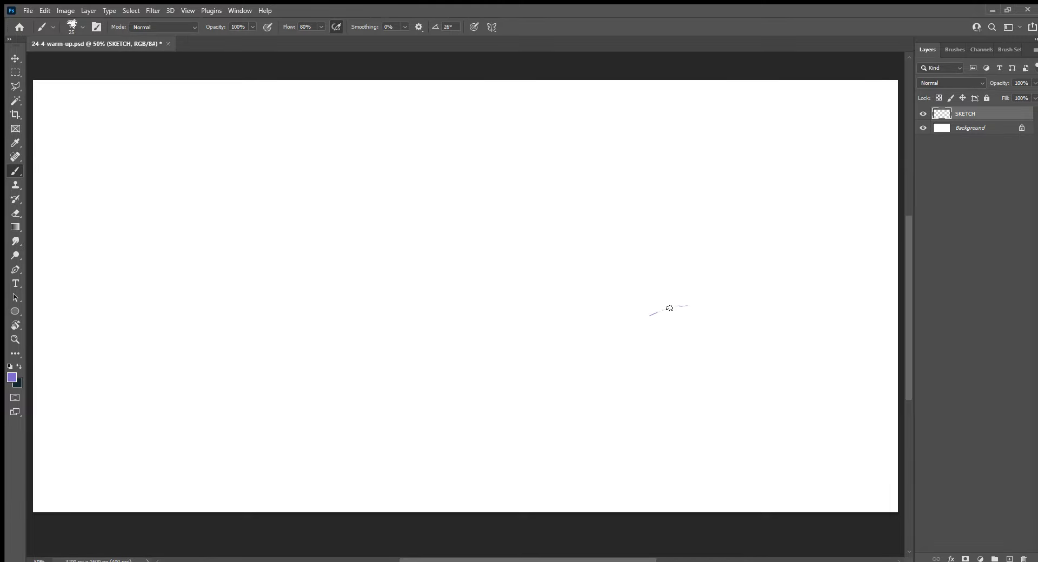
Sketch the right-hand ridge lines in purple and trace the small arch with inner curves
{"action": "mouse_move", "coordinate": [670, 309]}
{"action": "left_mouse_down"}
{"action": "mouse_move", "coordinate": [749, 294]}
{"action": "mouse_move", "coordinate": [774, 266]}
{"action": "mouse_move", "coordinate": [880, 230]}
{"action": "left_mouse_up"}
{"action": "left_click_drag", "start_coordinate": [864, 241], "coordinate": [801, 265]}
{"action": "mouse_move", "coordinate": [746, 293]}
{"action": "left_mouse_down"}
{"action": "mouse_move", "coordinate": [615, 333]}
{"action": "mouse_move", "coordinate": [773, 370]}
{"action": "left_mouse_up"}
{"action": "mouse_move", "coordinate": [709, 357]}
{"action": "left_mouse_down"}
{"action": "mouse_move", "coordinate": [789, 376]}
{"action": "mouse_move", "coordinate": [786, 353]}
{"action": "mouse_move", "coordinate": [749, 361]}
{"action": "mouse_move", "coordinate": [768, 341]}
{"action": "mouse_move", "coordinate": [724, 401]}
{"action": "mouse_move", "coordinate": [792, 363]}
{"action": "mouse_move", "coordinate": [812, 401]}
{"action": "left_mouse_up"}
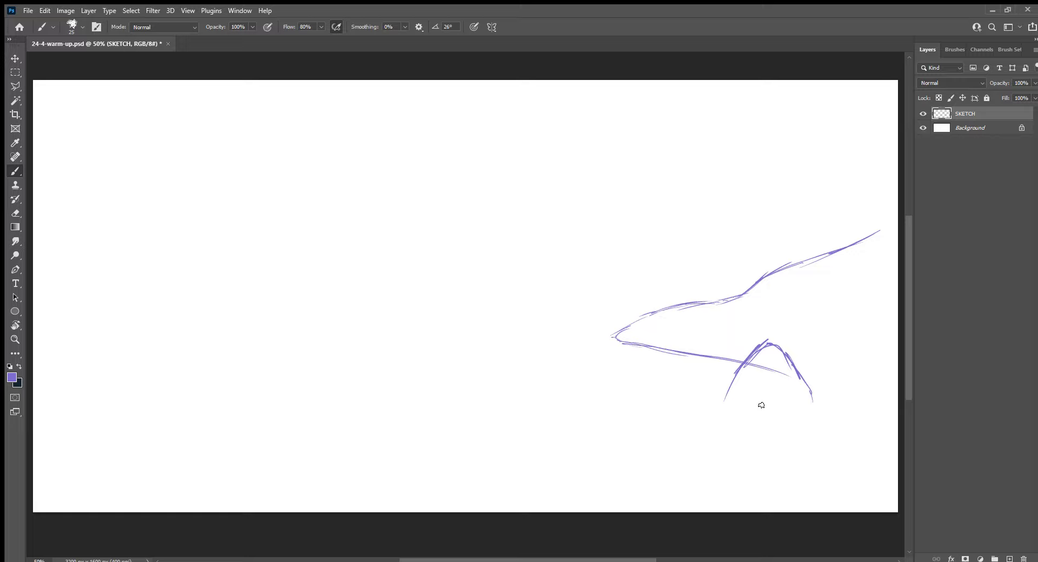
{"action": "left_click_drag", "start_coordinate": [729, 408], "coordinate": [792, 412]}
{"action": "mouse_move", "coordinate": [784, 354]}
{"action": "left_mouse_down"}
{"action": "mouse_move", "coordinate": [759, 401]}
{"action": "mouse_move", "coordinate": [801, 406]}
{"action": "left_mouse_up"}
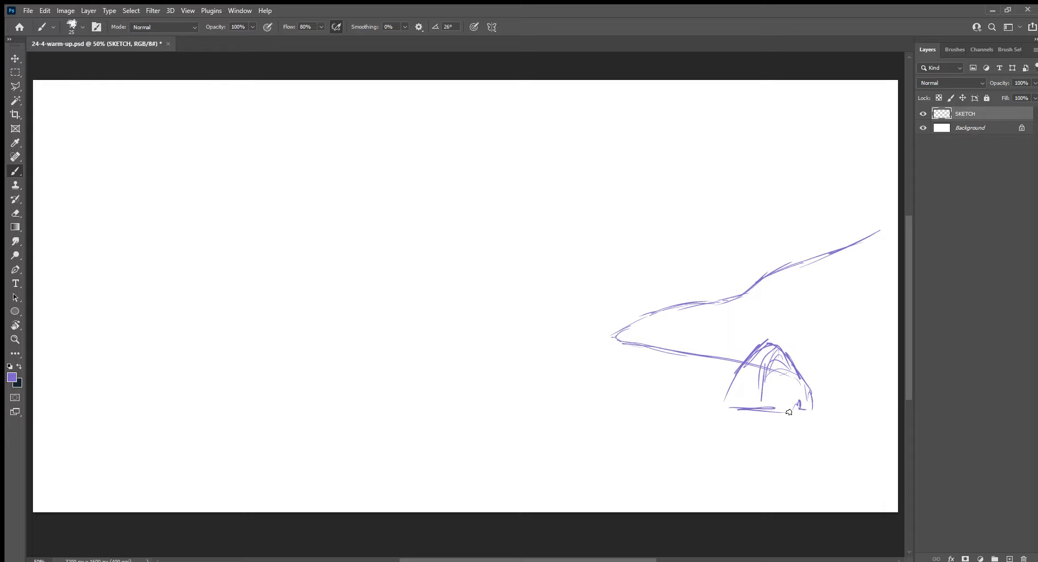
Draw the long diagonal bank line to the canvas bottom and an arc on the left
{"action": "mouse_move", "coordinate": [851, 390]}
{"action": "left_mouse_down"}
{"action": "mouse_move", "coordinate": [897, 387]}
{"action": "mouse_move", "coordinate": [811, 394]}
{"action": "mouse_move", "coordinate": [521, 479]}
{"action": "mouse_move", "coordinate": [319, 513]}
{"action": "left_mouse_up"}
{"action": "mouse_move", "coordinate": [378, 511]}
{"action": "left_mouse_down"}
{"action": "mouse_move", "coordinate": [520, 486]}
{"action": "mouse_move", "coordinate": [626, 443]}
{"action": "left_mouse_up"}
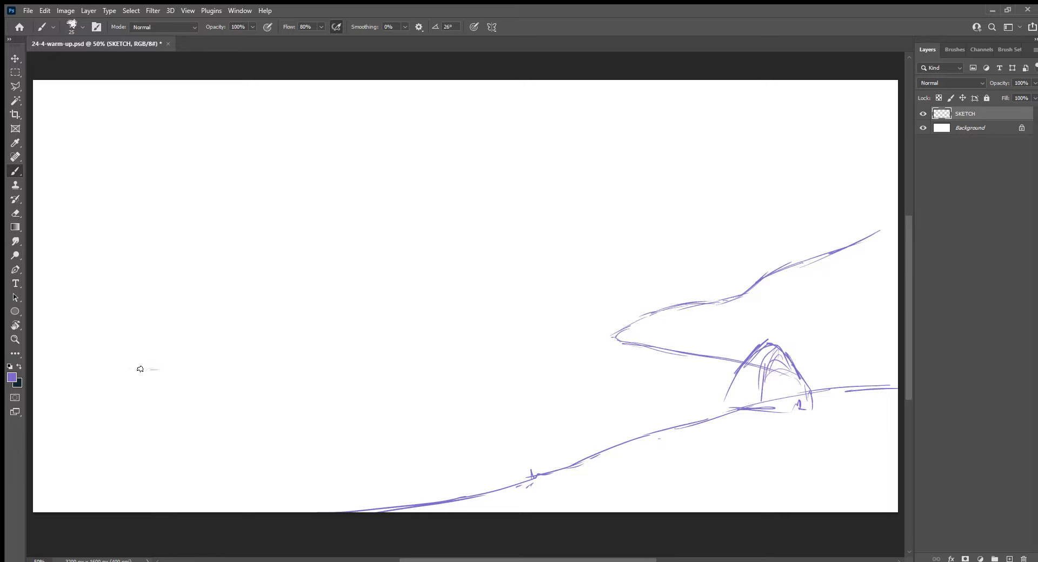
{"action": "mouse_move", "coordinate": [140, 369]}
{"action": "left_mouse_down"}
{"action": "mouse_move", "coordinate": [118, 368]}
{"action": "mouse_move", "coordinate": [193, 373]}
{"action": "left_mouse_up"}
{"action": "left_click_drag", "start_coordinate": [168, 365], "coordinate": [97, 374]}
Build up the left curve from the left edge down to the lower left, undoing one stray stroke
{"action": "mouse_move", "coordinate": [33, 297]}
{"action": "left_mouse_down"}
{"action": "mouse_move", "coordinate": [68, 316]}
{"action": "mouse_move", "coordinate": [108, 372]}
{"action": "left_mouse_up"}
{"action": "left_click_drag", "start_coordinate": [63, 314], "coordinate": [121, 386]}
{"action": "left_click_drag", "start_coordinate": [34, 297], "coordinate": [116, 378]}
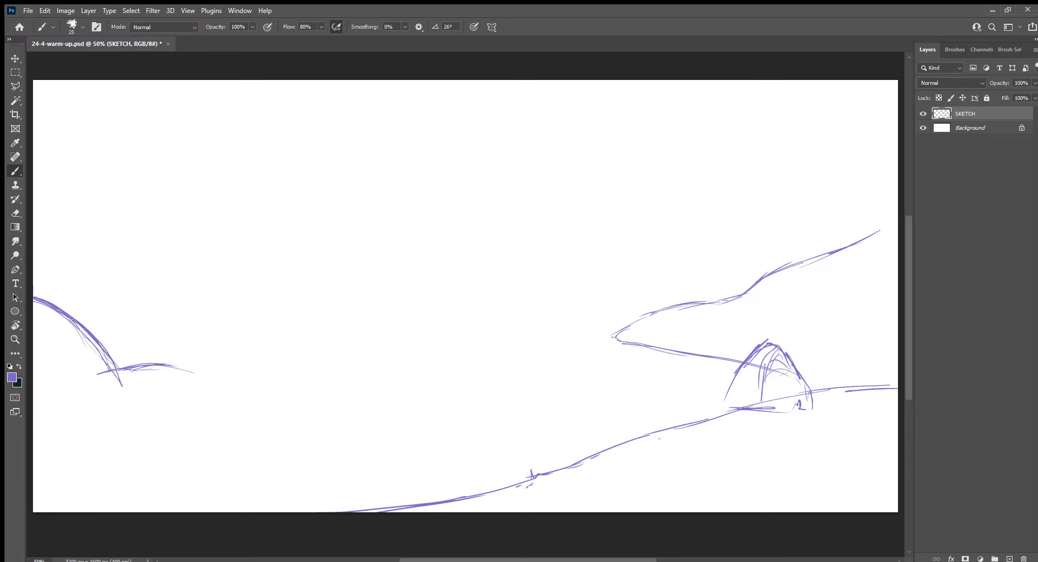
{"action": "mouse_move", "coordinate": [69, 319]}
{"action": "left_mouse_down"}
{"action": "mouse_move", "coordinate": [158, 410]}
{"action": "mouse_move", "coordinate": [152, 430]}
{"action": "mouse_move", "coordinate": [99, 451]}
{"action": "left_mouse_up"}
{"action": "key", "text": "ctrl+z"}
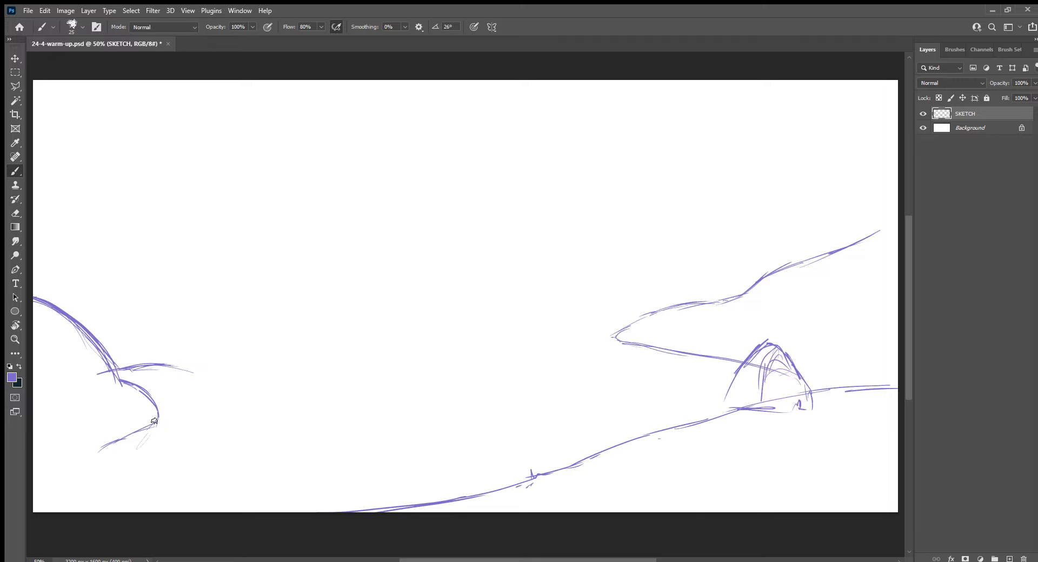
{"action": "left_click_drag", "start_coordinate": [157, 417], "coordinate": [96, 474]}
{"action": "mouse_move", "coordinate": [153, 428]}
{"action": "left_mouse_down"}
{"action": "mouse_move", "coordinate": [86, 490]}
{"action": "mouse_move", "coordinate": [106, 493]}
{"action": "mouse_move", "coordinate": [60, 508]}
{"action": "mouse_move", "coordinate": [144, 426]}
{"action": "mouse_move", "coordinate": [135, 461]}
{"action": "mouse_move", "coordinate": [86, 504]}
{"action": "mouse_move", "coordinate": [130, 441]}
{"action": "mouse_move", "coordinate": [157, 433]}
{"action": "left_mouse_up"}
Erase stray lower-left strokes with an enlarged Eraser, then return to the Brush
{"action": "key", "text": "e"}
{"action": "key", "text": "bracketright"}
{"action": "key", "text": "bracketright"}
{"action": "key", "text": "bracketright"}
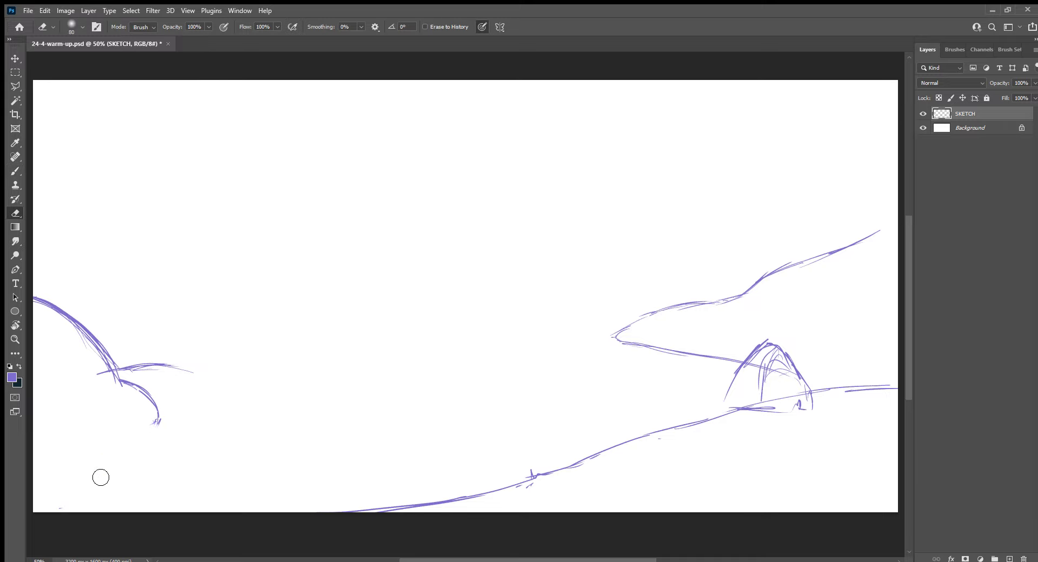
{"action": "key", "text": "b"}
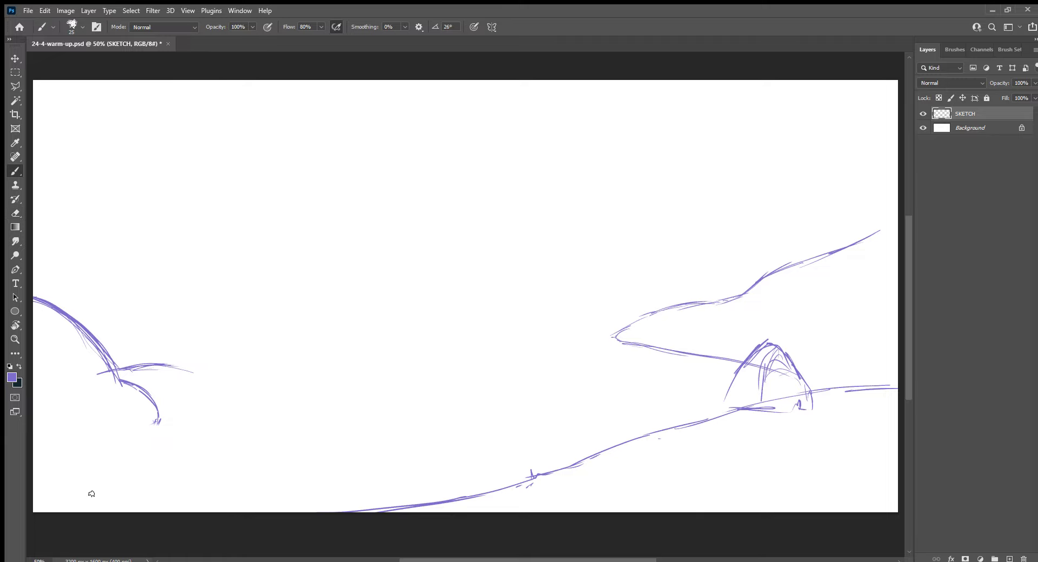
Draw the rising ledge line with a pointed tip and the upper-left cliff slope
{"action": "left_click_drag", "start_coordinate": [157, 419], "coordinate": [134, 437]}
{"action": "left_click_drag", "start_coordinate": [131, 365], "coordinate": [306, 323]}
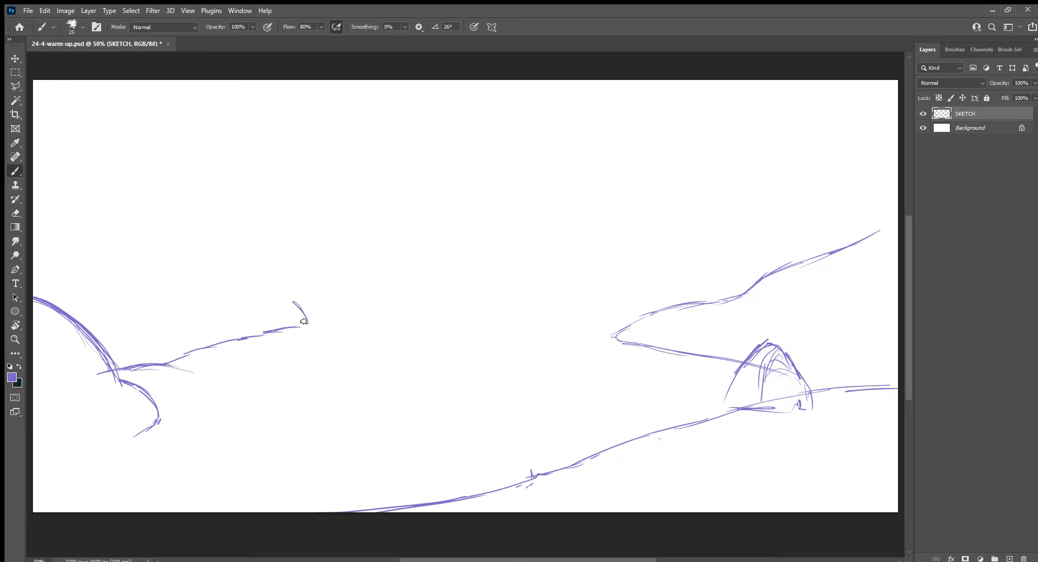
{"action": "mouse_move", "coordinate": [259, 294]}
{"action": "left_mouse_down"}
{"action": "mouse_move", "coordinate": [331, 327]}
{"action": "mouse_move", "coordinate": [213, 278]}
{"action": "left_mouse_up"}
{"action": "mouse_move", "coordinate": [182, 233]}
{"action": "left_mouse_down"}
{"action": "mouse_move", "coordinate": [221, 279]}
{"action": "mouse_move", "coordinate": [131, 199]}
{"action": "mouse_move", "coordinate": [27, 153]}
{"action": "mouse_move", "coordinate": [130, 196]}
{"action": "mouse_move", "coordinate": [198, 261]}
{"action": "left_mouse_up"}
{"action": "mouse_move", "coordinate": [135, 204]}
{"action": "left_mouse_down"}
{"action": "mouse_move", "coordinate": [168, 215]}
{"action": "mouse_move", "coordinate": [203, 269]}
{"action": "mouse_move", "coordinate": [100, 166]}
{"action": "mouse_move", "coordinate": [36, 125]}
{"action": "mouse_move", "coordinate": [115, 173]}
{"action": "mouse_move", "coordinate": [138, 198]}
{"action": "mouse_move", "coordinate": [32, 117]}
{"action": "left_mouse_up"}
Double the cliff edges with a second curve and thin strokes, reinforcing the ledge tip
{"action": "mouse_move", "coordinate": [32, 117]}
{"action": "left_mouse_down"}
{"action": "mouse_move", "coordinate": [159, 208]}
{"action": "mouse_move", "coordinate": [211, 277]}
{"action": "mouse_move", "coordinate": [239, 286]}
{"action": "left_mouse_up"}
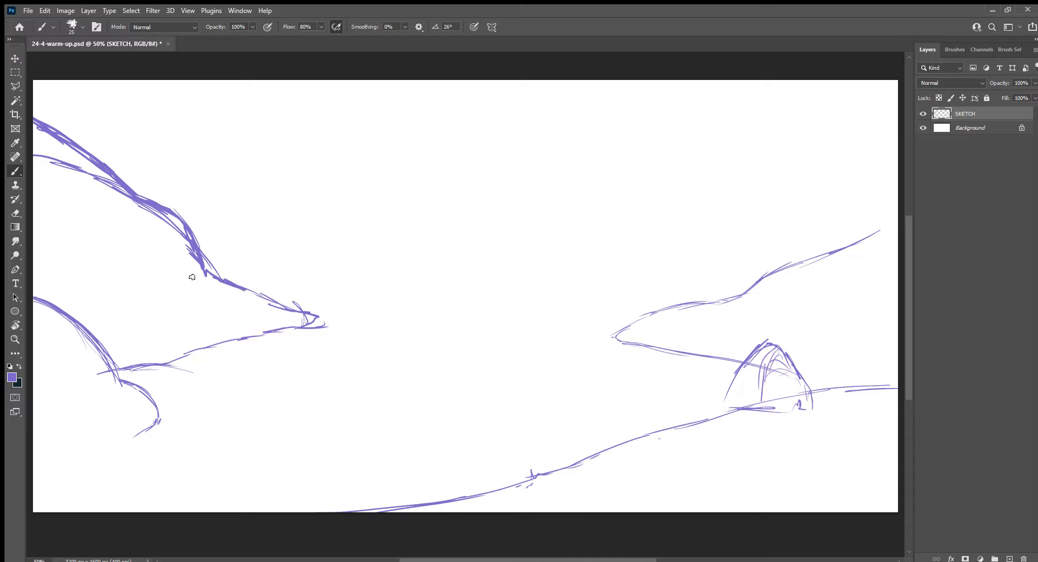
{"action": "left_click_drag", "start_coordinate": [76, 255], "coordinate": [128, 262]}
{"action": "mouse_move", "coordinate": [94, 254]}
{"action": "left_mouse_down"}
{"action": "mouse_move", "coordinate": [39, 267]}
{"action": "mouse_move", "coordinate": [138, 267]}
{"action": "mouse_move", "coordinate": [146, 277]}
{"action": "left_mouse_up"}
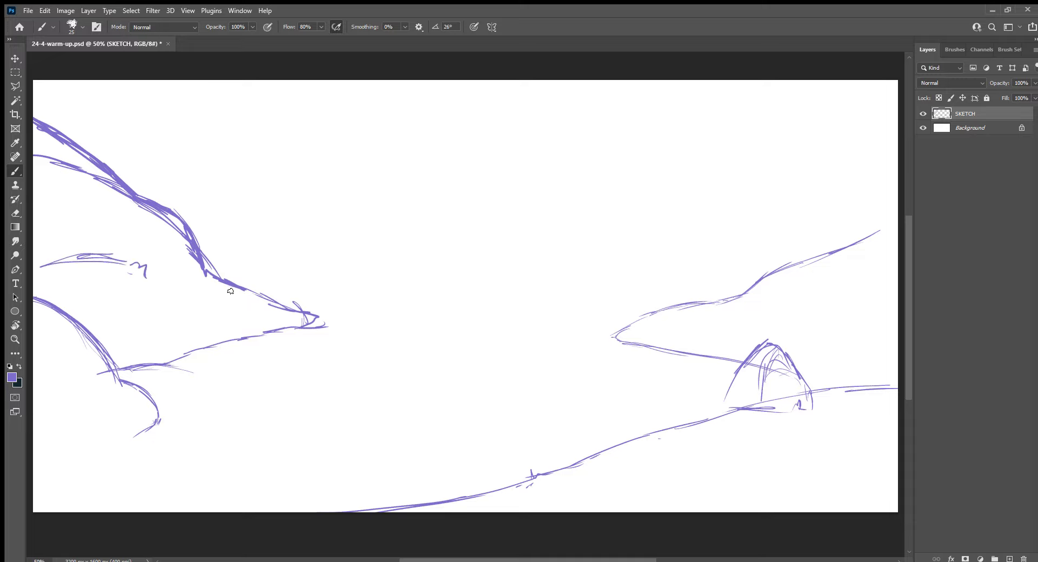
{"action": "left_click_drag", "start_coordinate": [201, 248], "coordinate": [260, 253]}
{"action": "left_click_drag", "start_coordinate": [192, 235], "coordinate": [334, 289]}
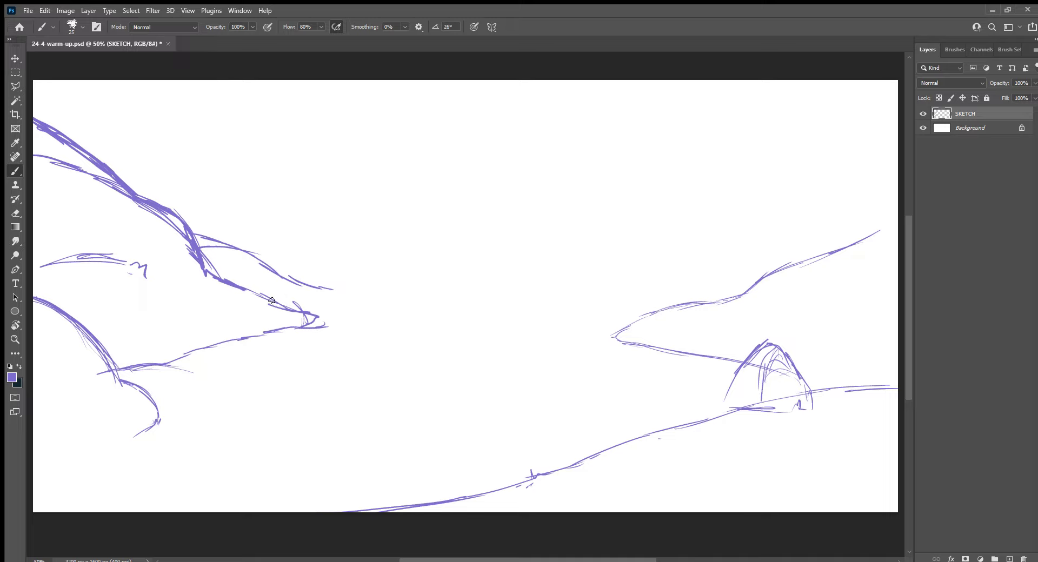
{"action": "mouse_move", "coordinate": [271, 301]}
{"action": "left_mouse_down"}
{"action": "mouse_move", "coordinate": [342, 289]}
{"action": "mouse_move", "coordinate": [333, 294]}
{"action": "left_mouse_up"}
Draw the horizon line across the middle of the scene with several passes
{"action": "left_click_drag", "start_coordinate": [698, 257], "coordinate": [708, 253]}
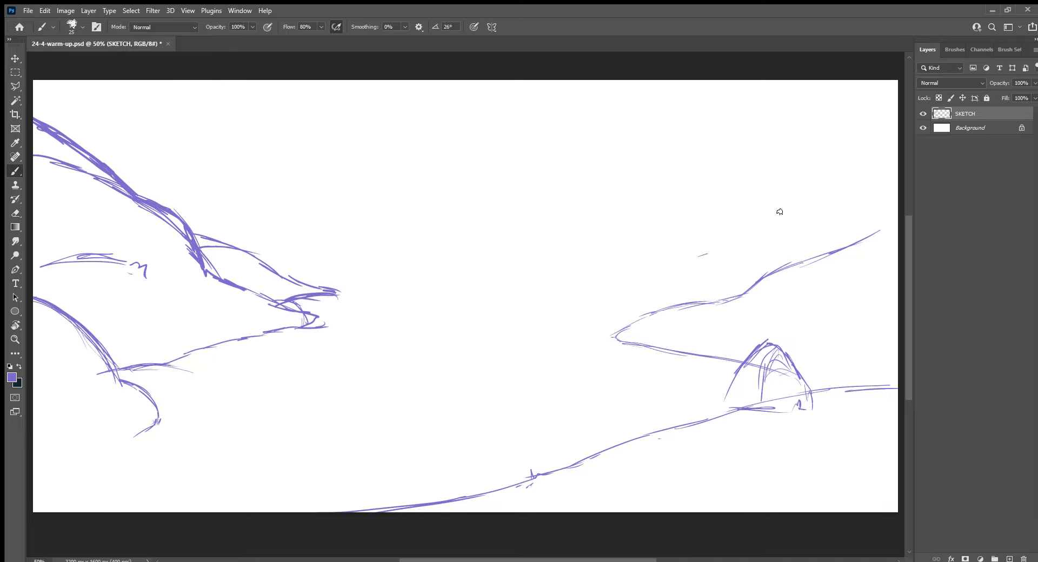
{"action": "left_click_drag", "start_coordinate": [411, 263], "coordinate": [526, 265]}
{"action": "left_click_drag", "start_coordinate": [316, 272], "coordinate": [497, 268]}
{"action": "left_click_drag", "start_coordinate": [286, 264], "coordinate": [490, 265]}
{"action": "left_click_drag", "start_coordinate": [403, 273], "coordinate": [700, 265]}
{"action": "mouse_move", "coordinate": [618, 264]}
{"action": "left_mouse_down"}
{"action": "mouse_move", "coordinate": [773, 269]}
{"action": "mouse_move", "coordinate": [400, 263]}
{"action": "left_mouse_up"}
{"action": "left_click_drag", "start_coordinate": [308, 269], "coordinate": [510, 248]}
Sketch the top waterfall ledge and the falling water streaks beneath it
{"action": "left_click_drag", "start_coordinate": [341, 122], "coordinate": [548, 118]}
{"action": "mouse_move", "coordinate": [523, 118]}
{"action": "left_mouse_down"}
{"action": "mouse_move", "coordinate": [287, 123]}
{"action": "mouse_move", "coordinate": [568, 118]}
{"action": "left_mouse_up"}
{"action": "left_click_drag", "start_coordinate": [487, 120], "coordinate": [636, 122]}
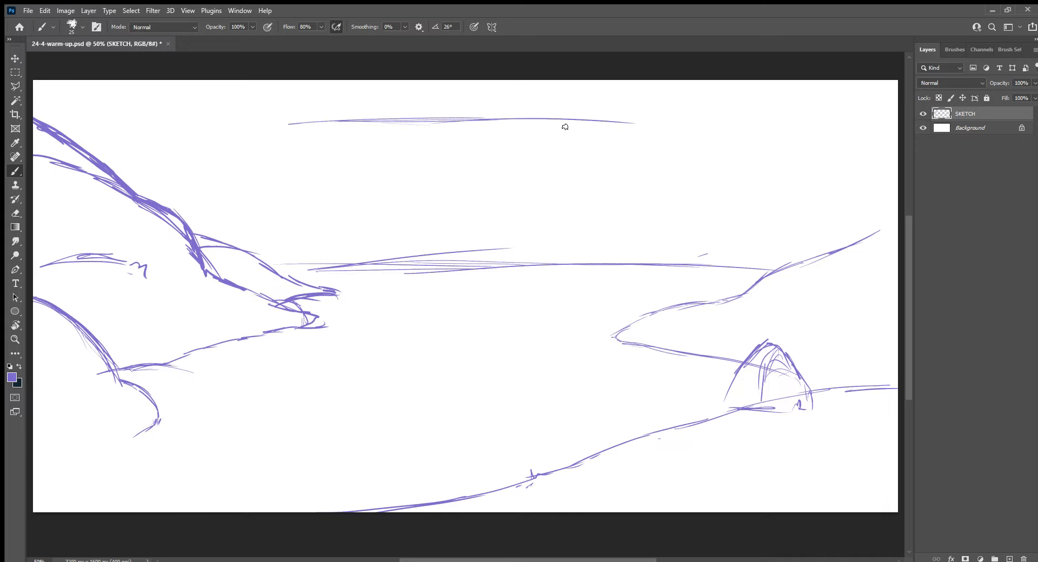
{"action": "mouse_move", "coordinate": [565, 123]}
{"action": "left_mouse_down"}
{"action": "mouse_move", "coordinate": [567, 175]}
{"action": "mouse_move", "coordinate": [553, 207]}
{"action": "left_mouse_up"}
{"action": "mouse_move", "coordinate": [530, 160]}
{"action": "left_mouse_down"}
{"action": "mouse_move", "coordinate": [524, 219]}
{"action": "mouse_move", "coordinate": [513, 209]}
{"action": "left_mouse_up"}
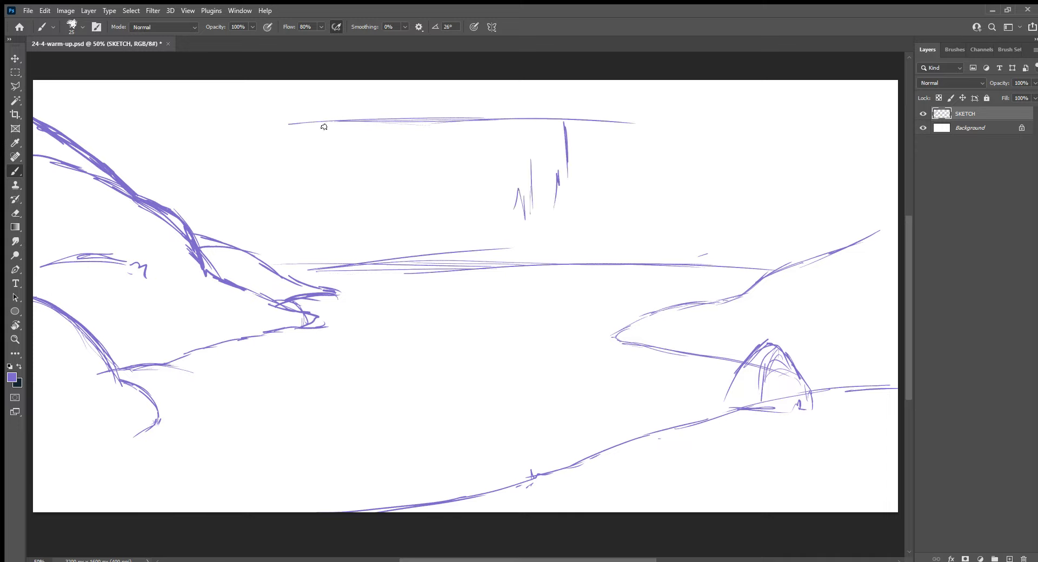
{"action": "left_click_drag", "start_coordinate": [322, 126], "coordinate": [322, 162]}
{"action": "left_click_drag", "start_coordinate": [295, 112], "coordinate": [295, 156]}
{"action": "mouse_move", "coordinate": [285, 158]}
{"action": "left_mouse_down"}
{"action": "mouse_move", "coordinate": [274, 130]}
{"action": "mouse_move", "coordinate": [261, 165]}
{"action": "left_mouse_up"}
{"action": "mouse_move", "coordinate": [259, 129]}
{"action": "left_mouse_down"}
{"action": "mouse_move", "coordinate": [259, 168]}
{"action": "mouse_move", "coordinate": [242, 166]}
{"action": "left_mouse_up"}
{"action": "mouse_move", "coordinate": [219, 120]}
{"action": "left_mouse_down"}
{"action": "mouse_move", "coordinate": [215, 174]}
{"action": "mouse_move", "coordinate": [200, 163]}
{"action": "left_mouse_up"}
{"action": "left_click_drag", "start_coordinate": [619, 113], "coordinate": [665, 126]}
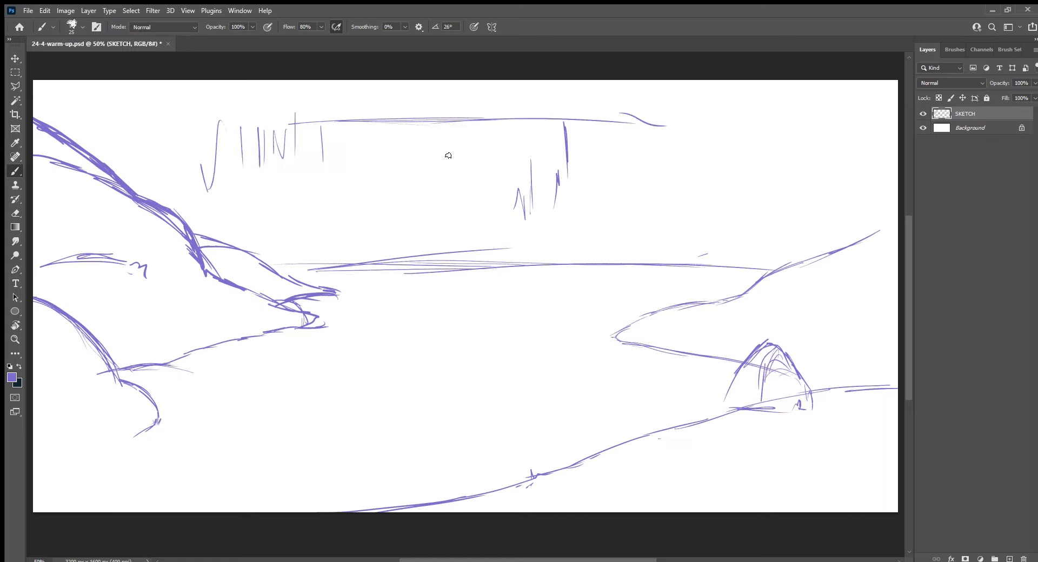
Draw the round central arch reaching down to the horizon, with inner curves and a thickened outline
{"action": "mouse_move", "coordinate": [411, 173]}
{"action": "left_mouse_down"}
{"action": "mouse_move", "coordinate": [478, 176]}
{"action": "mouse_move", "coordinate": [401, 195]}
{"action": "left_mouse_up"}
{"action": "left_click_drag", "start_coordinate": [435, 160], "coordinate": [397, 224]}
{"action": "left_click_drag", "start_coordinate": [411, 172], "coordinate": [402, 260]}
{"action": "left_click_drag", "start_coordinate": [389, 216], "coordinate": [425, 264]}
{"action": "mouse_move", "coordinate": [415, 192]}
{"action": "left_mouse_down"}
{"action": "mouse_move", "coordinate": [398, 224]}
{"action": "mouse_move", "coordinate": [458, 174]}
{"action": "mouse_move", "coordinate": [489, 187]}
{"action": "mouse_move", "coordinate": [494, 227]}
{"action": "left_mouse_up"}
{"action": "mouse_move", "coordinate": [476, 181]}
{"action": "left_mouse_down"}
{"action": "mouse_move", "coordinate": [487, 257]}
{"action": "mouse_move", "coordinate": [454, 262]}
{"action": "left_mouse_up"}
{"action": "left_click_drag", "start_coordinate": [436, 158], "coordinate": [397, 227]}
{"action": "mouse_move", "coordinate": [401, 178]}
{"action": "left_mouse_down"}
{"action": "mouse_move", "coordinate": [445, 263]}
{"action": "mouse_move", "coordinate": [492, 258]}
{"action": "left_mouse_up"}
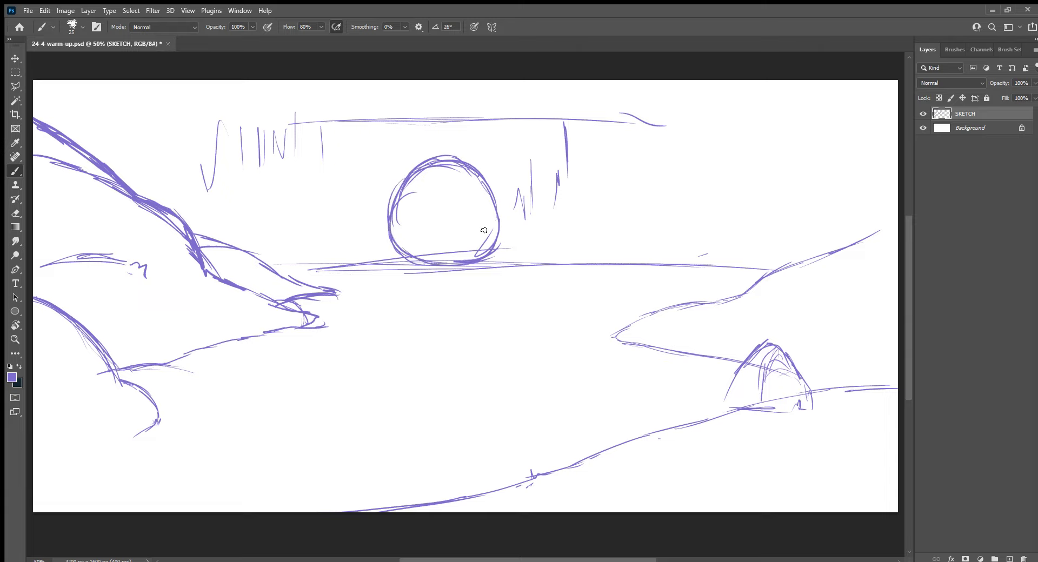
{"action": "mouse_move", "coordinate": [433, 158]}
{"action": "left_mouse_down"}
{"action": "mouse_move", "coordinate": [396, 184]}
{"action": "mouse_move", "coordinate": [386, 225]}
{"action": "left_mouse_up"}
{"action": "mouse_move", "coordinate": [416, 166]}
{"action": "left_mouse_down"}
{"action": "mouse_move", "coordinate": [389, 185]}
{"action": "mouse_move", "coordinate": [341, 267]}
{"action": "left_mouse_up"}
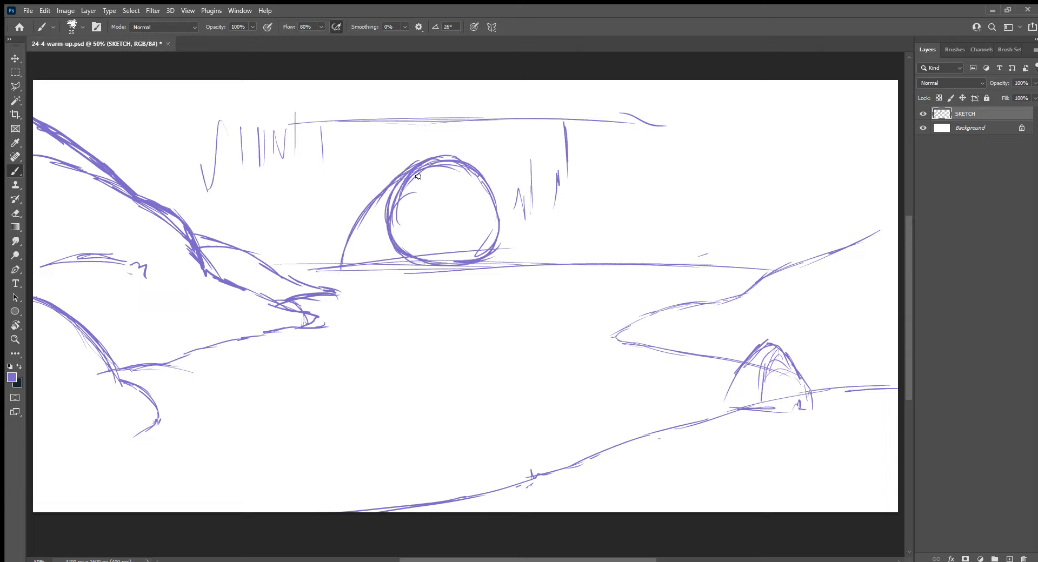
{"action": "left_click_drag", "start_coordinate": [404, 193], "coordinate": [361, 261]}
{"action": "left_click_drag", "start_coordinate": [468, 164], "coordinate": [544, 272]}
{"action": "mouse_move", "coordinate": [492, 200]}
{"action": "left_mouse_down"}
{"action": "mouse_move", "coordinate": [544, 255]}
{"action": "mouse_move", "coordinate": [503, 248]}
{"action": "mouse_move", "coordinate": [545, 279]}
{"action": "left_mouse_up"}
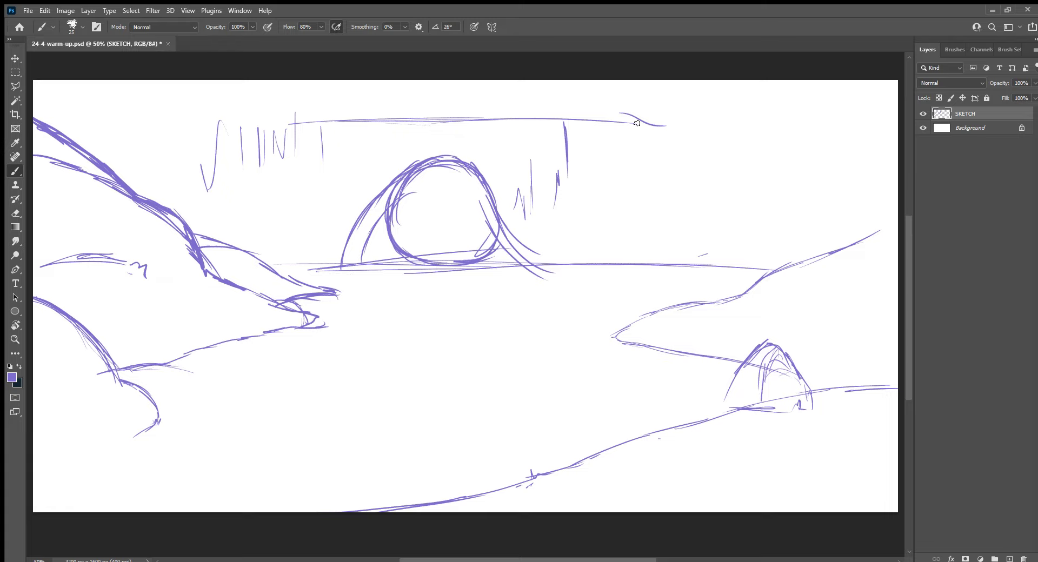
Sketch the hooked right-hand rock arches and the far-right hill, reinforcing the right horizon
{"action": "mouse_move", "coordinate": [637, 123]}
{"action": "left_mouse_down"}
{"action": "mouse_move", "coordinate": [713, 116]}
{"action": "mouse_move", "coordinate": [733, 77]}
{"action": "mouse_move", "coordinate": [665, 170]}
{"action": "left_mouse_up"}
{"action": "left_click_drag", "start_coordinate": [705, 105], "coordinate": [727, 114]}
{"action": "mouse_move", "coordinate": [692, 114]}
{"action": "left_mouse_down"}
{"action": "mouse_move", "coordinate": [630, 202]}
{"action": "mouse_move", "coordinate": [613, 253]}
{"action": "left_mouse_up"}
{"action": "left_click_drag", "start_coordinate": [669, 204], "coordinate": [619, 211]}
{"action": "mouse_move", "coordinate": [661, 179]}
{"action": "left_mouse_down"}
{"action": "mouse_move", "coordinate": [608, 227]}
{"action": "mouse_move", "coordinate": [596, 264]}
{"action": "left_mouse_up"}
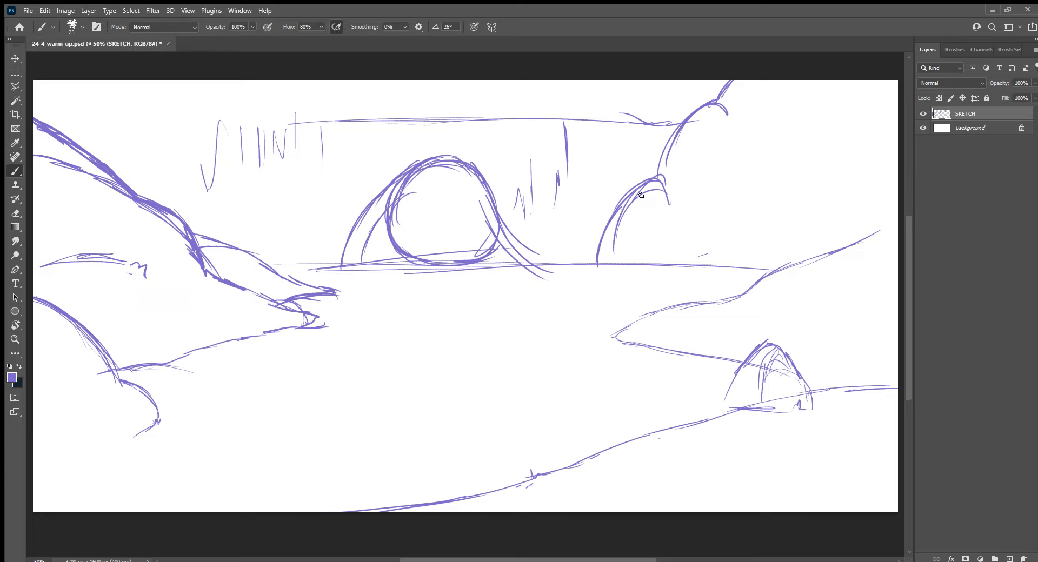
{"action": "left_click_drag", "start_coordinate": [594, 268], "coordinate": [741, 270]}
{"action": "left_click_drag", "start_coordinate": [699, 271], "coordinate": [755, 281]}
{"action": "mouse_move", "coordinate": [673, 181]}
{"action": "left_mouse_down"}
{"action": "mouse_move", "coordinate": [629, 193]}
{"action": "mouse_move", "coordinate": [594, 262]}
{"action": "mouse_move", "coordinate": [614, 216]}
{"action": "mouse_move", "coordinate": [704, 112]}
{"action": "mouse_move", "coordinate": [732, 120]}
{"action": "left_mouse_up"}
{"action": "mouse_move", "coordinate": [706, 102]}
{"action": "left_mouse_down"}
{"action": "mouse_move", "coordinate": [661, 154]}
{"action": "mouse_move", "coordinate": [721, 122]}
{"action": "mouse_move", "coordinate": [749, 81]}
{"action": "left_mouse_up"}
{"action": "left_click_drag", "start_coordinate": [663, 208], "coordinate": [618, 237]}
{"action": "left_click_drag", "start_coordinate": [714, 178], "coordinate": [812, 121]}
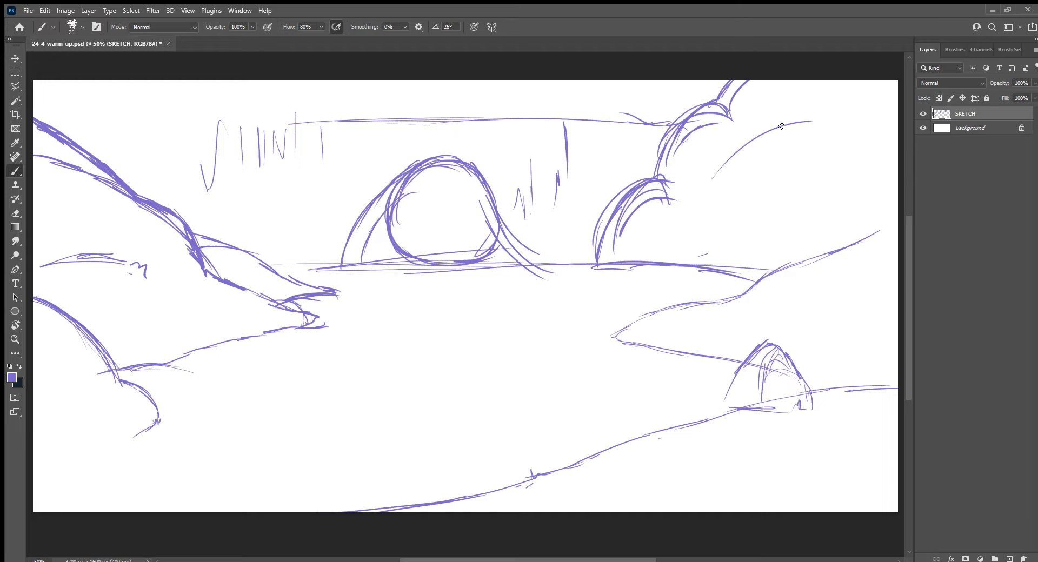
{"action": "left_click_drag", "start_coordinate": [735, 151], "coordinate": [786, 80]}
{"action": "mouse_move", "coordinate": [746, 133]}
{"action": "left_mouse_down"}
{"action": "mouse_move", "coordinate": [697, 190]}
{"action": "mouse_move", "coordinate": [692, 236]}
{"action": "left_mouse_up"}
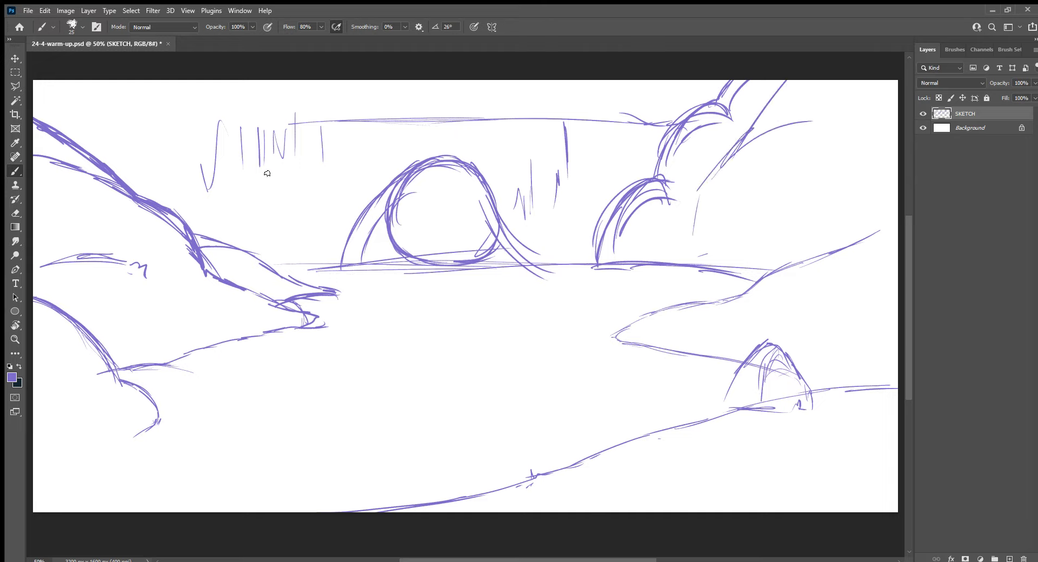
Add rock curves left of the falls, top-edge marks, and waterfall lines linking ledge and arch
{"action": "mouse_move", "coordinate": [281, 201]}
{"action": "left_mouse_down"}
{"action": "mouse_move", "coordinate": [317, 250]}
{"action": "mouse_move", "coordinate": [303, 222]}
{"action": "left_mouse_up"}
{"action": "left_click_drag", "start_coordinate": [241, 150], "coordinate": [266, 203]}
{"action": "mouse_move", "coordinate": [194, 138]}
{"action": "left_mouse_down"}
{"action": "mouse_move", "coordinate": [240, 148]}
{"action": "mouse_move", "coordinate": [153, 82]}
{"action": "mouse_move", "coordinate": [205, 136]}
{"action": "left_mouse_up"}
{"action": "mouse_move", "coordinate": [310, 233]}
{"action": "left_mouse_down"}
{"action": "mouse_move", "coordinate": [329, 268]}
{"action": "mouse_move", "coordinate": [299, 275]}
{"action": "left_mouse_up"}
{"action": "mouse_move", "coordinate": [543, 81]}
{"action": "left_mouse_down"}
{"action": "mouse_move", "coordinate": [539, 99]}
{"action": "mouse_move", "coordinate": [580, 98]}
{"action": "left_mouse_up"}
{"action": "left_click_drag", "start_coordinate": [633, 81], "coordinate": [635, 105]}
{"action": "left_click_drag", "start_coordinate": [338, 85], "coordinate": [331, 99]}
{"action": "mouse_move", "coordinate": [309, 119]}
{"action": "left_mouse_down"}
{"action": "mouse_move", "coordinate": [251, 121]}
{"action": "mouse_move", "coordinate": [359, 117]}
{"action": "left_mouse_up"}
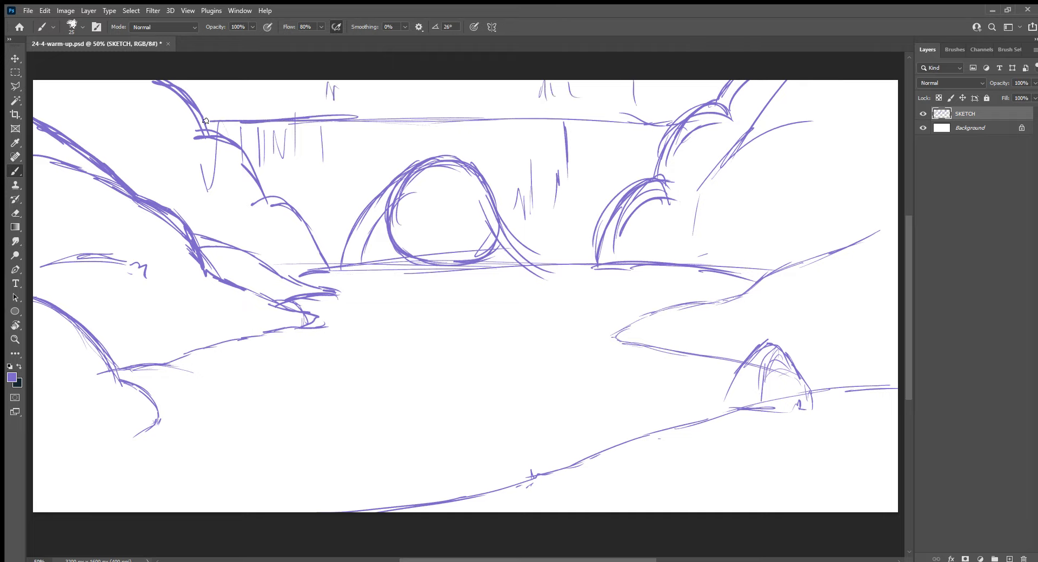
{"action": "mouse_move", "coordinate": [206, 122]}
{"action": "left_mouse_down"}
{"action": "mouse_move", "coordinate": [566, 115]}
{"action": "mouse_move", "coordinate": [550, 139]}
{"action": "left_mouse_up"}
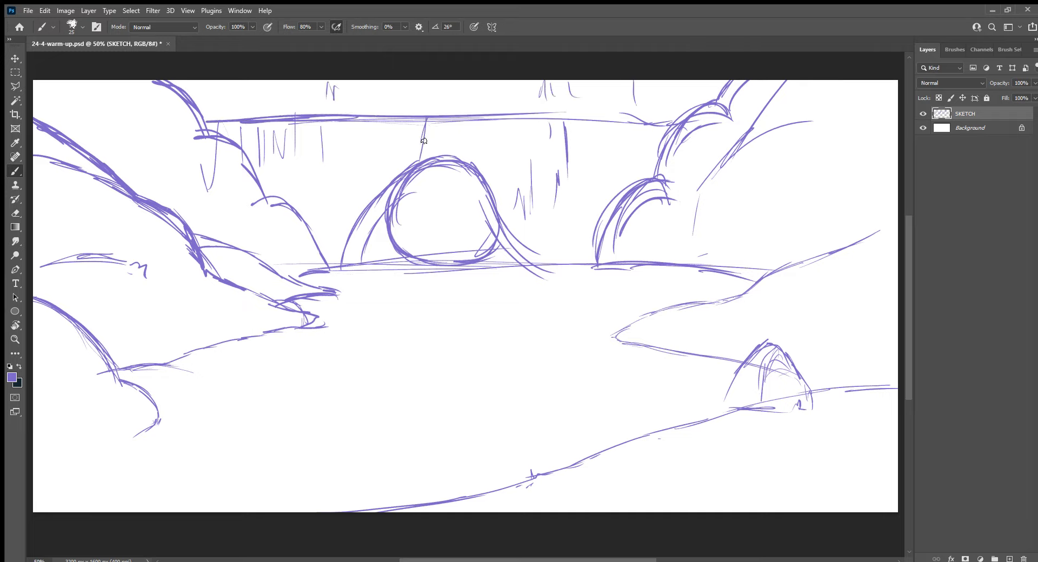
{"action": "left_click_drag", "start_coordinate": [426, 118], "coordinate": [397, 245]}
{"action": "left_click_drag", "start_coordinate": [462, 115], "coordinate": [464, 161]}
{"action": "left_click_drag", "start_coordinate": [453, 118], "coordinate": [440, 122]}
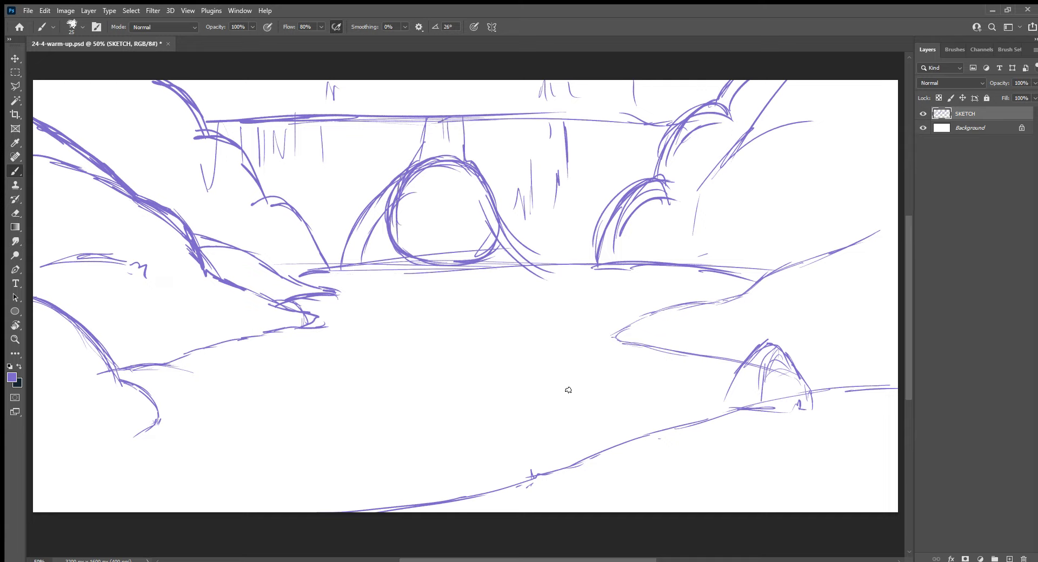
Retrace the lower bank line and add horizontal water streaks across the pool
{"action": "mouse_move", "coordinate": [877, 386]}
{"action": "left_mouse_down"}
{"action": "mouse_move", "coordinate": [842, 390]}
{"action": "mouse_move", "coordinate": [895, 383]}
{"action": "left_mouse_up"}
{"action": "left_click_drag", "start_coordinate": [730, 412], "coordinate": [570, 454]}
{"action": "mouse_move", "coordinate": [376, 317]}
{"action": "left_mouse_down"}
{"action": "mouse_move", "coordinate": [593, 318]}
{"action": "mouse_move", "coordinate": [348, 336]}
{"action": "left_mouse_up"}
{"action": "mouse_move", "coordinate": [316, 342]}
{"action": "left_mouse_down"}
{"action": "mouse_move", "coordinate": [473, 348]}
{"action": "mouse_move", "coordinate": [305, 369]}
{"action": "left_mouse_up"}
{"action": "left_click_drag", "start_coordinate": [308, 371], "coordinate": [404, 371]}
{"action": "left_click_drag", "start_coordinate": [468, 373], "coordinate": [485, 374]}
{"action": "mouse_move", "coordinate": [487, 392]}
{"action": "left_mouse_down"}
{"action": "mouse_move", "coordinate": [251, 414]}
{"action": "mouse_move", "coordinate": [438, 413]}
{"action": "left_mouse_up"}
{"action": "mouse_move", "coordinate": [482, 422]}
{"action": "left_mouse_down"}
{"action": "mouse_move", "coordinate": [267, 442]}
{"action": "mouse_move", "coordinate": [459, 446]}
{"action": "left_mouse_up"}
{"action": "left_click_drag", "start_coordinate": [479, 451], "coordinate": [250, 477]}
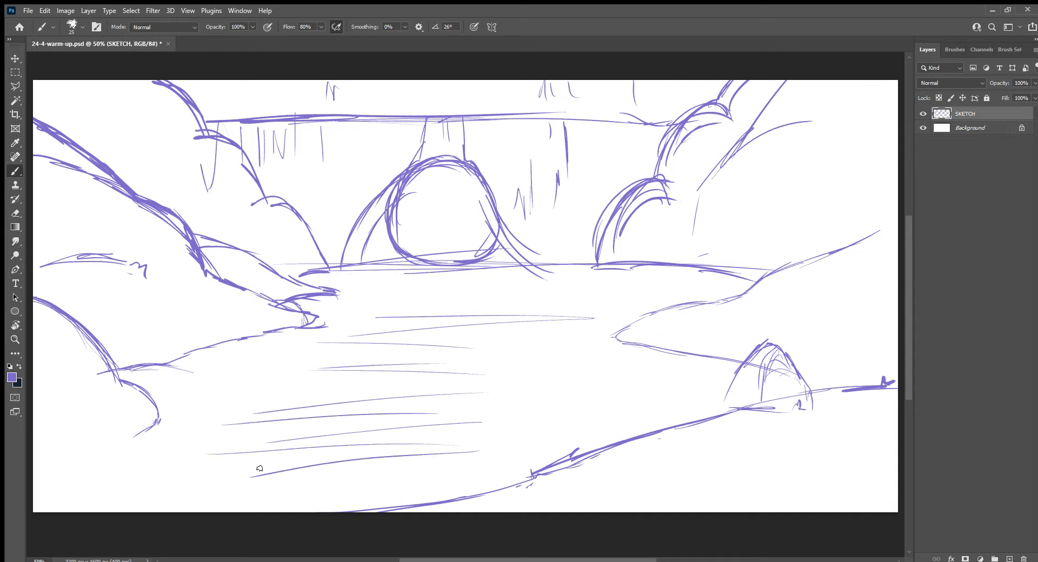
Create a layer named BG beneath the sketch and fill it with light green
{"action": "left_click", "coordinate": [1009, 558], "text": "ctrl"}
{"action": "double_click", "coordinate": [967, 130]}
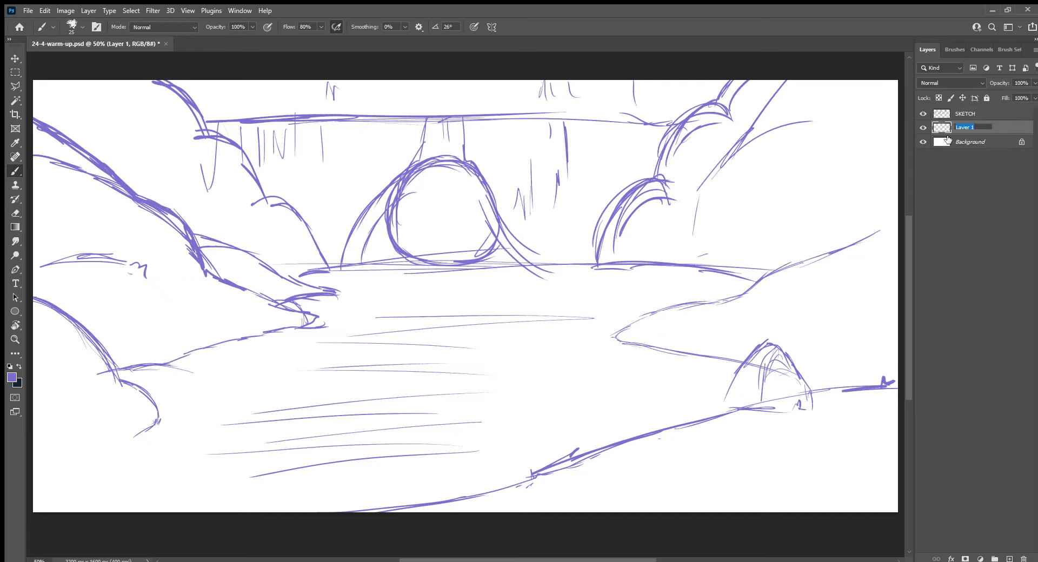
{"action": "type", "text": "BG"}
{"action": "key", "text": "Return"}
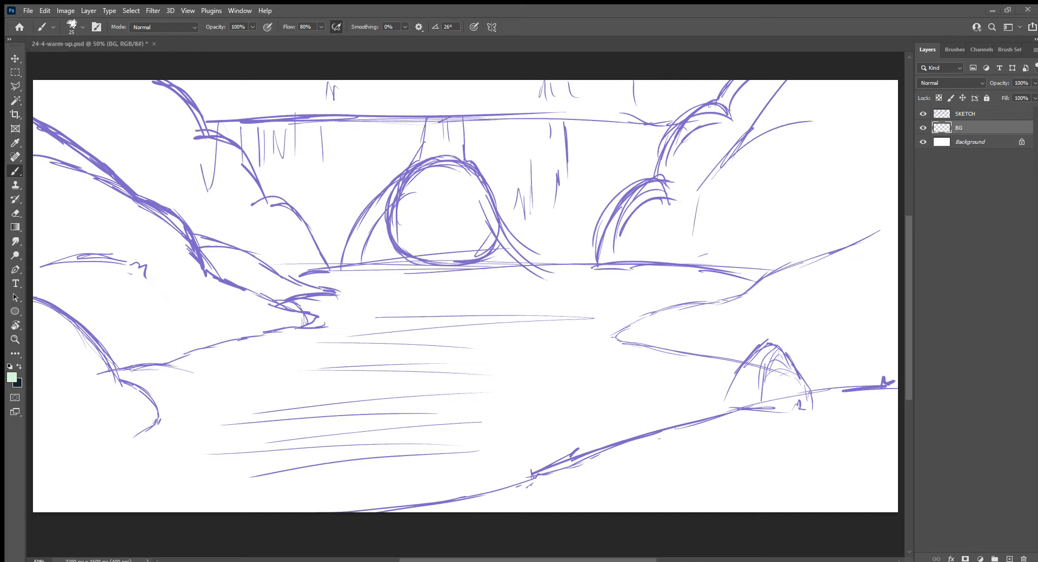
{"action": "key", "text": "alt+BackSpace"}
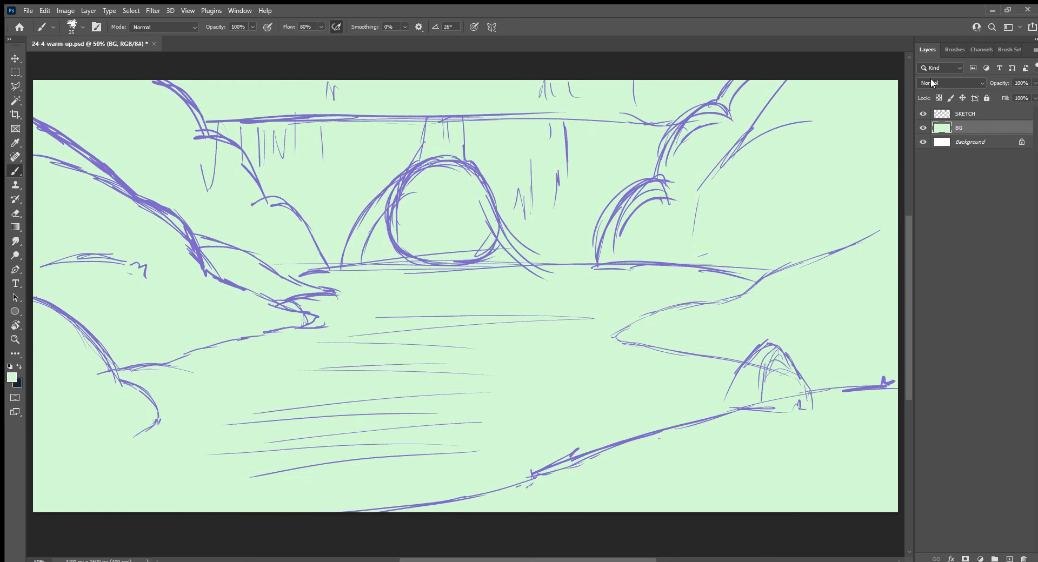
Select the Ink 1 brush from the brush list
{"action": "left_click", "coordinate": [954, 50]}
{"action": "left_click_drag", "start_coordinate": [1032, 231], "coordinate": [1033, 277]}
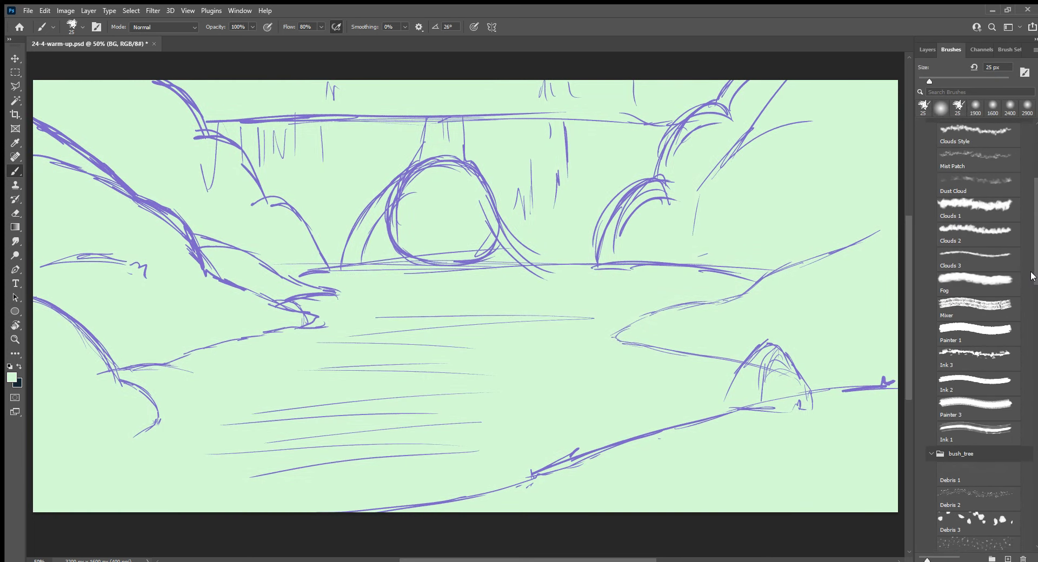
{"action": "left_click", "coordinate": [987, 430]}
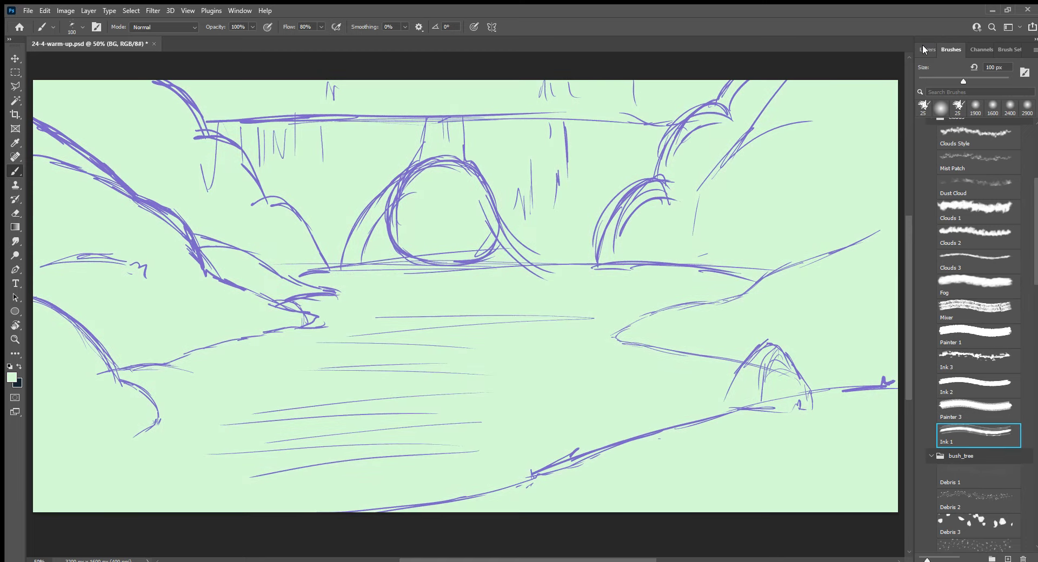
Add a new empty WATERFALLS layer above BG in the Layers panel
{"action": "left_click", "coordinate": [926, 49]}
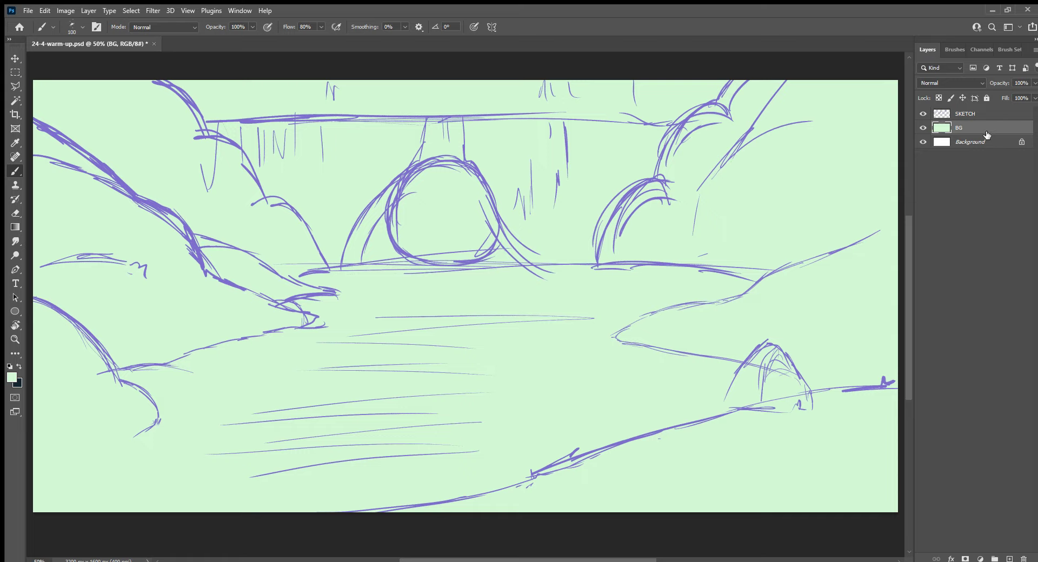
{"action": "left_click", "coordinate": [1008, 558]}
{"action": "type", "text": "WATERFALLS"}
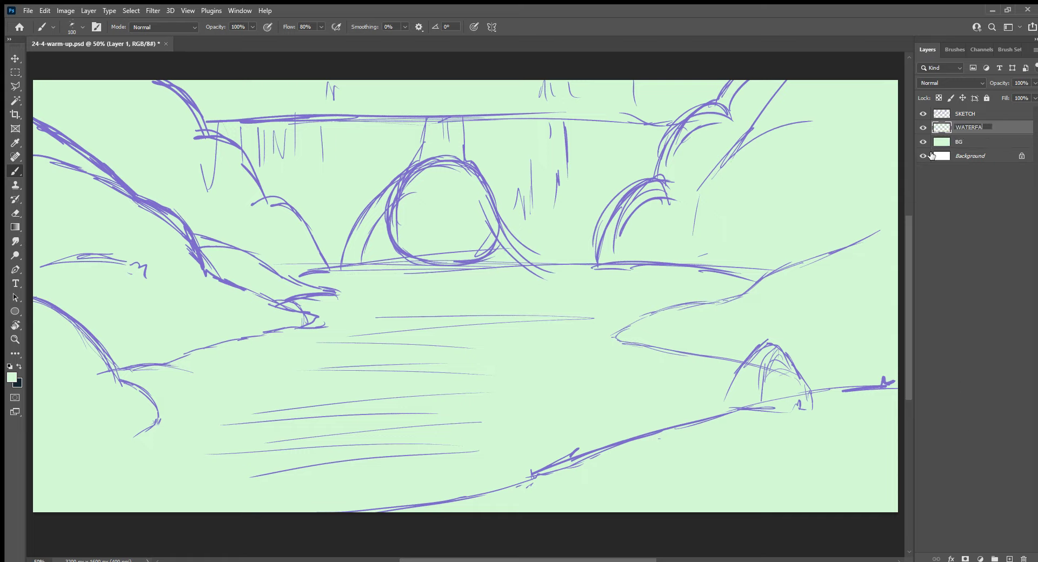
{"action": "key", "text": "Return"}
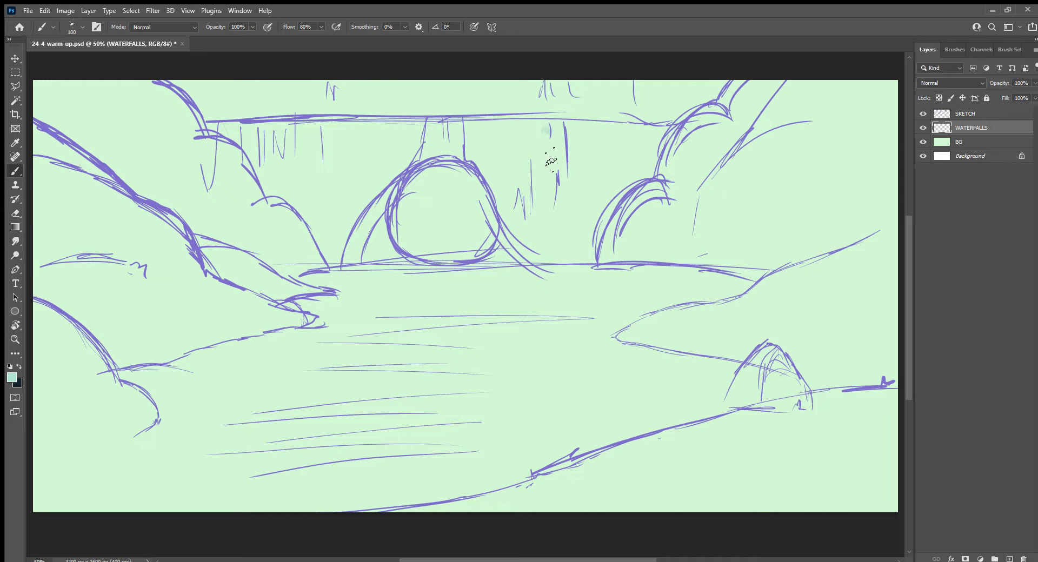
Paint light teal waterfall streaks right of the arch on WATERFALLS, widening right and left along the top
{"action": "left_click_drag", "start_coordinate": [549, 135], "coordinate": [553, 206]}
{"action": "mouse_move", "coordinate": [552, 123]}
{"action": "left_mouse_down"}
{"action": "mouse_move", "coordinate": [559, 205]}
{"action": "mouse_move", "coordinate": [569, 198]}
{"action": "mouse_move", "coordinate": [577, 212]}
{"action": "left_mouse_up"}
{"action": "left_click_drag", "start_coordinate": [586, 120], "coordinate": [589, 180]}
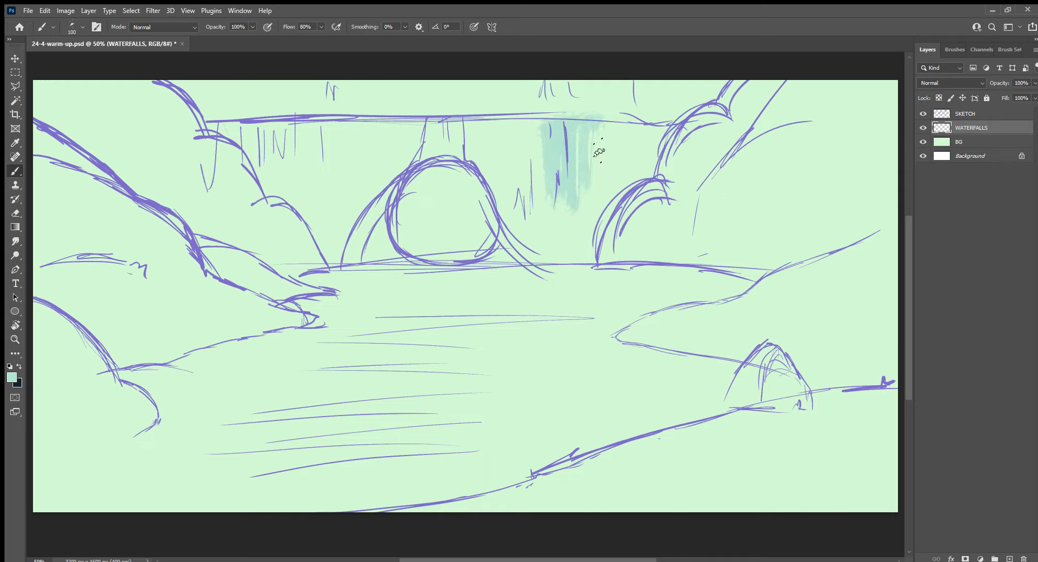
{"action": "mouse_move", "coordinate": [597, 133]}
{"action": "left_mouse_down"}
{"action": "mouse_move", "coordinate": [601, 194]}
{"action": "mouse_move", "coordinate": [630, 120]}
{"action": "mouse_move", "coordinate": [654, 120]}
{"action": "left_mouse_up"}
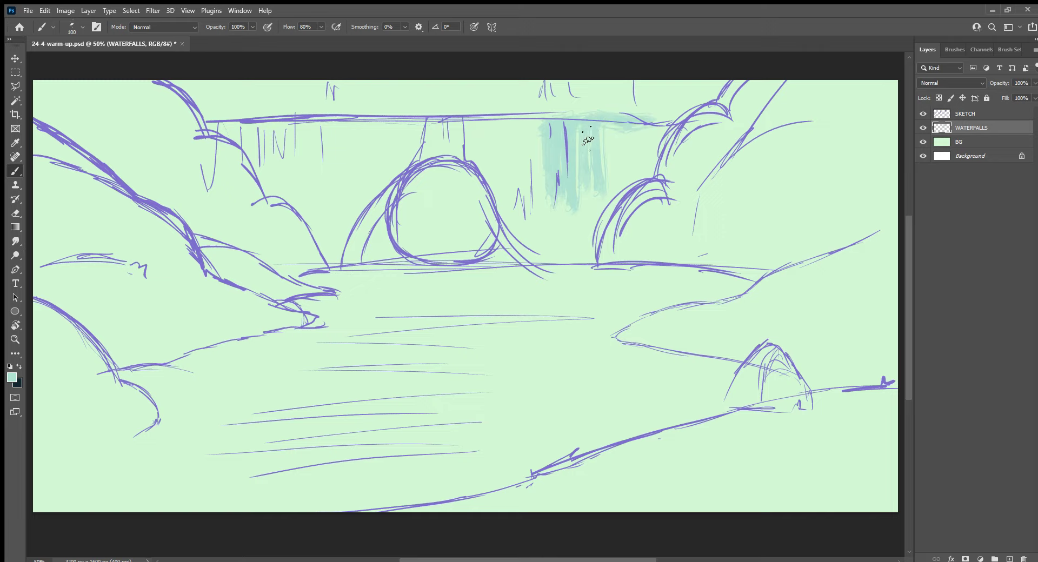
{"action": "left_click_drag", "start_coordinate": [611, 126], "coordinate": [614, 192]}
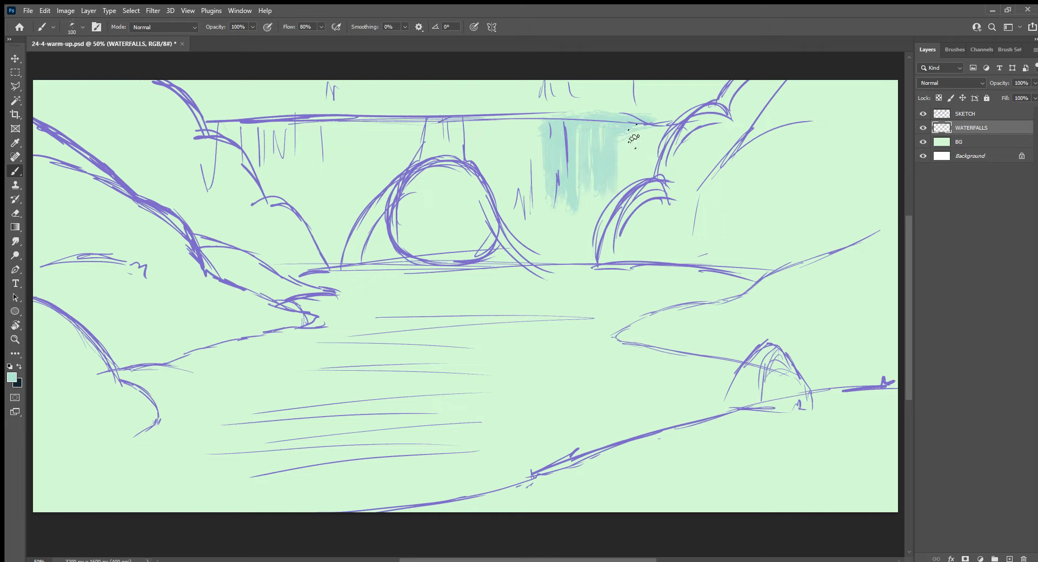
{"action": "mouse_move", "coordinate": [627, 124]}
{"action": "left_mouse_down"}
{"action": "mouse_move", "coordinate": [629, 189]}
{"action": "mouse_move", "coordinate": [646, 196]}
{"action": "left_mouse_up"}
{"action": "mouse_move", "coordinate": [557, 120]}
{"action": "left_mouse_down"}
{"action": "mouse_move", "coordinate": [521, 122]}
{"action": "mouse_move", "coordinate": [527, 197]}
{"action": "mouse_move", "coordinate": [539, 212]}
{"action": "left_mouse_up"}
{"action": "mouse_move", "coordinate": [498, 130]}
{"action": "left_mouse_down"}
{"action": "mouse_move", "coordinate": [506, 195]}
{"action": "mouse_move", "coordinate": [484, 181]}
{"action": "left_mouse_up"}
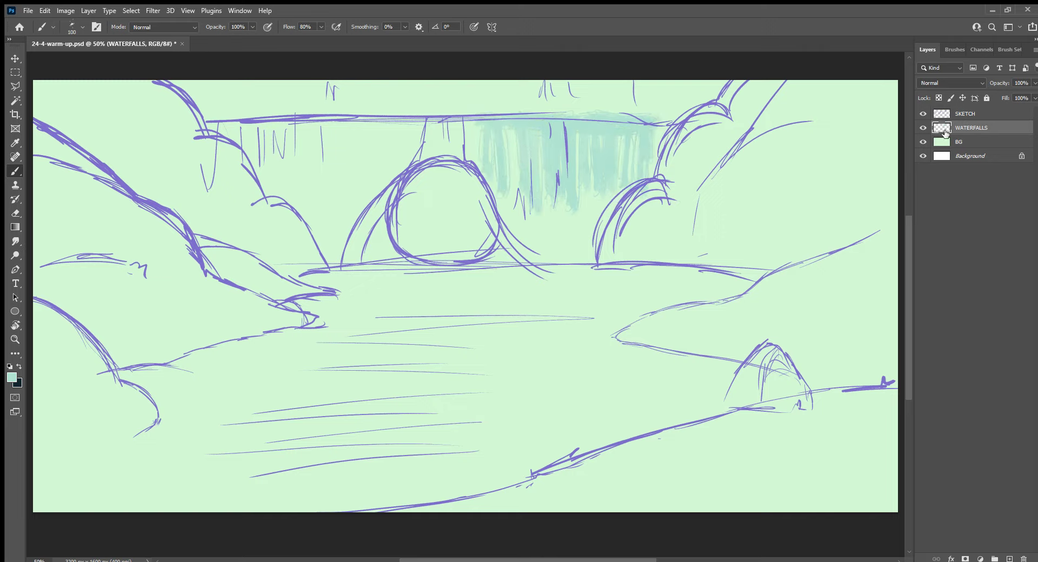
Lower the SKETCH layer's opacity to about 52%, then return to the WATERFALLS layer
{"action": "left_click", "coordinate": [986, 114]}
{"action": "left_click_drag", "start_coordinate": [999, 84], "coordinate": [991, 93]}
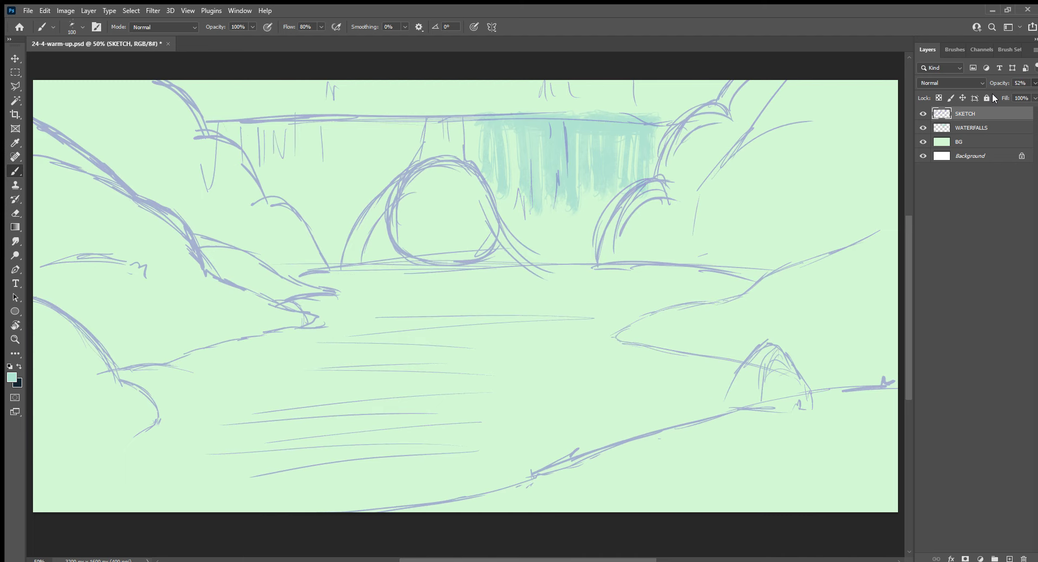
{"action": "left_click", "coordinate": [971, 127]}
Fill the waterfall's left edge, lower right side and right edge, carrying the water below the arch
{"action": "left_click_drag", "start_coordinate": [466, 119], "coordinate": [499, 216]}
{"action": "mouse_move", "coordinate": [494, 143]}
{"action": "left_mouse_down"}
{"action": "mouse_move", "coordinate": [508, 220]}
{"action": "mouse_move", "coordinate": [521, 135]}
{"action": "mouse_move", "coordinate": [525, 242]}
{"action": "left_mouse_up"}
{"action": "mouse_move", "coordinate": [533, 194]}
{"action": "left_mouse_down"}
{"action": "mouse_move", "coordinate": [536, 275]}
{"action": "mouse_move", "coordinate": [559, 184]}
{"action": "mouse_move", "coordinate": [572, 184]}
{"action": "mouse_move", "coordinate": [571, 243]}
{"action": "left_mouse_up"}
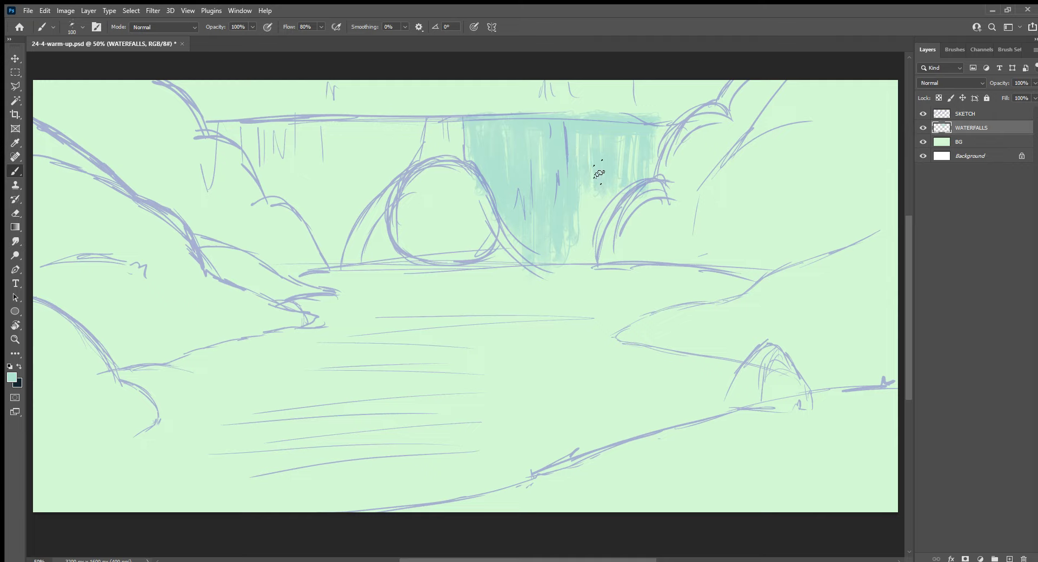
{"action": "left_click_drag", "start_coordinate": [599, 173], "coordinate": [583, 259]}
{"action": "left_click_drag", "start_coordinate": [594, 214], "coordinate": [630, 183]}
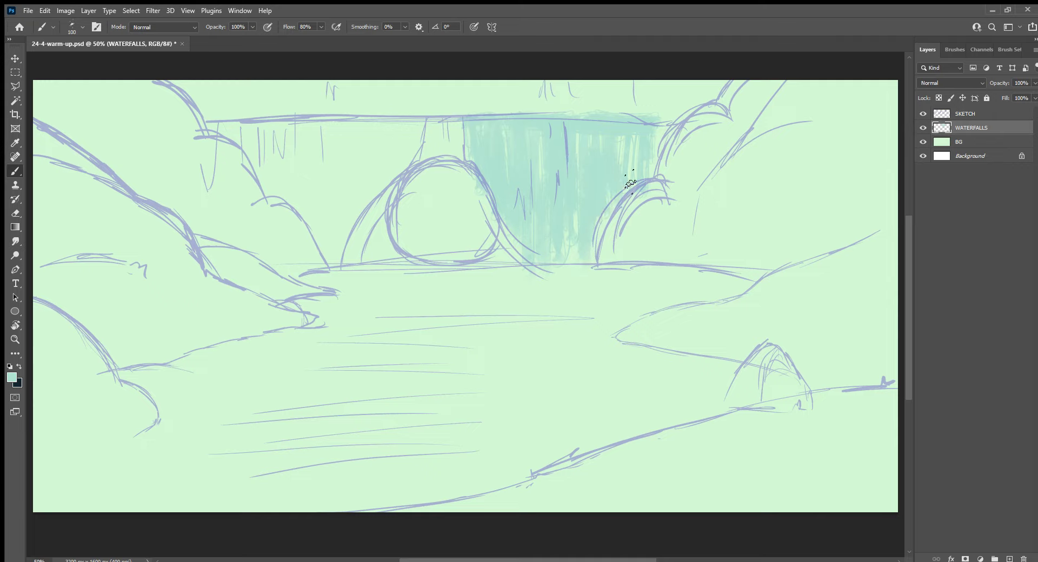
{"action": "left_click_drag", "start_coordinate": [663, 126], "coordinate": [659, 182]}
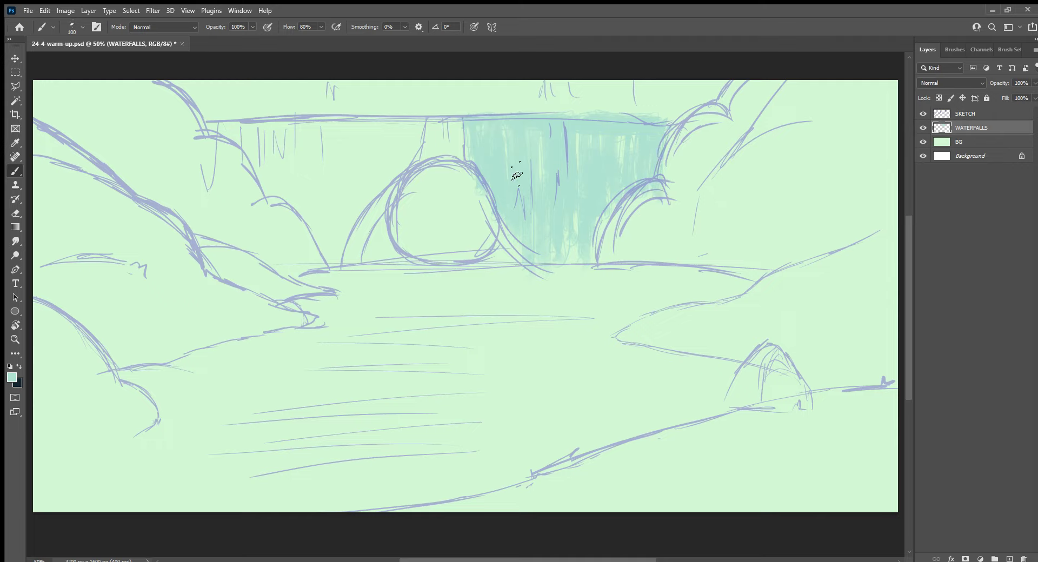
Paint teal waterfall streaks left of the arch, extending them further left and lower
{"action": "mouse_move", "coordinate": [389, 127]}
{"action": "left_mouse_down"}
{"action": "mouse_move", "coordinate": [385, 183]}
{"action": "mouse_move", "coordinate": [414, 173]}
{"action": "left_mouse_up"}
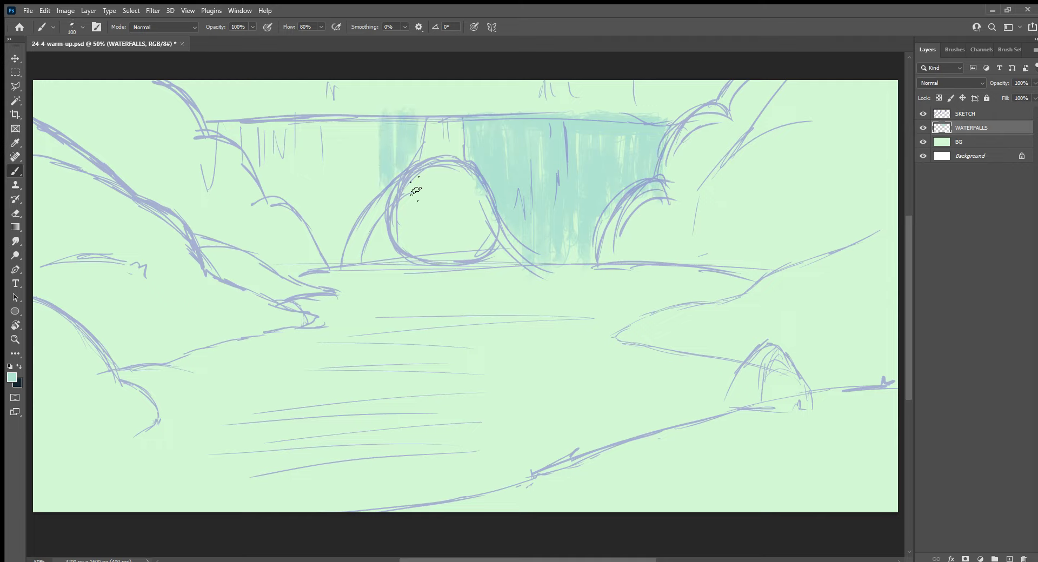
{"action": "mouse_move", "coordinate": [419, 120]}
{"action": "left_mouse_down"}
{"action": "mouse_move", "coordinate": [431, 159]}
{"action": "mouse_move", "coordinate": [449, 159]}
{"action": "left_mouse_up"}
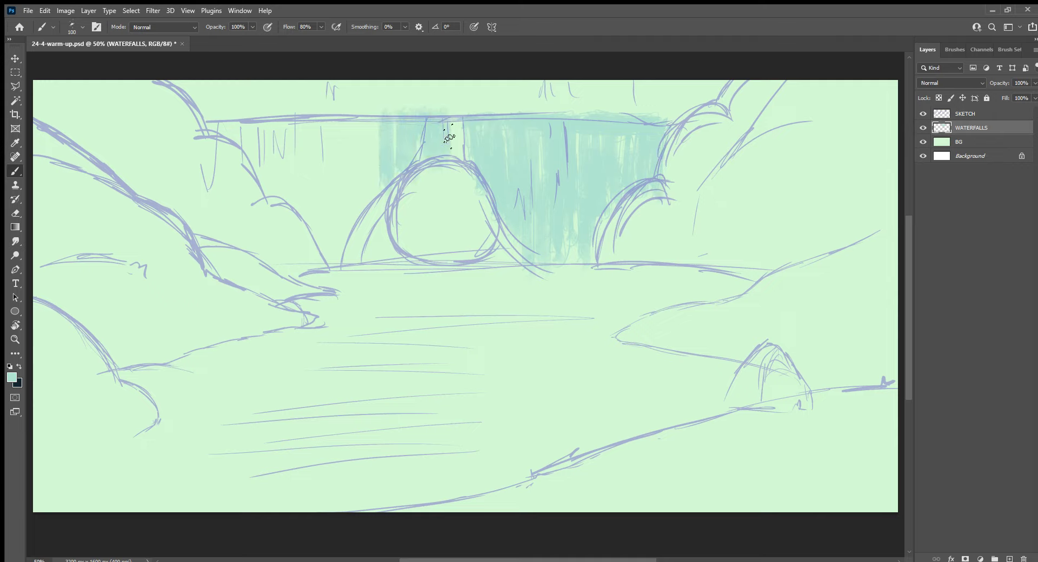
{"action": "left_click_drag", "start_coordinate": [451, 118], "coordinate": [463, 178]}
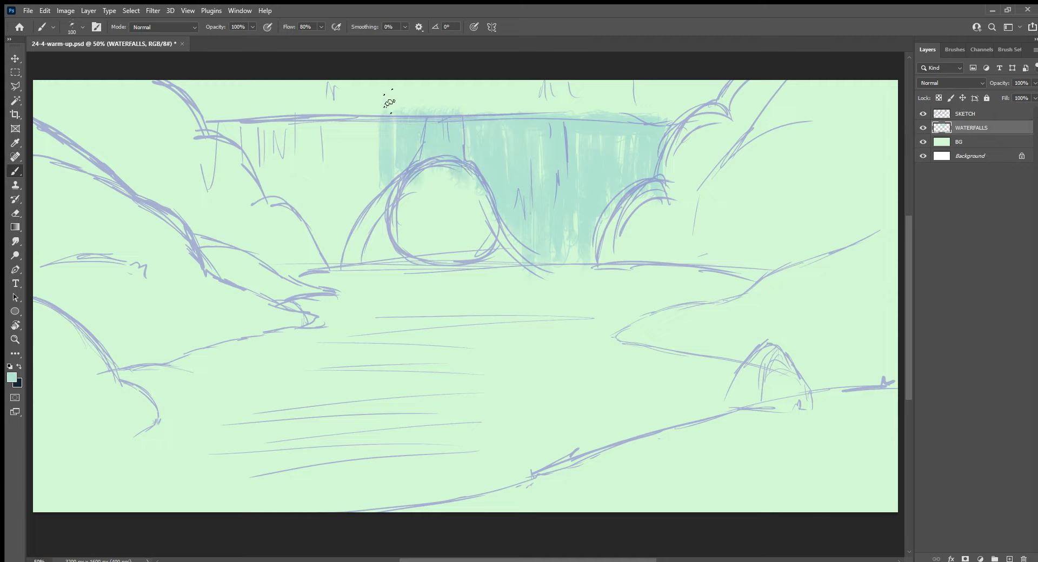
{"action": "left_click_drag", "start_coordinate": [374, 123], "coordinate": [386, 219]}
{"action": "left_click_drag", "start_coordinate": [356, 121], "coordinate": [357, 219]}
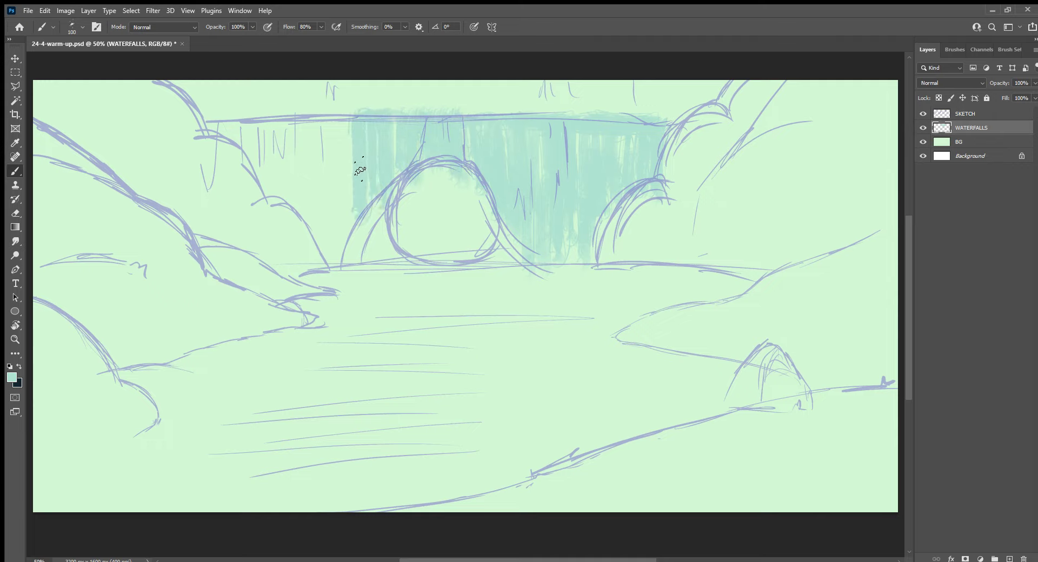
{"action": "mouse_move", "coordinate": [360, 171]}
{"action": "left_mouse_down"}
{"action": "mouse_move", "coordinate": [359, 271]}
{"action": "mouse_move", "coordinate": [380, 265]}
{"action": "left_mouse_up"}
{"action": "left_click_drag", "start_coordinate": [381, 208], "coordinate": [385, 285]}
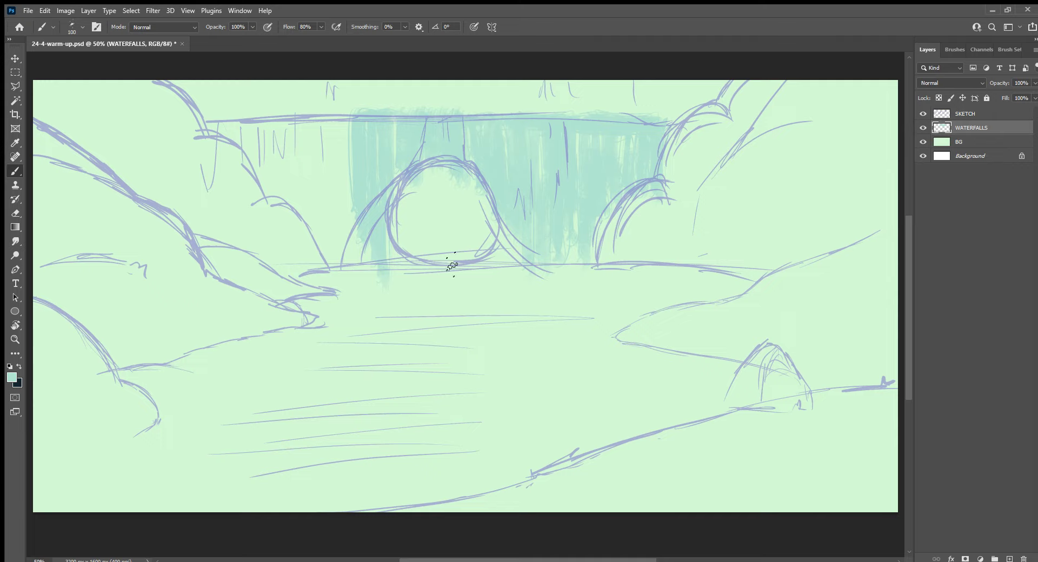
{"action": "mouse_move", "coordinate": [497, 240]}
{"action": "left_mouse_down"}
{"action": "mouse_move", "coordinate": [500, 289]}
{"action": "mouse_move", "coordinate": [509, 222]}
{"action": "left_mouse_up"}
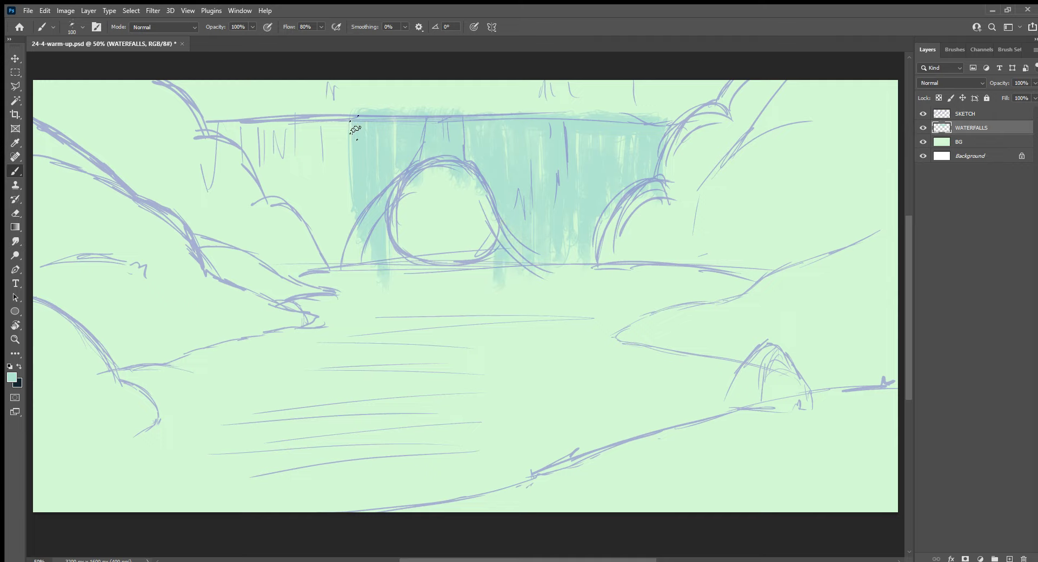
Extend the teal waterfall leftward to the left cliff edge, filling the lower-left gaps
{"action": "mouse_move", "coordinate": [351, 123]}
{"action": "left_mouse_down"}
{"action": "mouse_move", "coordinate": [344, 171]}
{"action": "mouse_move", "coordinate": [331, 178]}
{"action": "left_mouse_up"}
{"action": "mouse_move", "coordinate": [303, 112]}
{"action": "left_mouse_down"}
{"action": "mouse_move", "coordinate": [330, 129]}
{"action": "mouse_move", "coordinate": [341, 238]}
{"action": "left_mouse_up"}
{"action": "left_click_drag", "start_coordinate": [303, 130], "coordinate": [318, 238]}
{"action": "left_click_drag", "start_coordinate": [322, 172], "coordinate": [334, 252]}
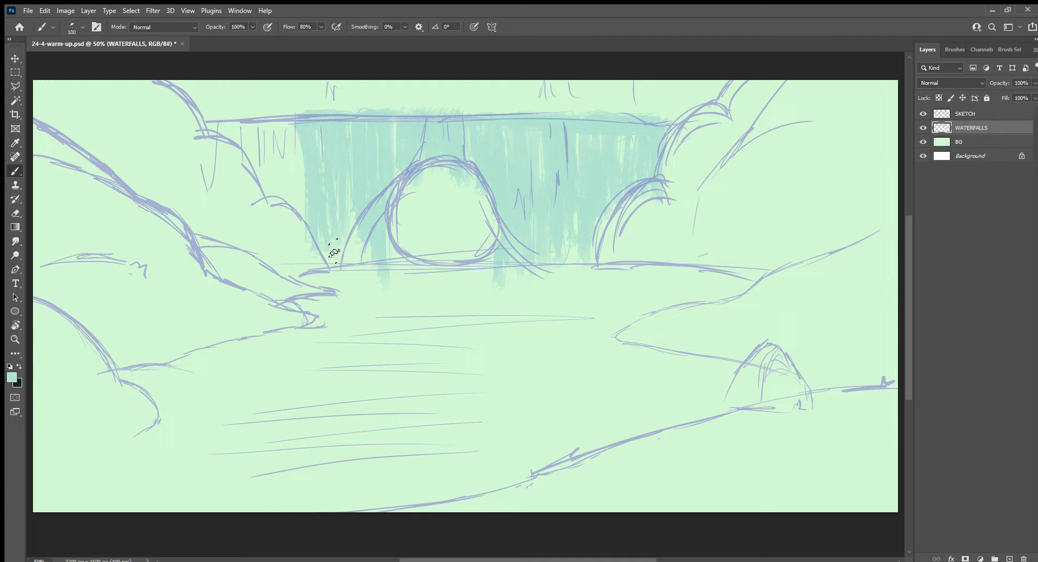
{"action": "left_click_drag", "start_coordinate": [296, 132], "coordinate": [292, 176]}
{"action": "mouse_move", "coordinate": [284, 112]}
{"action": "left_mouse_down"}
{"action": "mouse_move", "coordinate": [287, 172]}
{"action": "mouse_move", "coordinate": [260, 186]}
{"action": "left_mouse_up"}
{"action": "mouse_move", "coordinate": [252, 112]}
{"action": "left_mouse_down"}
{"action": "mouse_move", "coordinate": [254, 169]}
{"action": "mouse_move", "coordinate": [239, 144]}
{"action": "mouse_move", "coordinate": [241, 181]}
{"action": "left_mouse_up"}
{"action": "left_click_drag", "start_coordinate": [219, 112], "coordinate": [217, 162]}
{"action": "mouse_move", "coordinate": [206, 114]}
{"action": "left_mouse_down"}
{"action": "mouse_move", "coordinate": [210, 163]}
{"action": "mouse_move", "coordinate": [227, 186]}
{"action": "left_mouse_up"}
{"action": "left_click_drag", "start_coordinate": [292, 173], "coordinate": [297, 244]}
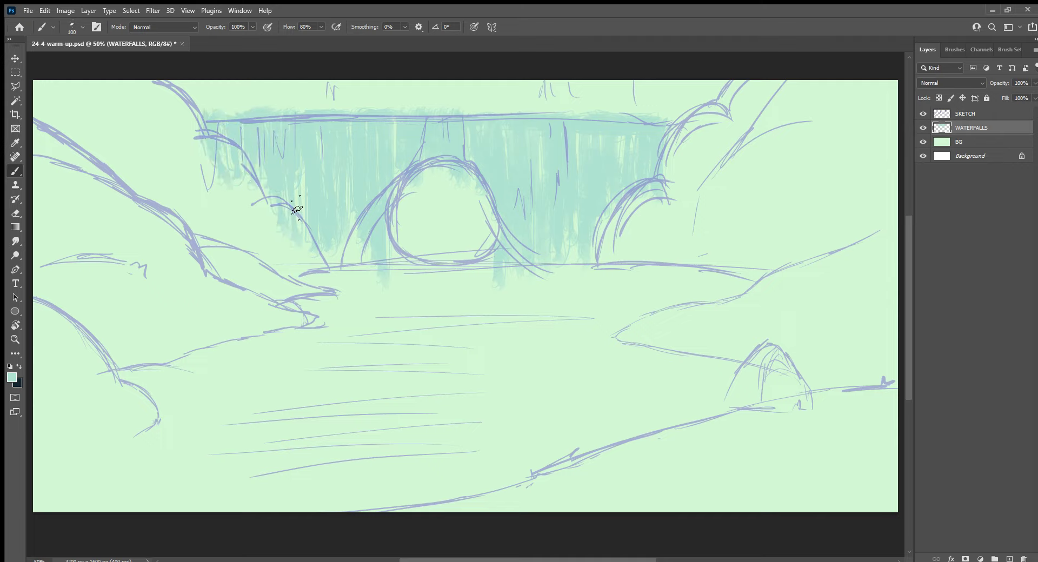
Add long vertical teal streaks dripping down left of the arch
{"action": "left_click_drag", "start_coordinate": [297, 174], "coordinate": [307, 284]}
{"action": "left_click_drag", "start_coordinate": [332, 238], "coordinate": [335, 286]}
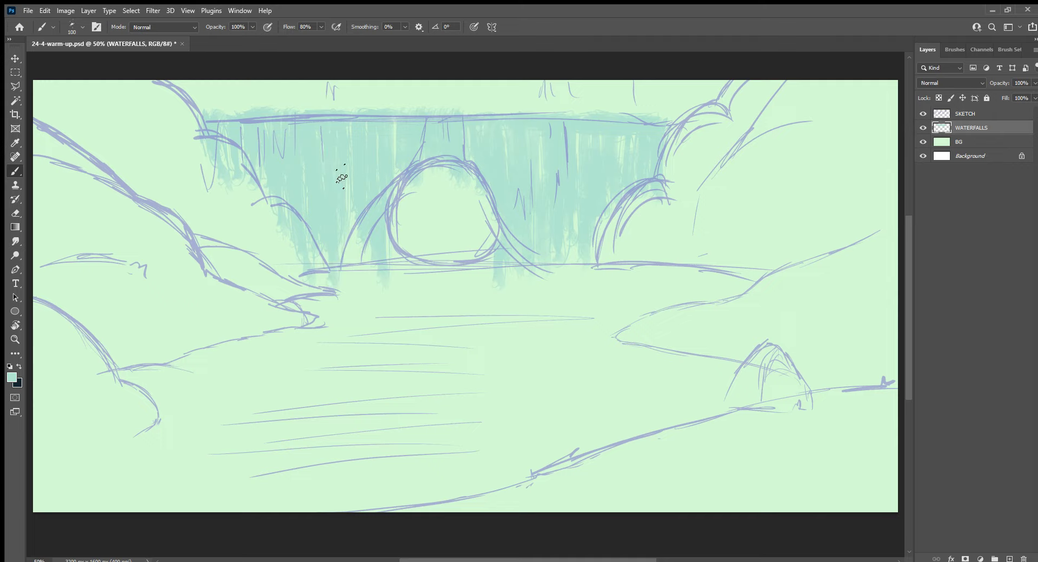
{"action": "left_click_drag", "start_coordinate": [341, 179], "coordinate": [345, 258]}
{"action": "left_click_drag", "start_coordinate": [350, 197], "coordinate": [359, 289]}
{"action": "left_click_drag", "start_coordinate": [357, 251], "coordinate": [360, 309]}
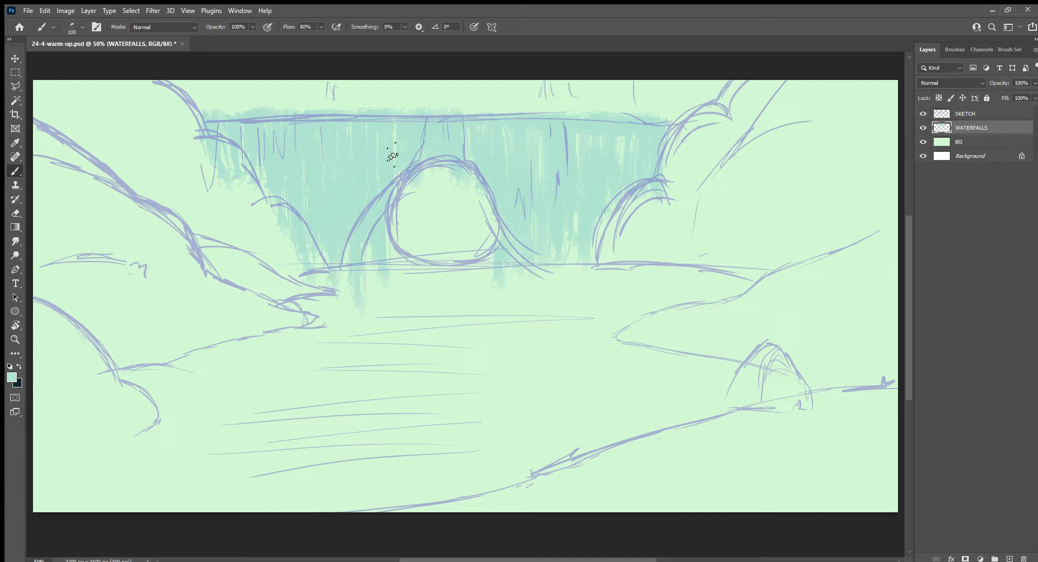
{"action": "left_click_drag", "start_coordinate": [399, 143], "coordinate": [405, 255]}
Fill the waterfall's right part between the rock arcs and touch up both edges
{"action": "left_click_drag", "start_coordinate": [572, 195], "coordinate": [570, 270]}
{"action": "left_click_drag", "start_coordinate": [579, 236], "coordinate": [590, 265]}
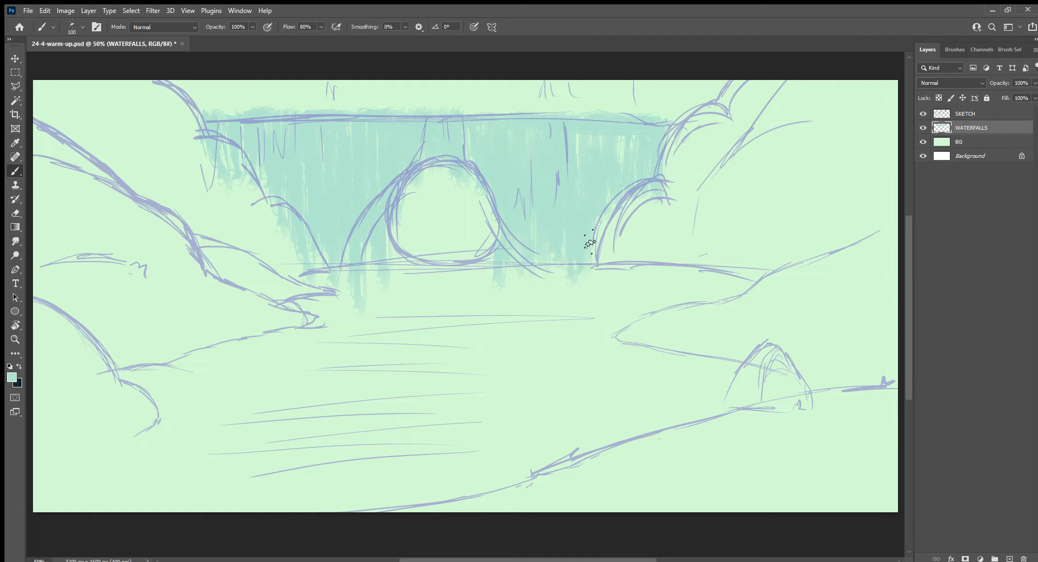
{"action": "mouse_move", "coordinate": [609, 189]}
{"action": "left_mouse_down"}
{"action": "mouse_move", "coordinate": [602, 229]}
{"action": "mouse_move", "coordinate": [617, 213]}
{"action": "mouse_move", "coordinate": [607, 243]}
{"action": "left_mouse_up"}
{"action": "left_click_drag", "start_coordinate": [660, 144], "coordinate": [670, 203]}
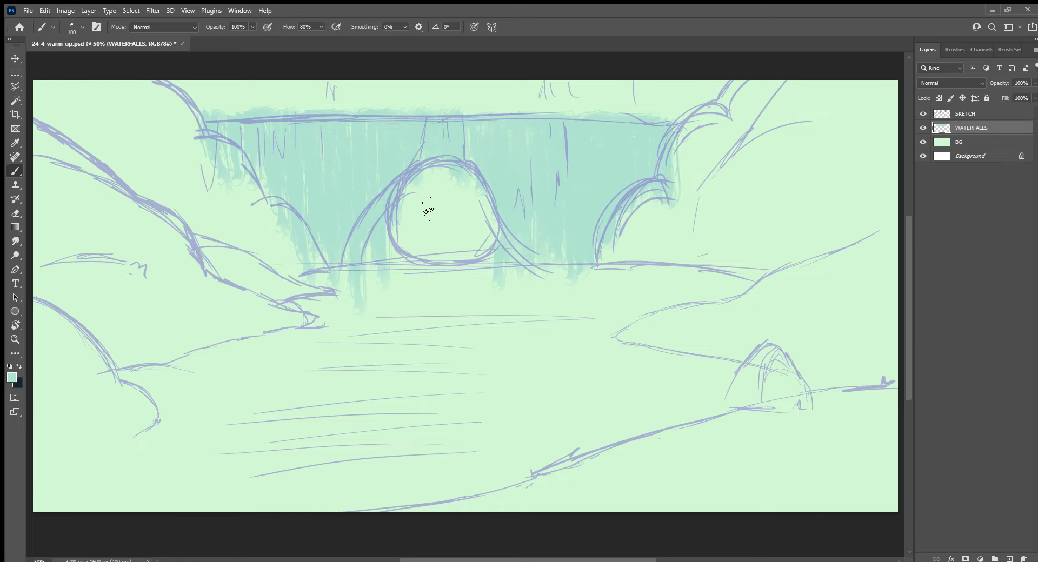
{"action": "mouse_move", "coordinate": [250, 165]}
{"action": "left_mouse_down"}
{"action": "mouse_move", "coordinate": [255, 216]}
{"action": "mouse_move", "coordinate": [224, 142]}
{"action": "mouse_move", "coordinate": [218, 184]}
{"action": "mouse_move", "coordinate": [243, 216]}
{"action": "mouse_move", "coordinate": [270, 219]}
{"action": "mouse_move", "coordinate": [273, 259]}
{"action": "left_mouse_up"}
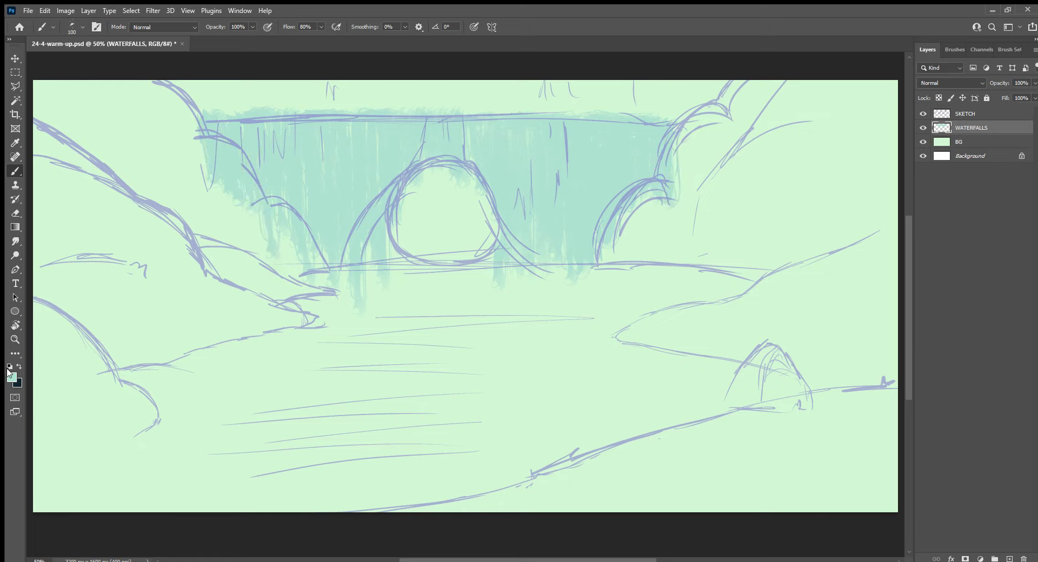
Paint darker teal vertical streaks down the upper waterfall right of the arch
{"action": "key", "text": "i"}
{"action": "key", "text": "b"}
{"action": "left_click_drag", "start_coordinate": [559, 165], "coordinate": [558, 216]}
{"action": "left_click_drag", "start_coordinate": [563, 145], "coordinate": [560, 204]}
{"action": "left_click_drag", "start_coordinate": [564, 127], "coordinate": [565, 213]}
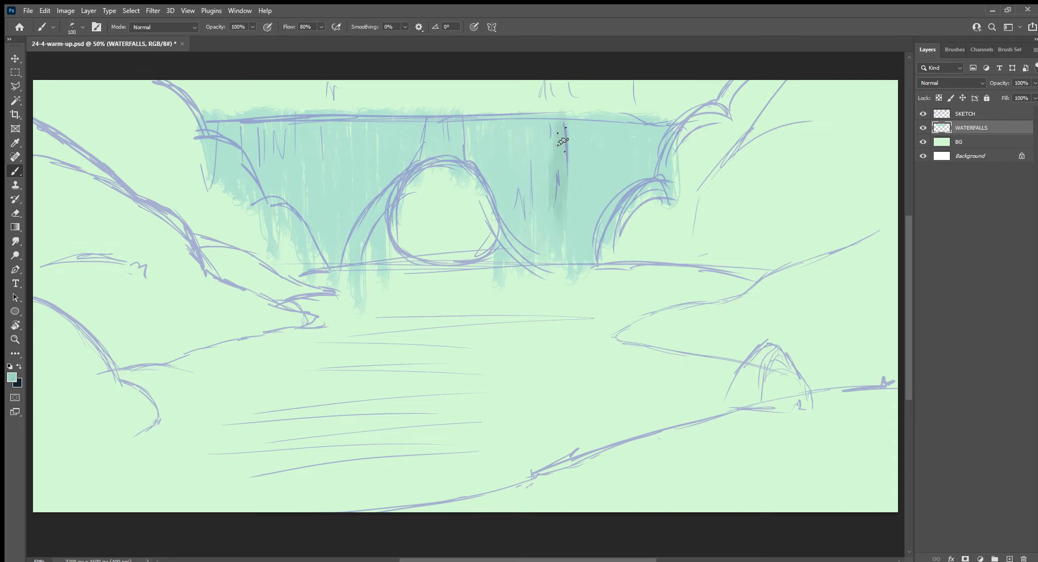
{"action": "left_click_drag", "start_coordinate": [577, 139], "coordinate": [575, 168]}
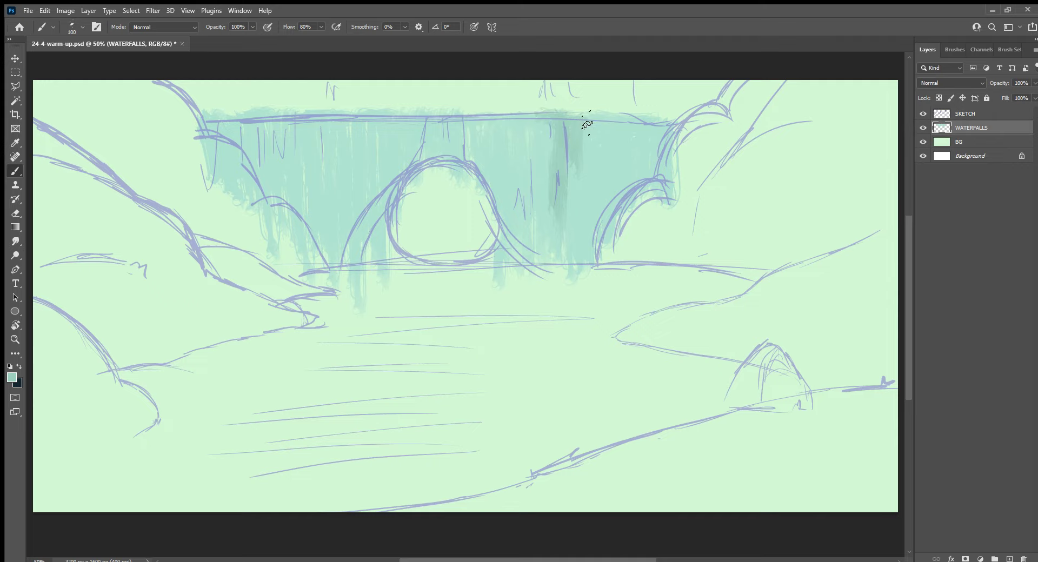
{"action": "mouse_move", "coordinate": [587, 125]}
{"action": "left_mouse_down"}
{"action": "mouse_move", "coordinate": [587, 165]}
{"action": "mouse_move", "coordinate": [597, 162]}
{"action": "left_mouse_up"}
{"action": "left_click_drag", "start_coordinate": [619, 108], "coordinate": [619, 179]}
{"action": "left_click_drag", "start_coordinate": [623, 133], "coordinate": [619, 163]}
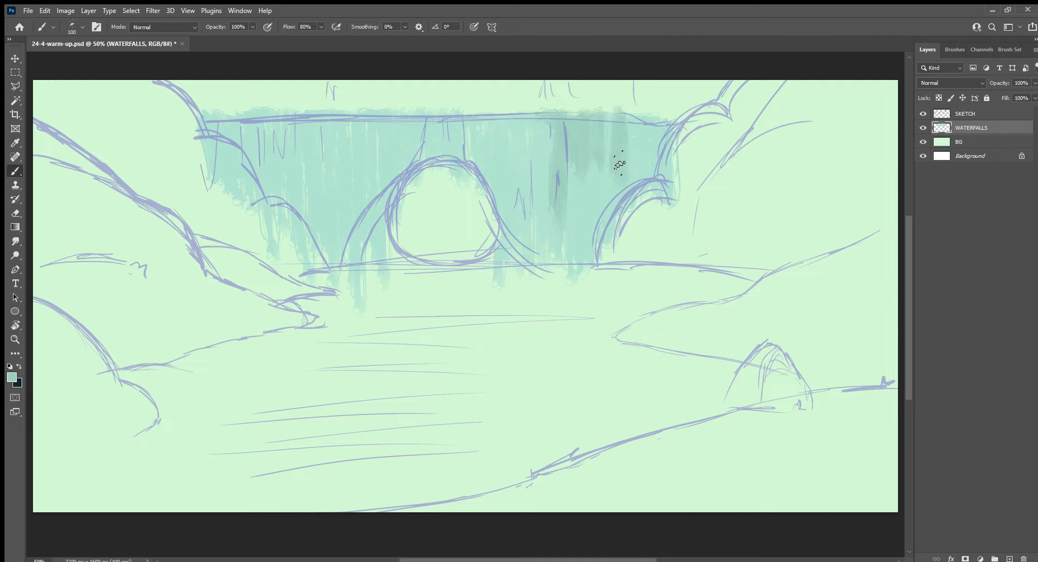
Sample a lighter teal from the waterfall and paint faint lighter streaks over the dark one
{"action": "key", "text": "x"}
{"action": "left_click", "coordinate": [579, 208], "text": "alt"}
{"action": "mouse_move", "coordinate": [607, 128]}
{"action": "left_mouse_down"}
{"action": "mouse_move", "coordinate": [599, 187]}
{"action": "mouse_move", "coordinate": [556, 189]}
{"action": "left_mouse_up"}
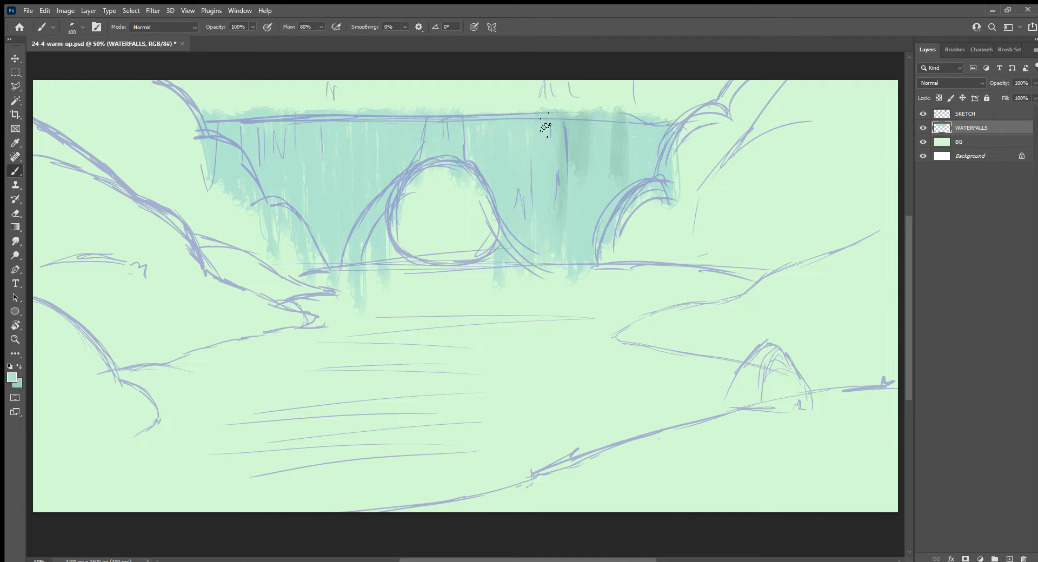
{"action": "left_click_drag", "start_coordinate": [565, 138], "coordinate": [565, 254]}
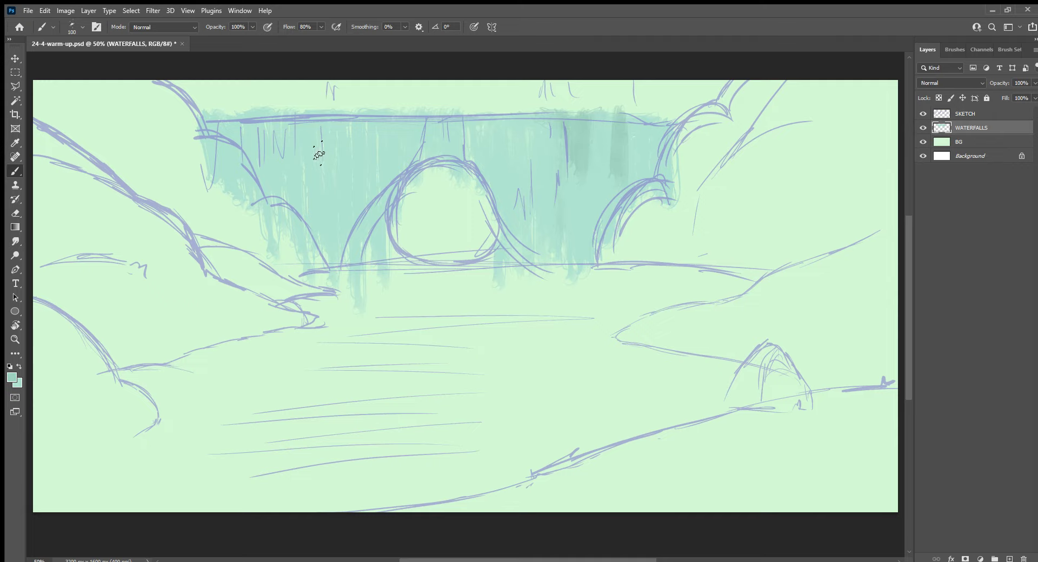
Add darker teal streaks on the waterfall's left part and near the arch base
{"action": "mouse_move", "coordinate": [324, 194]}
{"action": "left_mouse_down"}
{"action": "mouse_move", "coordinate": [326, 141]}
{"action": "mouse_move", "coordinate": [324, 206]}
{"action": "left_mouse_up"}
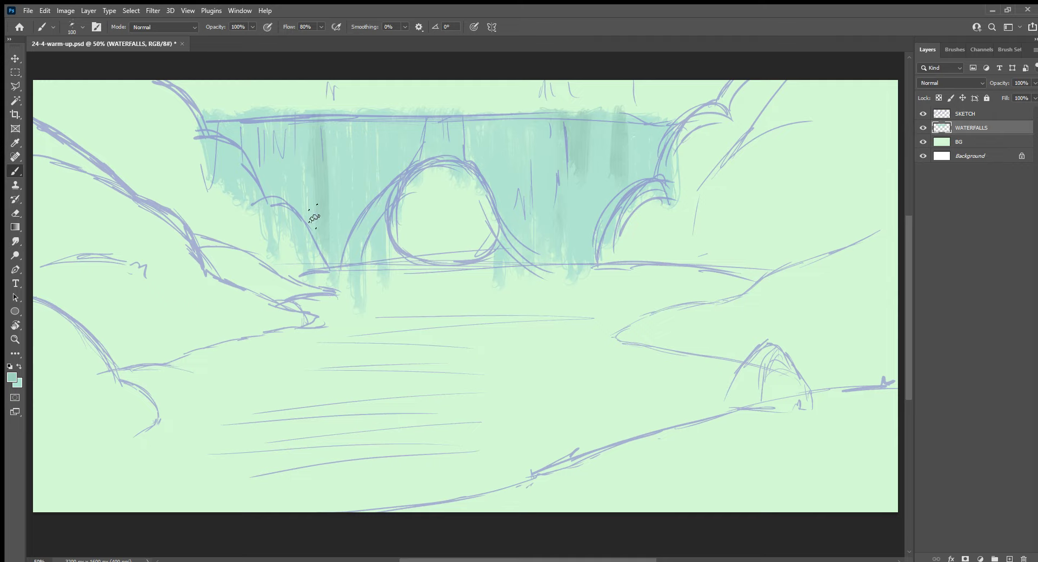
{"action": "left_click_drag", "start_coordinate": [387, 230], "coordinate": [385, 268]}
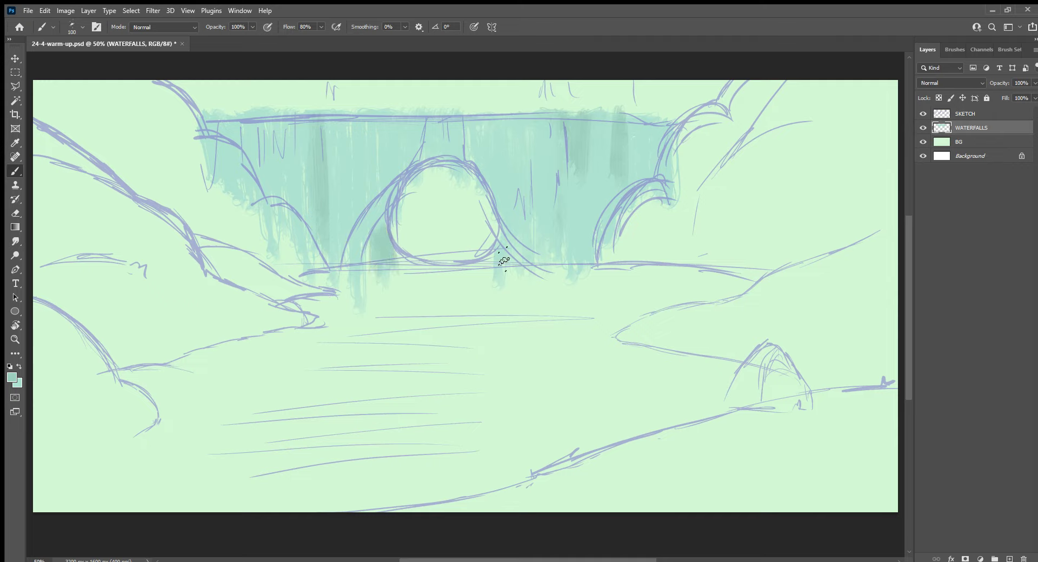
{"action": "left_click_drag", "start_coordinate": [496, 261], "coordinate": [502, 273]}
{"action": "mouse_move", "coordinate": [464, 162]}
{"action": "left_mouse_down"}
{"action": "mouse_move", "coordinate": [463, 127]}
{"action": "mouse_move", "coordinate": [459, 176]}
{"action": "left_mouse_up"}
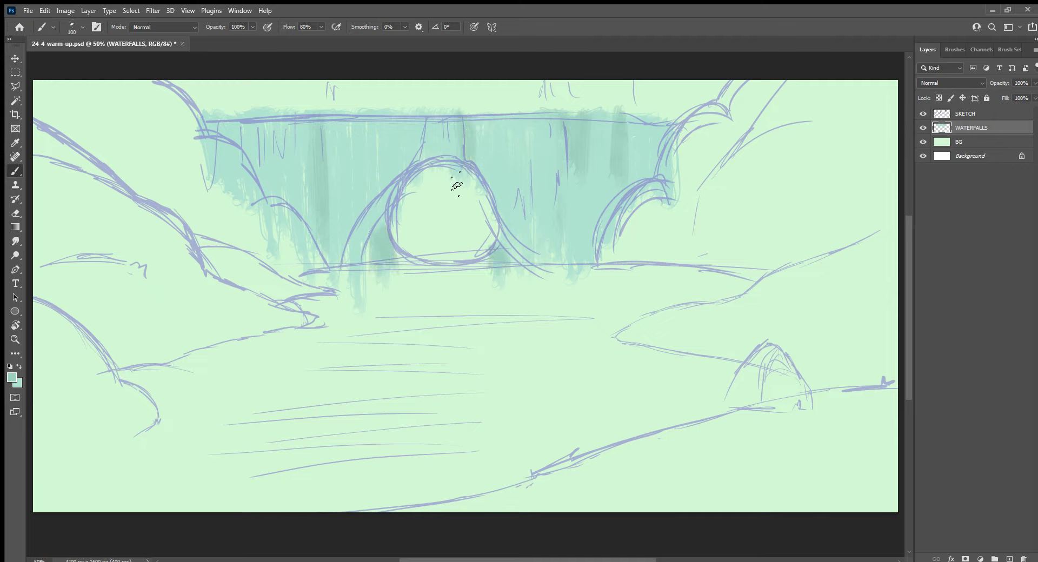
{"action": "left_click_drag", "start_coordinate": [289, 125], "coordinate": [291, 178]}
Paint teal across the band above the top ledge, dabbing in slightly lighter teal
{"action": "mouse_move", "coordinate": [186, 87]}
{"action": "left_mouse_down"}
{"action": "mouse_move", "coordinate": [232, 124]}
{"action": "mouse_move", "coordinate": [251, 100]}
{"action": "mouse_move", "coordinate": [318, 93]}
{"action": "mouse_move", "coordinate": [346, 108]}
{"action": "mouse_move", "coordinate": [362, 98]}
{"action": "mouse_move", "coordinate": [582, 92]}
{"action": "mouse_move", "coordinate": [470, 108]}
{"action": "mouse_move", "coordinate": [597, 117]}
{"action": "mouse_move", "coordinate": [697, 105]}
{"action": "mouse_move", "coordinate": [697, 92]}
{"action": "mouse_move", "coordinate": [620, 92]}
{"action": "mouse_move", "coordinate": [623, 80]}
{"action": "mouse_move", "coordinate": [582, 97]}
{"action": "mouse_move", "coordinate": [713, 89]}
{"action": "mouse_move", "coordinate": [703, 116]}
{"action": "mouse_move", "coordinate": [651, 124]}
{"action": "mouse_move", "coordinate": [730, 90]}
{"action": "mouse_move", "coordinate": [745, 97]}
{"action": "left_mouse_up"}
{"action": "left_click", "coordinate": [622, 160], "text": "alt"}
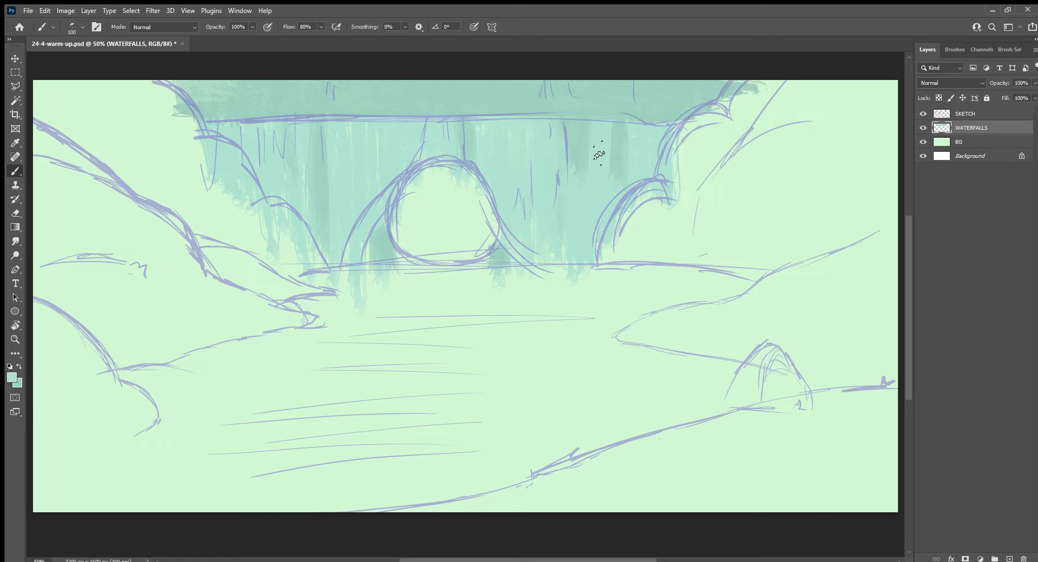
{"action": "left_click_drag", "start_coordinate": [603, 127], "coordinate": [599, 116]}
{"action": "left_click_drag", "start_coordinate": [581, 173], "coordinate": [580, 145]}
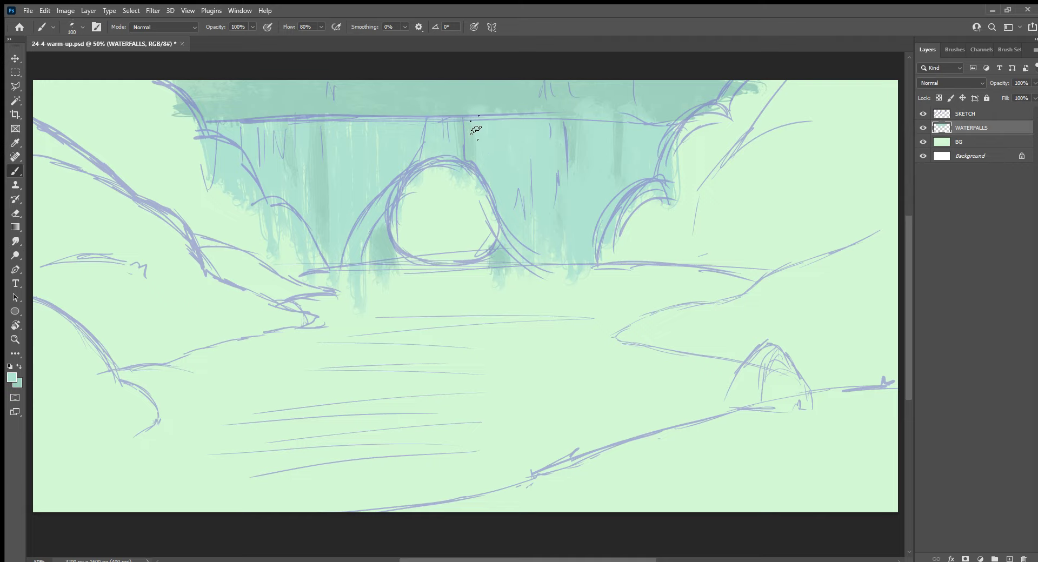
{"action": "left_click_drag", "start_coordinate": [370, 122], "coordinate": [344, 112]}
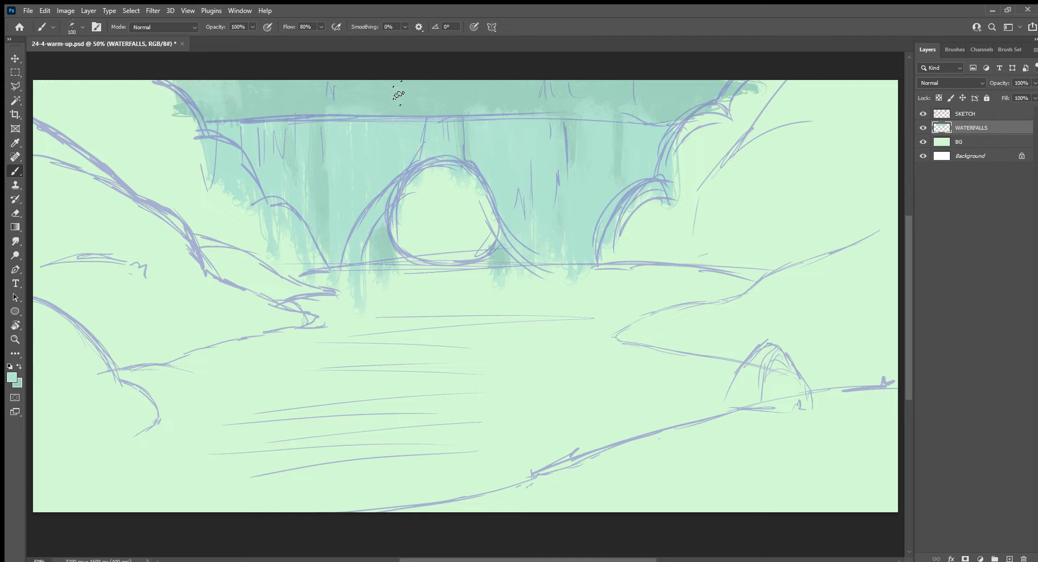
Paint light cyan falling-water streaks across the middle of the waterfall
{"action": "key", "text": "i"}
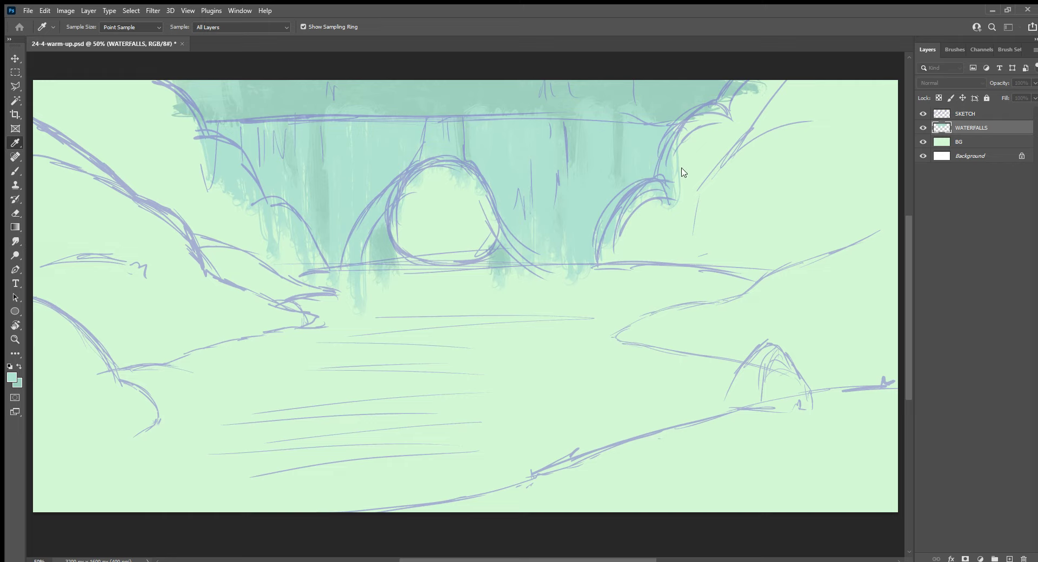
{"action": "key", "text": "b"}
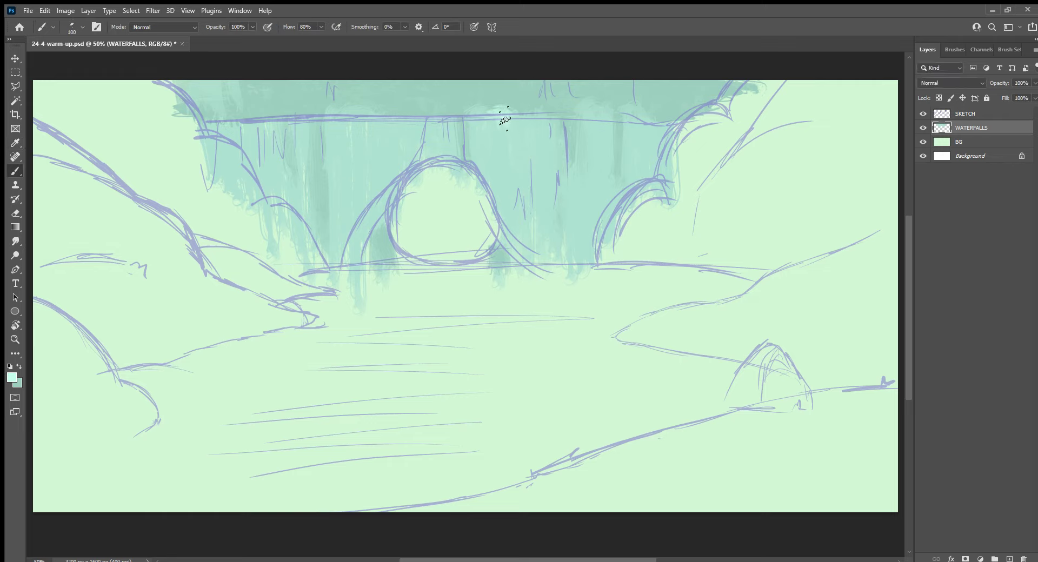
{"action": "mouse_move", "coordinate": [505, 120]}
{"action": "left_mouse_down"}
{"action": "mouse_move", "coordinate": [487, 115]}
{"action": "mouse_move", "coordinate": [483, 124]}
{"action": "mouse_move", "coordinate": [503, 85]}
{"action": "left_mouse_up"}
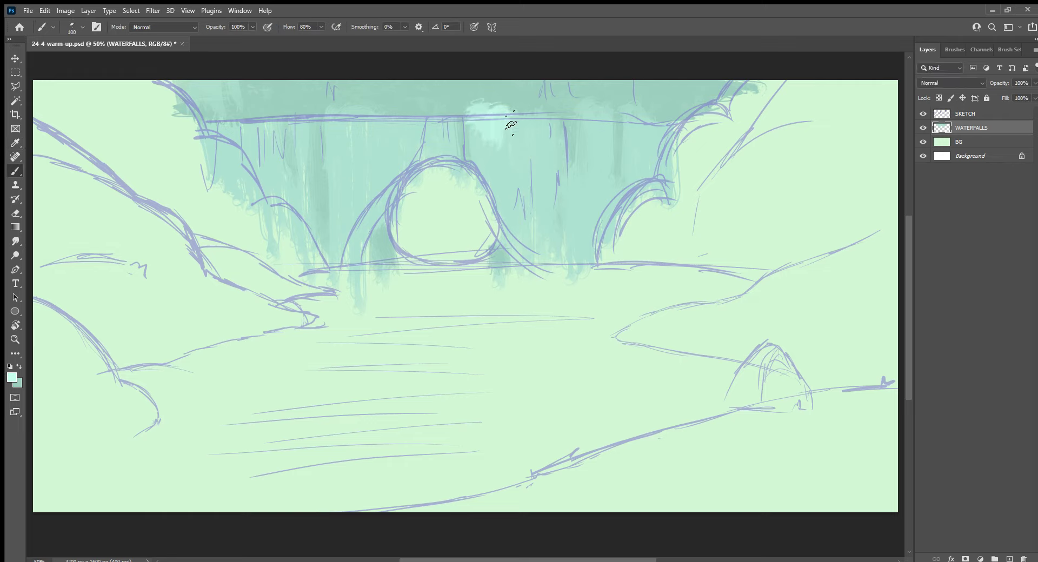
{"action": "mouse_move", "coordinate": [510, 124]}
{"action": "left_mouse_down"}
{"action": "mouse_move", "coordinate": [528, 139]}
{"action": "mouse_move", "coordinate": [527, 157]}
{"action": "mouse_move", "coordinate": [538, 109]}
{"action": "mouse_move", "coordinate": [556, 157]}
{"action": "left_mouse_up"}
{"action": "left_click_drag", "start_coordinate": [563, 108], "coordinate": [565, 168]}
{"action": "mouse_move", "coordinate": [460, 110]}
{"action": "left_mouse_down"}
{"action": "mouse_move", "coordinate": [457, 133]}
{"action": "mouse_move", "coordinate": [420, 135]}
{"action": "mouse_move", "coordinate": [413, 162]}
{"action": "left_mouse_up"}
Extend light cyan streaks leftward above the arch to the waterfall's left edge
{"action": "left_click_drag", "start_coordinate": [400, 103], "coordinate": [373, 162]}
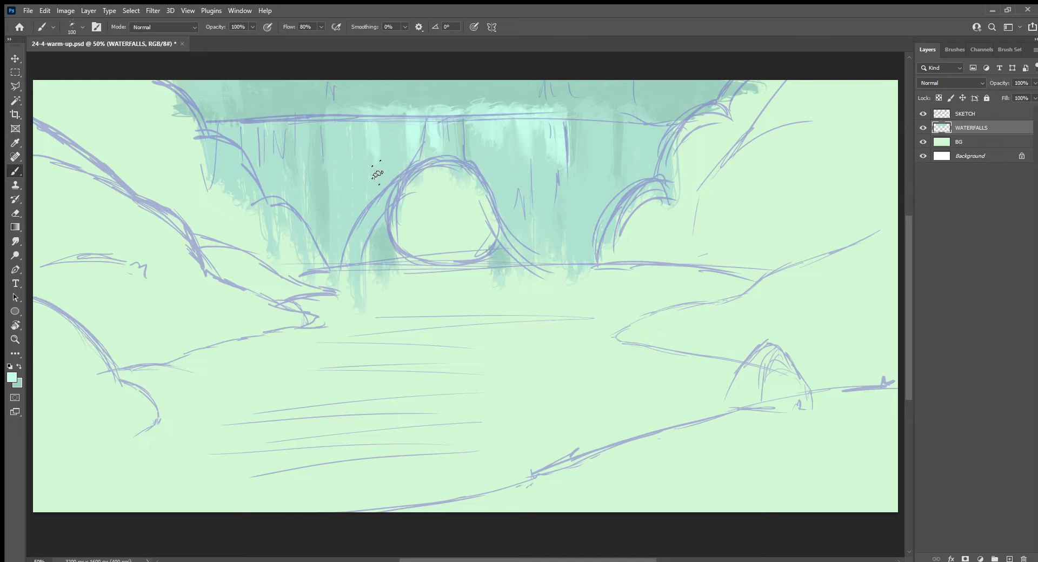
{"action": "left_click_drag", "start_coordinate": [362, 102], "coordinate": [340, 162]}
{"action": "mouse_move", "coordinate": [330, 104]}
{"action": "left_mouse_down"}
{"action": "mouse_move", "coordinate": [324, 141]}
{"action": "mouse_move", "coordinate": [297, 160]}
{"action": "left_mouse_up"}
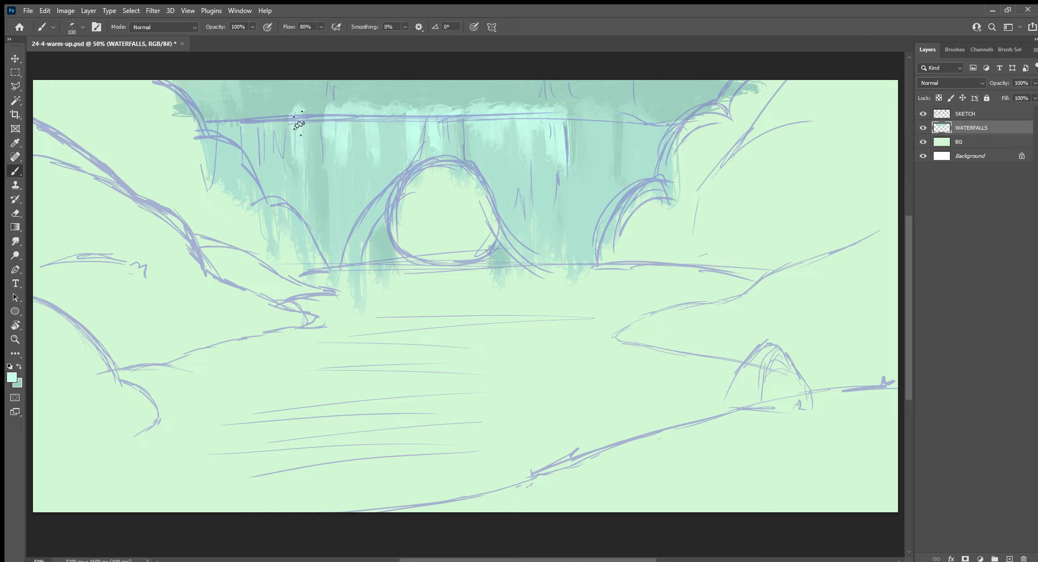
{"action": "left_click_drag", "start_coordinate": [299, 124], "coordinate": [303, 178]}
{"action": "mouse_move", "coordinate": [265, 105]}
{"action": "left_mouse_down"}
{"action": "mouse_move", "coordinate": [263, 155]}
{"action": "mouse_move", "coordinate": [240, 181]}
{"action": "left_mouse_up"}
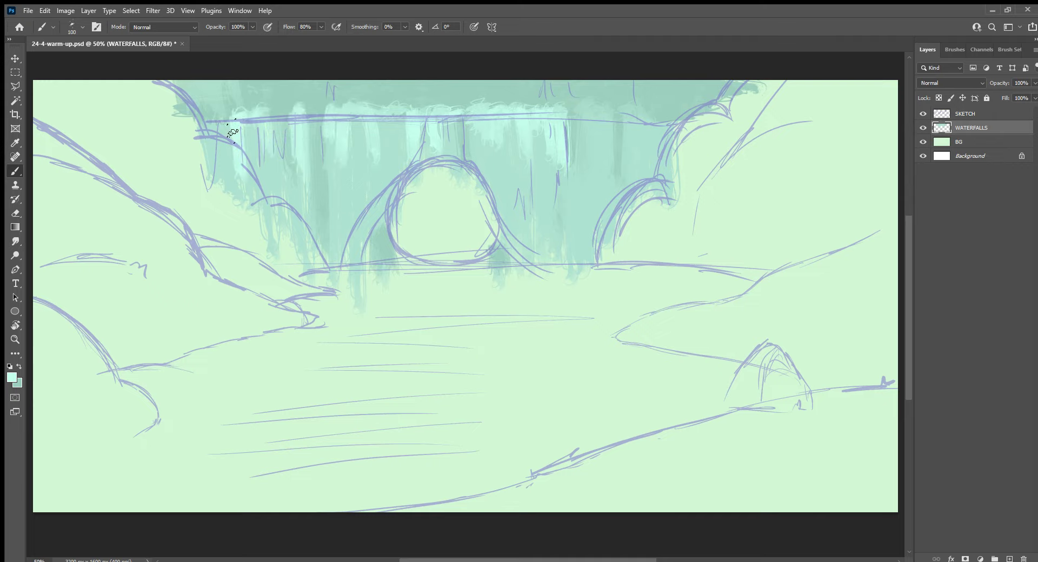
{"action": "mouse_move", "coordinate": [230, 113]}
{"action": "left_mouse_down"}
{"action": "mouse_move", "coordinate": [227, 138]}
{"action": "mouse_move", "coordinate": [275, 170]}
{"action": "mouse_move", "coordinate": [283, 213]}
{"action": "left_mouse_up"}
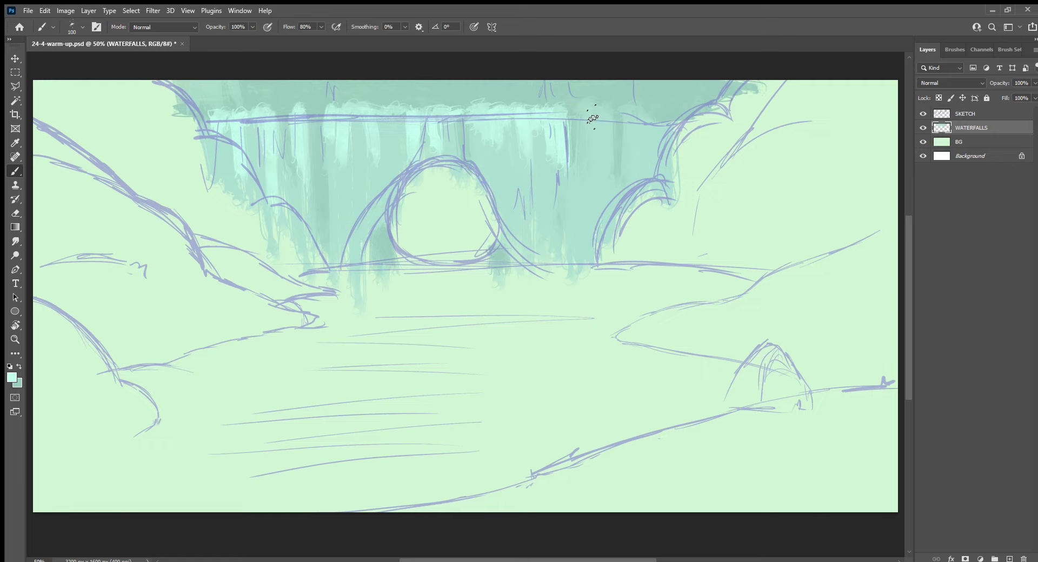
Add light cyan streaks on the right side, plus fainter, darker strokes right of the arch
{"action": "mouse_move", "coordinate": [584, 100]}
{"action": "left_mouse_down"}
{"action": "mouse_move", "coordinate": [575, 189]}
{"action": "mouse_move", "coordinate": [587, 211]}
{"action": "mouse_move", "coordinate": [610, 135]}
{"action": "mouse_move", "coordinate": [612, 189]}
{"action": "left_mouse_up"}
{"action": "left_click_drag", "start_coordinate": [630, 105], "coordinate": [652, 173]}
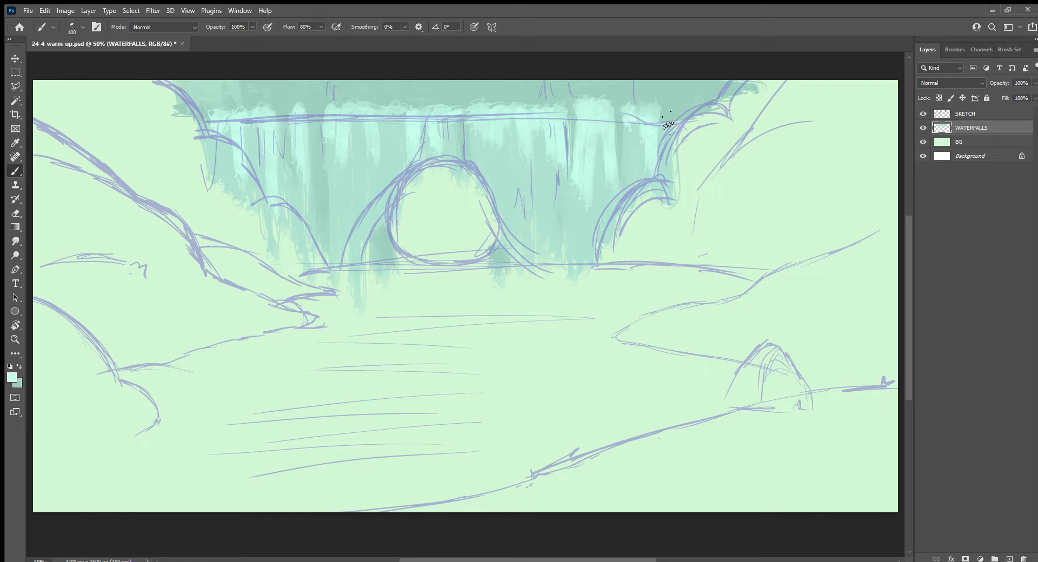
{"action": "left_click_drag", "start_coordinate": [667, 111], "coordinate": [646, 189]}
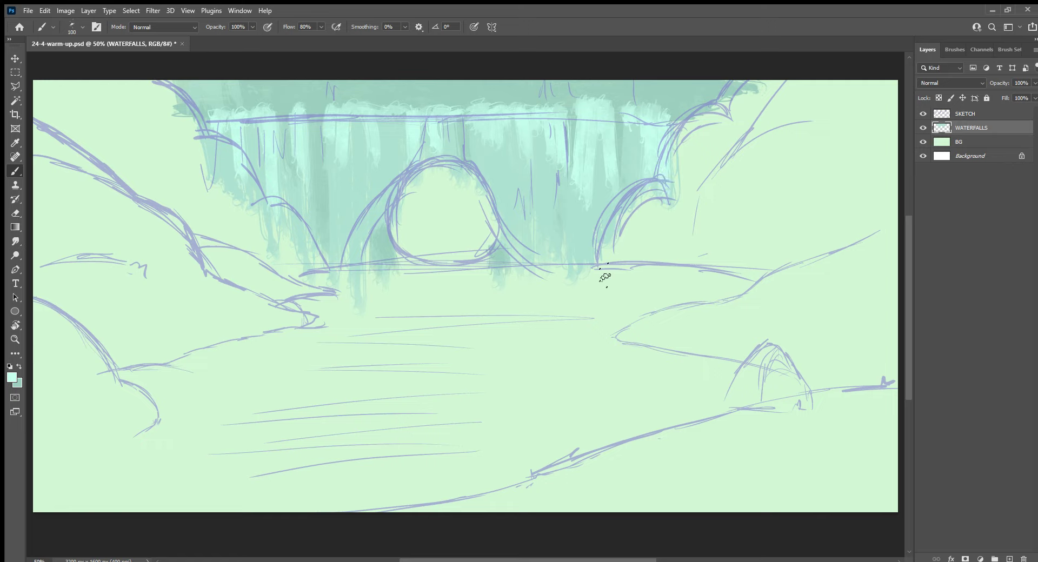
{"action": "left_click", "coordinate": [530, 158], "text": "alt"}
{"action": "mouse_move", "coordinate": [529, 147]}
{"action": "left_mouse_down"}
{"action": "mouse_move", "coordinate": [540, 254]}
{"action": "mouse_move", "coordinate": [553, 258]}
{"action": "left_mouse_up"}
{"action": "left_click_drag", "start_coordinate": [561, 172], "coordinate": [560, 205]}
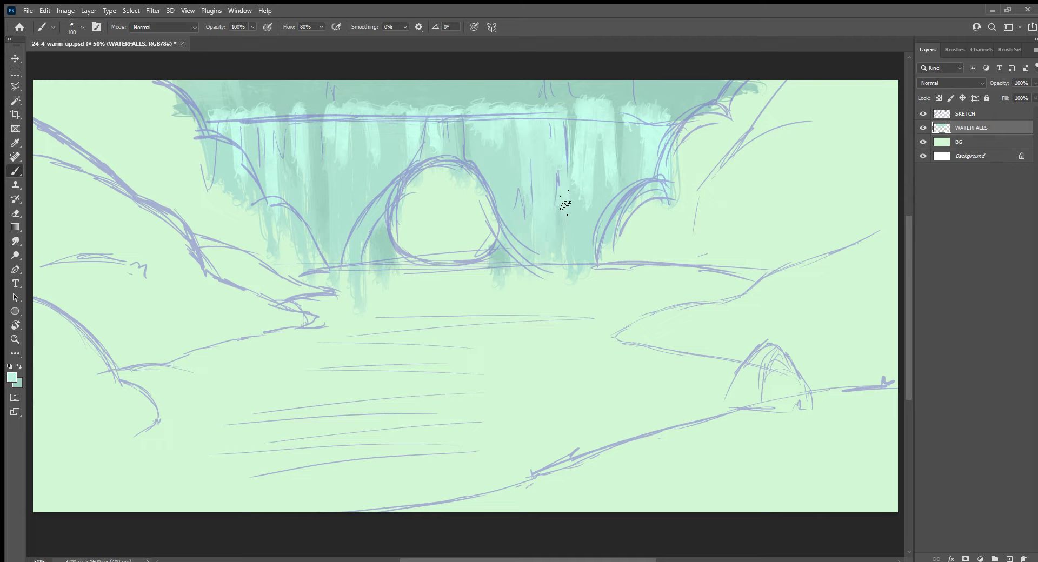
{"action": "left_click_drag", "start_coordinate": [568, 130], "coordinate": [566, 202]}
Add light cyan streaks on both sides of the arch, below the top ledge and along the left edge
{"action": "left_click", "coordinate": [590, 234], "text": "alt"}
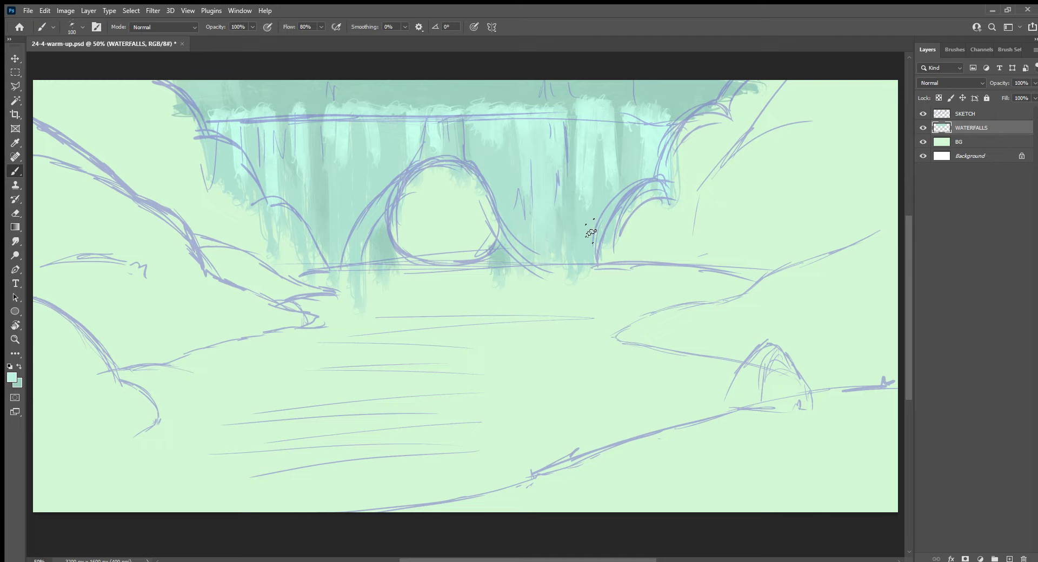
{"action": "left_click_drag", "start_coordinate": [602, 143], "coordinate": [602, 176]}
{"action": "mouse_move", "coordinate": [623, 114]}
{"action": "left_mouse_down"}
{"action": "mouse_move", "coordinate": [622, 174]}
{"action": "mouse_move", "coordinate": [619, 146]}
{"action": "left_mouse_up"}
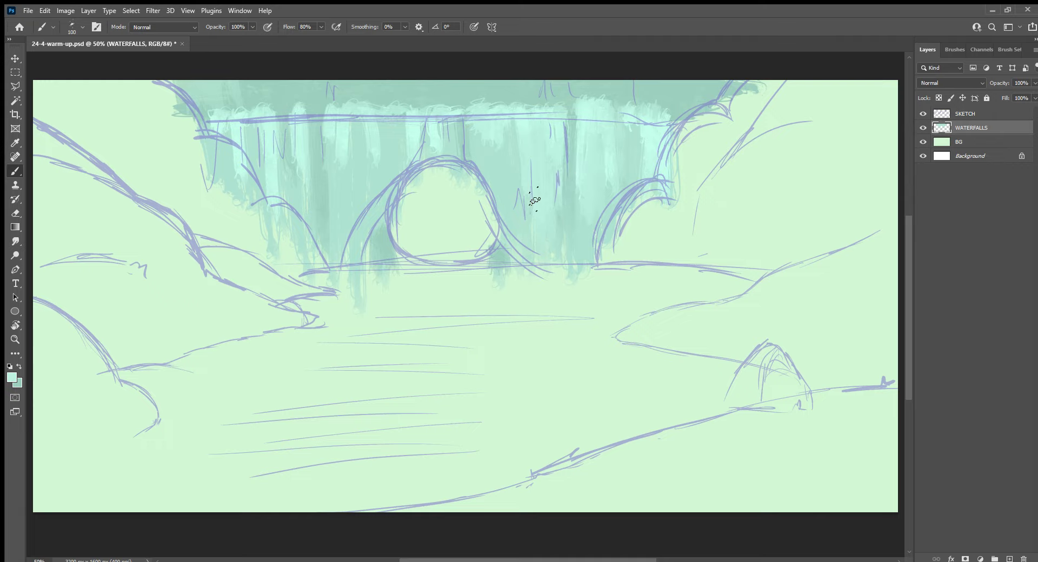
{"action": "left_click_drag", "start_coordinate": [466, 124], "coordinate": [467, 170]}
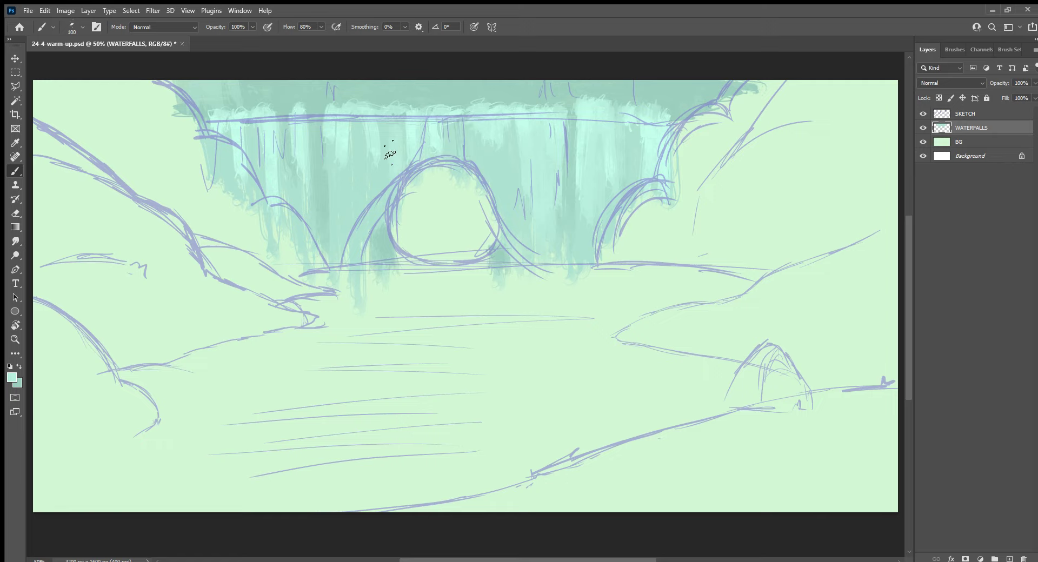
{"action": "left_click_drag", "start_coordinate": [351, 159], "coordinate": [351, 200]}
{"action": "left_click_drag", "start_coordinate": [299, 166], "coordinate": [300, 216]}
{"action": "left_click_drag", "start_coordinate": [287, 149], "coordinate": [288, 195]}
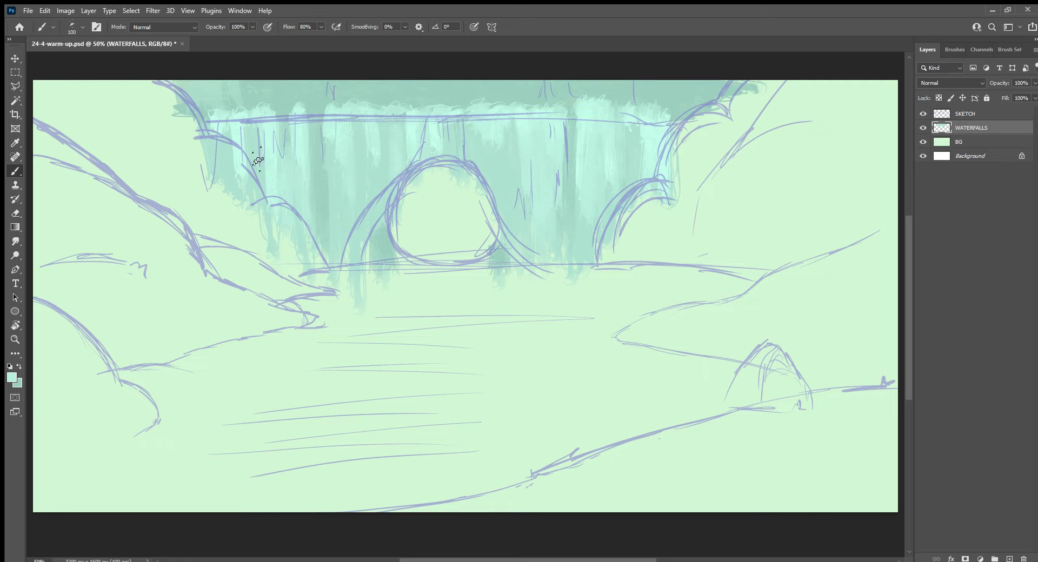
{"action": "left_click_drag", "start_coordinate": [224, 136], "coordinate": [225, 168]}
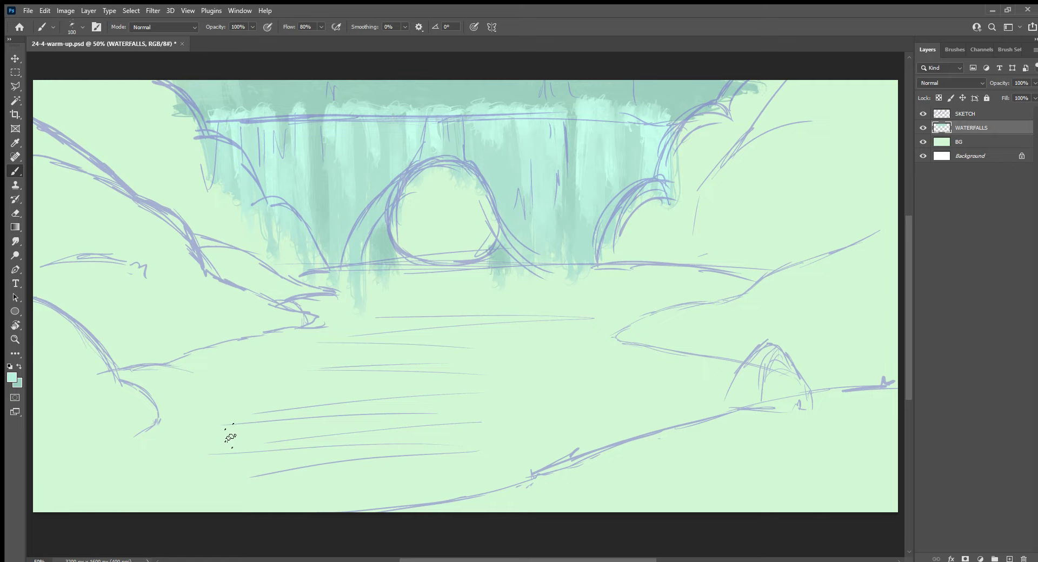
{"action": "left_click_drag", "start_coordinate": [497, 140], "coordinate": [496, 175]}
Paint light streaks along the waterfall's top edge and save the painting
{"action": "left_click_drag", "start_coordinate": [501, 90], "coordinate": [500, 96]}
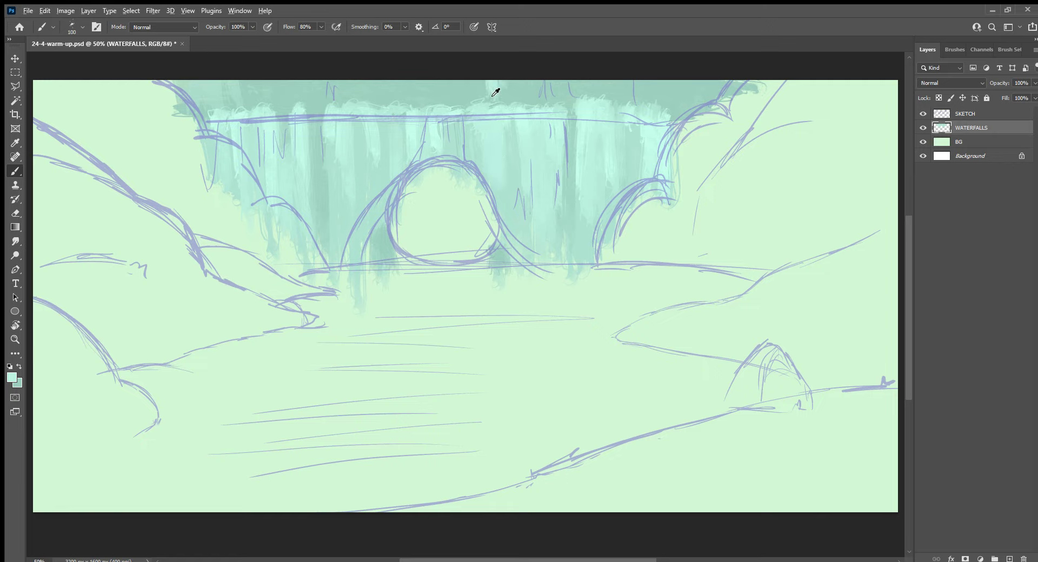
{"action": "left_click", "coordinate": [492, 96], "text": "alt"}
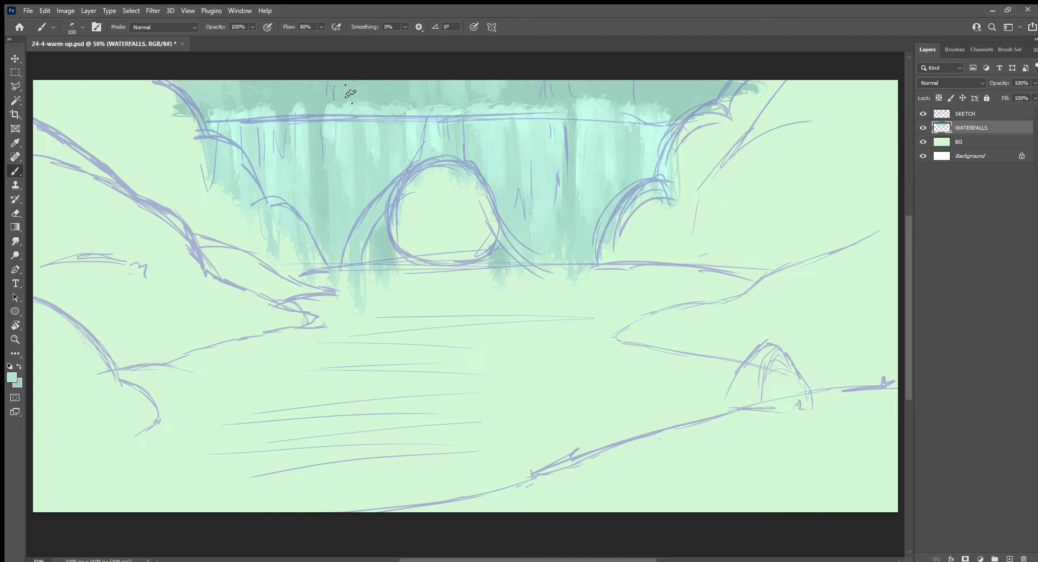
{"action": "mouse_move", "coordinate": [316, 82]}
{"action": "left_mouse_down"}
{"action": "mouse_move", "coordinate": [318, 111]}
{"action": "mouse_move", "coordinate": [275, 110]}
{"action": "left_mouse_up"}
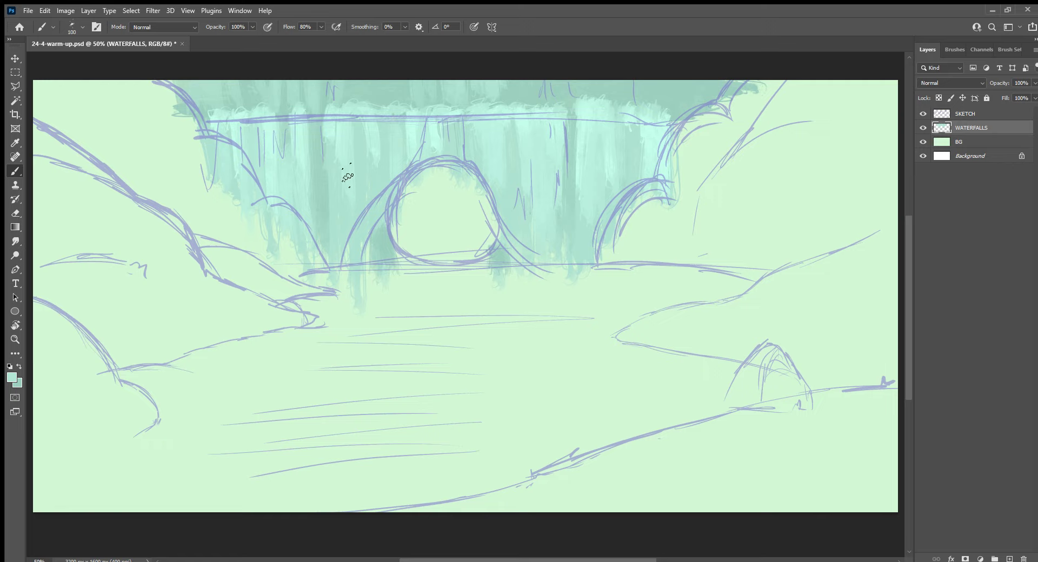
{"action": "left_click_drag", "start_coordinate": [669, 80], "coordinate": [664, 116]}
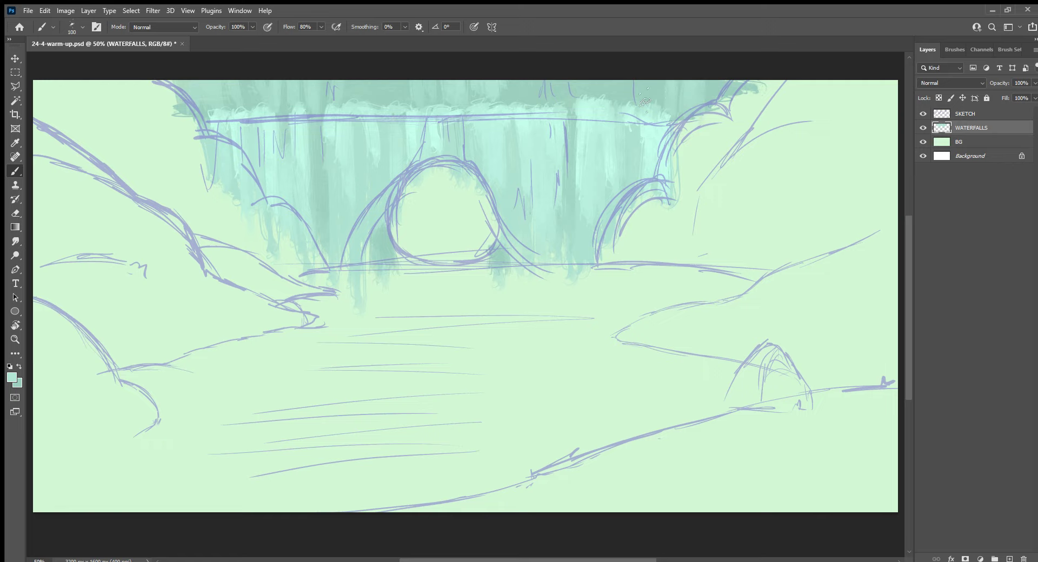
{"action": "key", "text": "ctrl+s"}
Add pale cyan foam along the waterfall's top lip, left and right
{"action": "key", "text": "i"}
{"action": "key", "text": "b"}
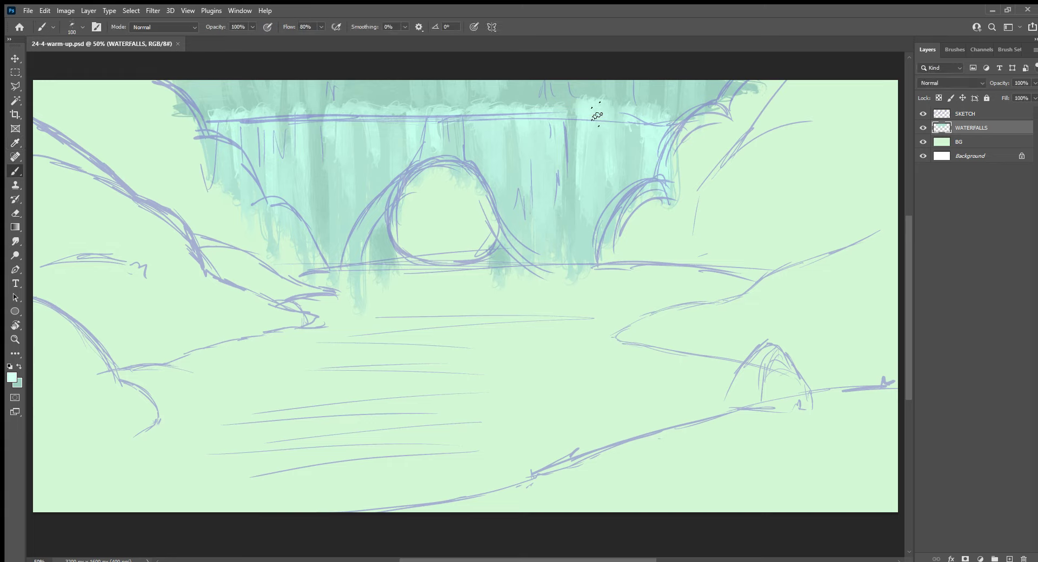
{"action": "mouse_move", "coordinate": [572, 108]}
{"action": "left_mouse_down"}
{"action": "mouse_move", "coordinate": [565, 127]}
{"action": "mouse_move", "coordinate": [542, 110]}
{"action": "mouse_move", "coordinate": [382, 109]}
{"action": "mouse_move", "coordinate": [377, 155]}
{"action": "mouse_move", "coordinate": [366, 111]}
{"action": "mouse_move", "coordinate": [348, 106]}
{"action": "left_mouse_up"}
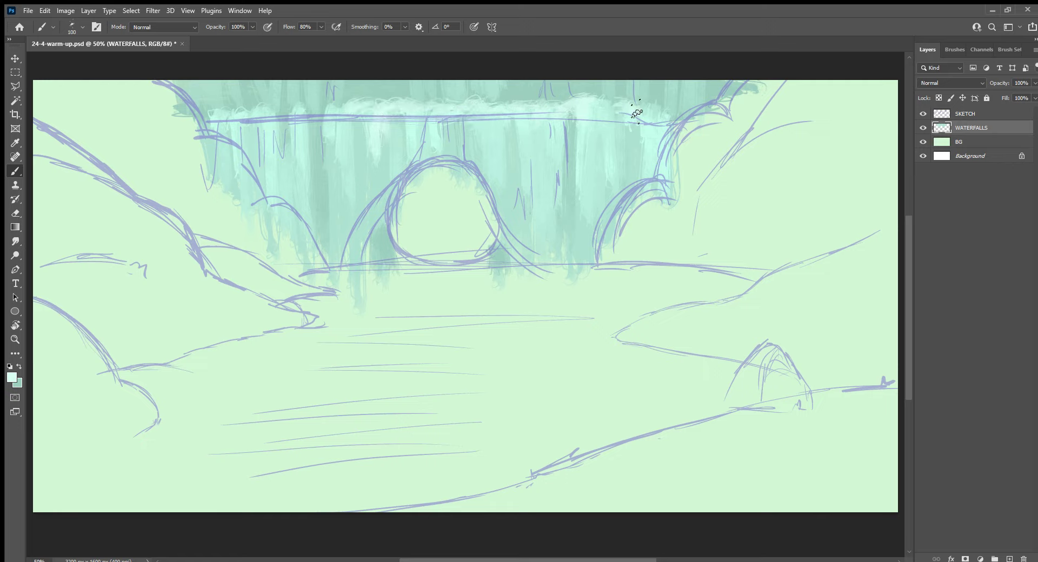
{"action": "left_click_drag", "start_coordinate": [638, 111], "coordinate": [669, 113]}
{"action": "mouse_move", "coordinate": [259, 120]}
{"action": "left_mouse_down"}
{"action": "mouse_move", "coordinate": [260, 105]}
{"action": "mouse_move", "coordinate": [297, 124]}
{"action": "mouse_move", "coordinate": [294, 134]}
{"action": "mouse_move", "coordinate": [235, 139]}
{"action": "left_mouse_up"}
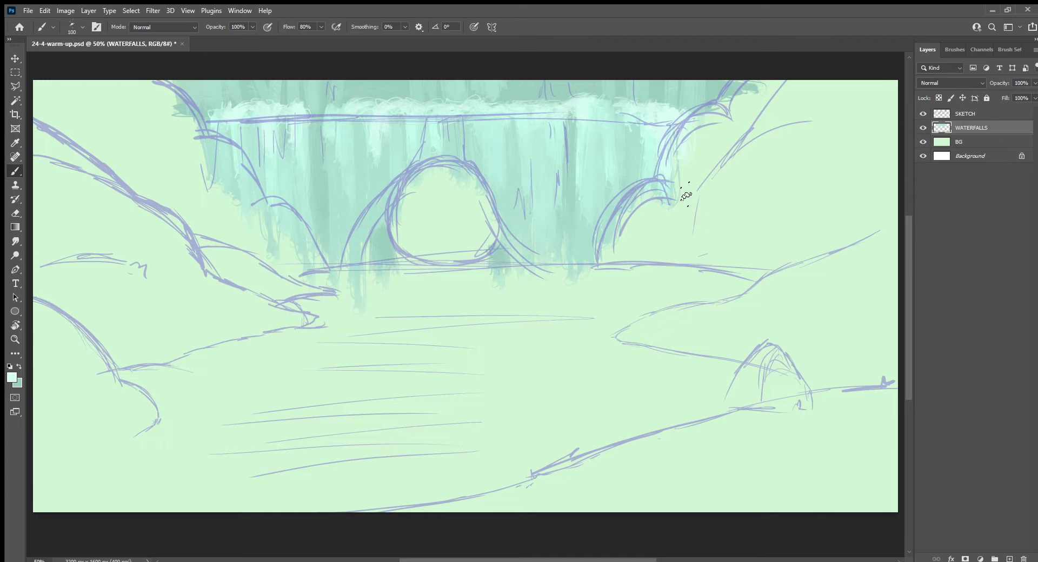
Add a new layer named CREATURE and select the Ink 2 brush
{"action": "left_click", "coordinate": [1009, 558]}
{"action": "type", "text": "CREATURE"}
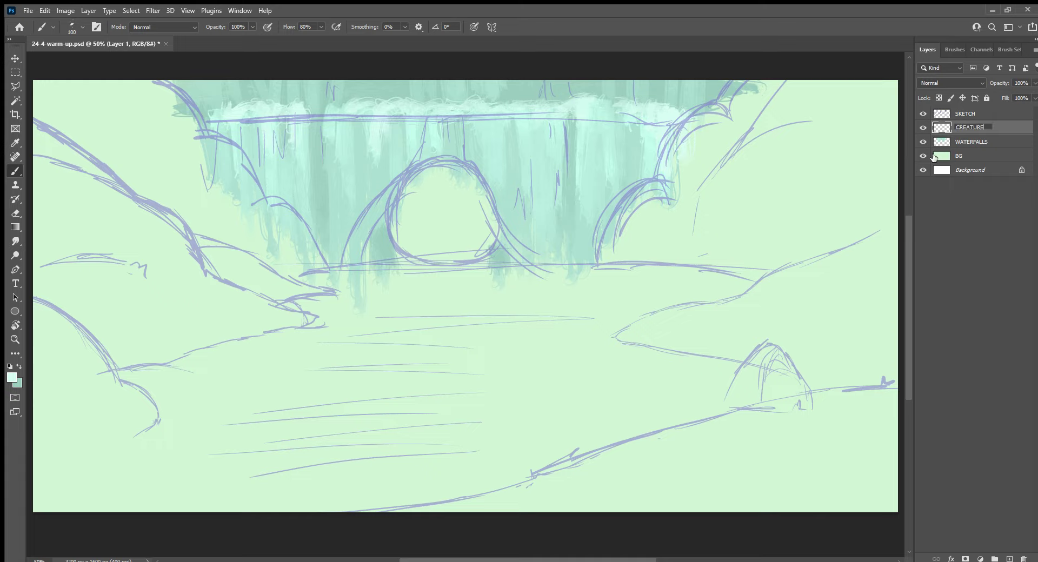
{"action": "key", "text": "Return"}
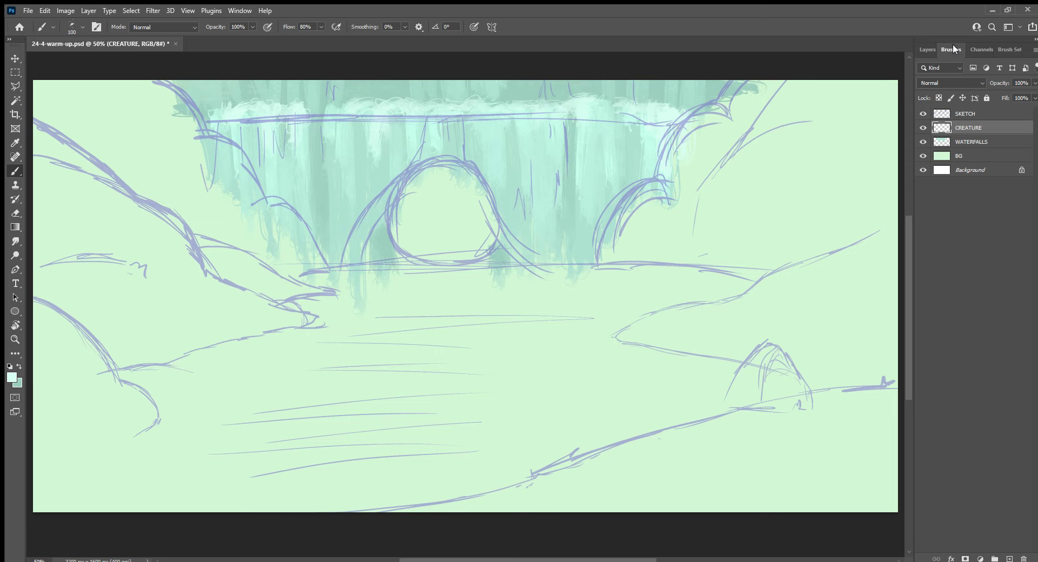
{"action": "left_click", "coordinate": [953, 49]}
{"action": "left_click", "coordinate": [994, 385]}
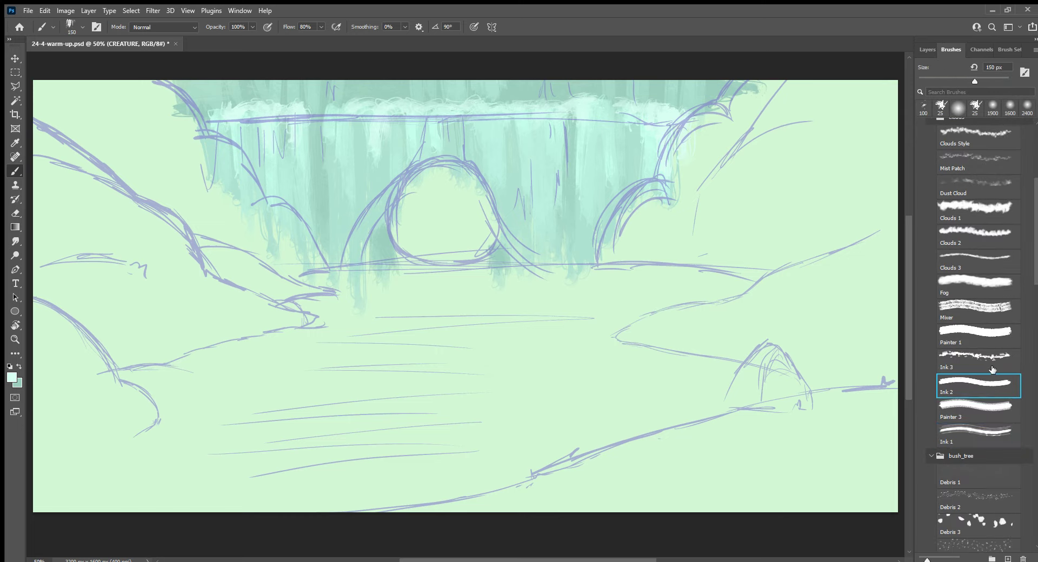
{"action": "left_click", "coordinate": [927, 49]}
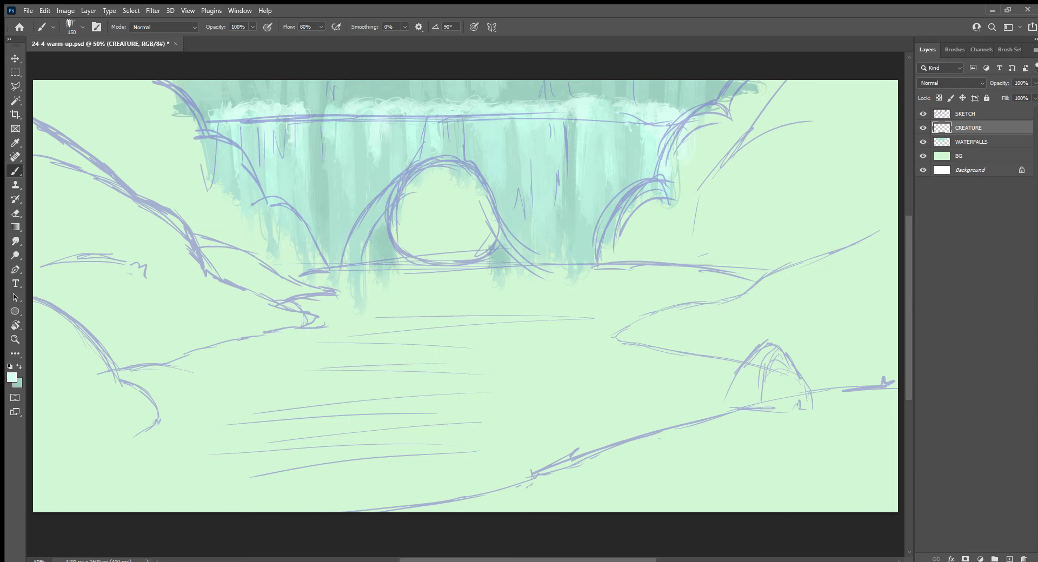
Paint dark olive green inside the arch with a 40 px brush on a tilted, zoomed view
{"action": "left_click_drag", "start_coordinate": [476, 227], "coordinate": [460, 216]}
{"action": "key", "text": "ctrl+z"}
{"action": "key", "text": "bracketleft"}
{"action": "key", "text": "bracketleft"}
{"action": "key", "text": "bracketleft"}
{"action": "left_click_drag", "start_coordinate": [423, 187], "coordinate": [405, 214]}
{"action": "key", "text": "ctrl+plus"}
{"action": "key", "text": "ctrl+plus"}
{"action": "key", "text": "r"}
{"action": "left_click_drag", "start_coordinate": [365, 389], "coordinate": [466, 330]}
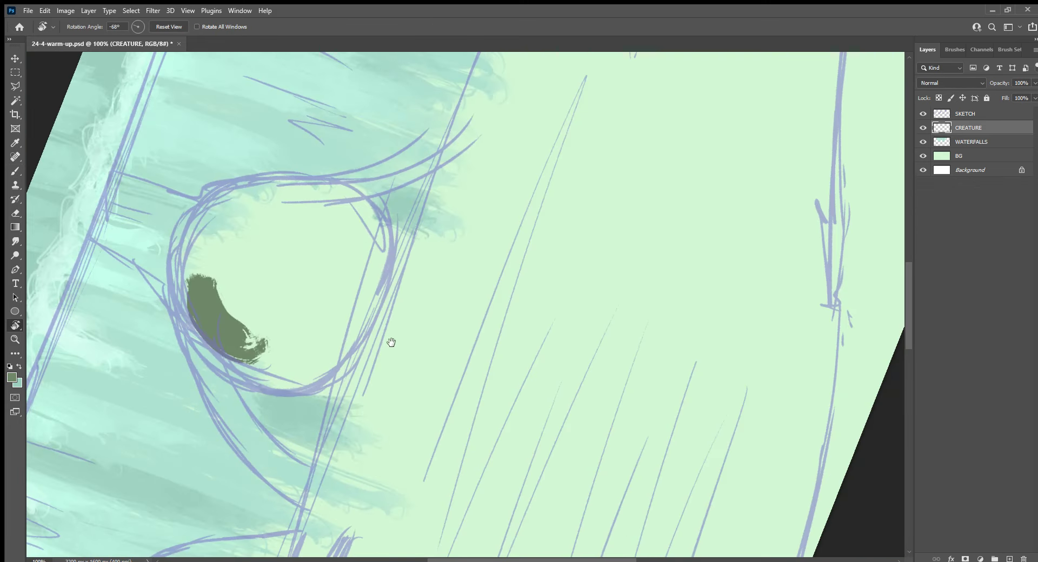
{"action": "key", "text": "bracketleft"}
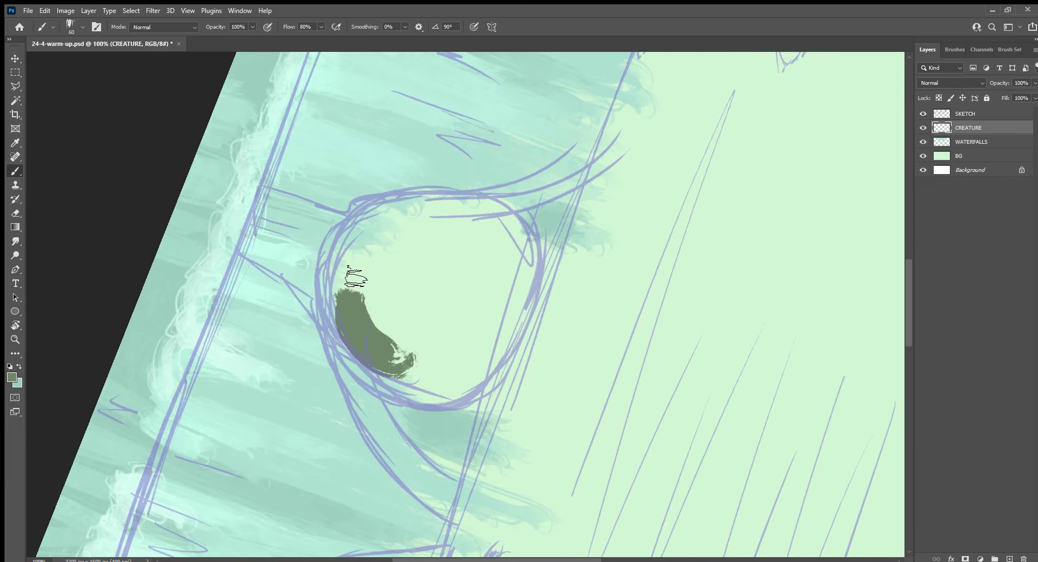
{"action": "key", "text": "bracketleft"}
{"action": "key", "text": "bracketleft"}
{"action": "mouse_move", "coordinate": [369, 227]}
{"action": "left_mouse_down"}
{"action": "mouse_move", "coordinate": [341, 260]}
{"action": "mouse_move", "coordinate": [356, 211]}
{"action": "mouse_move", "coordinate": [330, 238]}
{"action": "mouse_move", "coordinate": [336, 325]}
{"action": "mouse_move", "coordinate": [370, 365]}
{"action": "mouse_move", "coordinate": [348, 271]}
{"action": "mouse_move", "coordinate": [356, 322]}
{"action": "mouse_move", "coordinate": [381, 281]}
{"action": "mouse_move", "coordinate": [408, 346]}
{"action": "mouse_move", "coordinate": [426, 303]}
{"action": "mouse_move", "coordinate": [439, 335]}
{"action": "mouse_move", "coordinate": [453, 324]}
{"action": "mouse_move", "coordinate": [468, 362]}
{"action": "mouse_move", "coordinate": [500, 347]}
{"action": "mouse_move", "coordinate": [504, 360]}
{"action": "mouse_move", "coordinate": [527, 301]}
{"action": "mouse_move", "coordinate": [511, 233]}
{"action": "mouse_move", "coordinate": [489, 216]}
{"action": "mouse_move", "coordinate": [503, 346]}
{"action": "mouse_move", "coordinate": [508, 294]}
{"action": "left_mouse_up"}
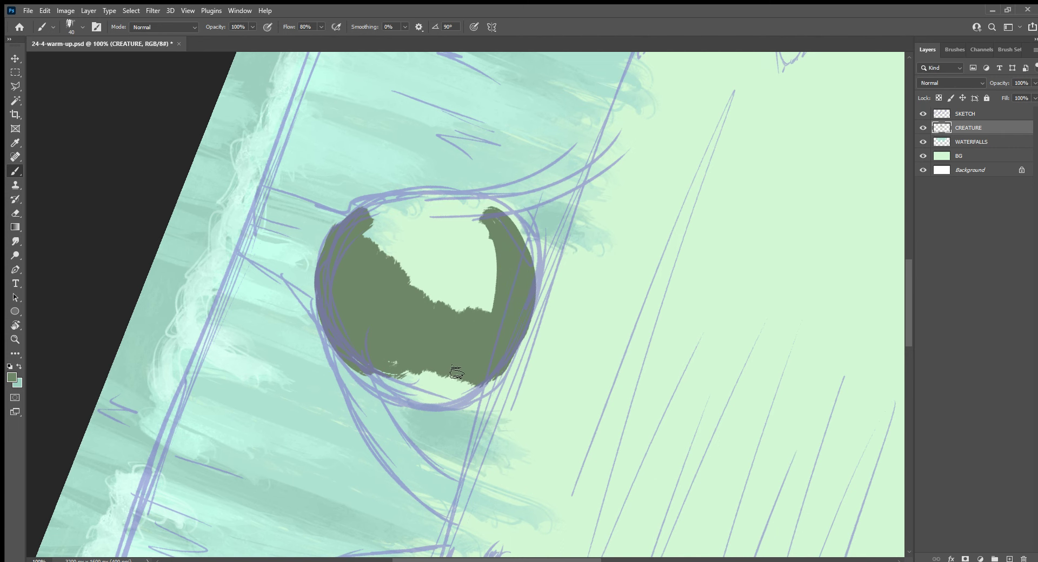
Fill the creature's left edge and the light patch inside it with dark green
{"action": "key", "text": "Escape"}
{"action": "mouse_move", "coordinate": [392, 239]}
{"action": "left_mouse_down"}
{"action": "mouse_move", "coordinate": [387, 335]}
{"action": "mouse_move", "coordinate": [373, 216]}
{"action": "mouse_move", "coordinate": [363, 294]}
{"action": "mouse_move", "coordinate": [400, 346]}
{"action": "left_mouse_up"}
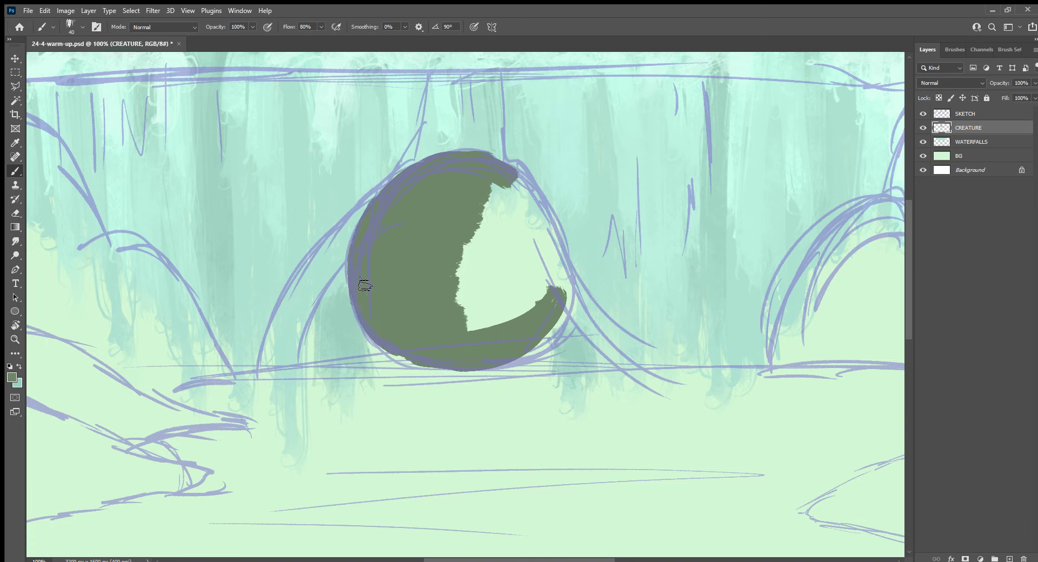
{"action": "mouse_move", "coordinate": [440, 272]}
{"action": "left_mouse_down"}
{"action": "mouse_move", "coordinate": [448, 270]}
{"action": "mouse_move", "coordinate": [471, 302]}
{"action": "mouse_move", "coordinate": [492, 292]}
{"action": "mouse_move", "coordinate": [510, 320]}
{"action": "mouse_move", "coordinate": [500, 273]}
{"action": "mouse_move", "coordinate": [519, 303]}
{"action": "mouse_move", "coordinate": [519, 238]}
{"action": "mouse_move", "coordinate": [532, 270]}
{"action": "mouse_move", "coordinate": [549, 273]}
{"action": "mouse_move", "coordinate": [560, 254]}
{"action": "left_mouse_up"}
{"action": "key", "text": "bracketright"}
{"action": "key", "text": "bracketright"}
{"action": "key", "text": "bracketright"}
{"action": "key", "text": "bracketleft"}
{"action": "key", "text": "bracketleft"}
{"action": "key", "text": "bracketleft"}
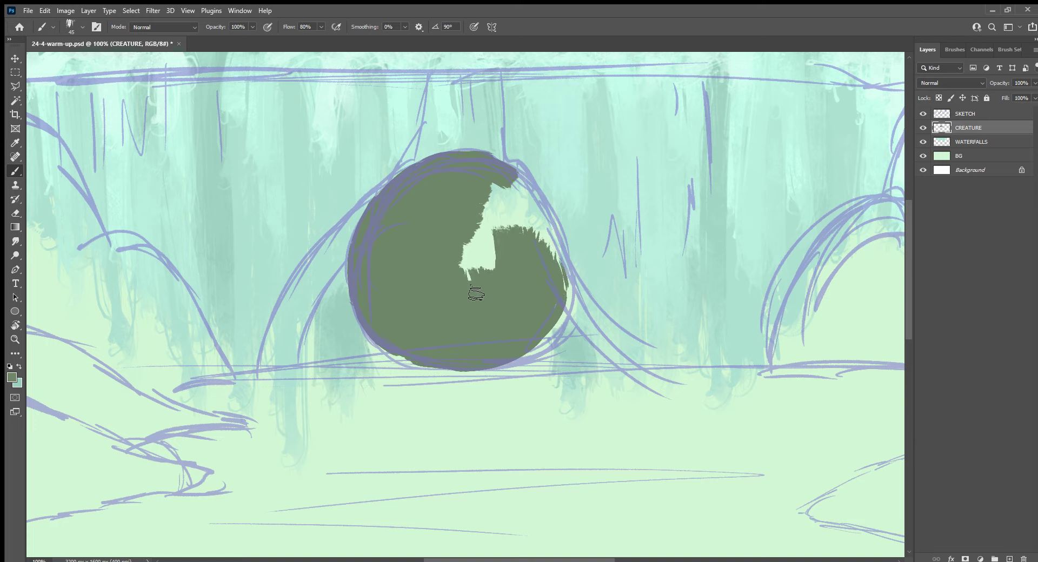
{"action": "mouse_move", "coordinate": [475, 294]}
{"action": "left_mouse_down"}
{"action": "mouse_move", "coordinate": [483, 227]}
{"action": "mouse_move", "coordinate": [505, 249]}
{"action": "mouse_move", "coordinate": [492, 184]}
{"action": "mouse_move", "coordinate": [519, 173]}
{"action": "mouse_move", "coordinate": [559, 259]}
{"action": "mouse_move", "coordinate": [554, 326]}
{"action": "mouse_move", "coordinate": [562, 276]}
{"action": "mouse_move", "coordinate": [541, 230]}
{"action": "left_mouse_up"}
Paint two limbs trailing down-left and down-right, save, and add a layer above CREATURE
{"action": "mouse_move", "coordinate": [567, 280]}
{"action": "left_mouse_down"}
{"action": "mouse_move", "coordinate": [580, 318]}
{"action": "mouse_move", "coordinate": [615, 358]}
{"action": "mouse_move", "coordinate": [604, 343]}
{"action": "mouse_move", "coordinate": [662, 385]}
{"action": "mouse_move", "coordinate": [551, 252]}
{"action": "left_mouse_up"}
{"action": "mouse_move", "coordinate": [392, 209]}
{"action": "left_mouse_down"}
{"action": "mouse_move", "coordinate": [398, 204]}
{"action": "mouse_move", "coordinate": [335, 238]}
{"action": "mouse_move", "coordinate": [282, 394]}
{"action": "left_mouse_up"}
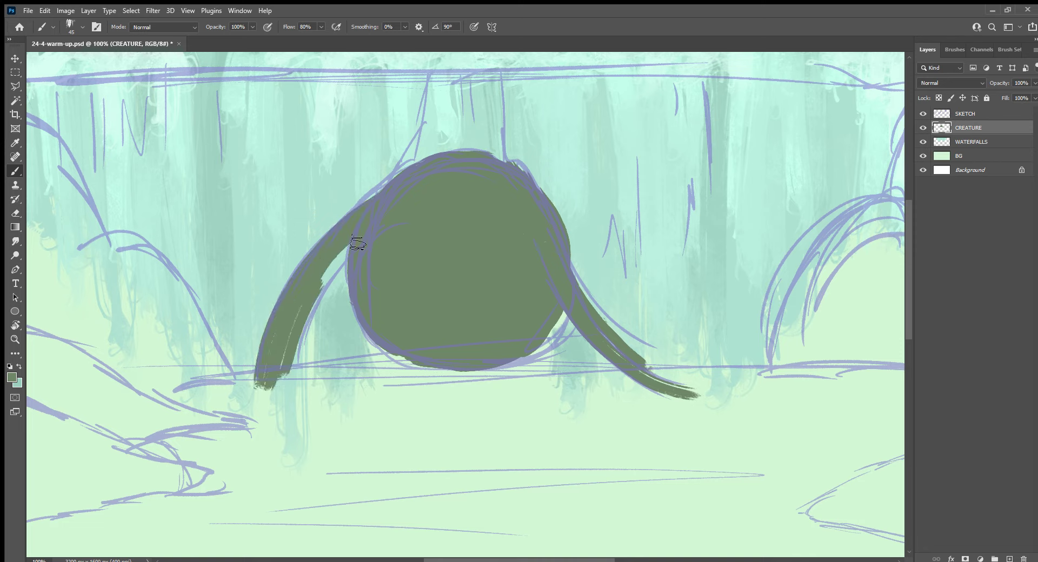
{"action": "left_click_drag", "start_coordinate": [384, 229], "coordinate": [378, 232]}
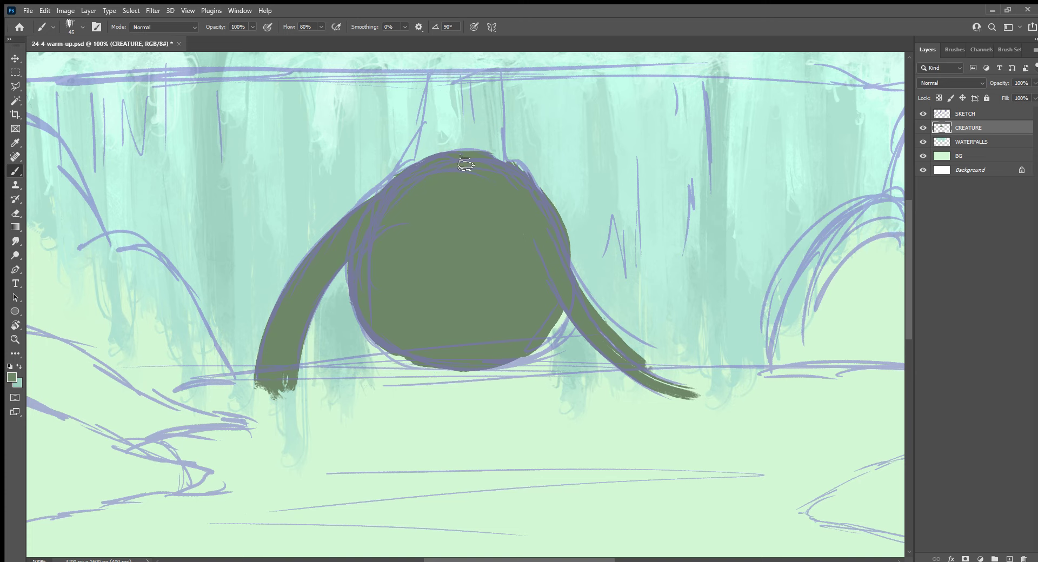
{"action": "key", "text": "ctrl+minus"}
{"action": "key", "text": "ctrl+minus"}
{"action": "key", "text": "ctrl+s"}
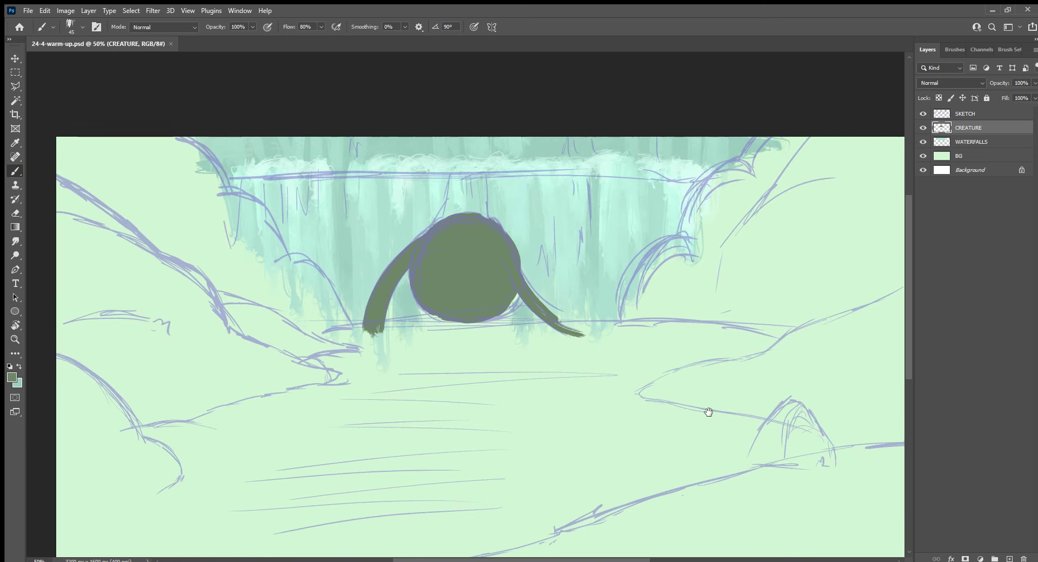
{"action": "left_click_drag", "start_coordinate": [844, 451], "coordinate": [858, 384]}
{"action": "left_click", "coordinate": [1009, 558]}
{"action": "type", "text": "BACK HILLS"}
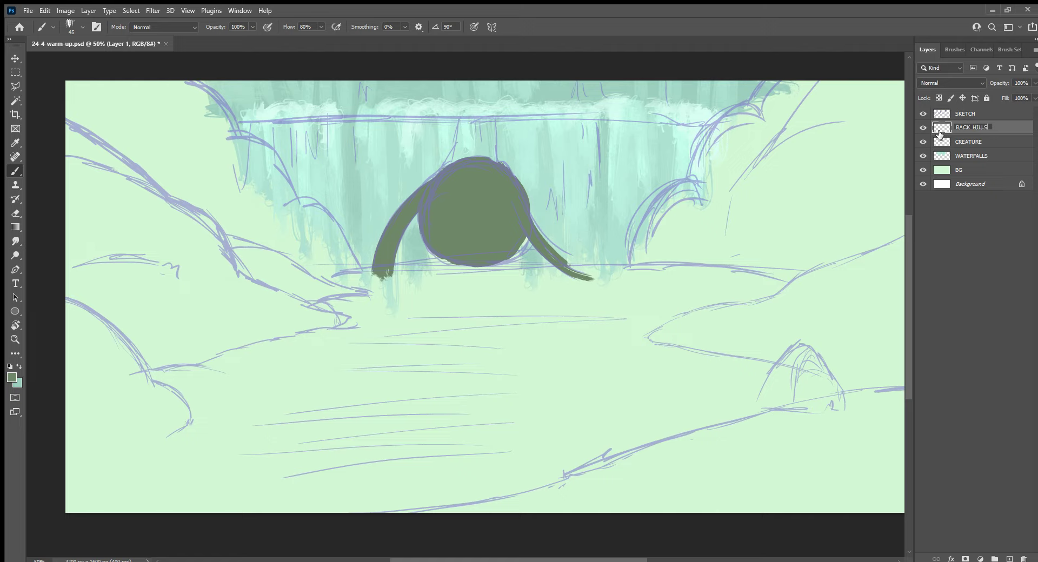
Confirm the BACK_HILLS name and paint the right hill's teal outline following the sketch curve
{"action": "key", "text": "Return"}
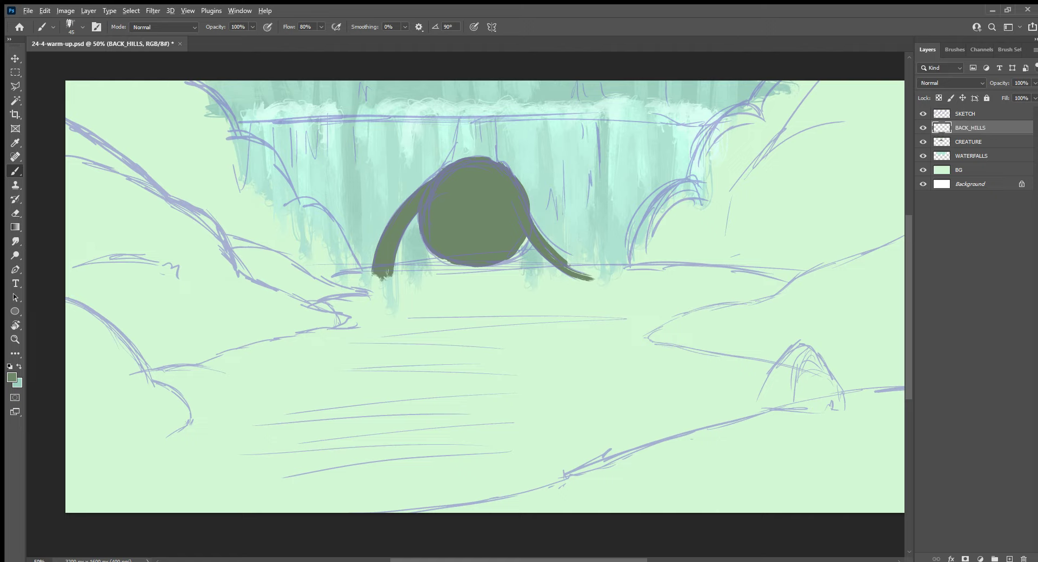
{"action": "key", "text": "x"}
{"action": "left_click_drag", "start_coordinate": [739, 142], "coordinate": [716, 166]}
{"action": "mouse_move", "coordinate": [752, 113]}
{"action": "left_mouse_down"}
{"action": "mouse_move", "coordinate": [708, 123]}
{"action": "mouse_move", "coordinate": [693, 166]}
{"action": "mouse_move", "coordinate": [719, 130]}
{"action": "mouse_move", "coordinate": [710, 158]}
{"action": "left_mouse_up"}
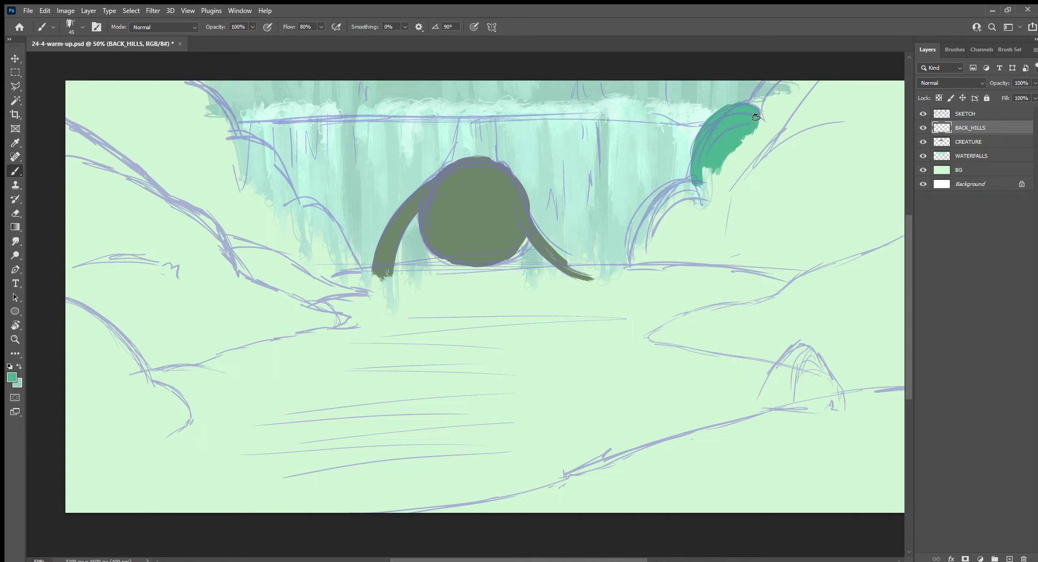
{"action": "left_click_drag", "start_coordinate": [756, 104], "coordinate": [777, 77]}
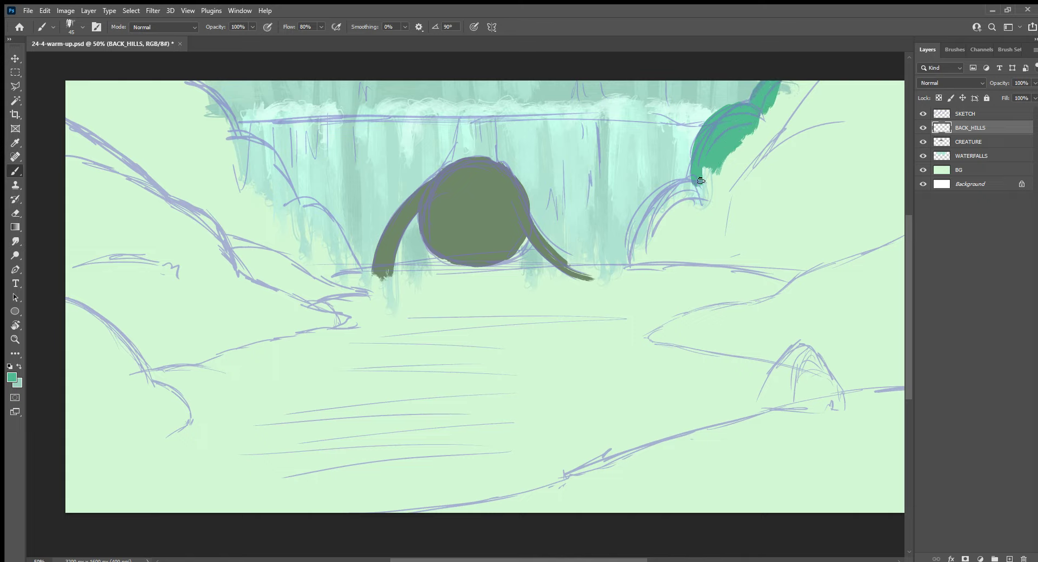
{"action": "mouse_move", "coordinate": [682, 188]}
{"action": "left_mouse_down"}
{"action": "mouse_move", "coordinate": [688, 181]}
{"action": "mouse_move", "coordinate": [673, 188]}
{"action": "left_mouse_up"}
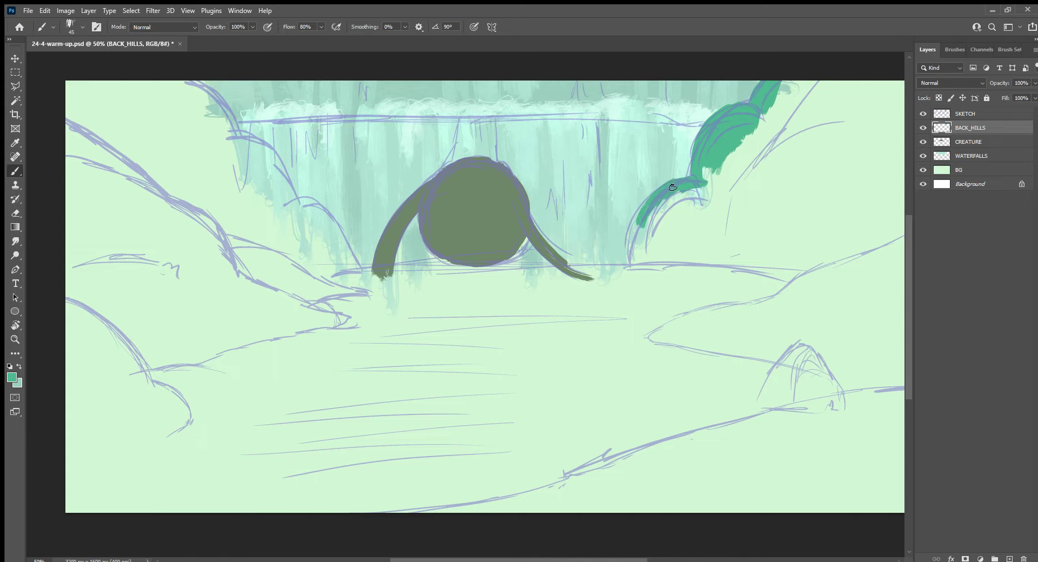
{"action": "mouse_move", "coordinate": [635, 236]}
{"action": "left_mouse_down"}
{"action": "mouse_move", "coordinate": [632, 251]}
{"action": "mouse_move", "coordinate": [641, 231]}
{"action": "left_mouse_up"}
{"action": "mouse_move", "coordinate": [708, 172]}
{"action": "left_mouse_down"}
{"action": "mouse_move", "coordinate": [758, 139]}
{"action": "mouse_move", "coordinate": [773, 105]}
{"action": "mouse_move", "coordinate": [765, 178]}
{"action": "left_mouse_up"}
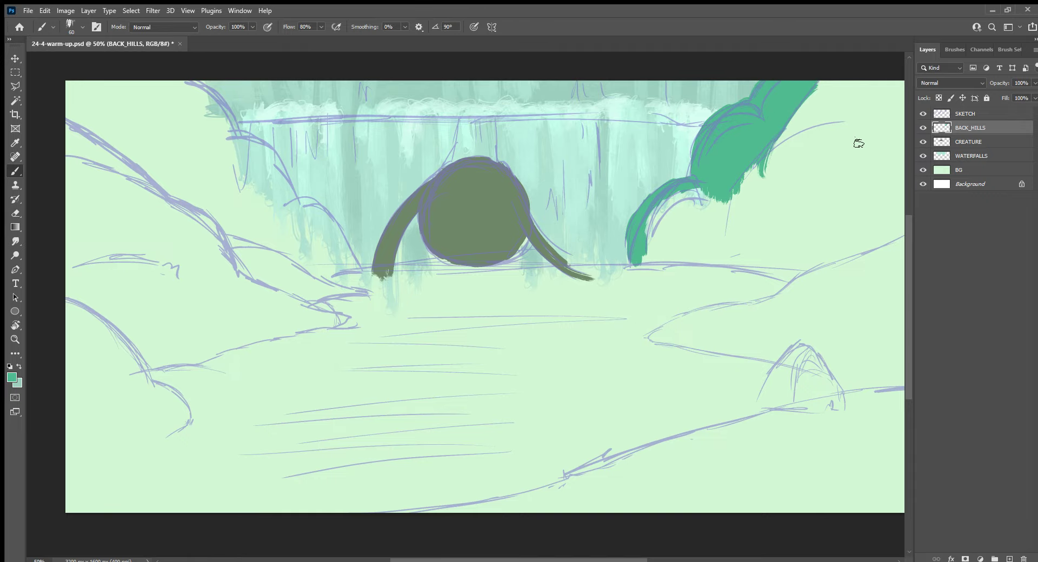
Fill the right side with broad teal strokes using a 175 px brush, then a 70 px brush for the curling edge
{"action": "left_click_drag", "start_coordinate": [824, 206], "coordinate": [669, 245]}
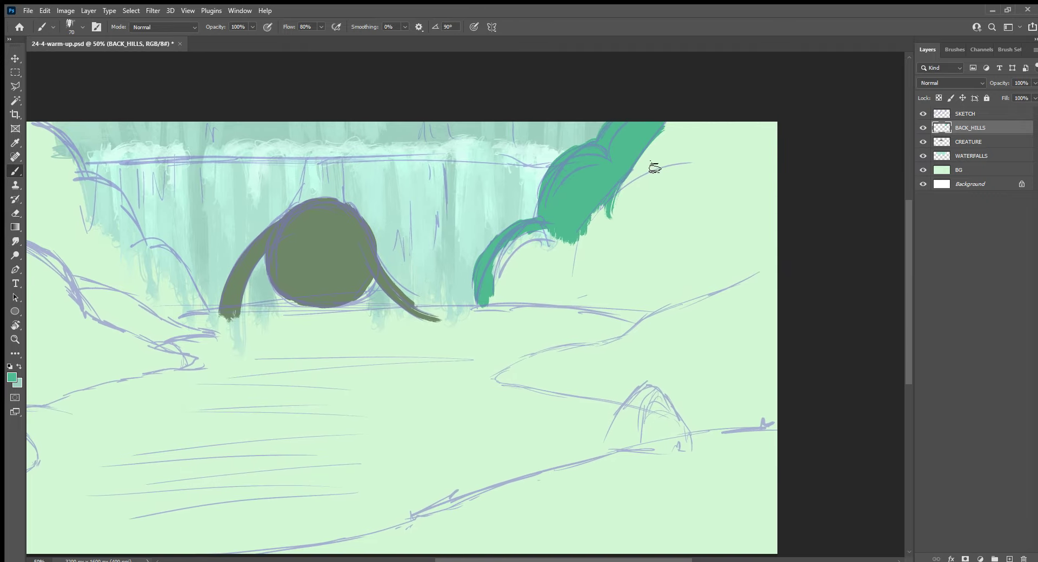
{"action": "key", "text": "bracketright"}
{"action": "key", "text": "bracketright"}
{"action": "key", "text": "bracketright"}
{"action": "mouse_move", "coordinate": [671, 158]}
{"action": "left_mouse_down"}
{"action": "mouse_move", "coordinate": [702, 93]}
{"action": "mouse_move", "coordinate": [764, 125]}
{"action": "mouse_move", "coordinate": [782, 162]}
{"action": "mouse_move", "coordinate": [767, 254]}
{"action": "left_mouse_up"}
{"action": "key", "text": "bracketleft"}
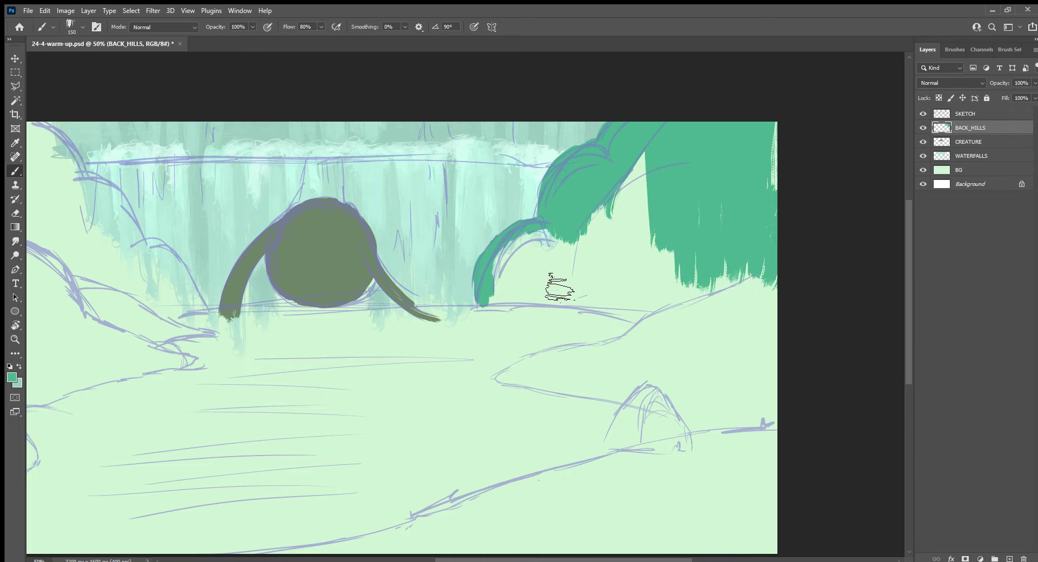
{"action": "key", "text": "bracketleft"}
{"action": "key", "text": "bracketleft"}
{"action": "key", "text": "bracketleft"}
{"action": "mouse_move", "coordinate": [546, 251]}
{"action": "left_mouse_down"}
{"action": "mouse_move", "coordinate": [560, 238]}
{"action": "mouse_move", "coordinate": [538, 232]}
{"action": "mouse_move", "coordinate": [498, 275]}
{"action": "mouse_move", "coordinate": [487, 273]}
{"action": "mouse_move", "coordinate": [549, 247]}
{"action": "mouse_move", "coordinate": [618, 176]}
{"action": "mouse_move", "coordinate": [630, 210]}
{"action": "left_mouse_up"}
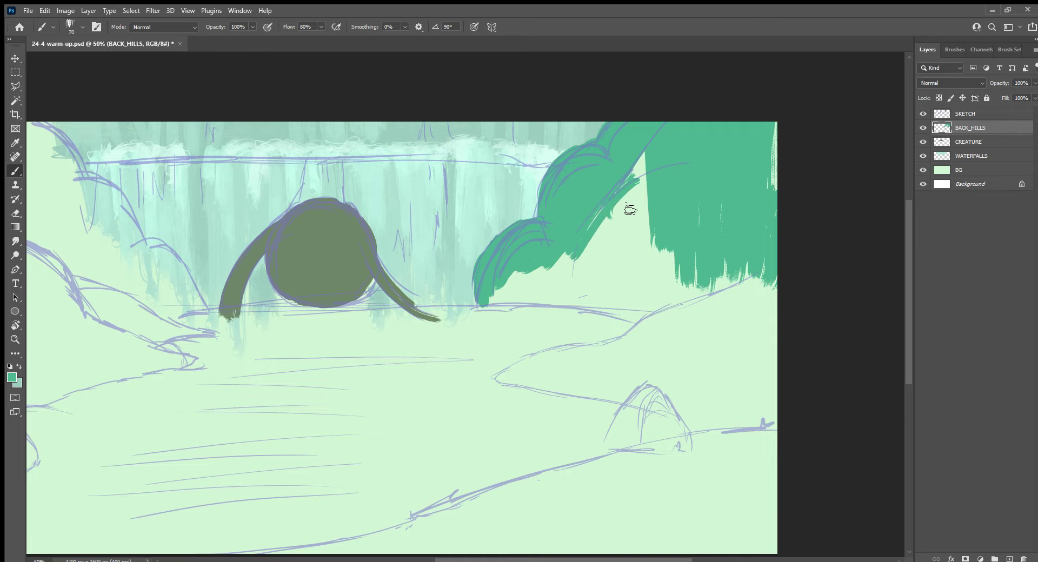
With the view tilted about 60°, paint teal along the hill edge and cover the light gaps inside
{"action": "key", "text": "e"}
{"action": "key", "text": "b"}
{"action": "left_click_drag", "start_coordinate": [546, 402], "coordinate": [475, 286]}
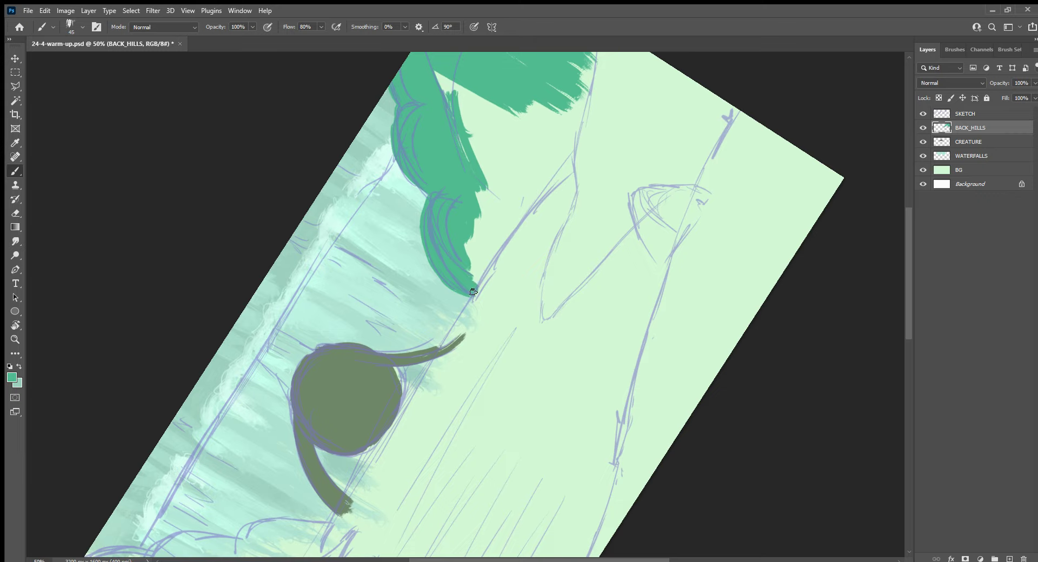
{"action": "mouse_move", "coordinate": [473, 292]}
{"action": "left_mouse_down"}
{"action": "mouse_move", "coordinate": [577, 162]}
{"action": "mouse_move", "coordinate": [479, 277]}
{"action": "mouse_move", "coordinate": [471, 272]}
{"action": "mouse_move", "coordinate": [500, 178]}
{"action": "mouse_move", "coordinate": [491, 235]}
{"action": "mouse_move", "coordinate": [592, 124]}
{"action": "mouse_move", "coordinate": [586, 65]}
{"action": "mouse_move", "coordinate": [583, 122]}
{"action": "mouse_move", "coordinate": [537, 279]}
{"action": "left_mouse_up"}
{"action": "left_click_drag", "start_coordinate": [548, 211], "coordinate": [557, 254]}
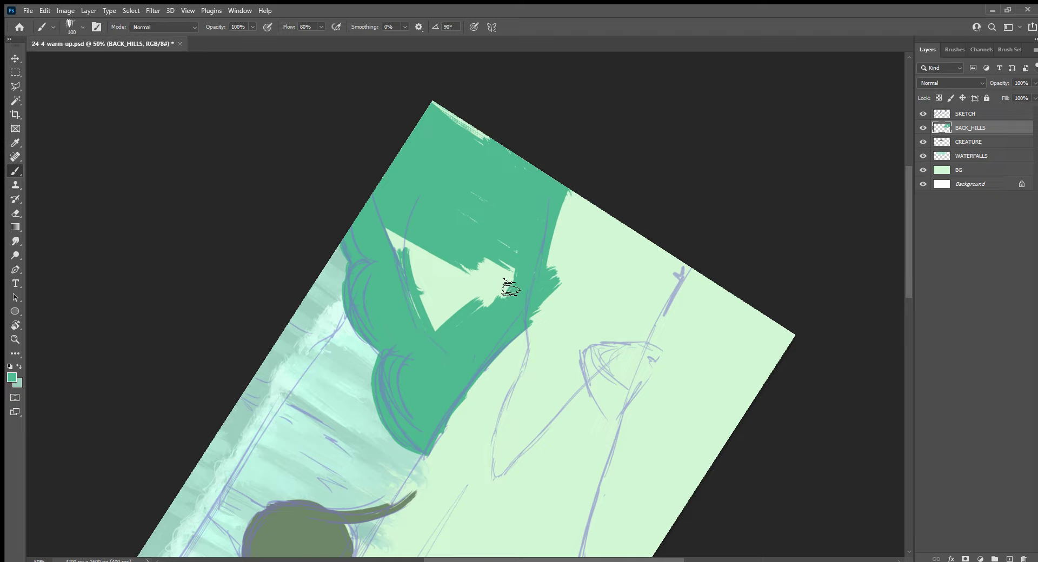
{"action": "left_click_drag", "start_coordinate": [505, 287], "coordinate": [514, 270]}
{"action": "key", "text": "bracketright"}
{"action": "key", "text": "bracketright"}
{"action": "key", "text": "bracketright"}
{"action": "mouse_move", "coordinate": [508, 314]}
{"action": "left_mouse_down"}
{"action": "mouse_move", "coordinate": [550, 232]}
{"action": "mouse_move", "coordinate": [493, 251]}
{"action": "mouse_move", "coordinate": [447, 338]}
{"action": "mouse_move", "coordinate": [432, 327]}
{"action": "mouse_move", "coordinate": [447, 324]}
{"action": "mouse_move", "coordinate": [538, 213]}
{"action": "mouse_move", "coordinate": [538, 181]}
{"action": "left_mouse_up"}
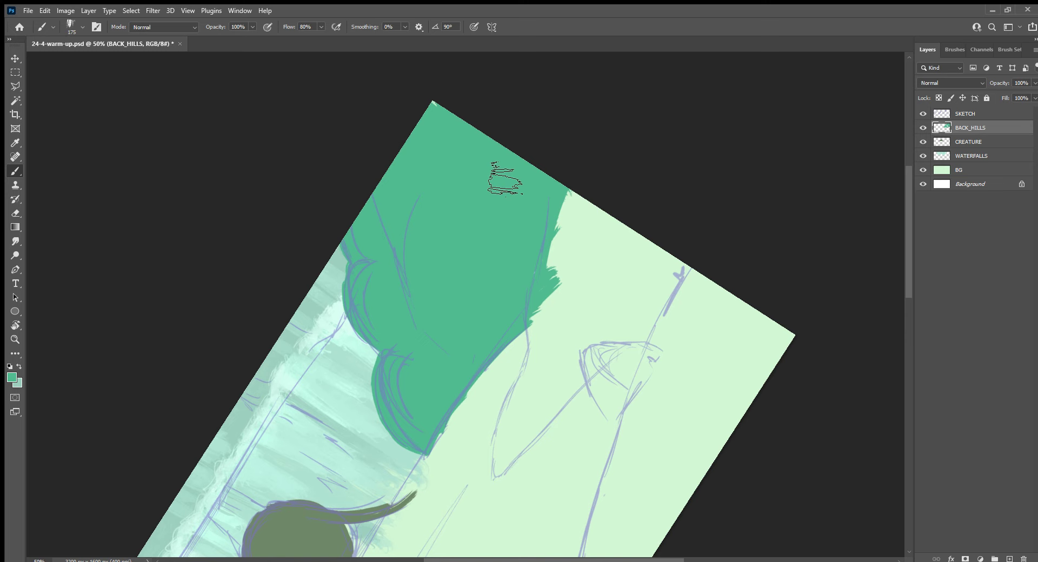
Reset the view upright and extend the teal hill along its lower-right edge
{"action": "key", "text": "Escape"}
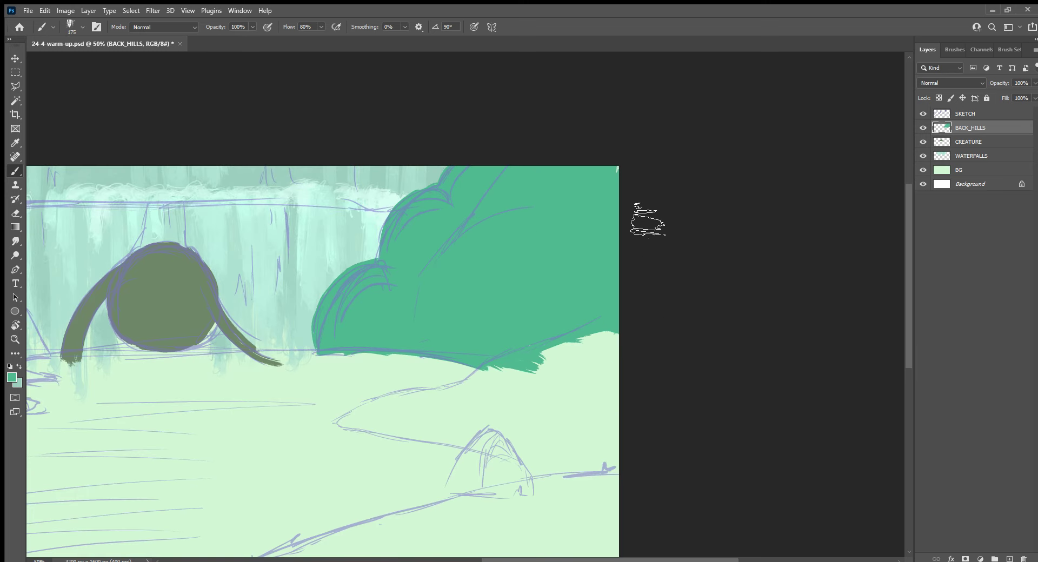
{"action": "left_click_drag", "start_coordinate": [359, 237], "coordinate": [574, 190]}
{"action": "mouse_move", "coordinate": [768, 319]}
{"action": "left_mouse_down"}
{"action": "mouse_move", "coordinate": [752, 297]}
{"action": "mouse_move", "coordinate": [776, 331]}
{"action": "mouse_move", "coordinate": [846, 287]}
{"action": "mouse_move", "coordinate": [843, 270]}
{"action": "left_mouse_up"}
{"action": "left_click_drag", "start_coordinate": [282, 276], "coordinate": [601, 291]}
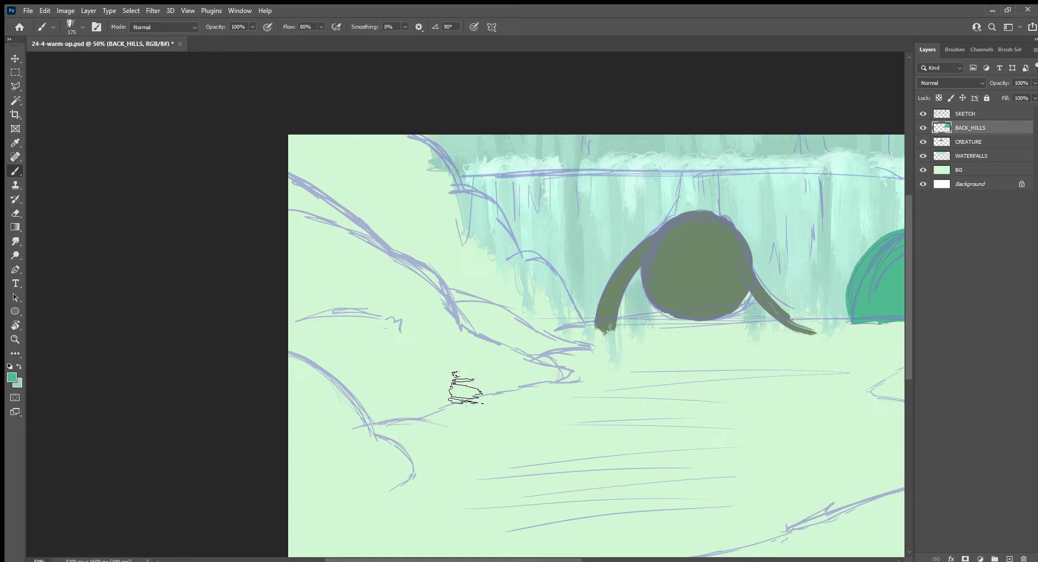
With the view rotated to -114°, paint a green S-curve outline of the hill below the creature
{"action": "key", "text": "r"}
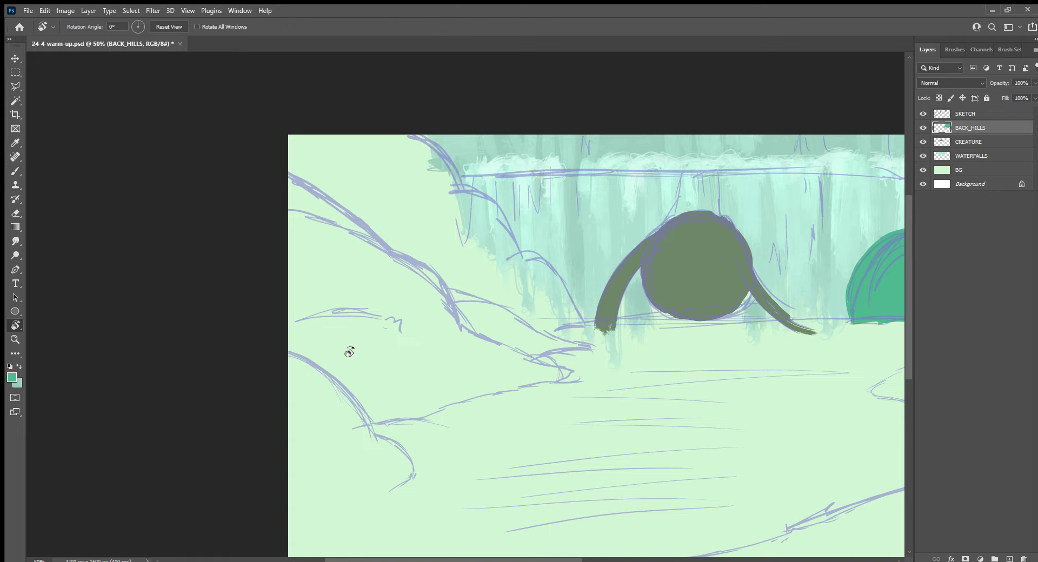
{"action": "mouse_move", "coordinate": [349, 351]}
{"action": "left_mouse_down"}
{"action": "mouse_move", "coordinate": [495, 315]}
{"action": "mouse_move", "coordinate": [562, 335]}
{"action": "left_mouse_up"}
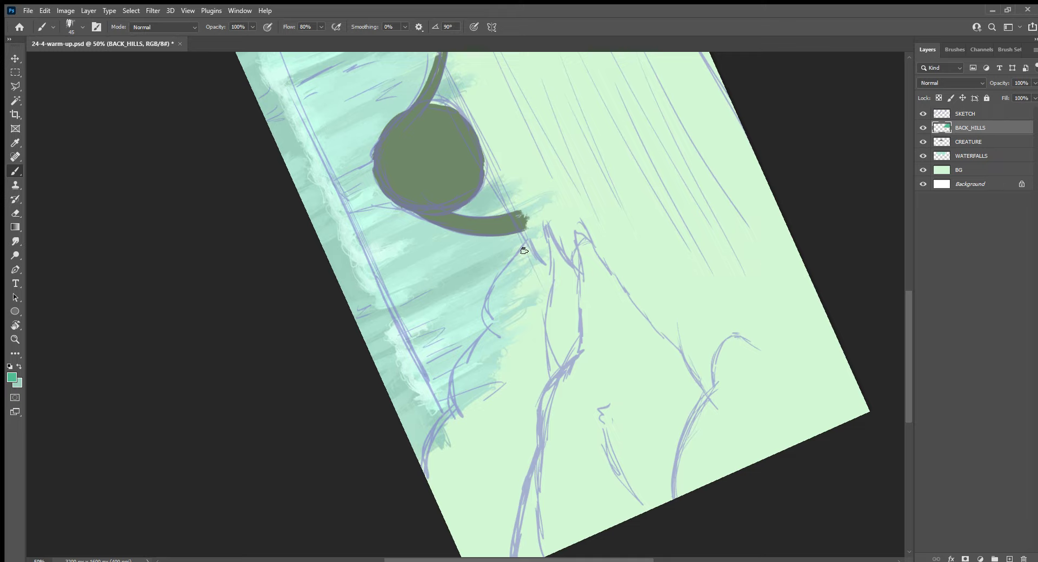
{"action": "mouse_move", "coordinate": [530, 249]}
{"action": "left_mouse_down"}
{"action": "mouse_move", "coordinate": [501, 340]}
{"action": "mouse_move", "coordinate": [531, 250]}
{"action": "left_mouse_up"}
{"action": "mouse_move", "coordinate": [498, 336]}
{"action": "left_mouse_down"}
{"action": "mouse_move", "coordinate": [462, 422]}
{"action": "mouse_move", "coordinate": [493, 333]}
{"action": "left_mouse_up"}
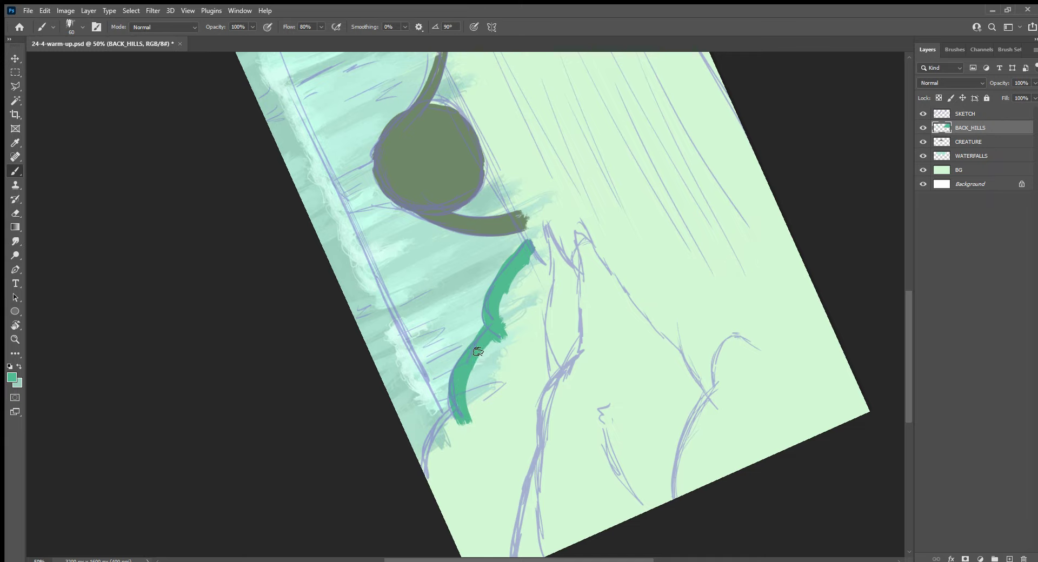
{"action": "left_click_drag", "start_coordinate": [459, 414], "coordinate": [428, 469]}
{"action": "mouse_move", "coordinate": [428, 469]}
{"action": "left_mouse_down"}
{"action": "mouse_move", "coordinate": [455, 413]}
{"action": "mouse_move", "coordinate": [431, 483]}
{"action": "left_mouse_up"}
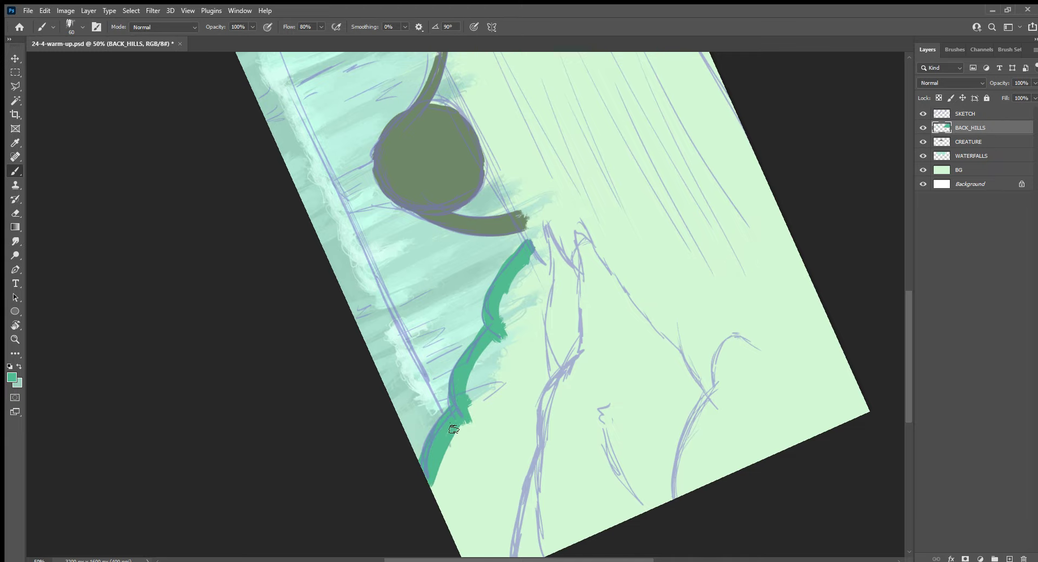
Fill the hill's lower-left corner and right edge with green using 300 px and 80 px brushes
{"action": "scroll", "coordinate": [463, 412], "scroll_direction": "down", "scroll_amount": 2}
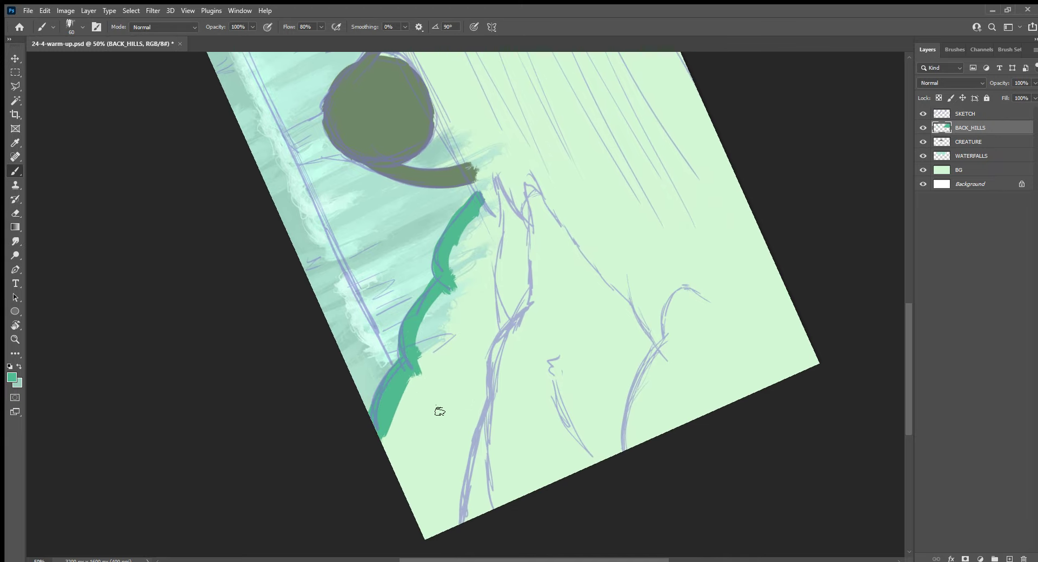
{"action": "key", "text": "bracketright"}
{"action": "key", "text": "bracketright"}
{"action": "key", "text": "bracketright"}
{"action": "mouse_move", "coordinate": [429, 424]}
{"action": "left_mouse_down"}
{"action": "mouse_move", "coordinate": [433, 528]}
{"action": "mouse_move", "coordinate": [454, 518]}
{"action": "mouse_move", "coordinate": [475, 371]}
{"action": "left_mouse_up"}
{"action": "key", "text": "bracketleft"}
{"action": "key", "text": "bracketleft"}
{"action": "key", "text": "bracketleft"}
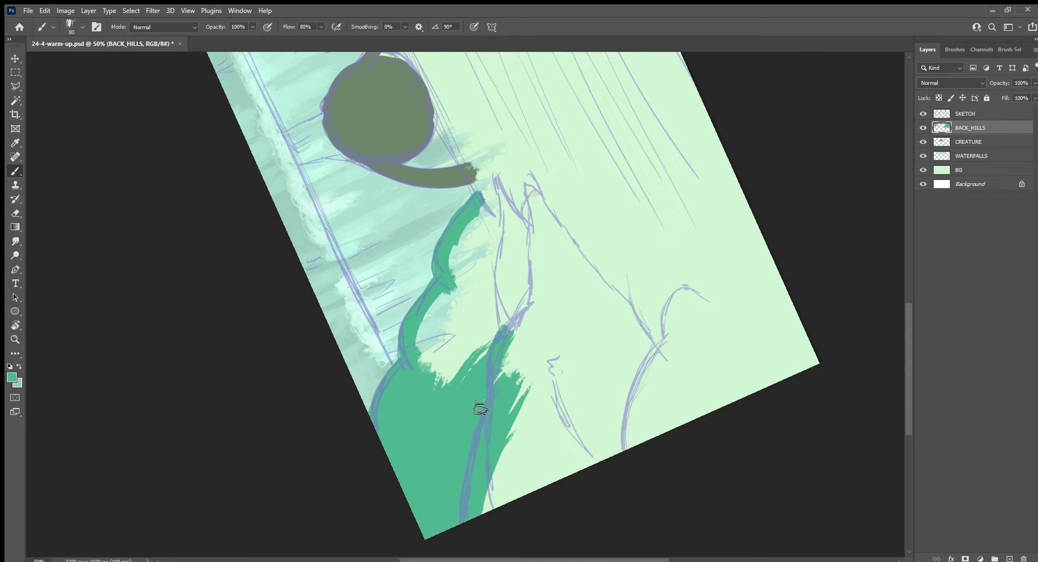
{"action": "mouse_move", "coordinate": [480, 411]}
{"action": "left_mouse_down"}
{"action": "mouse_move", "coordinate": [459, 402]}
{"action": "mouse_move", "coordinate": [505, 287]}
{"action": "mouse_move", "coordinate": [456, 366]}
{"action": "mouse_move", "coordinate": [465, 325]}
{"action": "mouse_move", "coordinate": [424, 385]}
{"action": "mouse_move", "coordinate": [429, 317]}
{"action": "mouse_move", "coordinate": [422, 336]}
{"action": "mouse_move", "coordinate": [477, 213]}
{"action": "mouse_move", "coordinate": [453, 293]}
{"action": "mouse_move", "coordinate": [489, 287]}
{"action": "mouse_move", "coordinate": [475, 198]}
{"action": "mouse_move", "coordinate": [495, 225]}
{"action": "left_mouse_up"}
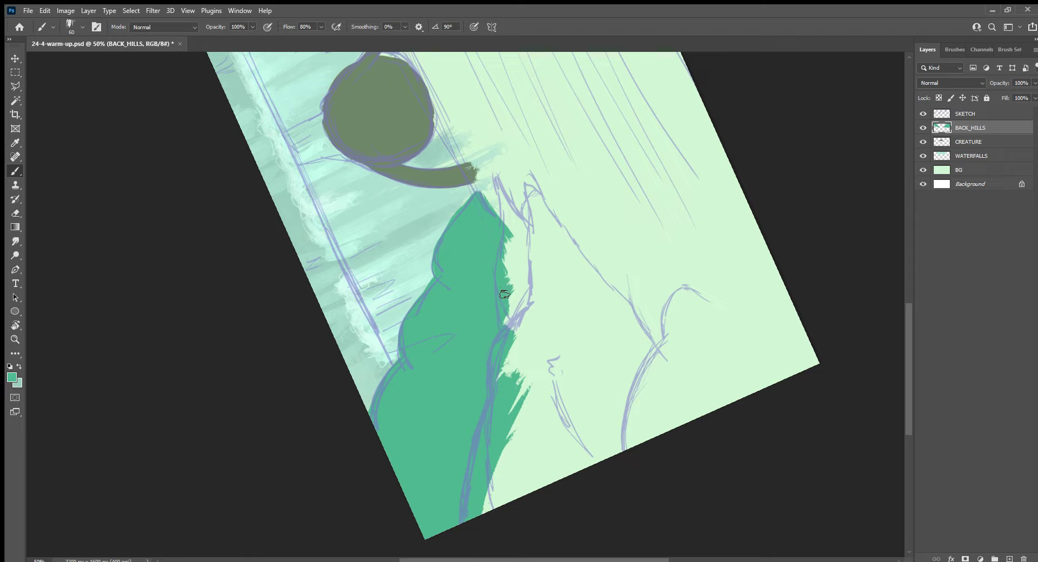
{"action": "left_click_drag", "start_coordinate": [504, 294], "coordinate": [500, 376]}
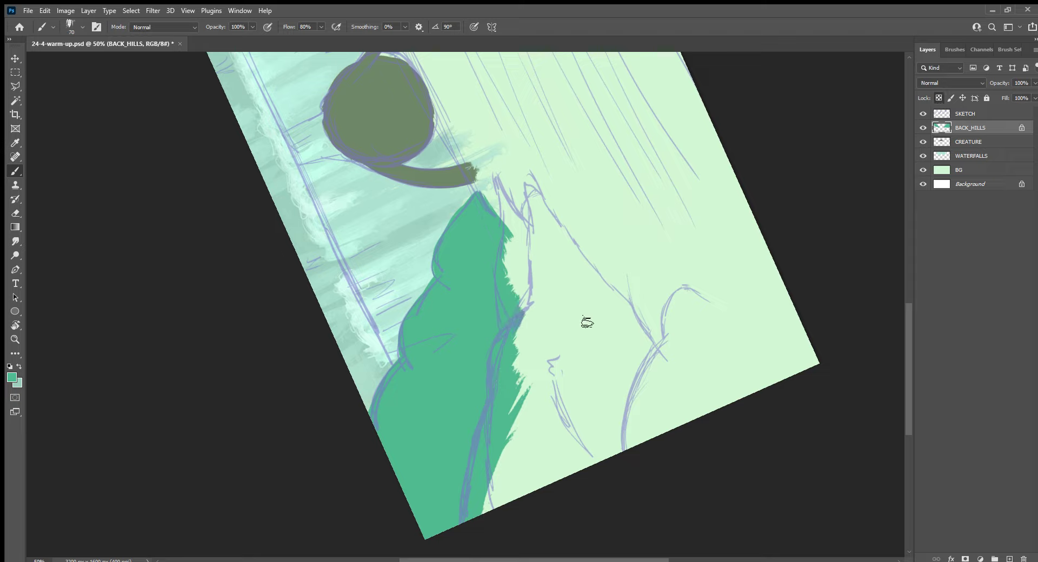
Paint lighter green and light-teal highlight strokes down the hill's left edge
{"action": "key", "text": "i"}
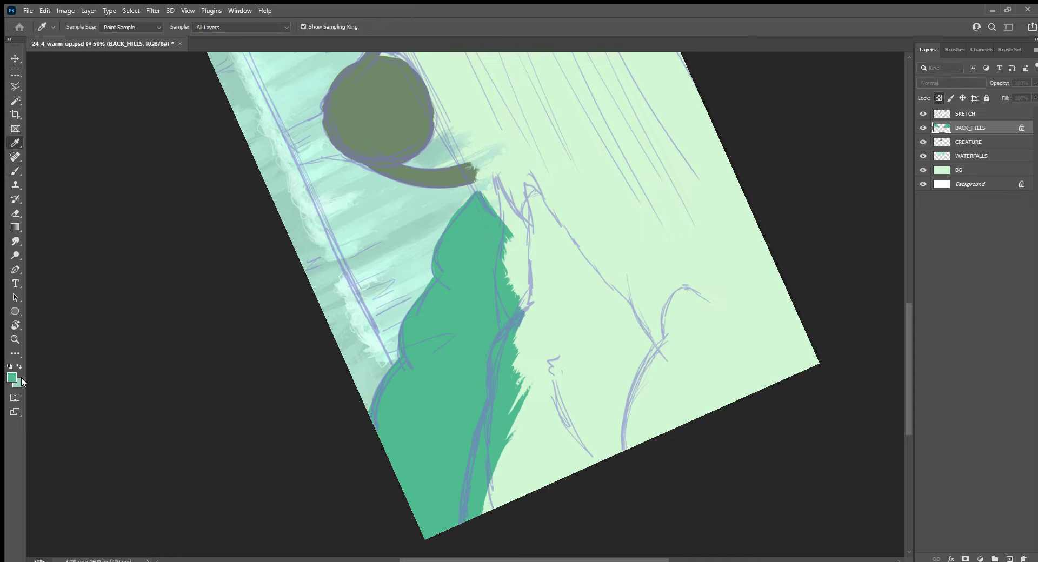
{"action": "key", "text": "b"}
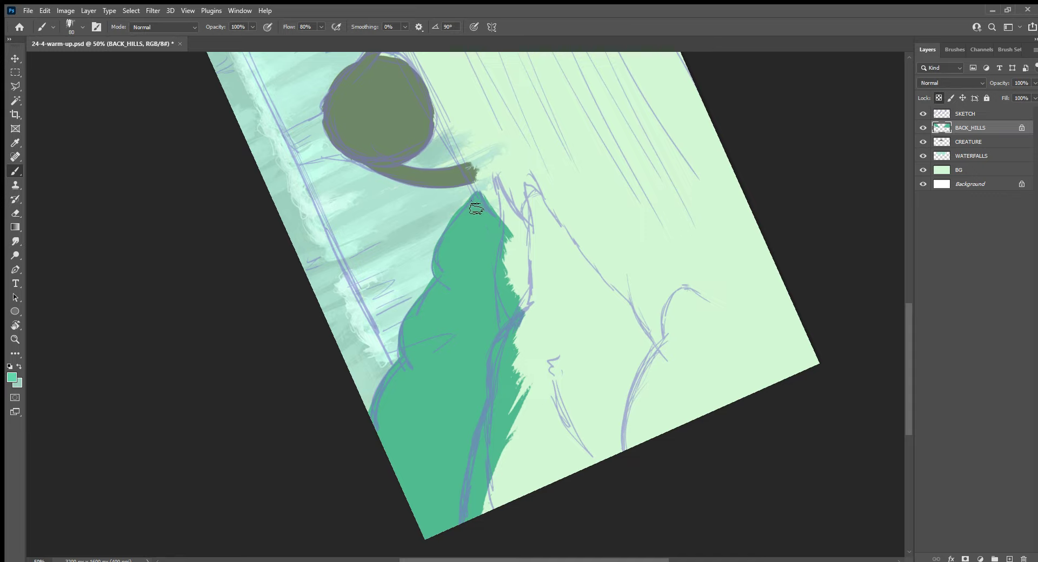
{"action": "left_click_drag", "start_coordinate": [442, 274], "coordinate": [489, 200]}
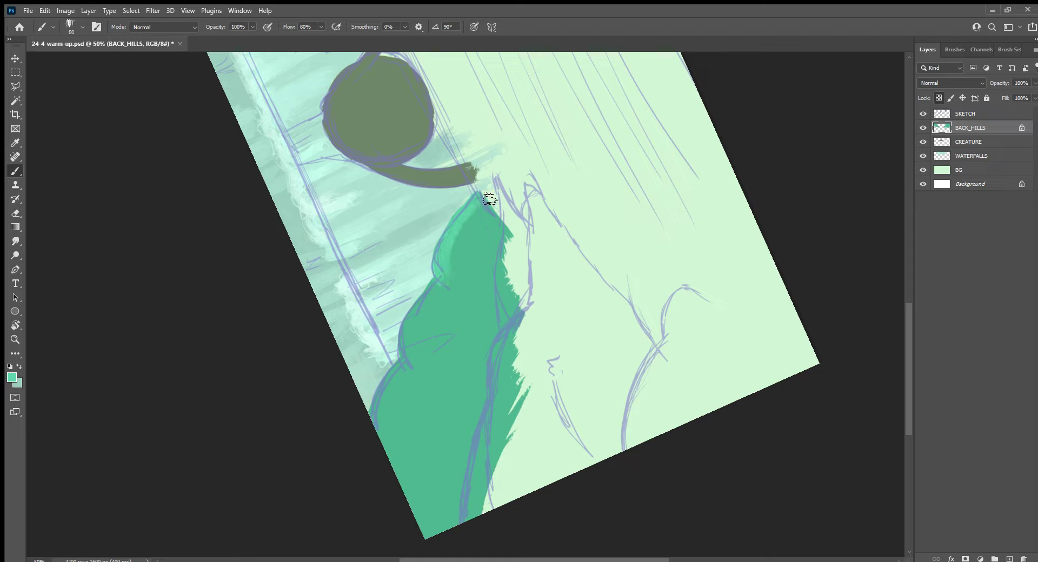
{"action": "key", "text": "bracketleft"}
{"action": "key", "text": "bracketleft"}
{"action": "left_click_drag", "start_coordinate": [415, 311], "coordinate": [404, 331]}
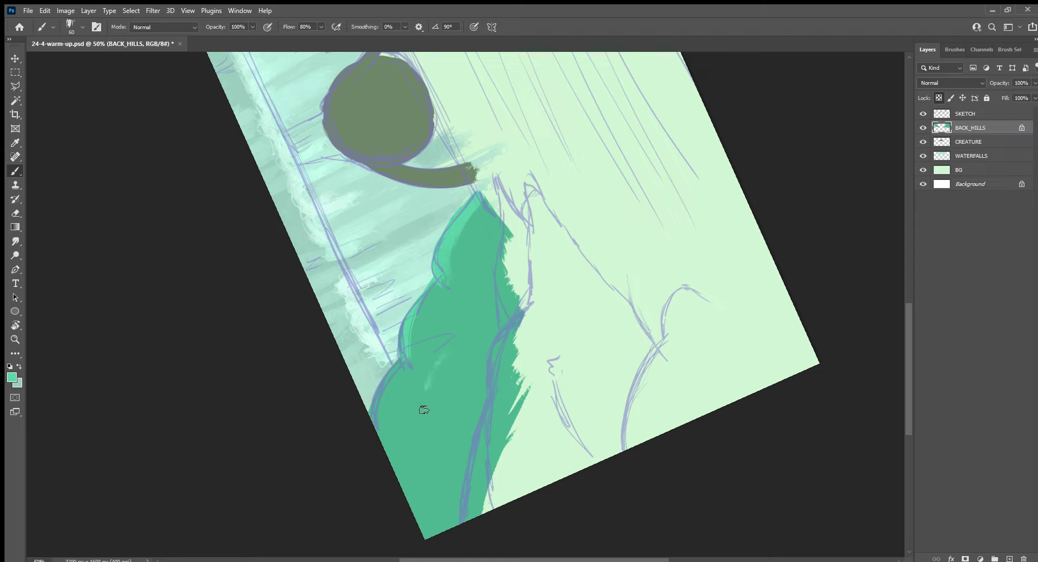
{"action": "mouse_move", "coordinate": [454, 356]}
{"action": "left_mouse_down"}
{"action": "mouse_move", "coordinate": [412, 454]}
{"action": "mouse_move", "coordinate": [463, 355]}
{"action": "mouse_move", "coordinate": [420, 401]}
{"action": "mouse_move", "coordinate": [452, 364]}
{"action": "mouse_move", "coordinate": [380, 413]}
{"action": "left_mouse_up"}
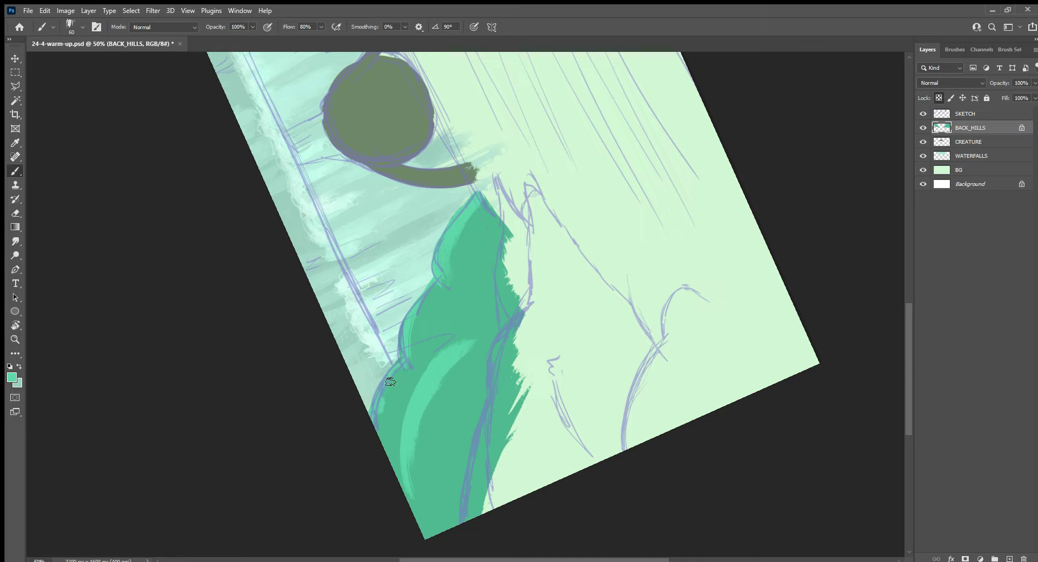
{"action": "left_click_drag", "start_coordinate": [460, 234], "coordinate": [398, 348]}
{"action": "mouse_move", "coordinate": [472, 337]}
{"action": "left_mouse_down"}
{"action": "mouse_move", "coordinate": [495, 248]}
{"action": "mouse_move", "coordinate": [459, 324]}
{"action": "left_mouse_up"}
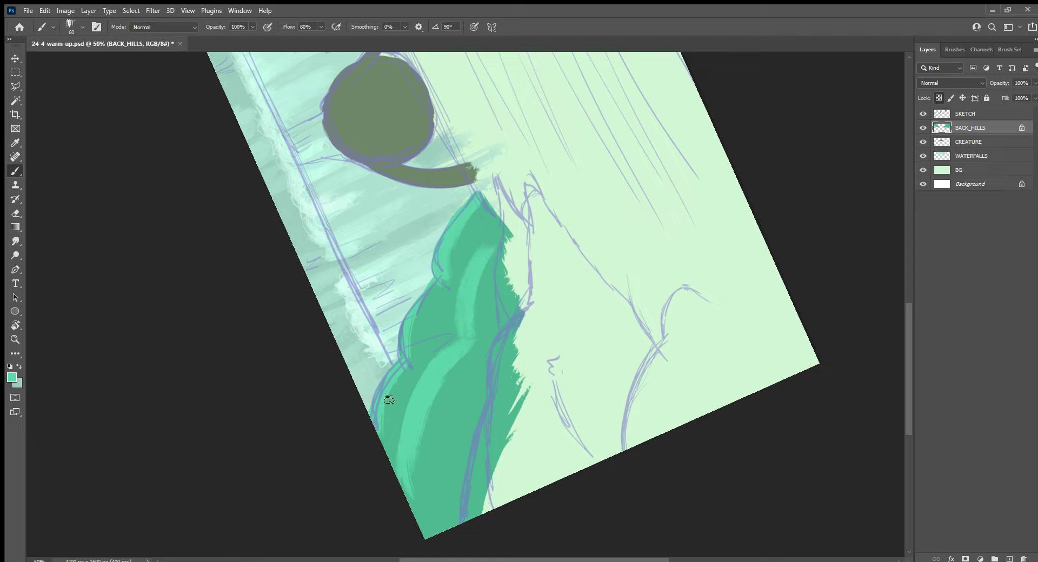
{"action": "left_click_drag", "start_coordinate": [390, 432], "coordinate": [447, 280]}
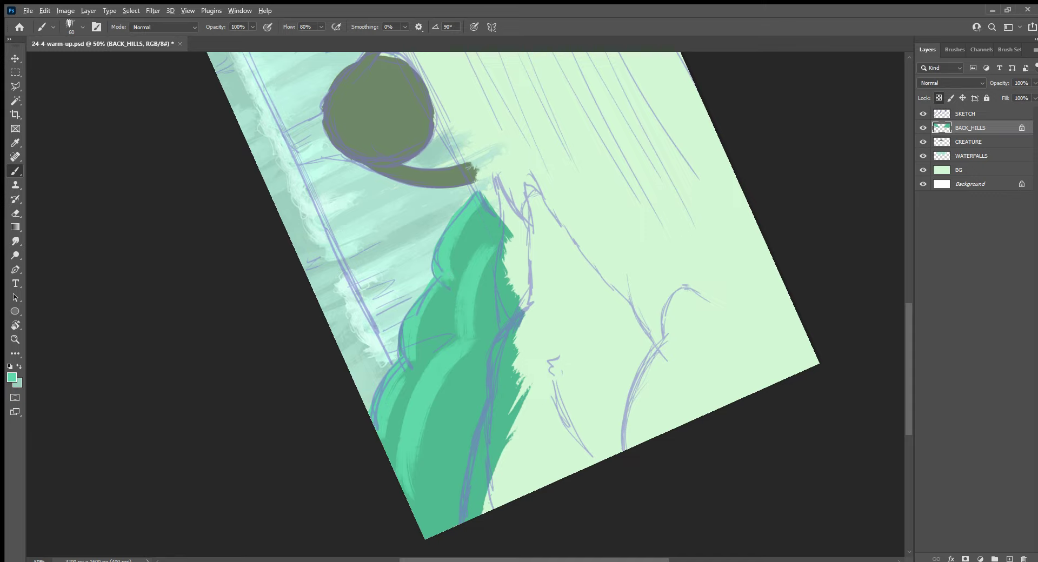
Sample the creature's dark olive and paint a stripe down to the hill's bottom tip
{"action": "left_click", "coordinate": [378, 118], "text": "alt"}
{"action": "mouse_move", "coordinate": [431, 432]}
{"action": "left_mouse_down"}
{"action": "mouse_move", "coordinate": [427, 512]}
{"action": "mouse_move", "coordinate": [449, 394]}
{"action": "mouse_move", "coordinate": [480, 348]}
{"action": "mouse_move", "coordinate": [498, 246]}
{"action": "left_mouse_up"}
{"action": "mouse_move", "coordinate": [485, 305]}
{"action": "left_mouse_down"}
{"action": "mouse_move", "coordinate": [479, 368]}
{"action": "mouse_move", "coordinate": [468, 363]}
{"action": "mouse_move", "coordinate": [432, 442]}
{"action": "mouse_move", "coordinate": [432, 535]}
{"action": "mouse_move", "coordinate": [437, 505]}
{"action": "mouse_move", "coordinate": [466, 474]}
{"action": "mouse_move", "coordinate": [439, 506]}
{"action": "left_mouse_up"}
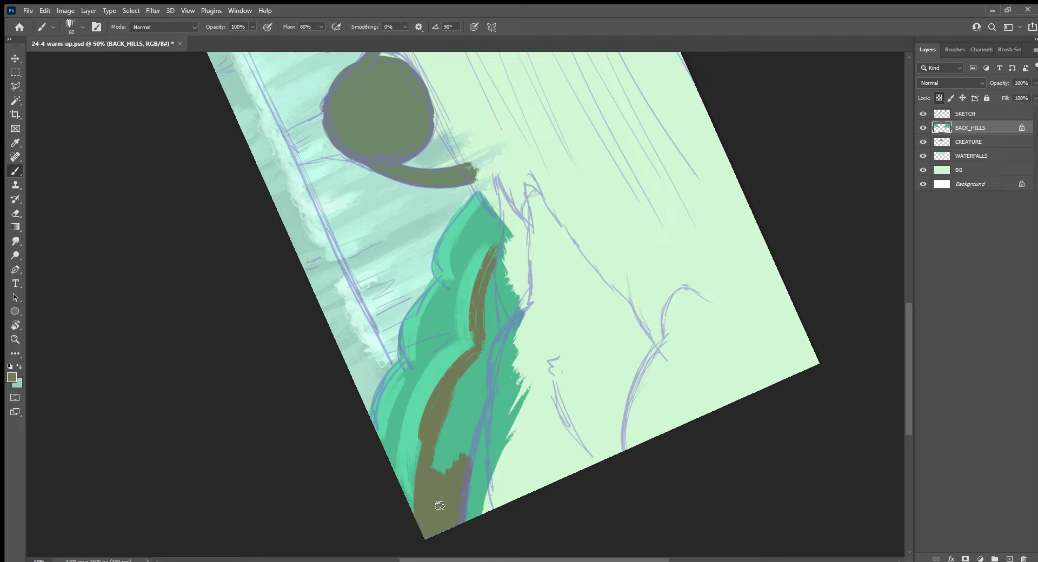
Widen the brown near the tip, then add light-green strokes beside the stripe and the lower-left edge
{"action": "key", "text": "bracketright"}
{"action": "mouse_move", "coordinate": [437, 425]}
{"action": "left_mouse_down"}
{"action": "mouse_move", "coordinate": [457, 395]}
{"action": "mouse_move", "coordinate": [446, 459]}
{"action": "mouse_move", "coordinate": [454, 480]}
{"action": "mouse_move", "coordinate": [492, 362]}
{"action": "mouse_move", "coordinate": [482, 357]}
{"action": "mouse_move", "coordinate": [487, 287]}
{"action": "mouse_move", "coordinate": [507, 235]}
{"action": "left_mouse_up"}
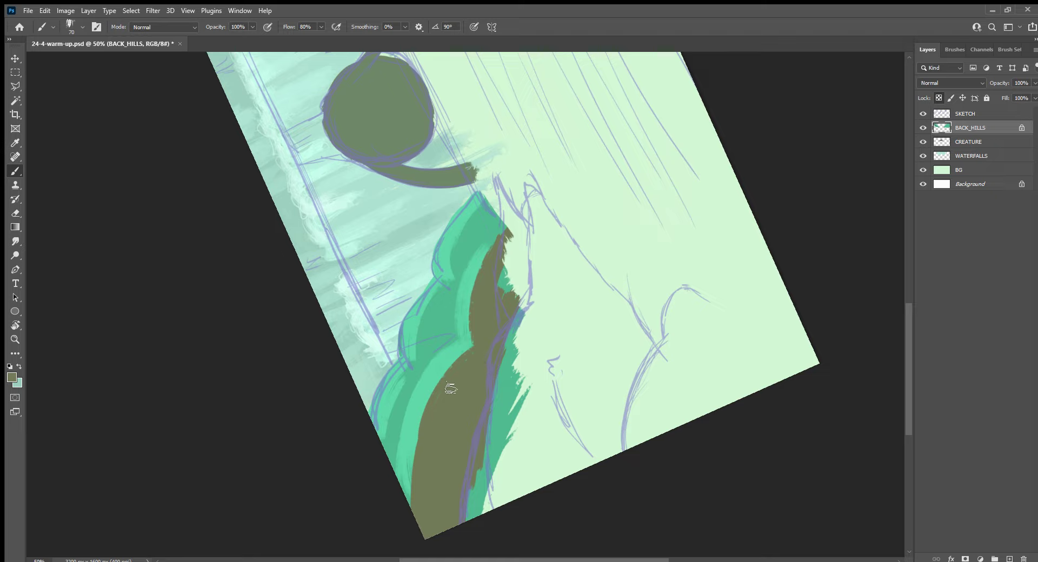
{"action": "left_click", "coordinate": [451, 357], "text": "alt"}
{"action": "mouse_move", "coordinate": [463, 351]}
{"action": "left_mouse_down"}
{"action": "mouse_move", "coordinate": [440, 394]}
{"action": "mouse_move", "coordinate": [447, 417]}
{"action": "left_mouse_up"}
{"action": "mouse_move", "coordinate": [448, 379]}
{"action": "left_mouse_down"}
{"action": "mouse_move", "coordinate": [432, 459]}
{"action": "mouse_move", "coordinate": [444, 400]}
{"action": "left_mouse_up"}
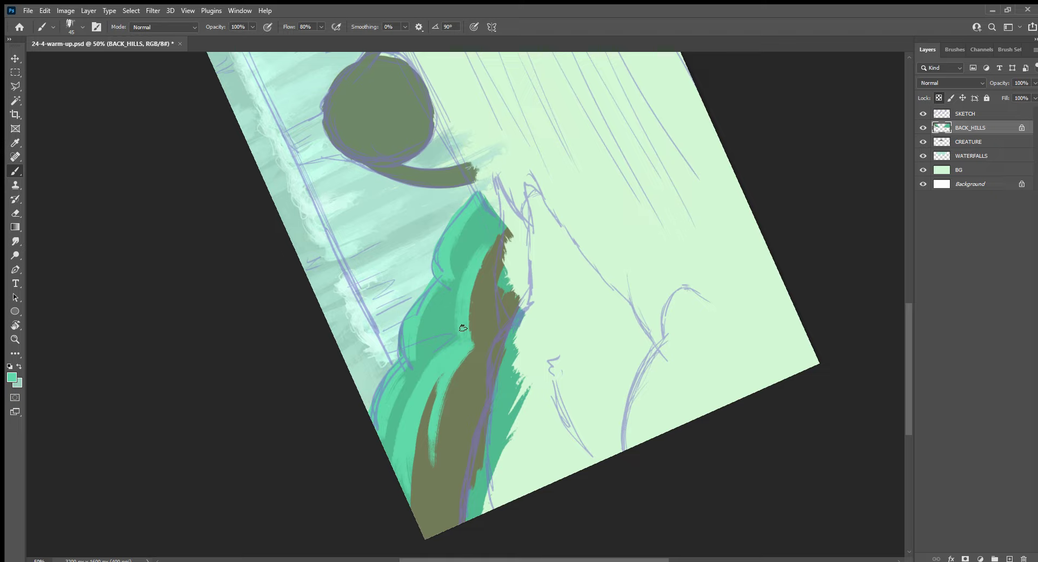
{"action": "mouse_move", "coordinate": [478, 248]}
{"action": "left_mouse_down"}
{"action": "mouse_move", "coordinate": [498, 230]}
{"action": "mouse_move", "coordinate": [485, 277]}
{"action": "left_mouse_up"}
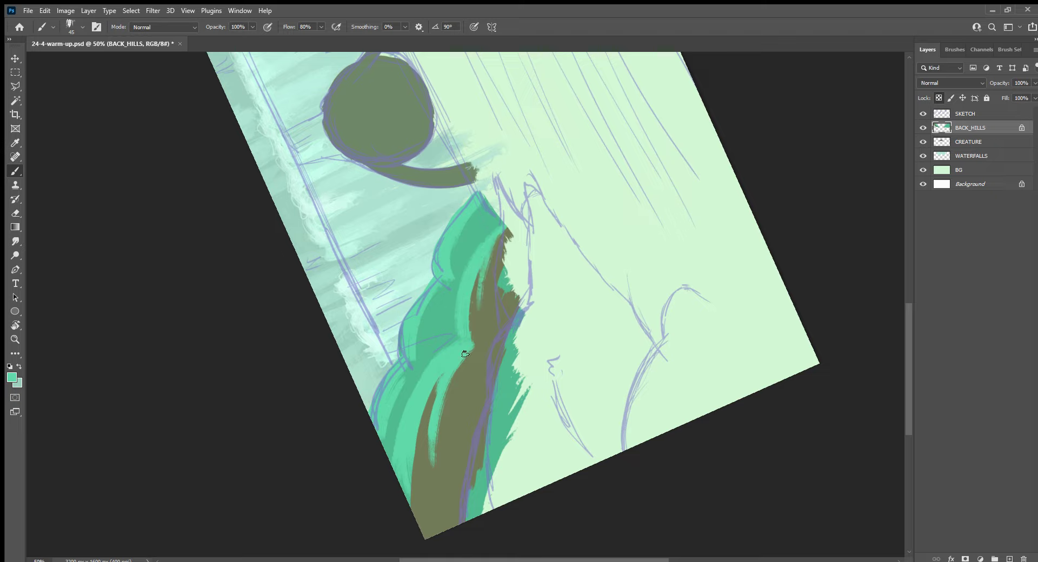
{"action": "left_click_drag", "start_coordinate": [433, 448], "coordinate": [430, 489]}
{"action": "left_click_drag", "start_coordinate": [440, 402], "coordinate": [427, 476]}
Add more light and darker green streaks down the hill over the olive area
{"action": "left_click_drag", "start_coordinate": [416, 348], "coordinate": [456, 283]}
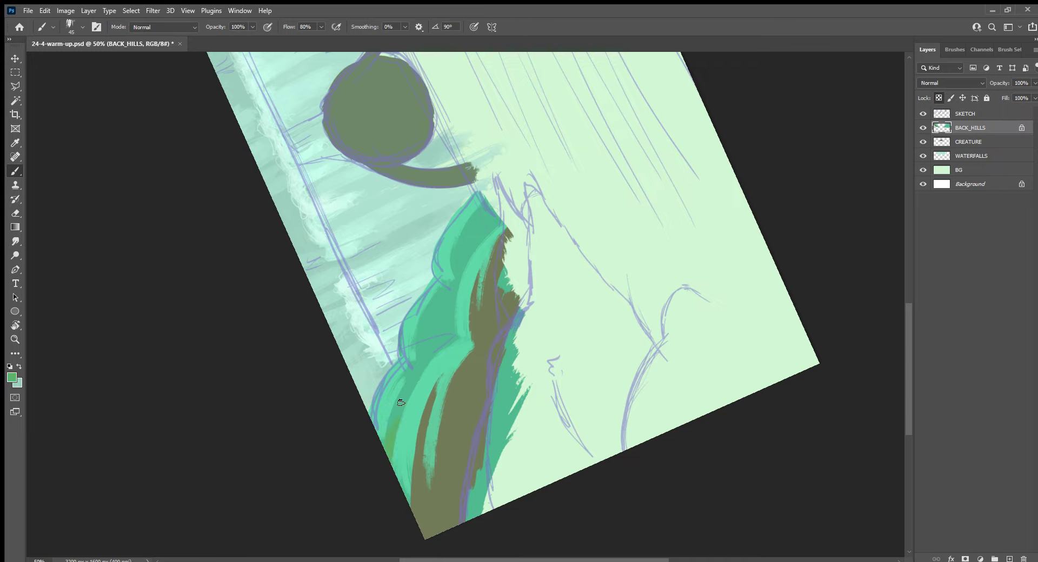
{"action": "mouse_move", "coordinate": [410, 373]}
{"action": "left_mouse_down"}
{"action": "mouse_move", "coordinate": [386, 433]}
{"action": "mouse_move", "coordinate": [396, 391]}
{"action": "left_mouse_up"}
{"action": "left_click_drag", "start_coordinate": [469, 357], "coordinate": [439, 433]}
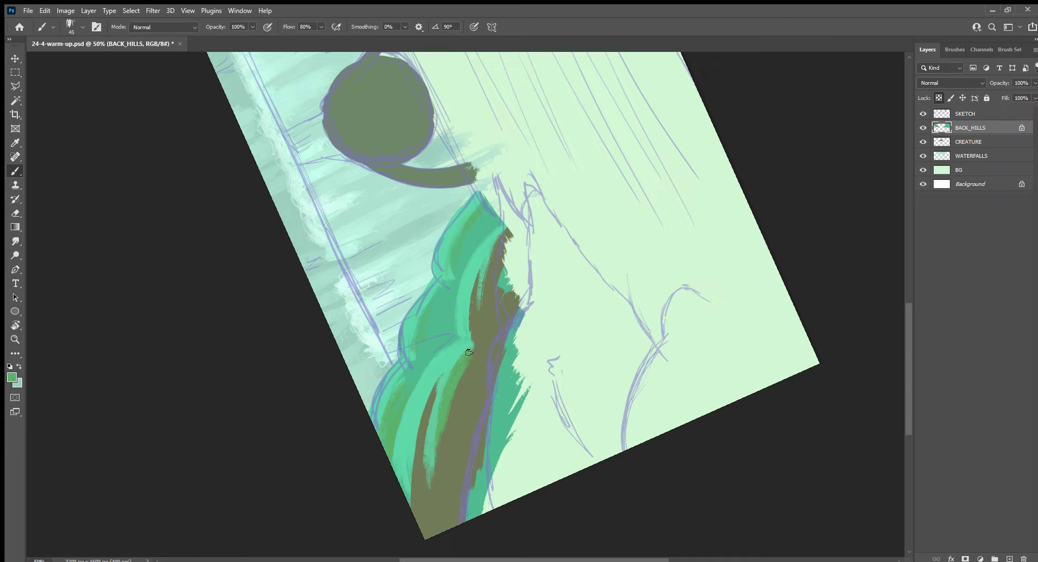
{"action": "left_click_drag", "start_coordinate": [439, 383], "coordinate": [413, 476]}
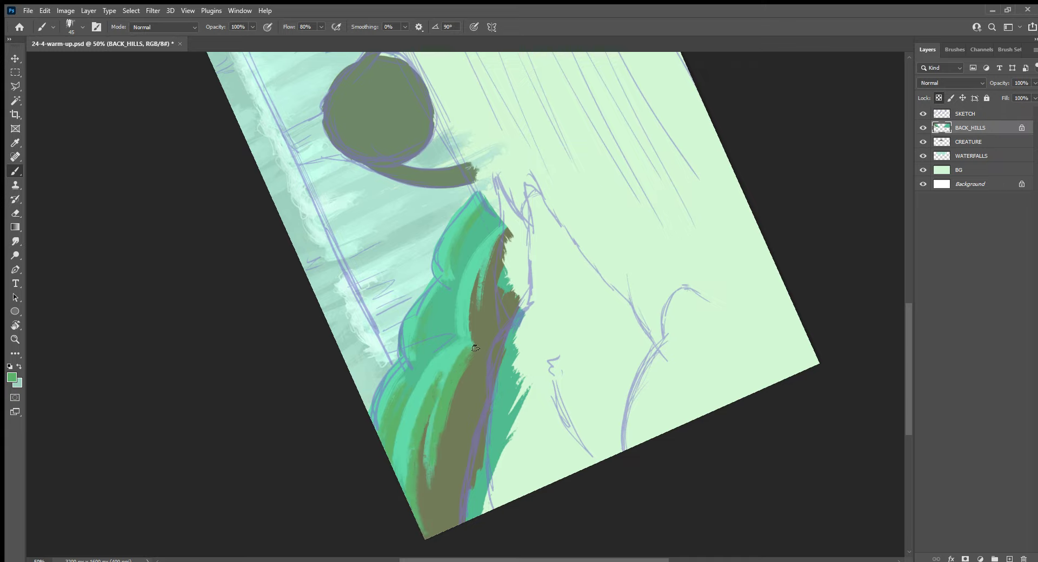
Paint olive strokes up the right edge and down the outline, widening the brown band
{"action": "mouse_move", "coordinate": [470, 308]}
{"action": "left_mouse_down"}
{"action": "mouse_move", "coordinate": [504, 236]}
{"action": "mouse_move", "coordinate": [481, 305]}
{"action": "mouse_move", "coordinate": [490, 253]}
{"action": "left_mouse_up"}
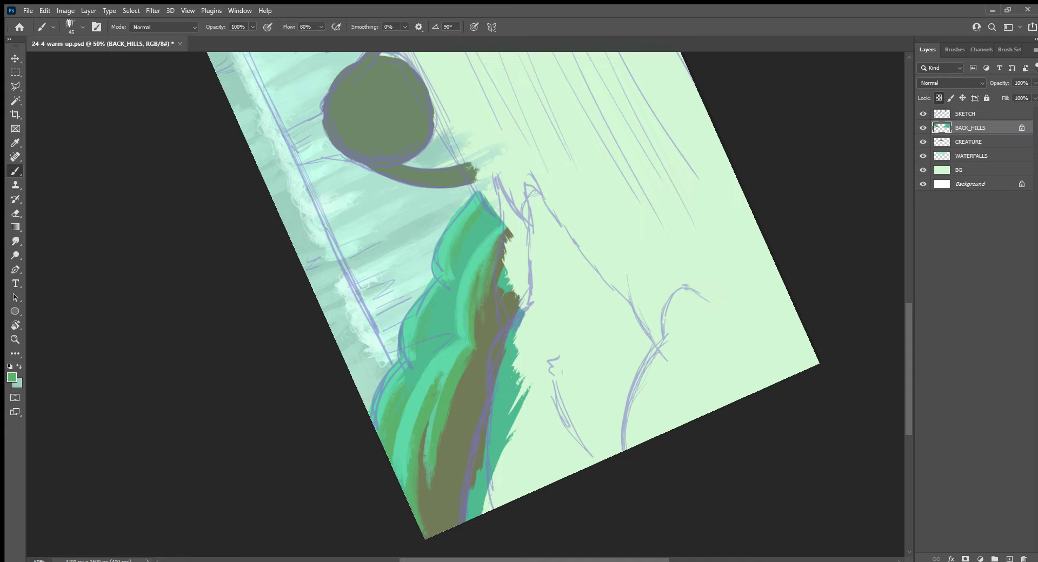
{"action": "left_click", "coordinate": [492, 303], "text": "alt"}
{"action": "left_click_drag", "start_coordinate": [489, 394], "coordinate": [500, 518]}
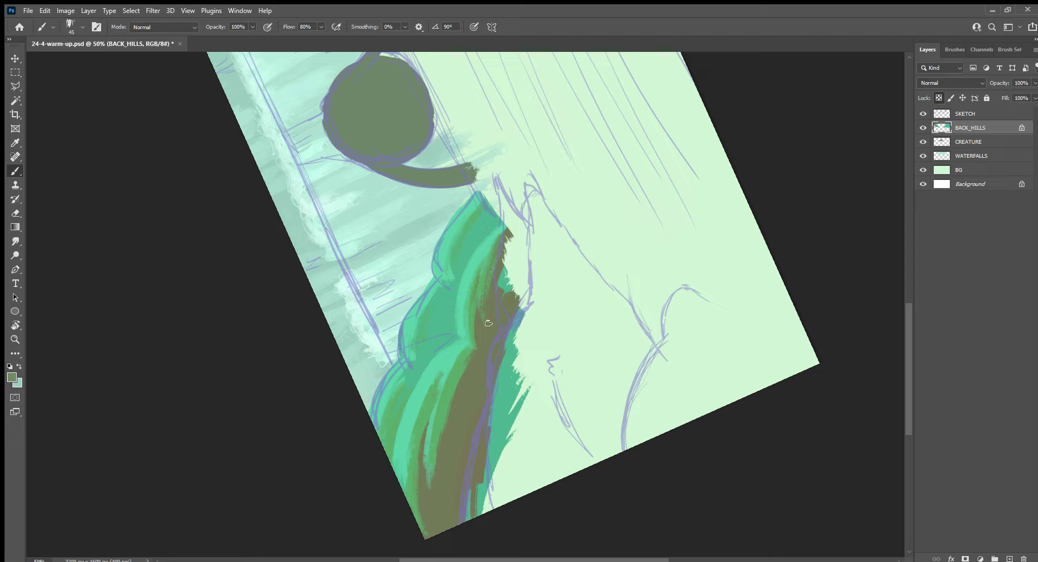
{"action": "left_click_drag", "start_coordinate": [481, 307], "coordinate": [442, 472]}
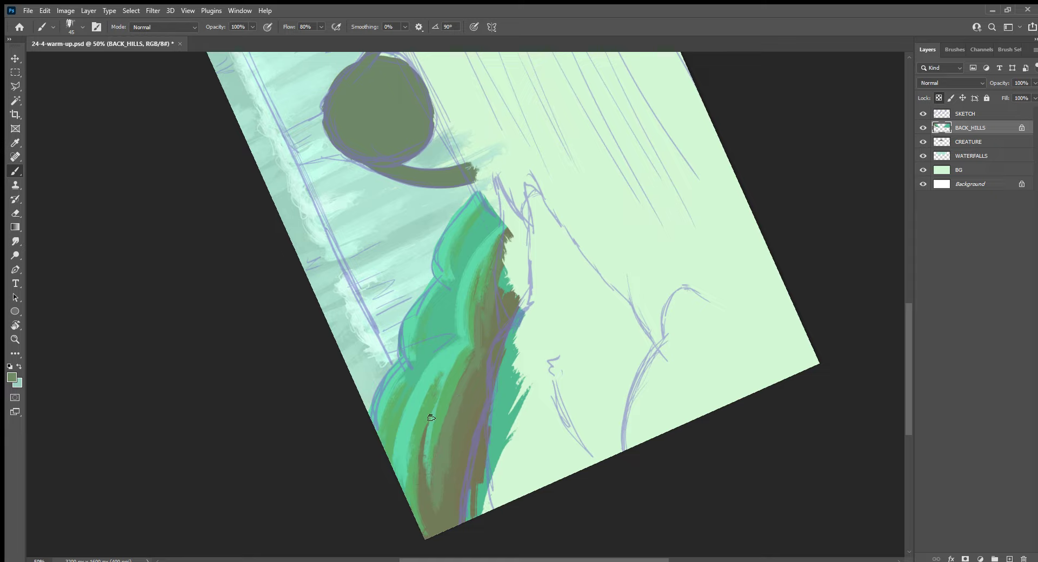
{"action": "left_click_drag", "start_coordinate": [431, 417], "coordinate": [421, 481]}
{"action": "left_click_drag", "start_coordinate": [461, 432], "coordinate": [489, 354]}
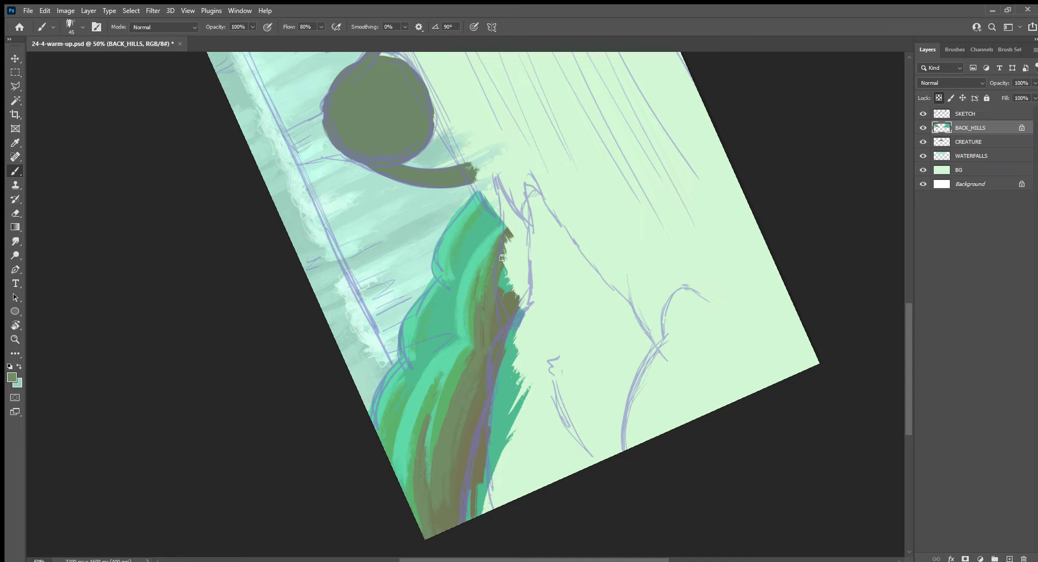
Add brown strokes across the hill's upper, middle and lower-left parts, then hide the SKETCH layer
{"action": "mouse_move", "coordinate": [435, 306]}
{"action": "left_mouse_down"}
{"action": "mouse_move", "coordinate": [414, 354]}
{"action": "mouse_move", "coordinate": [446, 292]}
{"action": "left_mouse_up"}
{"action": "mouse_move", "coordinate": [458, 259]}
{"action": "left_mouse_down"}
{"action": "mouse_move", "coordinate": [481, 213]}
{"action": "mouse_move", "coordinate": [451, 284]}
{"action": "mouse_move", "coordinate": [489, 215]}
{"action": "mouse_move", "coordinate": [467, 234]}
{"action": "left_mouse_up"}
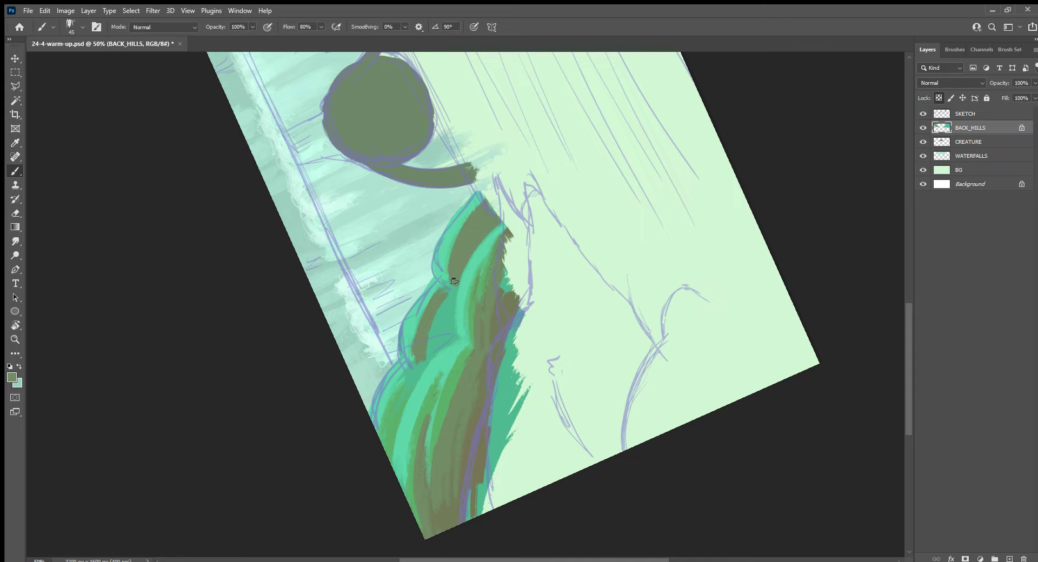
{"action": "mouse_move", "coordinate": [454, 281]}
{"action": "left_mouse_down"}
{"action": "mouse_move", "coordinate": [454, 341]}
{"action": "mouse_move", "coordinate": [414, 385]}
{"action": "mouse_move", "coordinate": [389, 454]}
{"action": "left_mouse_up"}
{"action": "left_click_drag", "start_coordinate": [410, 413], "coordinate": [388, 462]}
{"action": "left_click_drag", "start_coordinate": [417, 373], "coordinate": [382, 433]}
{"action": "left_click_drag", "start_coordinate": [447, 300], "coordinate": [446, 324]}
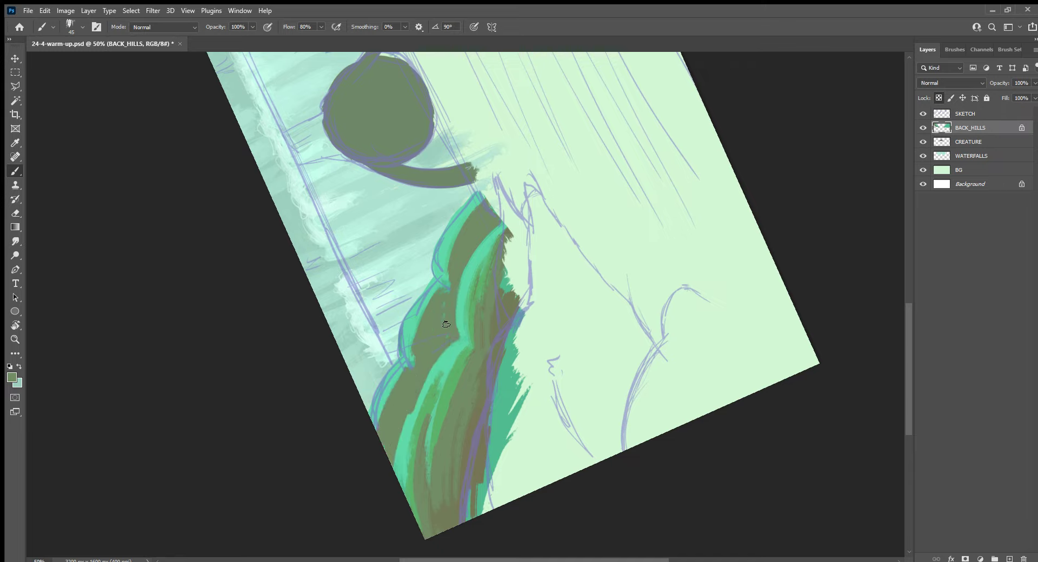
{"action": "left_click", "coordinate": [922, 113]}
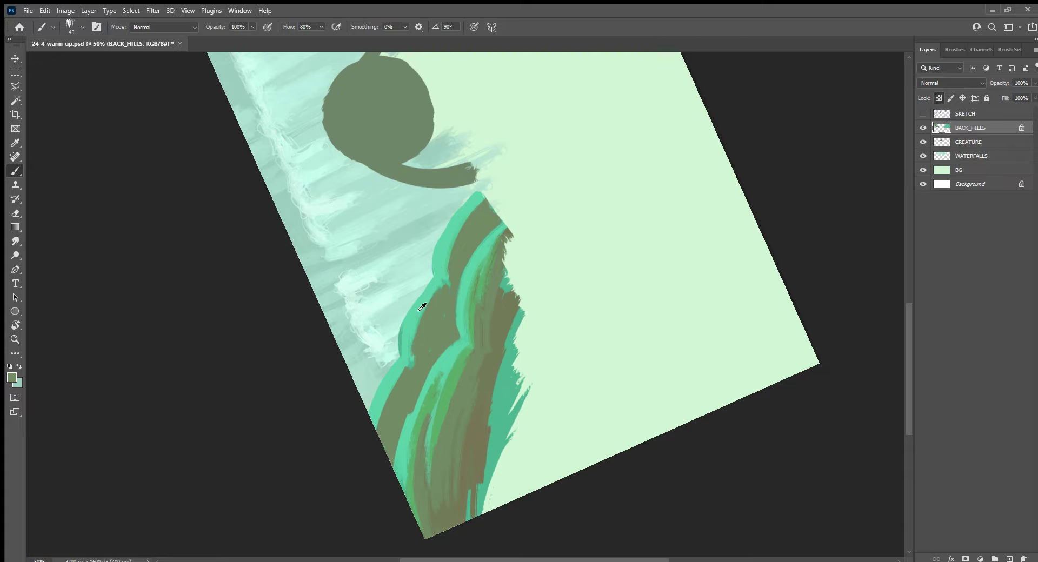
Sample teal and fill the left-edge notches with transparency unlocked, then relock it with /
{"action": "left_click", "coordinate": [420, 308], "text": "alt"}
{"action": "left_click_drag", "start_coordinate": [412, 336], "coordinate": [395, 362]}
{"action": "left_click", "coordinate": [1022, 129]}
{"action": "left_click_drag", "start_coordinate": [396, 359], "coordinate": [369, 406]}
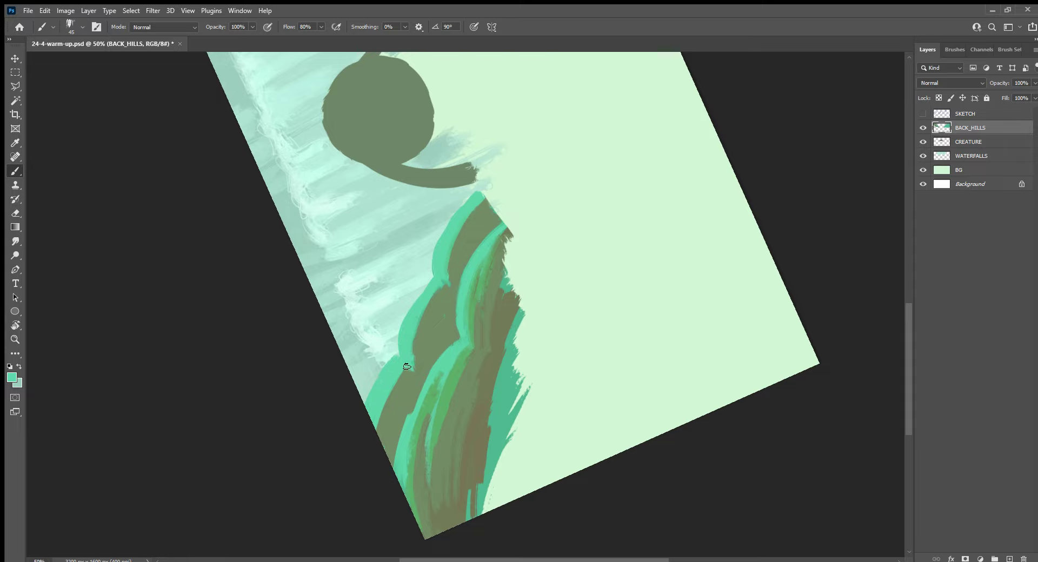
{"action": "left_click_drag", "start_coordinate": [402, 360], "coordinate": [381, 427]}
{"action": "mouse_move", "coordinate": [439, 275]}
{"action": "left_mouse_down"}
{"action": "mouse_move", "coordinate": [411, 322]}
{"action": "mouse_move", "coordinate": [427, 351]}
{"action": "left_mouse_up"}
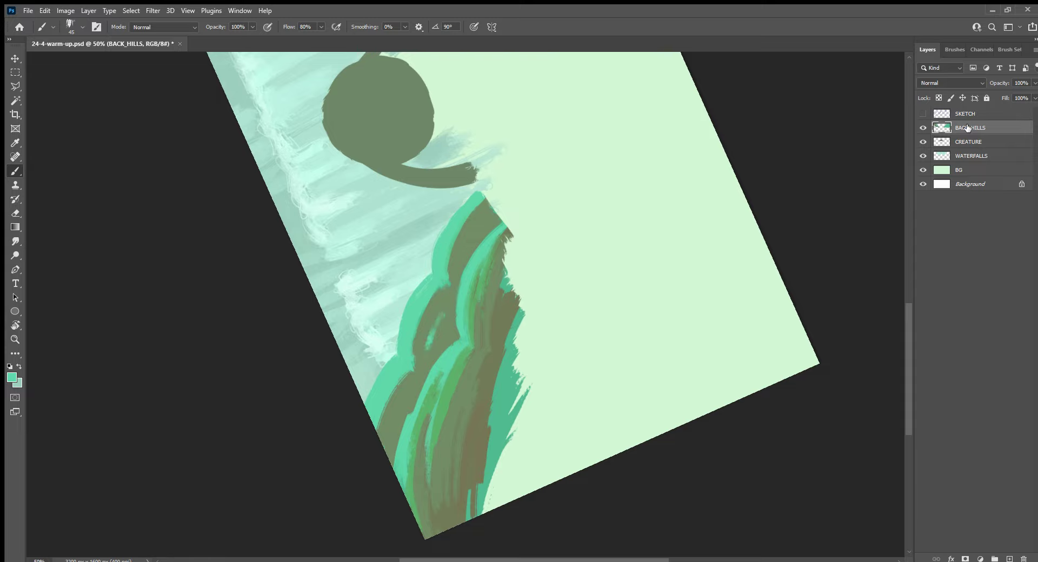
{"action": "key", "text": "slash"}
Blend teal, green-brown and olive streaks into the hill, then reset the canvas rotation
{"action": "mouse_move", "coordinate": [461, 341]}
{"action": "left_mouse_down"}
{"action": "mouse_move", "coordinate": [402, 437]}
{"action": "mouse_move", "coordinate": [407, 466]}
{"action": "left_mouse_up"}
{"action": "left_click", "coordinate": [436, 389], "text": "alt"}
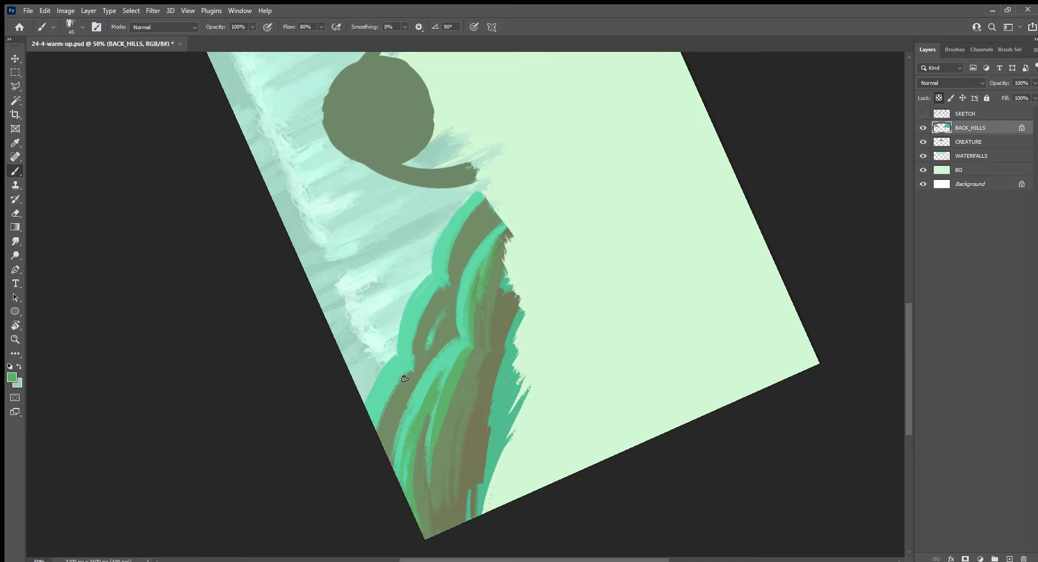
{"action": "left_click_drag", "start_coordinate": [405, 379], "coordinate": [378, 421]}
{"action": "left_click", "coordinate": [456, 359], "text": "alt"}
{"action": "left_click_drag", "start_coordinate": [434, 328], "coordinate": [427, 349]}
{"action": "left_click", "coordinate": [486, 389], "text": "alt"}
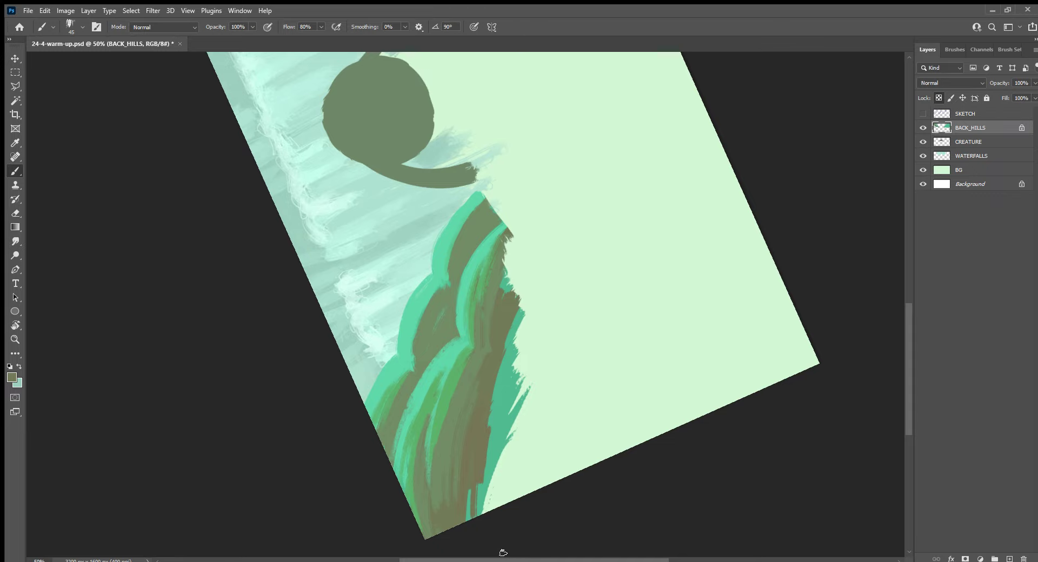
{"action": "key", "text": "Escape"}
{"action": "mouse_move", "coordinate": [769, 285]}
{"action": "left_mouse_down"}
{"action": "mouse_move", "coordinate": [678, 340]}
{"action": "mouse_move", "coordinate": [442, 401]}
{"action": "left_mouse_up"}
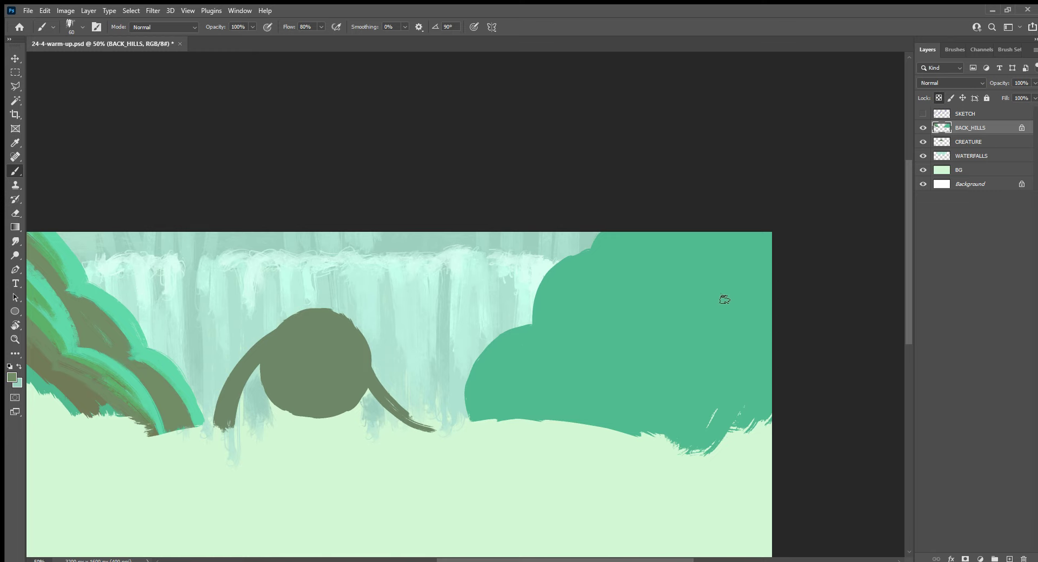
Show the sketch and paint a broad olive band across the right hill's top and upper-right streaks
{"action": "left_click", "coordinate": [923, 113]}
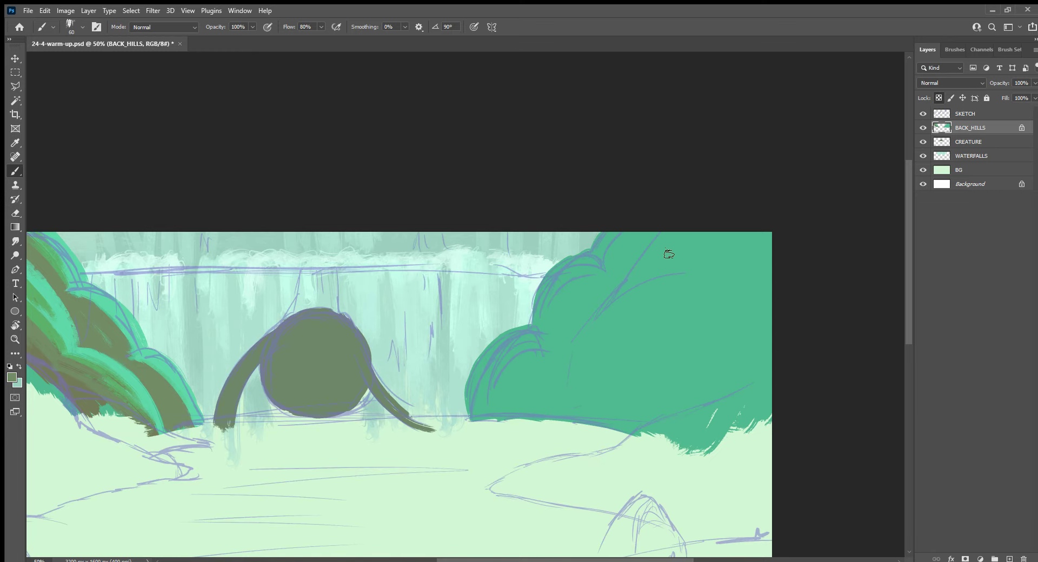
{"action": "mouse_move", "coordinate": [637, 278]}
{"action": "left_mouse_down"}
{"action": "mouse_move", "coordinate": [700, 234]}
{"action": "mouse_move", "coordinate": [670, 238]}
{"action": "mouse_move", "coordinate": [587, 332]}
{"action": "left_mouse_up"}
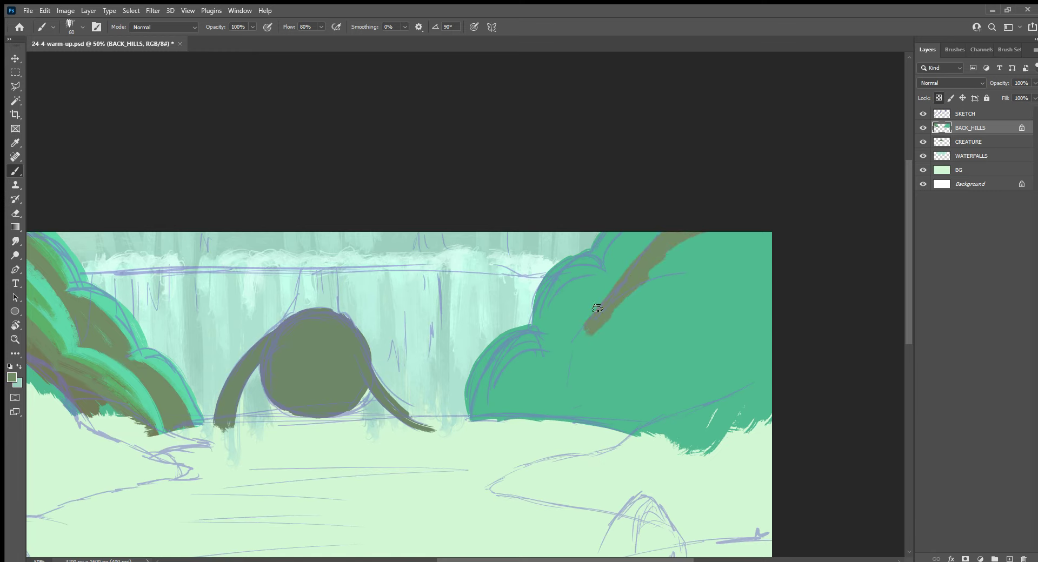
{"action": "key", "text": "bracketright"}
{"action": "key", "text": "bracketright"}
{"action": "key", "text": "bracketright"}
{"action": "mouse_move", "coordinate": [625, 352]}
{"action": "left_mouse_down"}
{"action": "mouse_move", "coordinate": [554, 419]}
{"action": "mouse_move", "coordinate": [711, 225]}
{"action": "mouse_move", "coordinate": [630, 364]}
{"action": "left_mouse_up"}
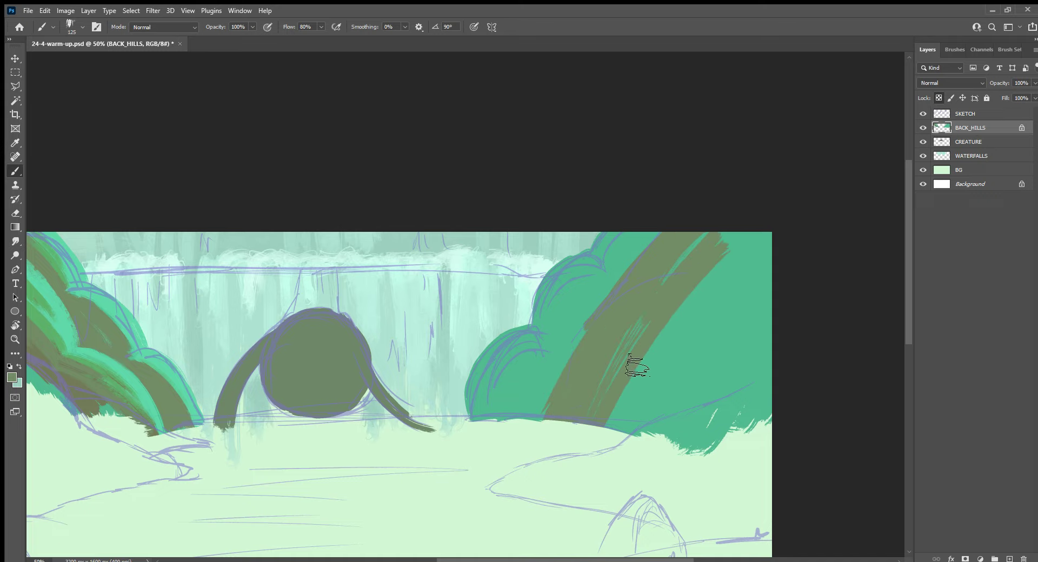
{"action": "mouse_move", "coordinate": [735, 235]}
{"action": "left_mouse_down"}
{"action": "mouse_move", "coordinate": [621, 389]}
{"action": "mouse_move", "coordinate": [768, 237]}
{"action": "mouse_move", "coordinate": [686, 419]}
{"action": "mouse_move", "coordinate": [768, 325]}
{"action": "mouse_move", "coordinate": [759, 372]}
{"action": "left_mouse_up"}
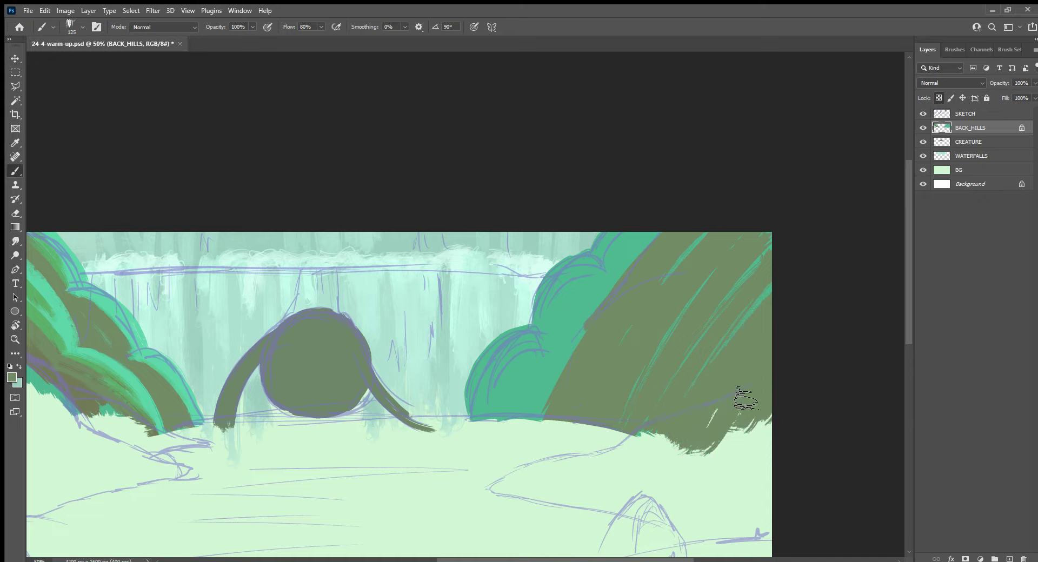
{"action": "key", "text": "bracketright"}
{"action": "key", "text": "bracketright"}
{"action": "key", "text": "bracketright"}
{"action": "left_click_drag", "start_coordinate": [706, 394], "coordinate": [810, 254]}
Extend olive over the hill's left edge and remaining green patches, then shrink the brush back down
{"action": "key", "text": "bracketleft"}
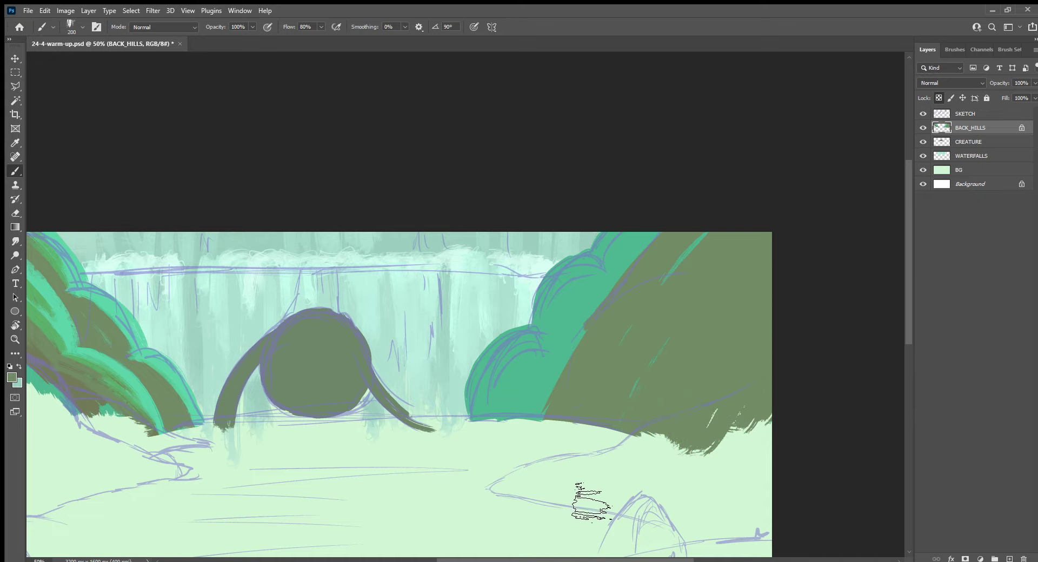
{"action": "left_click_drag", "start_coordinate": [586, 341], "coordinate": [556, 424]}
{"action": "key", "text": "bracketleft"}
{"action": "key", "text": "bracketleft"}
{"action": "key", "text": "bracketleft"}
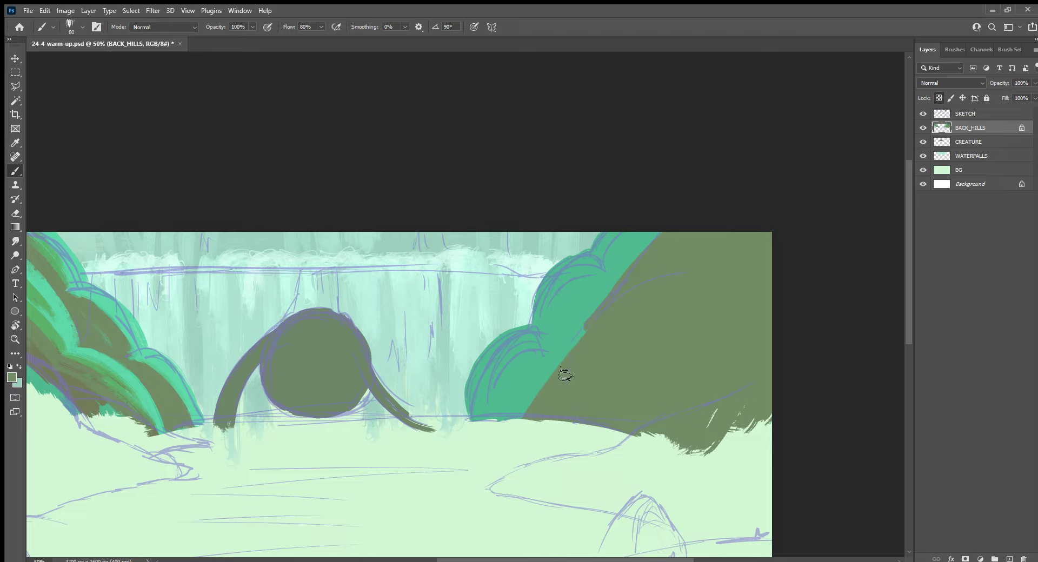
{"action": "left_click_drag", "start_coordinate": [496, 440], "coordinate": [522, 395]}
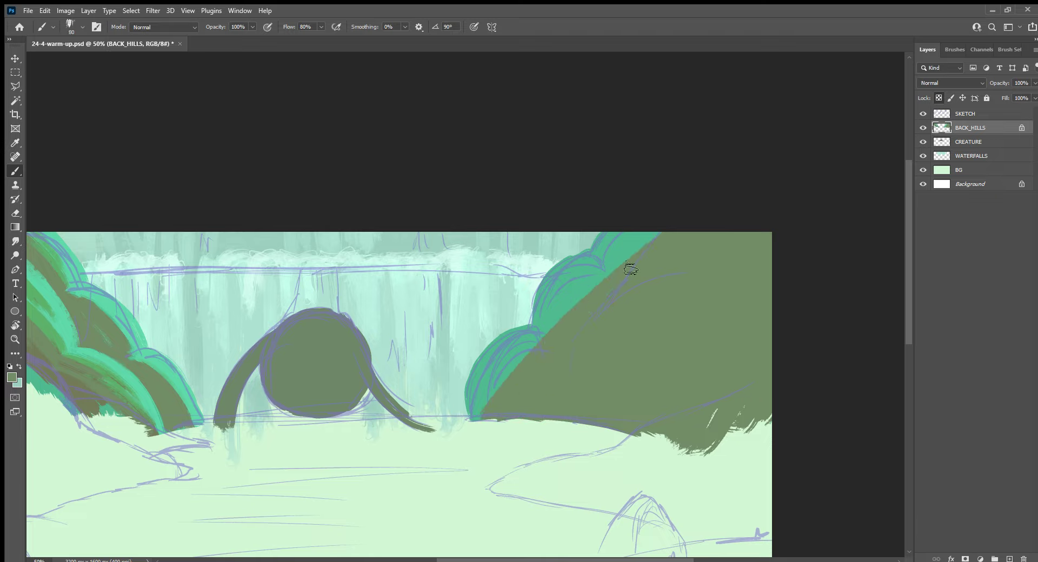
{"action": "key", "text": "bracketright"}
{"action": "key", "text": "bracketright"}
{"action": "key", "text": "bracketright"}
{"action": "left_click_drag", "start_coordinate": [672, 254], "coordinate": [719, 245]}
{"action": "key", "text": "bracketleft"}
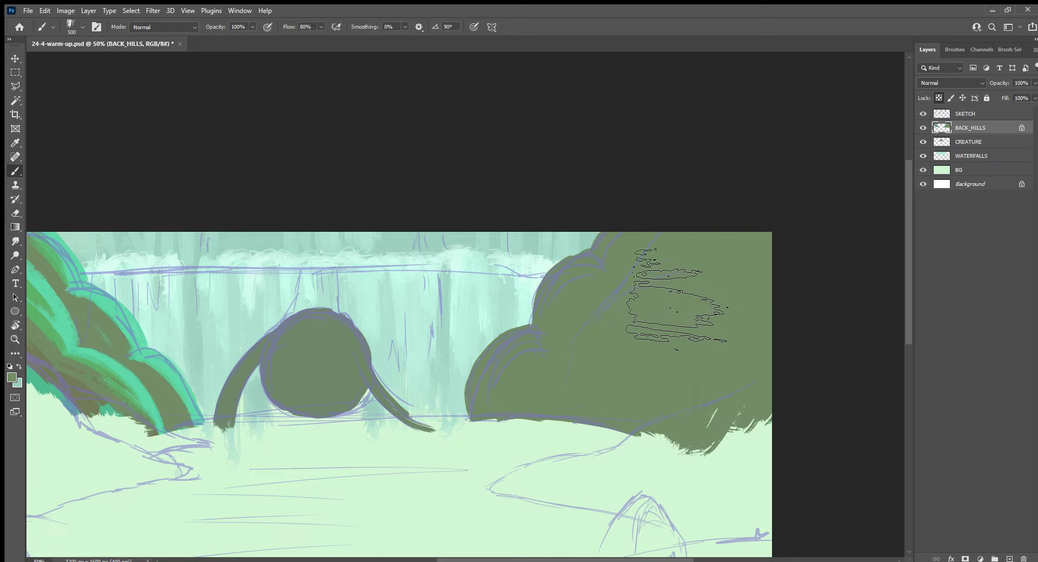
{"action": "key", "text": "bracketleft"}
{"action": "key", "text": "bracketleft"}
{"action": "key", "text": "bracketleft"}
{"action": "key", "text": "bracketleft"}
{"action": "key", "text": "bracketleft"}
{"action": "key", "text": "bracketleft"}
{"action": "key", "text": "bracketleft"}
{"action": "key", "text": "bracketleft"}
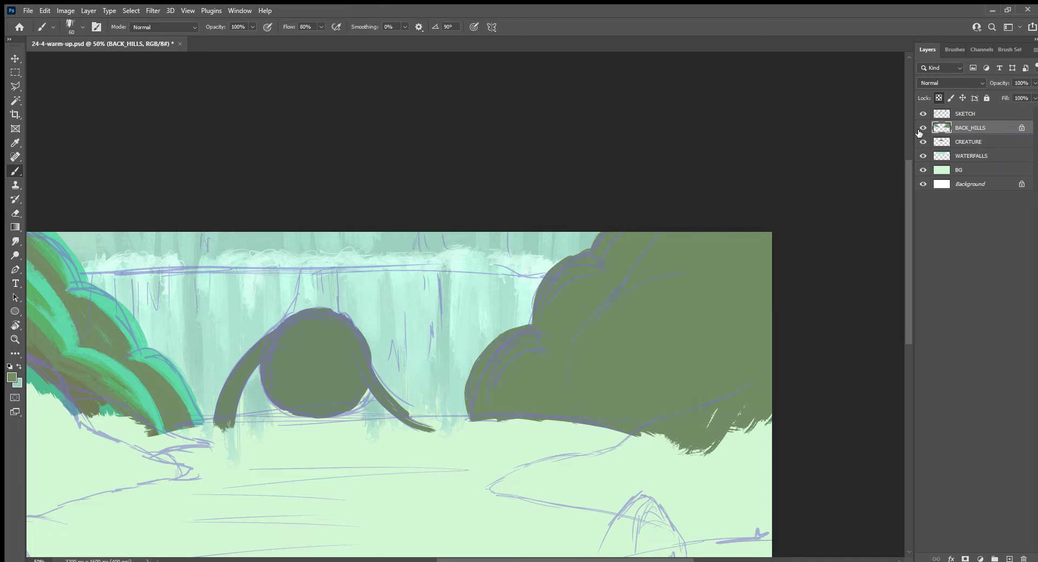
Unlock BACK_HILLS transparency, hide SKETCH, and paint a teal rim along the right hill's upper-left edge
{"action": "left_click", "coordinate": [1021, 128]}
{"action": "key", "text": "bracketleft"}
{"action": "key", "text": "bracketleft"}
{"action": "left_click", "coordinate": [130, 373], "text": "alt"}
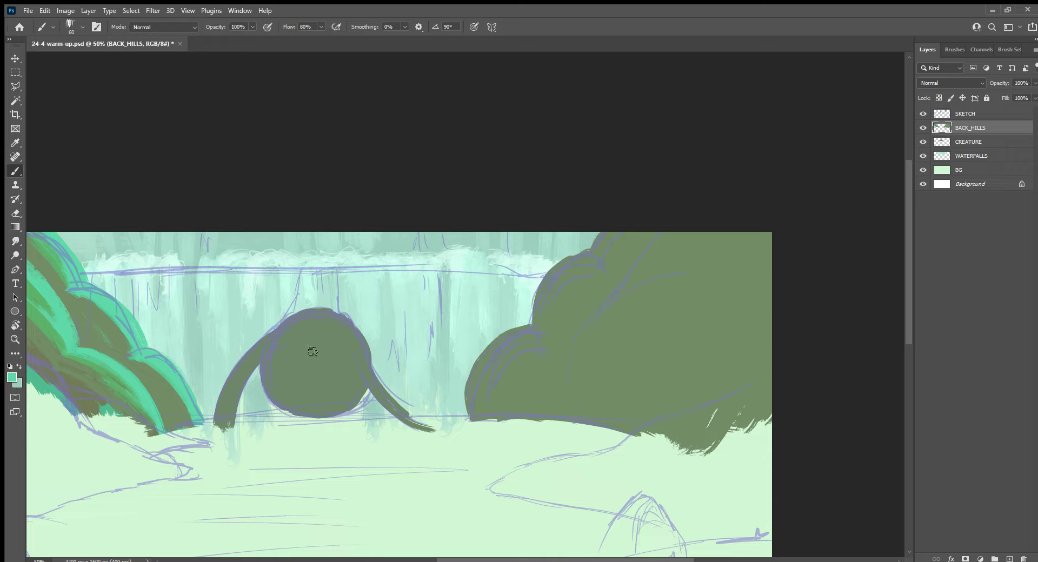
{"action": "left_click", "coordinate": [923, 114]}
{"action": "left_click_drag", "start_coordinate": [529, 325], "coordinate": [467, 373]}
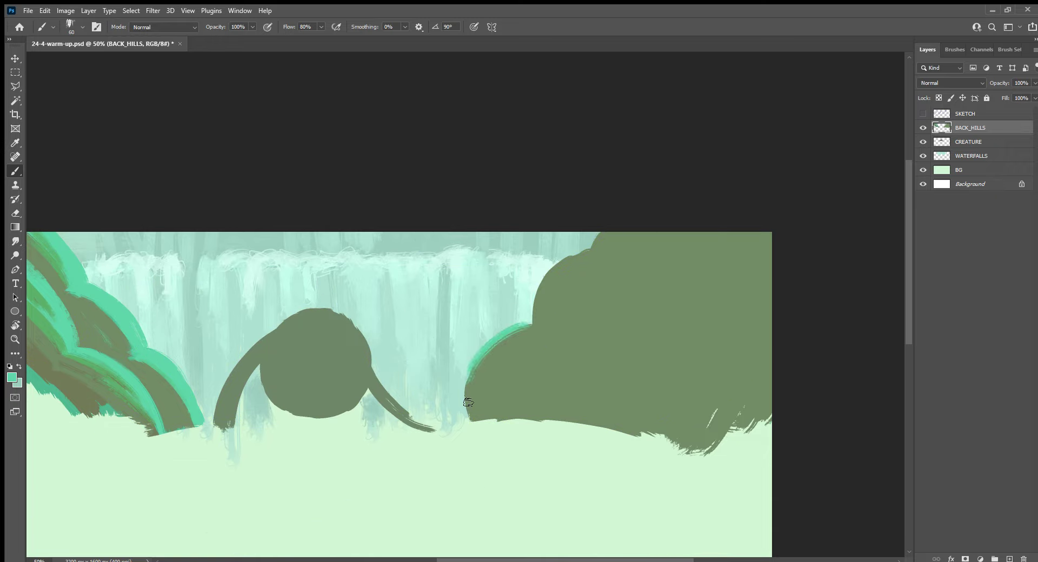
{"action": "left_click_drag", "start_coordinate": [469, 402], "coordinate": [599, 249]}
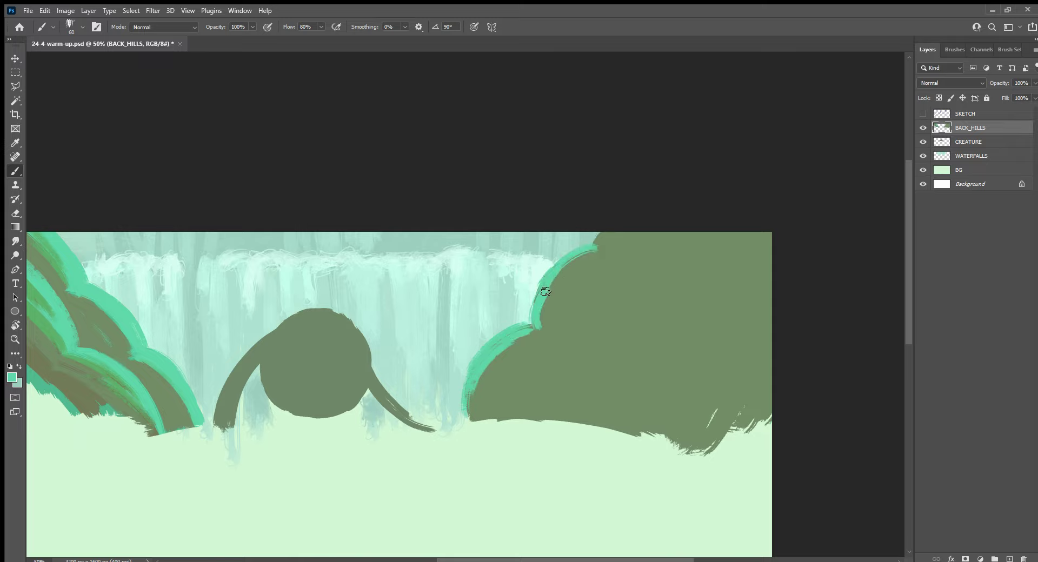
{"action": "mouse_move", "coordinate": [538, 324]}
{"action": "left_mouse_down"}
{"action": "mouse_move", "coordinate": [599, 238]}
{"action": "mouse_move", "coordinate": [619, 233]}
{"action": "left_mouse_up"}
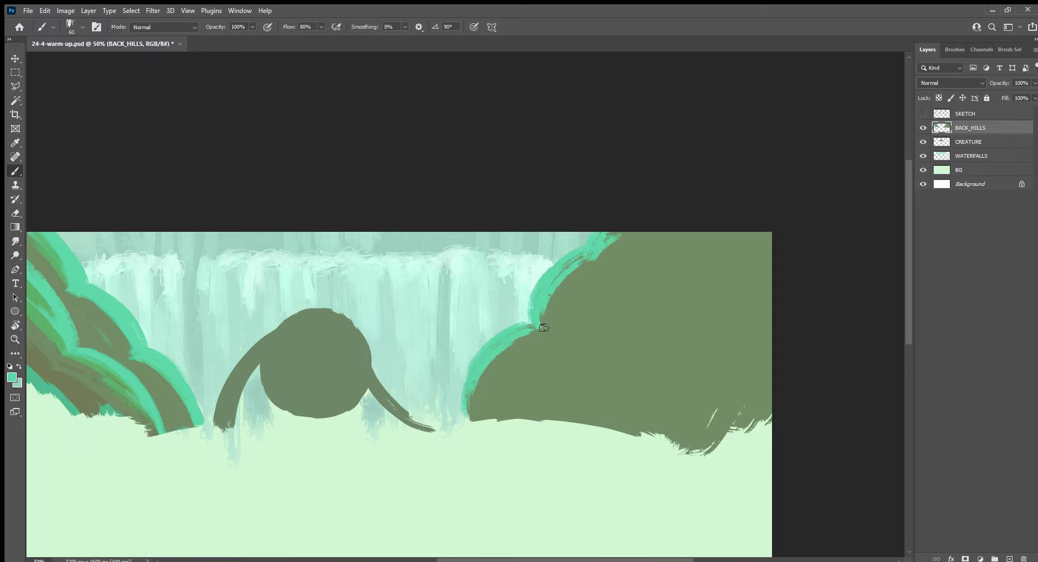
{"action": "left_click_drag", "start_coordinate": [474, 412], "coordinate": [499, 356]}
Undo trial teal highlights inside the hill, then run a teal rim along the top and thicken the left rim
{"action": "mouse_move", "coordinate": [591, 316]}
{"action": "left_mouse_down"}
{"action": "mouse_move", "coordinate": [661, 284]}
{"action": "mouse_move", "coordinate": [716, 240]}
{"action": "left_mouse_up"}
{"action": "mouse_move", "coordinate": [656, 289]}
{"action": "left_mouse_down"}
{"action": "mouse_move", "coordinate": [567, 335]}
{"action": "mouse_move", "coordinate": [627, 298]}
{"action": "left_mouse_up"}
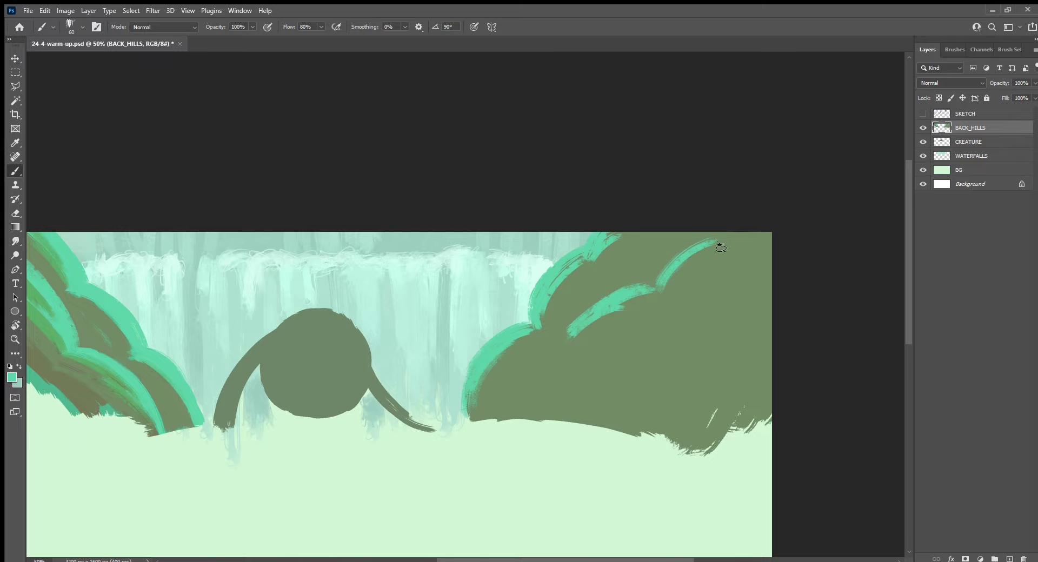
{"action": "key", "text": "ctrl+z"}
{"action": "key", "text": "ctrl+z"}
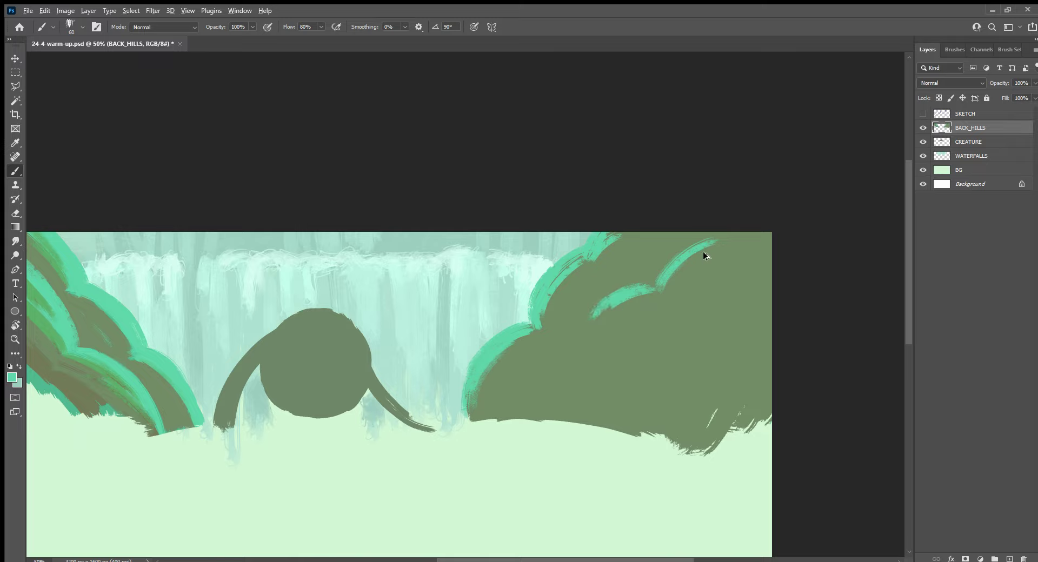
{"action": "key", "text": "ctrl+z"}
{"action": "key", "text": "ctrl+z"}
{"action": "key", "text": "ctrl+z"}
{"action": "key", "text": "ctrl+z"}
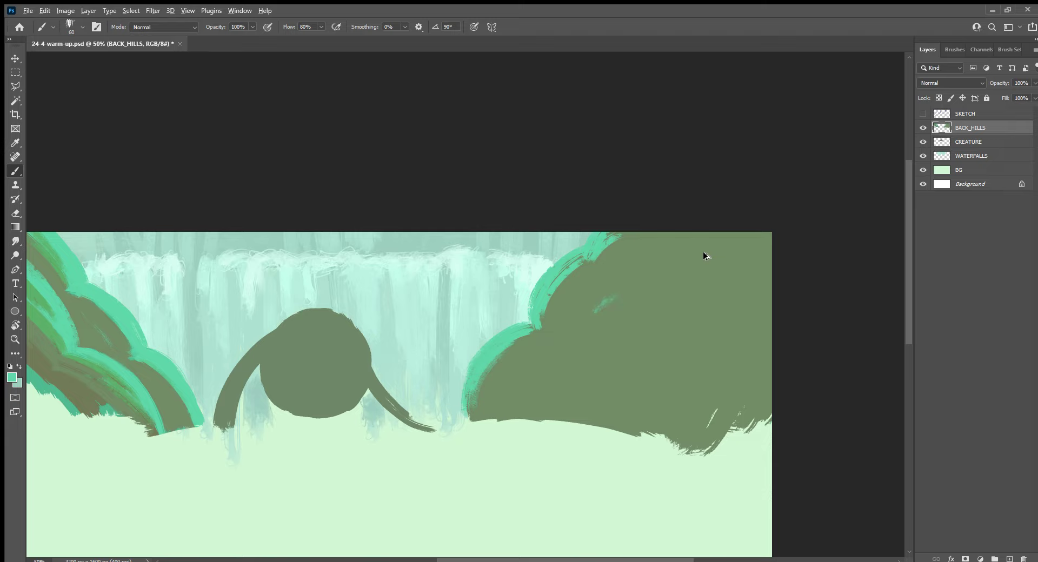
{"action": "key", "text": "ctrl+z"}
{"action": "key", "text": "ctrl+z"}
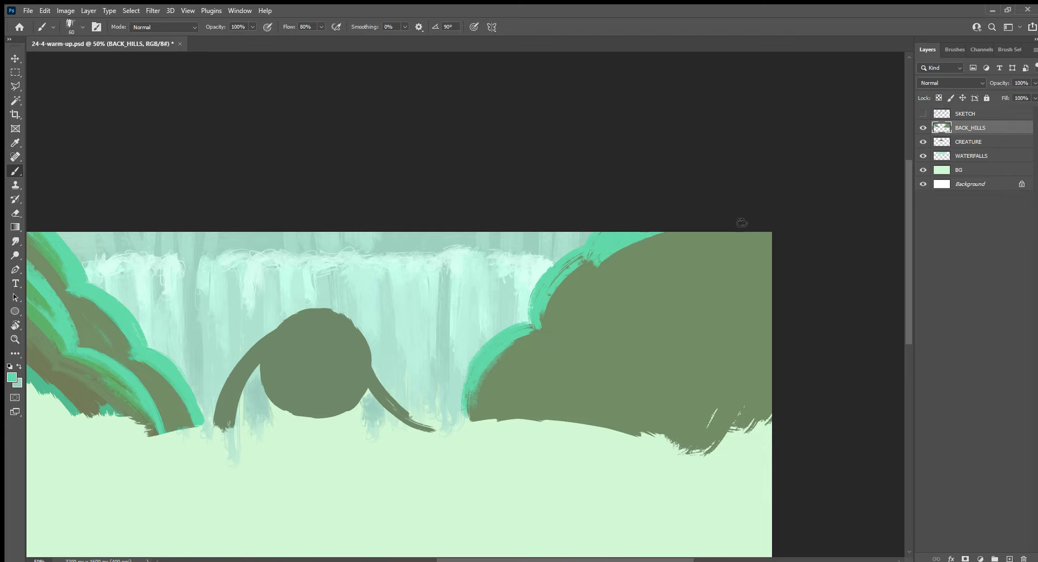
{"action": "mouse_move", "coordinate": [604, 257]}
{"action": "left_mouse_down"}
{"action": "mouse_move", "coordinate": [679, 236]}
{"action": "mouse_move", "coordinate": [793, 238]}
{"action": "left_mouse_up"}
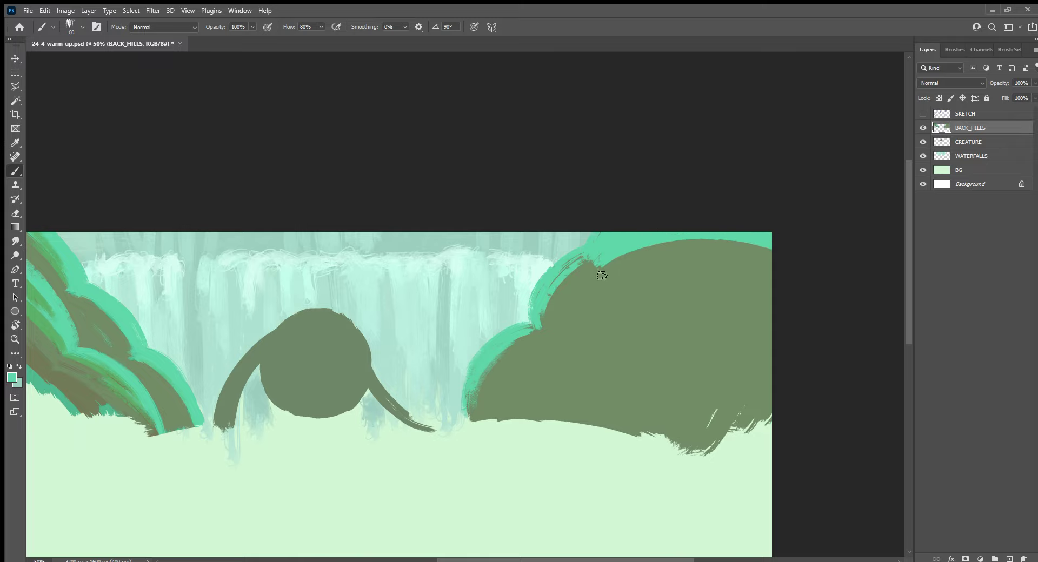
{"action": "mouse_move", "coordinate": [601, 275]}
{"action": "left_mouse_down"}
{"action": "mouse_move", "coordinate": [565, 267]}
{"action": "mouse_move", "coordinate": [556, 277]}
{"action": "mouse_move", "coordinate": [574, 255]}
{"action": "mouse_move", "coordinate": [553, 295]}
{"action": "left_mouse_up"}
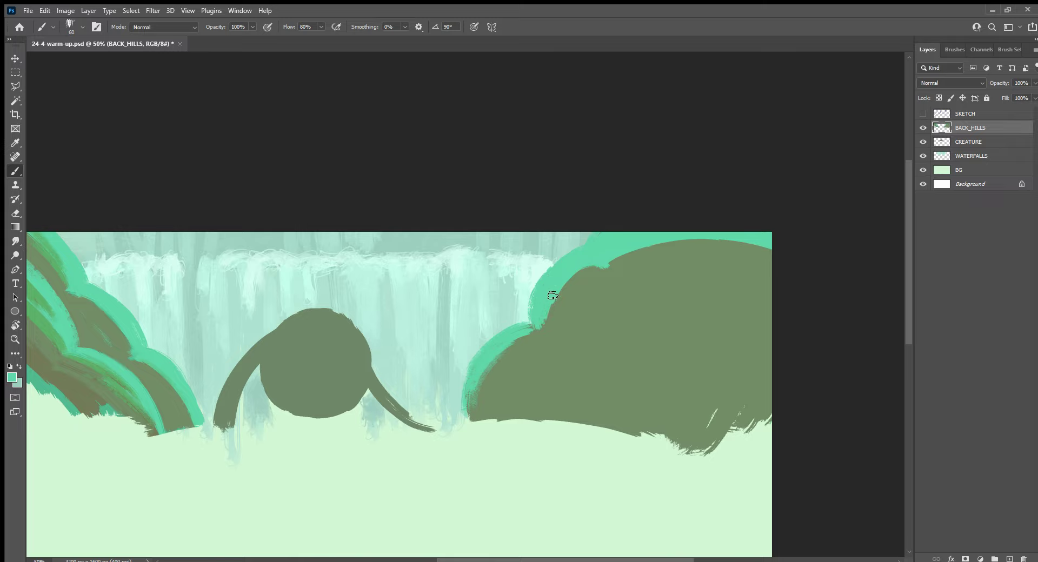
{"action": "mouse_move", "coordinate": [520, 339]}
{"action": "left_mouse_down"}
{"action": "mouse_move", "coordinate": [473, 416]}
{"action": "mouse_move", "coordinate": [505, 340]}
{"action": "mouse_move", "coordinate": [542, 321]}
{"action": "mouse_move", "coordinate": [529, 323]}
{"action": "left_mouse_up"}
{"action": "left_click_drag", "start_coordinate": [567, 284], "coordinate": [597, 258]}
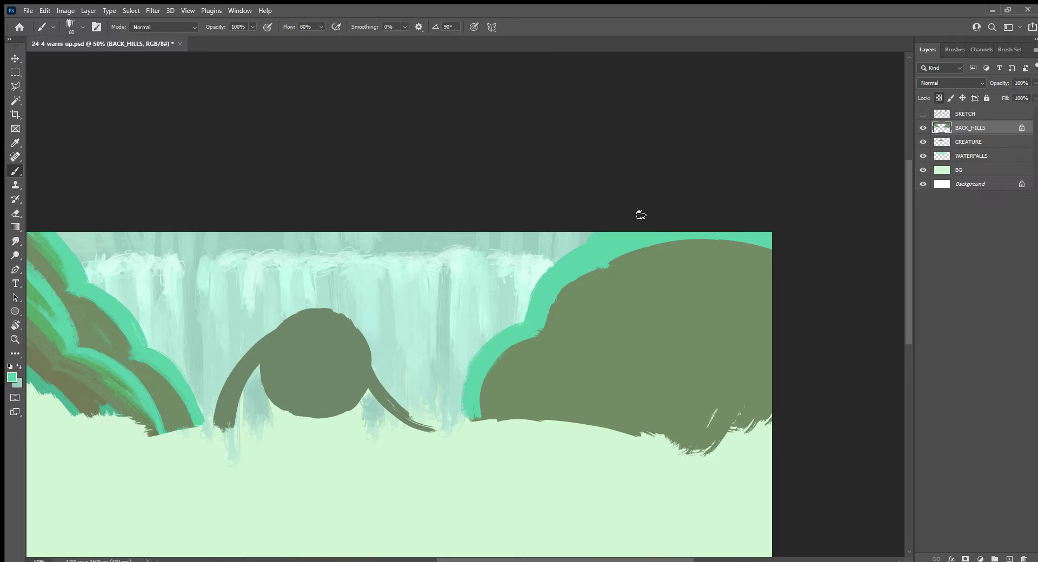
Paint a darker green band along the hill's top and left edges, covering the waterfall gap
{"action": "left_click", "coordinate": [51, 346], "text": "alt"}
{"action": "mouse_move", "coordinate": [627, 263]}
{"action": "left_mouse_down"}
{"action": "mouse_move", "coordinate": [776, 253]}
{"action": "mouse_move", "coordinate": [733, 244]}
{"action": "mouse_move", "coordinate": [778, 250]}
{"action": "mouse_move", "coordinate": [632, 258]}
{"action": "left_mouse_up"}
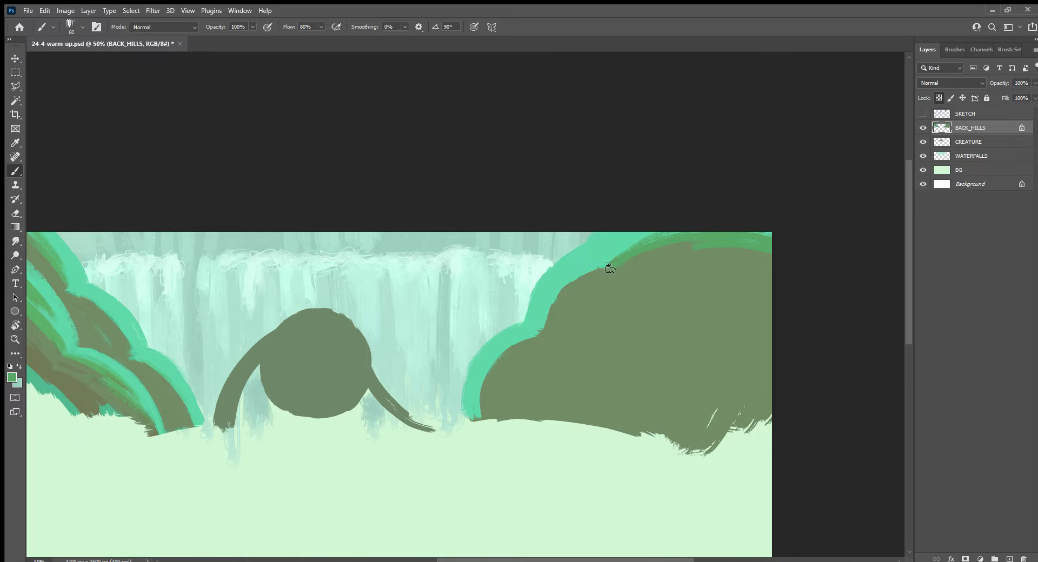
{"action": "mouse_move", "coordinate": [609, 268]}
{"action": "left_mouse_down"}
{"action": "mouse_move", "coordinate": [592, 270]}
{"action": "mouse_move", "coordinate": [486, 392]}
{"action": "mouse_move", "coordinate": [484, 409]}
{"action": "left_mouse_up"}
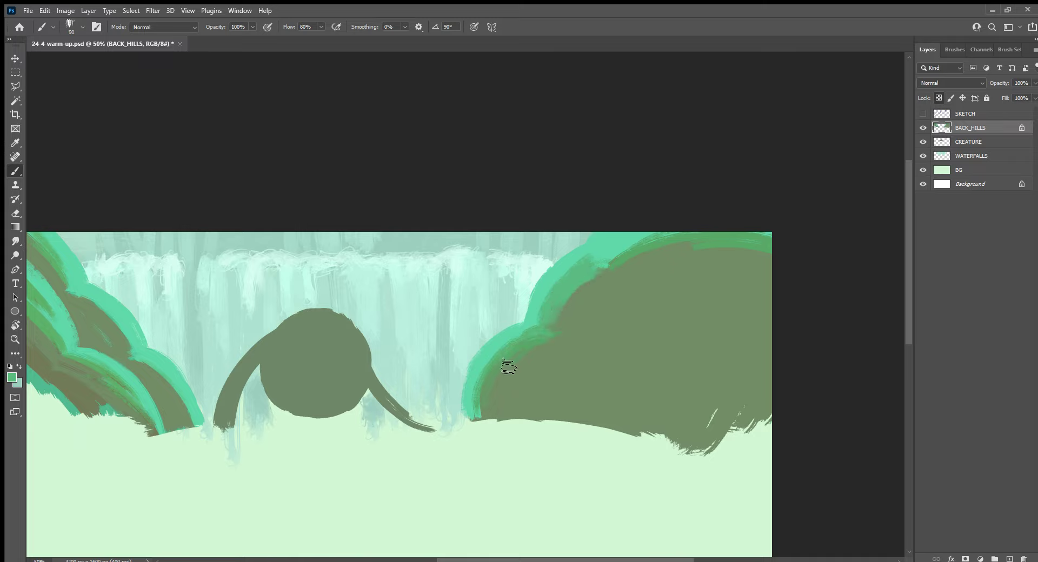
{"action": "left_click_drag", "start_coordinate": [488, 393], "coordinate": [536, 341]}
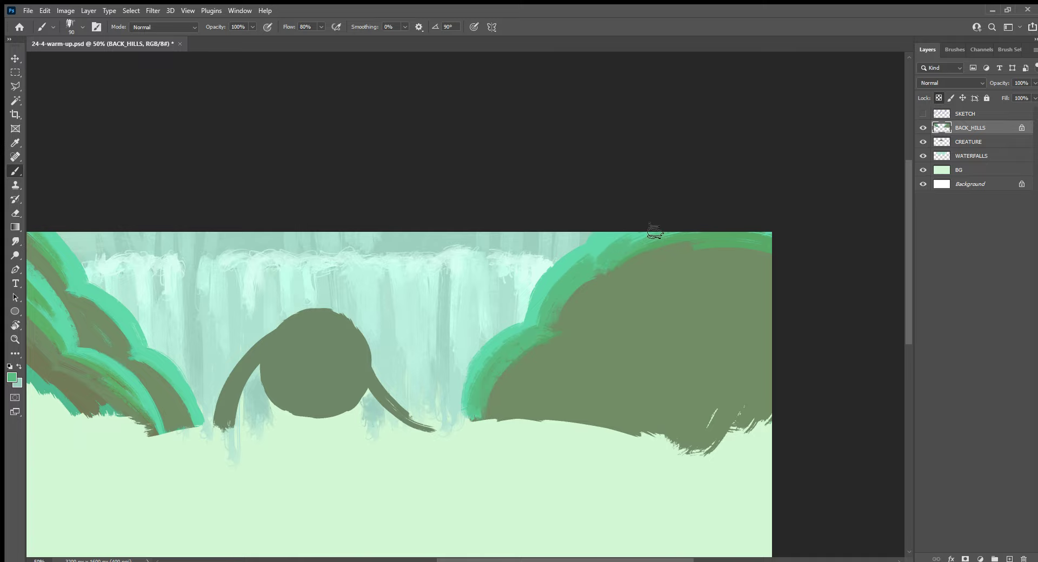
{"action": "left_click_drag", "start_coordinate": [672, 233], "coordinate": [771, 261]}
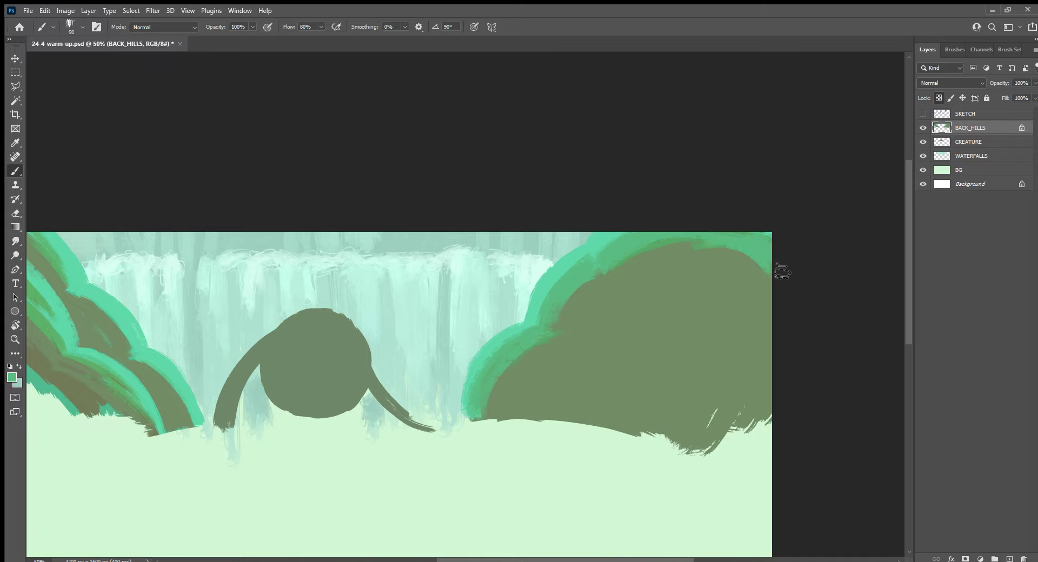
{"action": "left_click", "coordinate": [604, 245], "text": "alt"}
{"action": "left_click_drag", "start_coordinate": [604, 220], "coordinate": [587, 239]}
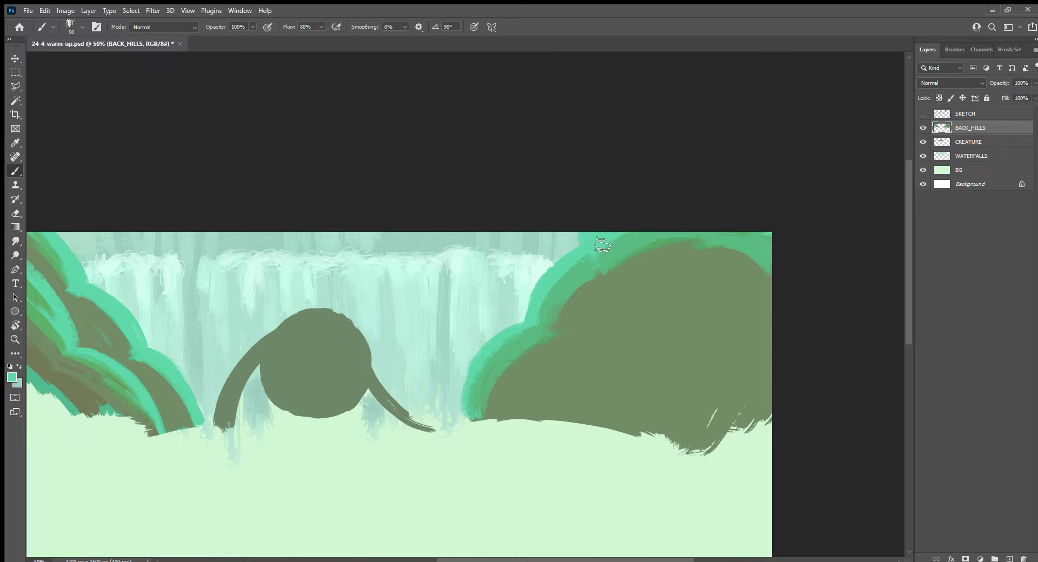
Lock transparent pixels again and touch up the green edge and a darker vertical streak
{"action": "key", "text": "slash"}
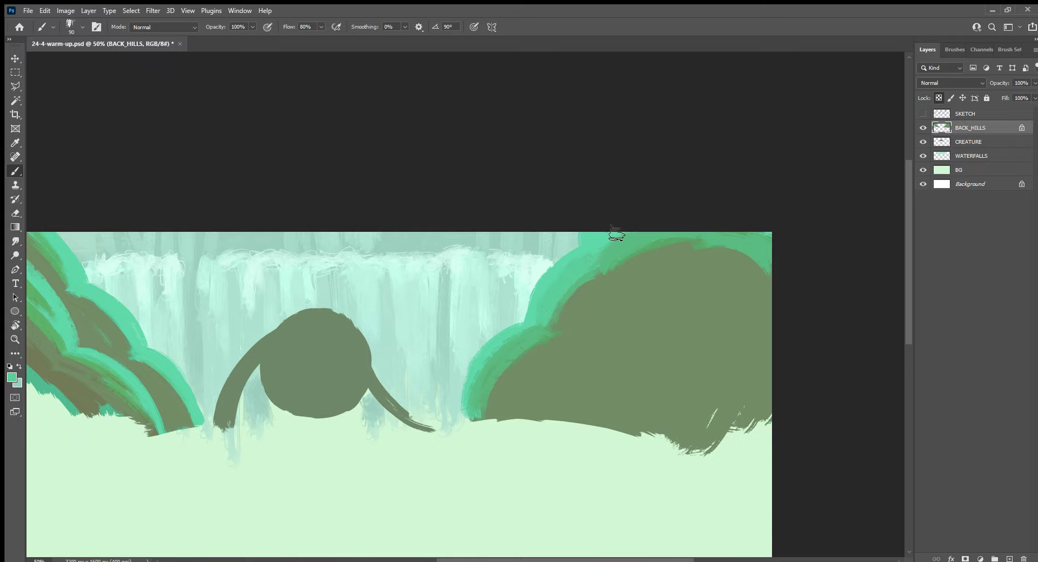
{"action": "left_click", "coordinate": [578, 287], "text": "alt"}
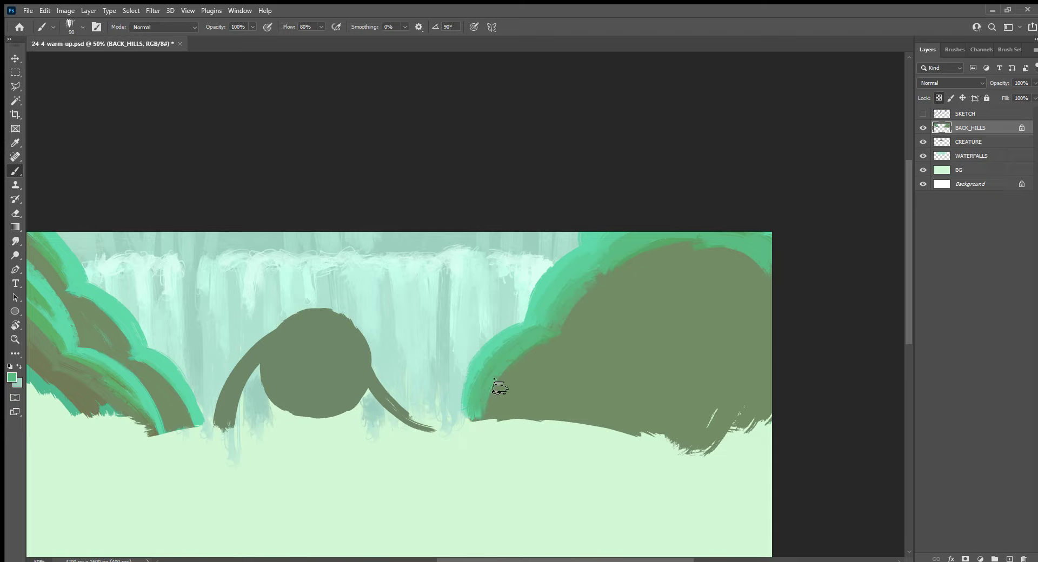
{"action": "left_click", "coordinate": [517, 338], "text": "alt"}
{"action": "left_click_drag", "start_coordinate": [521, 341], "coordinate": [490, 376]}
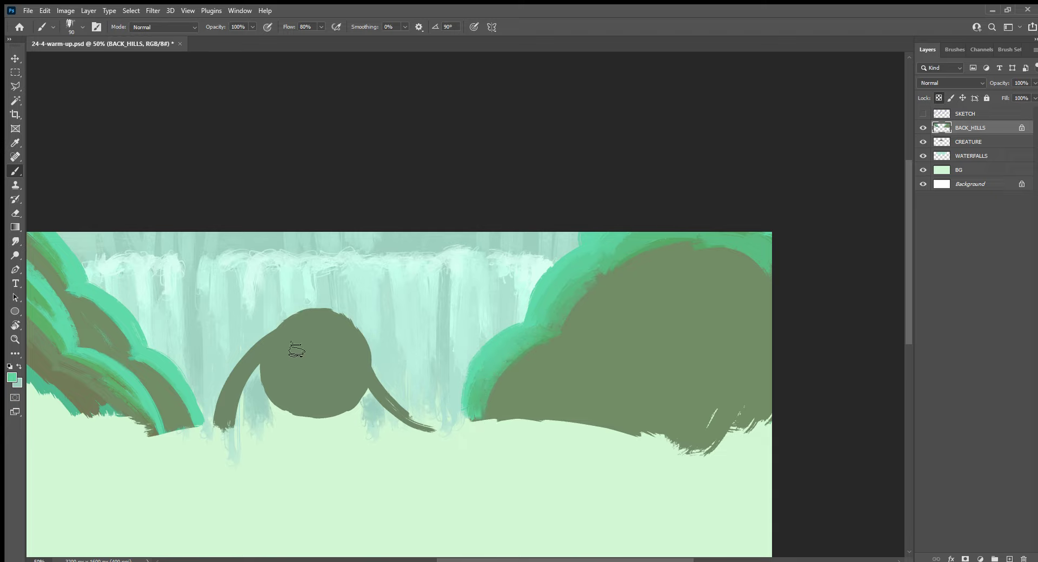
{"action": "mouse_move", "coordinate": [710, 379]}
{"action": "left_mouse_down"}
{"action": "mouse_move", "coordinate": [699, 345]}
{"action": "mouse_move", "coordinate": [707, 325]}
{"action": "mouse_move", "coordinate": [705, 401]}
{"action": "mouse_move", "coordinate": [715, 359]}
{"action": "left_mouse_up"}
Add darker streaks along the right hill's top edge and a diagonal streak across it
{"action": "mouse_move", "coordinate": [744, 268]}
{"action": "left_mouse_down"}
{"action": "mouse_move", "coordinate": [753, 324]}
{"action": "mouse_move", "coordinate": [759, 303]}
{"action": "mouse_move", "coordinate": [770, 344]}
{"action": "left_mouse_up"}
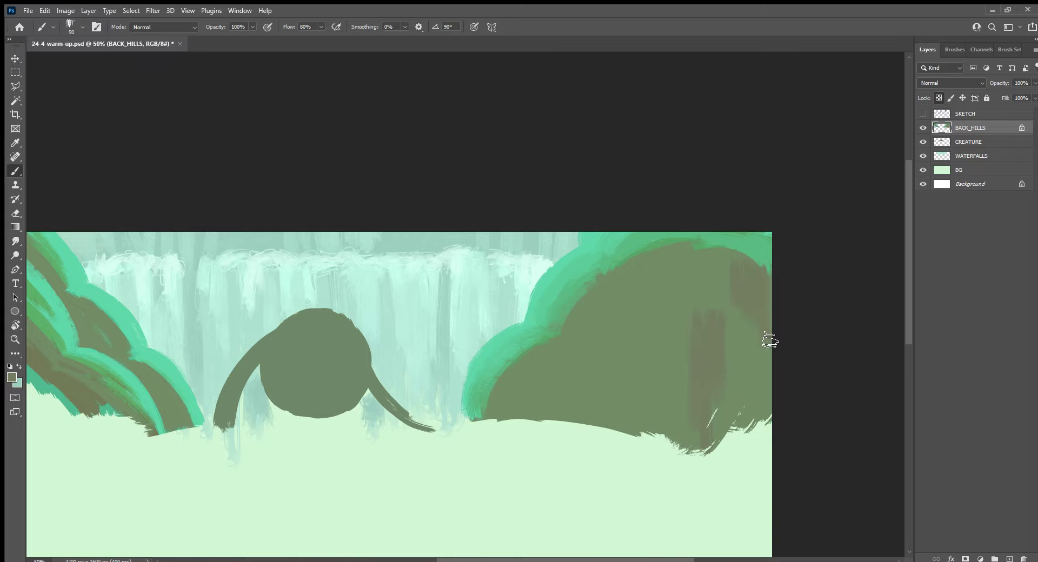
{"action": "left_click_drag", "start_coordinate": [741, 259], "coordinate": [720, 304]}
{"action": "left_click_drag", "start_coordinate": [747, 260], "coordinate": [673, 258]}
{"action": "mouse_move", "coordinate": [634, 285]}
{"action": "left_mouse_down"}
{"action": "mouse_move", "coordinate": [614, 278]}
{"action": "mouse_move", "coordinate": [526, 367]}
{"action": "mouse_move", "coordinate": [563, 354]}
{"action": "mouse_move", "coordinate": [543, 358]}
{"action": "mouse_move", "coordinate": [619, 282]}
{"action": "left_mouse_up"}
{"action": "left_click_drag", "start_coordinate": [725, 286], "coordinate": [701, 336]}
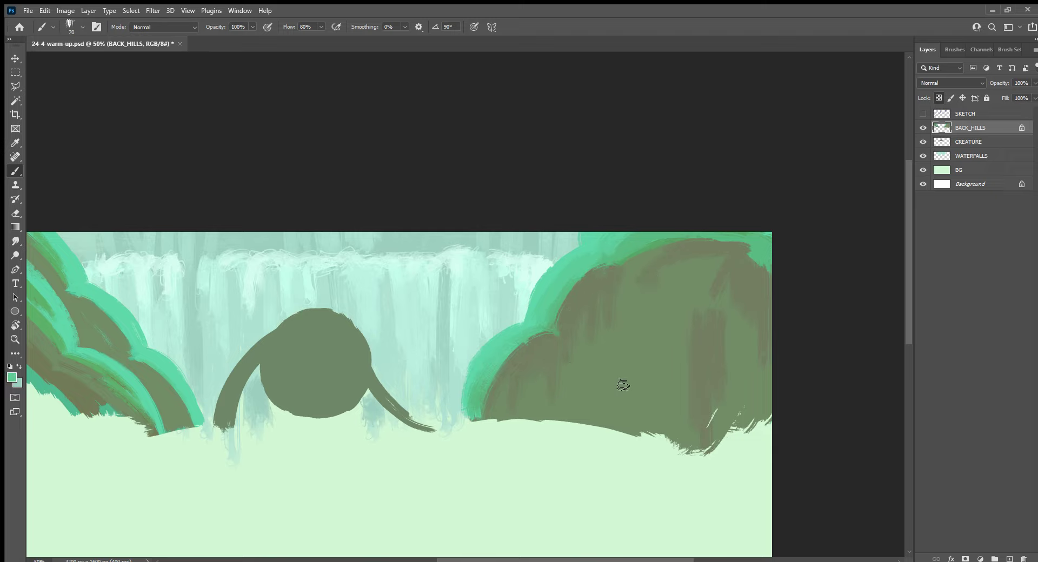
Paint a light-green arched ridge on the right hill, shade its tip olive, then sample the olive
{"action": "mouse_move", "coordinate": [601, 335]}
{"action": "left_mouse_down"}
{"action": "mouse_move", "coordinate": [619, 329]}
{"action": "mouse_move", "coordinate": [595, 338]}
{"action": "mouse_move", "coordinate": [577, 393]}
{"action": "left_mouse_up"}
{"action": "mouse_move", "coordinate": [632, 327]}
{"action": "left_mouse_down"}
{"action": "mouse_move", "coordinate": [651, 354]}
{"action": "mouse_move", "coordinate": [589, 381]}
{"action": "mouse_move", "coordinate": [601, 344]}
{"action": "left_mouse_up"}
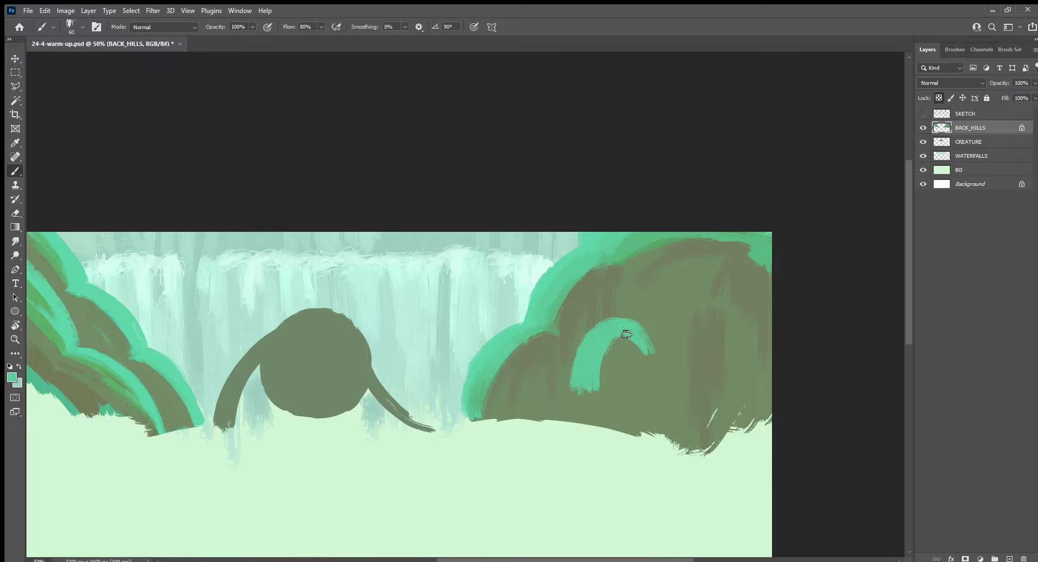
{"action": "left_click_drag", "start_coordinate": [627, 334], "coordinate": [609, 356]}
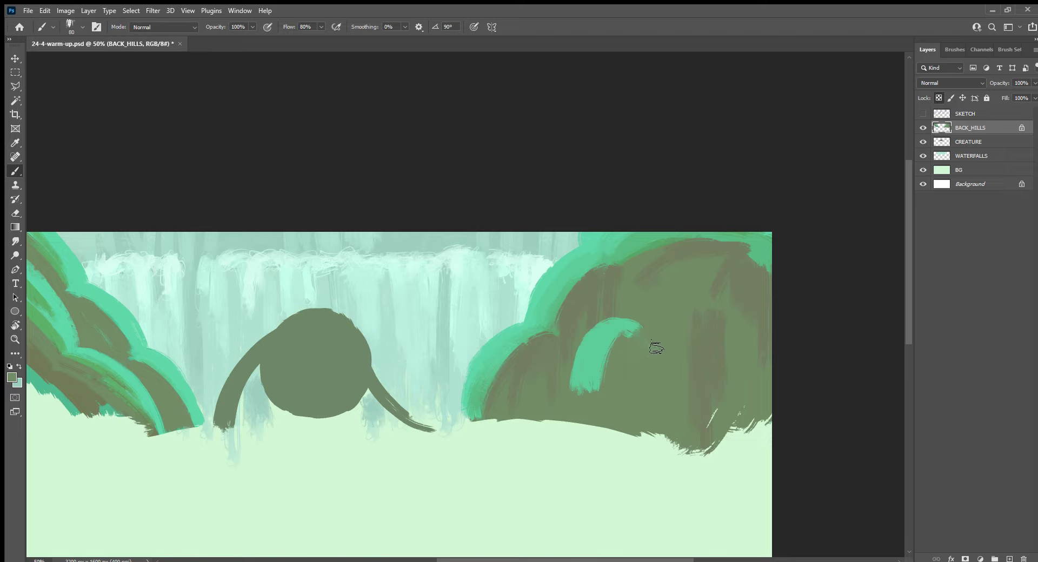
{"action": "mouse_move", "coordinate": [649, 350]}
{"action": "left_mouse_down"}
{"action": "mouse_move", "coordinate": [629, 332]}
{"action": "mouse_move", "coordinate": [597, 398]}
{"action": "mouse_move", "coordinate": [588, 372]}
{"action": "mouse_move", "coordinate": [581, 392]}
{"action": "mouse_move", "coordinate": [594, 402]}
{"action": "mouse_move", "coordinate": [597, 365]}
{"action": "mouse_move", "coordinate": [614, 348]}
{"action": "mouse_move", "coordinate": [598, 384]}
{"action": "mouse_move", "coordinate": [634, 337]}
{"action": "mouse_move", "coordinate": [606, 387]}
{"action": "left_mouse_up"}
{"action": "left_click", "coordinate": [715, 368], "text": "alt"}
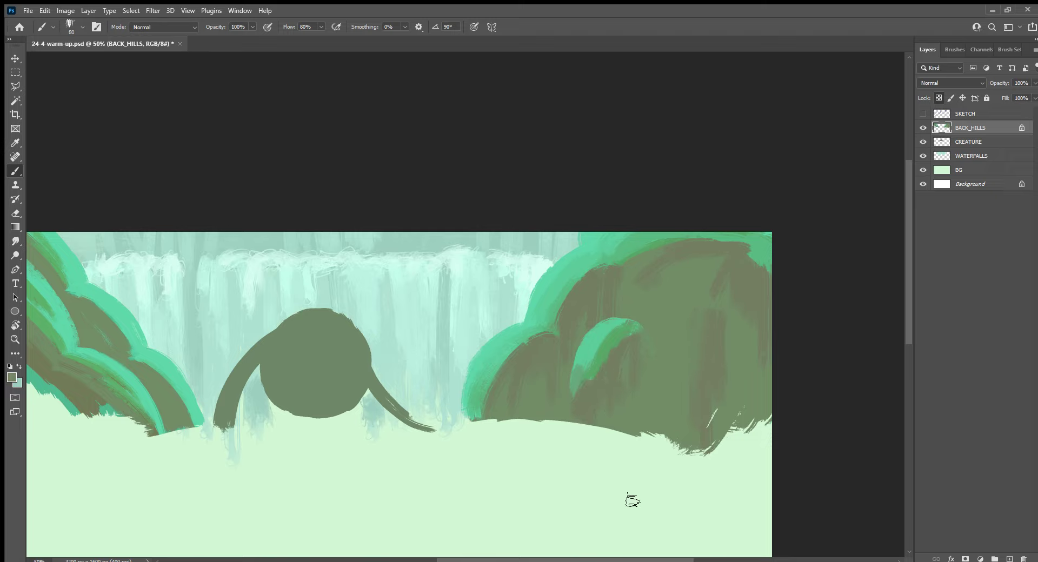
With a larger brush, sample teal and paint teal strokes onto the right hill's arch
{"action": "key", "text": "bracketright"}
{"action": "key", "text": "bracketright"}
{"action": "key", "text": "bracketright"}
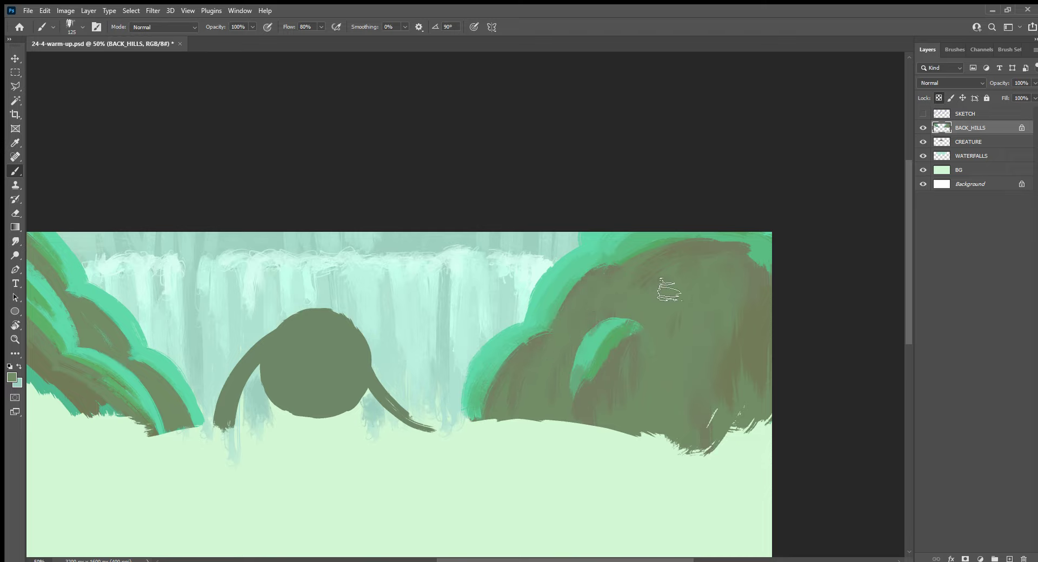
{"action": "left_click", "coordinate": [605, 331], "text": "alt"}
{"action": "left_click_drag", "start_coordinate": [624, 336], "coordinate": [632, 346]}
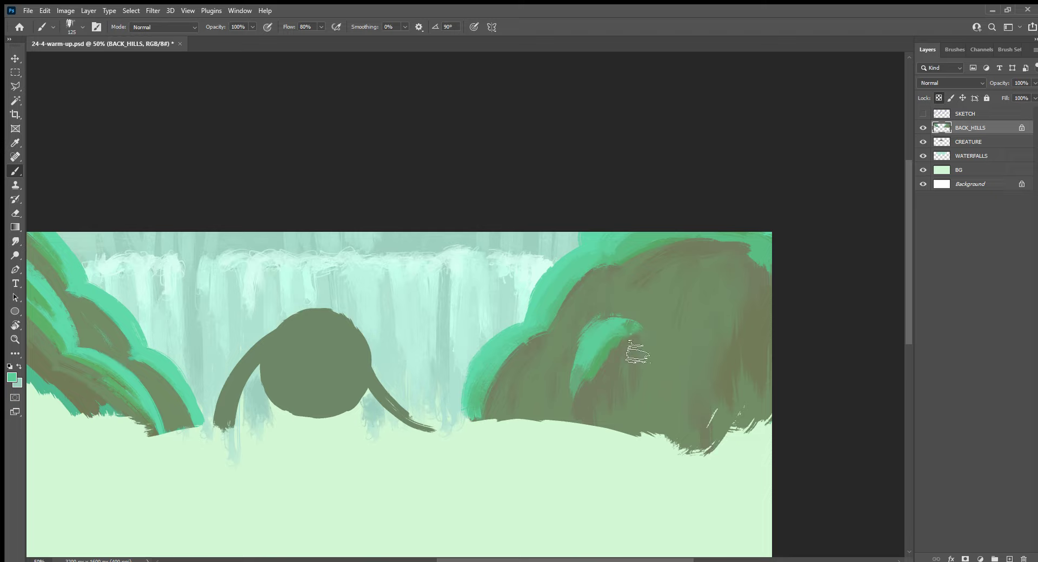
{"action": "left_click", "coordinate": [665, 385], "text": "alt"}
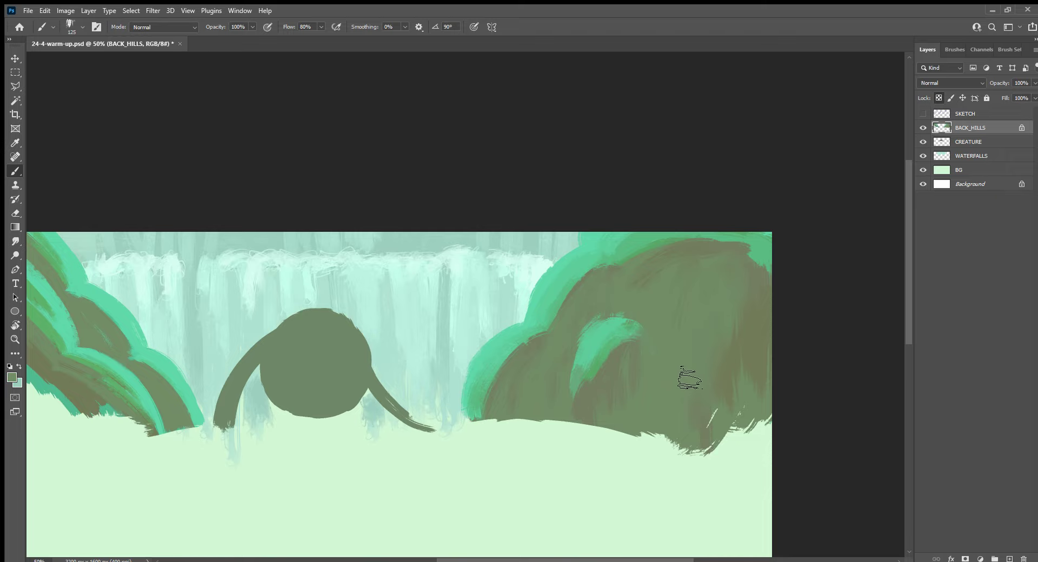
{"action": "left_click", "coordinate": [605, 331], "text": "alt"}
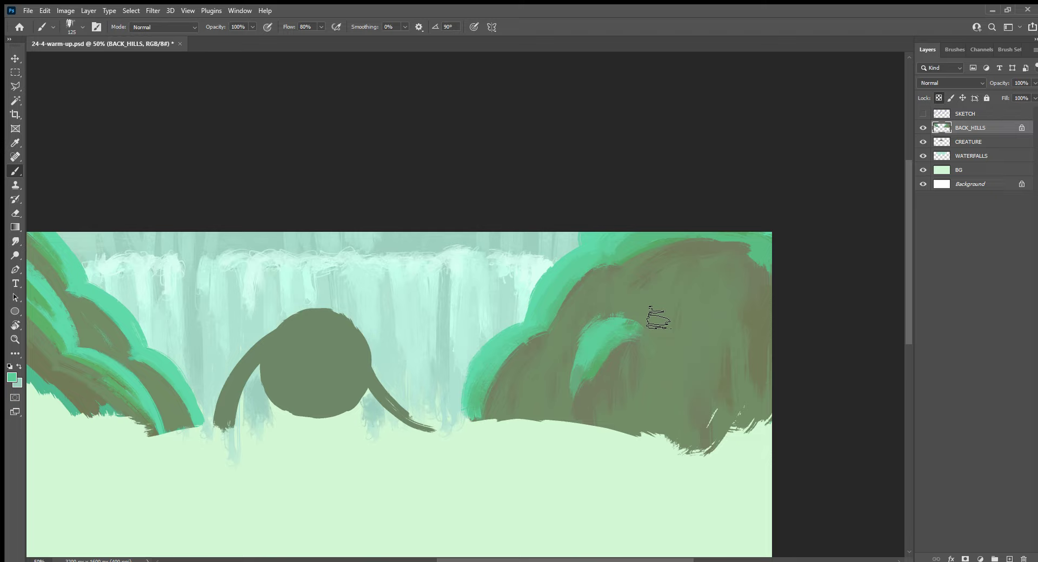
With a smaller brush, paint a second teal arch near the right hill's edge, resampling olive and teal
{"action": "key", "text": "bracketleft"}
{"action": "key", "text": "bracketleft"}
{"action": "key", "text": "bracketleft"}
{"action": "mouse_move", "coordinate": [777, 297]}
{"action": "left_mouse_down"}
{"action": "mouse_move", "coordinate": [724, 316]}
{"action": "mouse_move", "coordinate": [767, 312]}
{"action": "mouse_move", "coordinate": [695, 359]}
{"action": "mouse_move", "coordinate": [754, 312]}
{"action": "mouse_move", "coordinate": [738, 317]}
{"action": "mouse_move", "coordinate": [689, 354]}
{"action": "mouse_move", "coordinate": [789, 313]}
{"action": "left_mouse_up"}
{"action": "left_click", "coordinate": [697, 375], "text": "alt"}
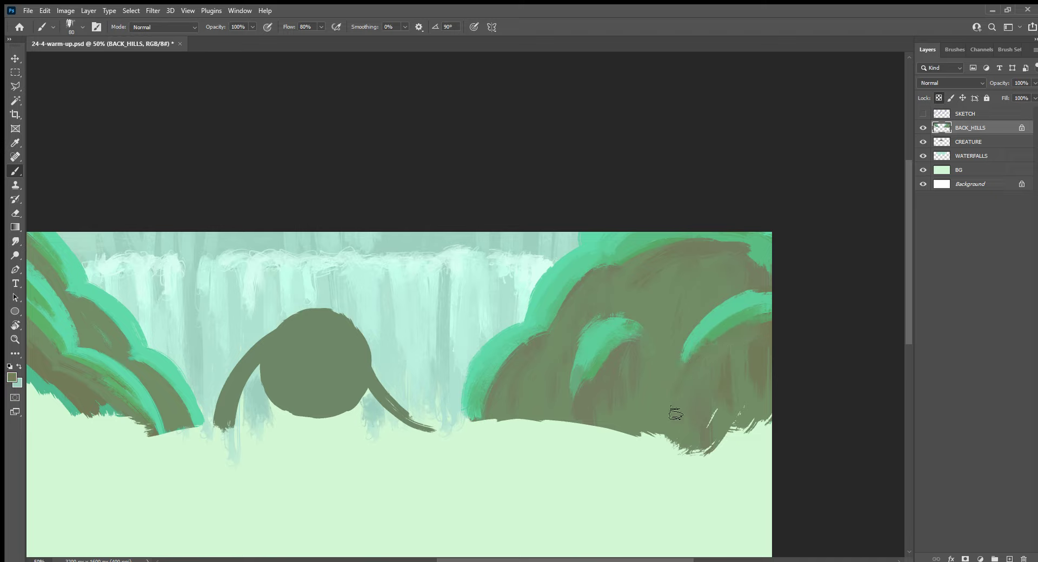
{"action": "left_click", "coordinate": [693, 347], "text": "alt"}
Show the SKETCH layer, zoom out, and add a layer named MIDDLE_HILL above BACK_HILLS
{"action": "left_click", "coordinate": [921, 114]}
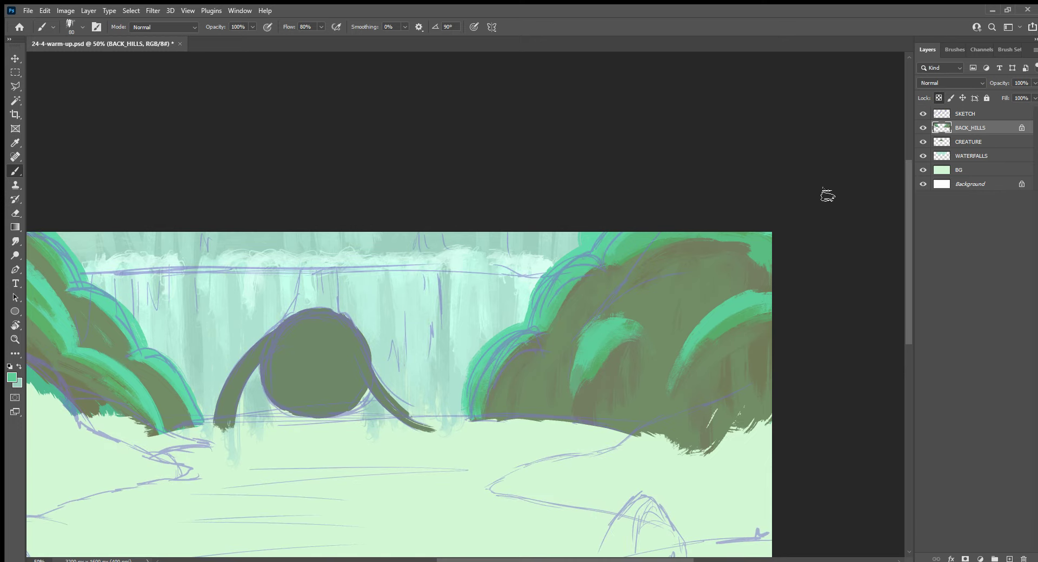
{"action": "key", "text": "ctrl+minus"}
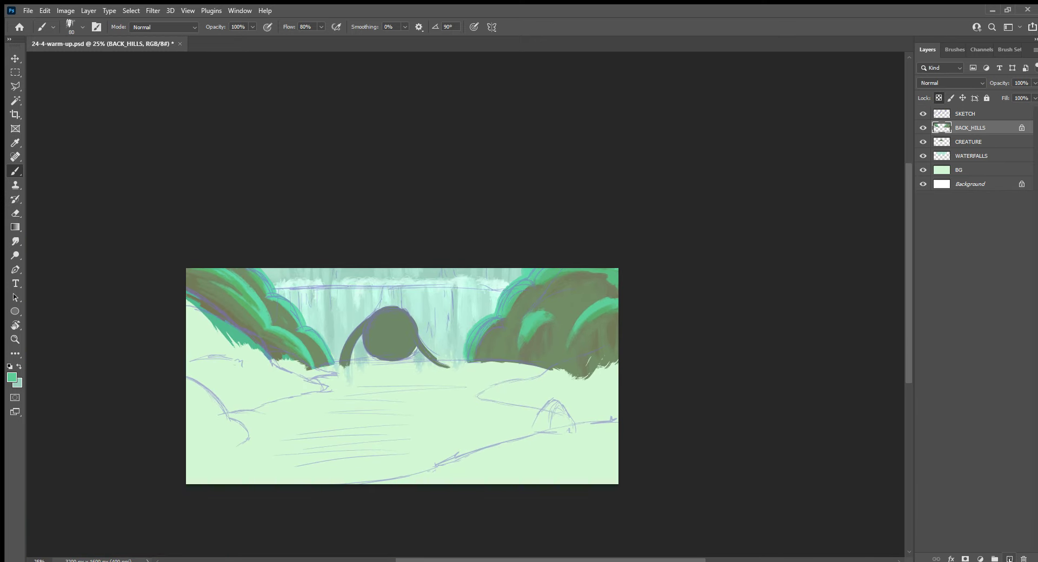
{"action": "left_click", "coordinate": [1009, 558]}
{"action": "double_click", "coordinate": [966, 129]}
{"action": "type", "text": "MIDDLE_HILL"}
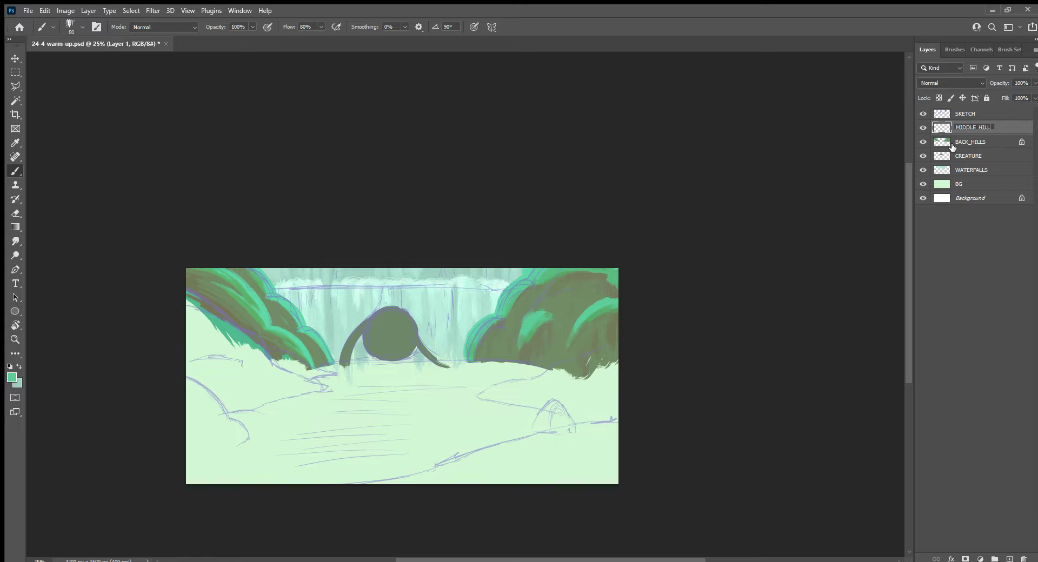
{"action": "type", "text": "r"}
{"action": "key", "text": "Return"}
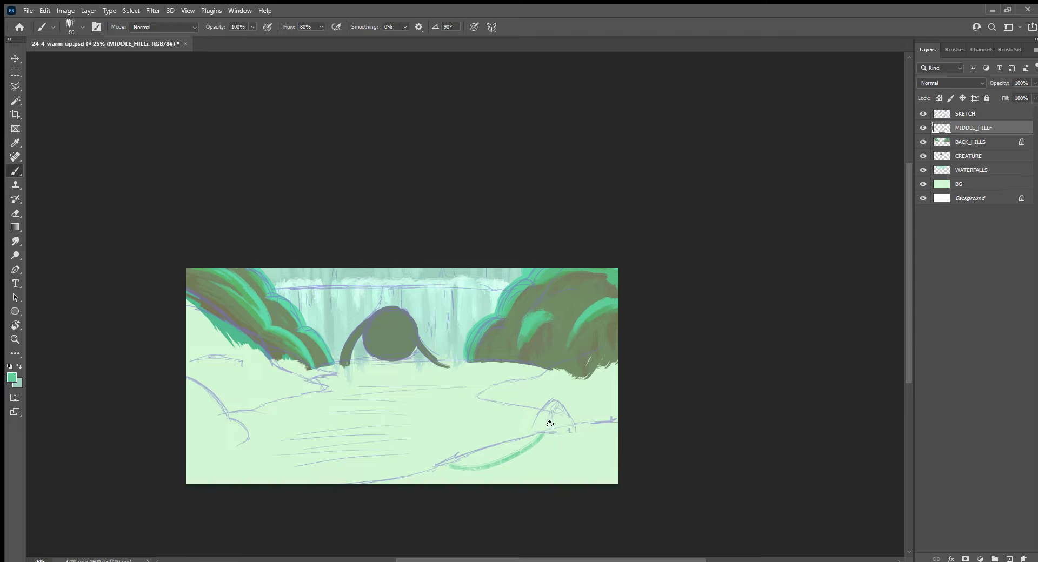
Rotate the view, zoom to 50%, and paint the middle hill's dark green outline and lower edge
{"action": "key", "text": "r"}
{"action": "left_click_drag", "start_coordinate": [401, 477], "coordinate": [549, 334]}
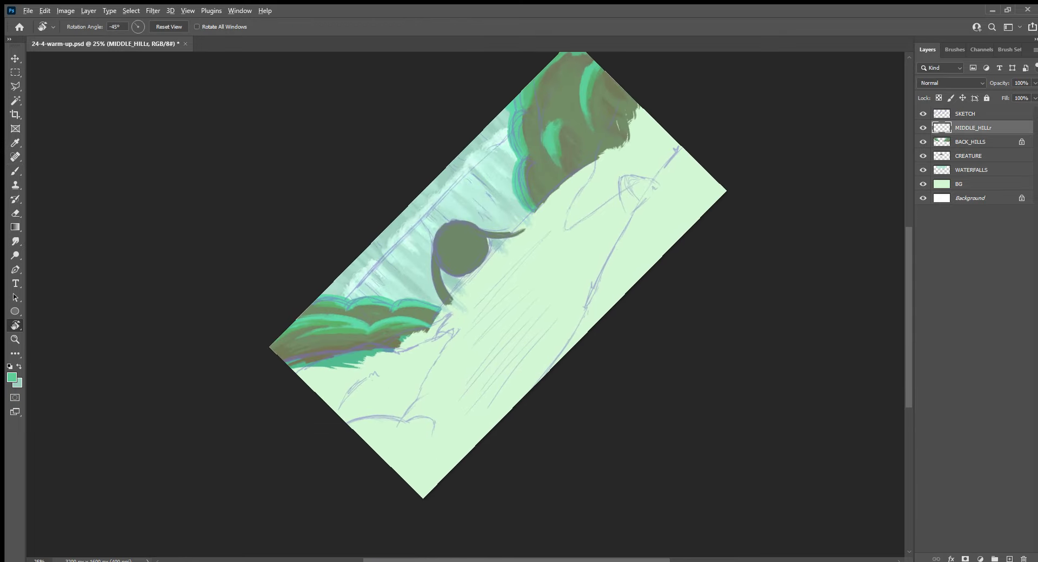
{"action": "key", "text": "b"}
{"action": "mouse_move", "coordinate": [500, 458]}
{"action": "left_mouse_down"}
{"action": "mouse_move", "coordinate": [531, 472]}
{"action": "mouse_move", "coordinate": [559, 422]}
{"action": "left_mouse_up"}
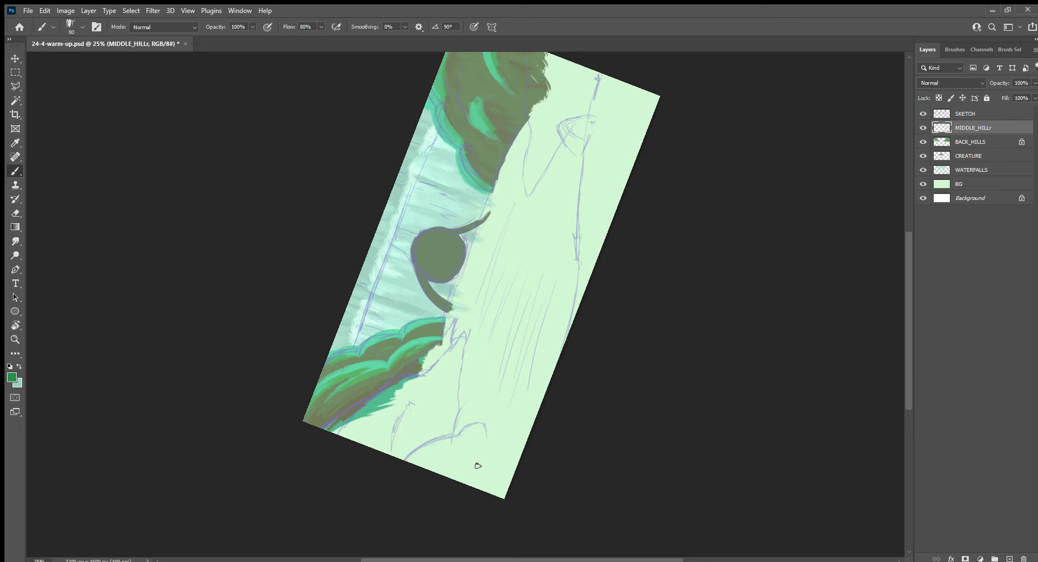
{"action": "mouse_move", "coordinate": [478, 465]}
{"action": "left_mouse_down"}
{"action": "mouse_move", "coordinate": [504, 463]}
{"action": "mouse_move", "coordinate": [483, 423]}
{"action": "mouse_move", "coordinate": [450, 440]}
{"action": "mouse_move", "coordinate": [437, 469]}
{"action": "left_mouse_up"}
{"action": "key", "text": "ctrl+plus"}
{"action": "key", "text": "ctrl+plus"}
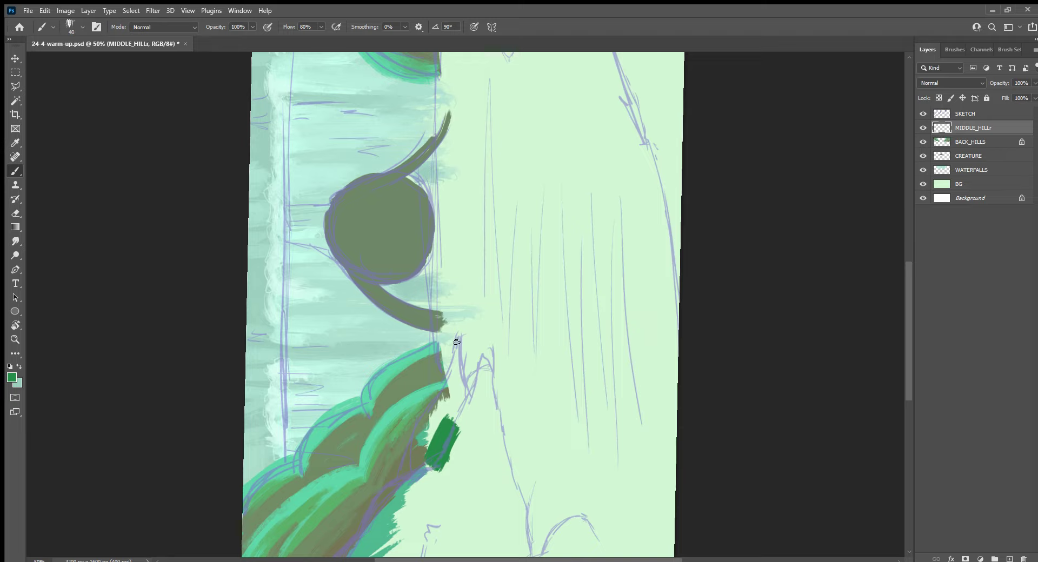
{"action": "mouse_move", "coordinate": [456, 341]}
{"action": "left_mouse_down"}
{"action": "mouse_move", "coordinate": [405, 475]}
{"action": "mouse_move", "coordinate": [427, 422]}
{"action": "mouse_move", "coordinate": [419, 470]}
{"action": "mouse_move", "coordinate": [449, 413]}
{"action": "left_mouse_up"}
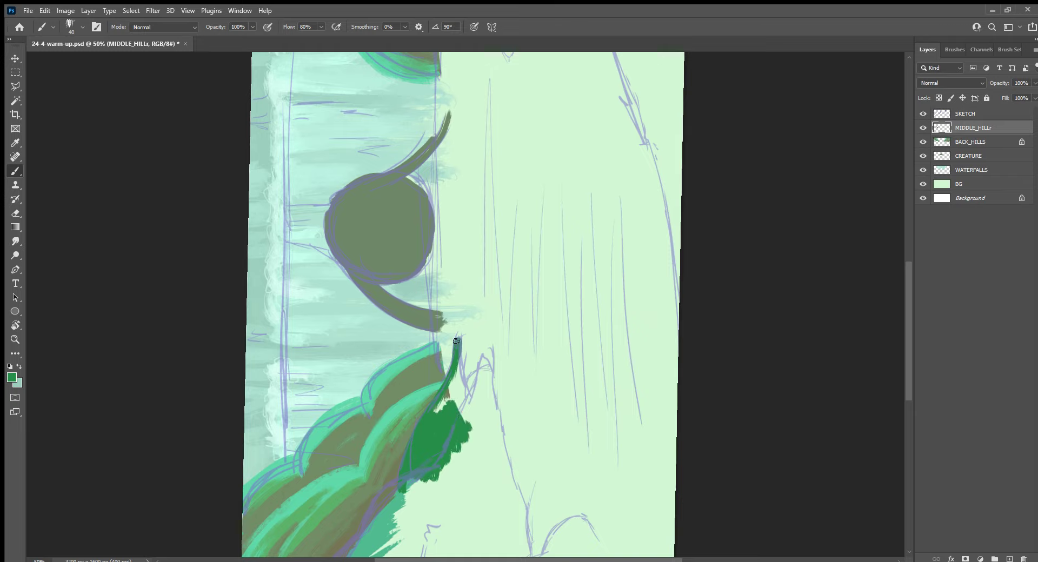
{"action": "mouse_move", "coordinate": [458, 339]}
{"action": "left_mouse_down"}
{"action": "mouse_move", "coordinate": [485, 427]}
{"action": "mouse_move", "coordinate": [450, 385]}
{"action": "left_mouse_up"}
{"action": "mouse_move", "coordinate": [426, 450]}
{"action": "left_mouse_down"}
{"action": "mouse_move", "coordinate": [521, 291]}
{"action": "mouse_move", "coordinate": [490, 325]}
{"action": "left_mouse_up"}
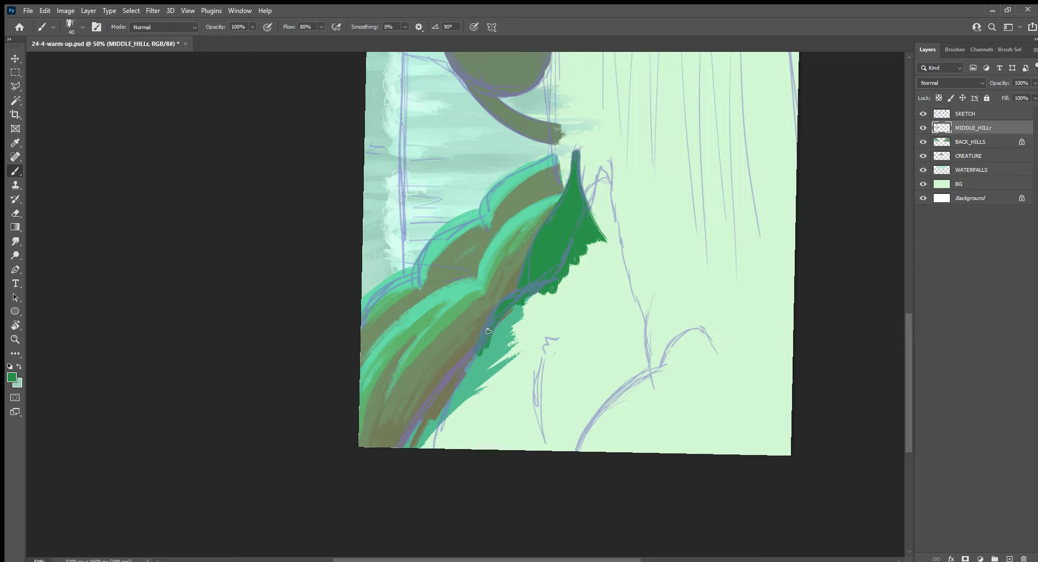
{"action": "left_click_drag", "start_coordinate": [430, 401], "coordinate": [487, 344]}
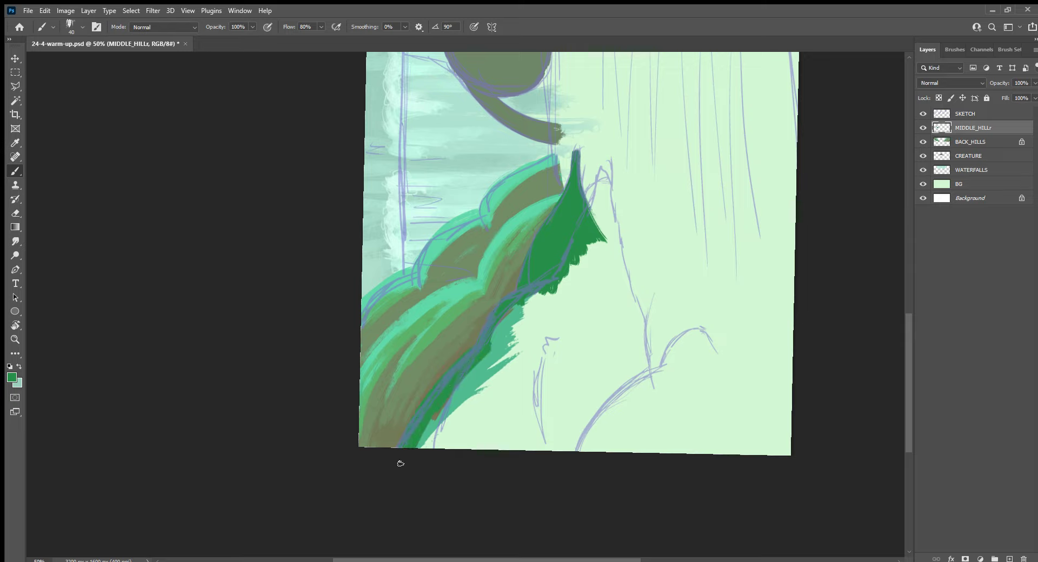
{"action": "left_click_drag", "start_coordinate": [480, 361], "coordinate": [513, 328]}
{"action": "mouse_move", "coordinate": [489, 373]}
{"action": "left_mouse_down"}
{"action": "mouse_move", "coordinate": [413, 456]}
{"action": "mouse_move", "coordinate": [491, 379]}
{"action": "mouse_move", "coordinate": [459, 446]}
{"action": "left_mouse_up"}
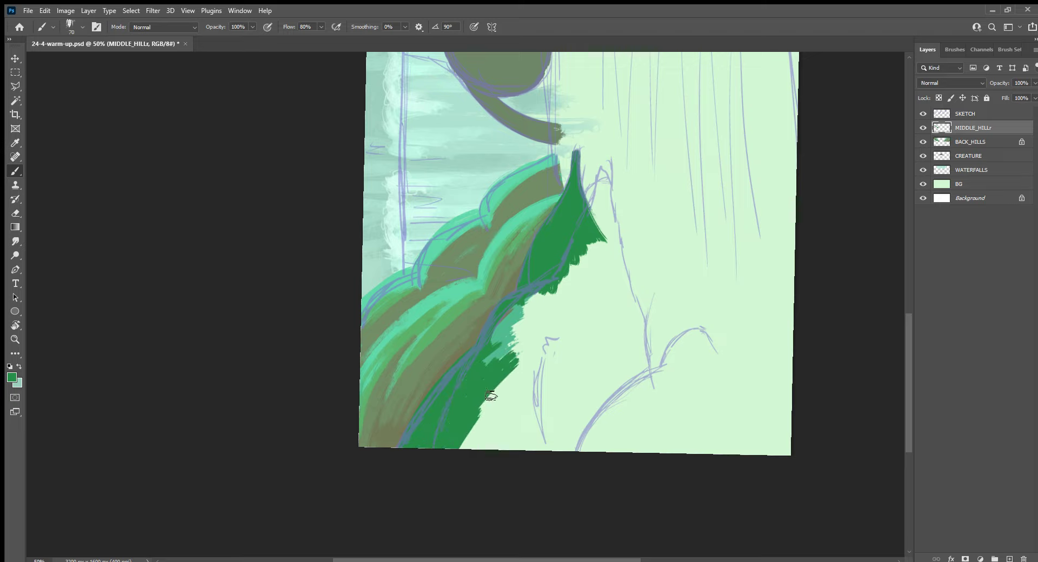
Fill the middle hill broadly with dark green, covering the light patch and notch
{"action": "key", "text": "bracketright"}
{"action": "key", "text": "bracketright"}
{"action": "key", "text": "bracketright"}
{"action": "mouse_move", "coordinate": [532, 354]}
{"action": "left_mouse_down"}
{"action": "mouse_move", "coordinate": [476, 487]}
{"action": "mouse_move", "coordinate": [540, 394]}
{"action": "mouse_move", "coordinate": [537, 436]}
{"action": "mouse_move", "coordinate": [590, 400]}
{"action": "mouse_move", "coordinate": [595, 432]}
{"action": "mouse_move", "coordinate": [621, 427]}
{"action": "mouse_move", "coordinate": [607, 378]}
{"action": "mouse_move", "coordinate": [614, 348]}
{"action": "left_mouse_up"}
{"action": "key", "text": "bracketleft"}
{"action": "key", "text": "bracketleft"}
{"action": "key", "text": "bracketleft"}
{"action": "key", "text": "bracketleft"}
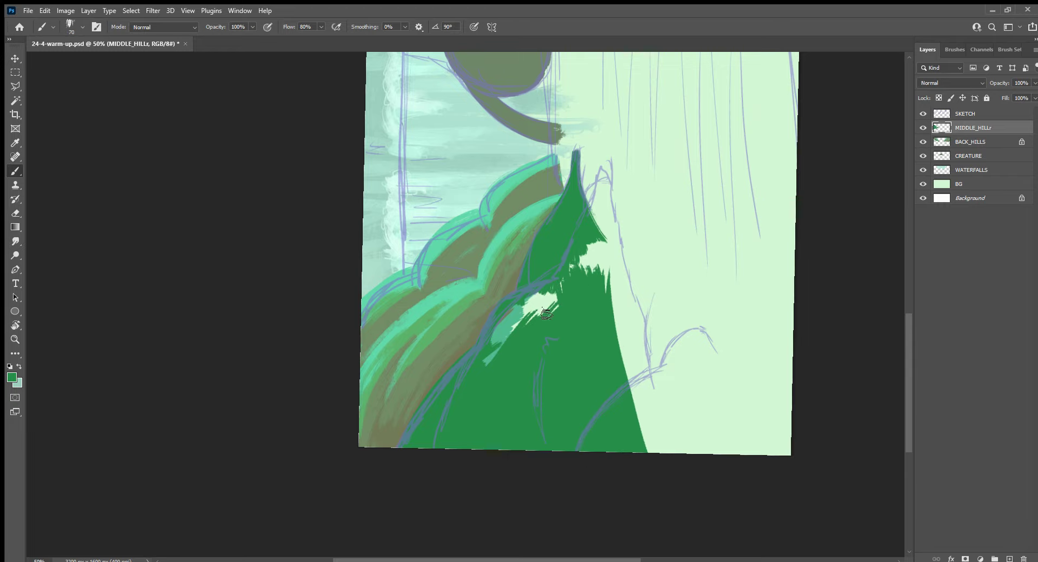
{"action": "mouse_move", "coordinate": [551, 302]}
{"action": "left_mouse_down"}
{"action": "mouse_move", "coordinate": [489, 359]}
{"action": "mouse_move", "coordinate": [535, 302]}
{"action": "mouse_move", "coordinate": [496, 339]}
{"action": "left_mouse_up"}
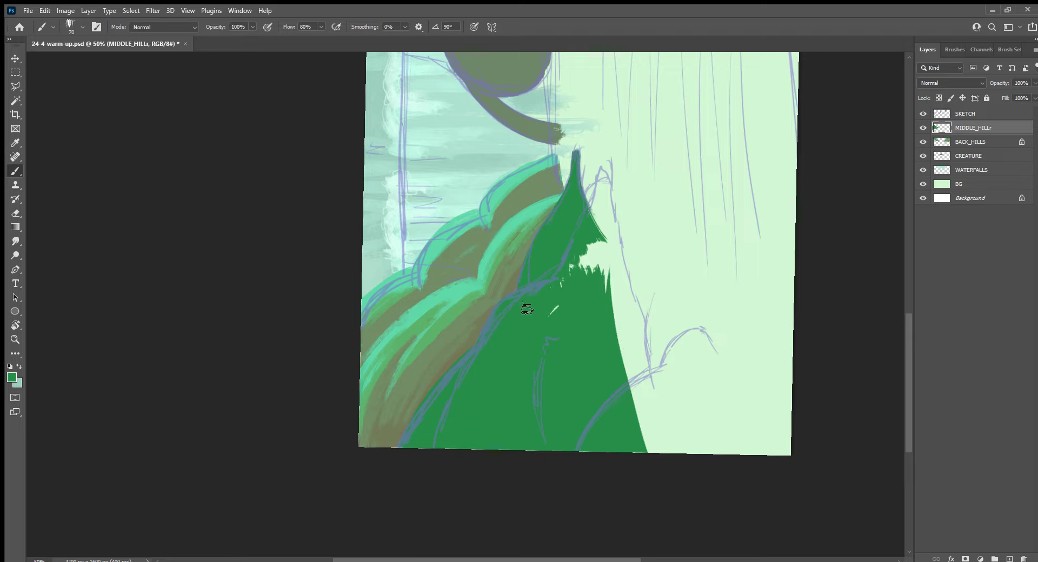
{"action": "left_click_drag", "start_coordinate": [574, 268], "coordinate": [599, 241]}
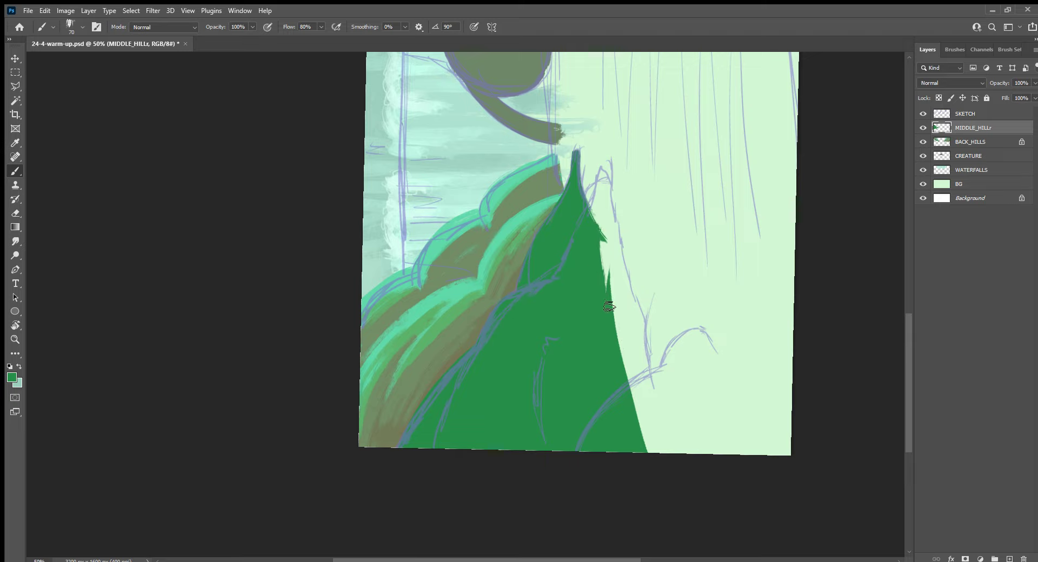
{"action": "key", "text": "bracketleft"}
{"action": "key", "text": "bracketleft"}
Clean up the hill's jagged edge, extend its right edge down, and lengthen the spike's tip
{"action": "mouse_move", "coordinate": [615, 311]}
{"action": "left_mouse_down"}
{"action": "mouse_move", "coordinate": [598, 243]}
{"action": "mouse_move", "coordinate": [616, 300]}
{"action": "mouse_move", "coordinate": [609, 225]}
{"action": "mouse_move", "coordinate": [642, 324]}
{"action": "mouse_move", "coordinate": [642, 368]}
{"action": "mouse_move", "coordinate": [654, 385]}
{"action": "mouse_move", "coordinate": [627, 306]}
{"action": "mouse_move", "coordinate": [648, 427]}
{"action": "left_mouse_up"}
{"action": "key", "text": "bracketright"}
{"action": "key", "text": "bracketright"}
{"action": "key", "text": "bracketright"}
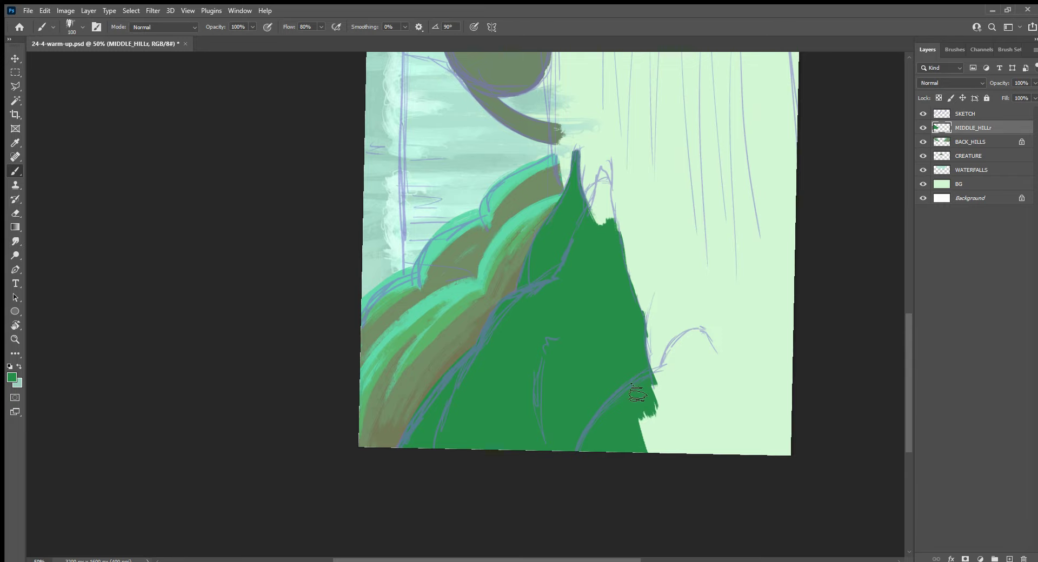
{"action": "mouse_move", "coordinate": [599, 249]}
{"action": "left_mouse_down"}
{"action": "mouse_move", "coordinate": [502, 409]}
{"action": "mouse_move", "coordinate": [504, 336]}
{"action": "mouse_move", "coordinate": [518, 395]}
{"action": "left_mouse_up"}
{"action": "key", "text": "bracketleft"}
{"action": "key", "text": "bracketleft"}
{"action": "key", "text": "bracketleft"}
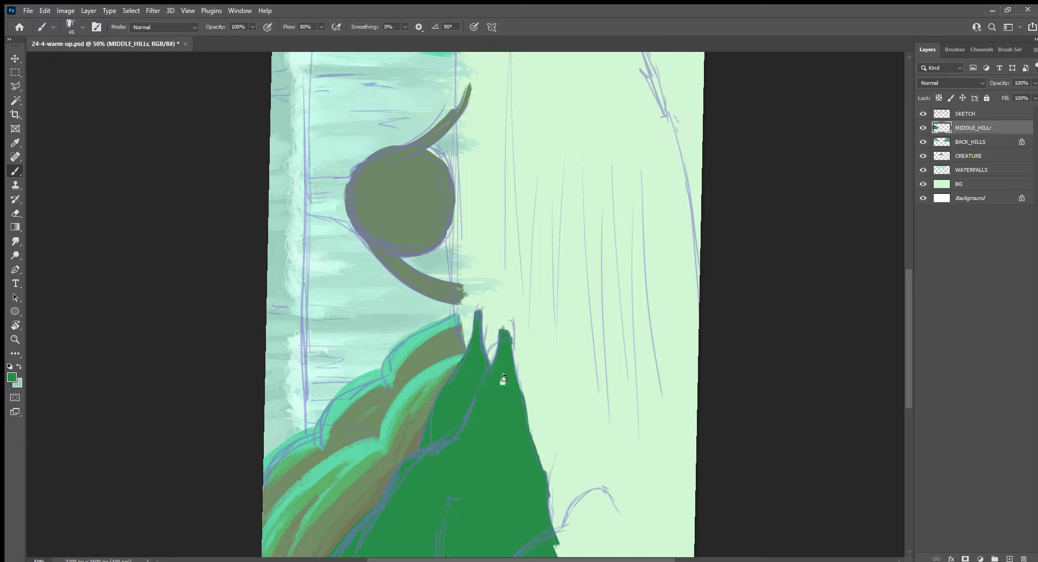
{"action": "left_click_drag", "start_coordinate": [506, 311], "coordinate": [504, 328]}
{"action": "left_click_drag", "start_coordinate": [666, 457], "coordinate": [582, 247]}
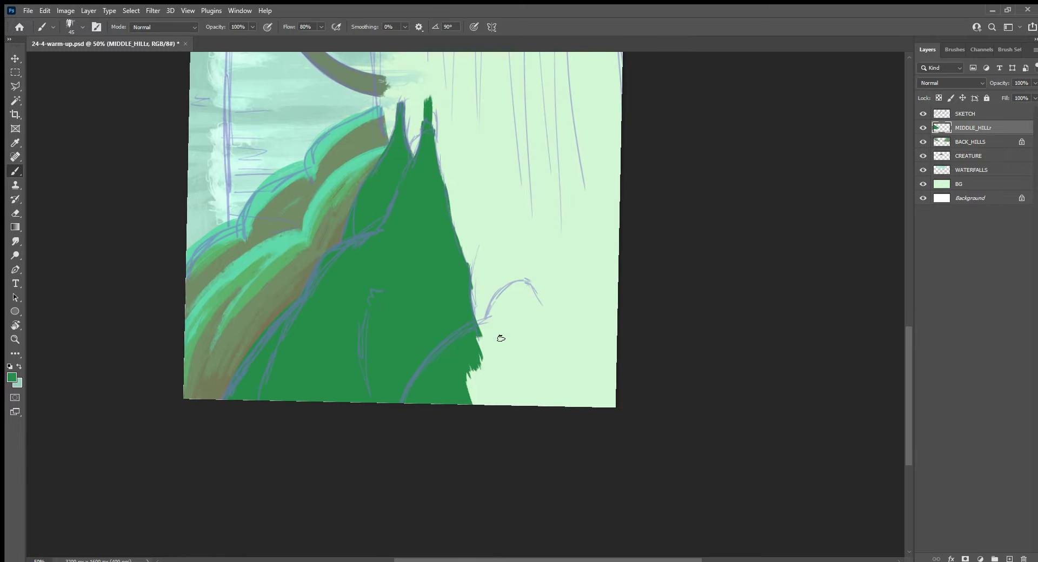
Rotate the view and draw a curved dark green outline from the hill to the canvas edge
{"action": "key", "text": "r"}
{"action": "mouse_move", "coordinate": [472, 459]}
{"action": "left_mouse_down"}
{"action": "mouse_move", "coordinate": [569, 432]}
{"action": "mouse_move", "coordinate": [579, 410]}
{"action": "left_mouse_up"}
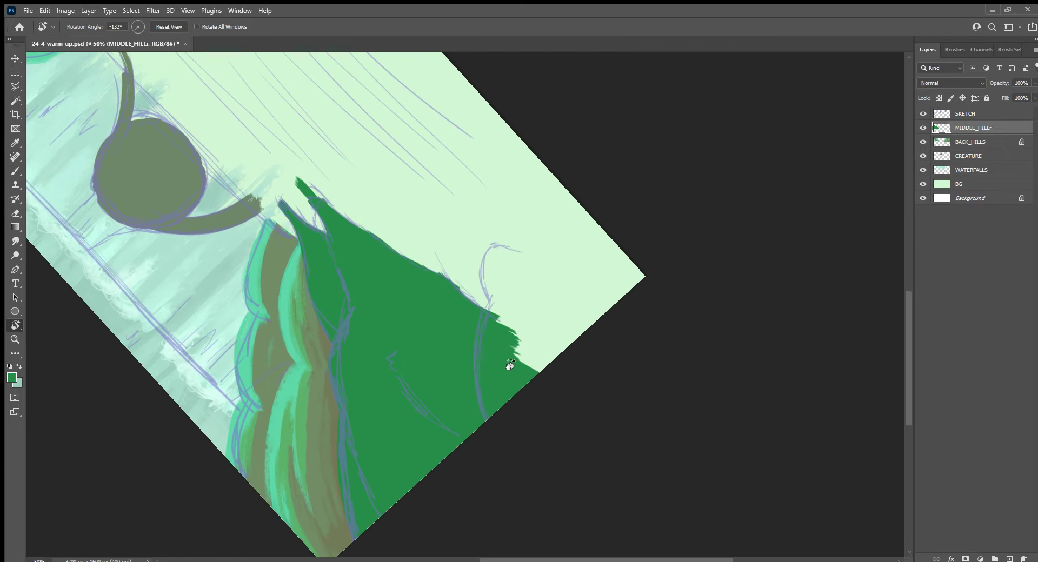
{"action": "key", "text": "b"}
{"action": "left_click_drag", "start_coordinate": [518, 252], "coordinate": [690, 231]}
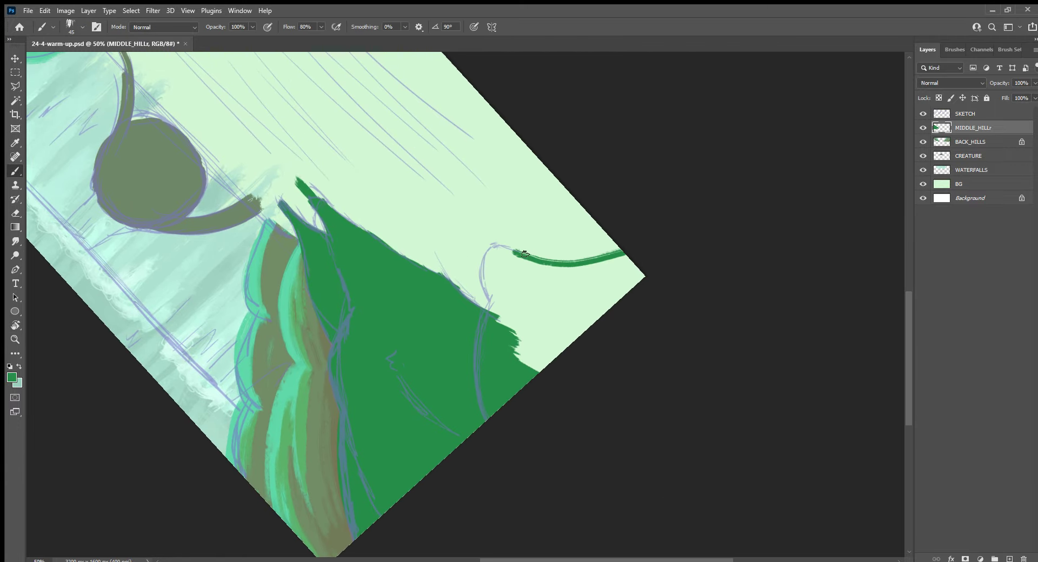
{"action": "mouse_move", "coordinate": [525, 254]}
{"action": "left_mouse_down"}
{"action": "mouse_move", "coordinate": [482, 326]}
{"action": "mouse_move", "coordinate": [498, 247]}
{"action": "left_mouse_up"}
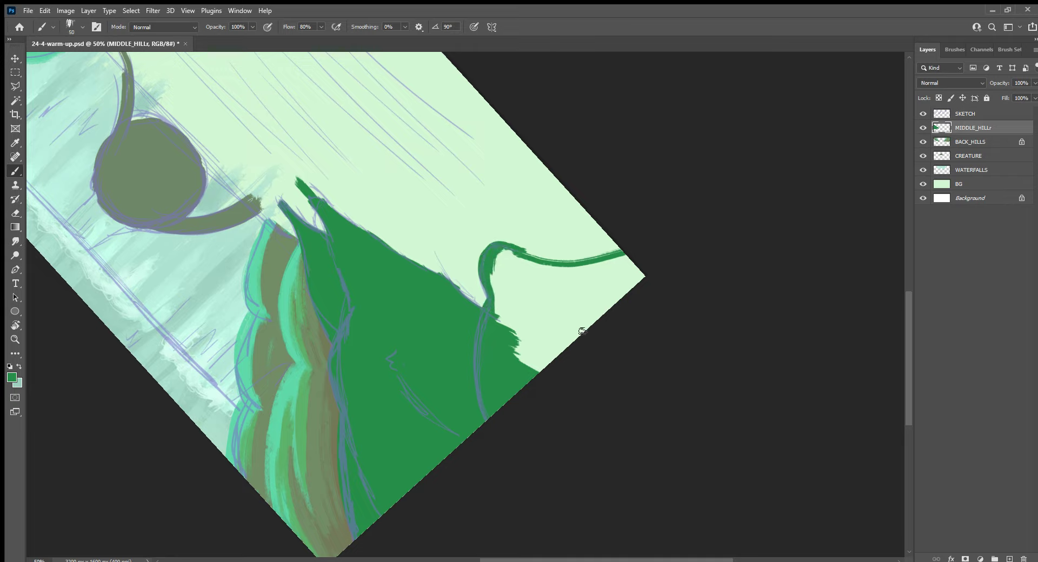
Fill the canvas corner and the light strip under the curve with dark green
{"action": "key", "text": "bracketright"}
{"action": "key", "text": "bracketright"}
{"action": "key", "text": "bracketright"}
{"action": "mouse_move", "coordinate": [602, 324]}
{"action": "left_mouse_down"}
{"action": "mouse_move", "coordinate": [653, 289]}
{"action": "mouse_move", "coordinate": [546, 359]}
{"action": "mouse_move", "coordinate": [579, 302]}
{"action": "mouse_move", "coordinate": [533, 317]}
{"action": "mouse_move", "coordinate": [570, 299]}
{"action": "left_mouse_up"}
{"action": "key", "text": "bracketleft"}
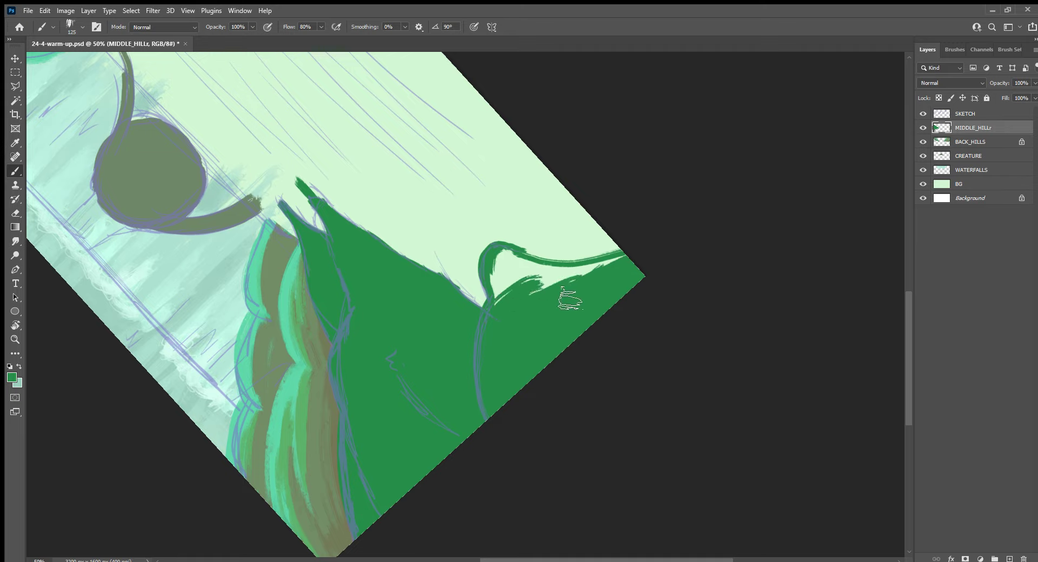
{"action": "mouse_move", "coordinate": [638, 265]}
{"action": "left_mouse_down"}
{"action": "mouse_move", "coordinate": [488, 313]}
{"action": "mouse_move", "coordinate": [532, 353]}
{"action": "left_mouse_up"}
{"action": "key", "text": "bracketleft"}
{"action": "key", "text": "bracketleft"}
{"action": "key", "text": "bracketleft"}
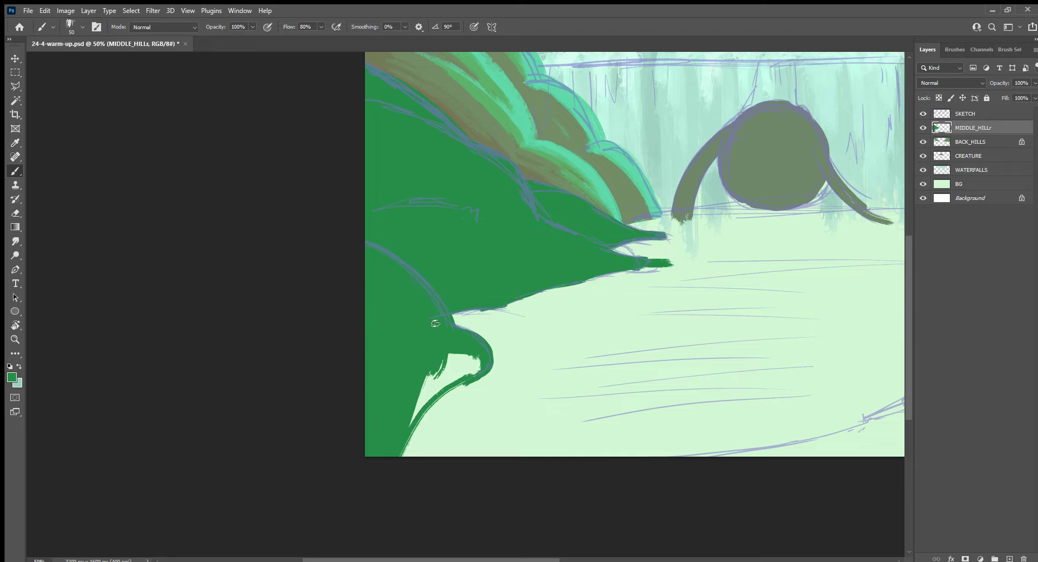
Fill the light notch in the left hill with dark green and tilt the view for the right hill
{"action": "mouse_move", "coordinate": [416, 384]}
{"action": "left_mouse_down"}
{"action": "mouse_move", "coordinate": [433, 387]}
{"action": "mouse_move", "coordinate": [405, 424]}
{"action": "mouse_move", "coordinate": [443, 381]}
{"action": "mouse_move", "coordinate": [469, 370]}
{"action": "mouse_move", "coordinate": [441, 368]}
{"action": "left_mouse_up"}
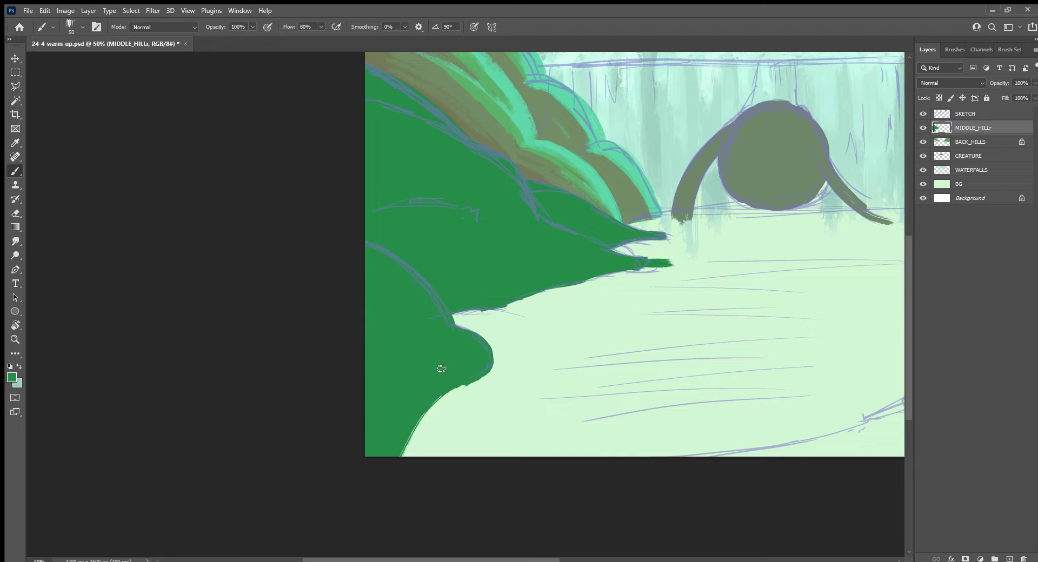
{"action": "mouse_move", "coordinate": [783, 282]}
{"action": "left_mouse_down"}
{"action": "mouse_move", "coordinate": [705, 253]}
{"action": "mouse_move", "coordinate": [284, 347]}
{"action": "left_mouse_up"}
{"action": "key", "text": "r"}
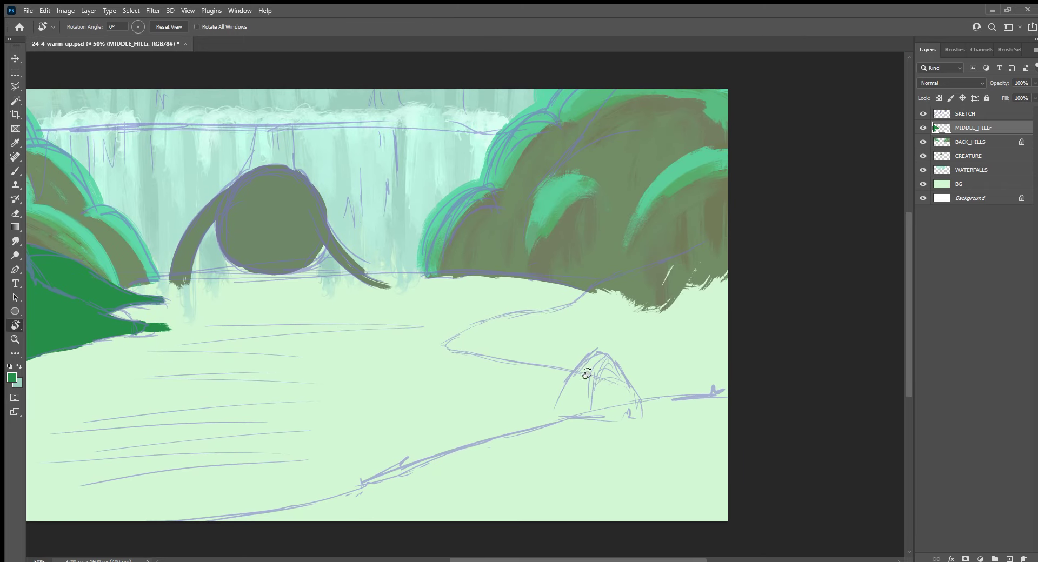
{"action": "mouse_move", "coordinate": [634, 296]}
{"action": "left_mouse_down"}
{"action": "mouse_move", "coordinate": [600, 243]}
{"action": "mouse_move", "coordinate": [587, 254]}
{"action": "mouse_move", "coordinate": [689, 168]}
{"action": "mouse_move", "coordinate": [584, 263]}
{"action": "left_mouse_up"}
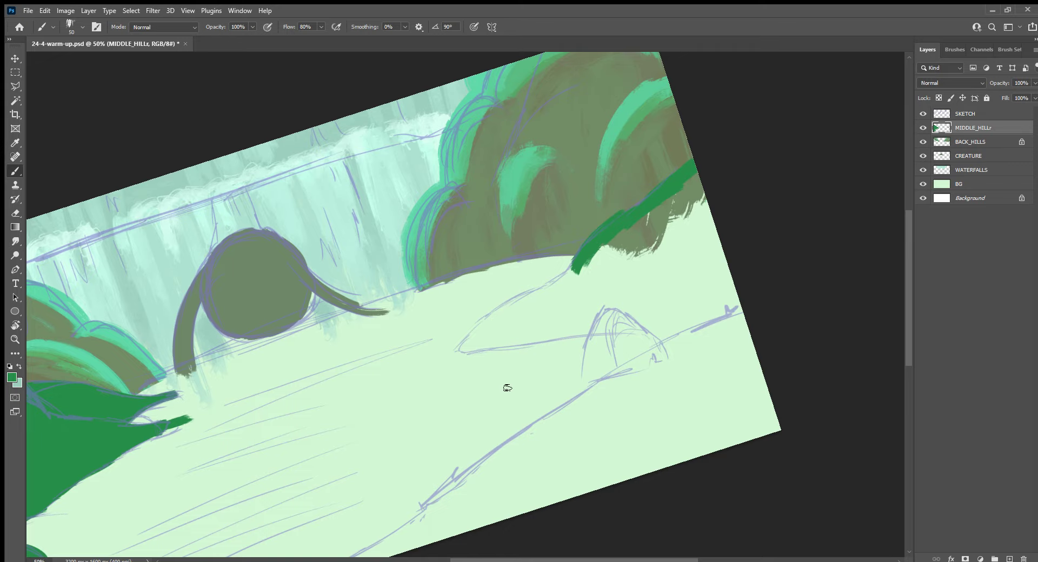
{"action": "left_click_drag", "start_coordinate": [507, 387], "coordinate": [528, 272]}
Outline the right front hill as a dark-green V reaching up to the canvas top
{"action": "mouse_move", "coordinate": [516, 186]}
{"action": "left_mouse_down"}
{"action": "mouse_move", "coordinate": [486, 300]}
{"action": "mouse_move", "coordinate": [496, 340]}
{"action": "mouse_move", "coordinate": [670, 112]}
{"action": "left_mouse_up"}
{"action": "left_click_drag", "start_coordinate": [521, 215], "coordinate": [496, 321]}
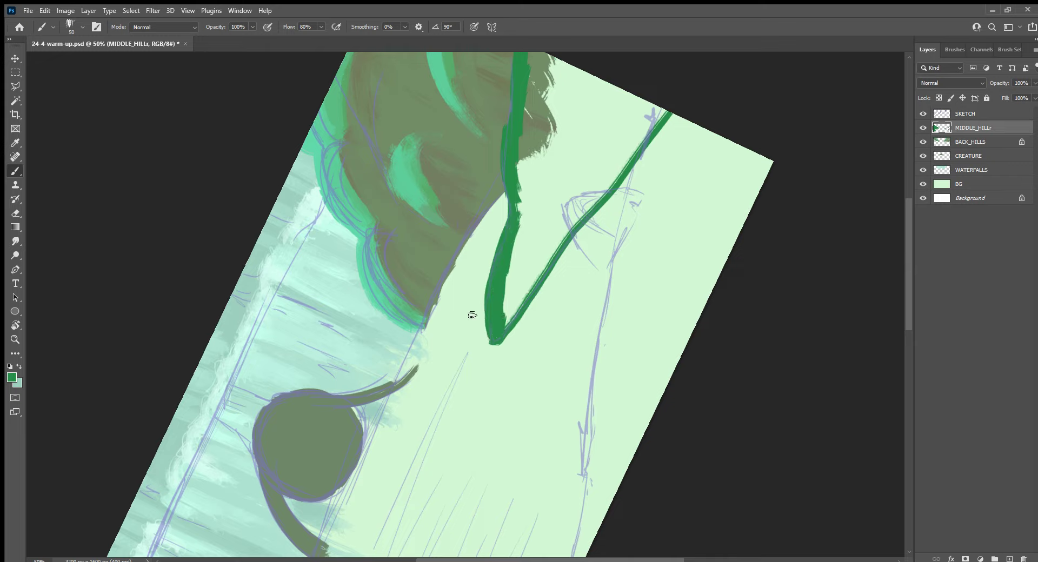
{"action": "mouse_move", "coordinate": [527, 213]}
{"action": "left_mouse_down"}
{"action": "mouse_move", "coordinate": [503, 305]}
{"action": "mouse_move", "coordinate": [627, 143]}
{"action": "mouse_move", "coordinate": [533, 260]}
{"action": "left_mouse_up"}
{"action": "mouse_move", "coordinate": [573, 225]}
{"action": "left_mouse_down"}
{"action": "mouse_move", "coordinate": [629, 162]}
{"action": "mouse_move", "coordinate": [559, 249]}
{"action": "left_mouse_up"}
{"action": "mouse_move", "coordinate": [622, 154]}
{"action": "left_mouse_down"}
{"action": "mouse_move", "coordinate": [668, 108]}
{"action": "mouse_move", "coordinate": [581, 189]}
{"action": "left_mouse_up"}
{"action": "left_click_drag", "start_coordinate": [574, 97], "coordinate": [519, 200]}
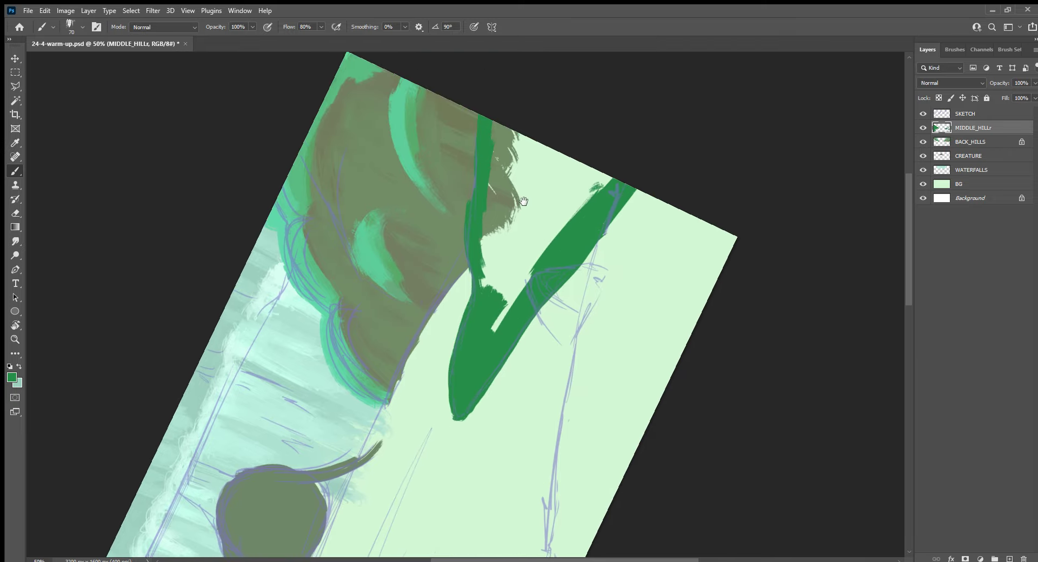
{"action": "mouse_move", "coordinate": [486, 142]}
{"action": "left_mouse_down"}
{"action": "mouse_move", "coordinate": [470, 308]}
{"action": "mouse_move", "coordinate": [495, 281]}
{"action": "left_mouse_up"}
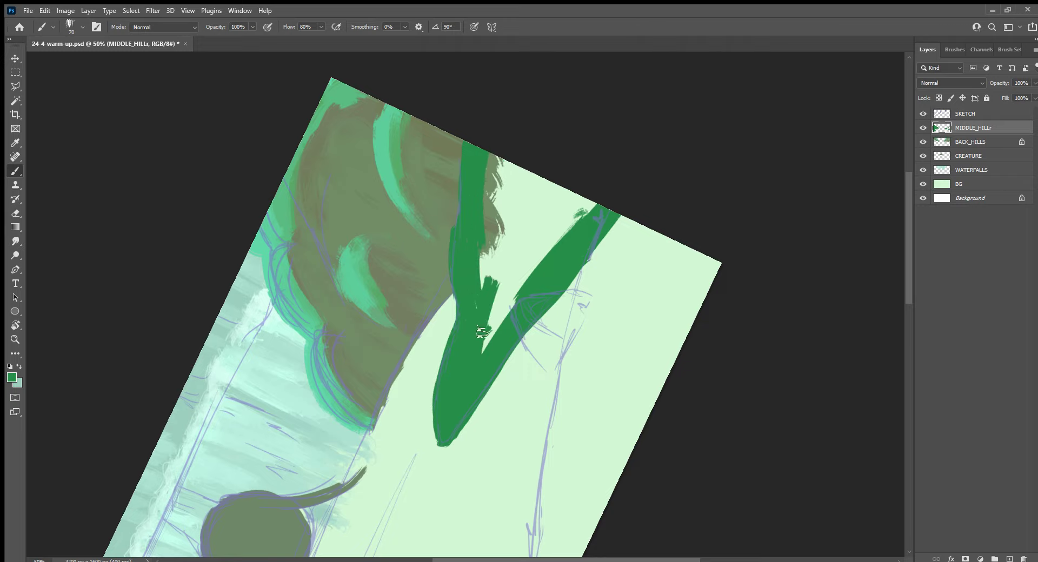
Fill the V solid dark green and push the hill's left edge over the brown
{"action": "left_click_drag", "start_coordinate": [492, 341], "coordinate": [557, 222]}
{"action": "mouse_move", "coordinate": [535, 285]}
{"action": "left_mouse_down"}
{"action": "mouse_move", "coordinate": [587, 201]}
{"action": "mouse_move", "coordinate": [495, 293]}
{"action": "left_mouse_up"}
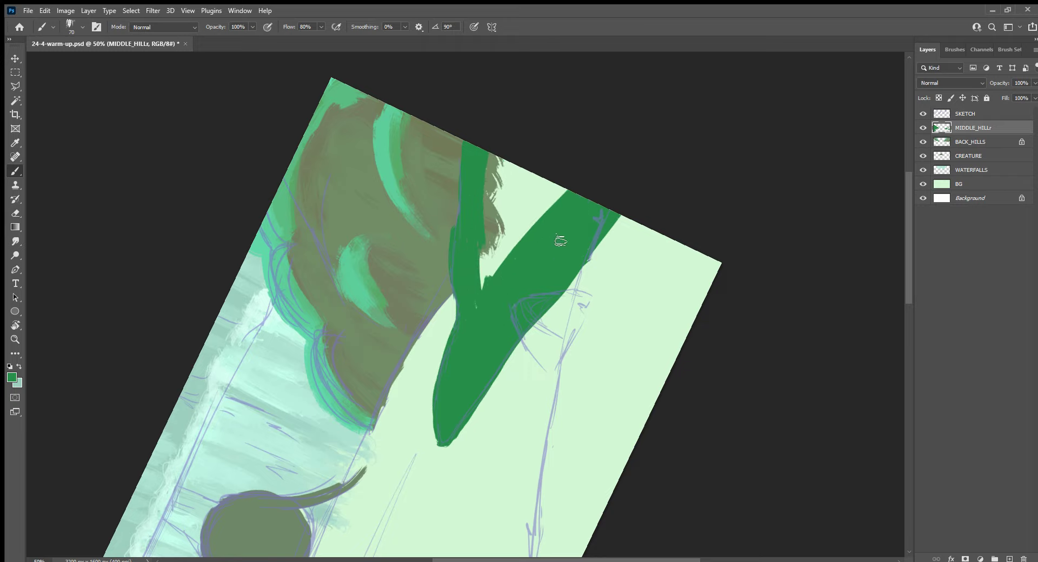
{"action": "mouse_move", "coordinate": [576, 197]}
{"action": "left_mouse_down"}
{"action": "mouse_move", "coordinate": [486, 281]}
{"action": "mouse_move", "coordinate": [560, 169]}
{"action": "mouse_move", "coordinate": [493, 234]}
{"action": "mouse_move", "coordinate": [535, 215]}
{"action": "left_mouse_up"}
{"action": "mouse_move", "coordinate": [505, 251]}
{"action": "left_mouse_down"}
{"action": "mouse_move", "coordinate": [526, 151]}
{"action": "mouse_move", "coordinate": [501, 157]}
{"action": "mouse_move", "coordinate": [475, 215]}
{"action": "left_mouse_up"}
{"action": "left_click_drag", "start_coordinate": [463, 157], "coordinate": [459, 177]}
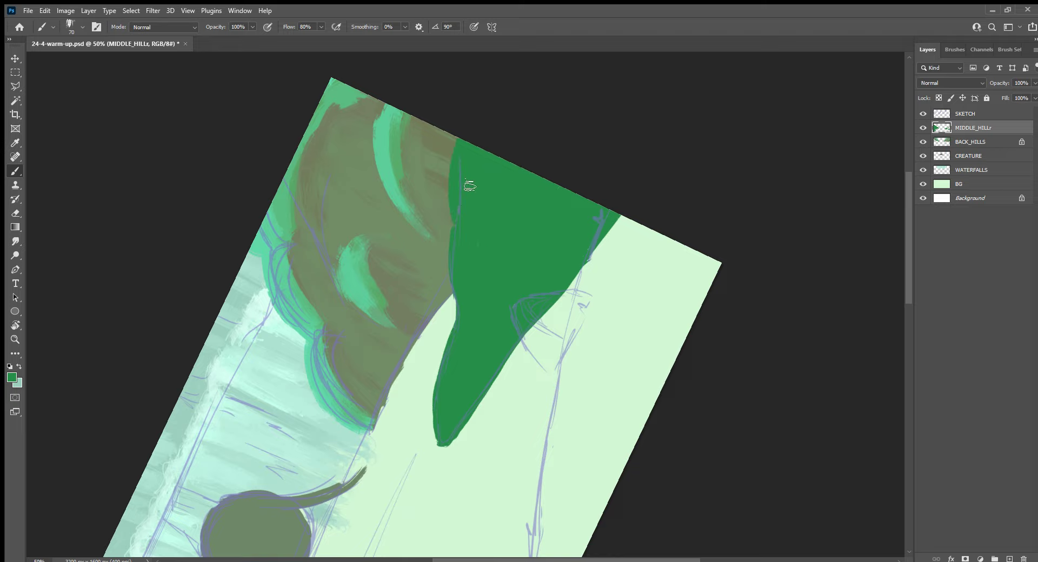
{"action": "left_click_drag", "start_coordinate": [454, 254], "coordinate": [441, 381]}
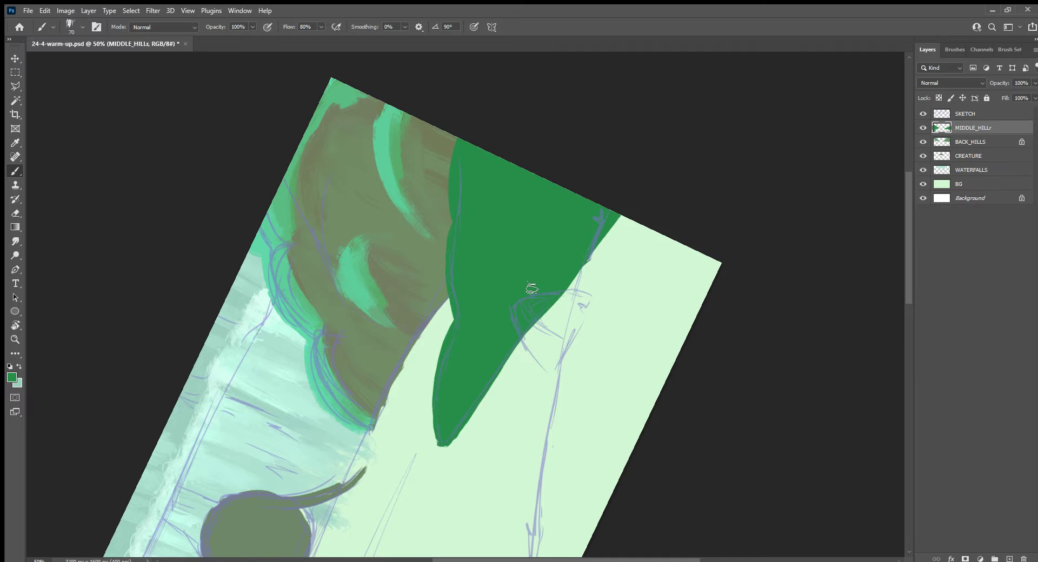
Save the painting and add a new layer named WATER above CREATURE
{"action": "key", "text": "Escape"}
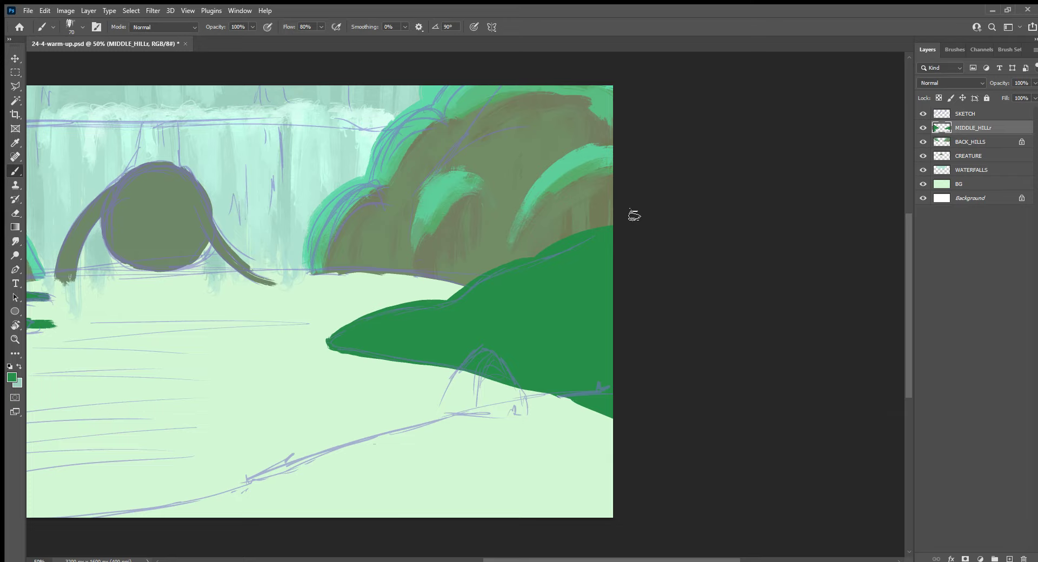
{"action": "key", "text": "ctrl+s"}
{"action": "left_click", "coordinate": [993, 156]}
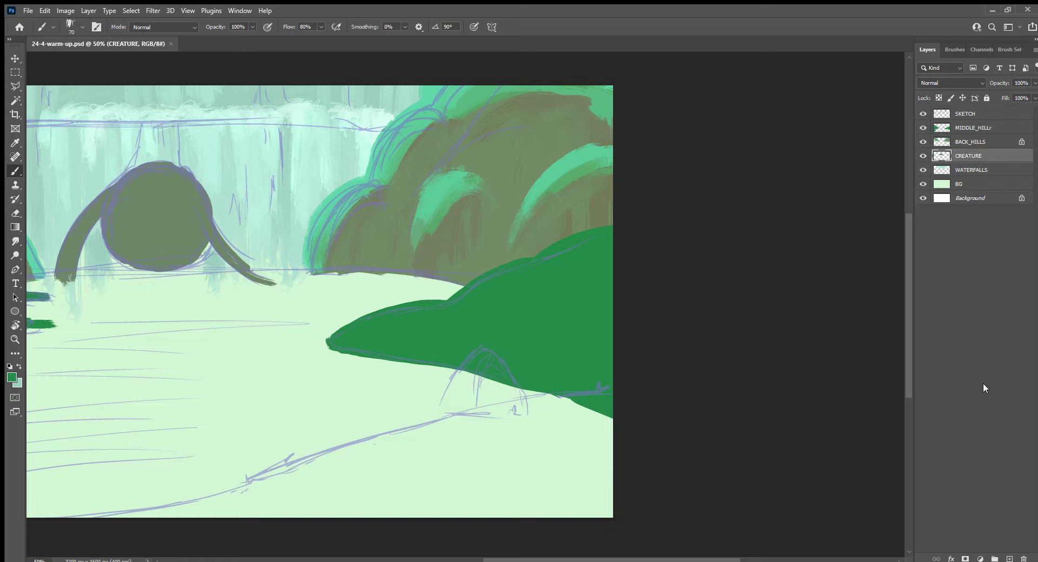
{"action": "left_click", "coordinate": [1009, 558]}
{"action": "double_click", "coordinate": [964, 156]}
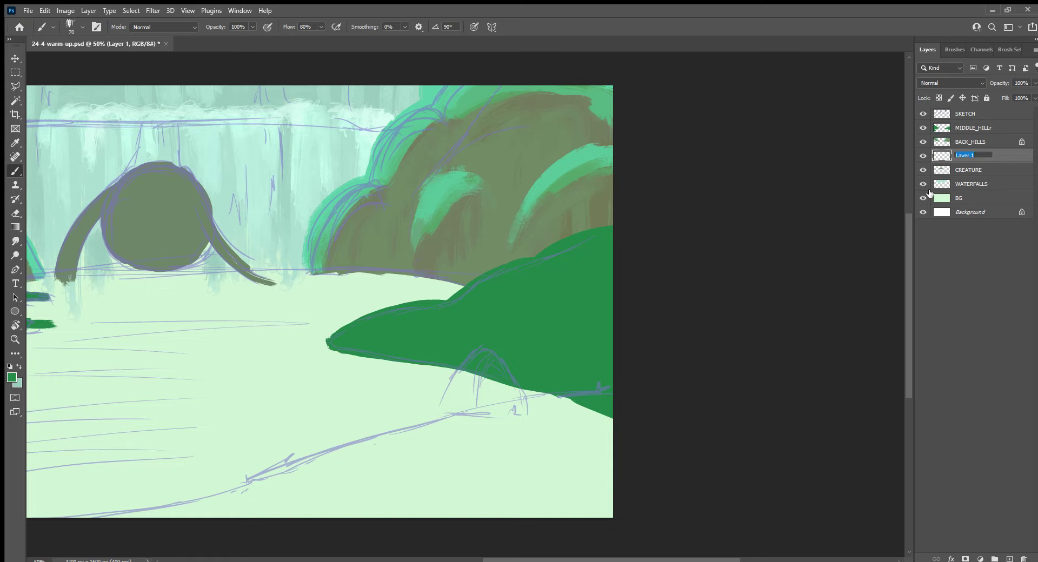
{"action": "type", "text": "wa"}
{"action": "type", "text": "ER"}
{"action": "key", "text": "Return"}
Keep WATER positioned above CREATURE and sample the light mint water colour
{"action": "left_click_drag", "start_coordinate": [991, 169], "coordinate": [991, 173]}
{"action": "left_click_drag", "start_coordinate": [413, 370], "coordinate": [653, 300]}
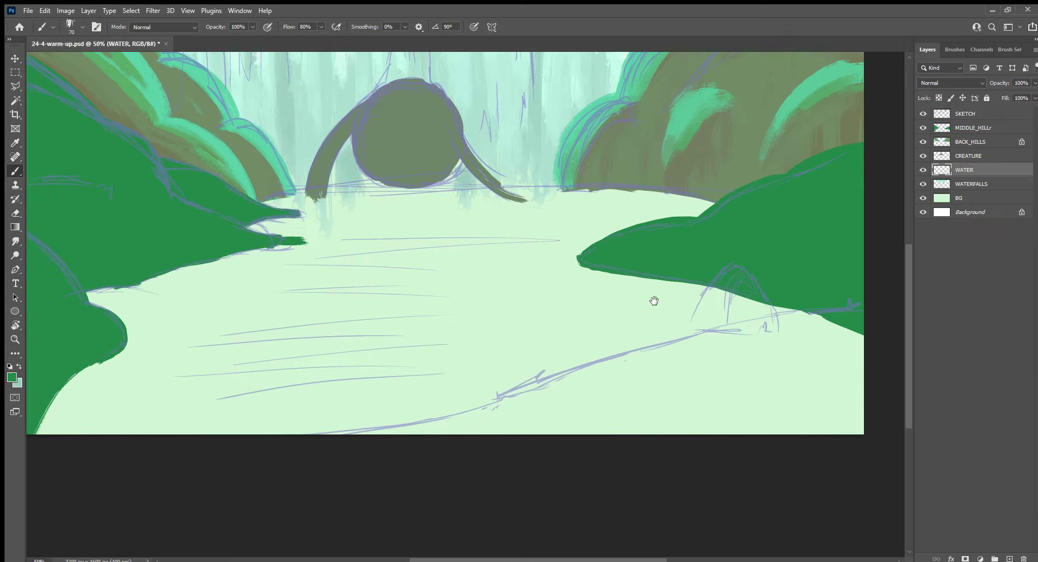
{"action": "key", "text": "r"}
{"action": "left_click_drag", "start_coordinate": [528, 435], "coordinate": [616, 426]}
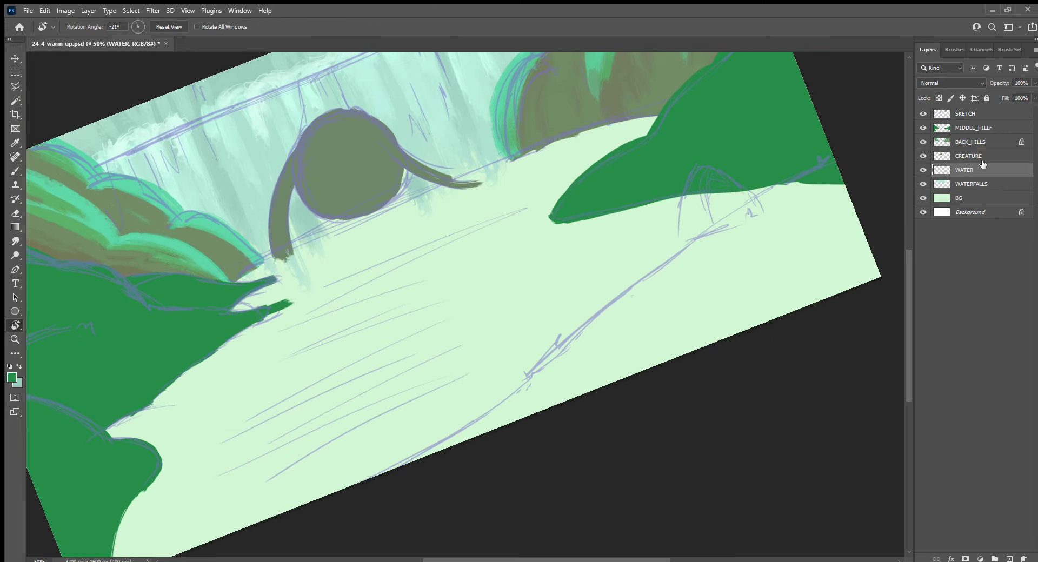
{"action": "left_click_drag", "start_coordinate": [981, 168], "coordinate": [993, 154]}
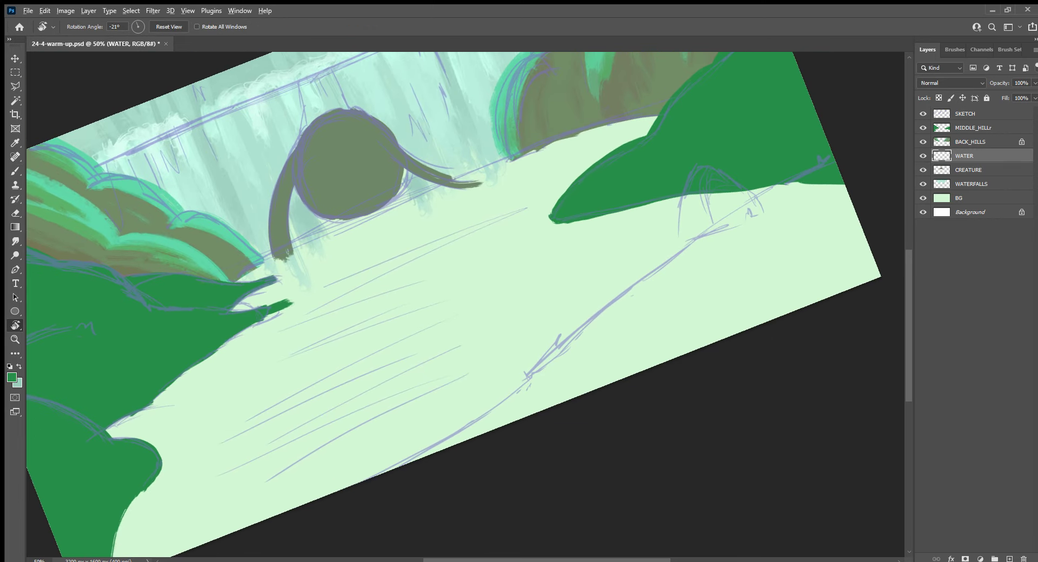
{"action": "key", "text": "b"}
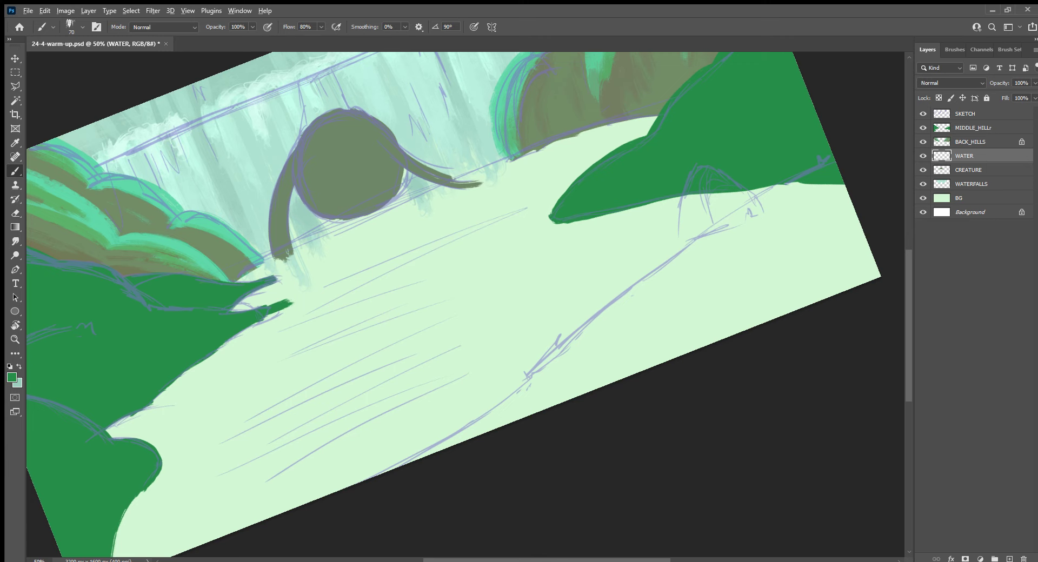
{"action": "left_click", "coordinate": [595, 270], "text": "alt"}
Paint mint over the creature's tail and a greener band along the hill's lower edge at brush size 90
{"action": "key", "text": "r"}
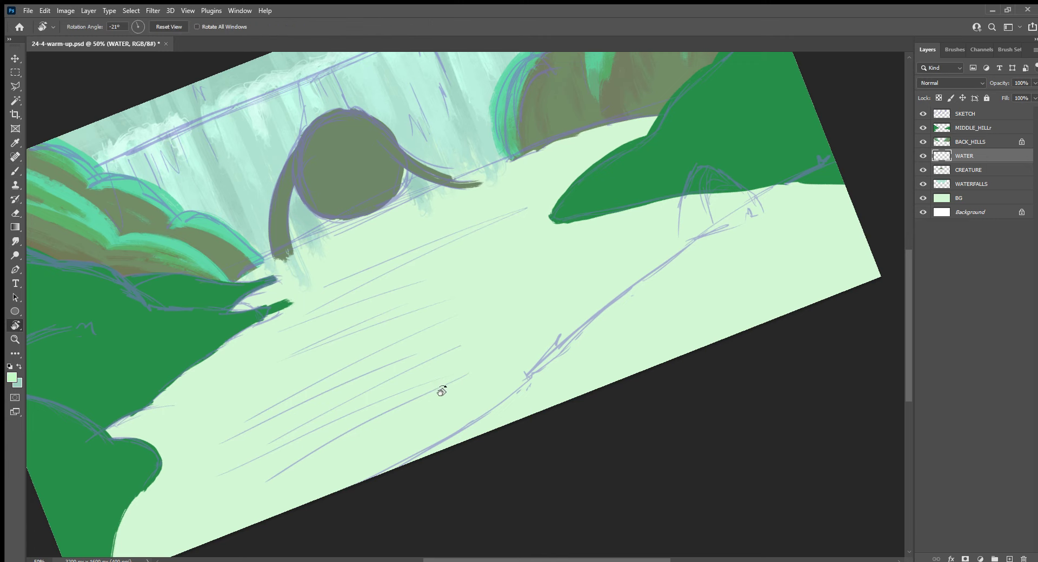
{"action": "mouse_move", "coordinate": [465, 398]}
{"action": "left_mouse_down"}
{"action": "mouse_move", "coordinate": [498, 389]}
{"action": "mouse_move", "coordinate": [427, 331]}
{"action": "left_mouse_up"}
{"action": "key", "text": "b"}
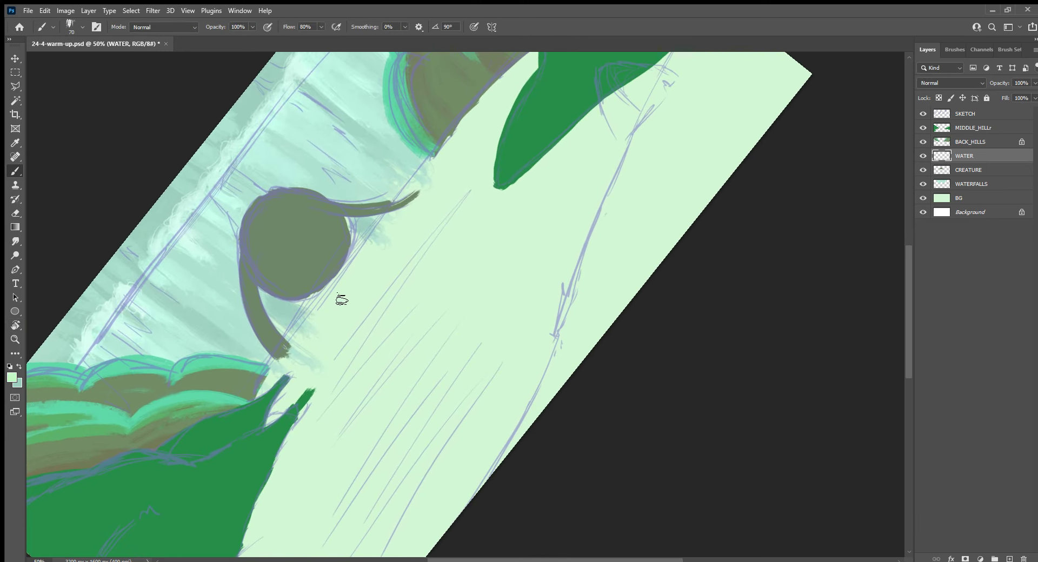
{"action": "left_click_drag", "start_coordinate": [312, 314], "coordinate": [276, 356]}
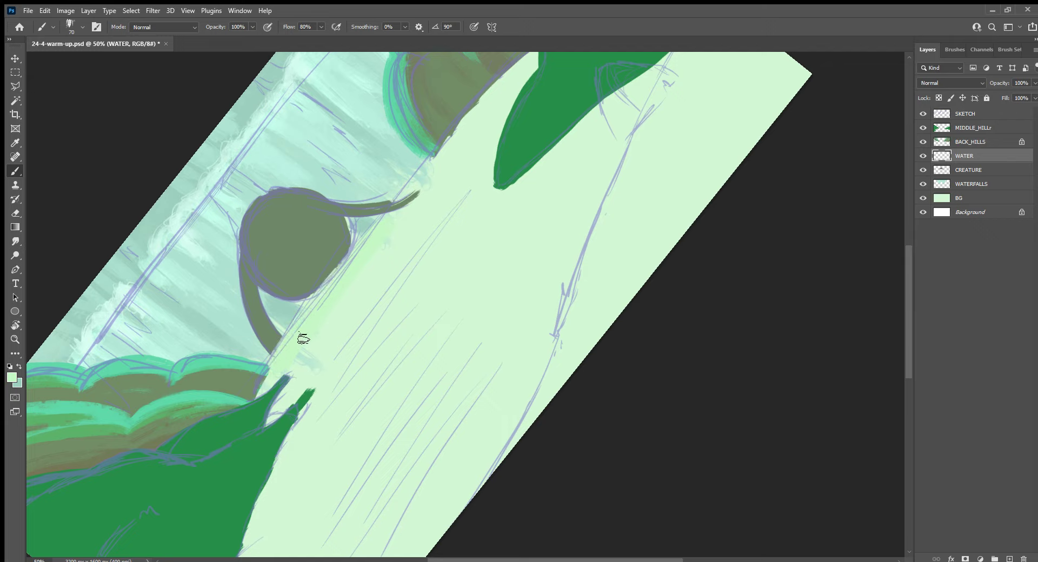
{"action": "left_click_drag", "start_coordinate": [388, 210], "coordinate": [420, 180]}
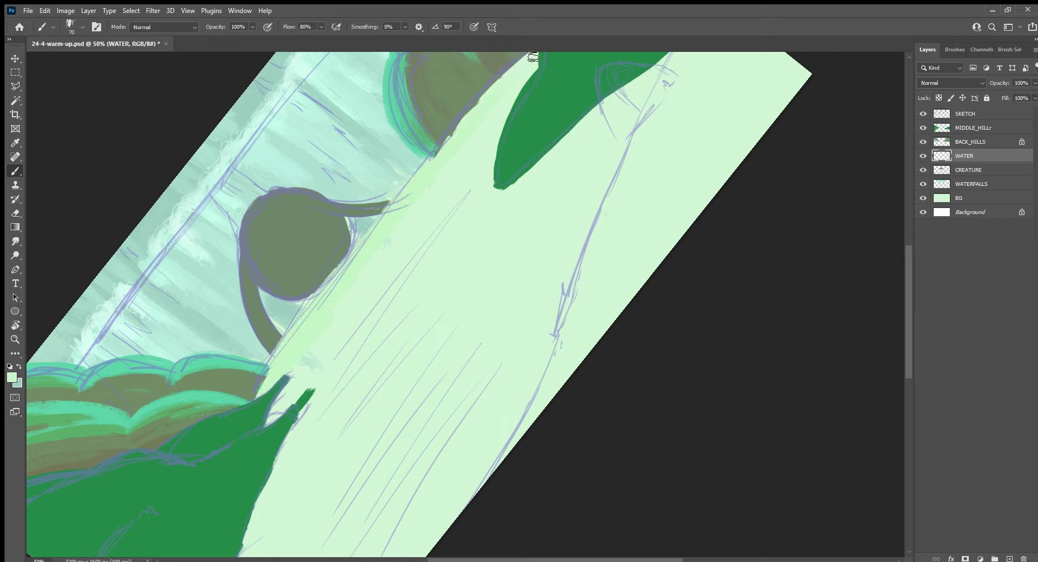
{"action": "left_click_drag", "start_coordinate": [489, 103], "coordinate": [466, 170]}
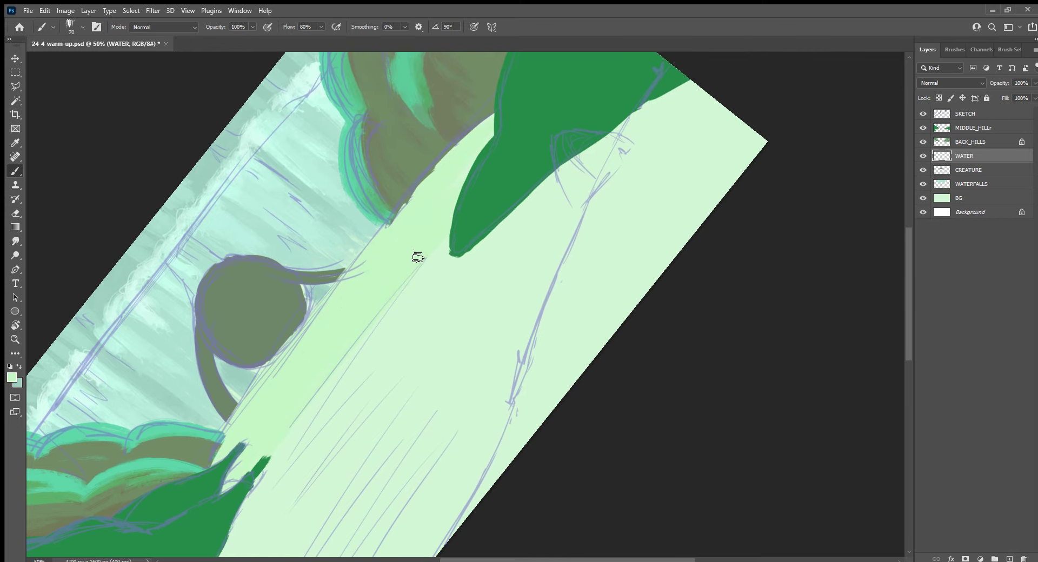
{"action": "key", "text": "bracketright"}
{"action": "key", "text": "bracketright"}
{"action": "left_click_drag", "start_coordinate": [441, 313], "coordinate": [632, 117]}
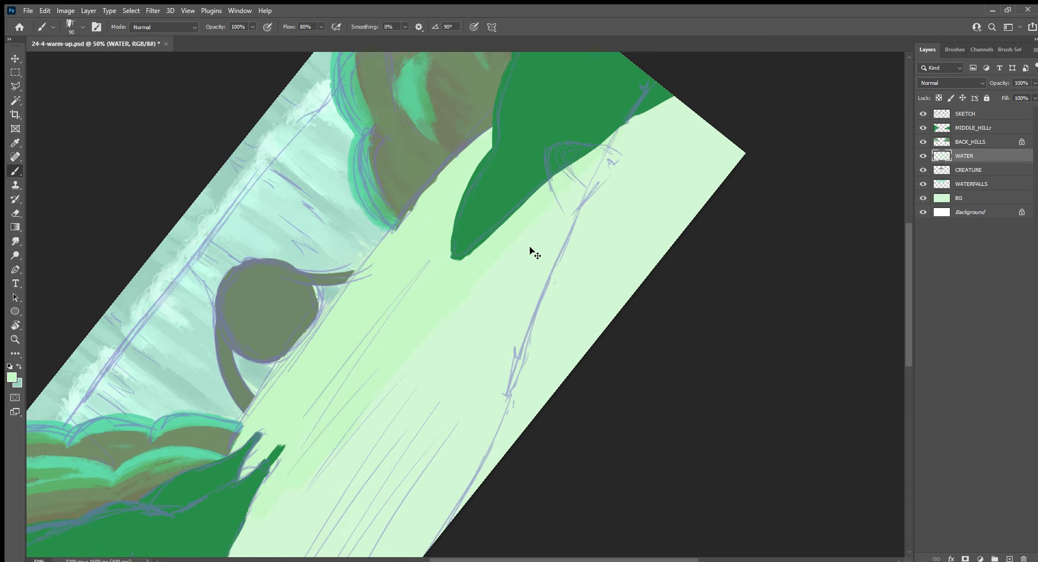
With a size-125 brush, line the water's lower-right edge with broad bright-green strokes
{"action": "key", "text": "ctrl+minus"}
{"action": "left_click_drag", "start_coordinate": [500, 470], "coordinate": [512, 387]}
{"action": "key", "text": "bracketright"}
{"action": "key", "text": "bracketright"}
{"action": "key", "text": "bracketright"}
{"action": "key", "text": "bracketright"}
{"action": "key", "text": "bracketright"}
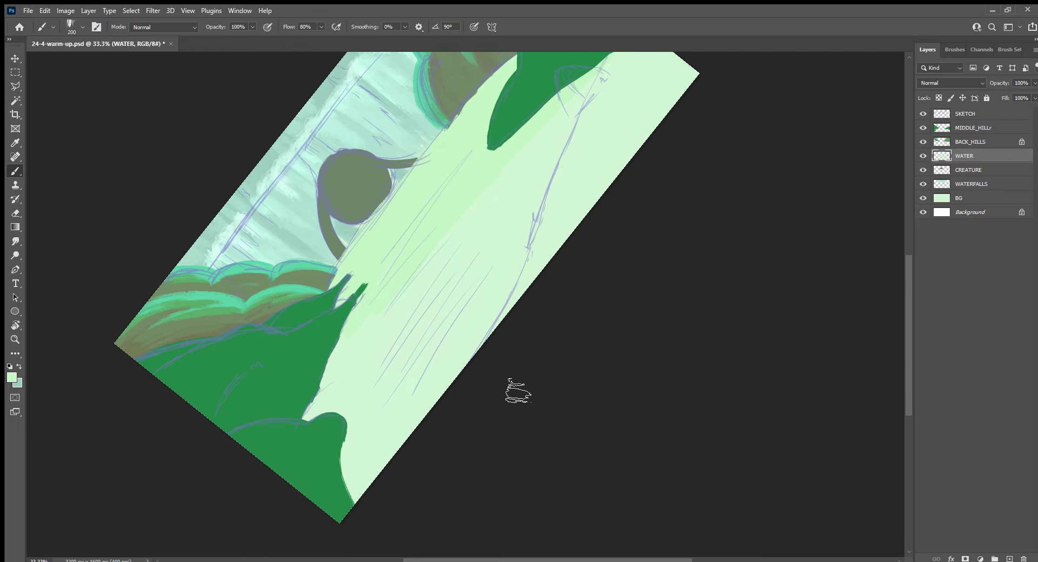
{"action": "left_click_drag", "start_coordinate": [530, 279], "coordinate": [533, 296]}
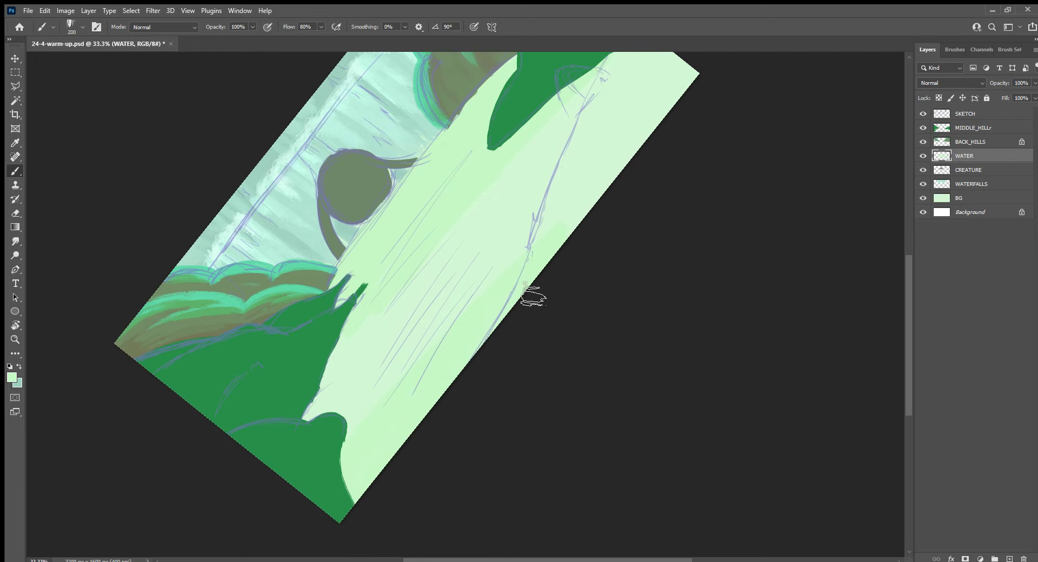
{"action": "mouse_move", "coordinate": [389, 393]}
{"action": "left_mouse_down"}
{"action": "mouse_move", "coordinate": [315, 434]}
{"action": "mouse_move", "coordinate": [282, 469]}
{"action": "mouse_move", "coordinate": [446, 300]}
{"action": "left_mouse_up"}
{"action": "left_click_drag", "start_coordinate": [508, 325], "coordinate": [433, 430]}
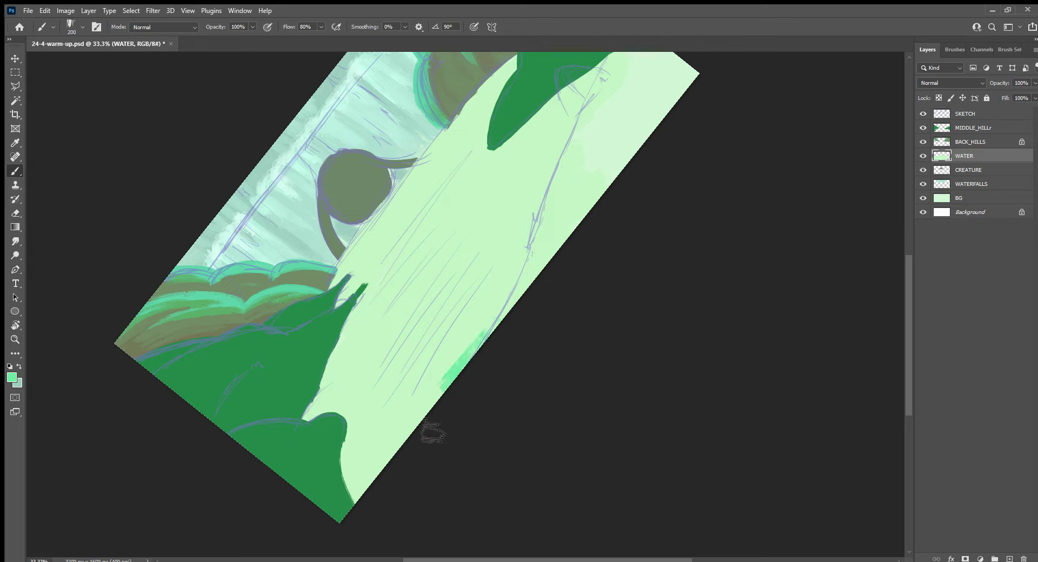
{"action": "left_click_drag", "start_coordinate": [449, 384], "coordinate": [352, 503]}
{"action": "left_click_drag", "start_coordinate": [464, 351], "coordinate": [348, 495]}
{"action": "left_click_drag", "start_coordinate": [518, 297], "coordinate": [349, 486]}
Extend a broad bright-green band over the lower water toward the top-right
{"action": "left_click_drag", "start_coordinate": [576, 258], "coordinate": [447, 352]}
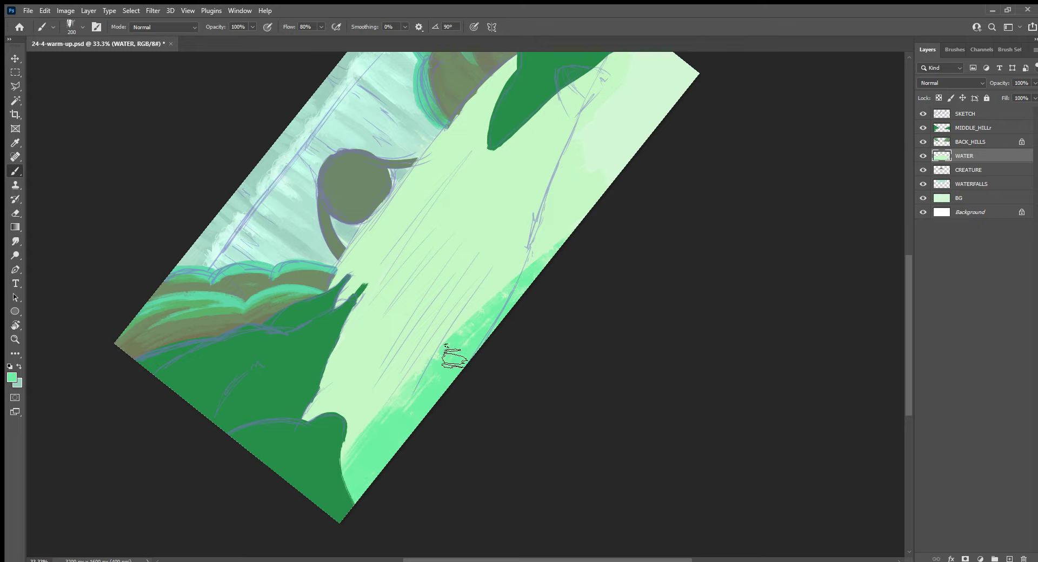
{"action": "left_click_drag", "start_coordinate": [530, 243], "coordinate": [342, 480]}
{"action": "mouse_move", "coordinate": [541, 227]}
{"action": "left_mouse_down"}
{"action": "mouse_move", "coordinate": [346, 465]}
{"action": "mouse_move", "coordinate": [439, 338]}
{"action": "mouse_move", "coordinate": [618, 139]}
{"action": "mouse_move", "coordinate": [486, 303]}
{"action": "left_mouse_up"}
{"action": "left_click_drag", "start_coordinate": [583, 197], "coordinate": [408, 354]}
{"action": "left_click_drag", "start_coordinate": [535, 194], "coordinate": [325, 410]}
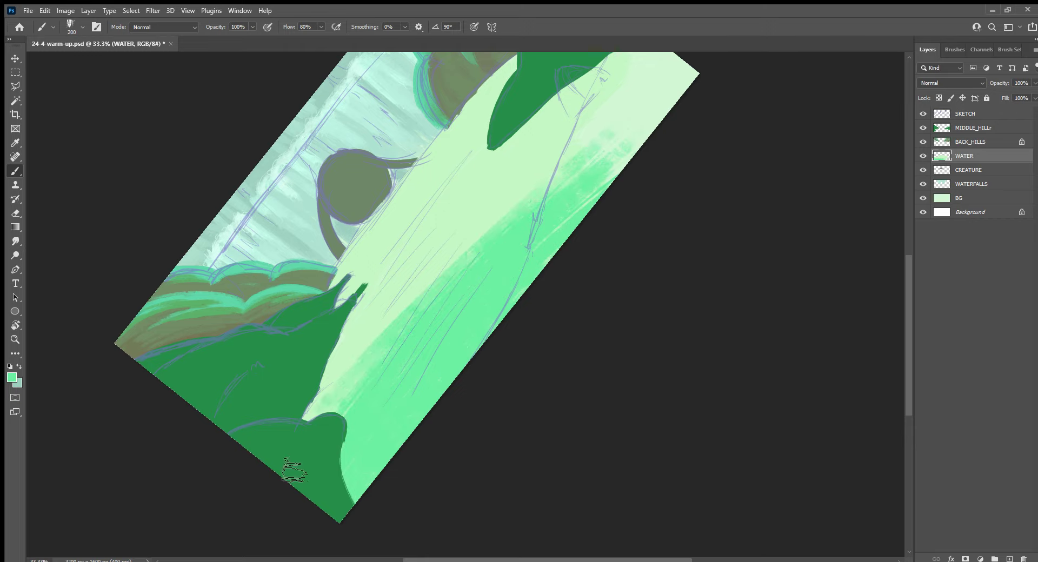
{"action": "left_click_drag", "start_coordinate": [378, 378], "coordinate": [589, 136]}
{"action": "left_click_drag", "start_coordinate": [530, 206], "coordinate": [562, 157]}
{"action": "mouse_move", "coordinate": [486, 216]}
{"action": "left_mouse_down"}
{"action": "mouse_move", "coordinate": [609, 122]}
{"action": "mouse_move", "coordinate": [487, 234]}
{"action": "left_mouse_up"}
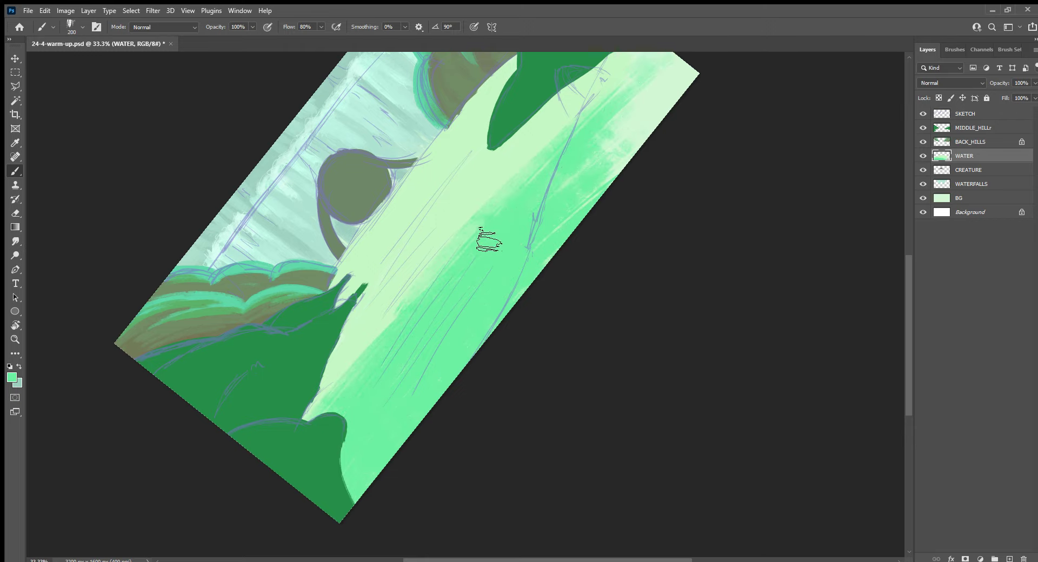
Widen the green water band diagonally over the pale strip
{"action": "left_click_drag", "start_coordinate": [622, 76], "coordinate": [308, 449]}
{"action": "left_click_drag", "start_coordinate": [454, 265], "coordinate": [319, 411]}
{"action": "left_click_drag", "start_coordinate": [357, 345], "coordinate": [578, 108]}
{"action": "left_click_drag", "start_coordinate": [578, 108], "coordinate": [383, 280]}
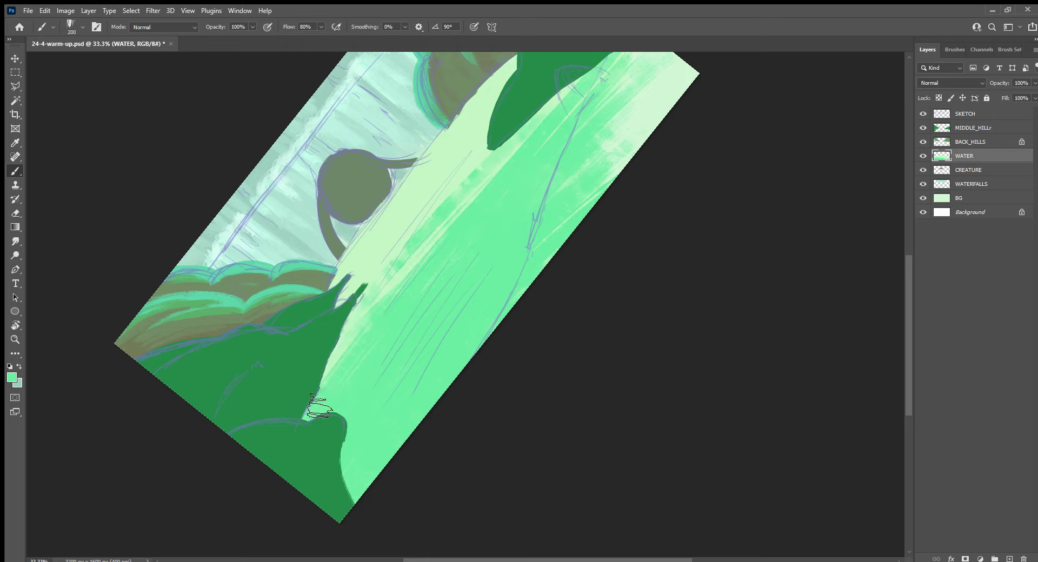
{"action": "left_click_drag", "start_coordinate": [333, 363], "coordinate": [576, 94]}
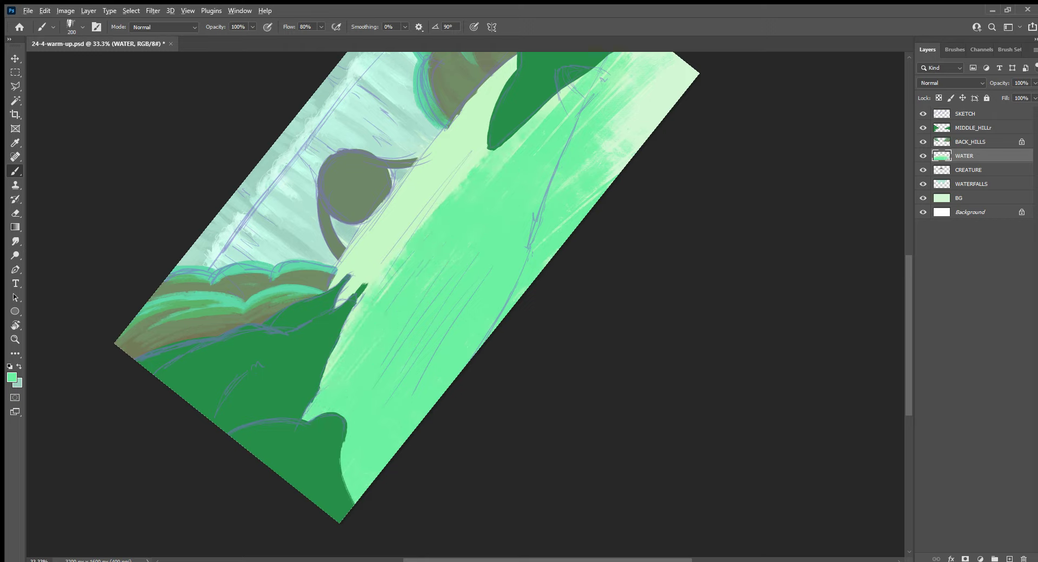
Paint a wide dark blue band across the water with a smaller brush
{"action": "left_click_drag", "start_coordinate": [403, 264], "coordinate": [457, 206]}
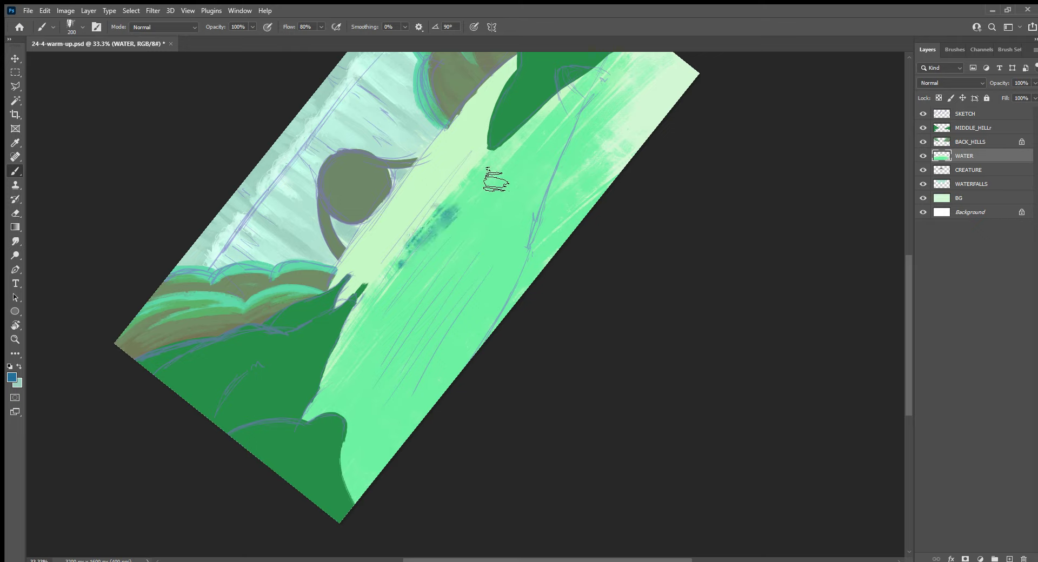
{"action": "left_click_drag", "start_coordinate": [411, 243], "coordinate": [451, 215]}
{"action": "key", "text": "bracketleft"}
{"action": "key", "text": "bracketleft"}
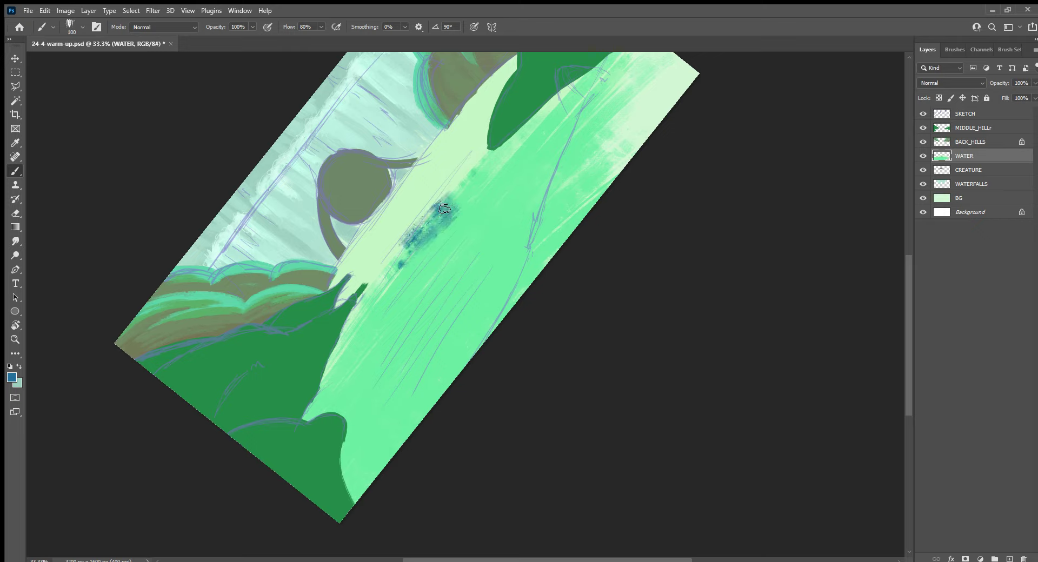
{"action": "mouse_move", "coordinate": [409, 263]}
{"action": "left_mouse_down"}
{"action": "mouse_move", "coordinate": [373, 297]}
{"action": "mouse_move", "coordinate": [460, 194]}
{"action": "mouse_move", "coordinate": [393, 297]}
{"action": "mouse_move", "coordinate": [505, 173]}
{"action": "left_mouse_up"}
{"action": "mouse_move", "coordinate": [433, 254]}
{"action": "left_mouse_down"}
{"action": "mouse_move", "coordinate": [494, 209]}
{"action": "mouse_move", "coordinate": [361, 373]}
{"action": "left_mouse_up"}
Extend the blue band up to the green hill and down to the lower left
{"action": "mouse_move", "coordinate": [484, 132]}
{"action": "left_mouse_down"}
{"action": "mouse_move", "coordinate": [354, 296]}
{"action": "mouse_move", "coordinate": [454, 203]}
{"action": "left_mouse_up"}
{"action": "left_click_drag", "start_coordinate": [519, 127], "coordinate": [433, 211]}
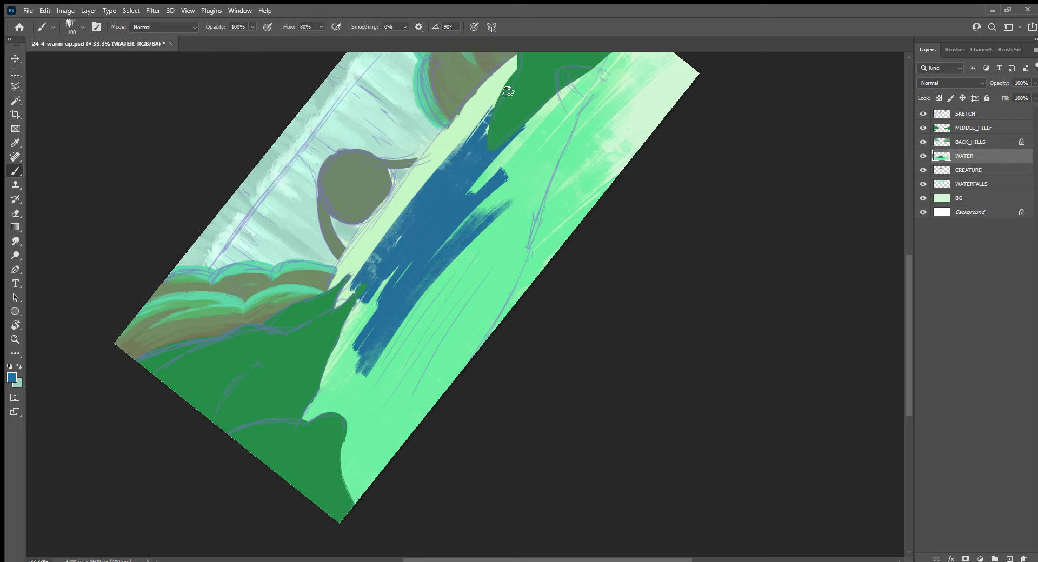
{"action": "left_click_drag", "start_coordinate": [481, 116], "coordinate": [406, 242]}
{"action": "left_click_drag", "start_coordinate": [526, 124], "coordinate": [436, 238]}
{"action": "left_click_drag", "start_coordinate": [530, 154], "coordinate": [411, 297]}
{"action": "left_click_drag", "start_coordinate": [508, 194], "coordinate": [365, 364]}
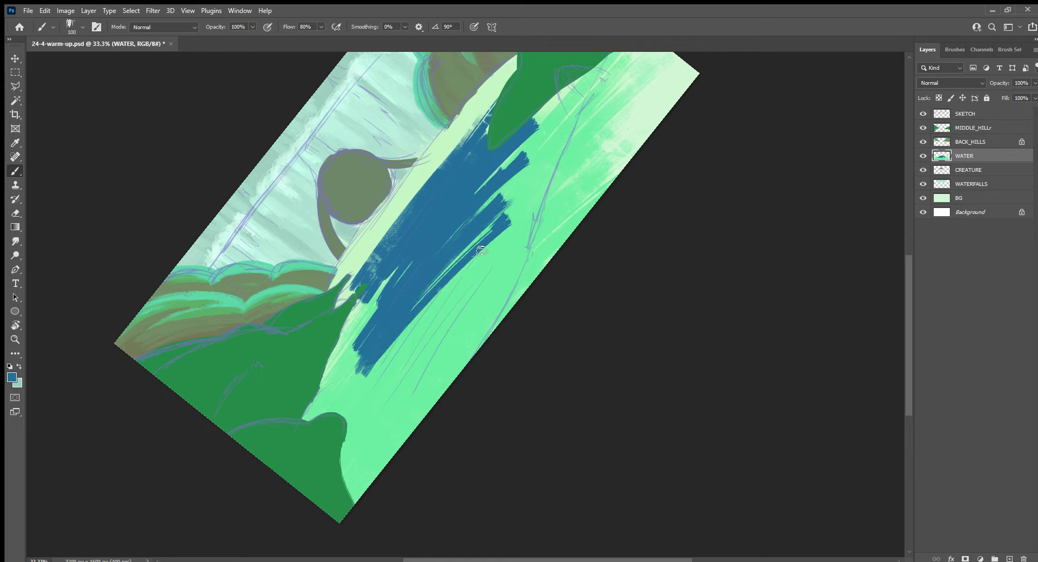
{"action": "left_click_drag", "start_coordinate": [492, 224], "coordinate": [397, 339]}
{"action": "left_click_drag", "start_coordinate": [530, 163], "coordinate": [466, 257]}
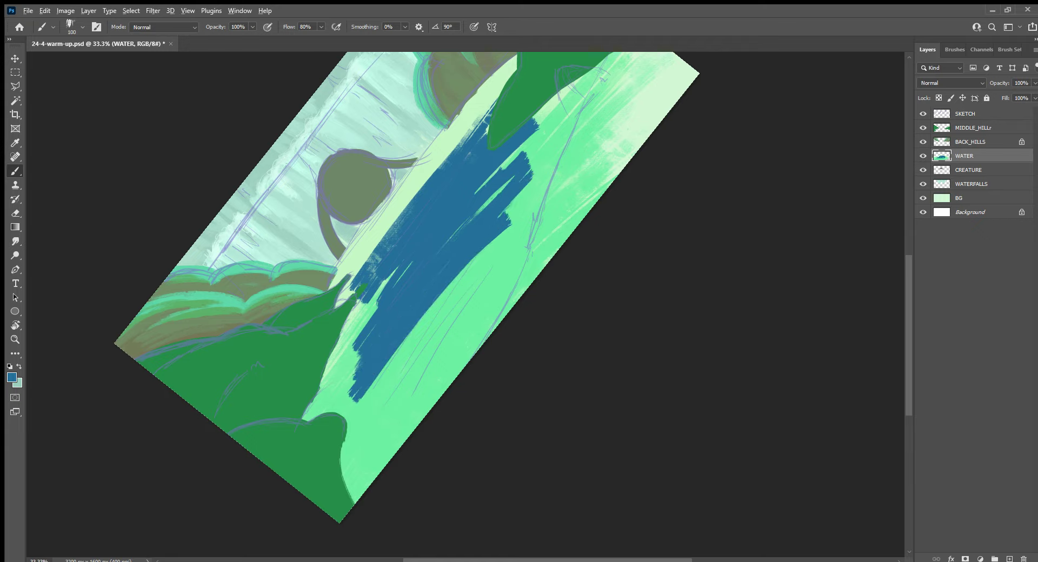
Paint mint green along the blue band's upper-left edge by the hill
{"action": "left_click_drag", "start_coordinate": [427, 180], "coordinate": [386, 233]}
{"action": "left_click_drag", "start_coordinate": [485, 118], "coordinate": [374, 258]}
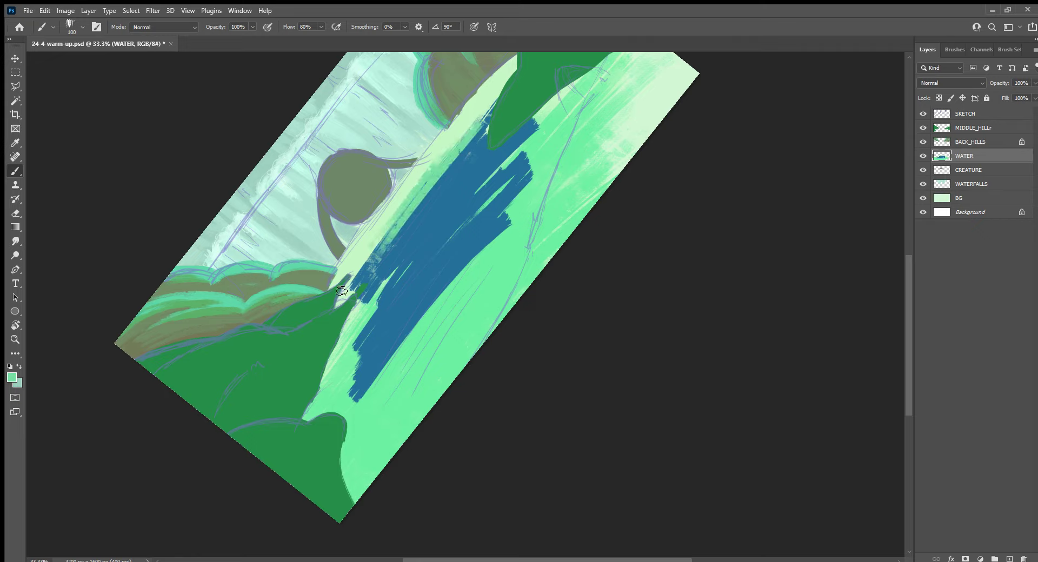
{"action": "left_click_drag", "start_coordinate": [399, 220], "coordinate": [335, 305]}
{"action": "left_click_drag", "start_coordinate": [496, 101], "coordinate": [452, 162]}
{"action": "left_click_drag", "start_coordinate": [508, 76], "coordinate": [373, 267]}
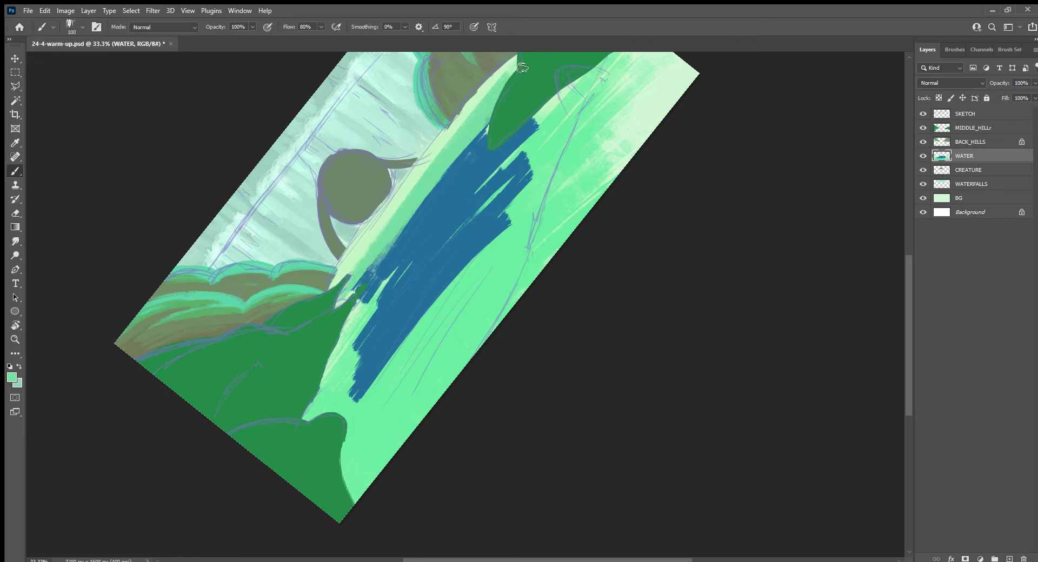
{"action": "key", "text": "ctrl+z"}
{"action": "mouse_move", "coordinate": [475, 140]}
{"action": "left_mouse_down"}
{"action": "mouse_move", "coordinate": [352, 287]}
{"action": "mouse_move", "coordinate": [448, 217]}
{"action": "left_mouse_up"}
Add dark blue along the band's lower-right edge and lengthen it at both ends
{"action": "left_click_drag", "start_coordinate": [519, 198], "coordinate": [410, 346]}
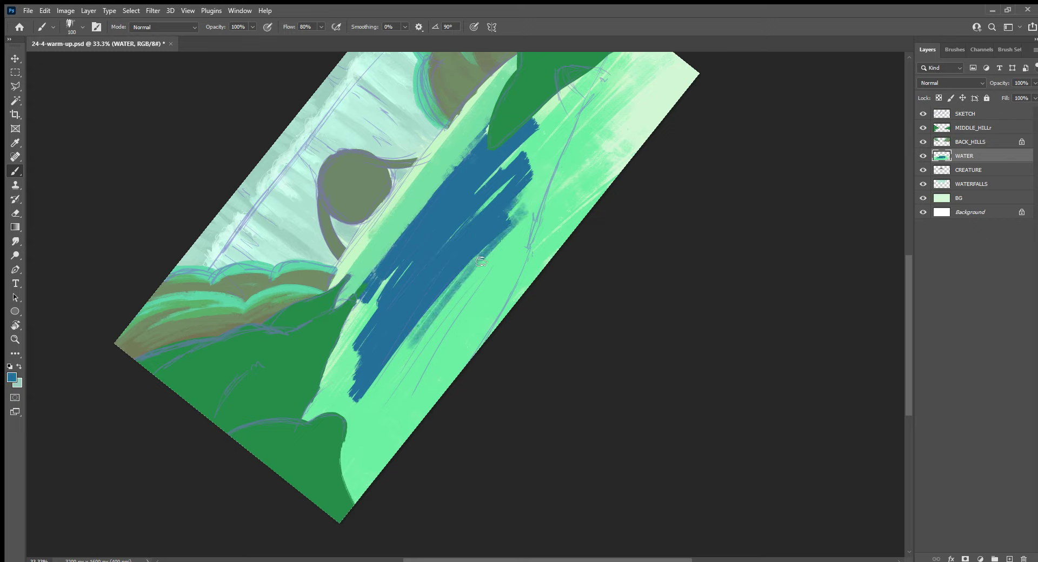
{"action": "mouse_move", "coordinate": [481, 248]}
{"action": "left_mouse_down"}
{"action": "mouse_move", "coordinate": [351, 411]}
{"action": "mouse_move", "coordinate": [543, 200]}
{"action": "left_mouse_up"}
{"action": "left_click_drag", "start_coordinate": [354, 419], "coordinate": [535, 189]}
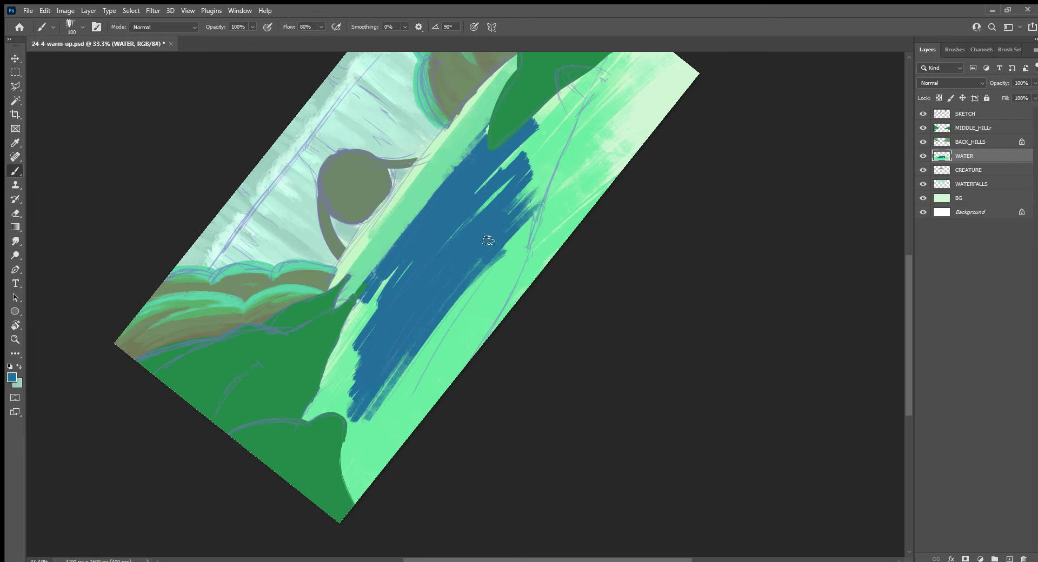
{"action": "mouse_move", "coordinate": [511, 222]}
{"action": "left_mouse_down"}
{"action": "mouse_move", "coordinate": [584, 129]}
{"action": "mouse_move", "coordinate": [581, 141]}
{"action": "left_mouse_up"}
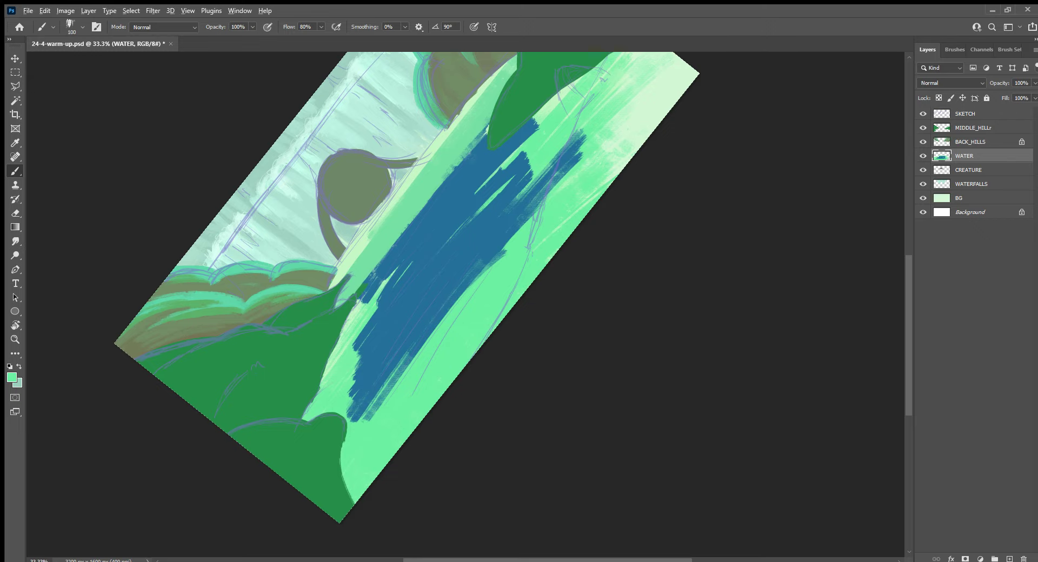
Soften the band's lower edges with light teal and light green strokes
{"action": "left_click_drag", "start_coordinate": [409, 398], "coordinate": [351, 481]}
{"action": "mouse_move", "coordinate": [386, 427]}
{"action": "left_mouse_down"}
{"action": "mouse_move", "coordinate": [346, 486]}
{"action": "mouse_move", "coordinate": [422, 365]}
{"action": "left_mouse_up"}
{"action": "left_click_drag", "start_coordinate": [346, 448], "coordinate": [429, 340]}
{"action": "left_click_drag", "start_coordinate": [400, 373], "coordinate": [512, 247]}
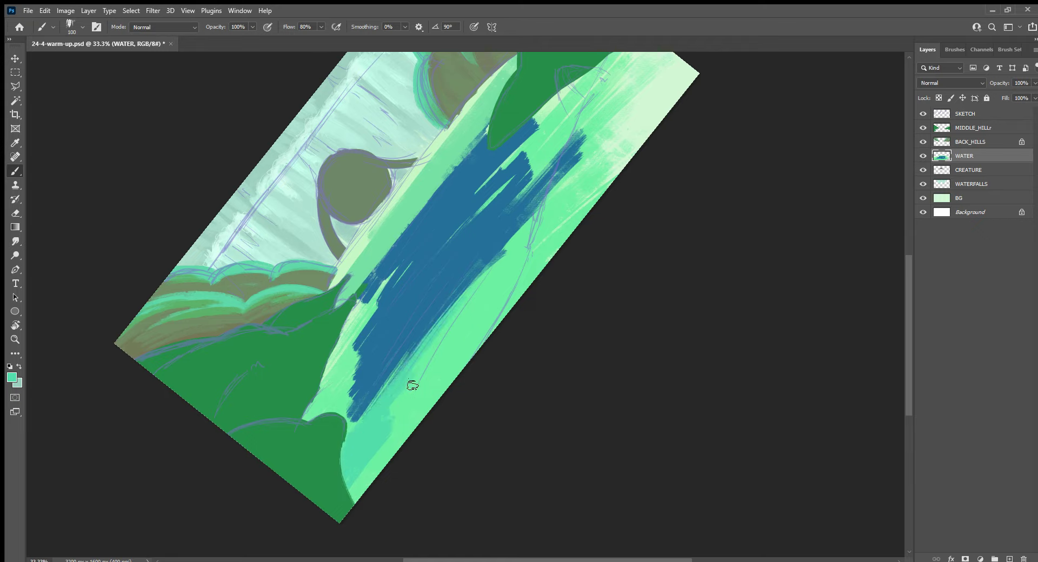
{"action": "key", "text": "bracketright"}
{"action": "key", "text": "bracketright"}
{"action": "key", "text": "bracketright"}
{"action": "mouse_move", "coordinate": [447, 315]}
{"action": "left_mouse_down"}
{"action": "mouse_move", "coordinate": [528, 231]}
{"action": "mouse_move", "coordinate": [421, 377]}
{"action": "left_mouse_up"}
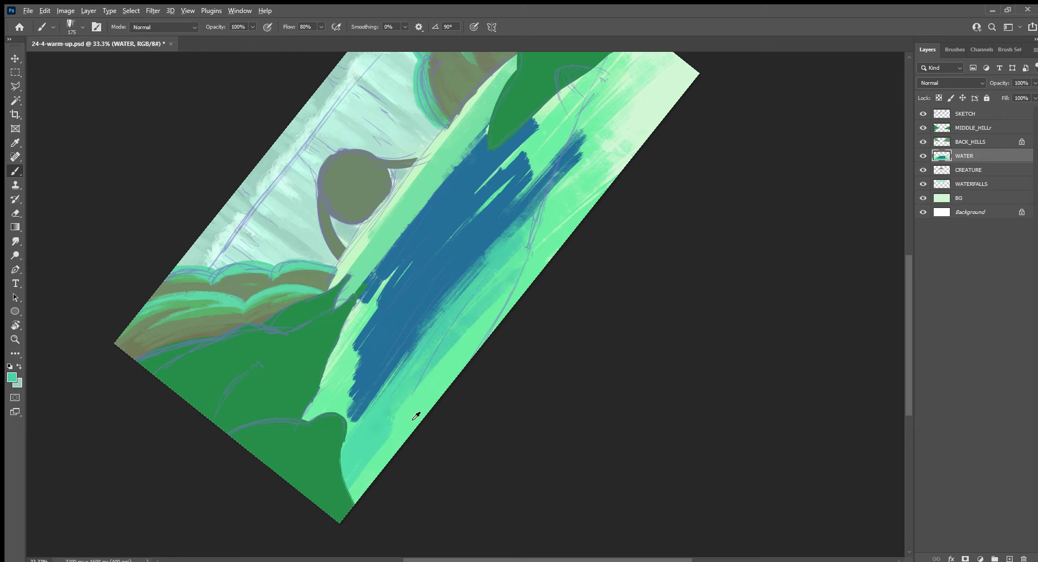
Sample a lighter green and cover the lower-right water edge with it
{"action": "left_click", "coordinate": [444, 385], "text": "alt"}
{"action": "key", "text": "i"}
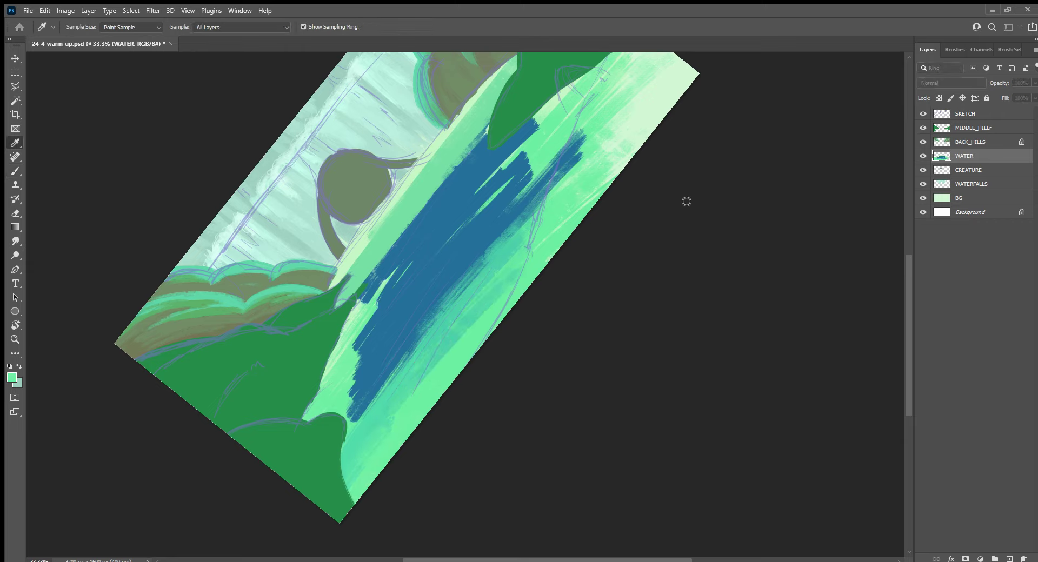
{"action": "key", "text": "b"}
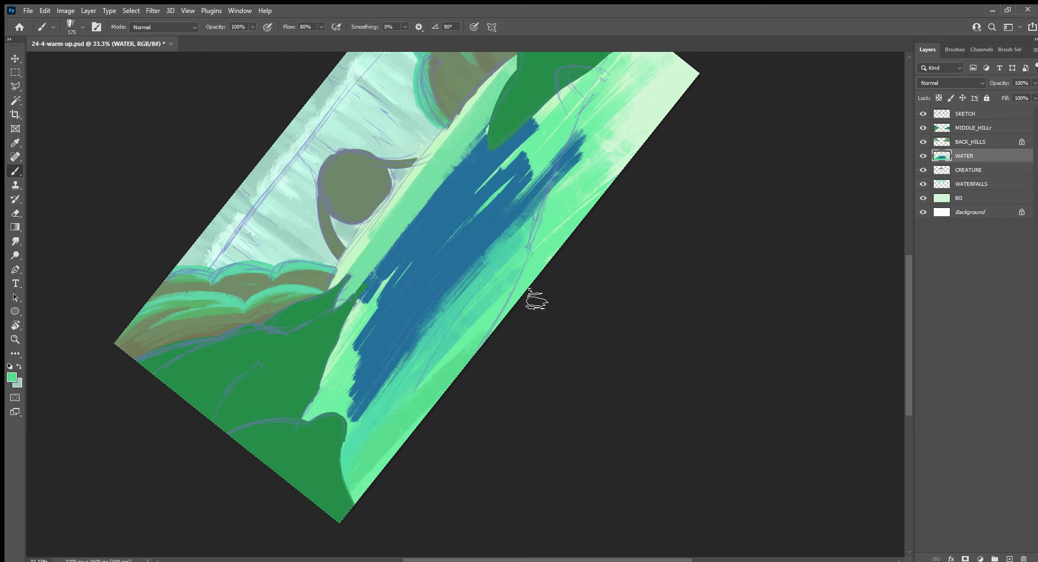
{"action": "mouse_move", "coordinate": [524, 303]}
{"action": "left_mouse_down"}
{"action": "mouse_move", "coordinate": [382, 406]}
{"action": "mouse_move", "coordinate": [451, 313]}
{"action": "mouse_move", "coordinate": [389, 394]}
{"action": "mouse_move", "coordinate": [452, 320]}
{"action": "mouse_move", "coordinate": [492, 298]}
{"action": "mouse_move", "coordinate": [570, 185]}
{"action": "mouse_move", "coordinate": [598, 169]}
{"action": "mouse_move", "coordinate": [626, 181]}
{"action": "left_mouse_up"}
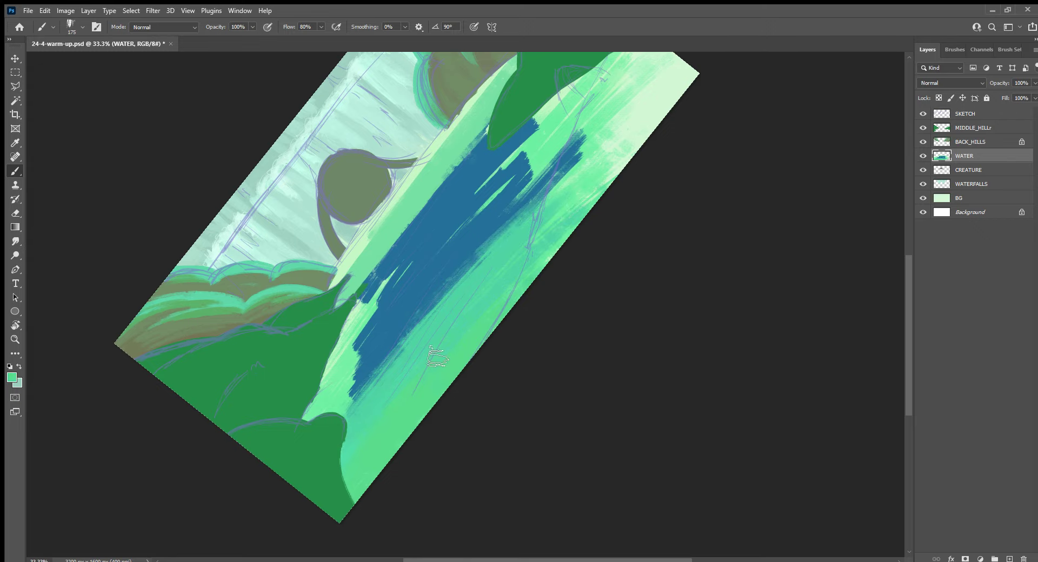
Dab teal on the lower water edge, then cover it and the blue's lower-right edge with mint
{"action": "left_click", "coordinate": [357, 397], "text": "alt"}
{"action": "mouse_move", "coordinate": [357, 395]}
{"action": "left_mouse_down"}
{"action": "mouse_move", "coordinate": [327, 408]}
{"action": "mouse_move", "coordinate": [359, 372]}
{"action": "left_mouse_up"}
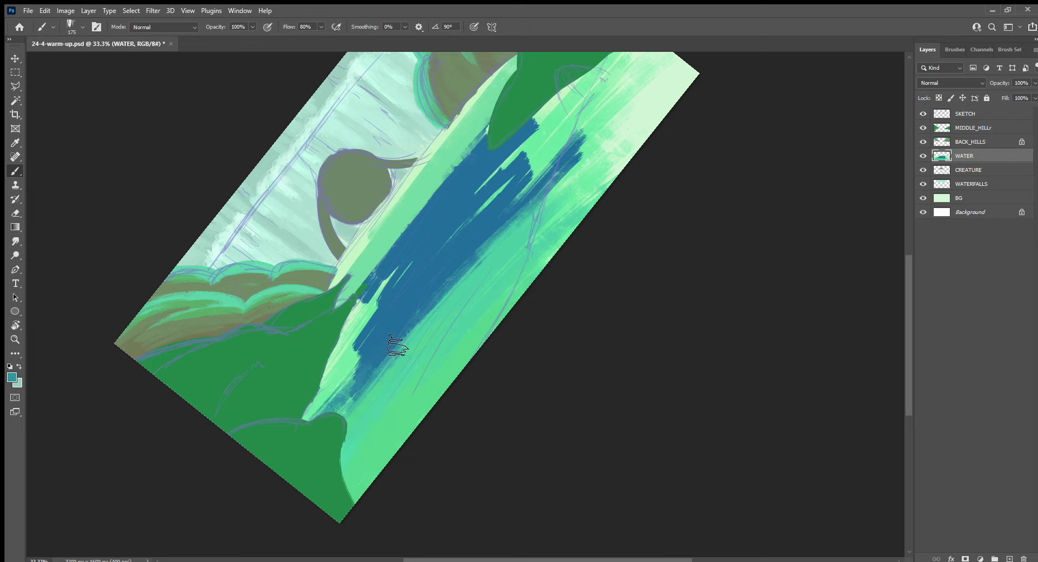
{"action": "left_click", "coordinate": [342, 370], "text": "alt"}
{"action": "left_click_drag", "start_coordinate": [322, 416], "coordinate": [579, 173]}
{"action": "left_click_drag", "start_coordinate": [424, 321], "coordinate": [603, 144]}
{"action": "left_click_drag", "start_coordinate": [500, 224], "coordinate": [597, 140]}
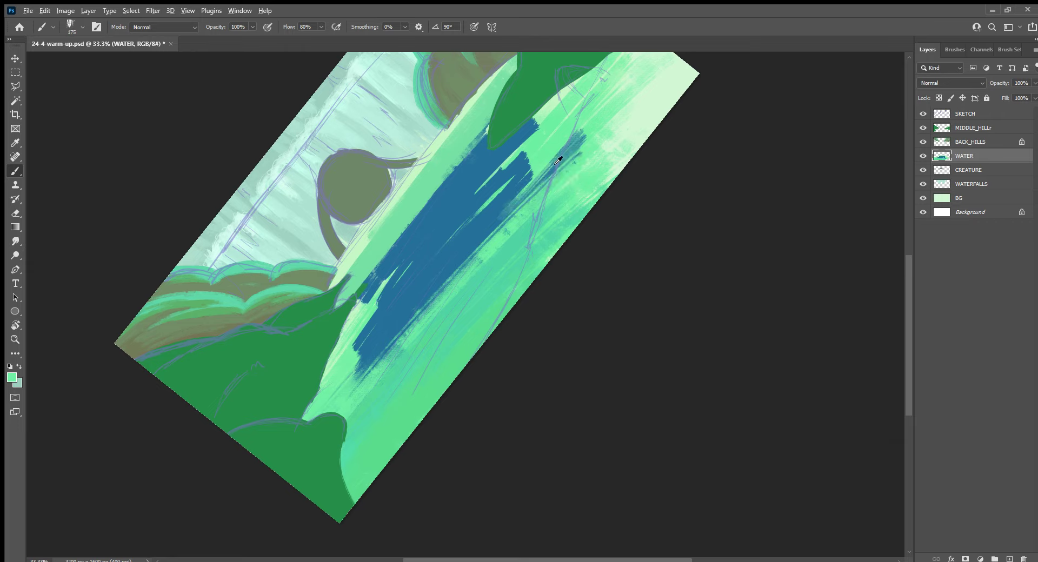
Extend the dark blue diagonally, then cover its upper-left edge with mint
{"action": "left_click", "coordinate": [505, 212], "text": "alt"}
{"action": "left_click_drag", "start_coordinate": [508, 216], "coordinate": [579, 144]}
{"action": "mouse_move", "coordinate": [517, 175]}
{"action": "left_mouse_down"}
{"action": "mouse_move", "coordinate": [356, 351]}
{"action": "mouse_move", "coordinate": [449, 189]}
{"action": "left_mouse_up"}
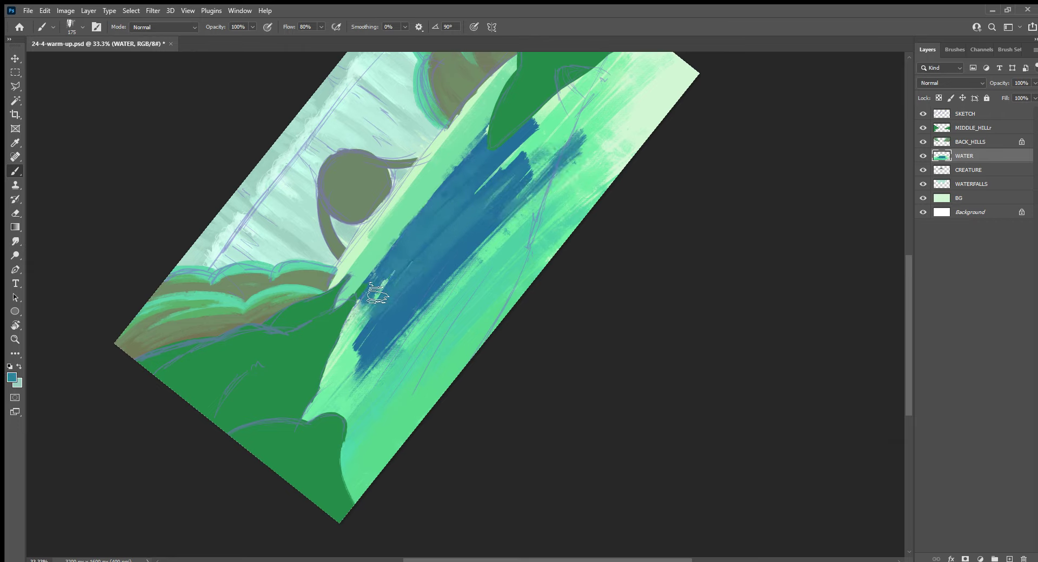
{"action": "left_click", "coordinate": [460, 161], "text": "alt"}
{"action": "mouse_move", "coordinate": [398, 250]}
{"action": "left_mouse_down"}
{"action": "mouse_move", "coordinate": [487, 142]}
{"action": "mouse_move", "coordinate": [468, 160]}
{"action": "left_mouse_up"}
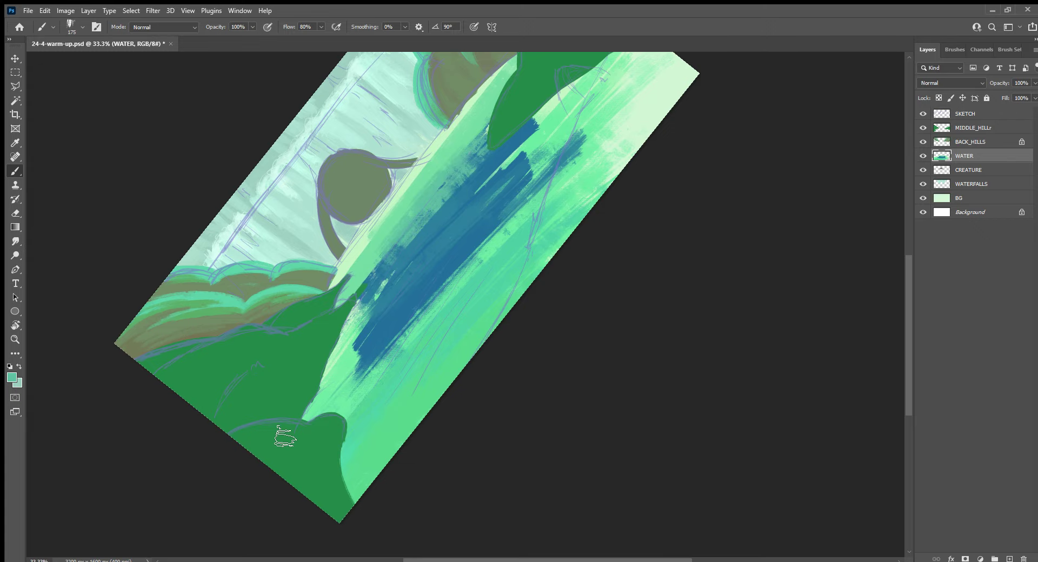
{"action": "key", "text": "bracketleft"}
Brighten the upper water edge with several mint strokes
{"action": "left_click_drag", "start_coordinate": [455, 184], "coordinate": [440, 272]}
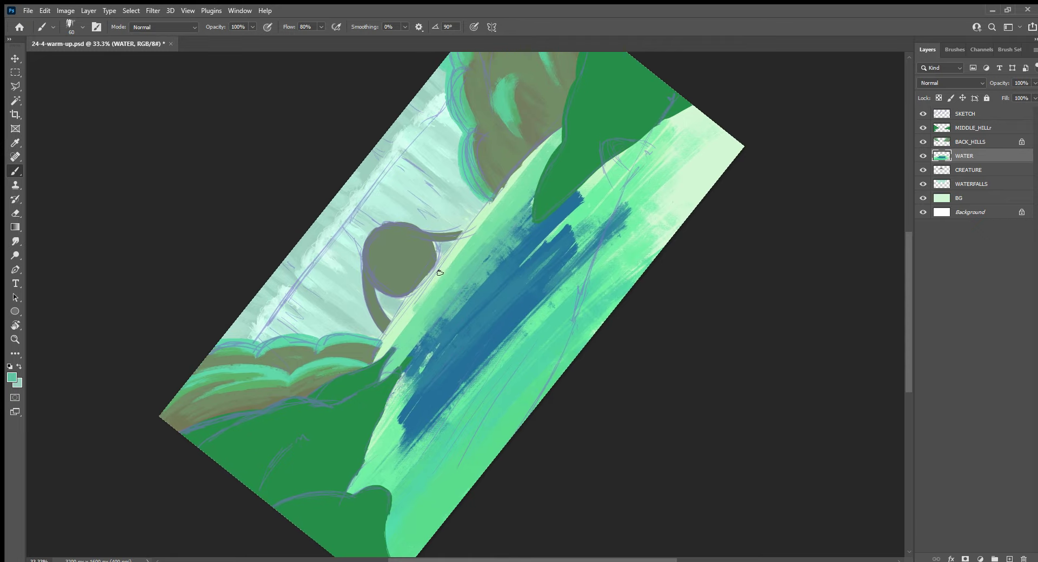
{"action": "left_click_drag", "start_coordinate": [404, 322], "coordinate": [473, 239]}
{"action": "left_click_drag", "start_coordinate": [438, 274], "coordinate": [513, 185]}
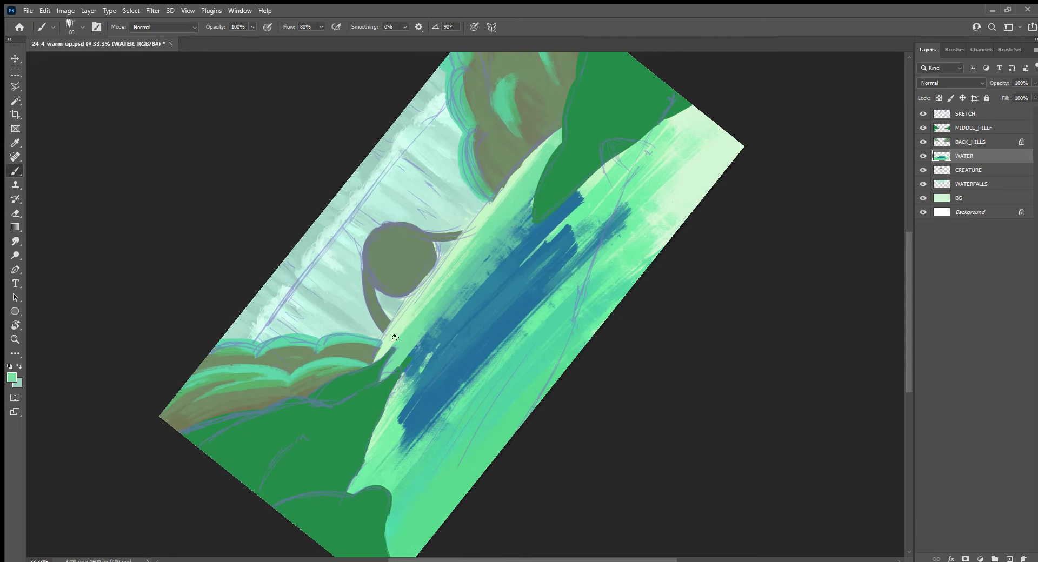
{"action": "mouse_move", "coordinate": [395, 337]}
{"action": "left_mouse_down"}
{"action": "mouse_move", "coordinate": [467, 254]}
{"action": "mouse_move", "coordinate": [485, 213]}
{"action": "left_mouse_up"}
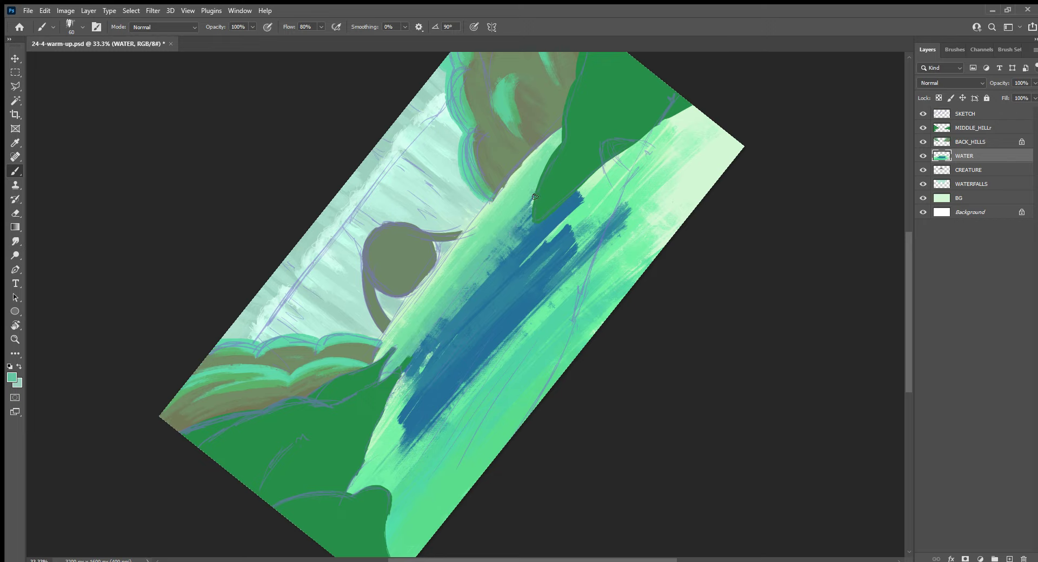
{"action": "left_click_drag", "start_coordinate": [414, 327], "coordinate": [459, 274]}
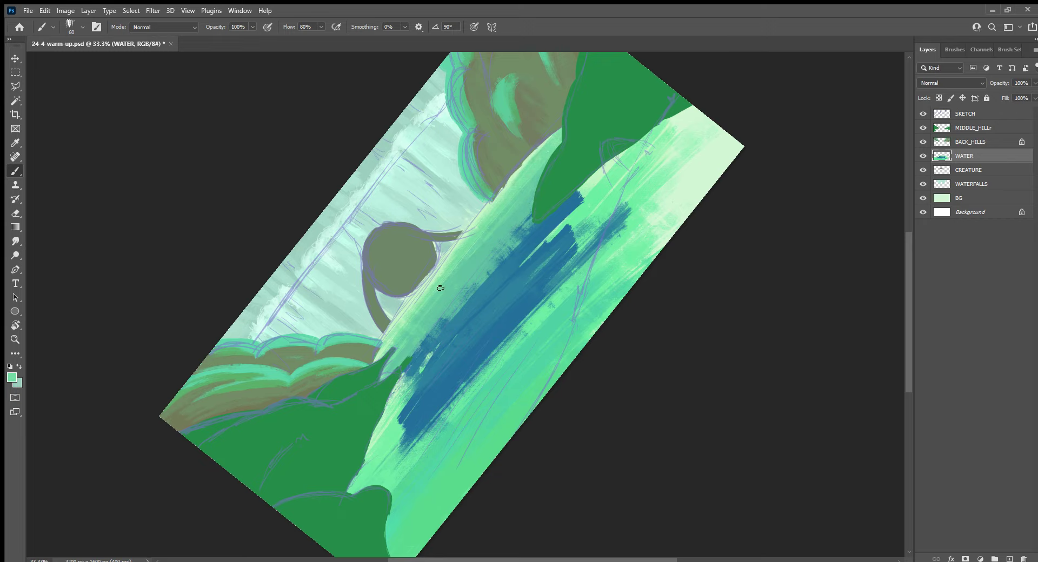
{"action": "left_click_drag", "start_coordinate": [441, 288], "coordinate": [502, 216]}
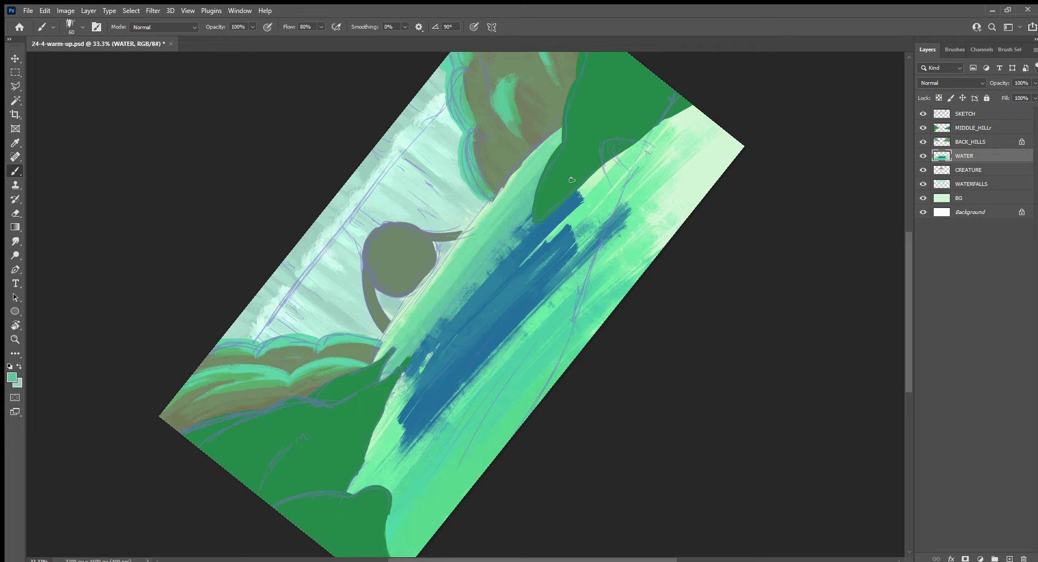
Add light-green streaks over the blue, then cover them with darker blue strokes
{"action": "left_click_drag", "start_coordinate": [395, 383], "coordinate": [456, 306]}
{"action": "left_click_drag", "start_coordinate": [546, 219], "coordinate": [486, 284]}
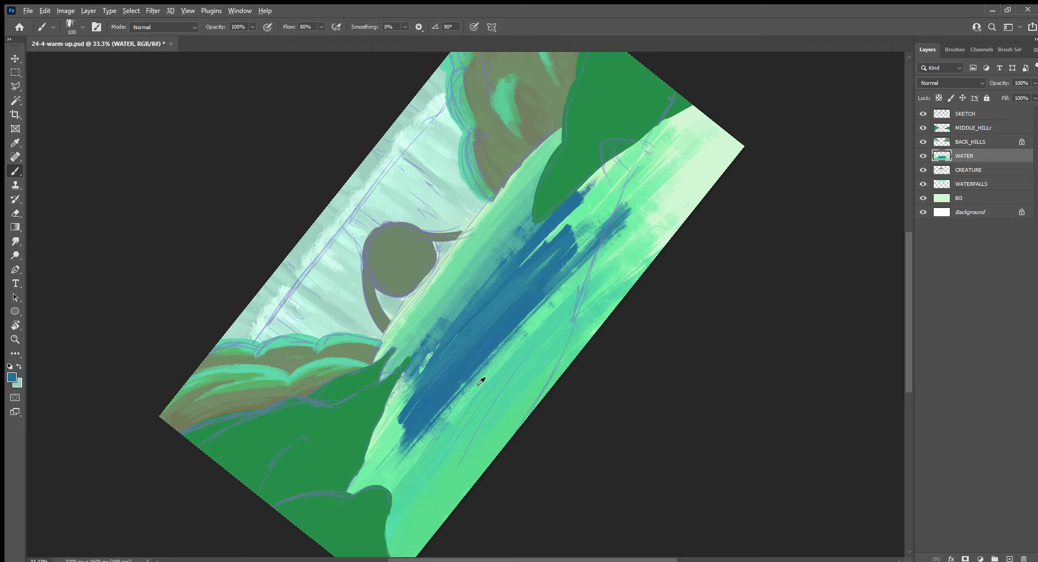
{"action": "left_click_drag", "start_coordinate": [447, 340], "coordinate": [389, 417]}
{"action": "left_click_drag", "start_coordinate": [422, 356], "coordinate": [392, 411]}
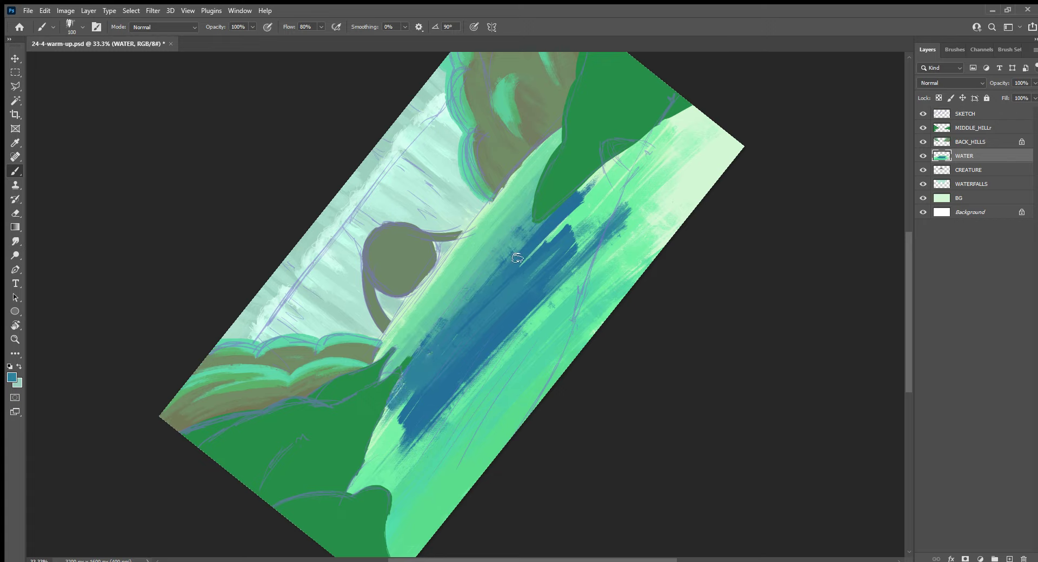
{"action": "mouse_move", "coordinate": [449, 318]}
{"action": "left_mouse_down"}
{"action": "mouse_move", "coordinate": [548, 214]}
{"action": "mouse_move", "coordinate": [449, 318]}
{"action": "left_mouse_up"}
{"action": "left_click_drag", "start_coordinate": [516, 238], "coordinate": [468, 285]}
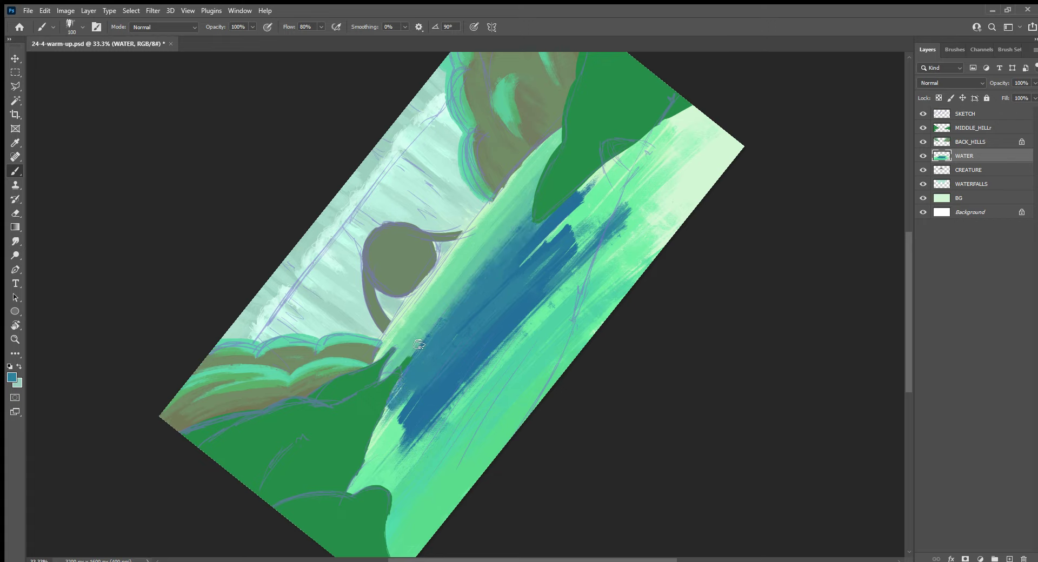
{"action": "left_click_drag", "start_coordinate": [532, 202], "coordinate": [427, 333]}
{"action": "mouse_move", "coordinate": [573, 206]}
{"action": "left_mouse_down"}
{"action": "mouse_move", "coordinate": [623, 155]}
{"action": "mouse_move", "coordinate": [567, 213]}
{"action": "mouse_move", "coordinate": [633, 149]}
{"action": "left_mouse_up"}
Paint light green over the blue's upper-right edge, undo the lower-left strokes, and darken the upper water
{"action": "mouse_move", "coordinate": [546, 224]}
{"action": "left_mouse_down"}
{"action": "mouse_move", "coordinate": [643, 138]}
{"action": "mouse_move", "coordinate": [613, 186]}
{"action": "left_mouse_up"}
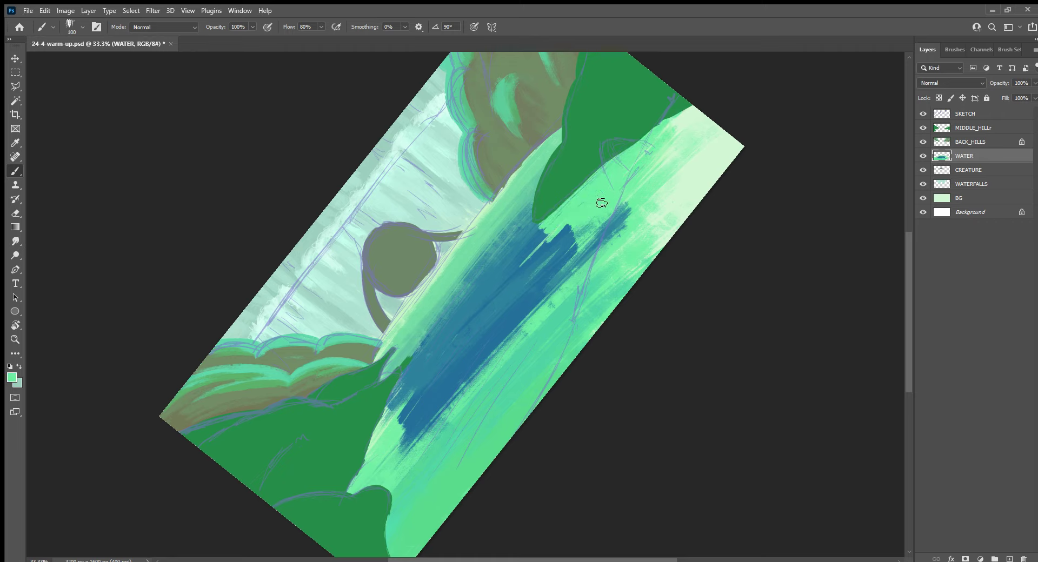
{"action": "left_click_drag", "start_coordinate": [668, 135], "coordinate": [562, 243]}
{"action": "mouse_move", "coordinate": [638, 206]}
{"action": "left_mouse_down"}
{"action": "mouse_move", "coordinate": [535, 292]}
{"action": "mouse_move", "coordinate": [535, 324]}
{"action": "mouse_move", "coordinate": [538, 303]}
{"action": "mouse_move", "coordinate": [582, 253]}
{"action": "left_mouse_up"}
{"action": "mouse_move", "coordinate": [400, 421]}
{"action": "left_mouse_down"}
{"action": "mouse_move", "coordinate": [441, 368]}
{"action": "mouse_move", "coordinate": [416, 376]}
{"action": "mouse_move", "coordinate": [430, 365]}
{"action": "mouse_move", "coordinate": [386, 405]}
{"action": "mouse_move", "coordinate": [422, 406]}
{"action": "left_mouse_up"}
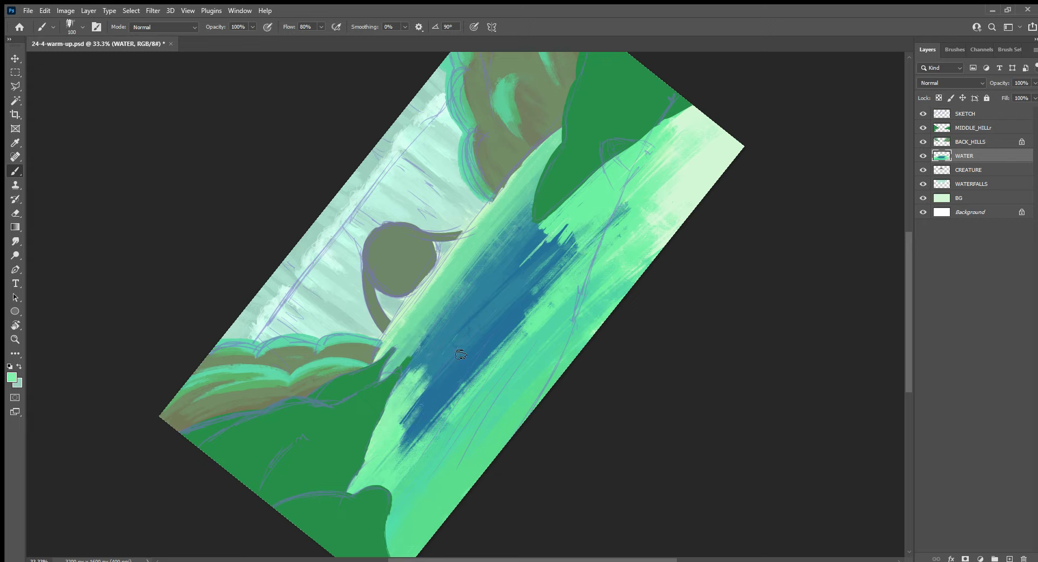
{"action": "key", "text": "ctrl+z"}
{"action": "key", "text": "ctrl+z"}
{"action": "key", "text": "ctrl+z"}
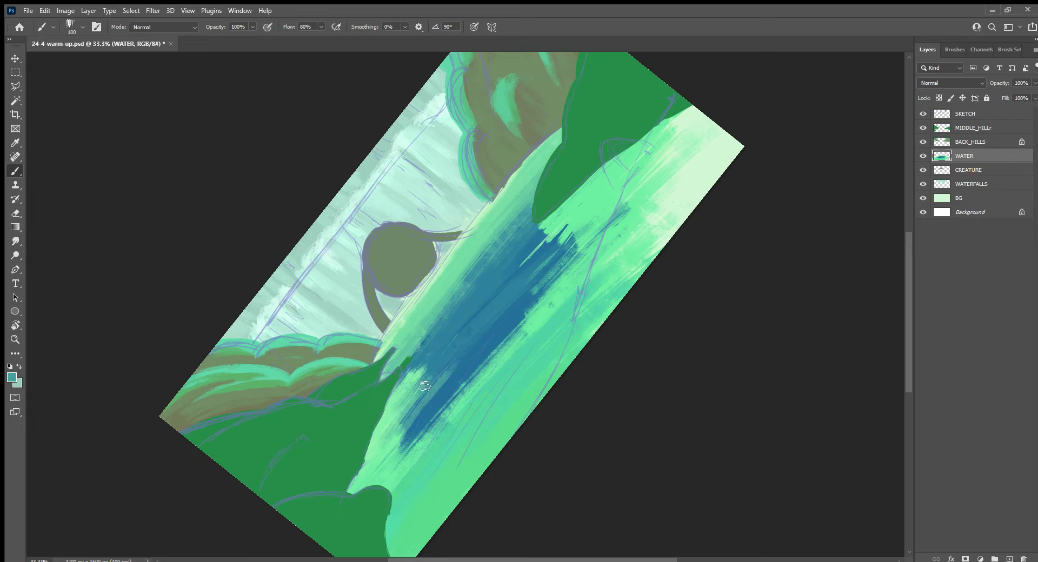
{"action": "key", "text": "ctrl+z"}
{"action": "key", "text": "ctrl+z"}
{"action": "key", "text": "ctrl+z"}
{"action": "key", "text": "ctrl+z"}
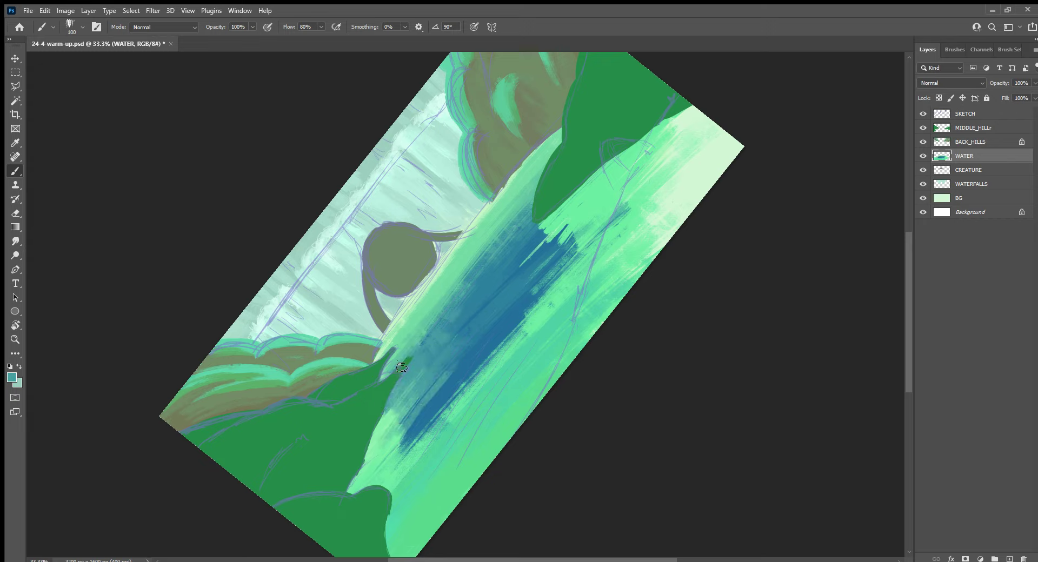
{"action": "key", "text": "ctrl+z"}
{"action": "left_click_drag", "start_coordinate": [532, 254], "coordinate": [565, 211]}
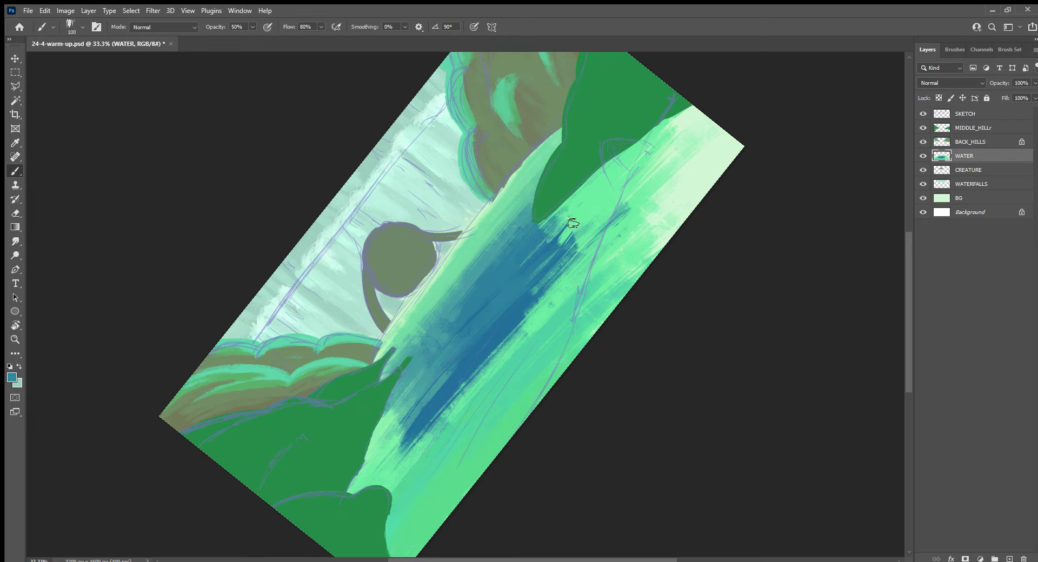
Sample light green from the water and cover the lower-left part of the blue water
{"action": "key", "text": "alt"}
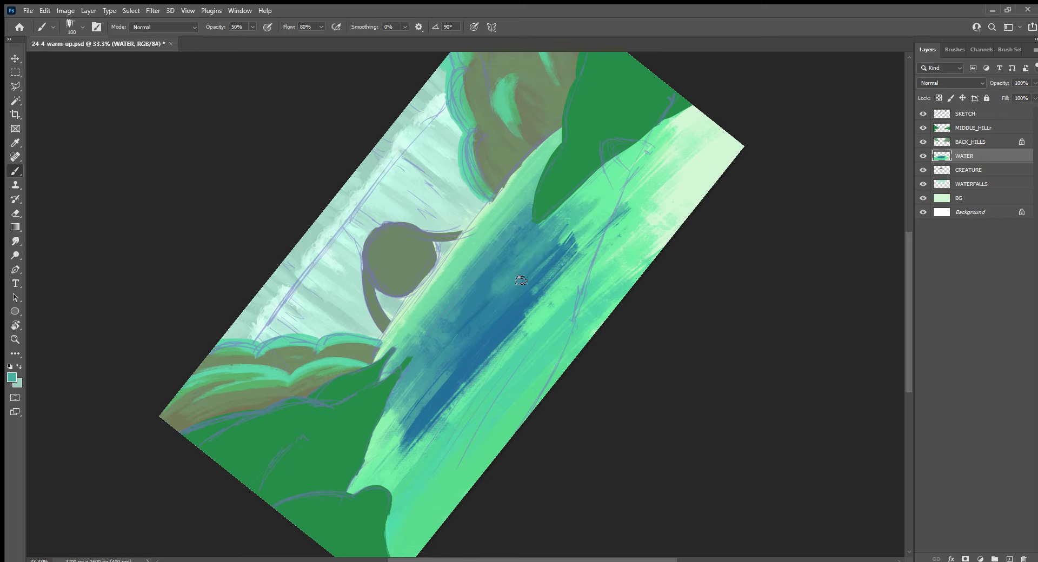
{"action": "left_click", "coordinate": [617, 193], "text": "alt"}
{"action": "mouse_move", "coordinate": [538, 284]}
{"action": "left_mouse_down"}
{"action": "mouse_move", "coordinate": [573, 245]}
{"action": "mouse_move", "coordinate": [417, 442]}
{"action": "left_mouse_up"}
{"action": "left_click_drag", "start_coordinate": [485, 370], "coordinate": [414, 446]}
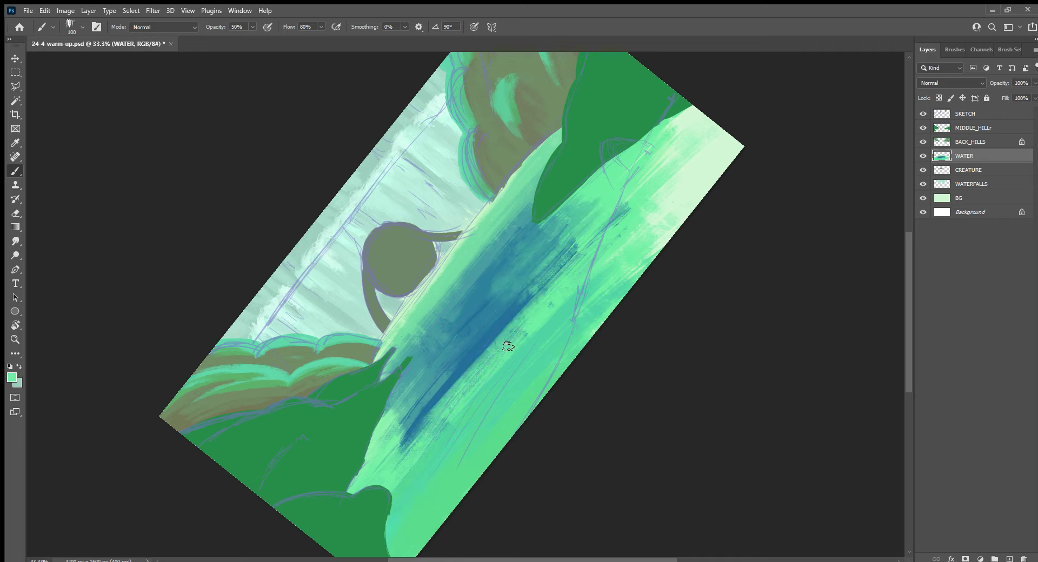
{"action": "left_click_drag", "start_coordinate": [505, 343], "coordinate": [402, 452]}
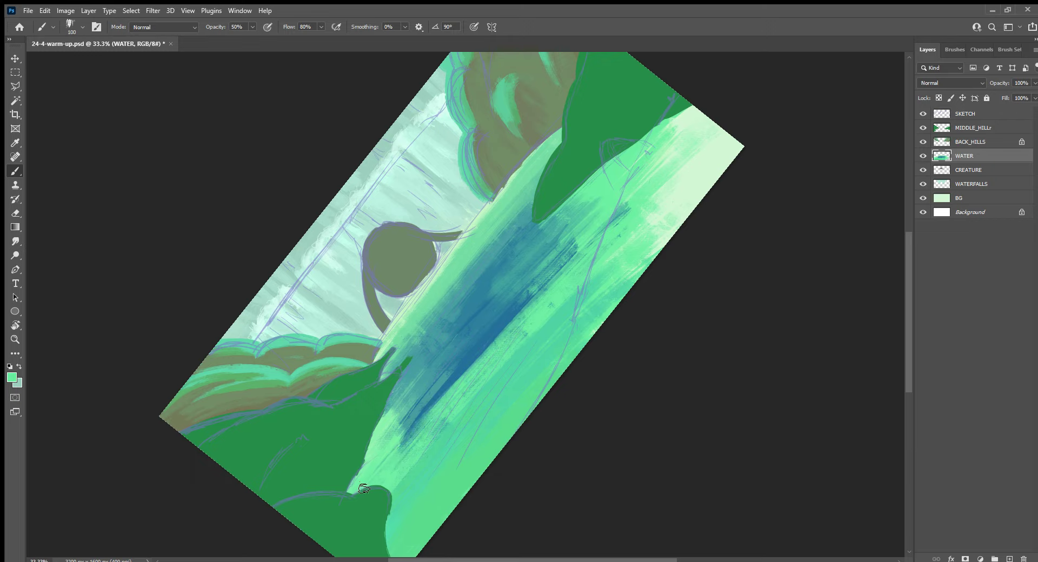
{"action": "left_click_drag", "start_coordinate": [351, 490], "coordinate": [391, 405]}
{"action": "mouse_move", "coordinate": [374, 470]}
{"action": "left_mouse_down"}
{"action": "mouse_move", "coordinate": [440, 391]}
{"action": "mouse_move", "coordinate": [467, 380]}
{"action": "mouse_move", "coordinate": [529, 318]}
{"action": "mouse_move", "coordinate": [464, 371]}
{"action": "left_mouse_up"}
{"action": "left_click_drag", "start_coordinate": [415, 438], "coordinate": [504, 360]}
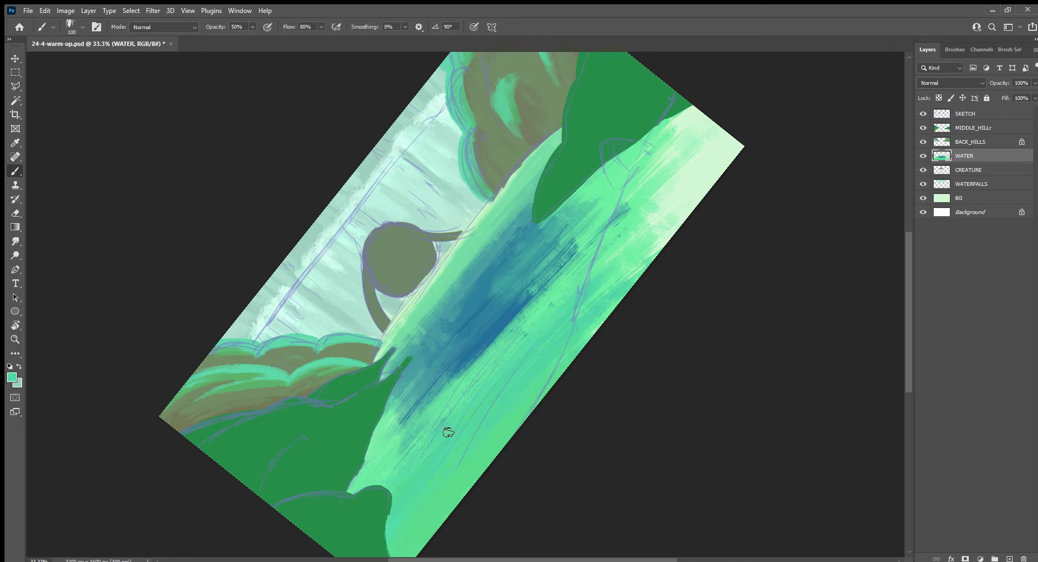
Paint light green over the blue centre, then sampled dark blue across the water's centre
{"action": "mouse_move", "coordinate": [619, 266]}
{"action": "left_mouse_down"}
{"action": "mouse_move", "coordinate": [677, 216]}
{"action": "mouse_move", "coordinate": [645, 258]}
{"action": "left_mouse_up"}
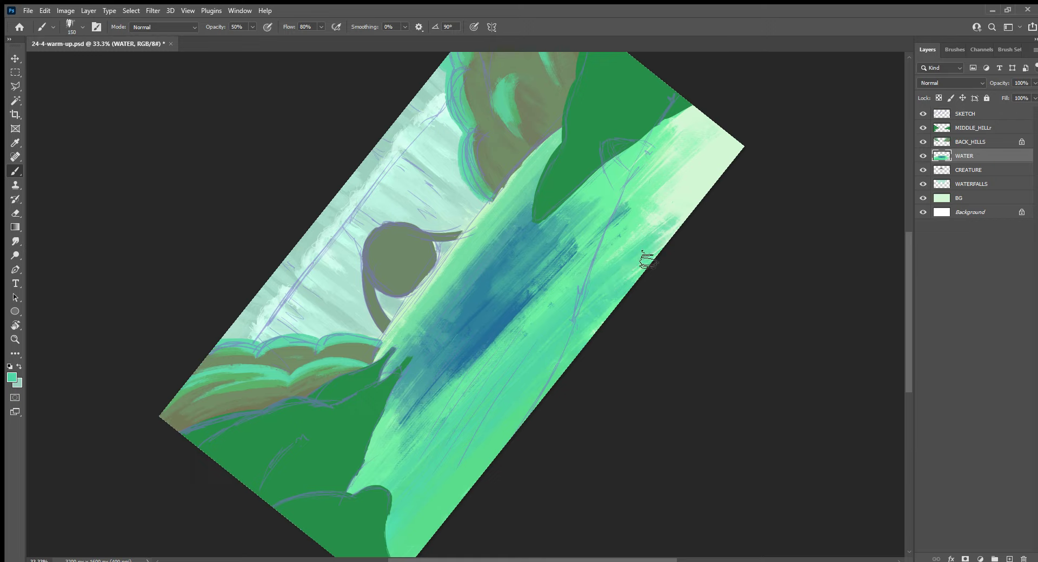
{"action": "mouse_move", "coordinate": [501, 335]}
{"action": "left_mouse_down"}
{"action": "mouse_move", "coordinate": [464, 371]}
{"action": "mouse_move", "coordinate": [533, 284]}
{"action": "left_mouse_up"}
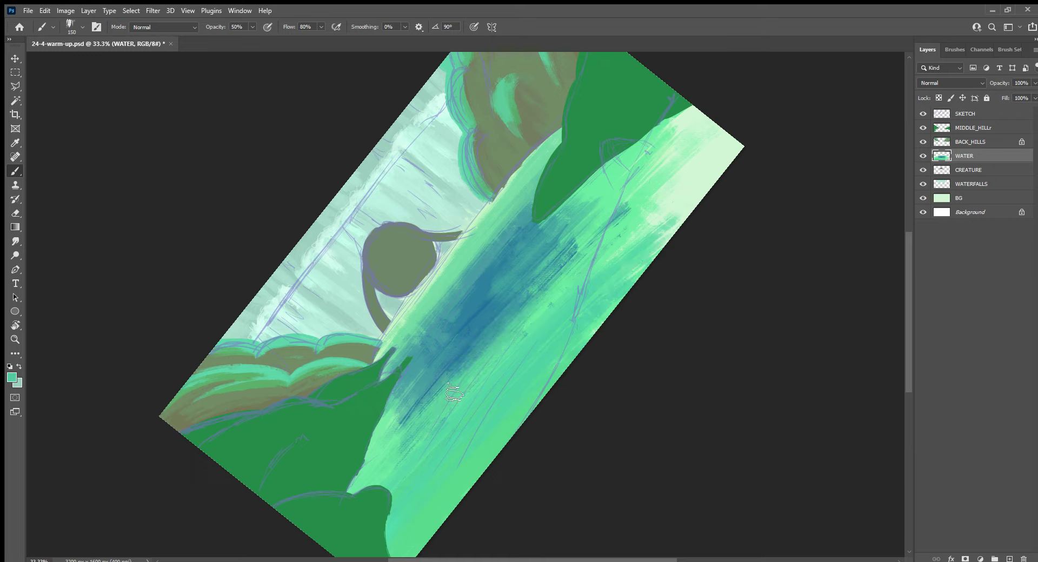
{"action": "left_click", "coordinate": [481, 329], "text": "alt"}
{"action": "left_click_drag", "start_coordinate": [463, 359], "coordinate": [552, 254]}
{"action": "left_click_drag", "start_coordinate": [506, 281], "coordinate": [464, 302]}
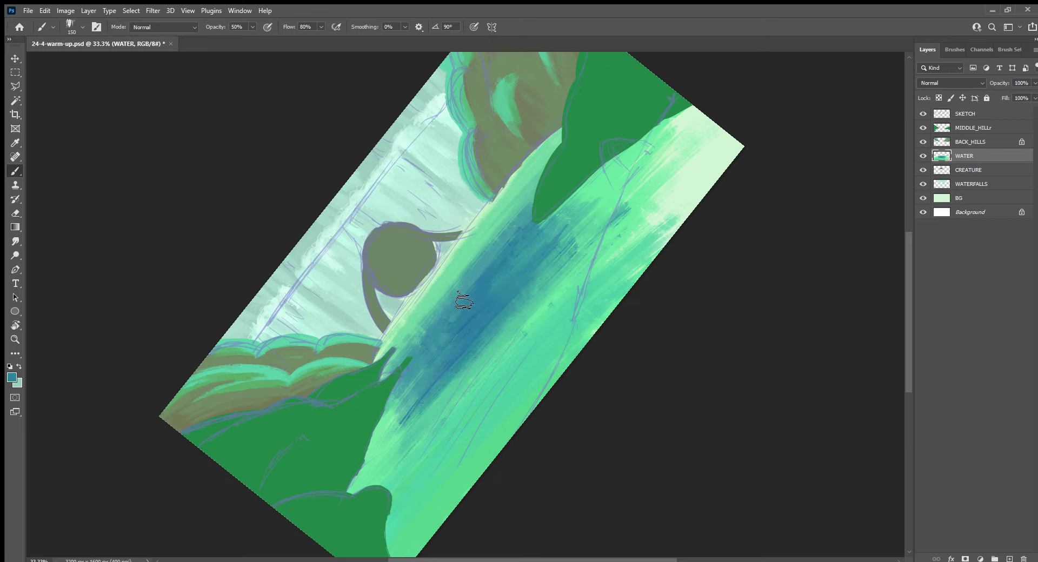
Paint light green beside the hill tip and lower blue patch, then teal over the centre
{"action": "left_click", "coordinate": [597, 193], "text": "alt"}
{"action": "left_click_drag", "start_coordinate": [594, 196], "coordinate": [558, 239]}
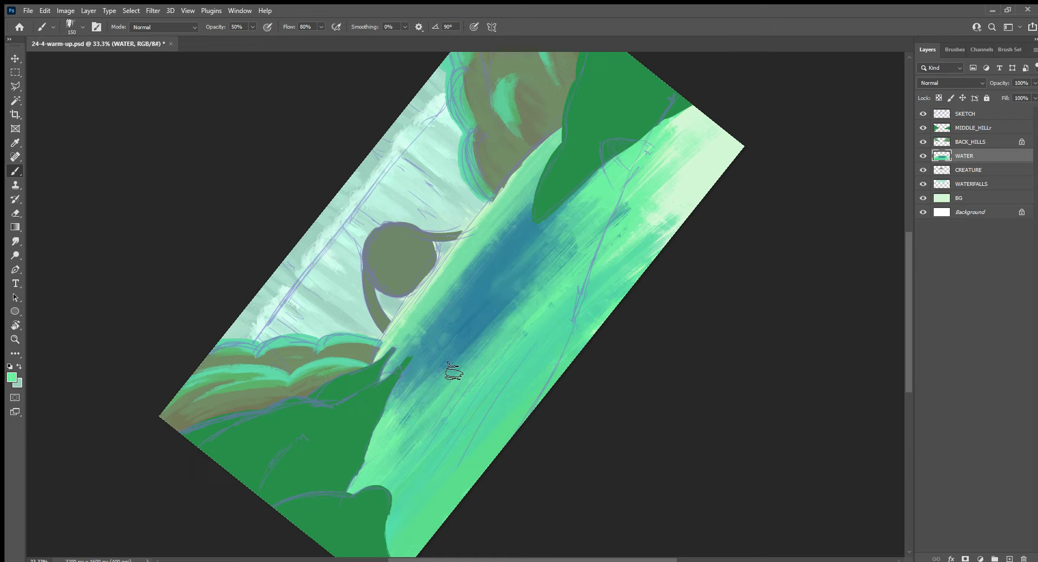
{"action": "left_click_drag", "start_coordinate": [410, 416], "coordinate": [562, 265]}
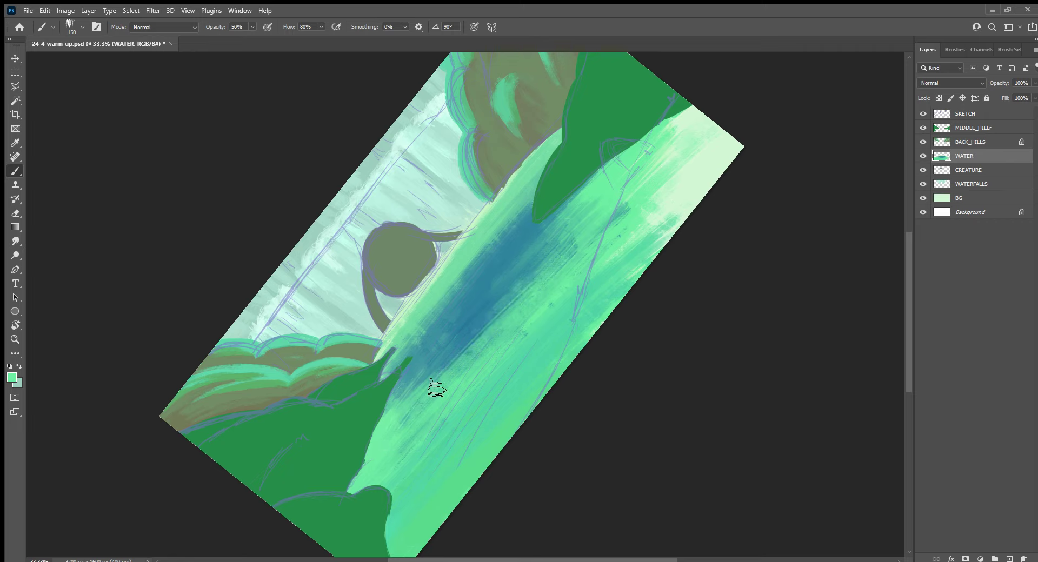
{"action": "mouse_move", "coordinate": [433, 389]}
{"action": "left_mouse_down"}
{"action": "mouse_move", "coordinate": [549, 259]}
{"action": "mouse_move", "coordinate": [411, 389]}
{"action": "left_mouse_up"}
{"action": "left_click", "coordinate": [494, 278], "text": "alt"}
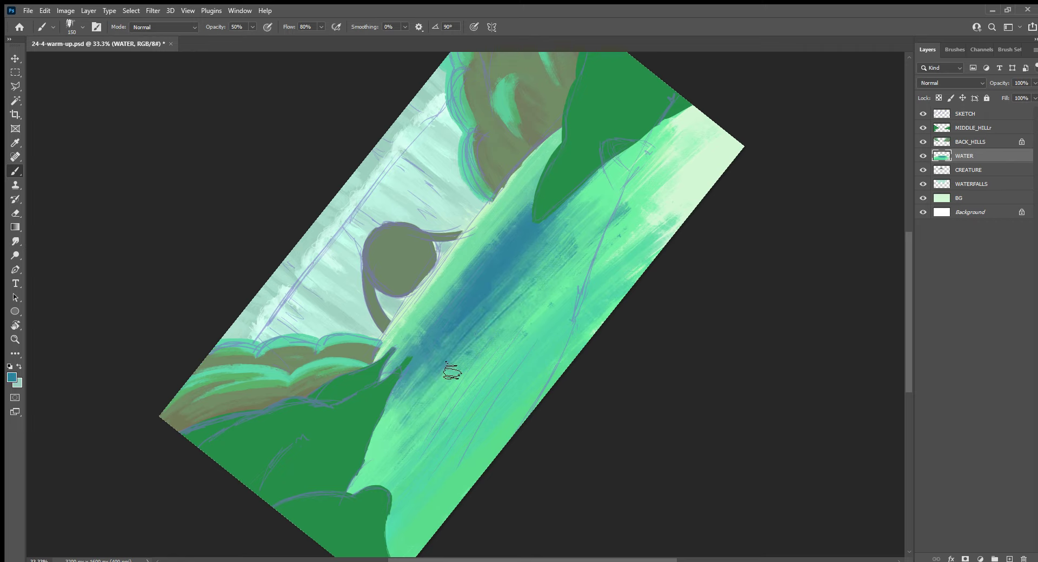
{"action": "left_click", "coordinate": [435, 309], "text": "alt"}
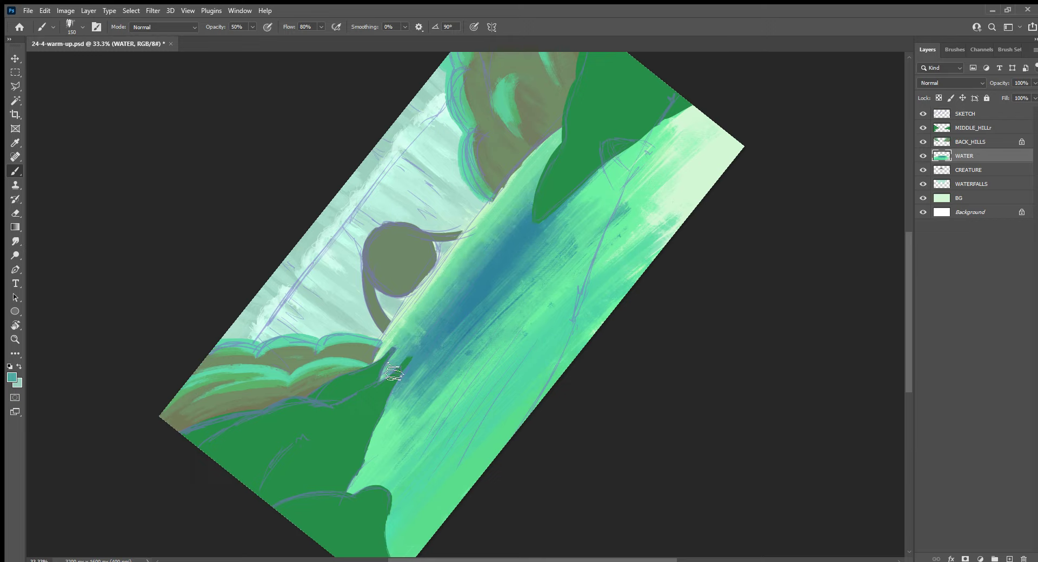
{"action": "left_click_drag", "start_coordinate": [451, 316], "coordinate": [496, 259]}
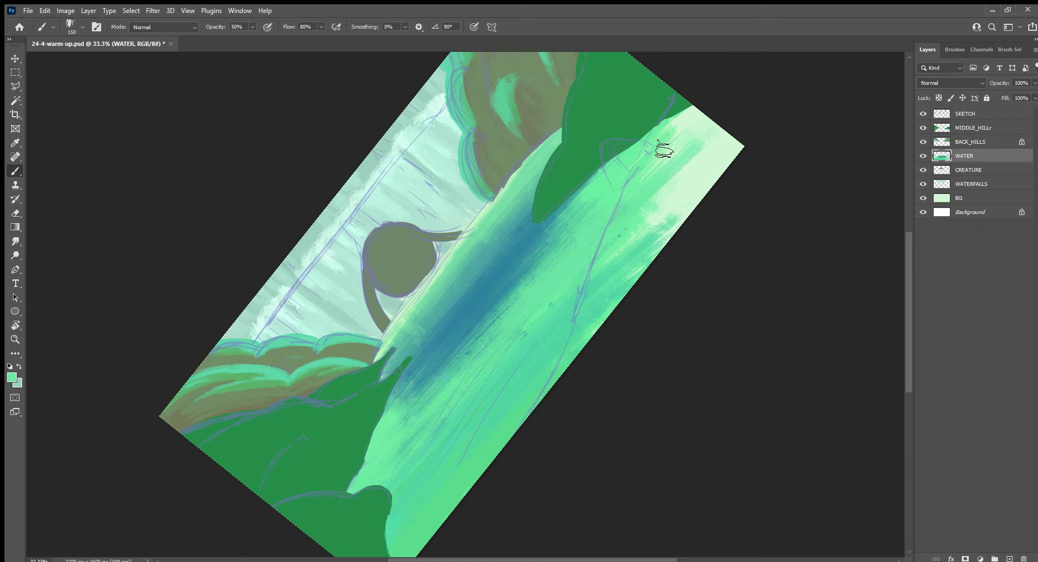
Blend the dark-blue band with long light-green and teal strokes, softening it near the creature's head
{"action": "mouse_move", "coordinate": [562, 232]}
{"action": "left_mouse_down"}
{"action": "mouse_move", "coordinate": [382, 449]}
{"action": "mouse_move", "coordinate": [570, 225]}
{"action": "mouse_move", "coordinate": [400, 400]}
{"action": "left_mouse_up"}
{"action": "left_click_drag", "start_coordinate": [400, 400], "coordinate": [616, 171]}
{"action": "left_click", "coordinate": [476, 296], "text": "alt"}
{"action": "left_click_drag", "start_coordinate": [406, 394], "coordinate": [587, 195]}
{"action": "mouse_move", "coordinate": [587, 195]}
{"action": "left_mouse_down"}
{"action": "mouse_move", "coordinate": [424, 364]}
{"action": "mouse_move", "coordinate": [555, 218]}
{"action": "left_mouse_up"}
{"action": "mouse_move", "coordinate": [555, 217]}
{"action": "left_mouse_down"}
{"action": "mouse_move", "coordinate": [443, 331]}
{"action": "mouse_move", "coordinate": [591, 181]}
{"action": "mouse_move", "coordinate": [579, 222]}
{"action": "mouse_move", "coordinate": [378, 440]}
{"action": "mouse_move", "coordinate": [391, 368]}
{"action": "left_mouse_up"}
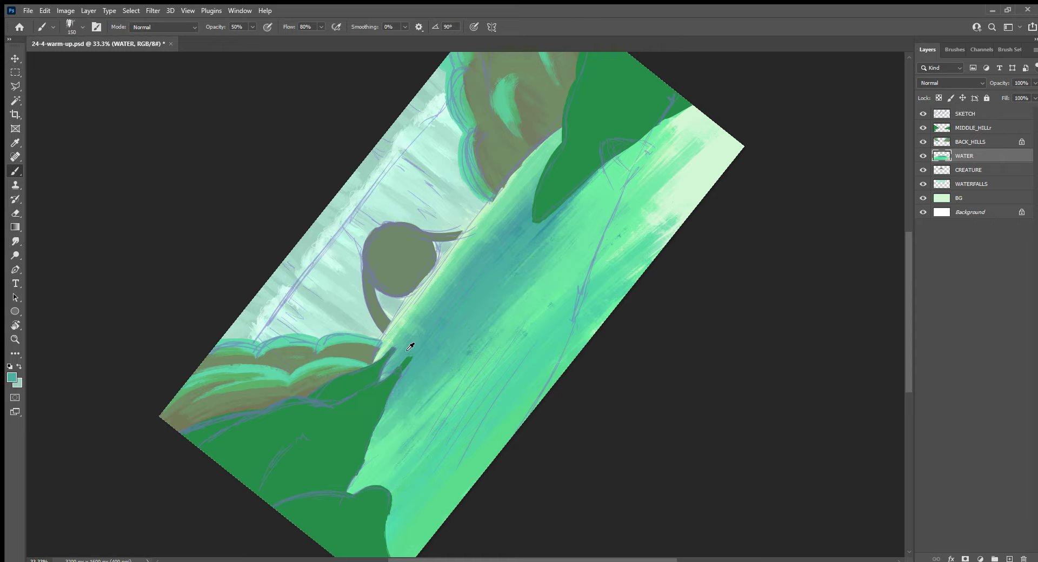
{"action": "mouse_move", "coordinate": [500, 245]}
{"action": "left_mouse_down"}
{"action": "mouse_move", "coordinate": [436, 322]}
{"action": "mouse_move", "coordinate": [478, 267]}
{"action": "left_mouse_up"}
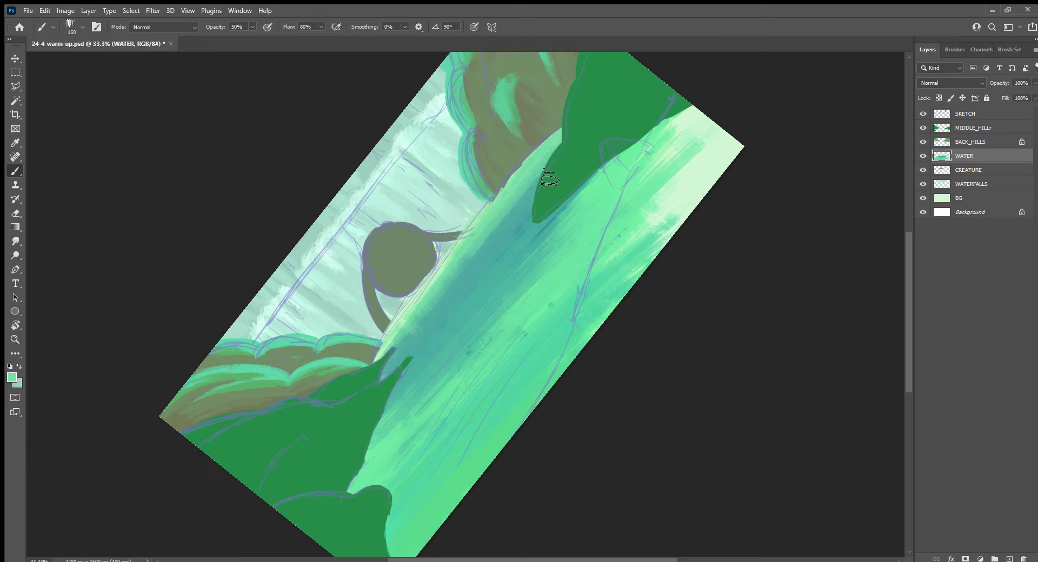
{"action": "mouse_move", "coordinate": [567, 143]}
{"action": "left_mouse_down"}
{"action": "mouse_move", "coordinate": [454, 282]}
{"action": "mouse_move", "coordinate": [440, 269]}
{"action": "mouse_move", "coordinate": [383, 348]}
{"action": "mouse_move", "coordinate": [486, 221]}
{"action": "left_mouse_up"}
{"action": "left_click", "coordinate": [393, 324], "text": "alt"}
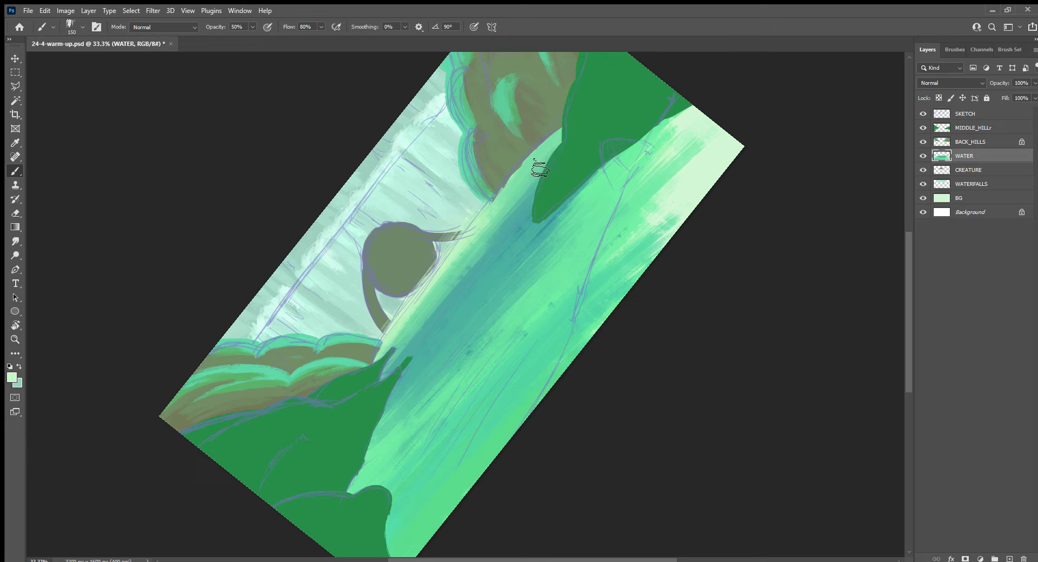
Erase stray water paint off the creature's neck and tail using the creature's selection
{"action": "left_click", "coordinate": [941, 170], "text": "ctrl"}
{"action": "key", "text": "e"}
{"action": "left_click_drag", "start_coordinate": [441, 236], "coordinate": [405, 297]}
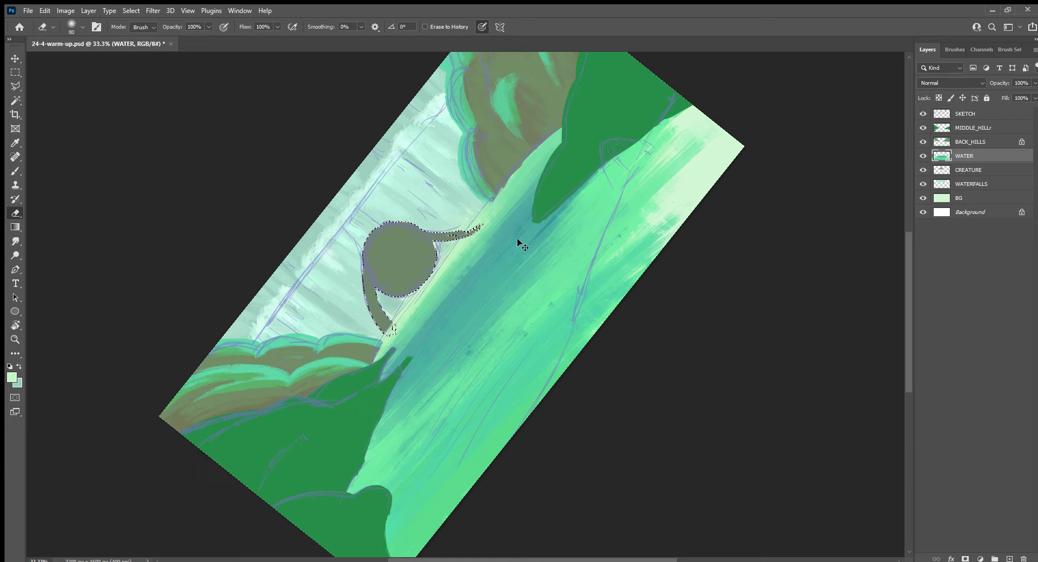
{"action": "key", "text": "ctrl+d"}
{"action": "key", "text": "b"}
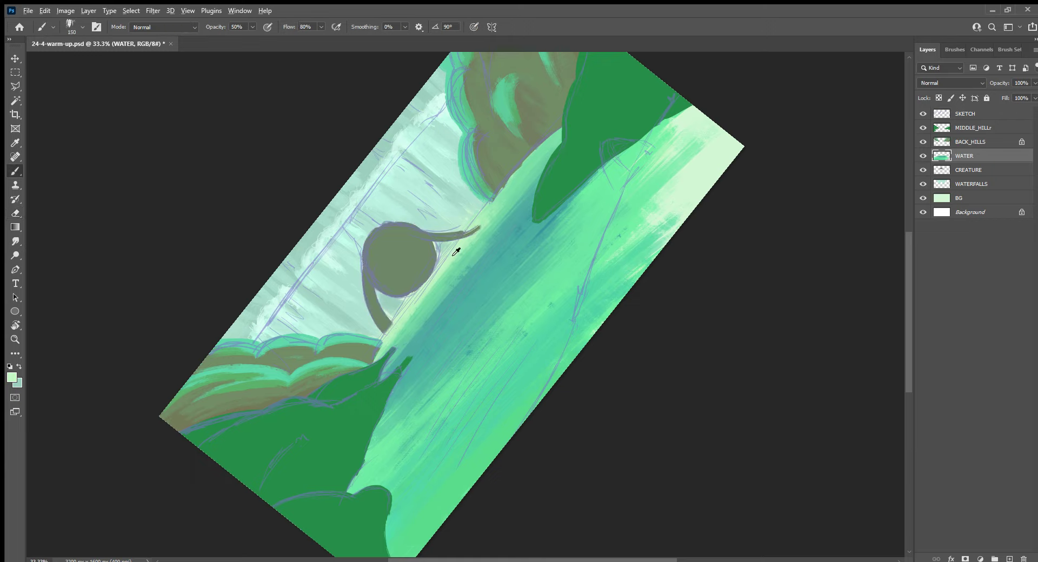
With a 100 px brush, paint darker teal strokes along the water edge by the creature
{"action": "left_click", "coordinate": [441, 294], "text": "alt"}
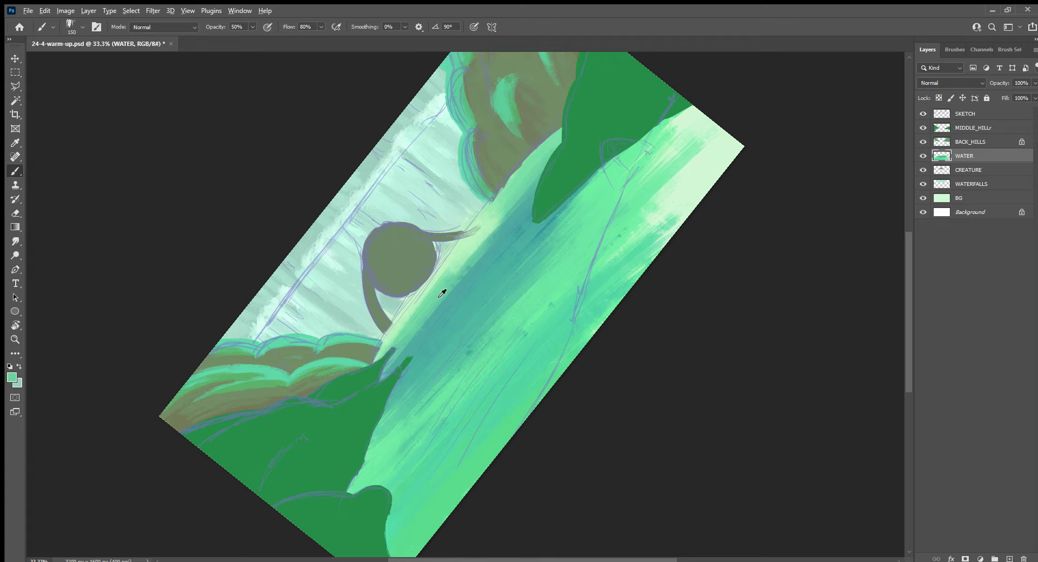
{"action": "key", "text": "bracketleft"}
{"action": "key", "text": "bracketleft"}
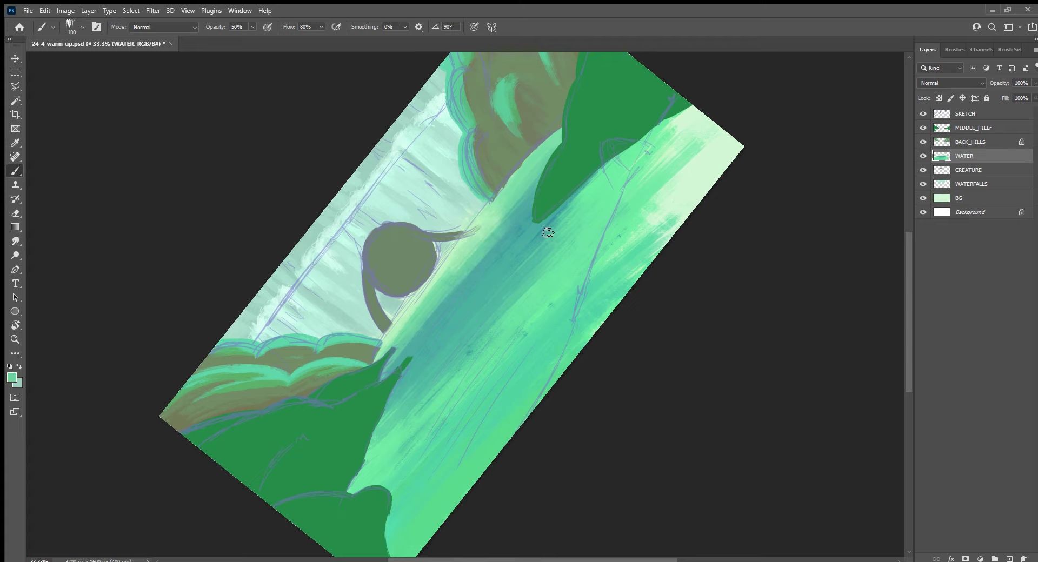
{"action": "left_click", "coordinate": [431, 330], "text": "alt"}
{"action": "left_click_drag", "start_coordinate": [428, 324], "coordinate": [494, 248]}
{"action": "mouse_move", "coordinate": [435, 293]}
{"action": "left_mouse_down"}
{"action": "mouse_move", "coordinate": [492, 222]}
{"action": "mouse_move", "coordinate": [487, 213]}
{"action": "mouse_move", "coordinate": [429, 284]}
{"action": "mouse_move", "coordinate": [519, 173]}
{"action": "left_mouse_up"}
Paint light mint strokes along the water's edge beside the creature and brown hill
{"action": "left_click", "coordinate": [399, 324], "text": "alt"}
{"action": "left_click_drag", "start_coordinate": [440, 271], "coordinate": [526, 167]}
{"action": "left_click_drag", "start_coordinate": [462, 250], "coordinate": [557, 132]}
{"action": "left_click_drag", "start_coordinate": [519, 172], "coordinate": [560, 136]}
Add faint green highlights to the water and a darker teal stroke beside the hill edge
{"action": "left_click", "coordinate": [376, 454], "text": "alt"}
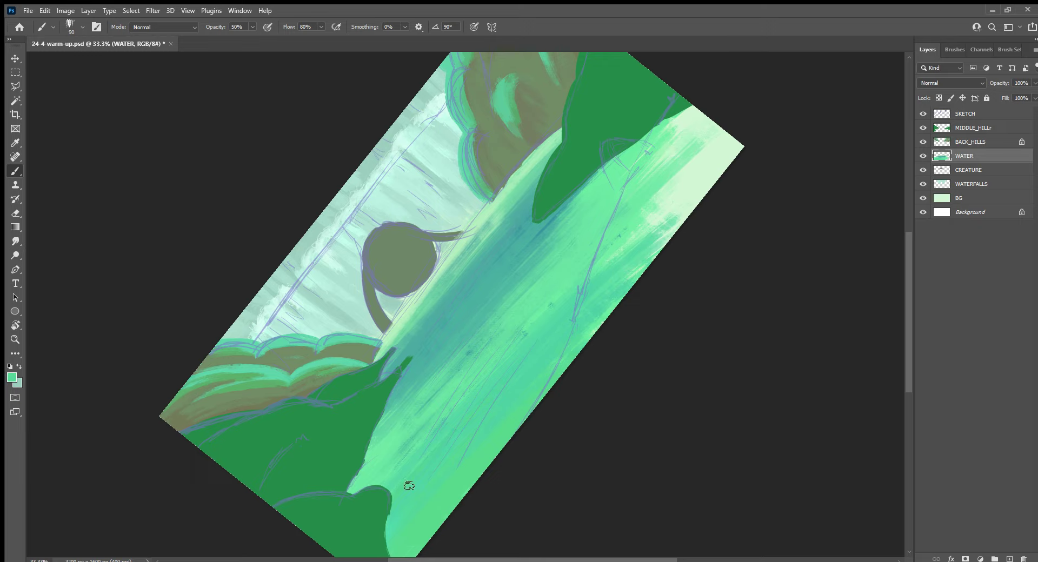
{"action": "left_click_drag", "start_coordinate": [600, 266], "coordinate": [687, 181]}
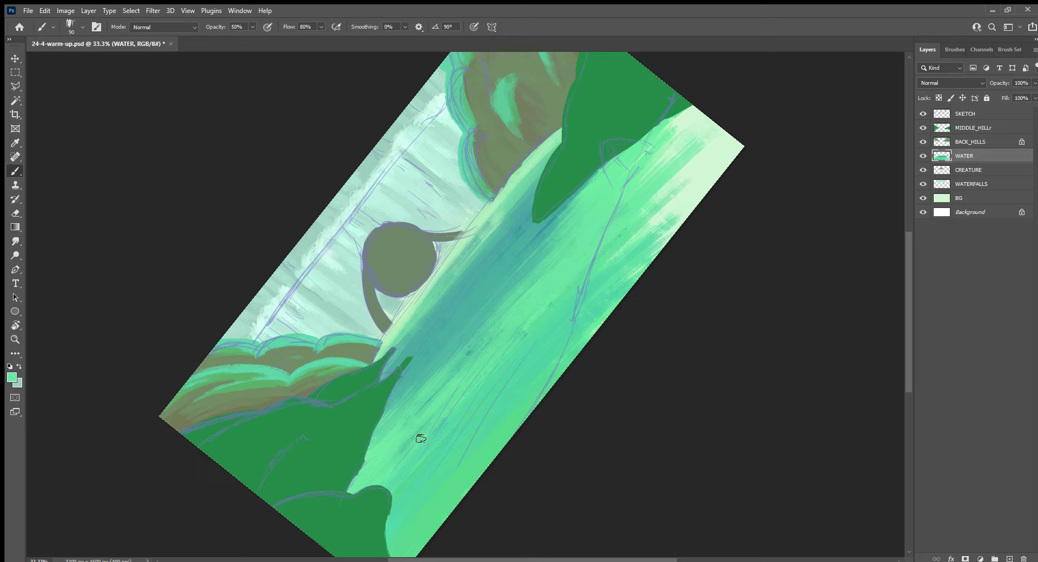
{"action": "mouse_move", "coordinate": [514, 287]}
{"action": "left_mouse_down"}
{"action": "mouse_move", "coordinate": [533, 266]}
{"action": "mouse_move", "coordinate": [510, 279]}
{"action": "left_mouse_up"}
{"action": "left_click_drag", "start_coordinate": [557, 216], "coordinate": [523, 250]}
{"action": "left_click", "coordinate": [470, 300], "text": "alt"}
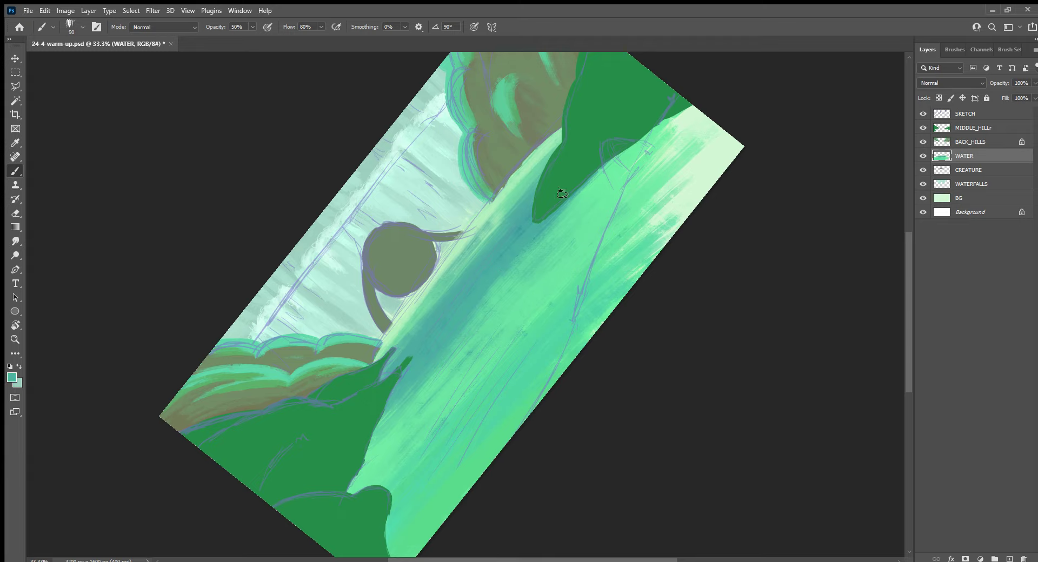
{"action": "left_click_drag", "start_coordinate": [403, 403], "coordinate": [374, 439]}
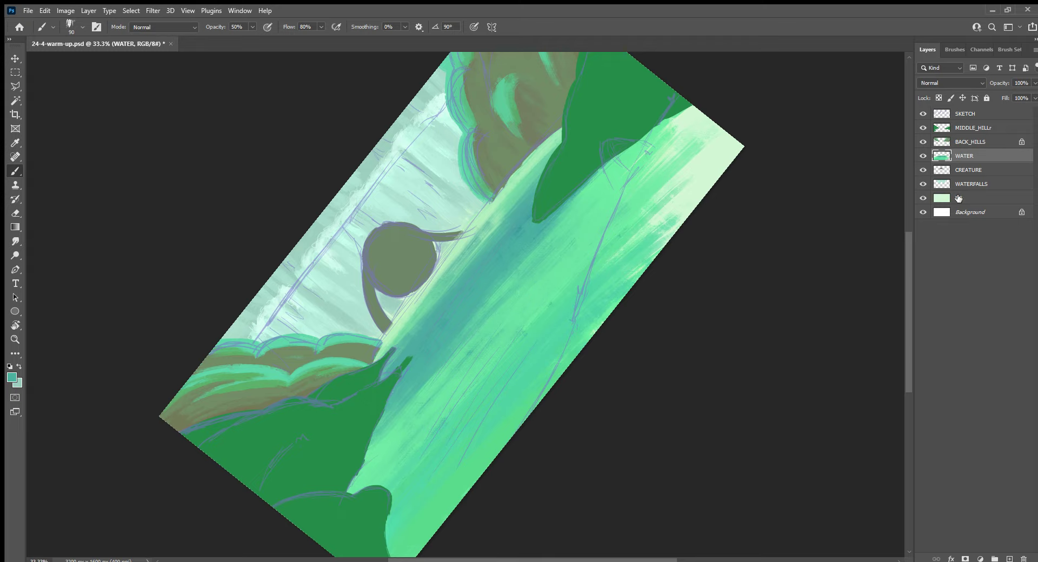
Rename the middle hills layer to MIDDLE_HILL and lock its transparent pixels
{"action": "left_click", "coordinate": [1001, 130]}
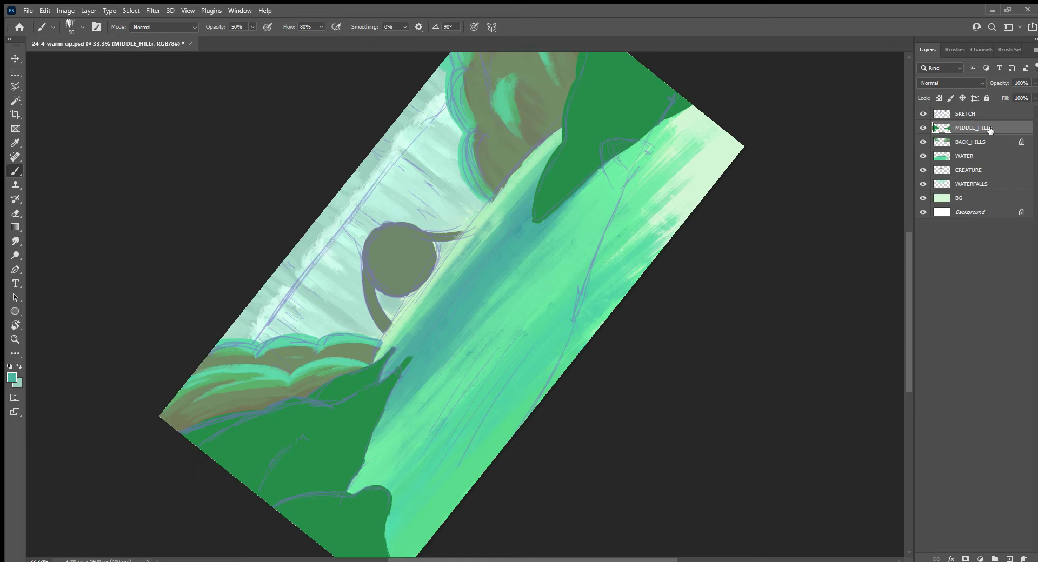
{"action": "double_click", "coordinate": [972, 128]}
{"action": "key", "text": "BackSpace"}
{"action": "key", "text": "Return"}
{"action": "left_click_drag", "start_coordinate": [714, 289], "coordinate": [673, 357]}
{"action": "key", "text": "slash"}
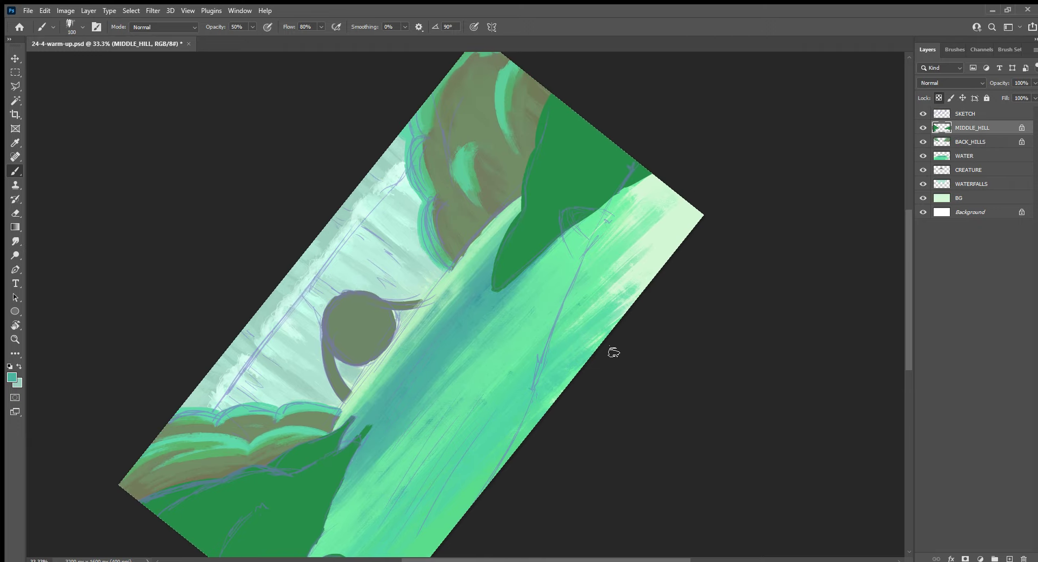
With a 45 px light green brush, paint highlights on the hill's lower-left edge
{"action": "key", "text": "bracketright"}
{"action": "key", "text": "bracketright"}
{"action": "key", "text": "bracketright"}
{"action": "key", "text": "x"}
{"action": "key", "text": "bracketleft"}
{"action": "key", "text": "bracketleft"}
{"action": "key", "text": "bracketleft"}
{"action": "mouse_move", "coordinate": [516, 218]}
{"action": "left_mouse_down"}
{"action": "mouse_move", "coordinate": [492, 283]}
{"action": "mouse_move", "coordinate": [535, 154]}
{"action": "mouse_move", "coordinate": [530, 201]}
{"action": "left_mouse_up"}
{"action": "mouse_move", "coordinate": [540, 158]}
{"action": "left_mouse_down"}
{"action": "mouse_move", "coordinate": [531, 200]}
{"action": "mouse_move", "coordinate": [540, 190]}
{"action": "mouse_move", "coordinate": [497, 256]}
{"action": "left_mouse_up"}
{"action": "mouse_move", "coordinate": [498, 256]}
{"action": "left_mouse_down"}
{"action": "mouse_move", "coordinate": [520, 216]}
{"action": "mouse_move", "coordinate": [493, 282]}
{"action": "left_mouse_up"}
Extend the light green highlight strokes up the hill's left edge to its upper part
{"action": "mouse_move", "coordinate": [520, 236]}
{"action": "left_mouse_down"}
{"action": "mouse_move", "coordinate": [489, 285]}
{"action": "mouse_move", "coordinate": [505, 256]}
{"action": "left_mouse_up"}
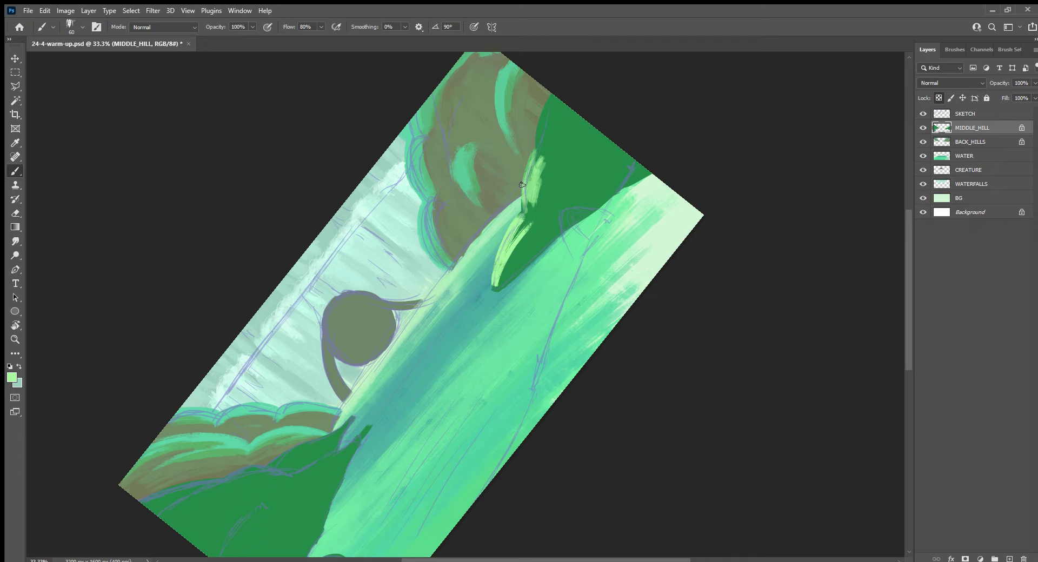
{"action": "left_click_drag", "start_coordinate": [541, 148], "coordinate": [522, 210]}
{"action": "left_click_drag", "start_coordinate": [543, 167], "coordinate": [526, 205]}
{"action": "mouse_move", "coordinate": [541, 142]}
{"action": "left_mouse_down"}
{"action": "mouse_move", "coordinate": [554, 90]}
{"action": "mouse_move", "coordinate": [540, 144]}
{"action": "left_mouse_up"}
{"action": "mouse_move", "coordinate": [560, 96]}
{"action": "left_mouse_down"}
{"action": "mouse_move", "coordinate": [546, 130]}
{"action": "mouse_move", "coordinate": [555, 137]}
{"action": "left_mouse_up"}
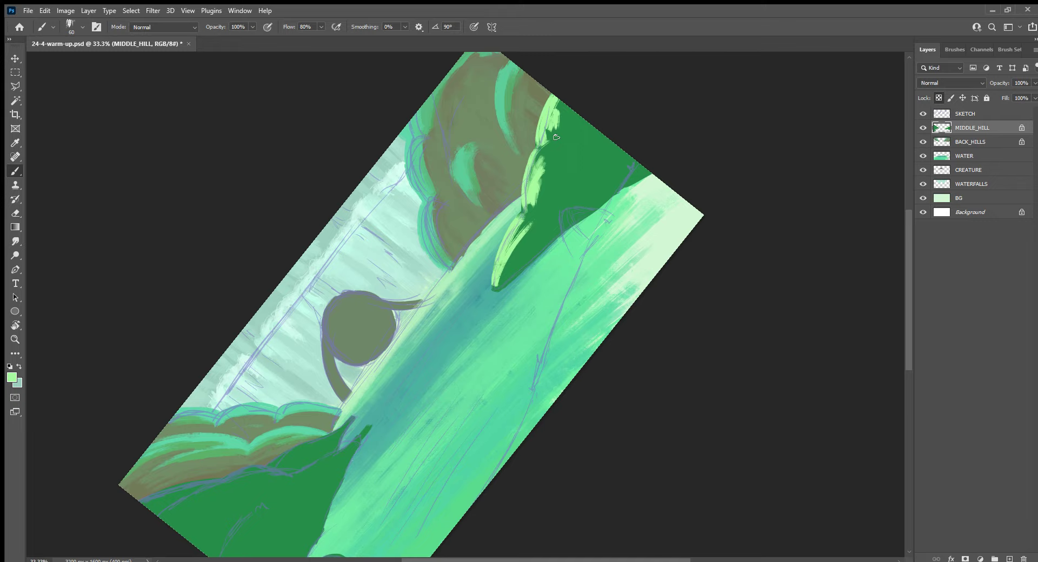
Hide the SKETCH layer and add more light highlights along the hill's left edge and tip
{"action": "left_click", "coordinate": [923, 114]}
{"action": "mouse_move", "coordinate": [529, 228]}
{"action": "left_mouse_down"}
{"action": "mouse_move", "coordinate": [538, 216]}
{"action": "mouse_move", "coordinate": [496, 284]}
{"action": "left_mouse_up"}
{"action": "mouse_move", "coordinate": [526, 235]}
{"action": "left_mouse_down"}
{"action": "mouse_move", "coordinate": [498, 281]}
{"action": "mouse_move", "coordinate": [528, 231]}
{"action": "mouse_move", "coordinate": [551, 114]}
{"action": "mouse_move", "coordinate": [574, 101]}
{"action": "left_mouse_up"}
{"action": "mouse_move", "coordinate": [557, 151]}
{"action": "left_mouse_down"}
{"action": "mouse_move", "coordinate": [576, 109]}
{"action": "mouse_move", "coordinate": [560, 179]}
{"action": "left_mouse_up"}
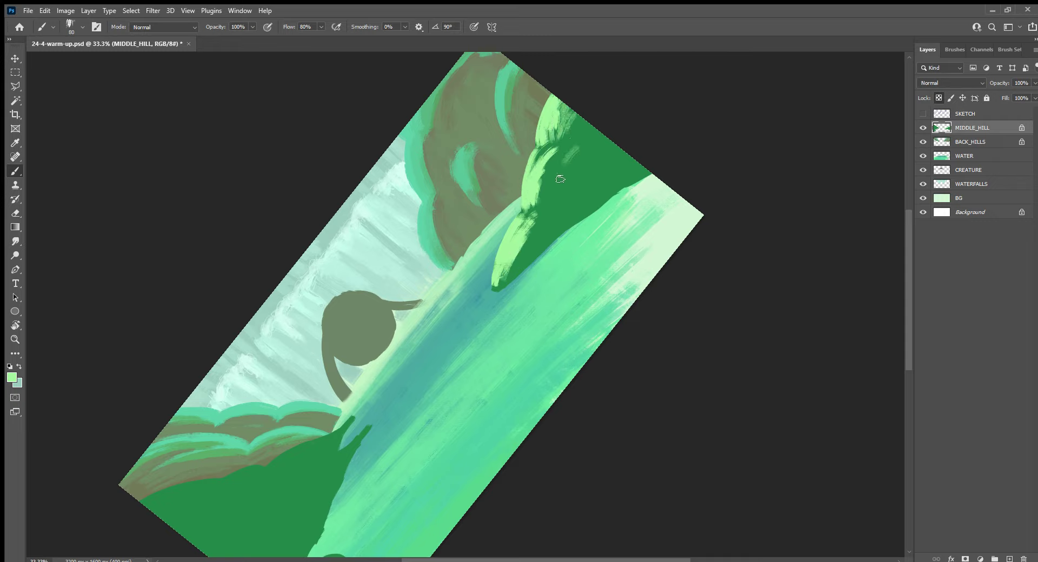
{"action": "left_click_drag", "start_coordinate": [593, 134], "coordinate": [565, 164]}
Tone down the light ridge with darker medium green strokes, adding a lighter patch near the hilltop
{"action": "left_click", "coordinate": [552, 179], "text": "alt"}
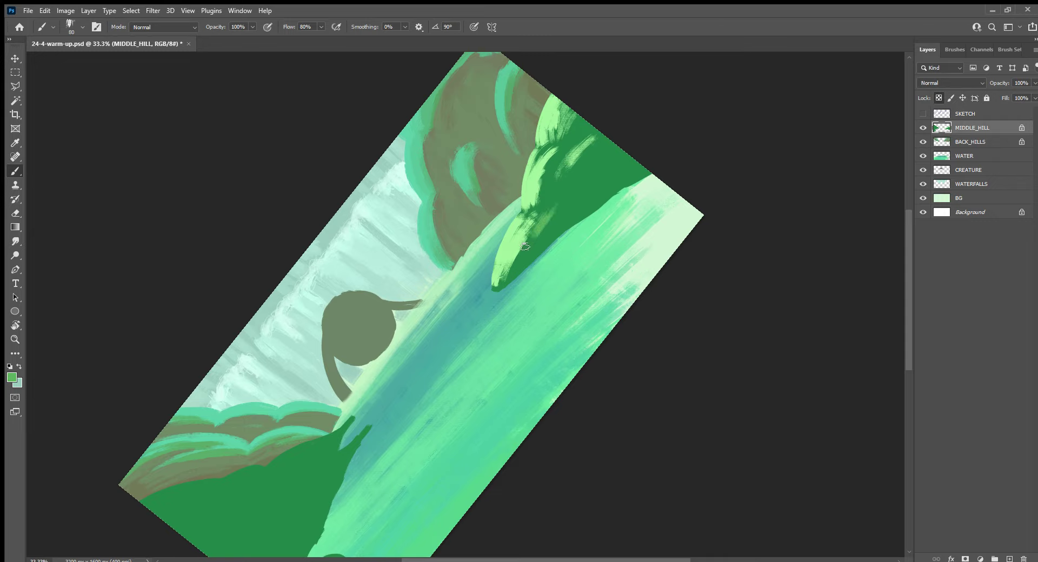
{"action": "mouse_move", "coordinate": [518, 265]}
{"action": "left_mouse_down"}
{"action": "mouse_move", "coordinate": [545, 219]}
{"action": "mouse_move", "coordinate": [528, 199]}
{"action": "mouse_move", "coordinate": [538, 155]}
{"action": "mouse_move", "coordinate": [523, 189]}
{"action": "left_mouse_up"}
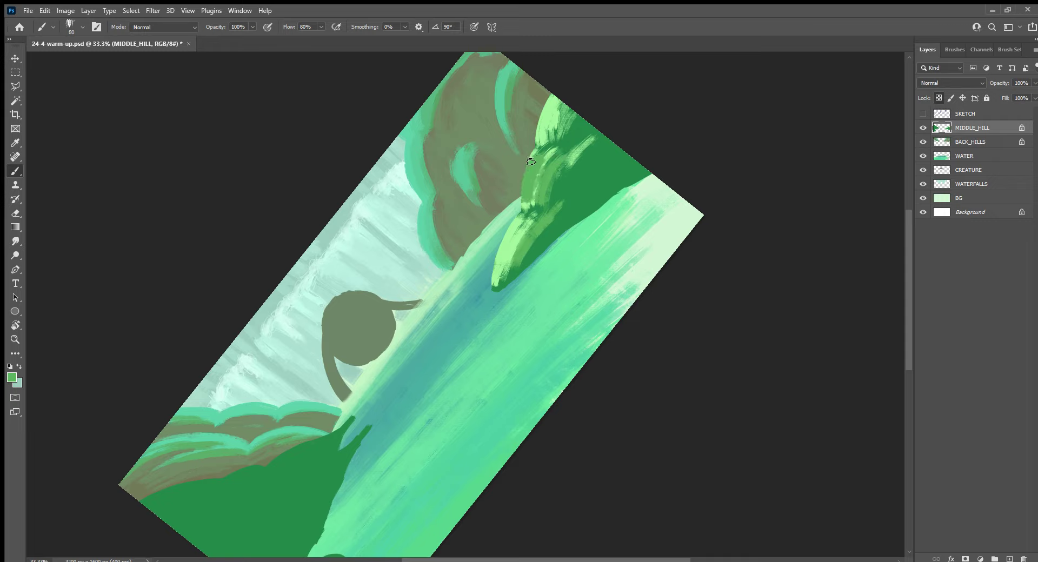
{"action": "mouse_move", "coordinate": [537, 145]}
{"action": "left_mouse_down"}
{"action": "mouse_move", "coordinate": [524, 224]}
{"action": "mouse_move", "coordinate": [496, 268]}
{"action": "left_mouse_up"}
{"action": "mouse_move", "coordinate": [528, 212]}
{"action": "left_mouse_down"}
{"action": "mouse_move", "coordinate": [494, 280]}
{"action": "mouse_move", "coordinate": [546, 212]}
{"action": "left_mouse_up"}
{"action": "mouse_move", "coordinate": [571, 178]}
{"action": "left_mouse_down"}
{"action": "mouse_move", "coordinate": [614, 127]}
{"action": "mouse_move", "coordinate": [573, 165]}
{"action": "mouse_move", "coordinate": [566, 198]}
{"action": "mouse_move", "coordinate": [583, 170]}
{"action": "left_mouse_up"}
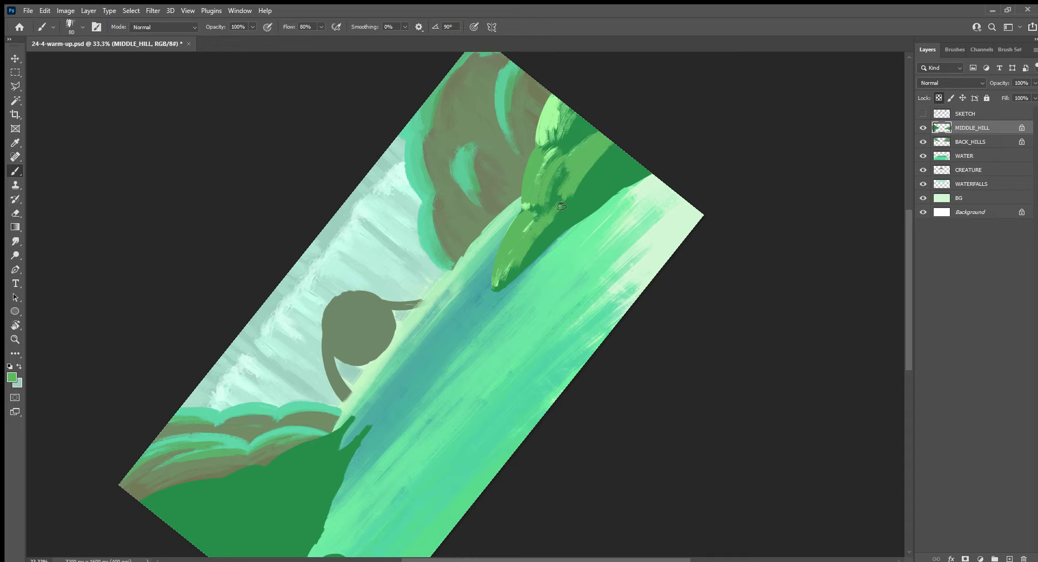
{"action": "mouse_move", "coordinate": [589, 130]}
{"action": "left_mouse_down"}
{"action": "mouse_move", "coordinate": [574, 150]}
{"action": "mouse_move", "coordinate": [554, 105]}
{"action": "left_mouse_up"}
Repaint the hill's upper edge with sampled dark and medium greens
{"action": "left_click", "coordinate": [574, 134], "text": "alt"}
{"action": "mouse_move", "coordinate": [556, 141]}
{"action": "left_mouse_down"}
{"action": "mouse_move", "coordinate": [554, 112]}
{"action": "mouse_move", "coordinate": [562, 87]}
{"action": "mouse_move", "coordinate": [573, 88]}
{"action": "left_mouse_up"}
{"action": "left_click", "coordinate": [554, 112], "text": "alt"}
{"action": "left_click_drag", "start_coordinate": [557, 121], "coordinate": [567, 138]}
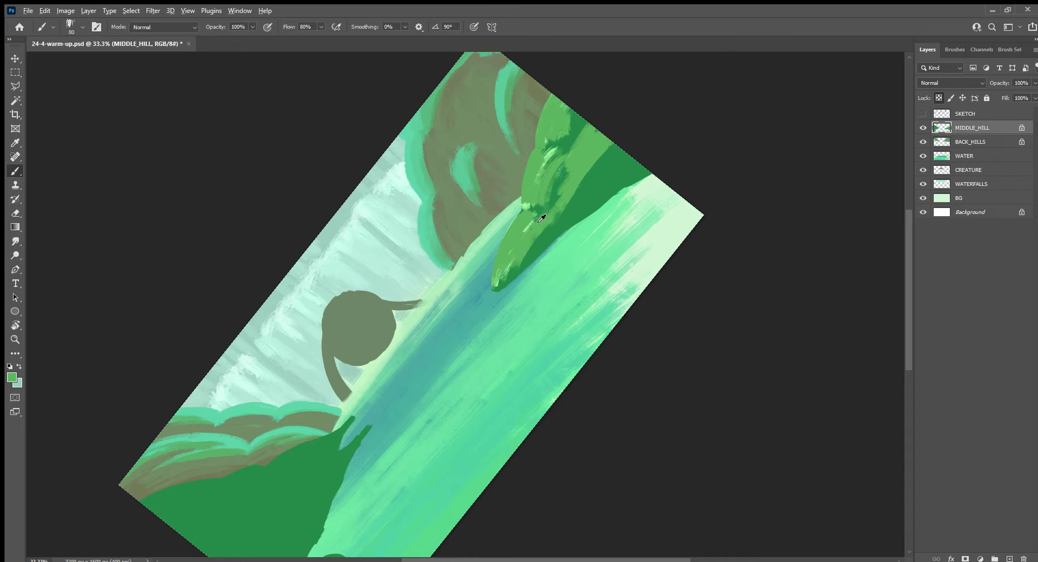
Cover the hill's lower edge with sampled dark green and darken a small middle area
{"action": "left_click", "coordinate": [558, 202], "text": "alt"}
{"action": "left_click_drag", "start_coordinate": [530, 224], "coordinate": [500, 285]}
{"action": "mouse_move", "coordinate": [506, 266]}
{"action": "left_mouse_down"}
{"action": "mouse_move", "coordinate": [534, 225]}
{"action": "mouse_move", "coordinate": [502, 276]}
{"action": "left_mouse_up"}
{"action": "left_click", "coordinate": [518, 227], "text": "alt"}
{"action": "left_click", "coordinate": [540, 213], "text": "alt"}
{"action": "left_click_drag", "start_coordinate": [518, 250], "coordinate": [529, 225]}
{"action": "left_click_drag", "start_coordinate": [572, 198], "coordinate": [578, 182]}
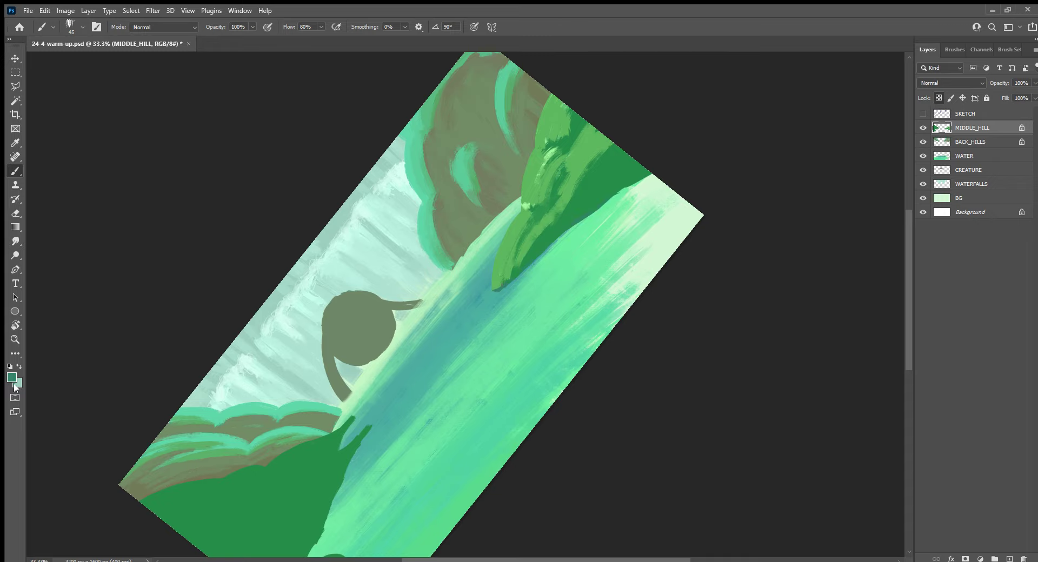
Sample several hill greens and paint darker green along the hill's upper-right edge
{"action": "key", "text": "i"}
{"action": "key", "text": "b"}
{"action": "left_click", "coordinate": [546, 232], "text": "alt"}
{"action": "left_click", "coordinate": [493, 284], "text": "alt"}
{"action": "left_click", "coordinate": [527, 261], "text": "alt"}
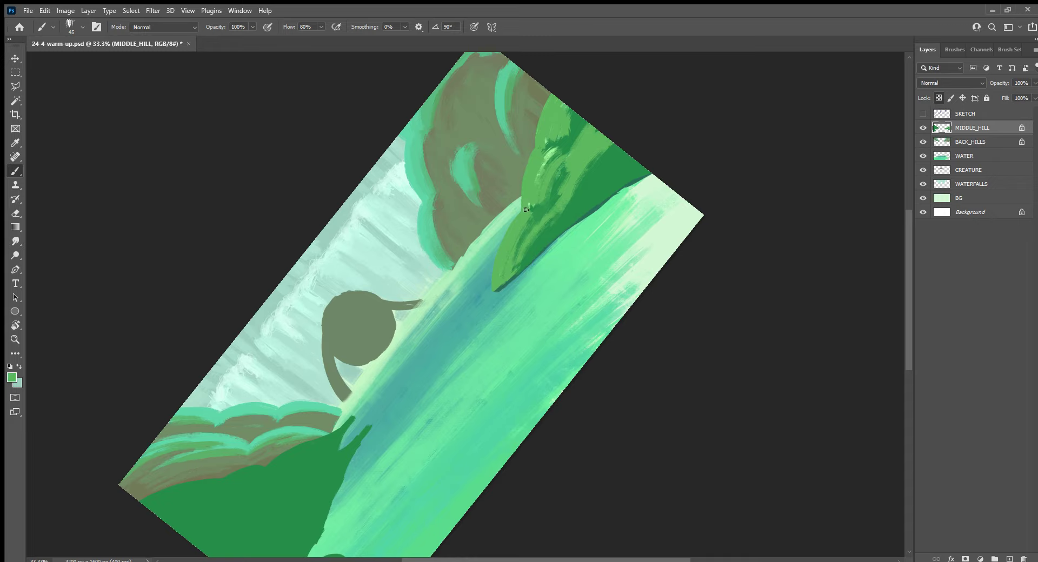
{"action": "left_click", "coordinate": [535, 244], "text": "alt"}
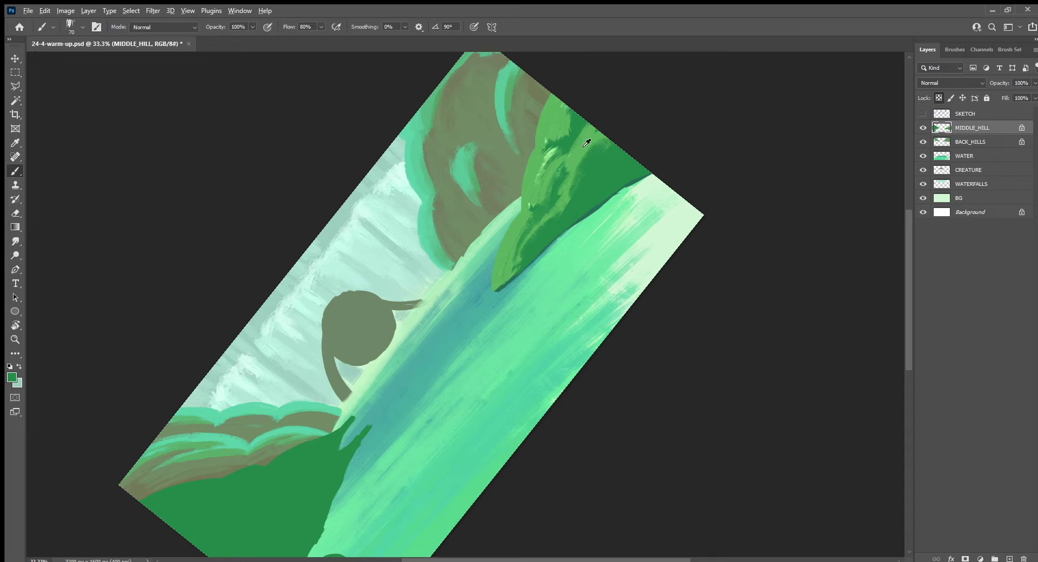
{"action": "left_click", "coordinate": [601, 144], "text": "alt"}
{"action": "mouse_move", "coordinate": [611, 164]}
{"action": "left_mouse_down"}
{"action": "mouse_move", "coordinate": [589, 197]}
{"action": "mouse_move", "coordinate": [548, 226]}
{"action": "left_mouse_up"}
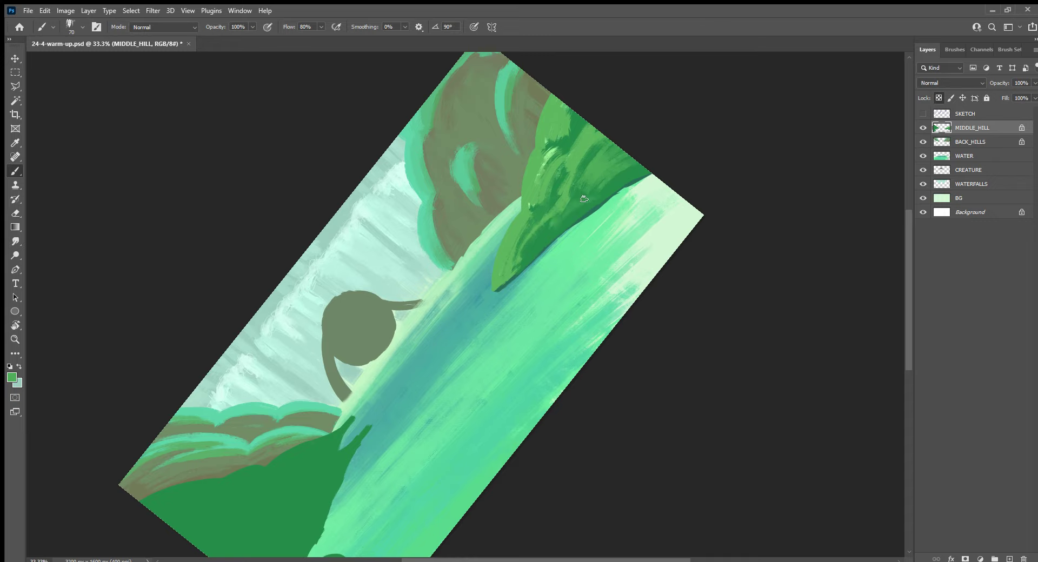
With an 80 px brush, paint darker green strokes on the hill and its lower-left edge
{"action": "key", "text": "bracketright"}
{"action": "left_click", "coordinate": [568, 139], "text": "alt"}
{"action": "mouse_move", "coordinate": [551, 149]}
{"action": "left_mouse_down"}
{"action": "mouse_move", "coordinate": [538, 195]}
{"action": "mouse_move", "coordinate": [551, 187]}
{"action": "mouse_move", "coordinate": [538, 195]}
{"action": "left_mouse_up"}
{"action": "left_click", "coordinate": [559, 165], "text": "alt"}
{"action": "left_click", "coordinate": [546, 209], "text": "alt"}
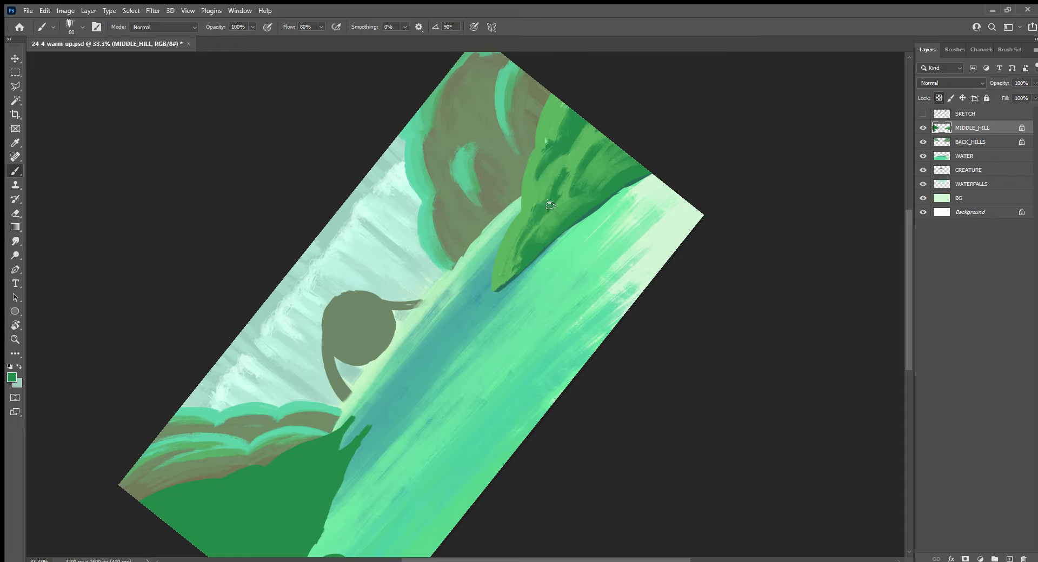
{"action": "left_click_drag", "start_coordinate": [519, 236], "coordinate": [509, 272]}
Paint a yellow-green highlight on the hill's upper edge, then tone it with dark green
{"action": "left_click", "coordinate": [562, 208], "text": "alt"}
{"action": "mouse_move", "coordinate": [555, 95]}
{"action": "left_mouse_down"}
{"action": "mouse_move", "coordinate": [551, 120]}
{"action": "mouse_move", "coordinate": [582, 87]}
{"action": "left_mouse_up"}
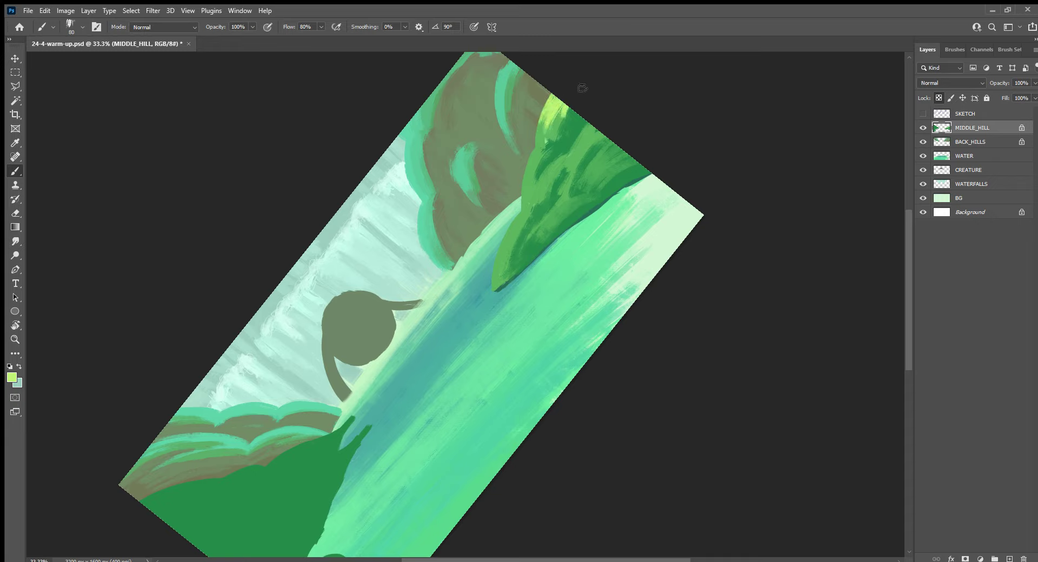
{"action": "left_click", "coordinate": [545, 134], "text": "alt"}
{"action": "left_click", "coordinate": [570, 120], "text": "alt"}
{"action": "left_click_drag", "start_coordinate": [567, 112], "coordinate": [555, 135]}
Sample greens across the hill, then brighten and extend the yellow-green hilltop highlight
{"action": "left_click", "coordinate": [558, 147], "text": "alt"}
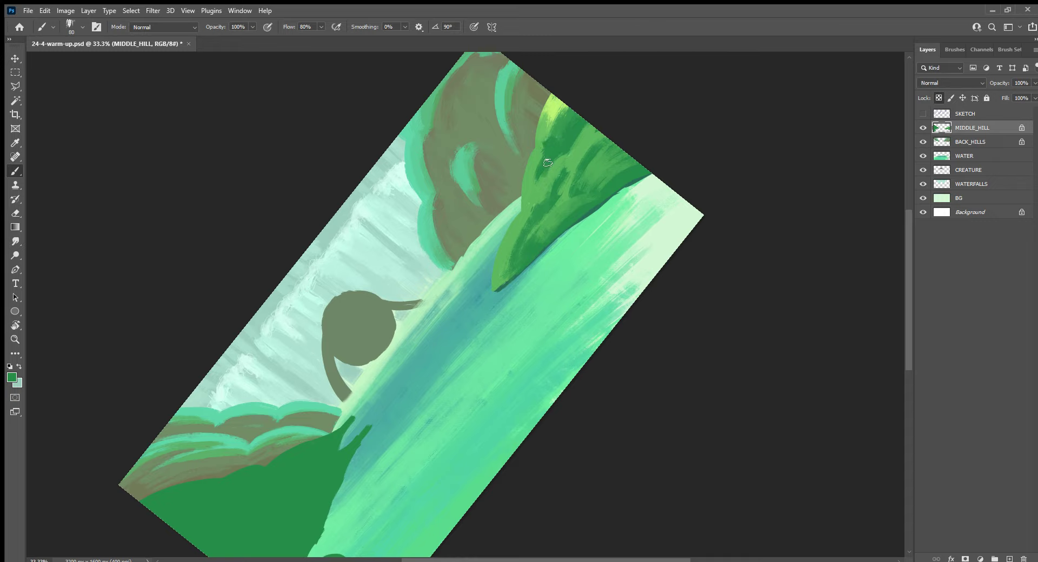
{"action": "left_click", "coordinate": [557, 166], "text": "alt"}
{"action": "left_click", "coordinate": [585, 164], "text": "alt"}
{"action": "left_click", "coordinate": [602, 164], "text": "alt"}
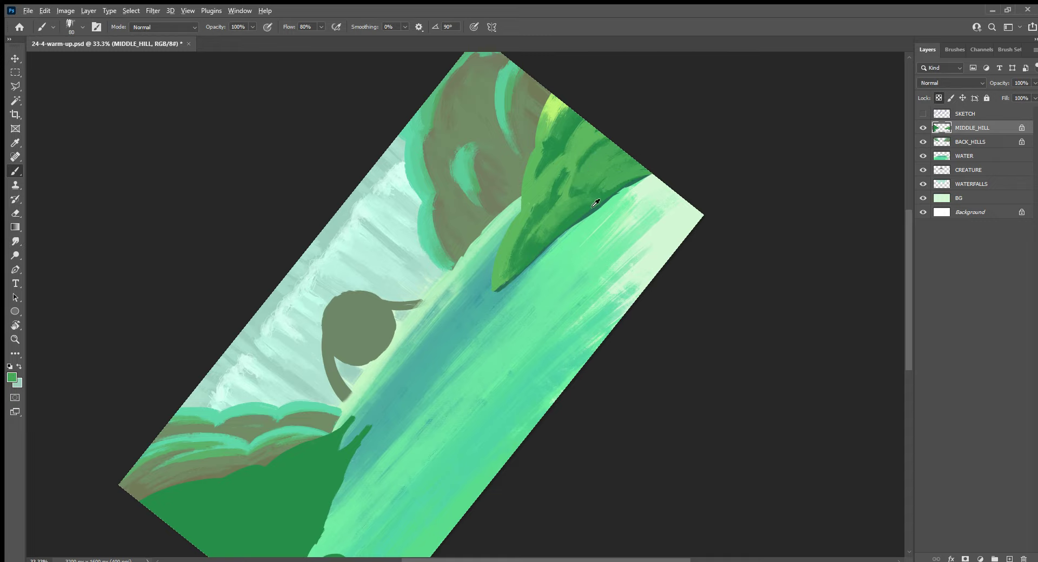
{"action": "left_click", "coordinate": [617, 188], "text": "alt"}
{"action": "left_click", "coordinate": [631, 185], "text": "alt"}
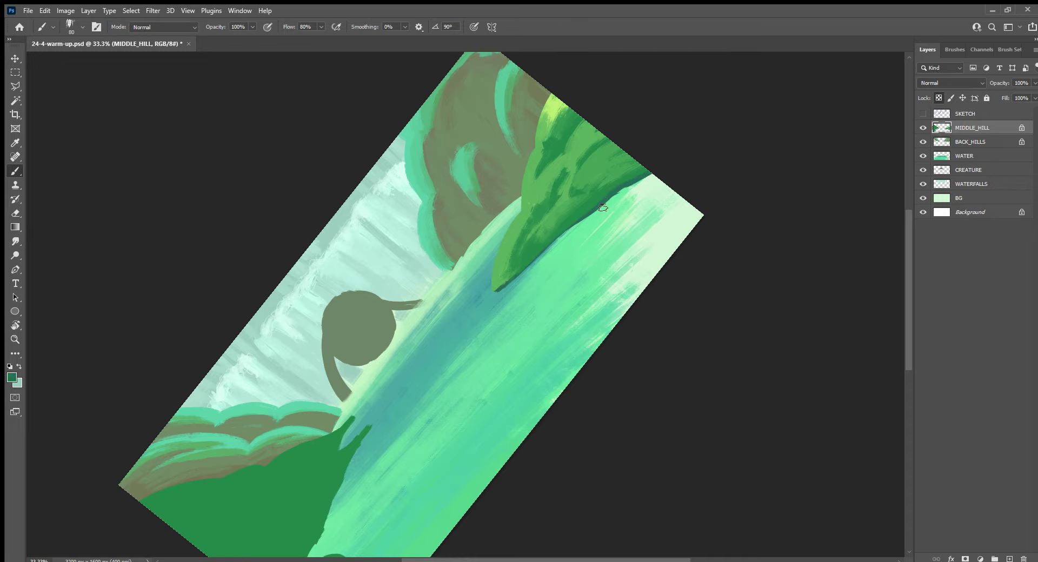
{"action": "left_click", "coordinate": [496, 284], "text": "alt"}
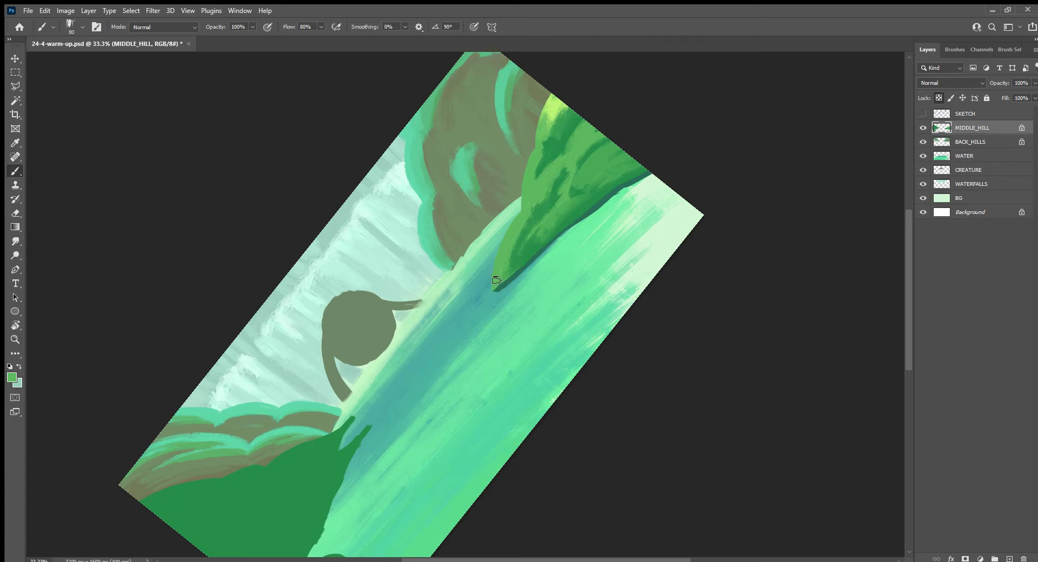
{"action": "left_click", "coordinate": [557, 122], "text": "alt"}
{"action": "left_click", "coordinate": [555, 110], "text": "alt"}
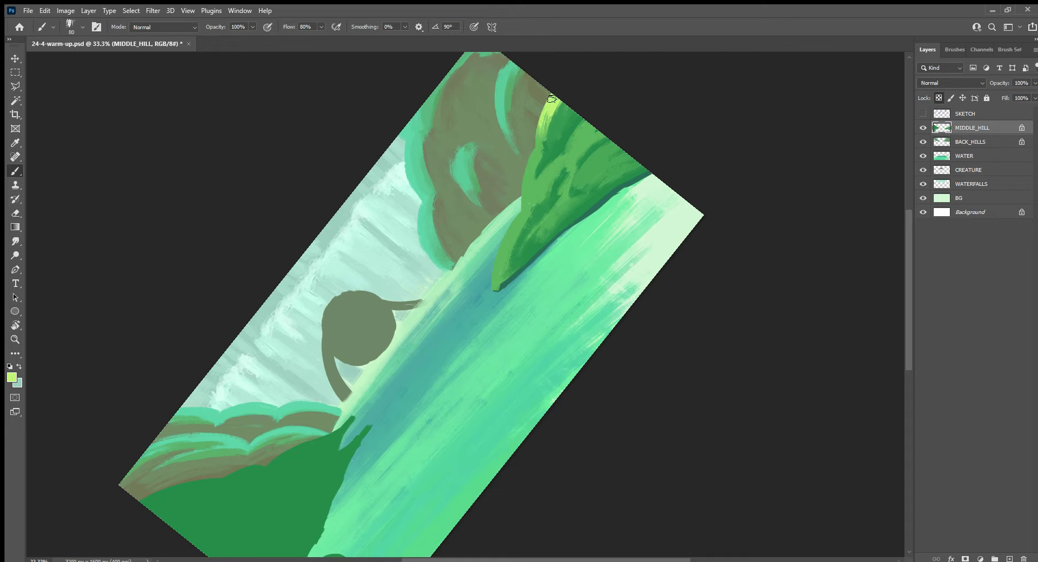
{"action": "left_click_drag", "start_coordinate": [552, 125], "coordinate": [563, 102]}
{"action": "left_click_drag", "start_coordinate": [587, 118], "coordinate": [567, 145]}
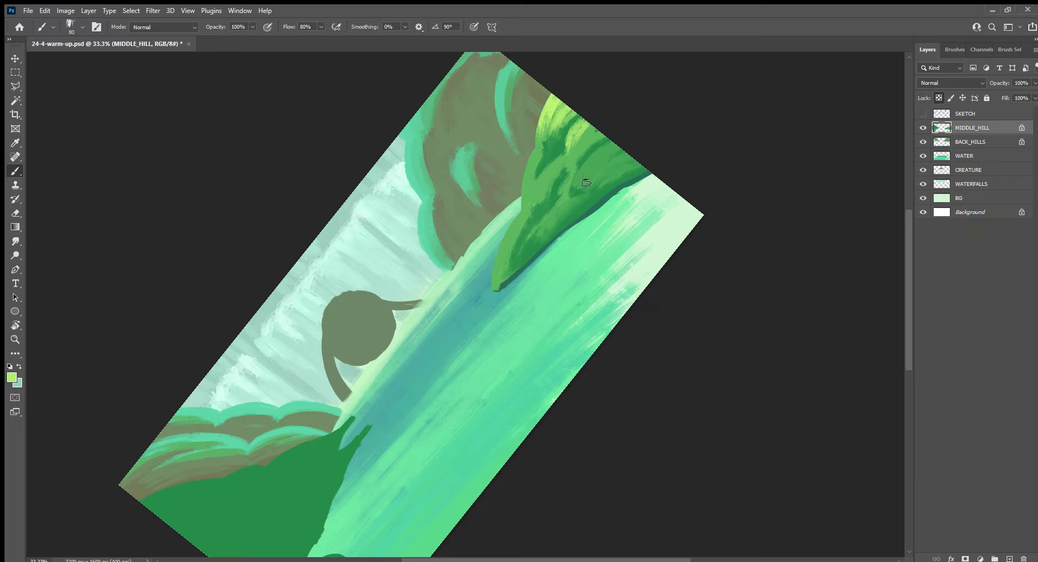
Paint yellow-green hatching down the middle hill's left slope, rotating the view nearly upright
{"action": "scroll", "coordinate": [586, 182], "scroll_direction": "down", "scroll_amount": 5}
{"action": "scroll", "coordinate": [607, 250], "scroll_direction": "left", "scroll_amount": 5}
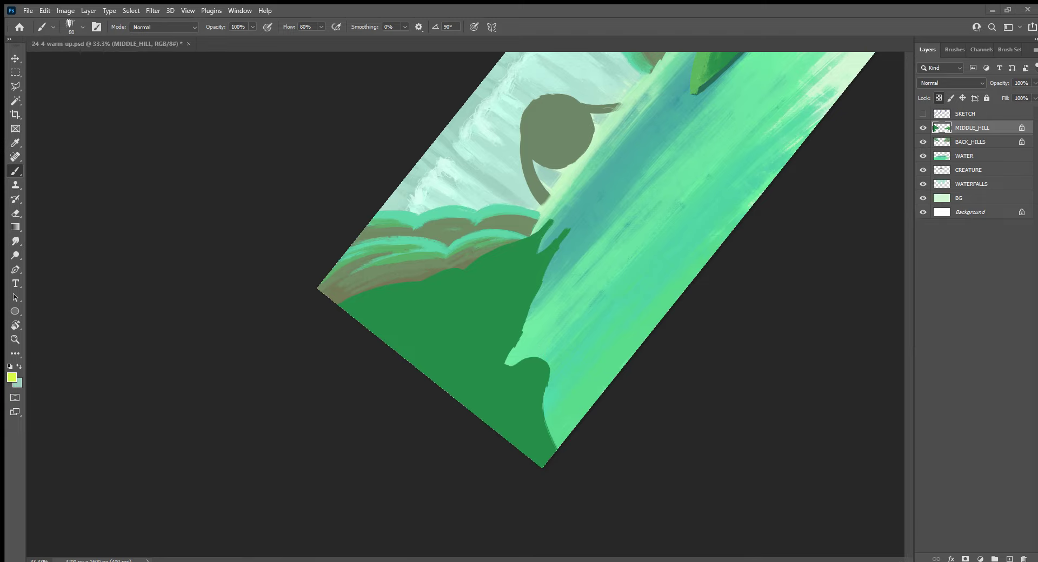
{"action": "left_click_drag", "start_coordinate": [520, 245], "coordinate": [333, 307]}
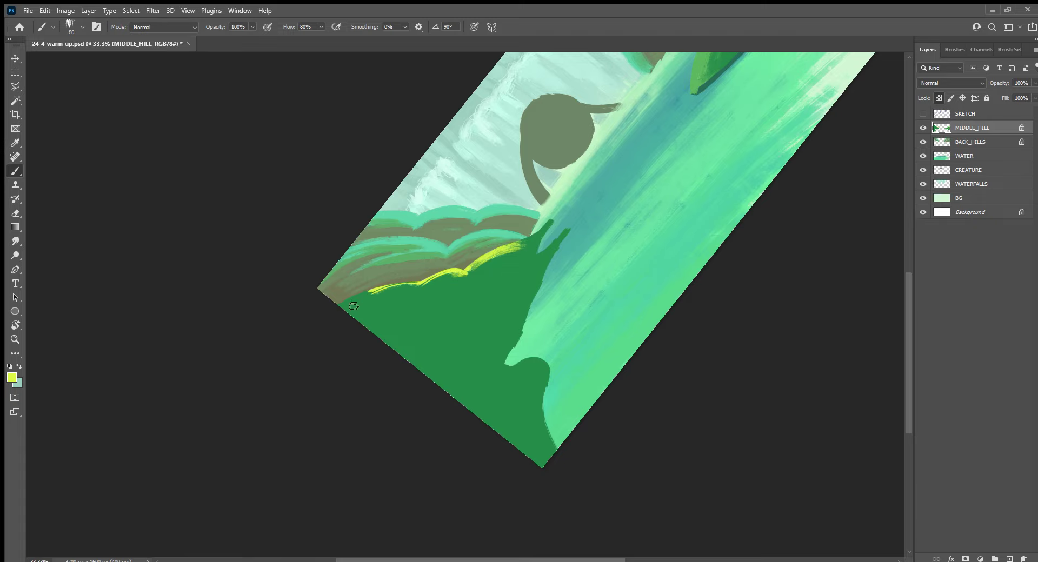
{"action": "key", "text": "r"}
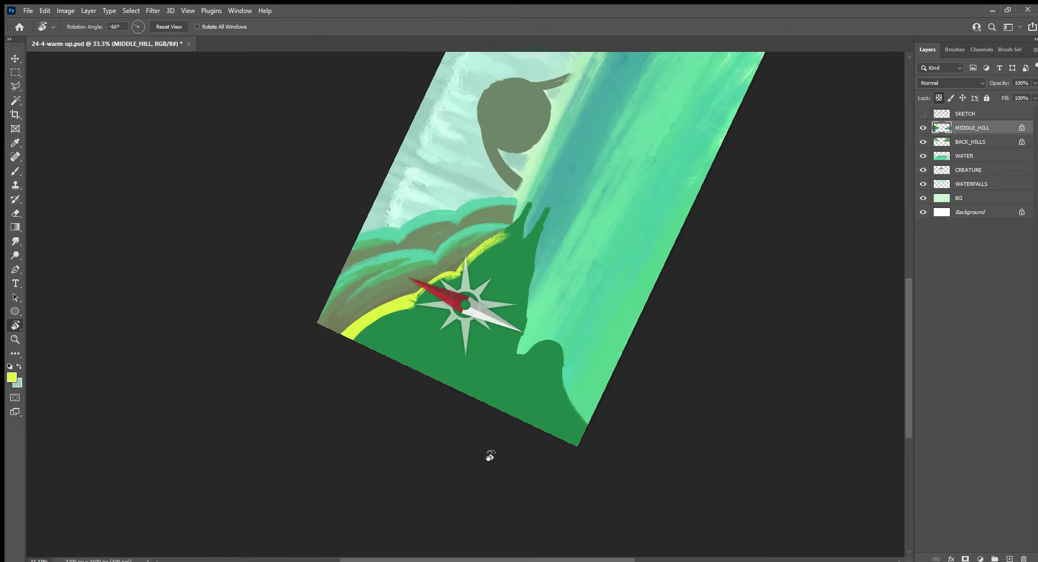
{"action": "left_click_drag", "start_coordinate": [412, 349], "coordinate": [501, 371]}
{"action": "left_click_drag", "start_coordinate": [465, 301], "coordinate": [418, 385]}
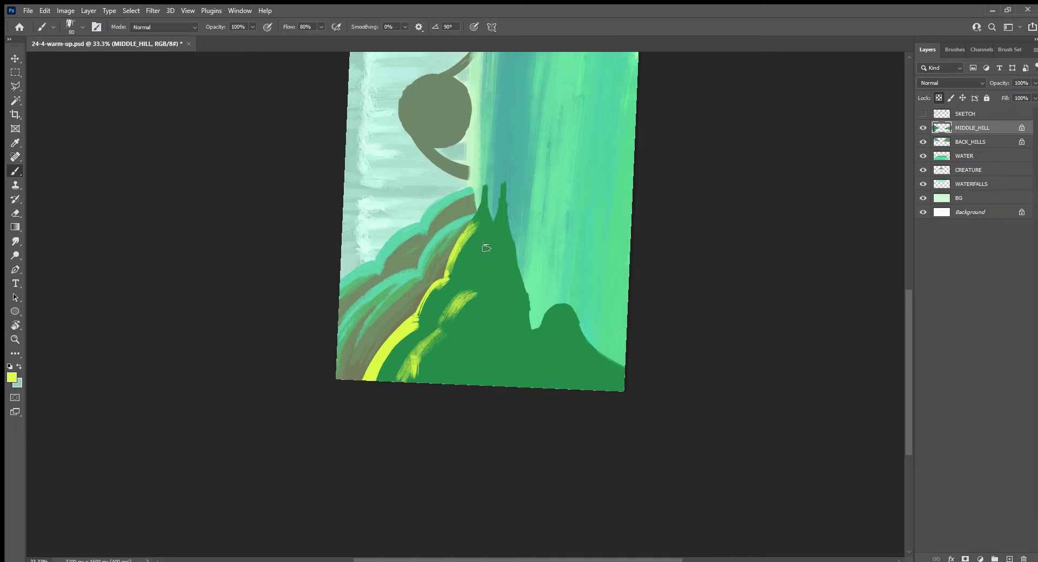
{"action": "left_click_drag", "start_coordinate": [489, 233], "coordinate": [469, 283]}
Paint yellow-green then light-green strokes along the hill ridge, covering the lower-left yellow band
{"action": "left_click_drag", "start_coordinate": [480, 208], "coordinate": [400, 377]}
{"action": "left_click_drag", "start_coordinate": [431, 339], "coordinate": [407, 359]}
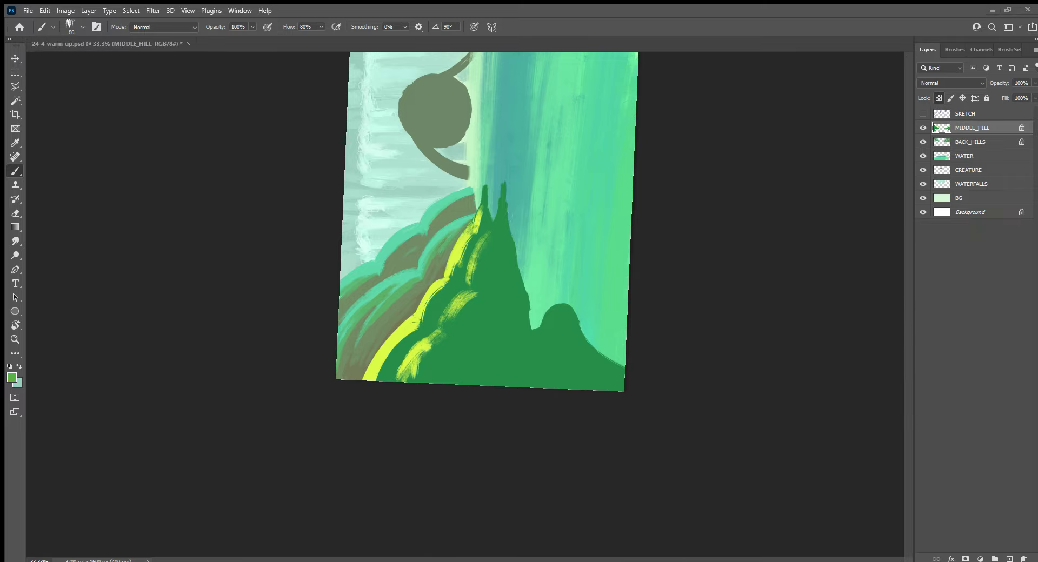
{"action": "left_click_drag", "start_coordinate": [507, 282], "coordinate": [486, 310]}
{"action": "left_click_drag", "start_coordinate": [512, 261], "coordinate": [486, 292]}
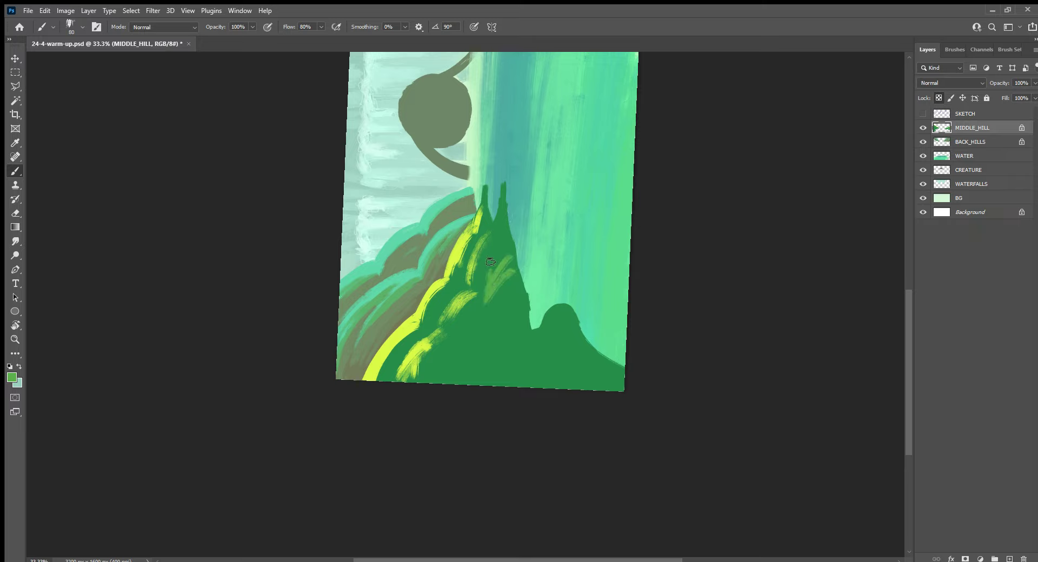
{"action": "mouse_move", "coordinate": [503, 240]}
{"action": "left_mouse_down"}
{"action": "mouse_move", "coordinate": [454, 334]}
{"action": "mouse_move", "coordinate": [419, 374]}
{"action": "left_mouse_up"}
{"action": "mouse_move", "coordinate": [464, 339]}
{"action": "left_mouse_down"}
{"action": "mouse_move", "coordinate": [410, 385]}
{"action": "mouse_move", "coordinate": [420, 354]}
{"action": "mouse_move", "coordinate": [378, 381]}
{"action": "left_mouse_up"}
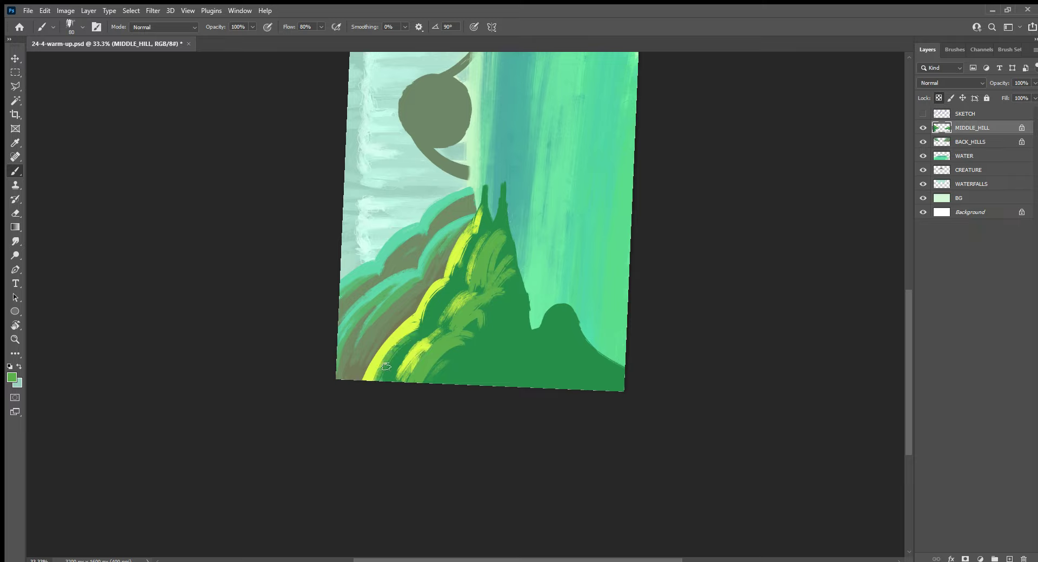
{"action": "mouse_move", "coordinate": [410, 335]}
{"action": "left_mouse_down"}
{"action": "mouse_move", "coordinate": [368, 381]}
{"action": "mouse_move", "coordinate": [478, 249]}
{"action": "left_mouse_up"}
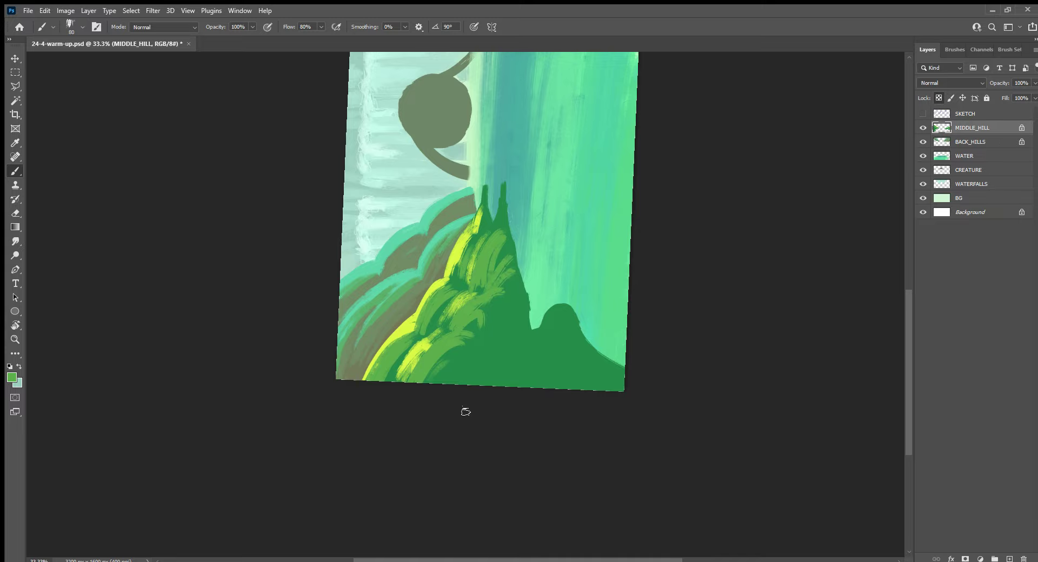
Add a lighter-green stroke on the hill's right and repaint the right peak dark green
{"action": "left_click_drag", "start_coordinate": [545, 331], "coordinate": [451, 384]}
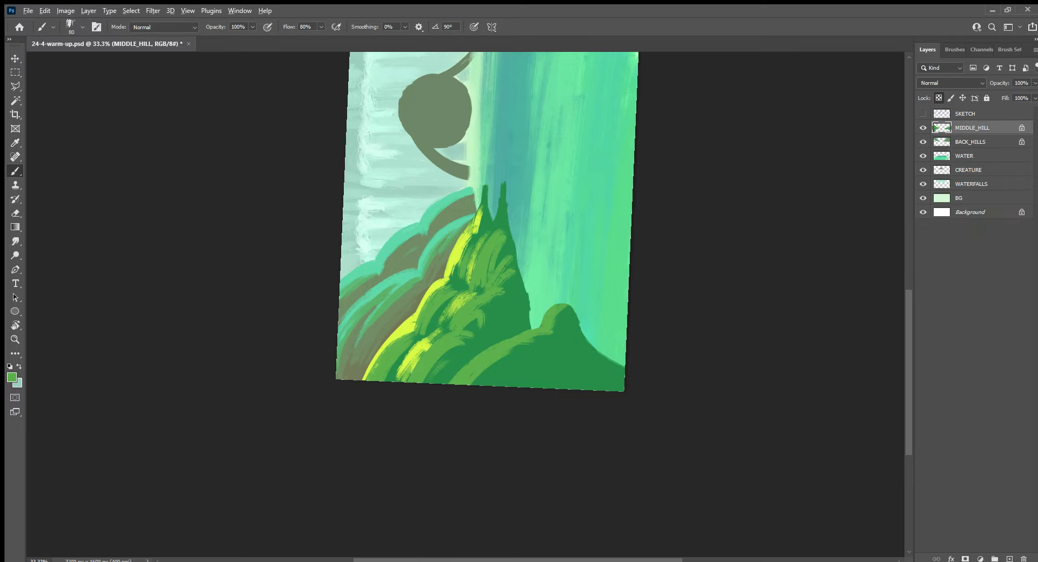
{"action": "left_click", "coordinate": [491, 324], "text": "alt"}
{"action": "left_click_drag", "start_coordinate": [498, 270], "coordinate": [507, 220]}
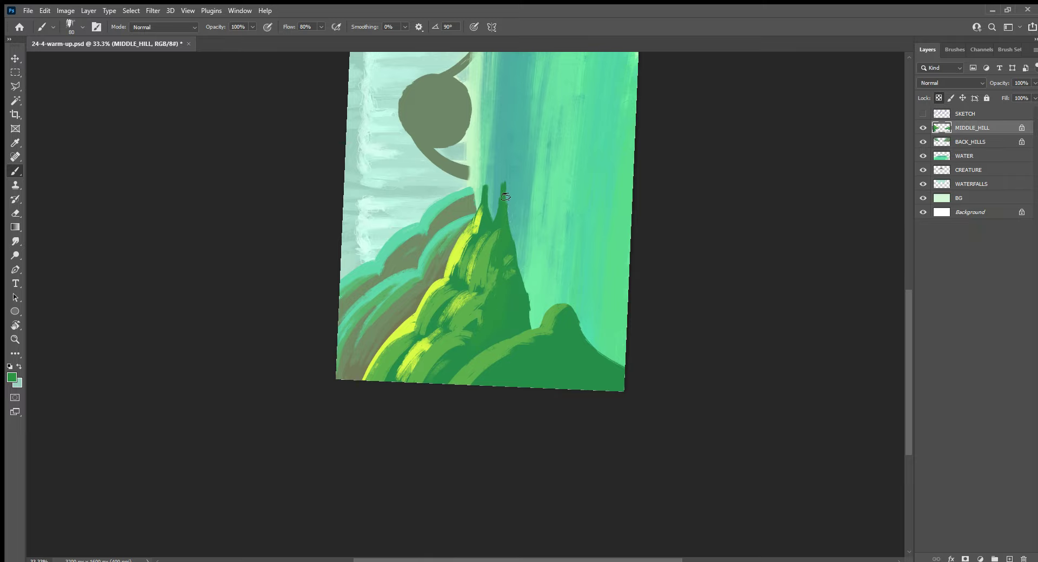
Paint a light highlight down the tall peak's right edge and yellow-green up the left spike
{"action": "key", "text": "p"}
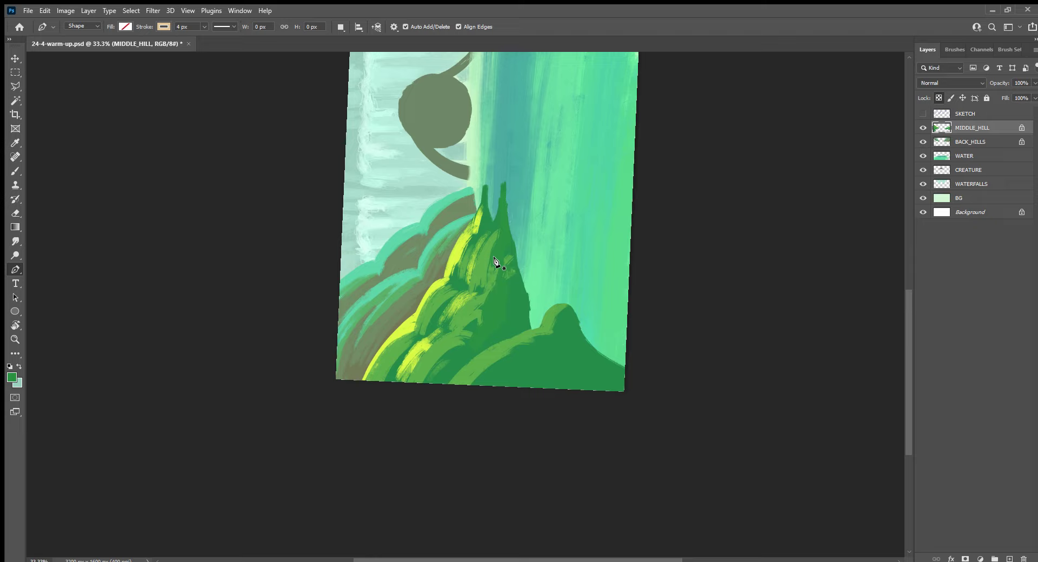
{"action": "key", "text": "b"}
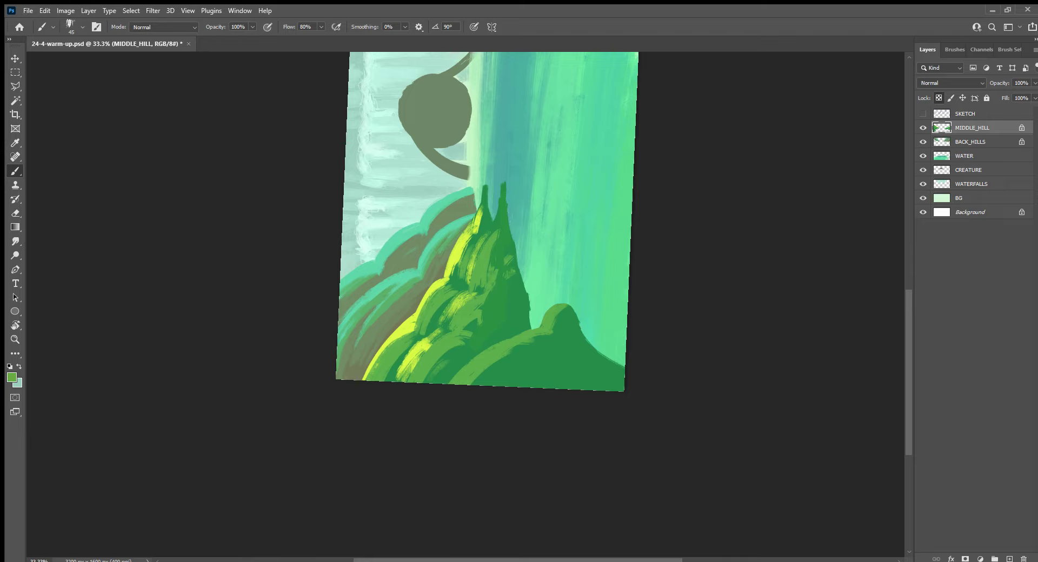
{"action": "left_click_drag", "start_coordinate": [510, 246], "coordinate": [507, 226]}
{"action": "mouse_move", "coordinate": [504, 190]}
{"action": "left_mouse_down"}
{"action": "mouse_move", "coordinate": [529, 327]}
{"action": "mouse_move", "coordinate": [624, 372]}
{"action": "left_mouse_up"}
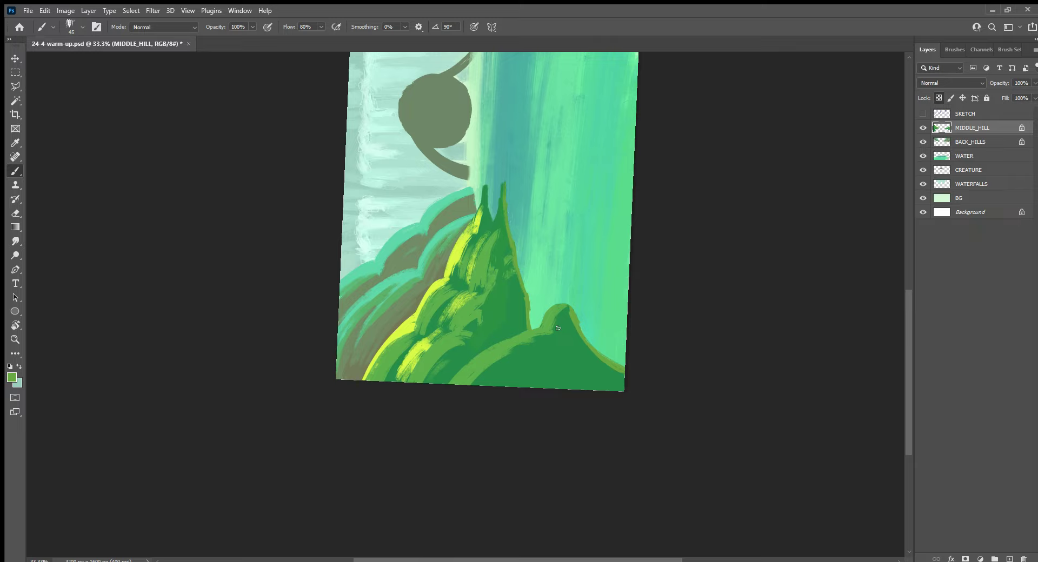
{"action": "left_click", "coordinate": [476, 211], "text": "alt"}
{"action": "left_click_drag", "start_coordinate": [477, 208], "coordinate": [485, 185]}
Add dark green along the hill's spikes and yellow-green on its lower-left edge
{"action": "left_click", "coordinate": [487, 201], "text": "alt"}
{"action": "left_click", "coordinate": [479, 218], "text": "alt"}
{"action": "left_click_drag", "start_coordinate": [481, 214], "coordinate": [457, 259]}
{"action": "left_click_drag", "start_coordinate": [434, 291], "coordinate": [417, 327]}
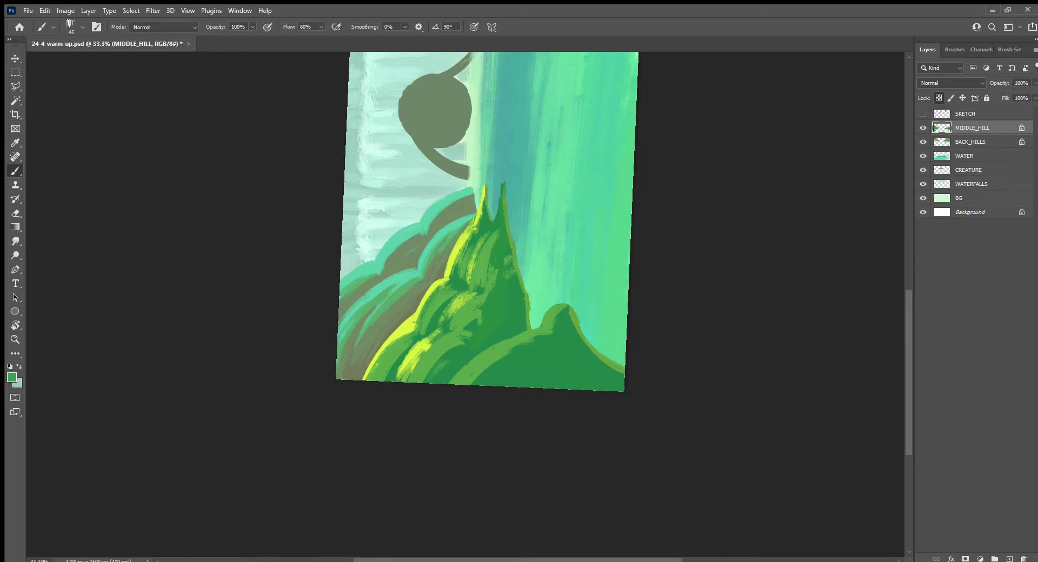
{"action": "left_click_drag", "start_coordinate": [467, 338], "coordinate": [462, 364]}
{"action": "left_click", "coordinate": [423, 346], "text": "alt"}
{"action": "mouse_move", "coordinate": [396, 381]}
{"action": "left_mouse_down"}
{"action": "mouse_move", "coordinate": [485, 230]}
{"action": "mouse_move", "coordinate": [486, 267]}
{"action": "mouse_move", "coordinate": [465, 311]}
{"action": "left_mouse_up"}
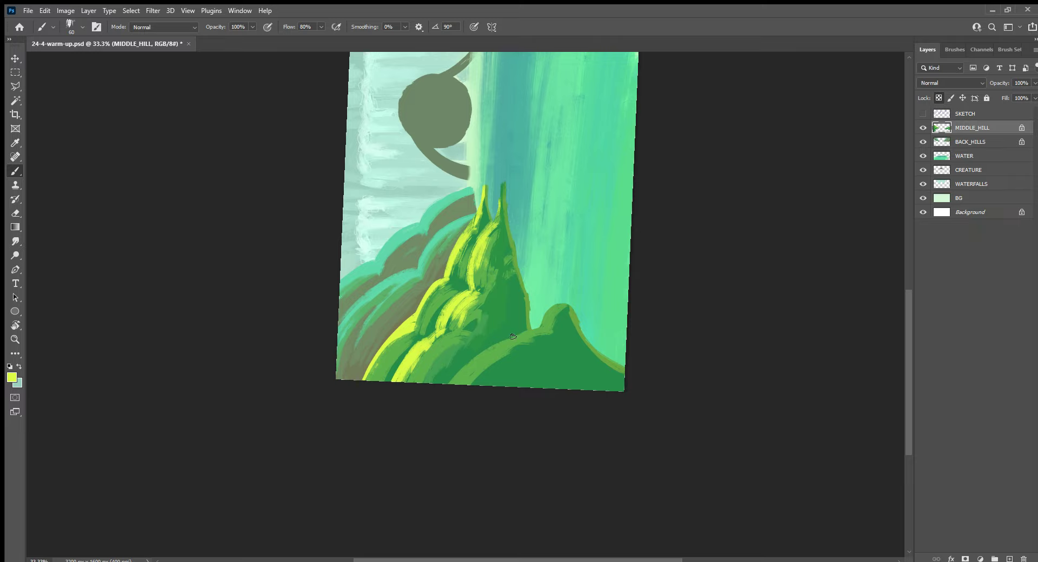
Highlight the right hill bump in light green and begin painting tan on the small right hill
{"action": "mouse_move", "coordinate": [542, 330]}
{"action": "left_mouse_down"}
{"action": "mouse_move", "coordinate": [556, 309]}
{"action": "mouse_move", "coordinate": [521, 339]}
{"action": "left_mouse_up"}
{"action": "left_click", "coordinate": [510, 298], "text": "alt"}
{"action": "mouse_move", "coordinate": [561, 320]}
{"action": "left_mouse_down"}
{"action": "mouse_move", "coordinate": [566, 332]}
{"action": "mouse_move", "coordinate": [569, 317]}
{"action": "mouse_move", "coordinate": [481, 383]}
{"action": "mouse_move", "coordinate": [590, 388]}
{"action": "mouse_move", "coordinate": [593, 355]}
{"action": "mouse_move", "coordinate": [576, 336]}
{"action": "left_mouse_up"}
With a 70 brush, cover the small hill's dark tip with tan and tidy the tan-green border
{"action": "key", "text": "bracketright"}
{"action": "key", "text": "bracketright"}
{"action": "key", "text": "bracketright"}
{"action": "key", "text": "bracketleft"}
{"action": "key", "text": "bracketleft"}
{"action": "key", "text": "bracketleft"}
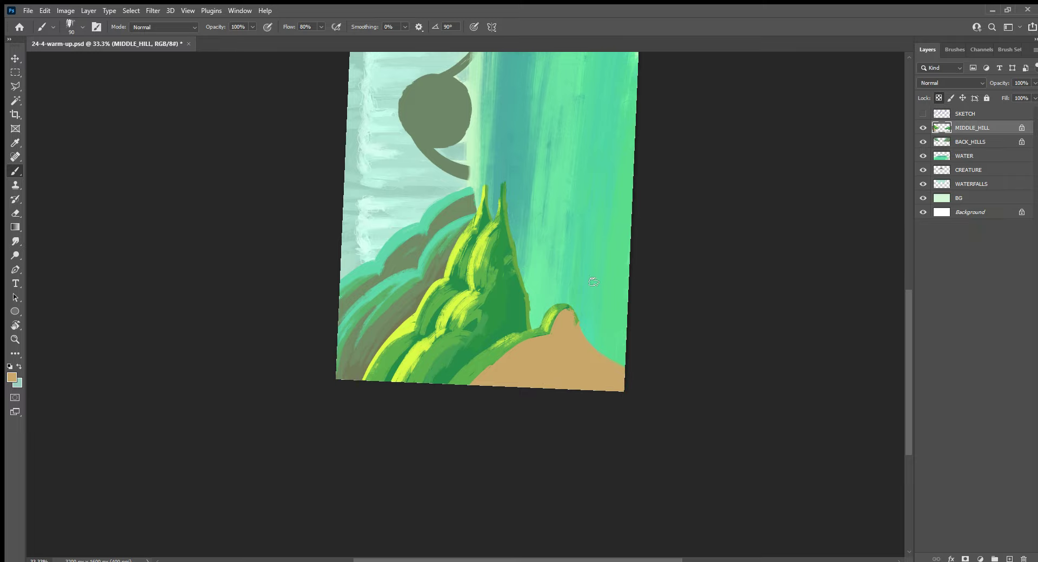
{"action": "key", "text": "bracketleft"}
{"action": "key", "text": "bracketleft"}
{"action": "left_click_drag", "start_coordinate": [569, 307], "coordinate": [557, 327]}
{"action": "left_click", "coordinate": [489, 360], "text": "alt"}
{"action": "mouse_move", "coordinate": [516, 347]}
{"action": "left_mouse_down"}
{"action": "mouse_move", "coordinate": [483, 372]}
{"action": "mouse_move", "coordinate": [551, 332]}
{"action": "mouse_move", "coordinate": [565, 307]}
{"action": "mouse_move", "coordinate": [523, 382]}
{"action": "left_mouse_up"}
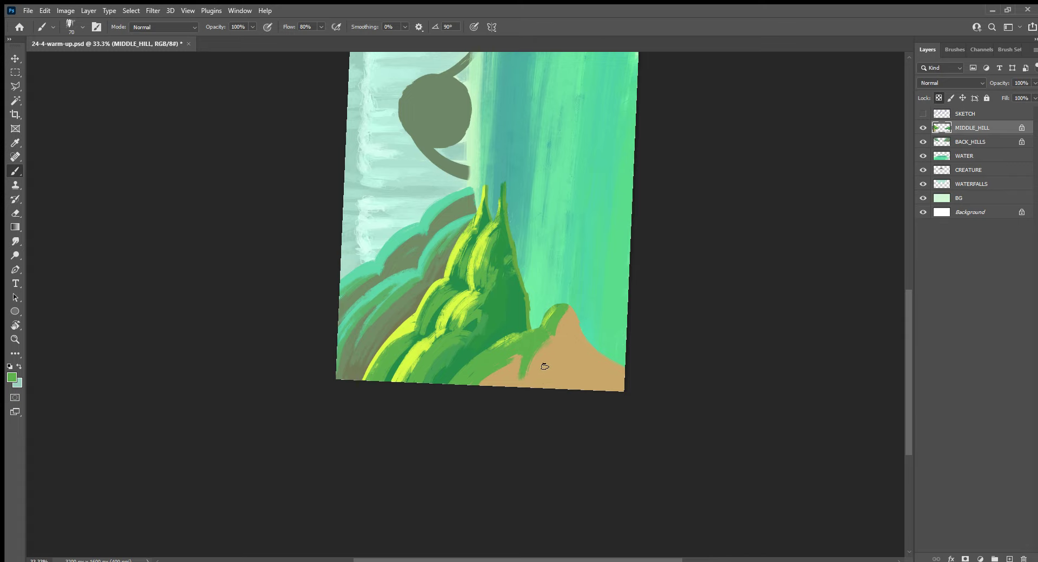
Reset the view to upright and undo trial green strokes on the tan mound's left edge
{"action": "key", "text": "Escape"}
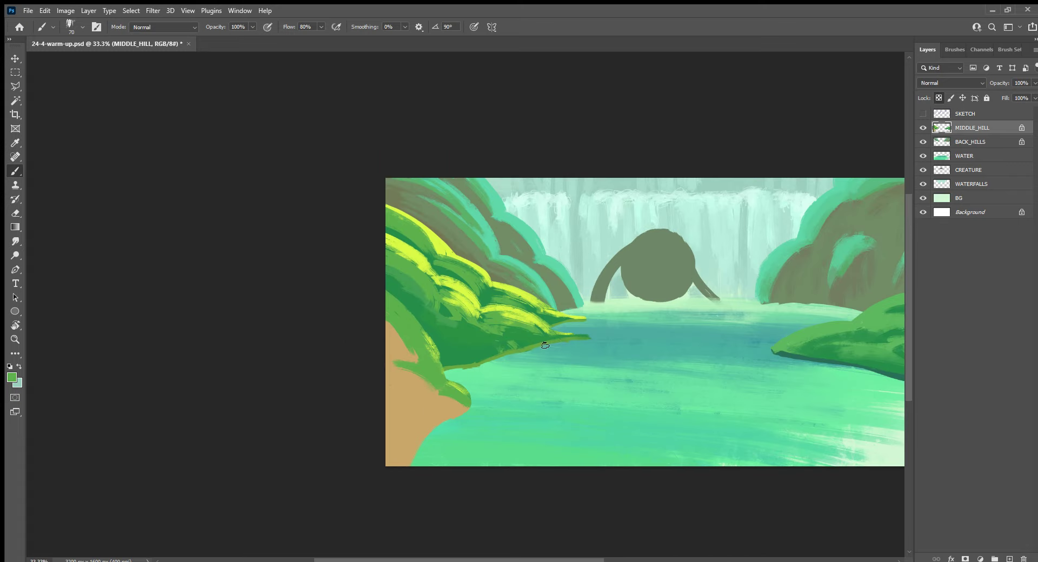
{"action": "left_click_drag", "start_coordinate": [381, 385], "coordinate": [414, 409]}
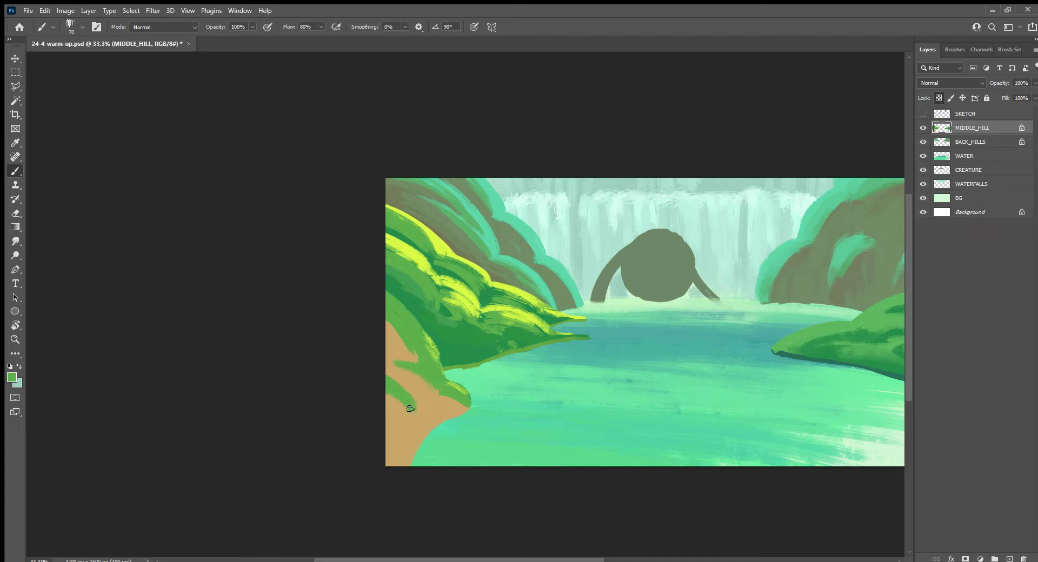
{"action": "left_click_drag", "start_coordinate": [410, 412], "coordinate": [415, 430]}
{"action": "key", "text": "ctrl+z"}
{"action": "key", "text": "ctrl+shift+z"}
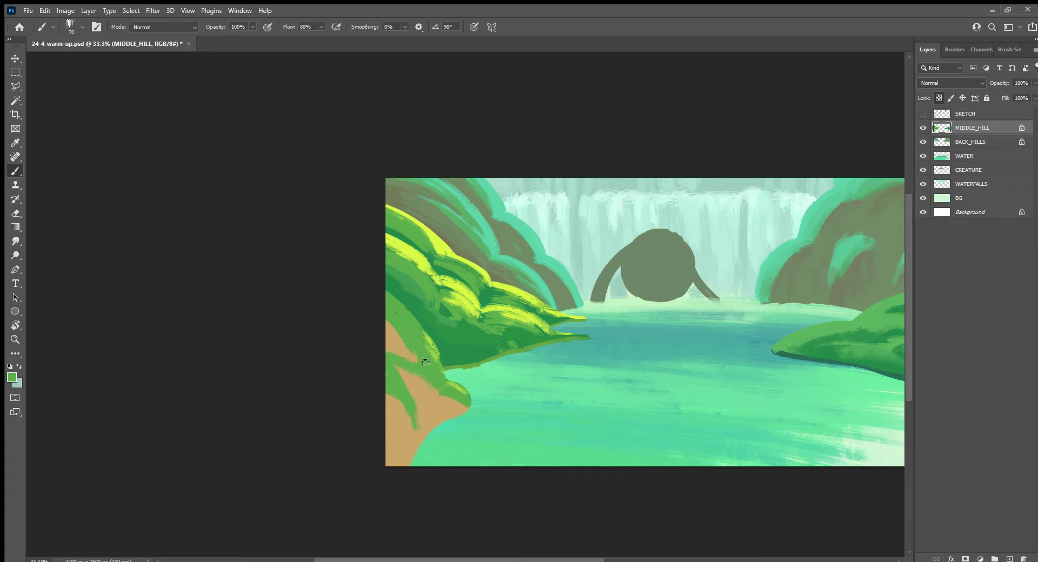
Repaint the left hillside edge in lighter green, unlocking the MIDDLE_HILL layer's transparency
{"action": "left_click", "coordinate": [427, 346], "text": "alt"}
{"action": "left_click_drag", "start_coordinate": [427, 345], "coordinate": [412, 319]}
{"action": "left_click_drag", "start_coordinate": [441, 357], "coordinate": [423, 384]}
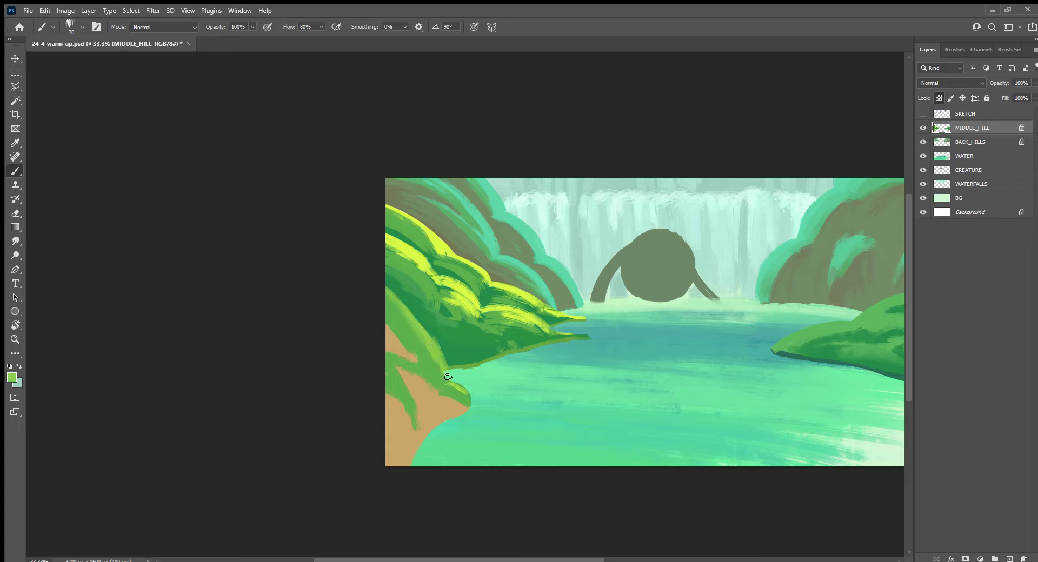
{"action": "key", "text": "slash"}
{"action": "left_click_drag", "start_coordinate": [441, 362], "coordinate": [405, 308]}
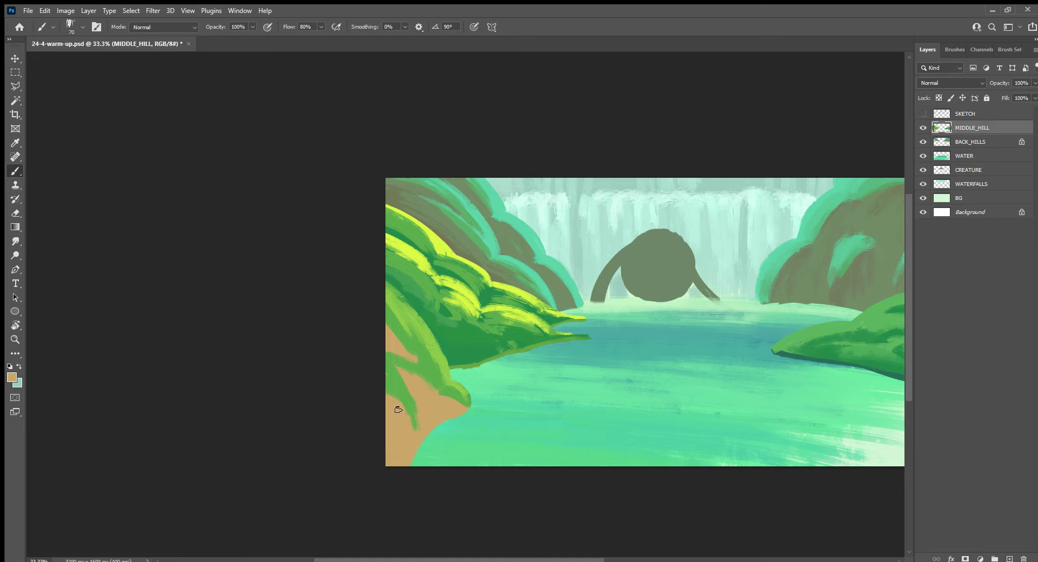
Paint dark brown on the beige shore, then partly cover it with light tan
{"action": "key", "text": "i"}
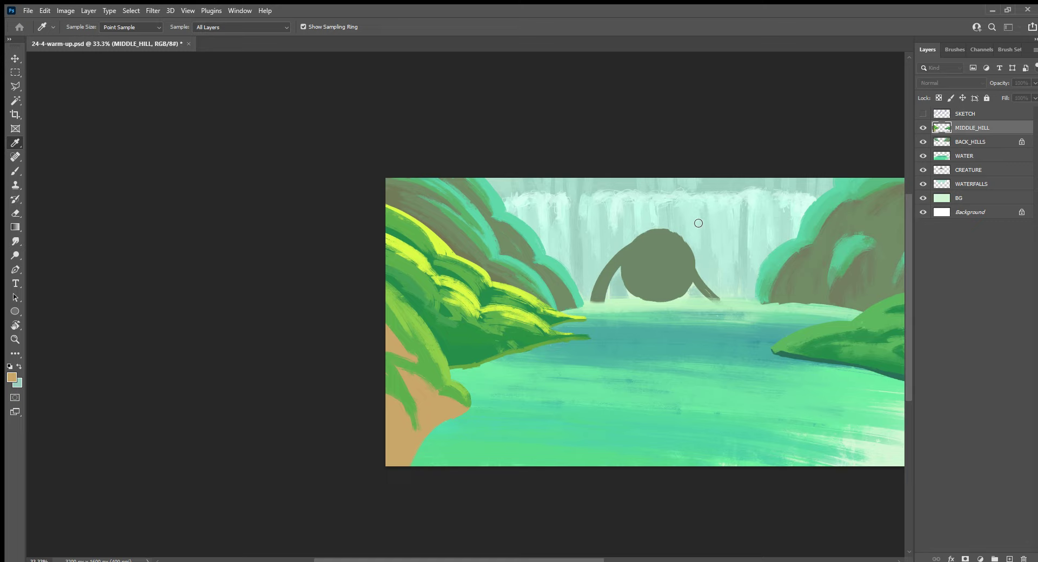
{"action": "key", "text": "b"}
{"action": "mouse_move", "coordinate": [403, 427]}
{"action": "left_mouse_down"}
{"action": "mouse_move", "coordinate": [398, 408]}
{"action": "mouse_move", "coordinate": [410, 435]}
{"action": "mouse_move", "coordinate": [389, 397]}
{"action": "mouse_move", "coordinate": [409, 449]}
{"action": "mouse_move", "coordinate": [403, 465]}
{"action": "mouse_move", "coordinate": [395, 424]}
{"action": "mouse_move", "coordinate": [389, 459]}
{"action": "mouse_move", "coordinate": [395, 423]}
{"action": "mouse_move", "coordinate": [415, 448]}
{"action": "left_mouse_up"}
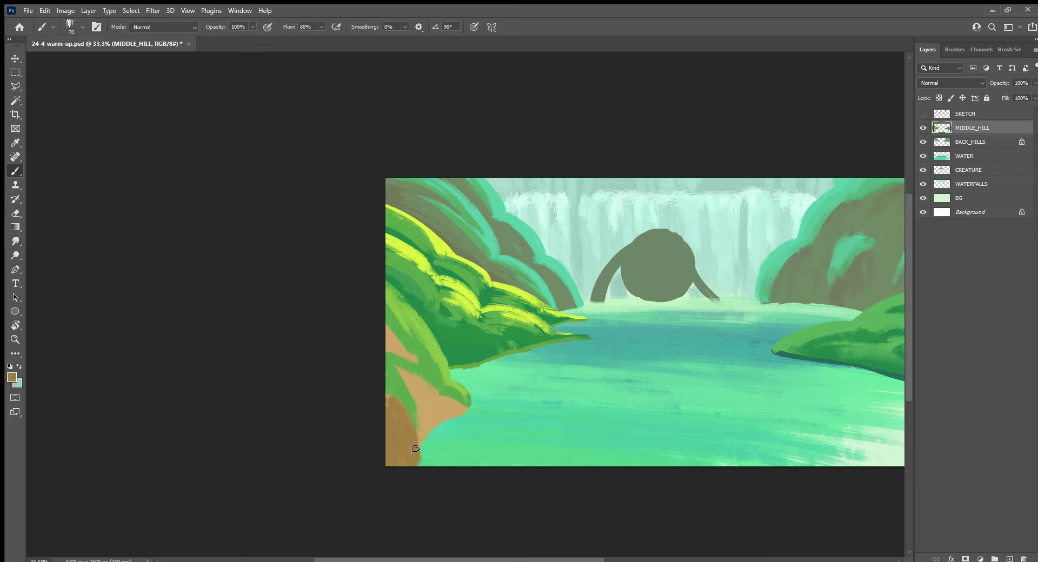
{"action": "left_click", "coordinate": [408, 412], "text": "alt"}
{"action": "mouse_move", "coordinate": [407, 413]}
{"action": "left_mouse_down"}
{"action": "mouse_move", "coordinate": [399, 433]}
{"action": "mouse_move", "coordinate": [385, 421]}
{"action": "left_mouse_up"}
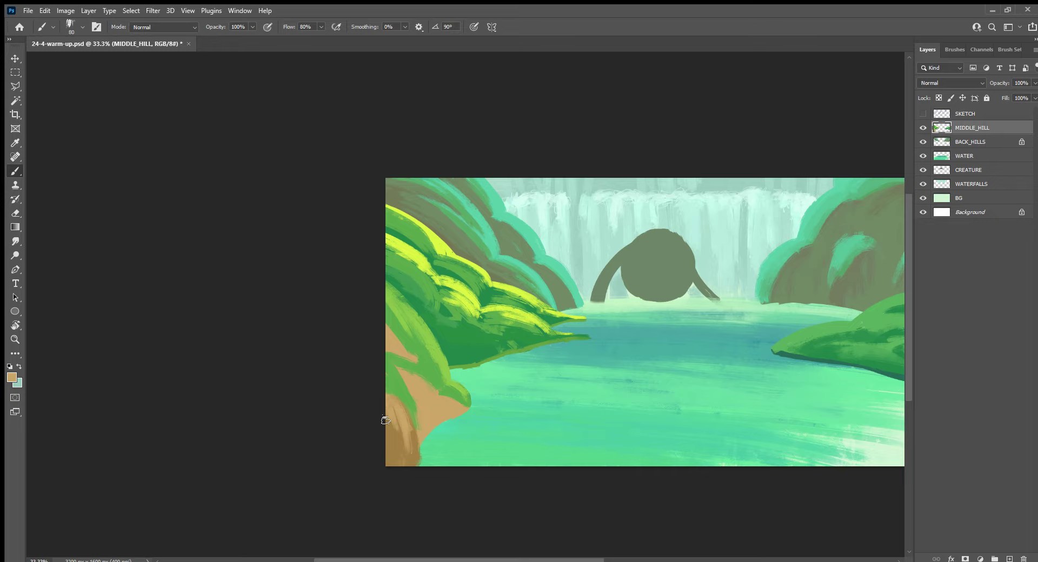
Shade the tan shore and its left-edge patch with darker brown and grey-olive strokes
{"action": "left_click", "coordinate": [396, 447], "text": "alt"}
{"action": "left_click_drag", "start_coordinate": [400, 370], "coordinate": [465, 416]}
{"action": "left_click_drag", "start_coordinate": [387, 324], "coordinate": [403, 353]}
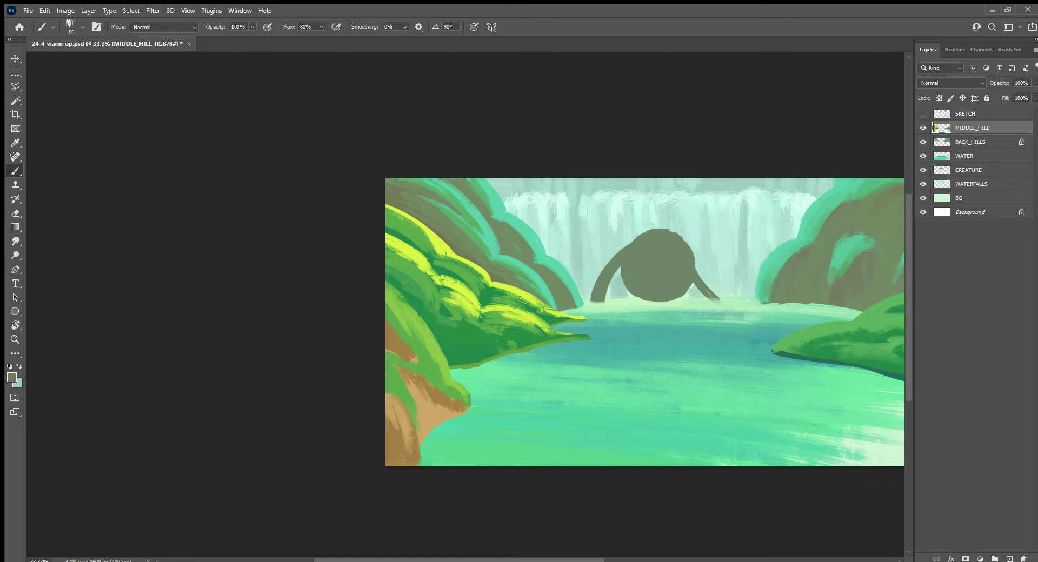
{"action": "left_click_drag", "start_coordinate": [383, 331], "coordinate": [408, 356]}
{"action": "mouse_move", "coordinate": [399, 367]}
{"action": "left_mouse_down"}
{"action": "mouse_move", "coordinate": [423, 387]}
{"action": "mouse_move", "coordinate": [391, 444]}
{"action": "left_mouse_up"}
{"action": "left_click_drag", "start_coordinate": [391, 402], "coordinate": [415, 446]}
{"action": "mouse_move", "coordinate": [415, 383]}
{"action": "left_mouse_down"}
{"action": "mouse_move", "coordinate": [448, 414]}
{"action": "mouse_move", "coordinate": [424, 415]}
{"action": "left_mouse_up"}
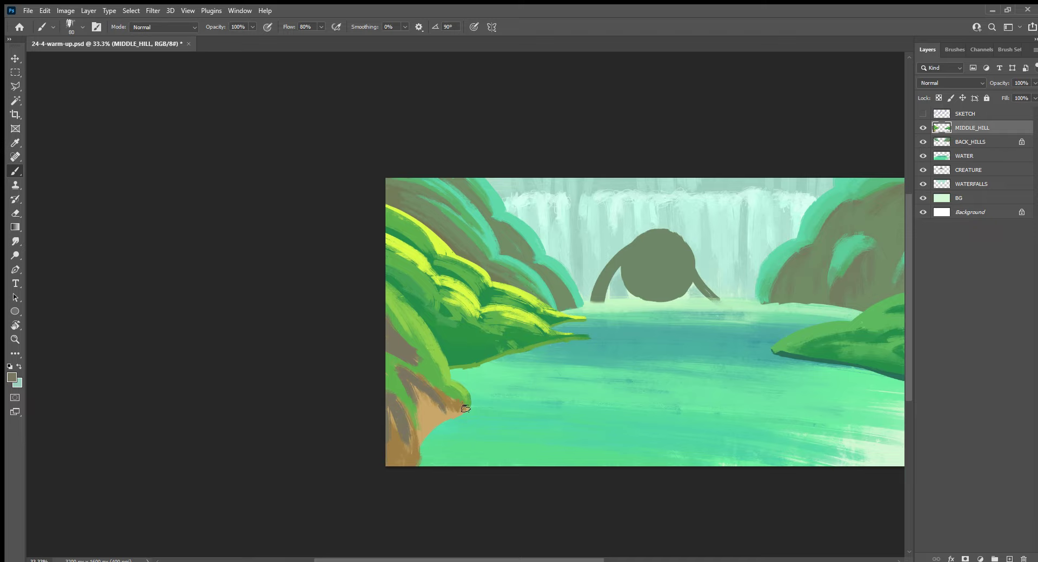
Tilt the canvas view and paint grey-olive on the tan hill peak
{"action": "key", "text": "r"}
{"action": "mouse_move", "coordinate": [429, 505]}
{"action": "left_mouse_down"}
{"action": "mouse_move", "coordinate": [577, 472]}
{"action": "mouse_move", "coordinate": [547, 442]}
{"action": "left_mouse_up"}
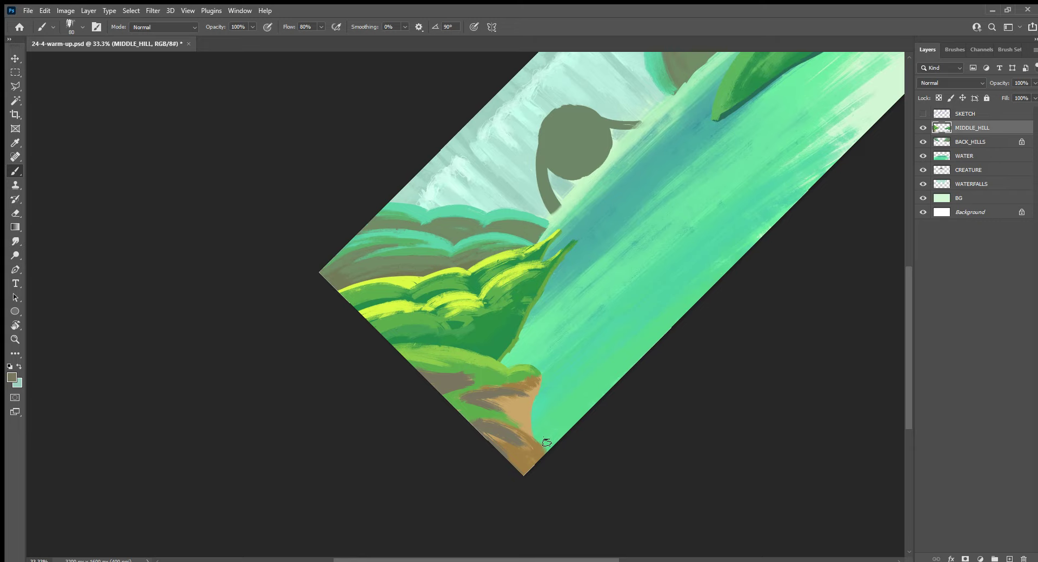
{"action": "left_click", "coordinate": [501, 388], "text": "alt"}
{"action": "key", "text": "r"}
{"action": "left_click_drag", "start_coordinate": [521, 518], "coordinate": [639, 442]}
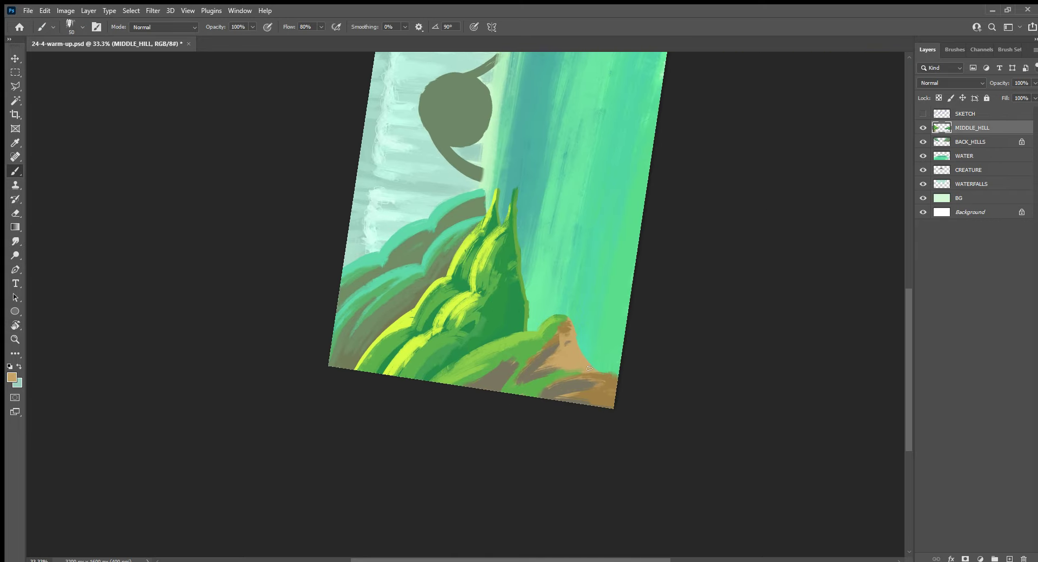
{"action": "left_click", "coordinate": [544, 352], "text": "alt"}
{"action": "left_click_drag", "start_coordinate": [552, 338], "coordinate": [566, 323]}
Cover the grey-brown patch with green and repaint a dark stroke along the brown ridge
{"action": "left_click", "coordinate": [522, 360], "text": "alt"}
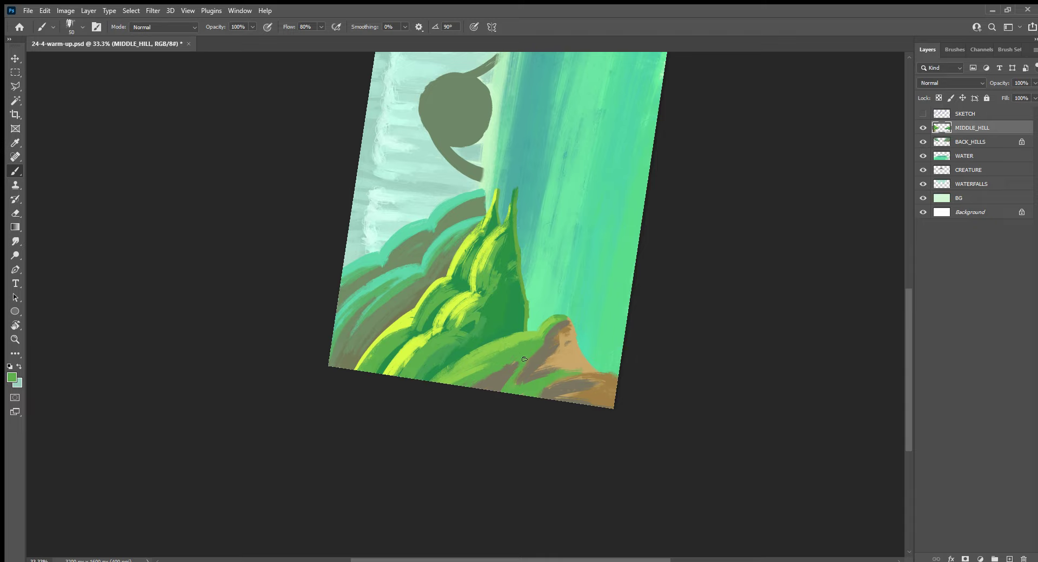
{"action": "mouse_move", "coordinate": [519, 361]}
{"action": "left_mouse_down"}
{"action": "mouse_move", "coordinate": [498, 389]}
{"action": "mouse_move", "coordinate": [521, 359]}
{"action": "left_mouse_up"}
{"action": "left_click", "coordinate": [552, 351], "text": "alt"}
{"action": "mouse_move", "coordinate": [571, 319]}
{"action": "left_mouse_down"}
{"action": "mouse_move", "coordinate": [597, 368]}
{"action": "mouse_move", "coordinate": [570, 321]}
{"action": "left_mouse_up"}
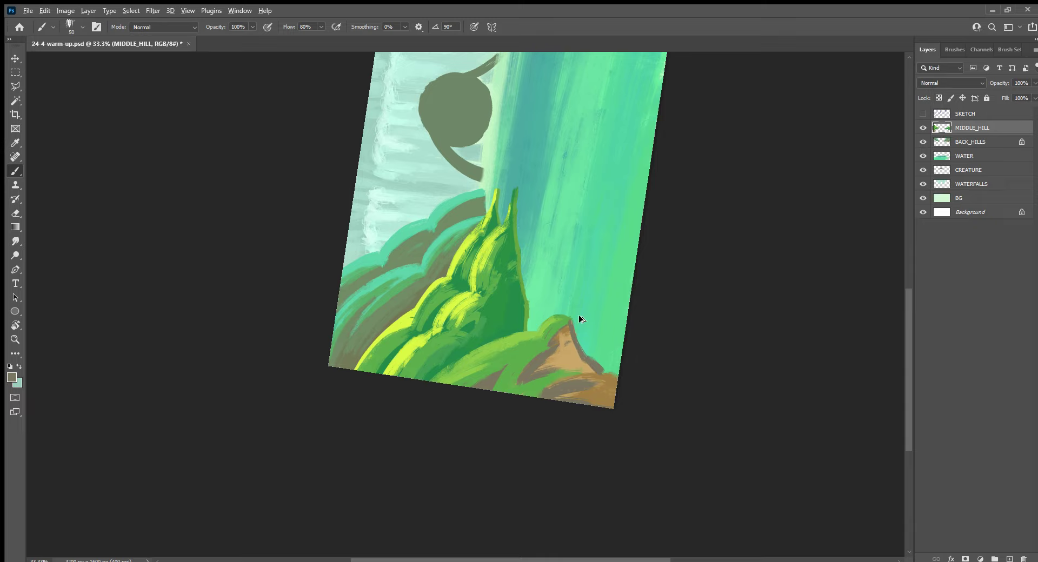
{"action": "key", "text": "ctrl+z"}
{"action": "key", "text": "ctrl+z"}
{"action": "key", "text": "slash"}
{"action": "left_click_drag", "start_coordinate": [571, 320], "coordinate": [595, 368]}
Cover the lower-right ridge with tan and darken the cliff's bottom-left edge with dark grey
{"action": "left_click", "coordinate": [574, 359], "text": "alt"}
{"action": "left_click_drag", "start_coordinate": [583, 371], "coordinate": [610, 375]}
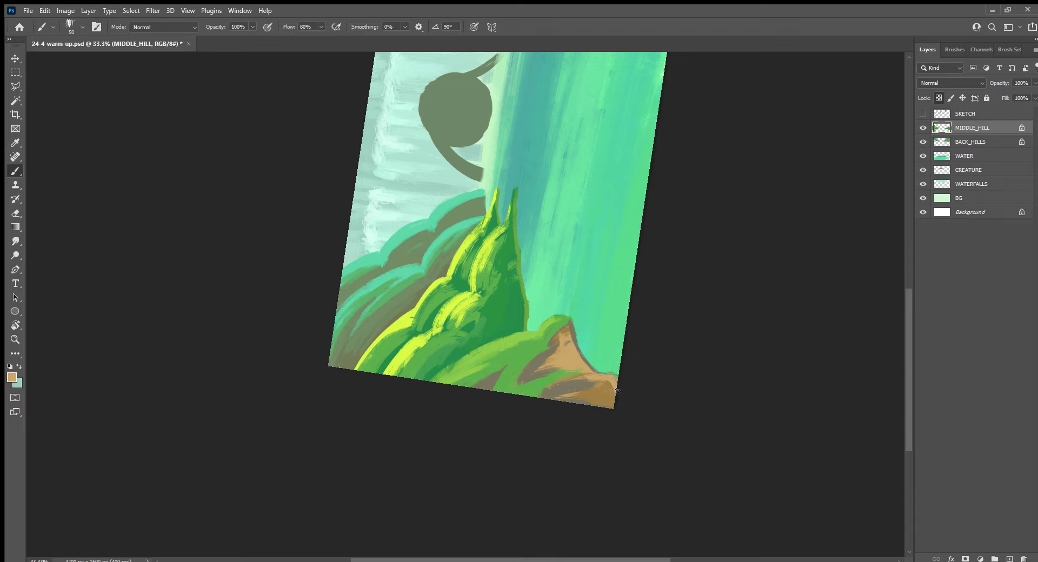
{"action": "key", "text": "Escape"}
{"action": "left_click", "coordinate": [403, 447], "text": "alt"}
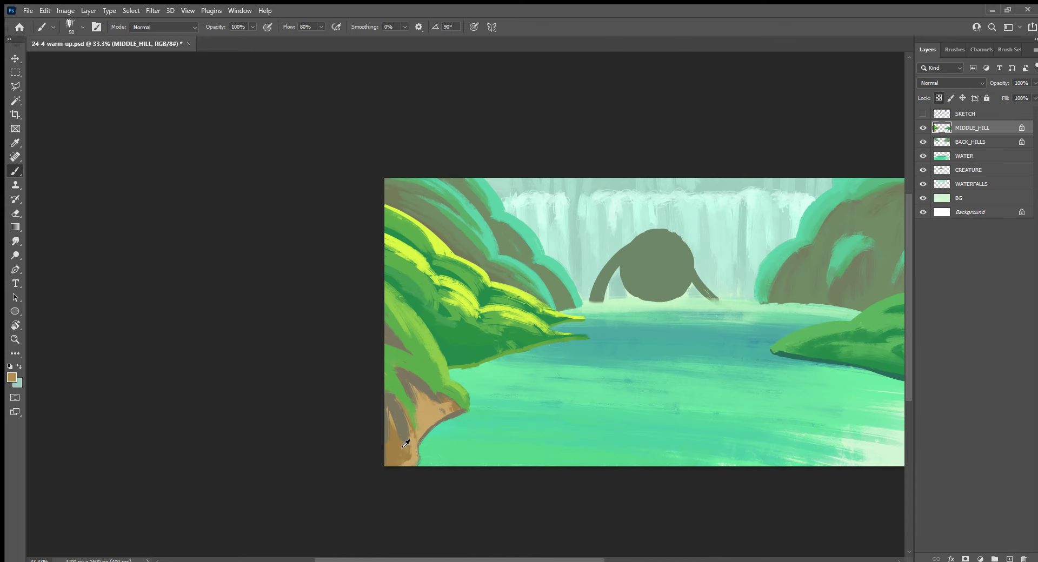
{"action": "left_click", "coordinate": [403, 420], "text": "alt"}
{"action": "left_click_drag", "start_coordinate": [414, 454], "coordinate": [403, 413]}
{"action": "left_click_drag", "start_coordinate": [403, 465], "coordinate": [402, 439]}
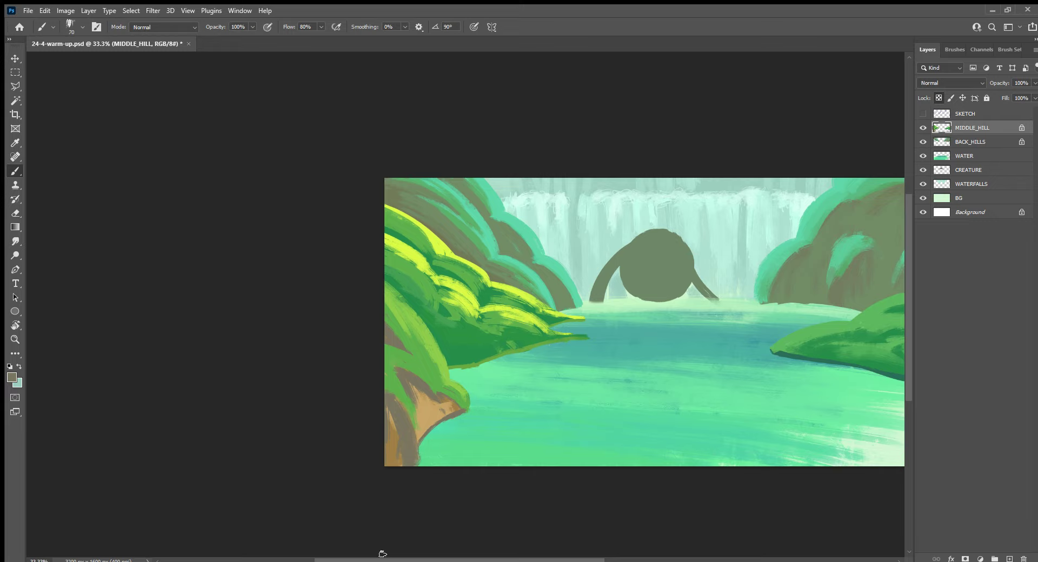
Paint tan over the grey strip and green over the grey-brown streak on the cliff
{"action": "left_click", "coordinate": [400, 454], "text": "alt"}
{"action": "left_click", "coordinate": [394, 428], "text": "alt"}
{"action": "left_click_drag", "start_coordinate": [394, 408], "coordinate": [406, 464]}
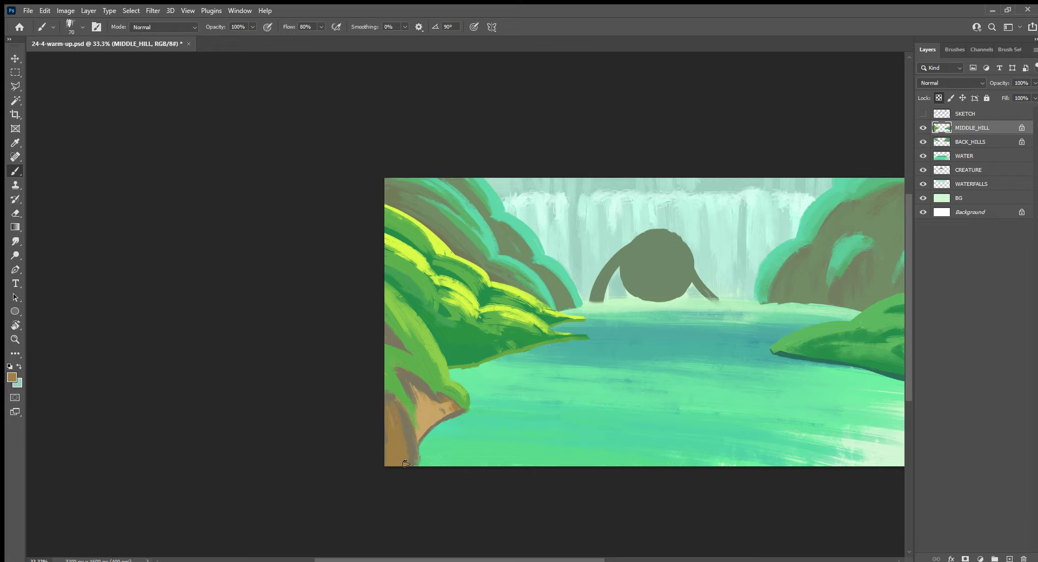
{"action": "left_click", "coordinate": [400, 419], "text": "alt"}
{"action": "left_click", "coordinate": [399, 390], "text": "alt"}
{"action": "mouse_move", "coordinate": [394, 382]}
{"action": "left_mouse_down"}
{"action": "mouse_move", "coordinate": [387, 397]}
{"action": "mouse_move", "coordinate": [438, 414]}
{"action": "mouse_move", "coordinate": [409, 385]}
{"action": "left_mouse_up"}
Add dark grey-brown touches to the cliff face, then cover the dark streaks with tan
{"action": "left_click", "coordinate": [412, 382], "text": "alt"}
{"action": "left_click", "coordinate": [431, 421], "text": "alt"}
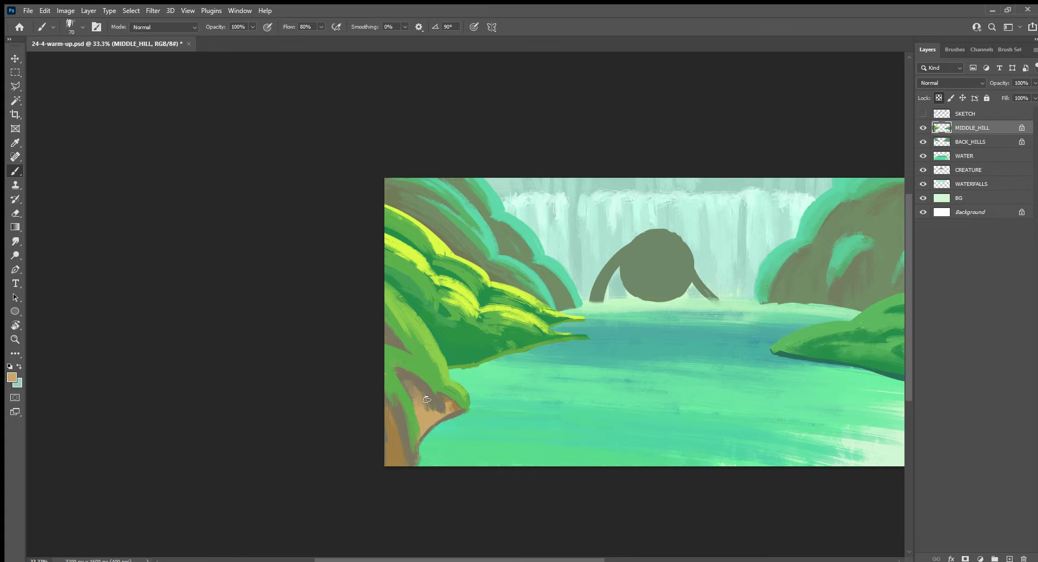
{"action": "left_click", "coordinate": [406, 381], "text": "alt"}
{"action": "left_click_drag", "start_coordinate": [406, 380], "coordinate": [441, 408]}
Add small brown marks and a lighter brown stroke to the lower-left cliff
{"action": "key", "text": "r"}
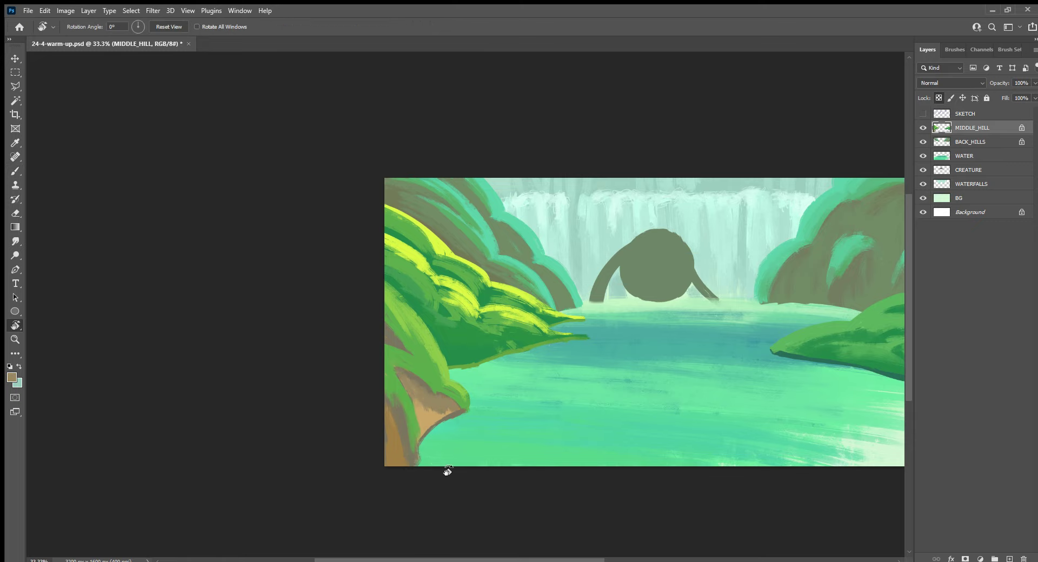
{"action": "mouse_move", "coordinate": [447, 472]}
{"action": "left_mouse_down"}
{"action": "mouse_move", "coordinate": [595, 391]}
{"action": "mouse_move", "coordinate": [552, 378]}
{"action": "mouse_move", "coordinate": [561, 394]}
{"action": "left_mouse_up"}
{"action": "key", "text": "b"}
{"action": "left_click", "coordinate": [553, 374], "text": "alt"}
{"action": "left_click", "coordinate": [549, 372], "text": "alt"}
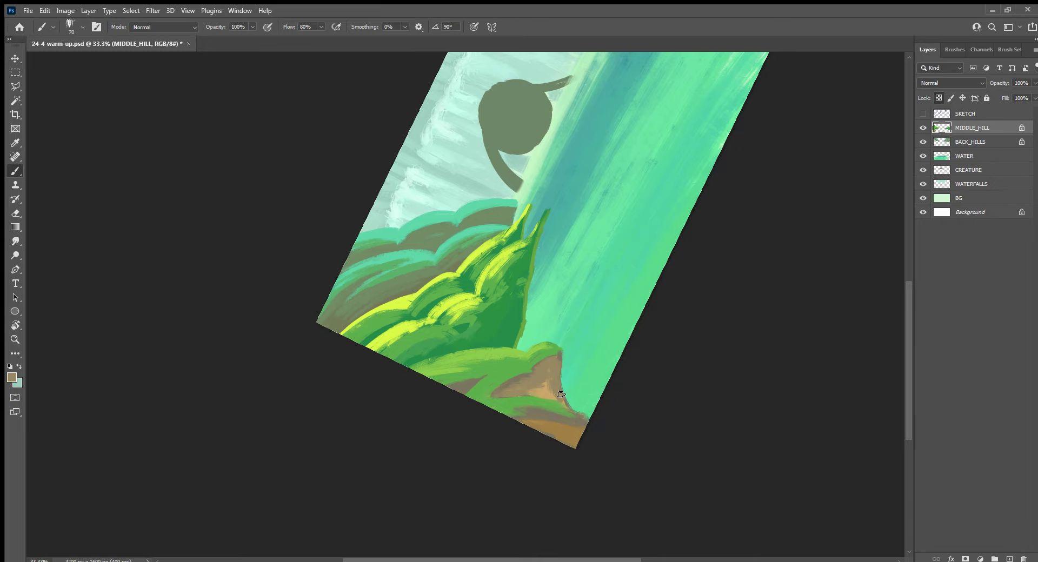
{"action": "key", "text": "Escape"}
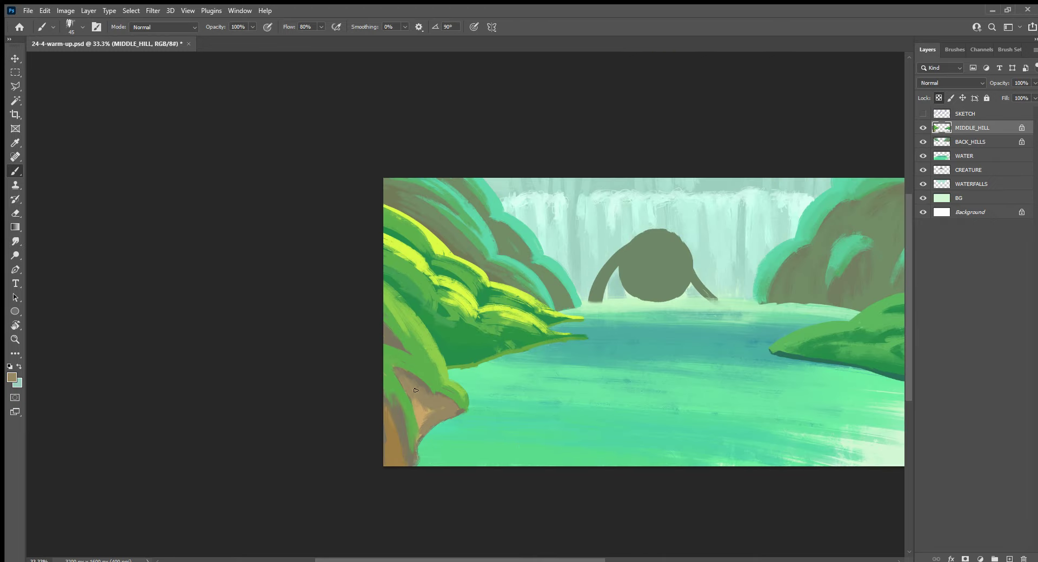
{"action": "left_click_drag", "start_coordinate": [416, 416], "coordinate": [420, 417]}
{"action": "left_click_drag", "start_coordinate": [399, 453], "coordinate": [406, 442]}
With the view tilted, paint yellow-green and mid-green highlights on the middle hill
{"action": "left_click", "coordinate": [415, 463], "text": "alt"}
{"action": "left_click", "coordinate": [412, 421], "text": "alt"}
{"action": "left_click", "coordinate": [401, 336], "text": "alt"}
{"action": "key", "text": "r"}
{"action": "mouse_move", "coordinate": [488, 456]}
{"action": "left_mouse_down"}
{"action": "mouse_move", "coordinate": [544, 480]}
{"action": "mouse_move", "coordinate": [528, 432]}
{"action": "mouse_move", "coordinate": [577, 292]}
{"action": "left_mouse_up"}
{"action": "key", "text": "r"}
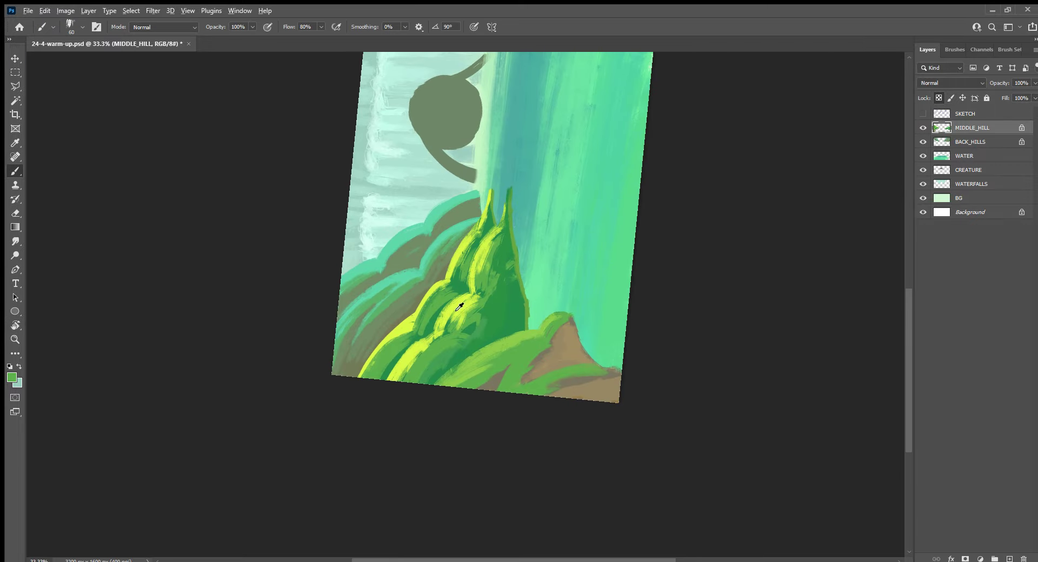
{"action": "left_click", "coordinate": [466, 314], "text": "alt"}
{"action": "mouse_move", "coordinate": [462, 323]}
{"action": "left_mouse_down"}
{"action": "mouse_move", "coordinate": [453, 339]}
{"action": "mouse_move", "coordinate": [492, 287]}
{"action": "left_mouse_up"}
{"action": "left_click", "coordinate": [492, 284], "text": "alt"}
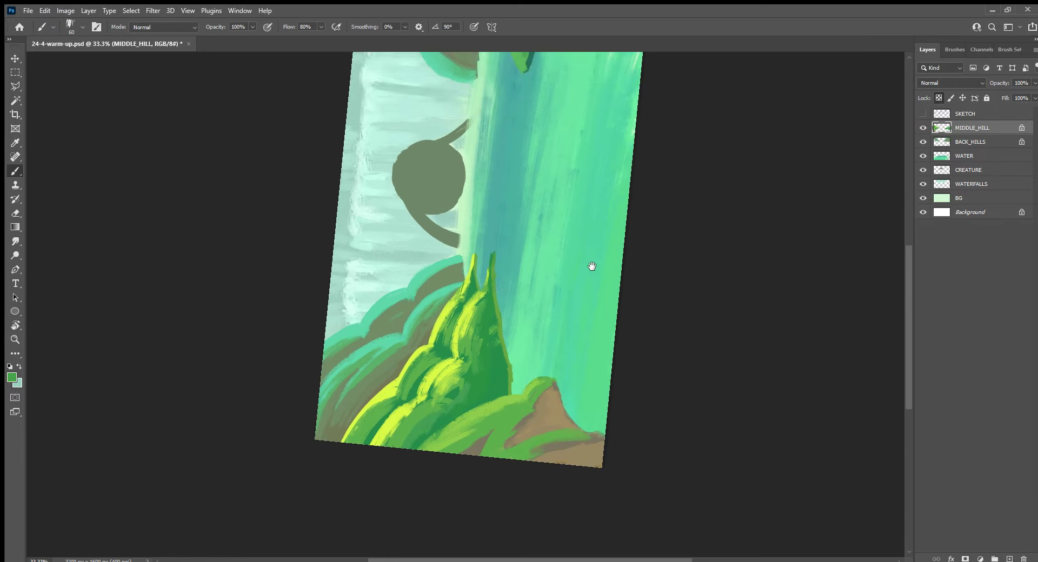
Return the view to upright landscape and make the SKETCH layer visible
{"action": "key", "text": "ctrl+shift+v"}
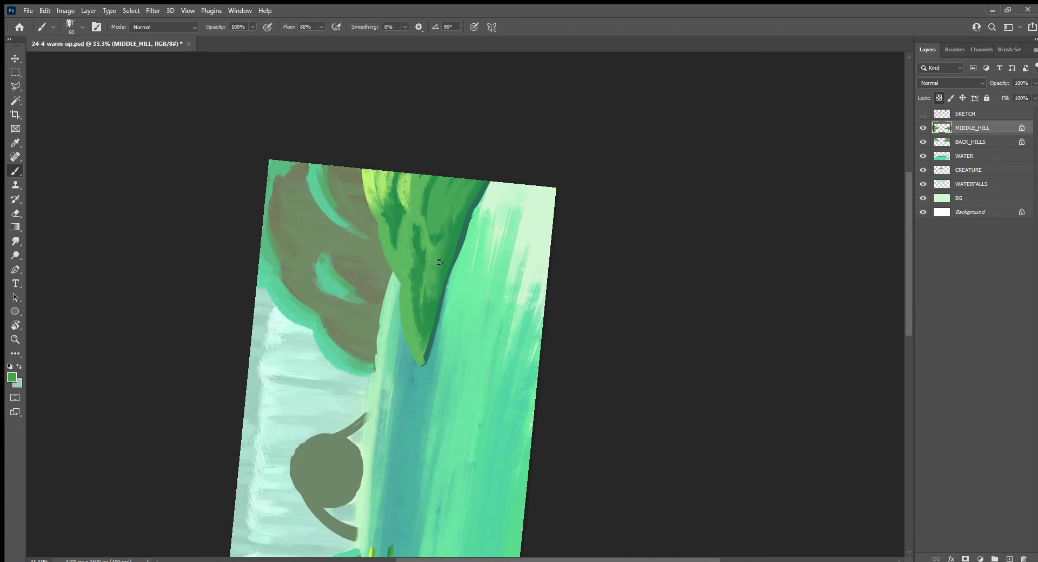
{"action": "left_click_drag", "start_coordinate": [440, 262], "coordinate": [528, 218]}
{"action": "left_click", "coordinate": [922, 114]}
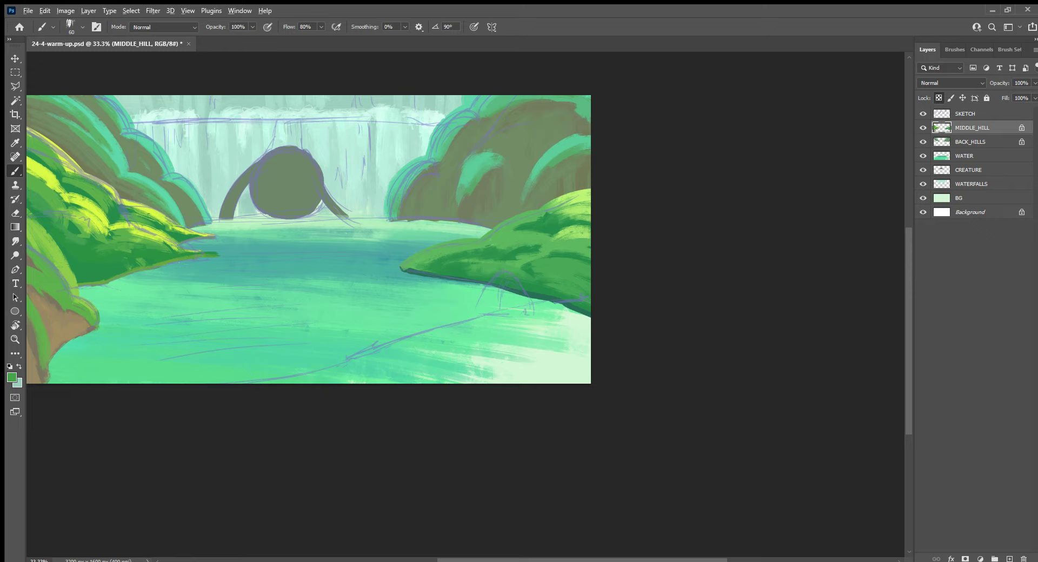
Create a new layer above MIDDLE_HILL named FRONT_HILL
{"action": "key", "text": "r"}
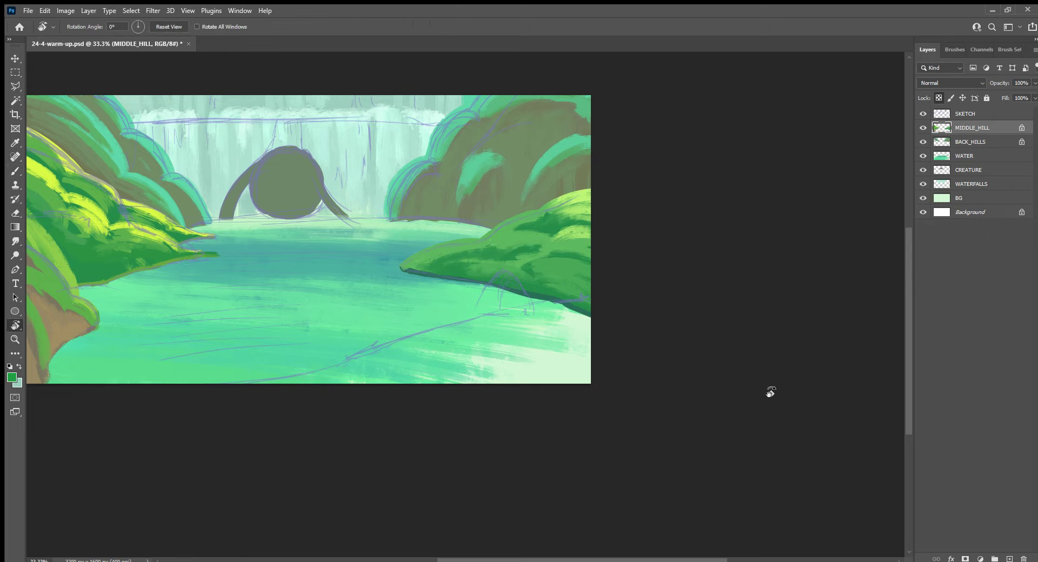
{"action": "left_click", "coordinate": [1009, 559]}
{"action": "double_click", "coordinate": [962, 129]}
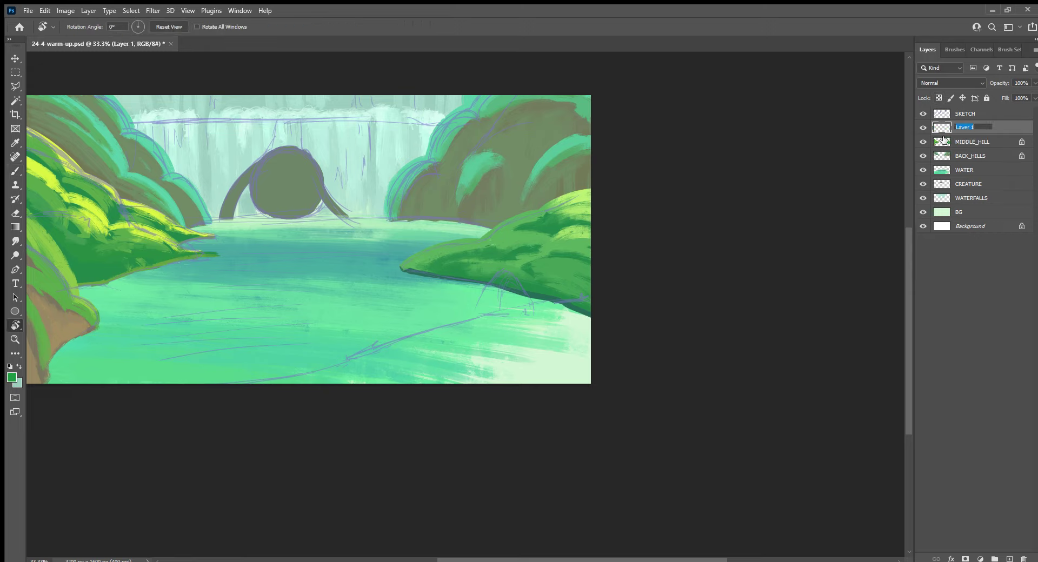
{"action": "type", "text": "RONT"}
{"action": "type", "text": "_HILL"}
{"action": "key", "text": "Return"}
{"action": "double_click", "coordinate": [968, 134]}
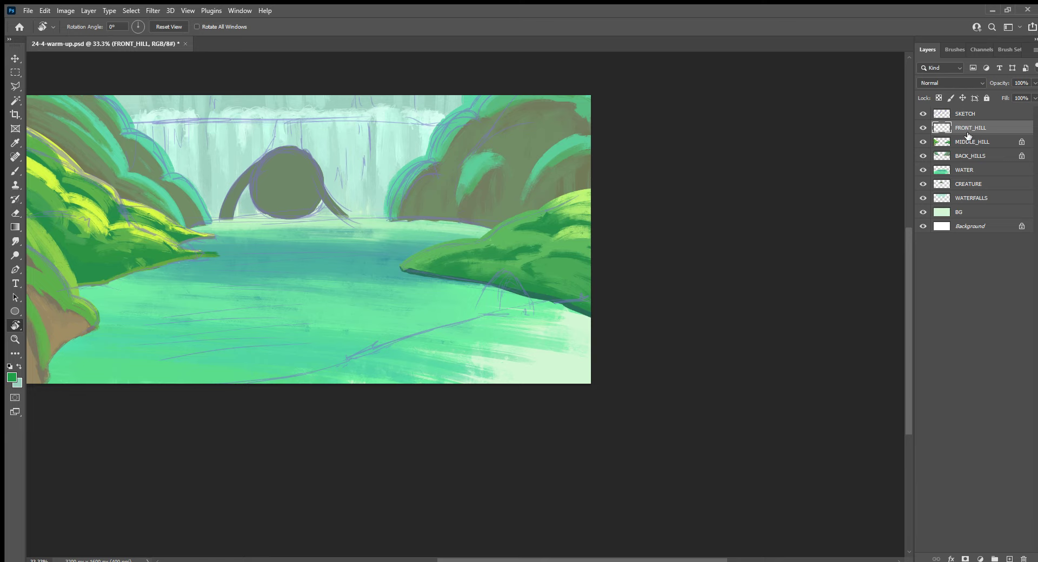
Block in a large dark green hill over the lower-right water using 125 and 90 brushes
{"action": "mouse_move", "coordinate": [451, 485]}
{"action": "left_mouse_down"}
{"action": "mouse_move", "coordinate": [511, 291]}
{"action": "mouse_move", "coordinate": [555, 248]}
{"action": "left_mouse_up"}
{"action": "key", "text": "b"}
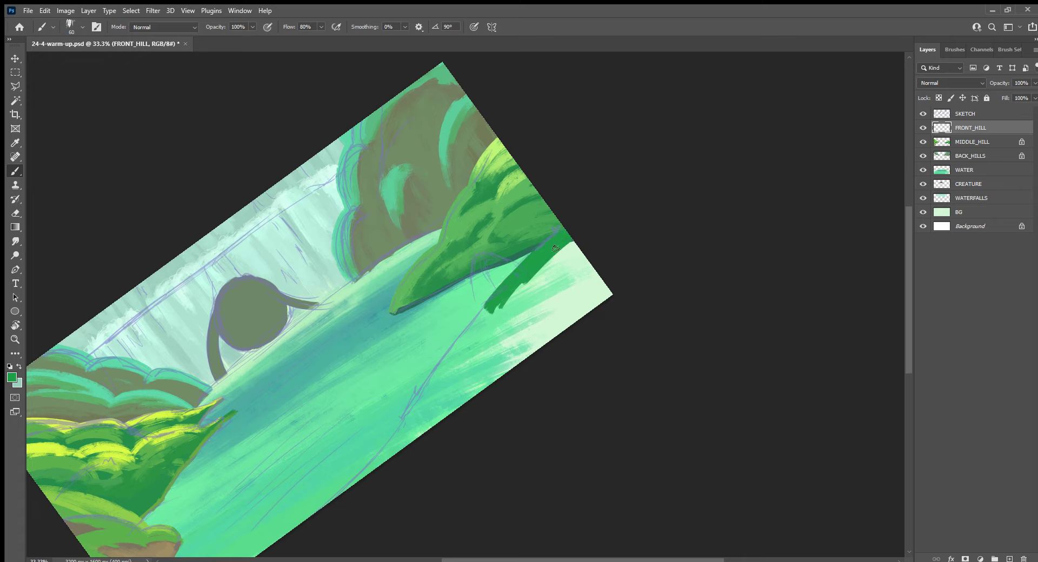
{"action": "key", "text": "bracketright"}
{"action": "key", "text": "bracketright"}
{"action": "key", "text": "bracketright"}
{"action": "mouse_move", "coordinate": [587, 290]}
{"action": "left_mouse_down"}
{"action": "mouse_move", "coordinate": [616, 283]}
{"action": "mouse_move", "coordinate": [459, 416]}
{"action": "mouse_move", "coordinate": [514, 310]}
{"action": "mouse_move", "coordinate": [596, 238]}
{"action": "left_mouse_up"}
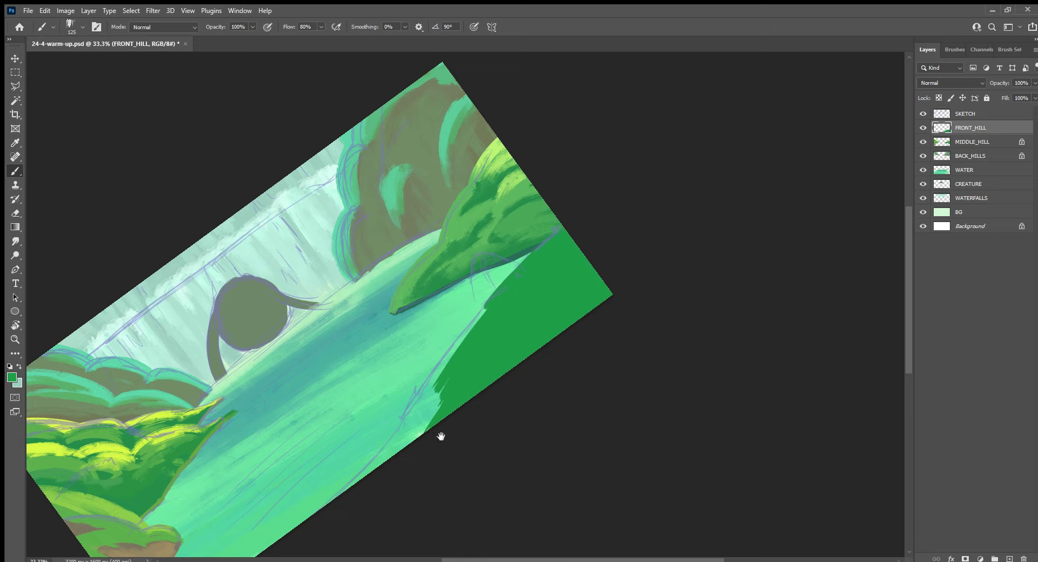
{"action": "mouse_move", "coordinate": [441, 435]}
{"action": "left_mouse_down"}
{"action": "mouse_move", "coordinate": [524, 325]}
{"action": "mouse_move", "coordinate": [475, 346]}
{"action": "mouse_move", "coordinate": [407, 417]}
{"action": "left_mouse_up"}
{"action": "key", "text": "bracketleft"}
{"action": "key", "text": "bracketleft"}
{"action": "mouse_move", "coordinate": [508, 298]}
{"action": "left_mouse_down"}
{"action": "mouse_move", "coordinate": [449, 360]}
{"action": "mouse_move", "coordinate": [551, 232]}
{"action": "mouse_move", "coordinate": [530, 243]}
{"action": "left_mouse_up"}
{"action": "left_click_drag", "start_coordinate": [565, 209], "coordinate": [516, 257]}
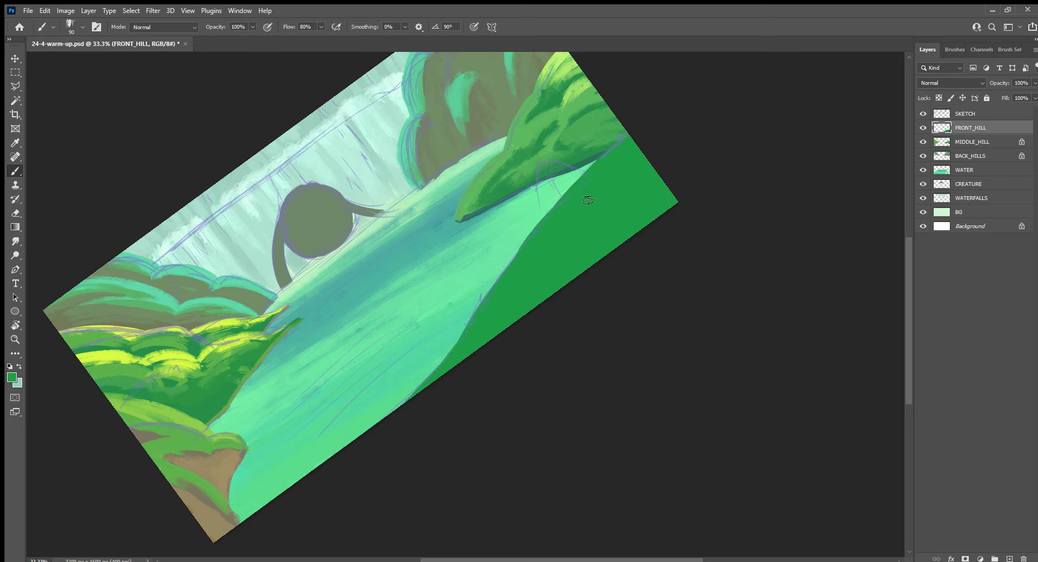
Create a new layer below FRONT_HILL named ROCK
{"action": "left_click", "coordinate": [1009, 558], "text": "ctrl"}
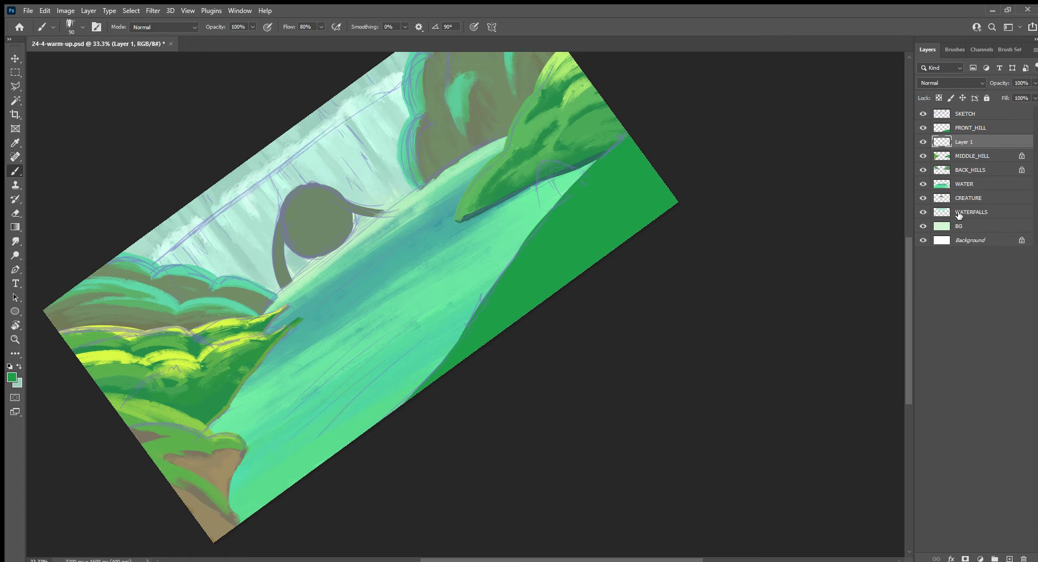
{"action": "double_click", "coordinate": [962, 141]}
{"action": "type", "text": "T"}
{"action": "key", "text": "Return"}
Paint a brown rock shape between the hills with a 70 brush and hide the SKETCH layer
{"action": "key", "text": "bracketleft"}
{"action": "key", "text": "bracketleft"}
{"action": "mouse_move", "coordinate": [542, 173]}
{"action": "left_mouse_down"}
{"action": "mouse_move", "coordinate": [547, 212]}
{"action": "mouse_move", "coordinate": [486, 312]}
{"action": "mouse_move", "coordinate": [482, 267]}
{"action": "left_mouse_up"}
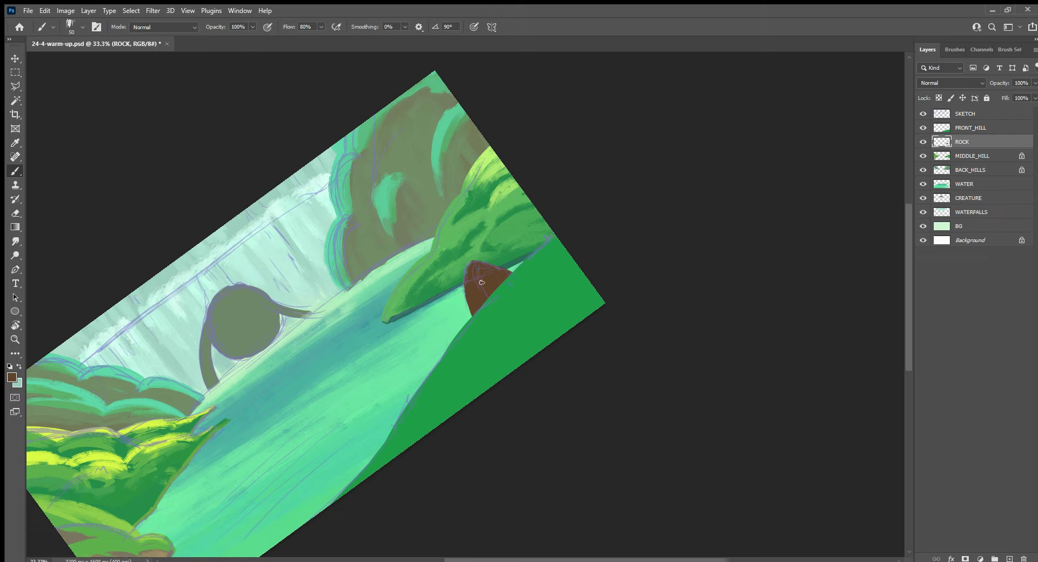
{"action": "key", "text": "slash"}
{"action": "left_click", "coordinate": [923, 113]}
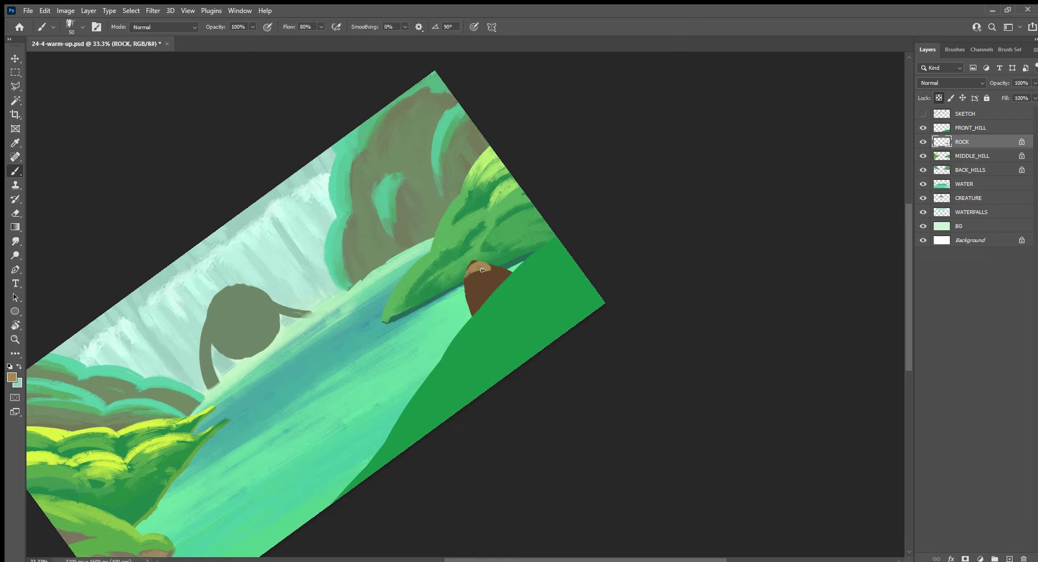
{"action": "key", "text": "slash"}
Shade the rock's lower edge and interior darker brown and relock its transparency
{"action": "key", "text": "slash"}
{"action": "key", "text": "slash"}
{"action": "key", "text": "slash"}
{"action": "left_click_drag", "start_coordinate": [473, 312], "coordinate": [480, 313]}
{"action": "left_click", "coordinate": [487, 288], "text": "alt"}
{"action": "left_click_drag", "start_coordinate": [485, 285], "coordinate": [500, 273]}
{"action": "left_click", "coordinate": [497, 270], "text": "alt"}
{"action": "key", "text": "slash"}
Switch to a different brush preset from the Brushes panel and set its size to 90
{"action": "key", "text": "period"}
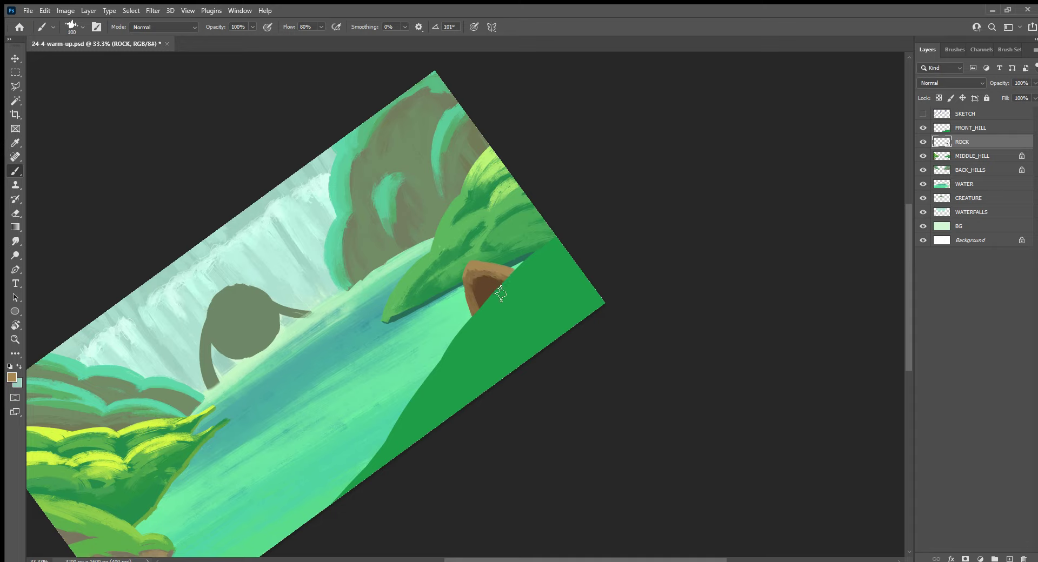
{"action": "left_click", "coordinate": [954, 49]}
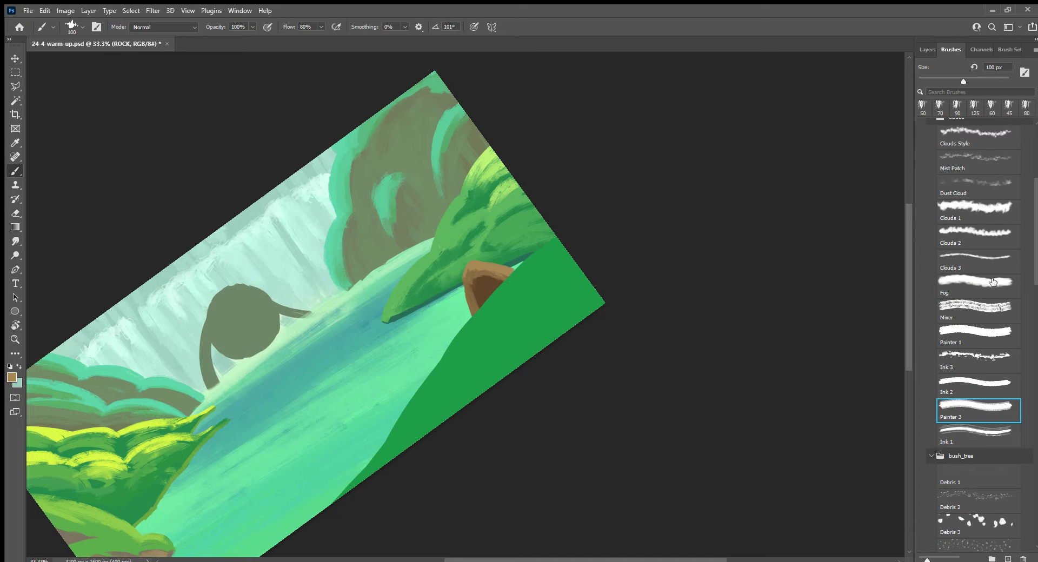
{"action": "left_click", "coordinate": [983, 391]}
{"action": "left_click", "coordinate": [925, 49]}
{"action": "key", "text": "bracketleft"}
{"action": "key", "text": "bracketleft"}
{"action": "key", "text": "bracketleft"}
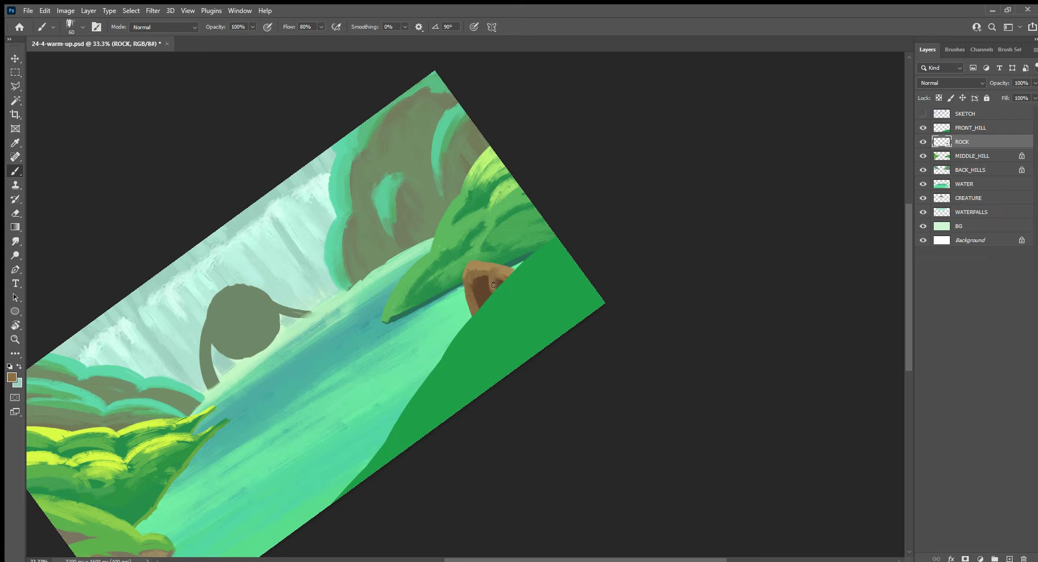
Shade the rock's lower-right area darker brown and lock the ROCK layer's transparency
{"action": "left_click", "coordinate": [505, 271], "text": "alt"}
{"action": "left_click", "coordinate": [479, 303], "text": "alt"}
{"action": "left_click_drag", "start_coordinate": [481, 289], "coordinate": [485, 301]}
{"action": "left_click", "coordinate": [469, 267], "text": "alt"}
{"action": "key", "text": "slash"}
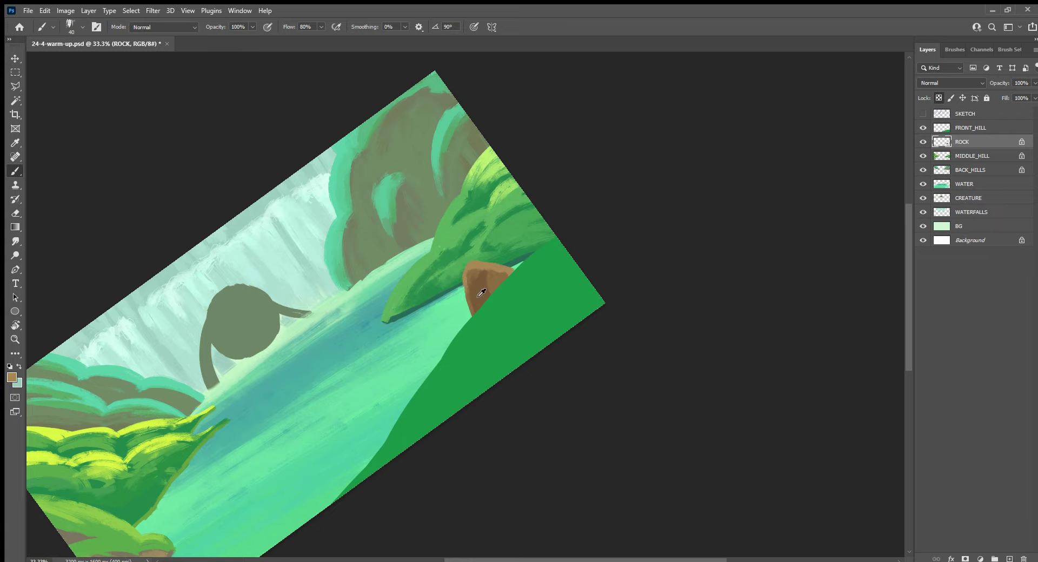
Make FRONT_HILL the active layer and lock its transparent pixels
{"action": "left_click", "coordinate": [474, 287], "text": "alt"}
{"action": "key", "text": "i"}
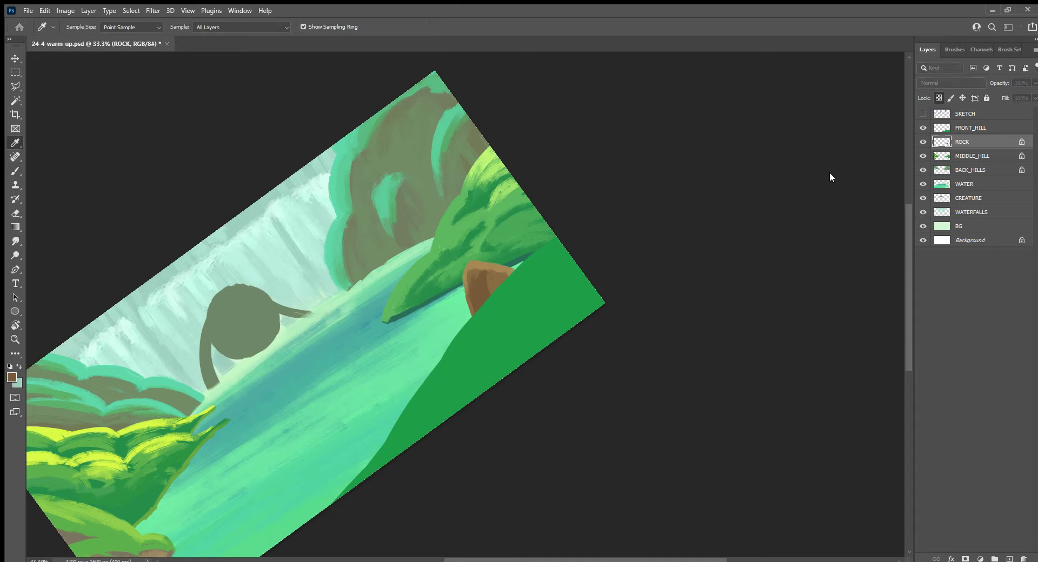
{"action": "key", "text": "b"}
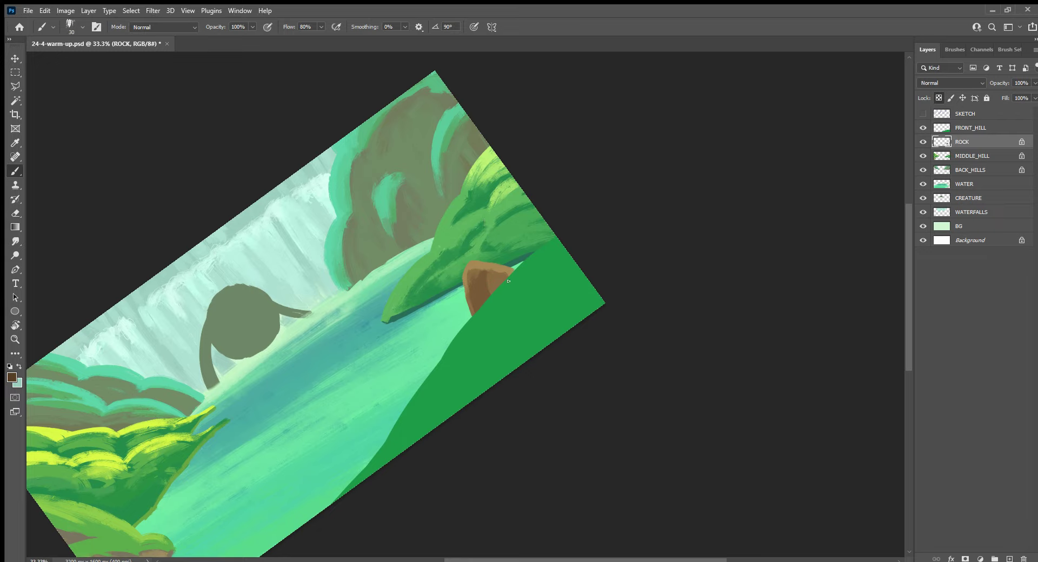
{"action": "left_click", "coordinate": [989, 131]}
{"action": "key", "text": "slash"}
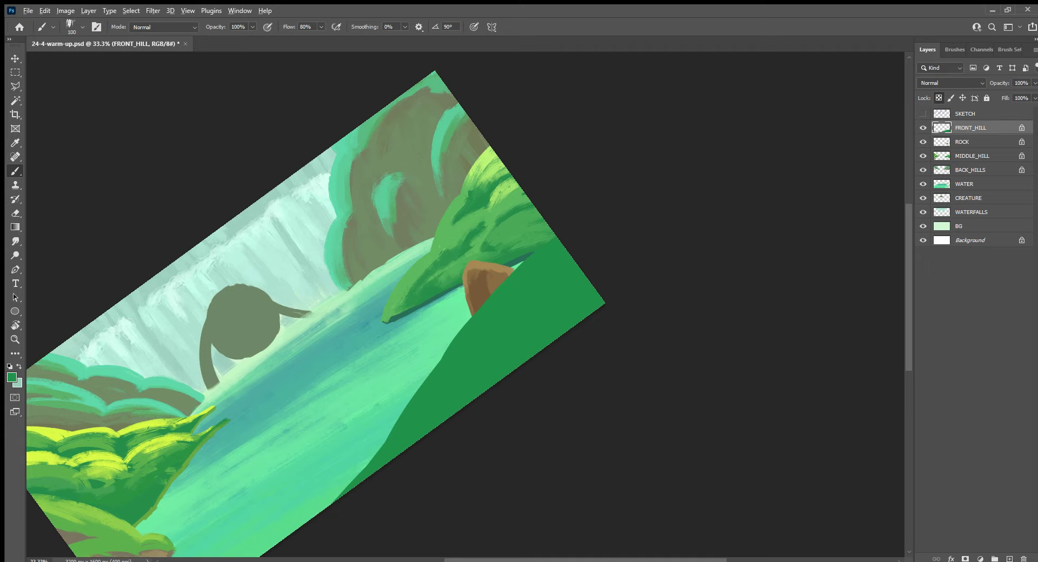
Fill the front hill with dark teal and paint a bright green rim along its top beside the rock
{"action": "key", "text": "alt+BackSpace"}
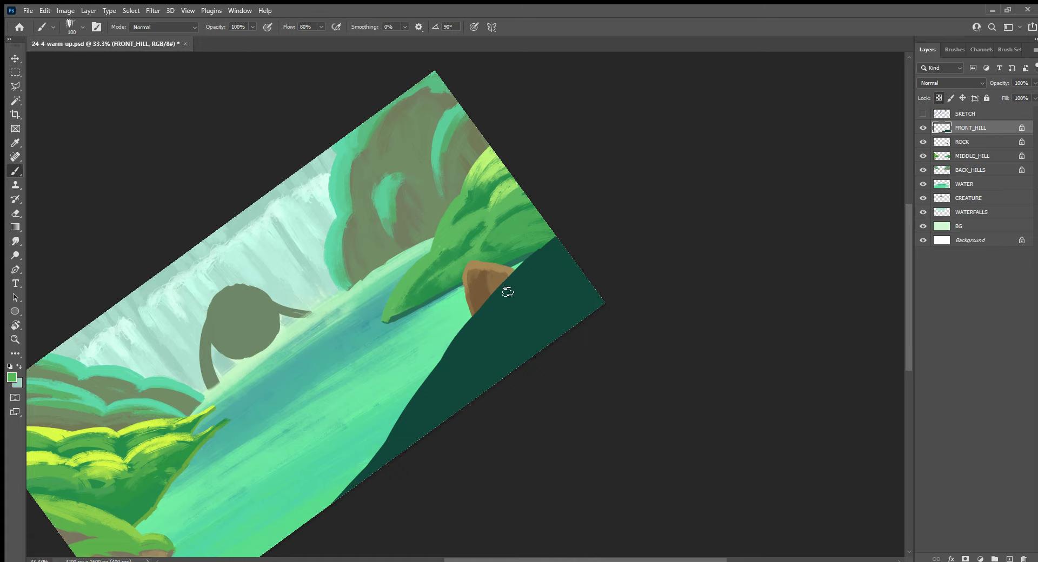
{"action": "mouse_move", "coordinate": [507, 292]}
{"action": "left_mouse_down"}
{"action": "mouse_move", "coordinate": [535, 262]}
{"action": "mouse_move", "coordinate": [496, 302]}
{"action": "left_mouse_up"}
{"action": "left_click_drag", "start_coordinate": [486, 365], "coordinate": [530, 306]}
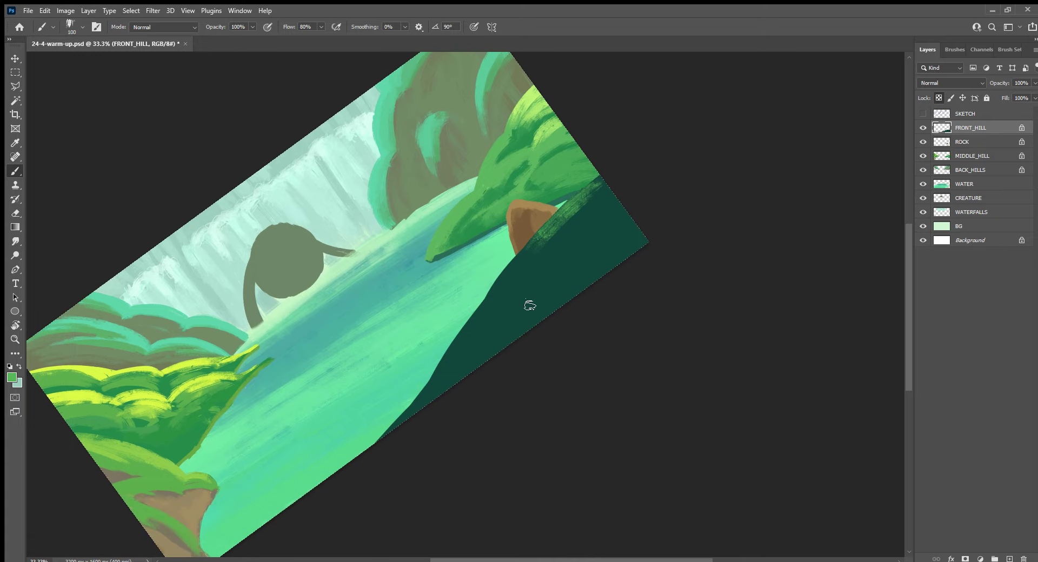
{"action": "left_click_drag", "start_coordinate": [549, 242], "coordinate": [492, 307]}
{"action": "left_click_drag", "start_coordinate": [532, 248], "coordinate": [603, 182]}
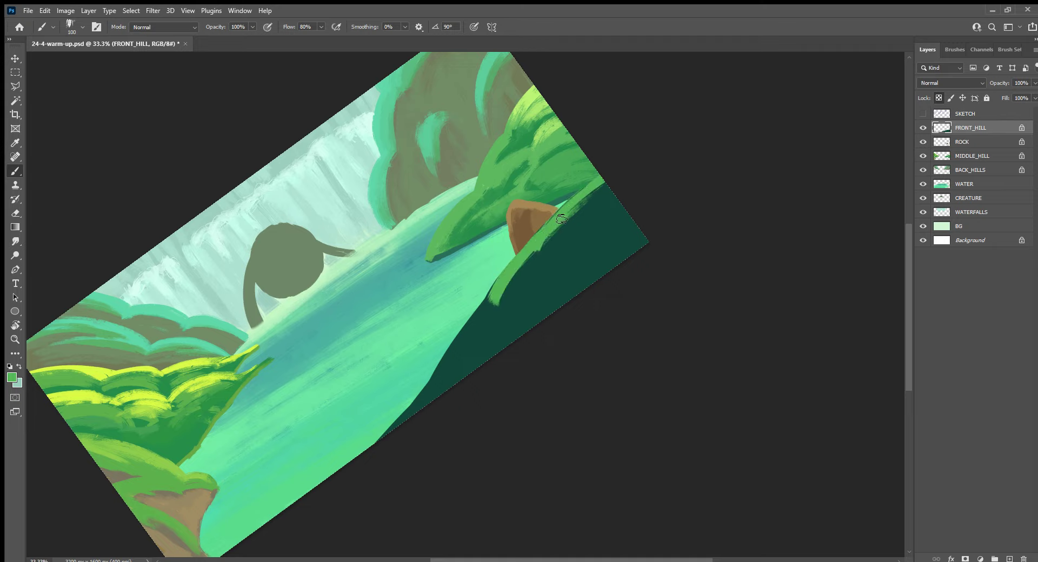
{"action": "left_click_drag", "start_coordinate": [562, 219], "coordinate": [527, 253]}
{"action": "left_click_drag", "start_coordinate": [503, 289], "coordinate": [487, 307]}
{"action": "mouse_move", "coordinate": [449, 359]}
{"action": "left_mouse_down"}
{"action": "mouse_move", "coordinate": [485, 313]}
{"action": "mouse_move", "coordinate": [378, 441]}
{"action": "mouse_move", "coordinate": [494, 306]}
{"action": "mouse_move", "coordinate": [600, 222]}
{"action": "left_mouse_up"}
With a 150 brush, cover the hill's upper-right area and corner streaks in light green
{"action": "key", "text": "bracketright"}
{"action": "key", "text": "bracketright"}
{"action": "left_click_drag", "start_coordinate": [528, 262], "coordinate": [635, 202]}
{"action": "left_click_drag", "start_coordinate": [567, 221], "coordinate": [642, 228]}
{"action": "left_click_drag", "start_coordinate": [540, 254], "coordinate": [635, 241]}
{"action": "mouse_move", "coordinate": [516, 281]}
{"action": "left_mouse_down"}
{"action": "mouse_move", "coordinate": [651, 260]}
{"action": "mouse_move", "coordinate": [586, 222]}
{"action": "left_mouse_up"}
{"action": "mouse_move", "coordinate": [655, 248]}
{"action": "left_mouse_down"}
{"action": "mouse_move", "coordinate": [602, 208]}
{"action": "mouse_move", "coordinate": [643, 241]}
{"action": "left_mouse_up"}
{"action": "left_click_drag", "start_coordinate": [527, 273], "coordinate": [627, 251]}
Add sampled dark green strokes along the hill edge and corner, then rebalance the lower band with a 90 brush
{"action": "left_click", "coordinate": [549, 280], "text": "alt"}
{"action": "mouse_move", "coordinate": [527, 278]}
{"action": "left_mouse_down"}
{"action": "mouse_move", "coordinate": [654, 238]}
{"action": "mouse_move", "coordinate": [608, 257]}
{"action": "left_mouse_up"}
{"action": "left_click_drag", "start_coordinate": [651, 230], "coordinate": [578, 260]}
{"action": "left_click", "coordinate": [619, 233], "text": "alt"}
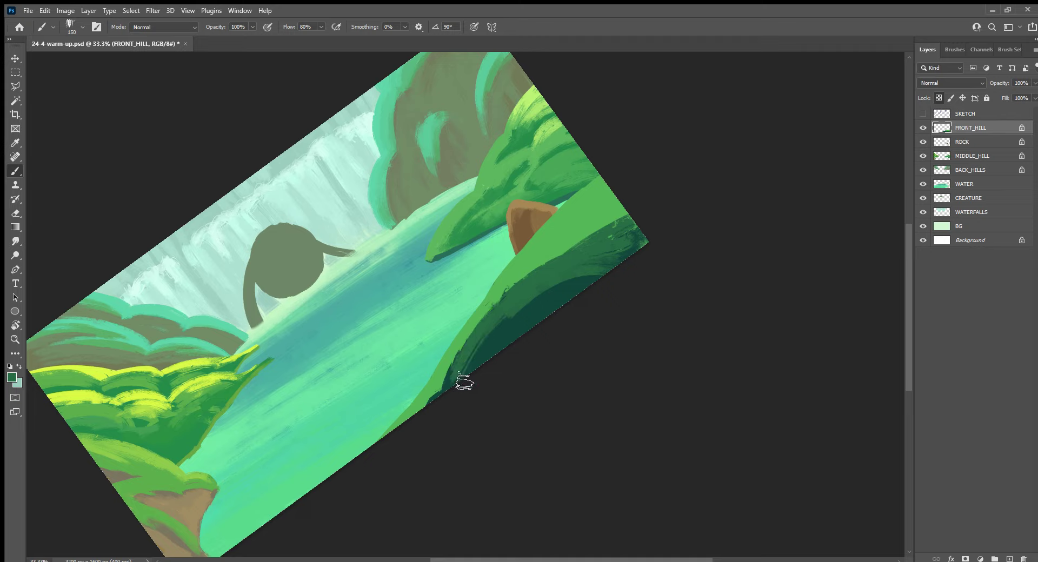
{"action": "left_click_drag", "start_coordinate": [447, 399], "coordinate": [579, 294]}
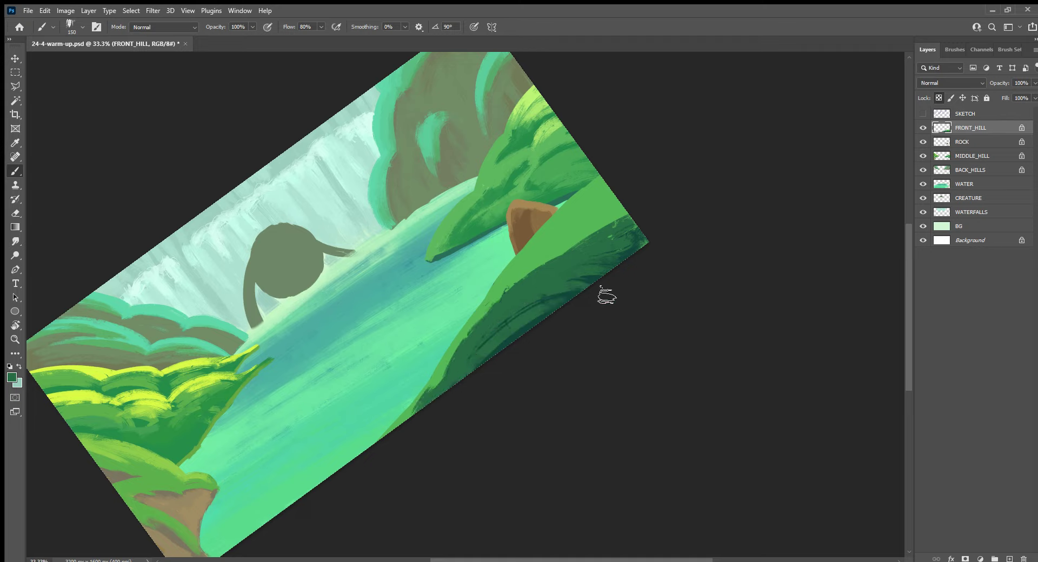
{"action": "key", "text": "bracketleft"}
{"action": "key", "text": "bracketleft"}
{"action": "key", "text": "bracketleft"}
{"action": "mouse_move", "coordinate": [483, 307]}
{"action": "left_mouse_down"}
{"action": "mouse_move", "coordinate": [498, 280]}
{"action": "mouse_move", "coordinate": [576, 263]}
{"action": "mouse_move", "coordinate": [597, 245]}
{"action": "left_mouse_up"}
Lighten the strip along the rock's right edge and down the hill, then lock transparent pixels
{"action": "left_click", "coordinate": [498, 279], "text": "alt"}
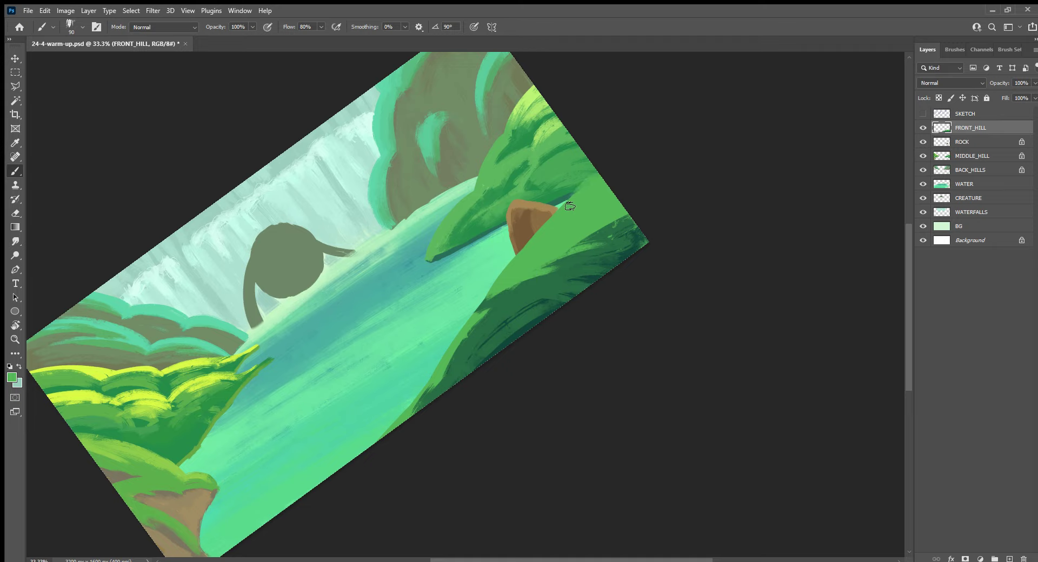
{"action": "left_click_drag", "start_coordinate": [557, 212], "coordinate": [504, 279]}
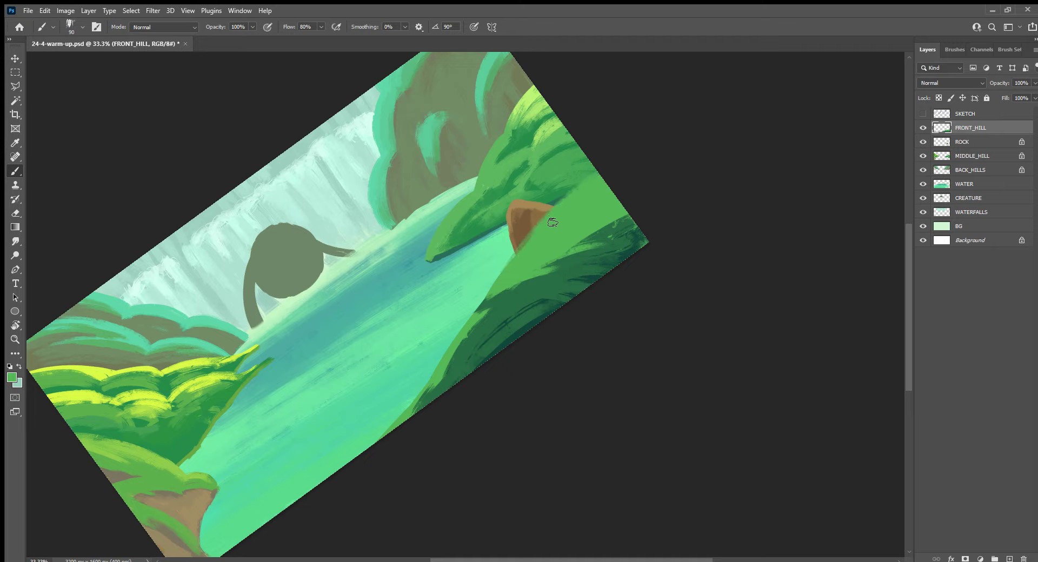
{"action": "left_click_drag", "start_coordinate": [559, 214], "coordinate": [445, 363]}
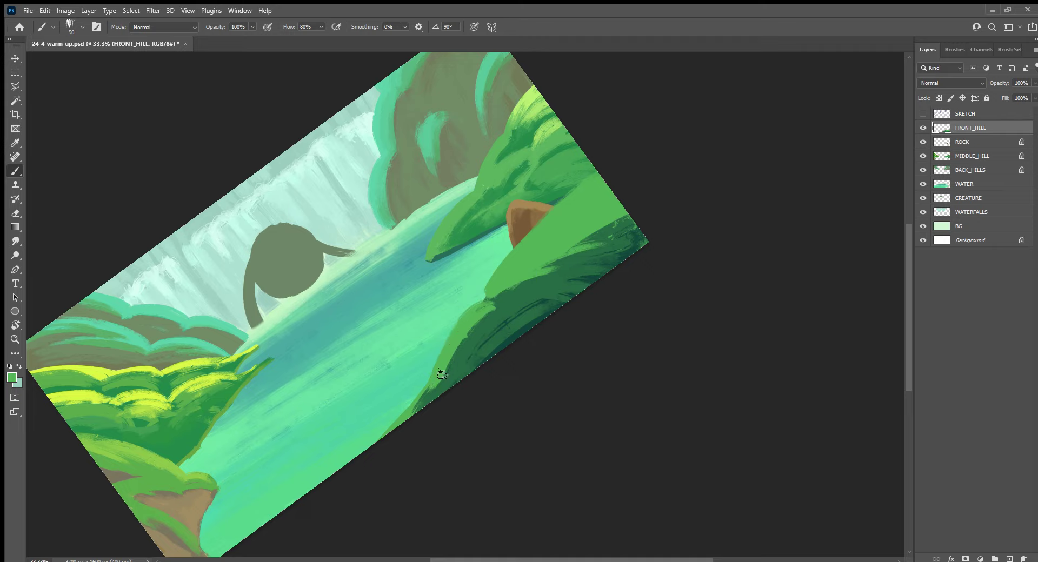
{"action": "left_click_drag", "start_coordinate": [446, 363], "coordinate": [390, 441]}
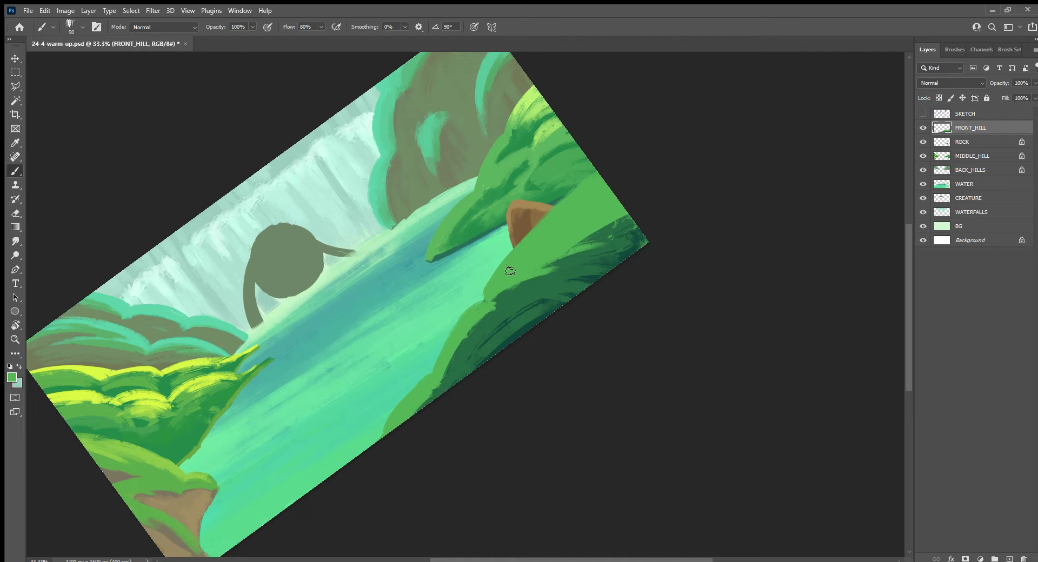
{"action": "key", "text": "slash"}
With a 125 brush, paint dark green along the hill's upper edge, then light green near the right corner
{"action": "left_click", "coordinate": [494, 303], "text": "alt"}
{"action": "key", "text": "bracketright"}
{"action": "key", "text": "bracketright"}
{"action": "left_click_drag", "start_coordinate": [483, 309], "coordinate": [591, 265]}
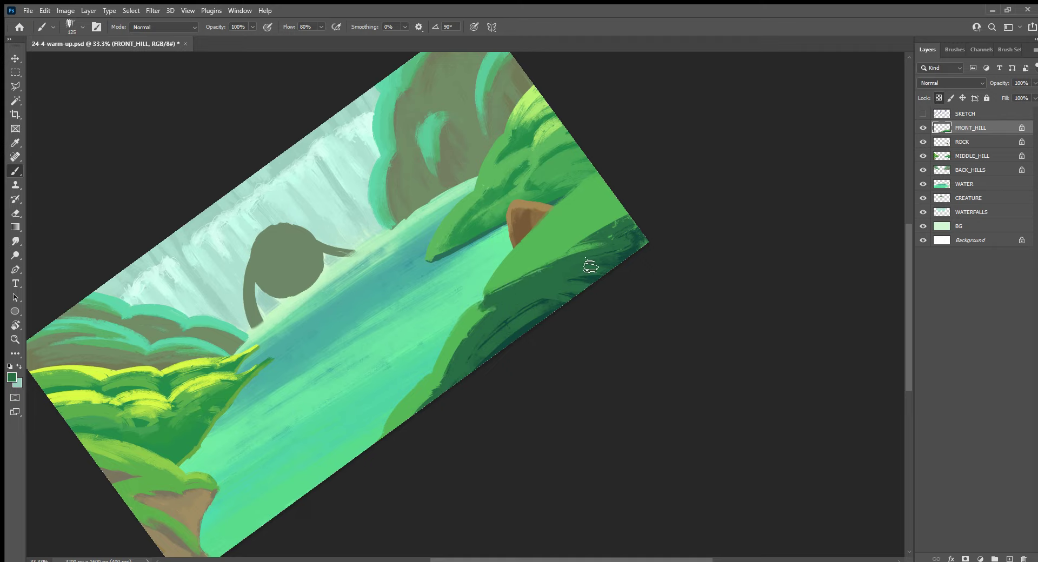
{"action": "left_click_drag", "start_coordinate": [532, 281], "coordinate": [626, 245]}
{"action": "left_click", "coordinate": [582, 248], "text": "alt"}
{"action": "left_click_drag", "start_coordinate": [552, 262], "coordinate": [630, 225]}
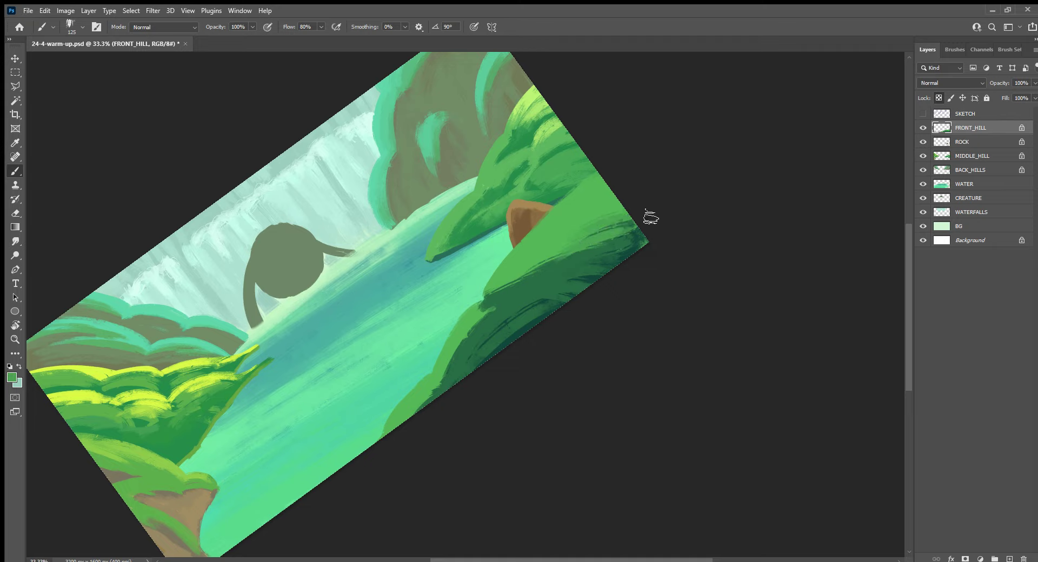
{"action": "left_click_drag", "start_coordinate": [513, 284], "coordinate": [608, 217]}
{"action": "mouse_move", "coordinate": [508, 291]}
{"action": "left_mouse_down"}
{"action": "mouse_move", "coordinate": [597, 213]}
{"action": "mouse_move", "coordinate": [532, 276]}
{"action": "left_mouse_up"}
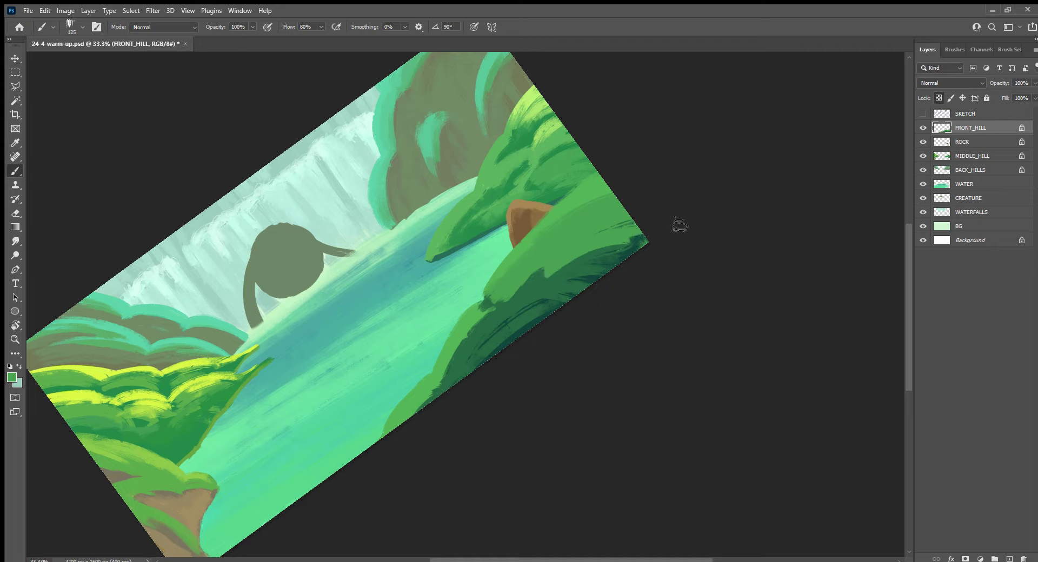
Add dark green strokes at the right corner and reshape the lower hill's top edge
{"action": "left_click", "coordinate": [556, 275], "text": "alt"}
{"action": "left_click_drag", "start_coordinate": [489, 307], "coordinate": [664, 237]}
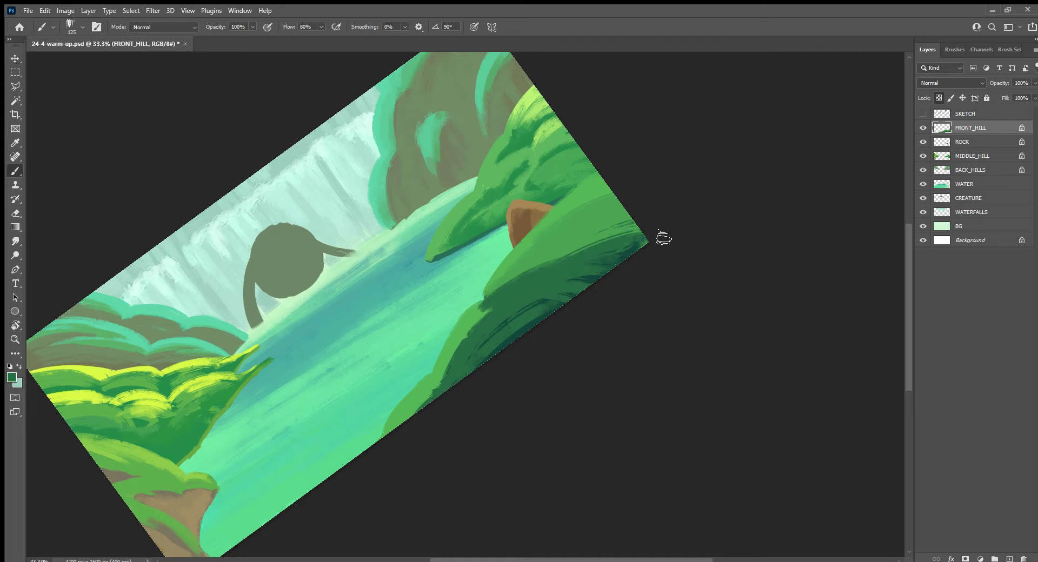
{"action": "left_click_drag", "start_coordinate": [526, 276], "coordinate": [655, 231]}
{"action": "mouse_move", "coordinate": [490, 292]}
{"action": "left_mouse_down"}
{"action": "mouse_move", "coordinate": [600, 229]}
{"action": "mouse_move", "coordinate": [572, 239]}
{"action": "left_mouse_up"}
{"action": "left_click", "coordinate": [554, 246], "text": "alt"}
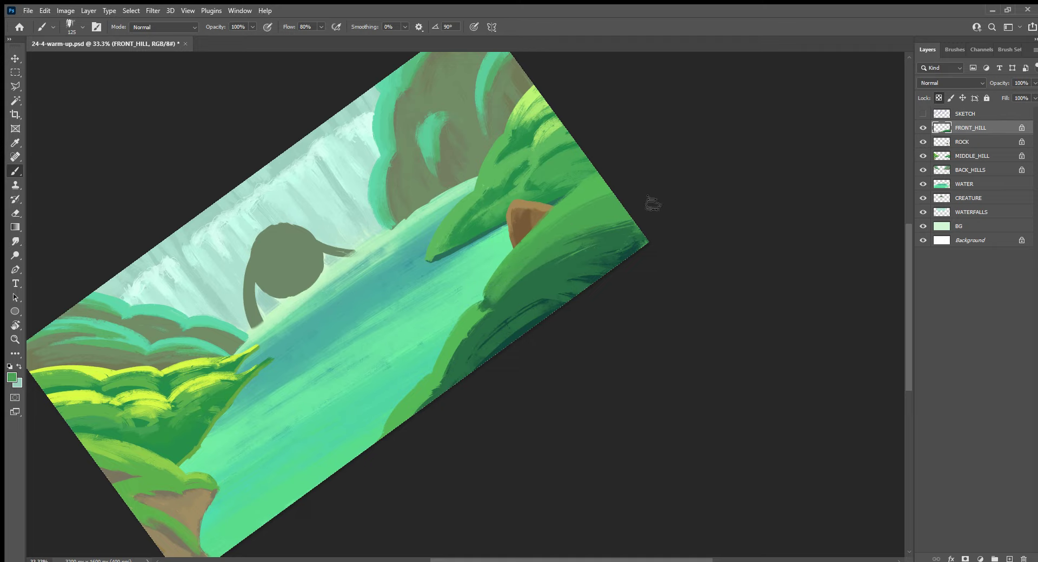
{"action": "left_click", "coordinate": [603, 197], "text": "alt"}
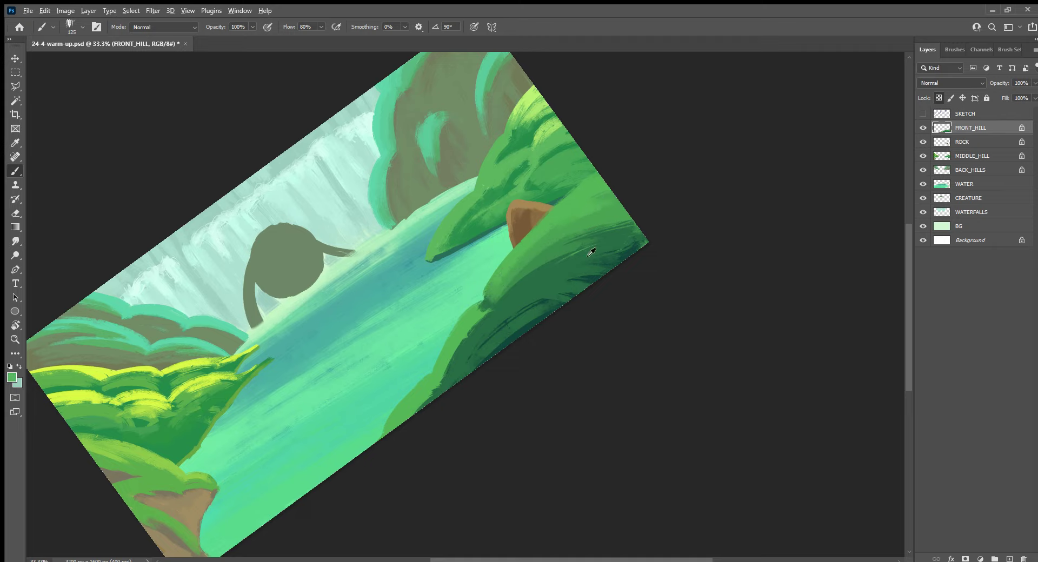
{"action": "left_click", "coordinate": [493, 320], "text": "alt"}
{"action": "left_click", "coordinate": [463, 329], "text": "alt"}
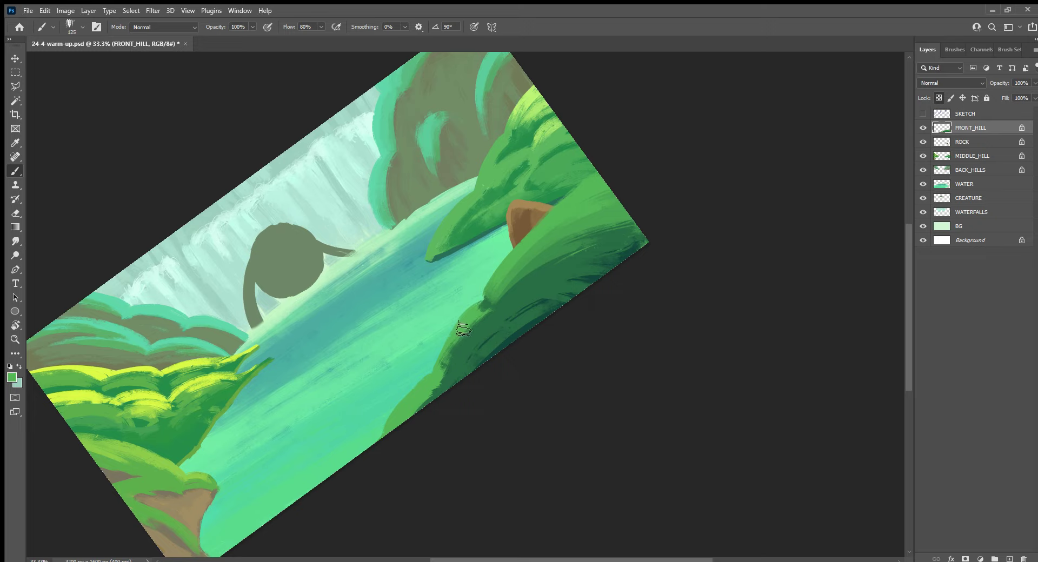
{"action": "mouse_move", "coordinate": [457, 327]}
{"action": "left_mouse_down"}
{"action": "mouse_move", "coordinate": [537, 320]}
{"action": "mouse_move", "coordinate": [527, 298]}
{"action": "mouse_move", "coordinate": [550, 292]}
{"action": "left_mouse_up"}
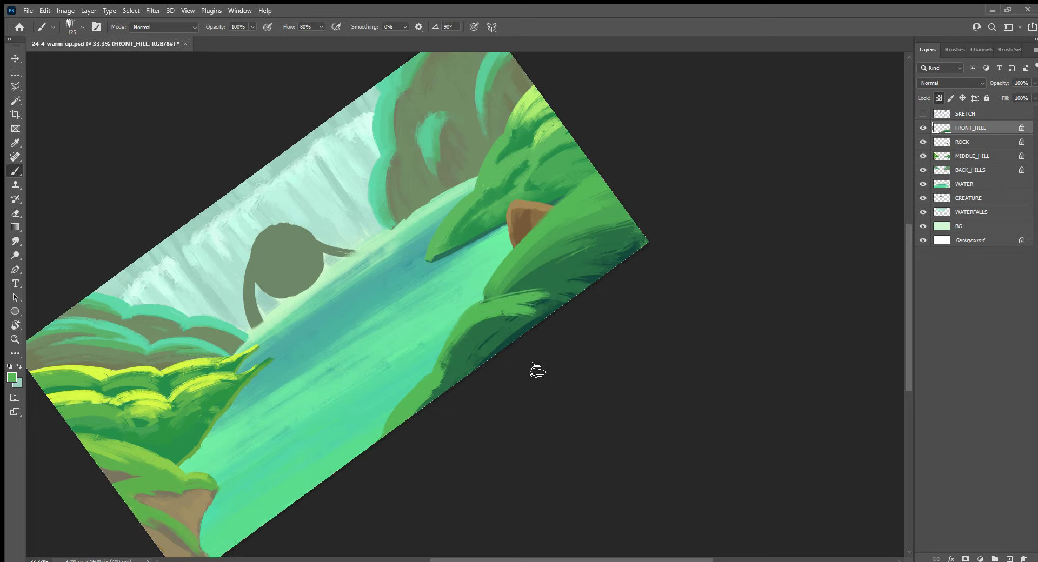
Darken the lower hill edge, add lighter strokes, and paint over the dark band right of the rock
{"action": "left_click", "coordinate": [559, 286], "text": "alt"}
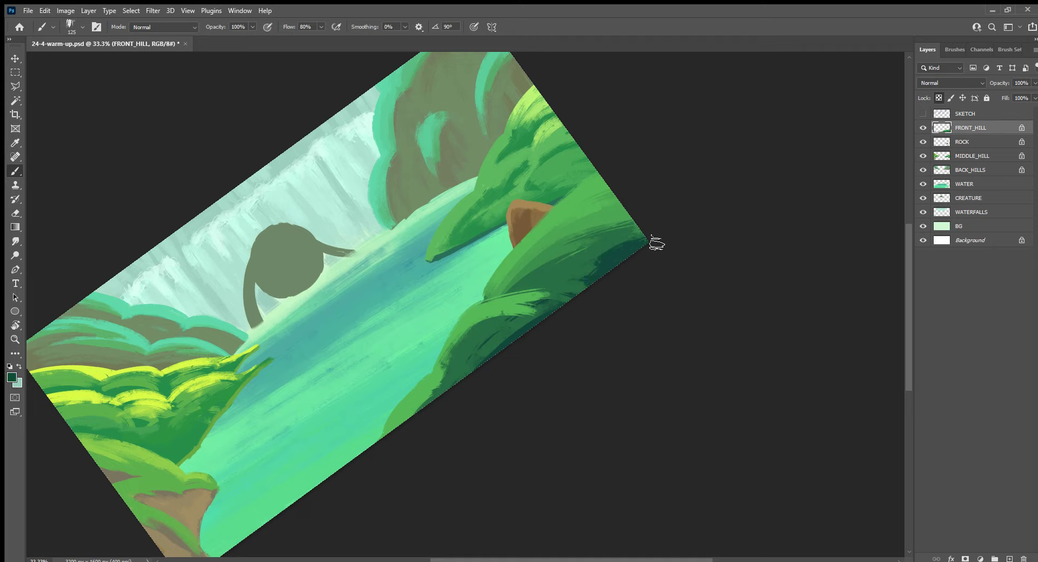
{"action": "mouse_move", "coordinate": [486, 349]}
{"action": "left_mouse_down"}
{"action": "mouse_move", "coordinate": [538, 326]}
{"action": "mouse_move", "coordinate": [459, 371]}
{"action": "mouse_move", "coordinate": [480, 366]}
{"action": "mouse_move", "coordinate": [423, 422]}
{"action": "mouse_move", "coordinate": [387, 432]}
{"action": "left_mouse_up"}
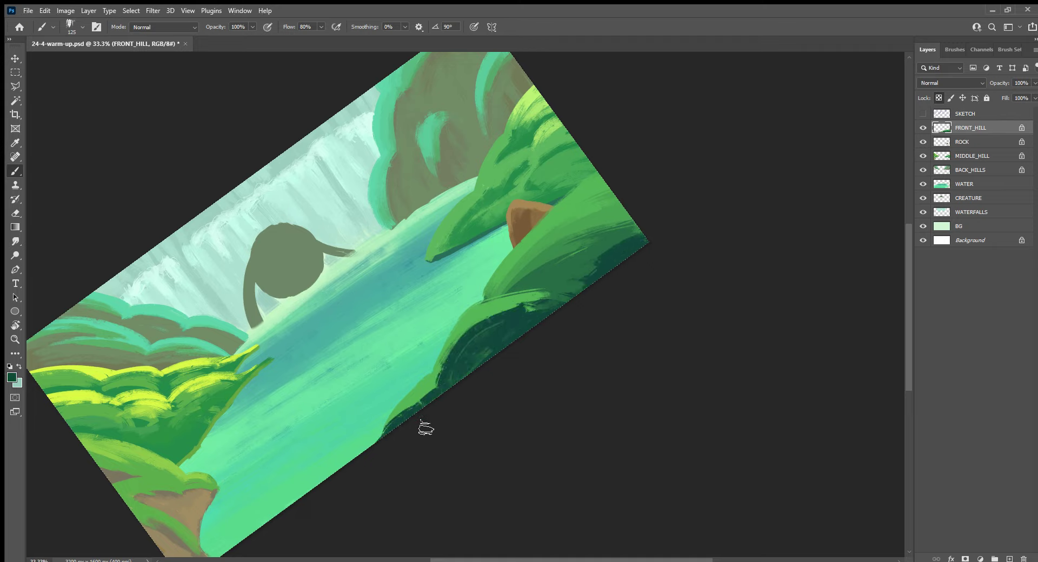
{"action": "left_click", "coordinate": [414, 397], "text": "alt"}
{"action": "mouse_move", "coordinate": [427, 397]}
{"action": "left_mouse_down"}
{"action": "mouse_move", "coordinate": [470, 336]}
{"action": "mouse_move", "coordinate": [558, 301]}
{"action": "mouse_move", "coordinate": [503, 311]}
{"action": "mouse_move", "coordinate": [531, 295]}
{"action": "mouse_move", "coordinate": [465, 329]}
{"action": "mouse_move", "coordinate": [446, 365]}
{"action": "mouse_move", "coordinate": [454, 348]}
{"action": "mouse_move", "coordinate": [537, 321]}
{"action": "left_mouse_up"}
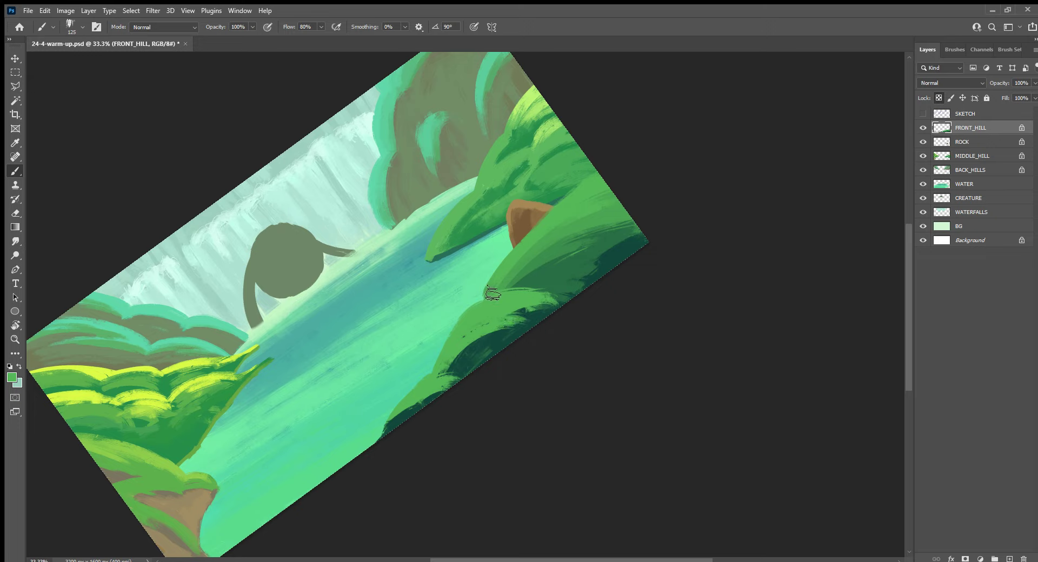
{"action": "left_click_drag", "start_coordinate": [537, 251], "coordinate": [627, 211]}
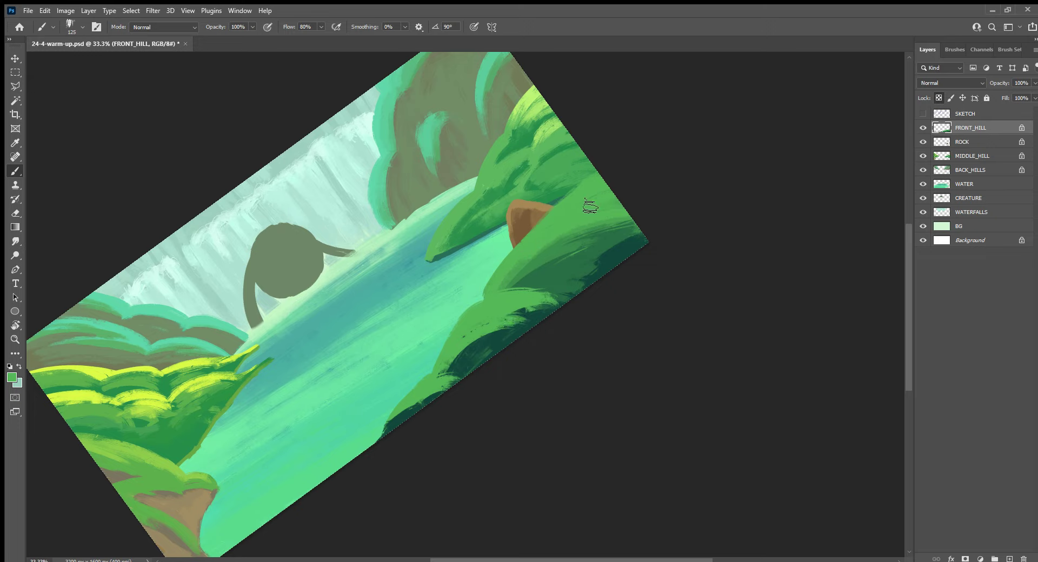
{"action": "left_click", "coordinate": [557, 251], "text": "alt"}
{"action": "mouse_move", "coordinate": [557, 251]}
{"action": "left_mouse_down"}
{"action": "mouse_move", "coordinate": [654, 237]}
{"action": "mouse_move", "coordinate": [693, 261]}
{"action": "left_mouse_up"}
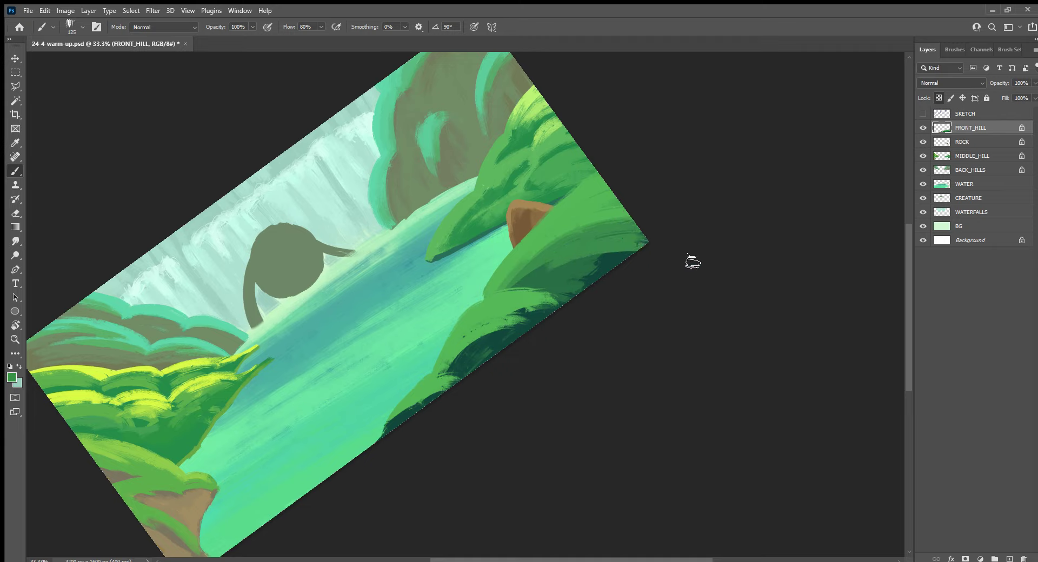
With a 90 brush, add sampled greens right of the rock and along the hill's lower edge
{"action": "left_click", "coordinate": [603, 217], "text": "alt"}
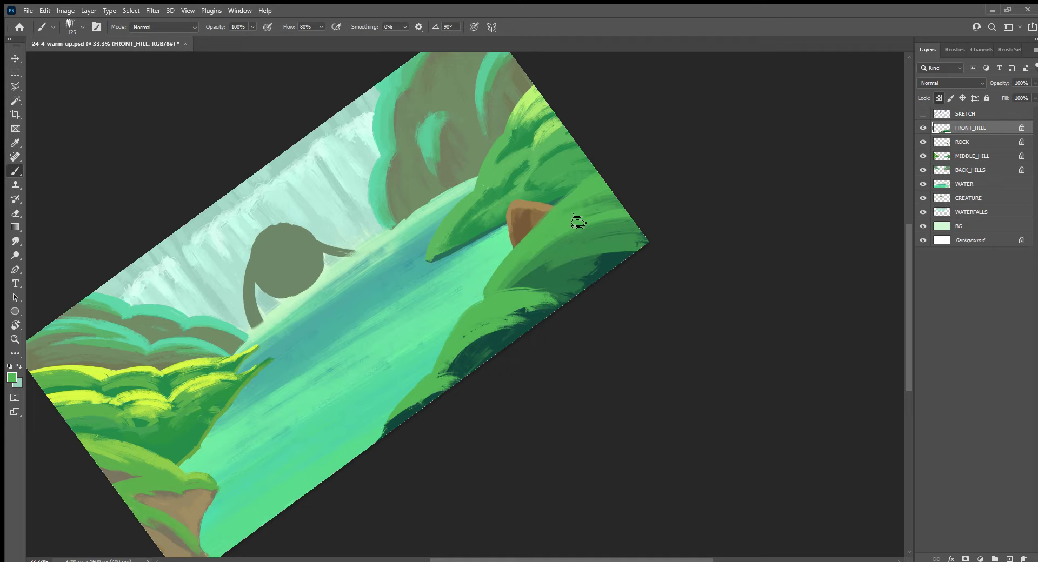
{"action": "left_click_drag", "start_coordinate": [627, 196], "coordinate": [576, 210]}
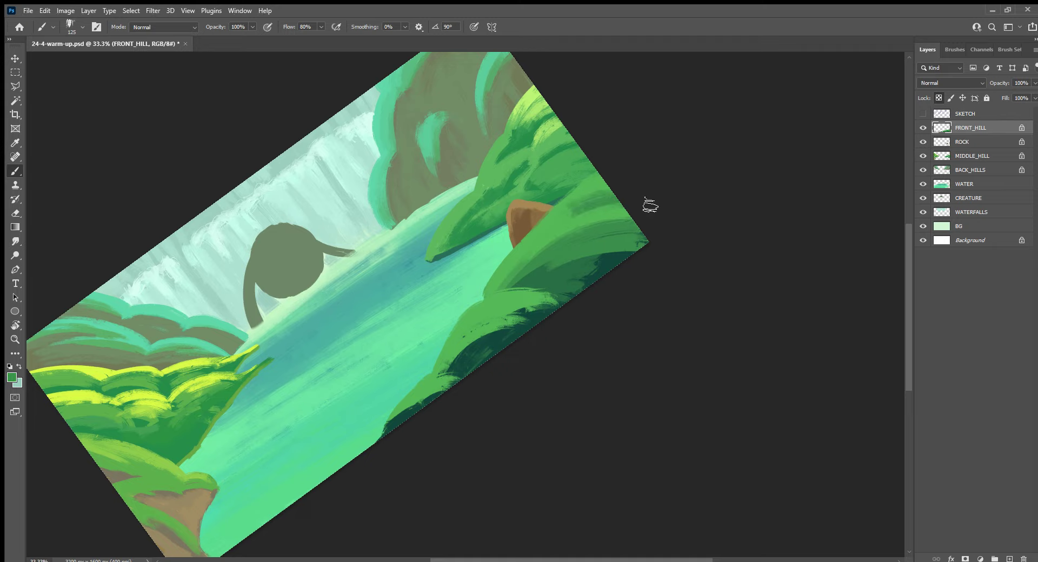
{"action": "key", "text": "bracketleft"}
{"action": "key", "text": "bracketleft"}
{"action": "left_click", "coordinate": [595, 188], "text": "alt"}
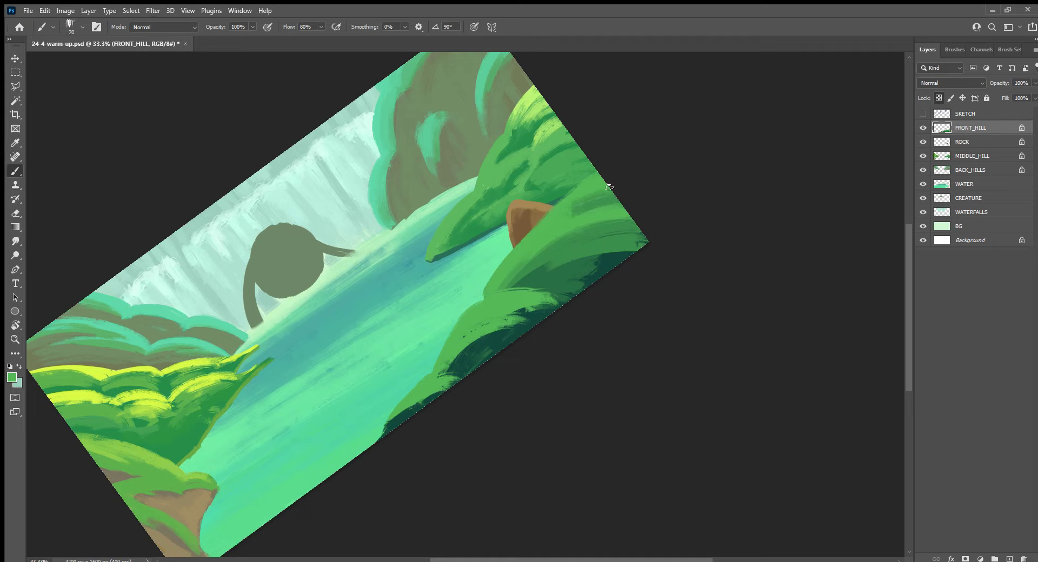
{"action": "left_click", "coordinate": [584, 206], "text": "alt"}
{"action": "left_click", "coordinate": [539, 275], "text": "alt"}
{"action": "left_click_drag", "start_coordinate": [602, 260], "coordinate": [617, 245]}
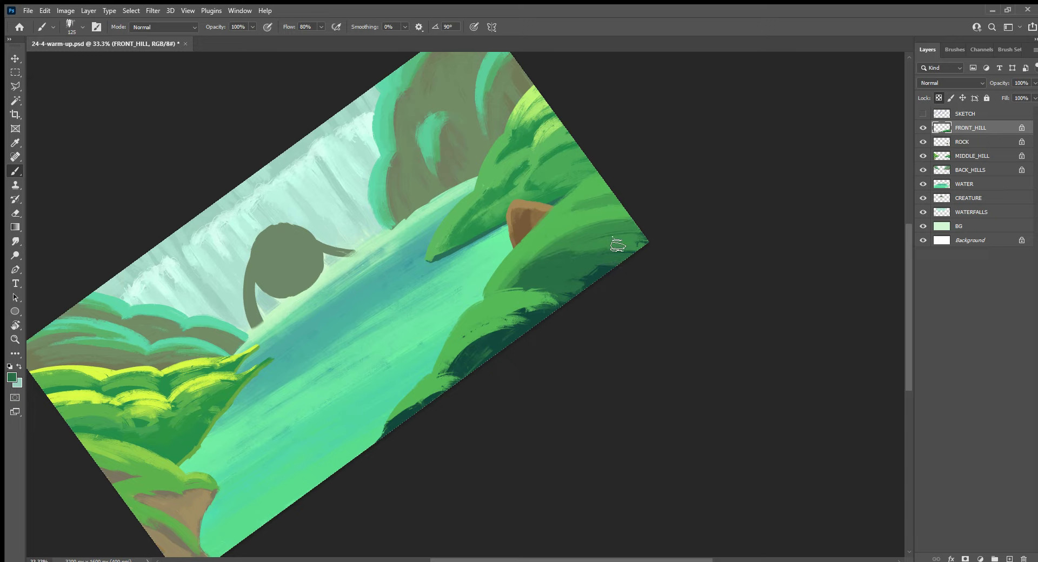
{"action": "left_click", "coordinate": [514, 302], "text": "alt"}
{"action": "mouse_move", "coordinate": [518, 287]}
{"action": "left_mouse_down"}
{"action": "mouse_move", "coordinate": [559, 288]}
{"action": "mouse_move", "coordinate": [480, 348]}
{"action": "mouse_move", "coordinate": [509, 329]}
{"action": "left_mouse_up"}
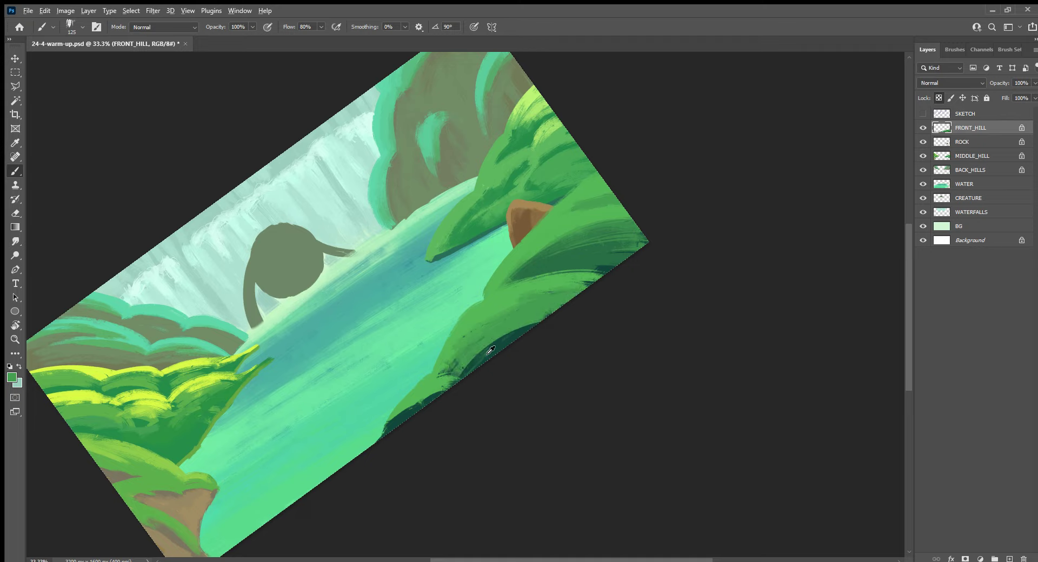
Paint dark and medium greens along the lower edge, then undo an unwanted lighter stroke
{"action": "left_click", "coordinate": [502, 344], "text": "alt"}
{"action": "mouse_move", "coordinate": [527, 321]}
{"action": "left_mouse_down"}
{"action": "mouse_move", "coordinate": [465, 365]}
{"action": "mouse_move", "coordinate": [478, 346]}
{"action": "left_mouse_up"}
{"action": "left_click", "coordinate": [527, 323], "text": "alt"}
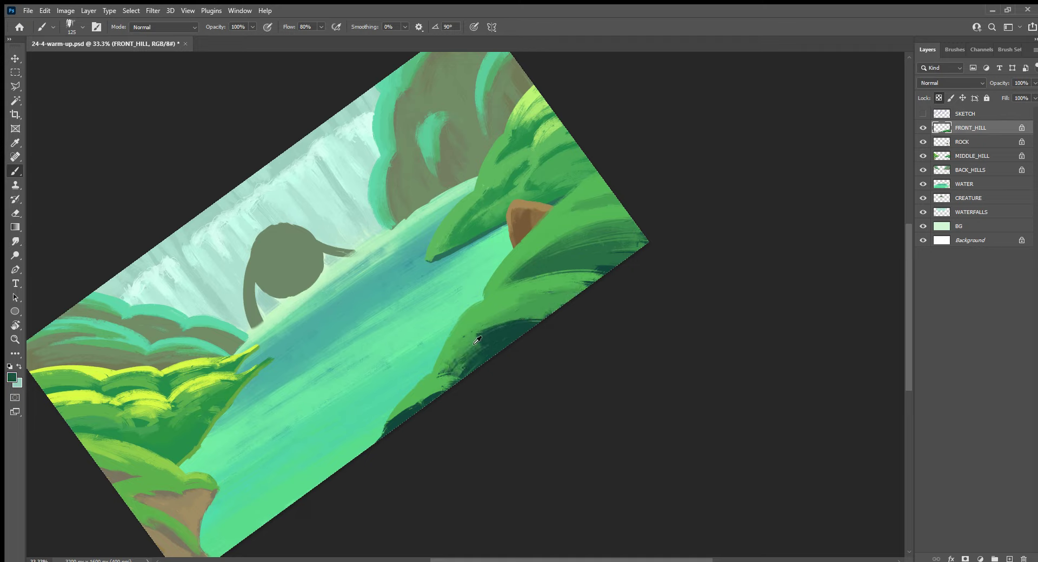
{"action": "mouse_move", "coordinate": [537, 316]}
{"action": "left_mouse_down"}
{"action": "mouse_move", "coordinate": [460, 355]}
{"action": "mouse_move", "coordinate": [466, 363]}
{"action": "left_mouse_up"}
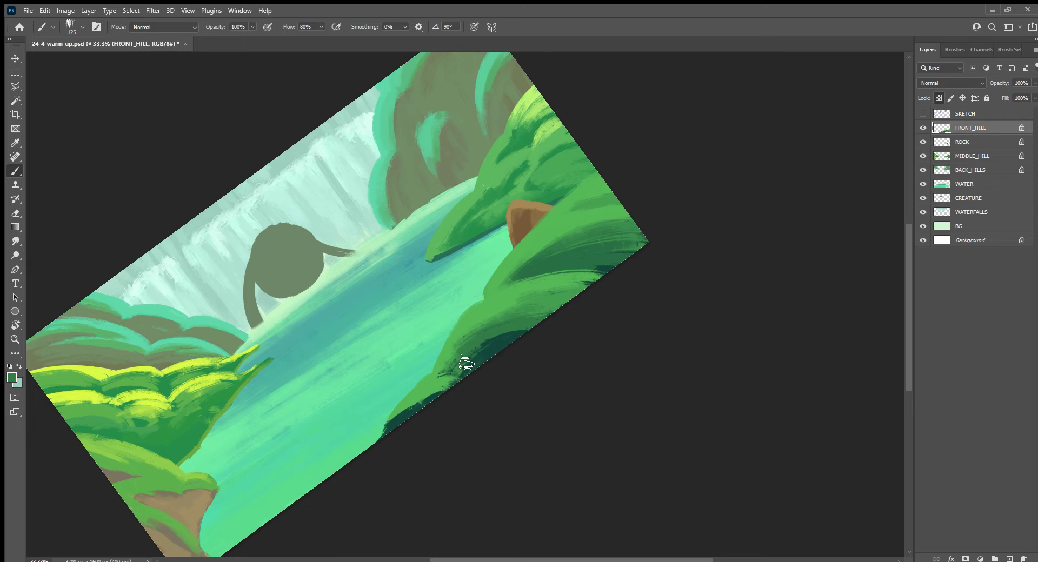
{"action": "left_click", "coordinate": [475, 327], "text": "alt"}
{"action": "left_click_drag", "start_coordinate": [573, 292], "coordinate": [511, 307]}
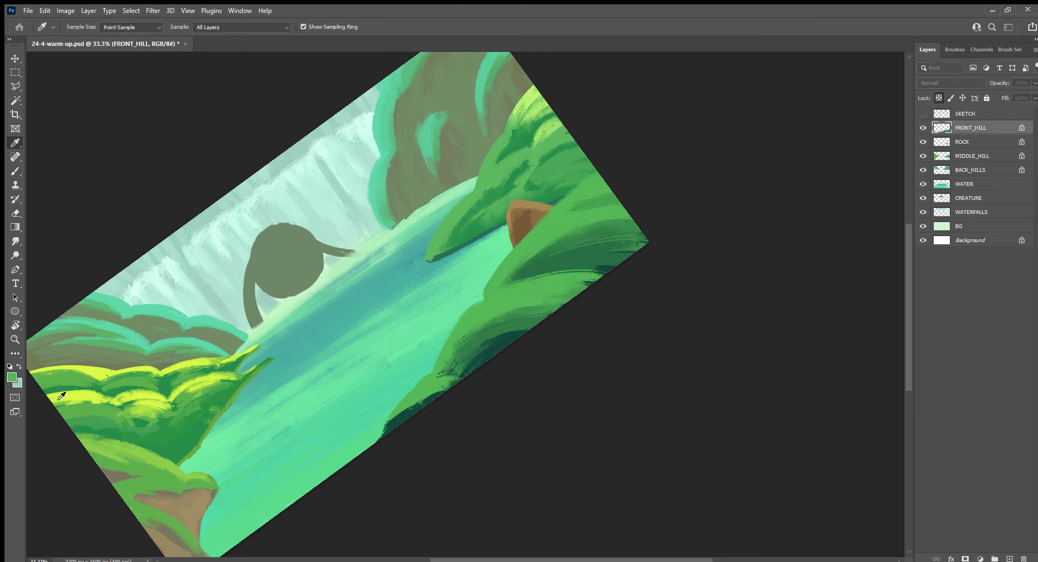
{"action": "left_click_drag", "start_coordinate": [468, 323], "coordinate": [535, 290]}
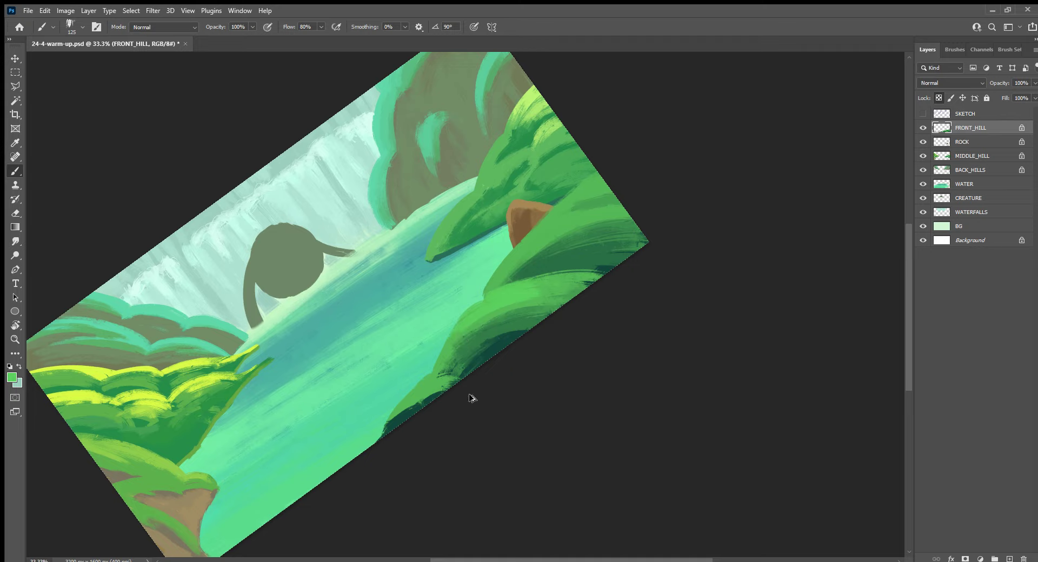
{"action": "key", "text": "ctrl+z"}
Repaint lighter green across the hill band with a smaller brush, then save the painting
{"action": "key", "text": "bracketleft"}
{"action": "key", "text": "bracketleft"}
{"action": "key", "text": "bracketleft"}
{"action": "left_click_drag", "start_coordinate": [453, 334], "coordinate": [568, 284]}
{"action": "left_click_drag", "start_coordinate": [519, 251], "coordinate": [568, 203]}
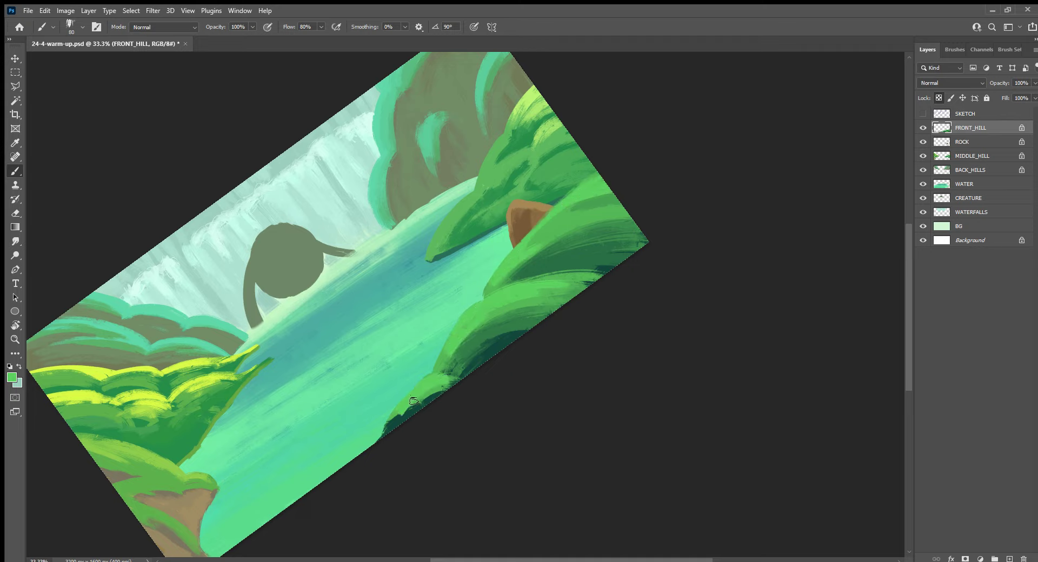
{"action": "left_click", "coordinate": [402, 421], "text": "alt"}
{"action": "left_click", "coordinate": [433, 391], "text": "alt"}
{"action": "left_click_drag", "start_coordinate": [435, 394], "coordinate": [392, 428]}
{"action": "key", "text": "ctrl+s"}
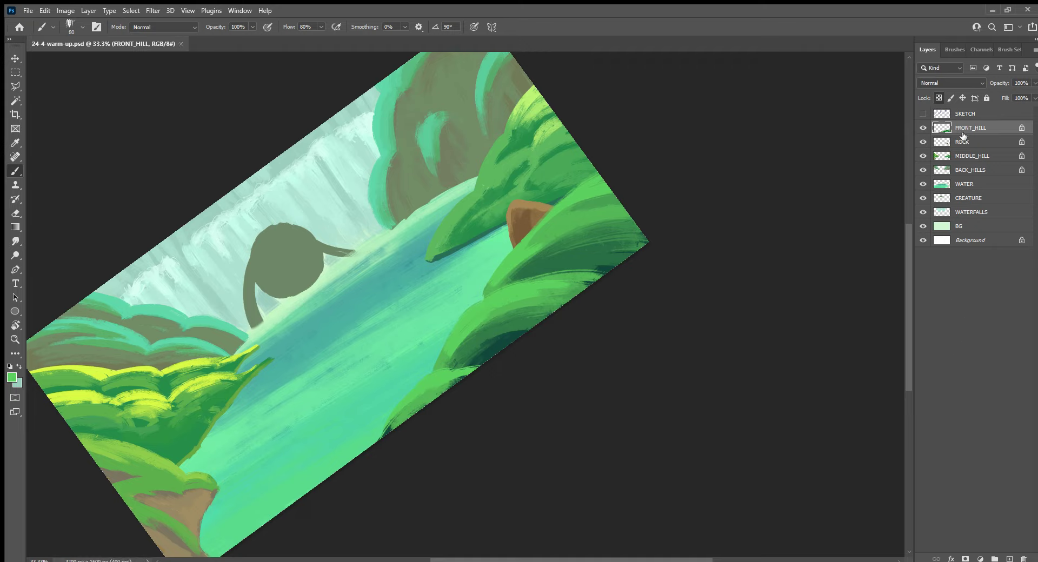
Select the CREATURE layer and choose the rough inker brush preset
{"action": "left_click", "coordinate": [996, 200]}
{"action": "left_click", "coordinate": [954, 50]}
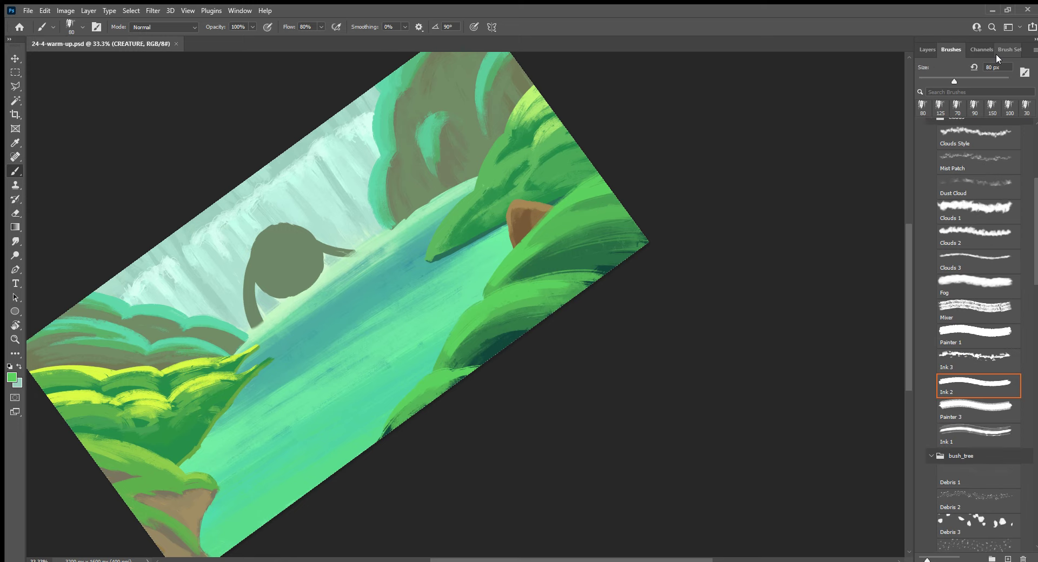
{"action": "scroll", "coordinate": [1031, 198], "scroll_direction": "up", "scroll_amount": 3}
{"action": "scroll", "coordinate": [1031, 198], "scroll_direction": "up", "scroll_amount": 1}
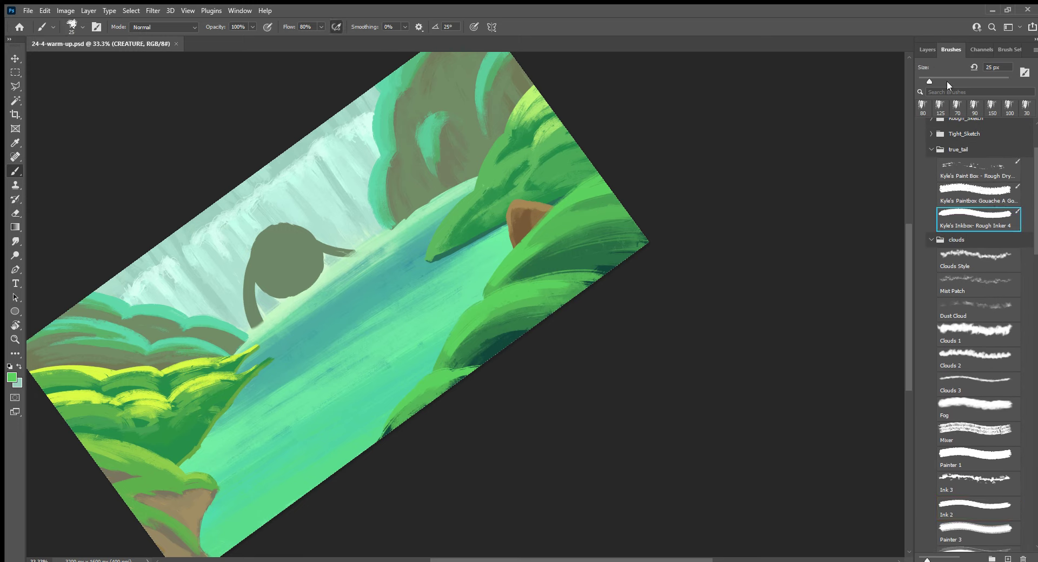
{"action": "left_click", "coordinate": [984, 195]}
{"action": "left_click", "coordinate": [976, 216]}
{"action": "left_click", "coordinate": [928, 49]}
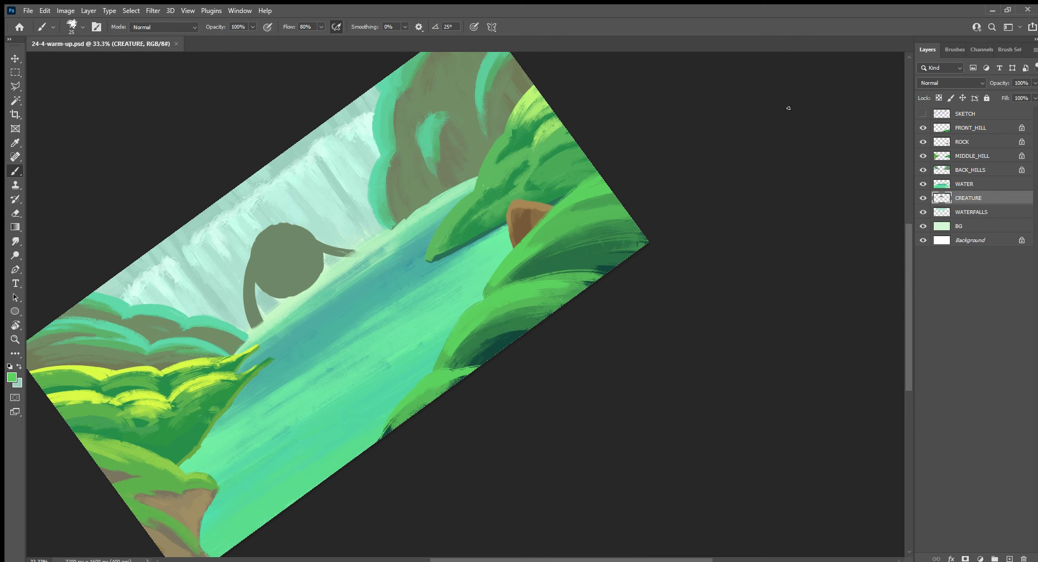
Level the canvas rotation, zoom to 66.7%, and centre the creature with a smaller brush
{"action": "left_click_drag", "start_coordinate": [339, 299], "coordinate": [543, 292]}
{"action": "key", "text": "Escape"}
{"action": "key", "text": "ctrl+plus"}
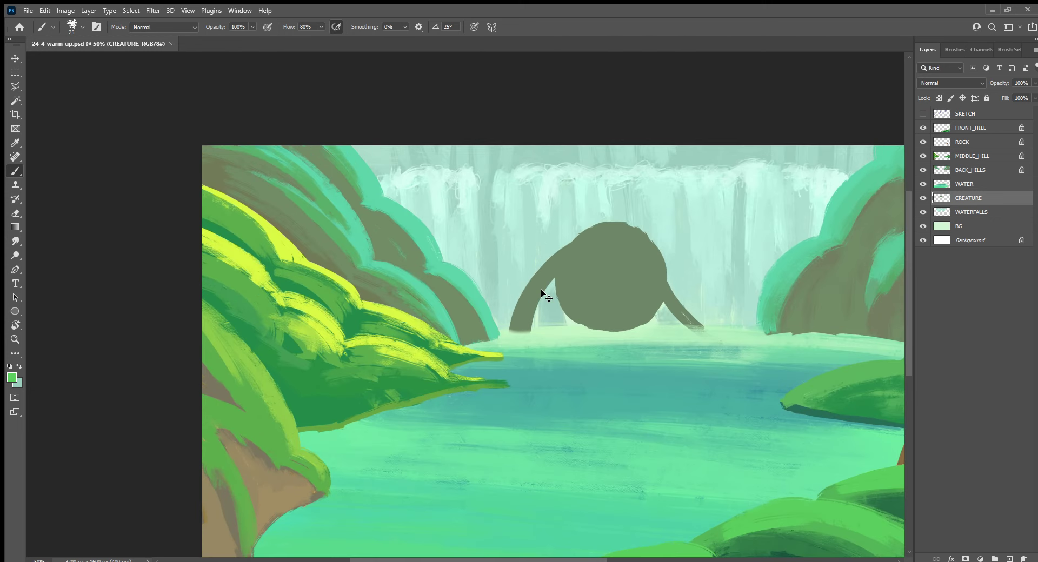
{"action": "key", "text": "ctrl+plus"}
{"action": "key", "text": "bracketleft"}
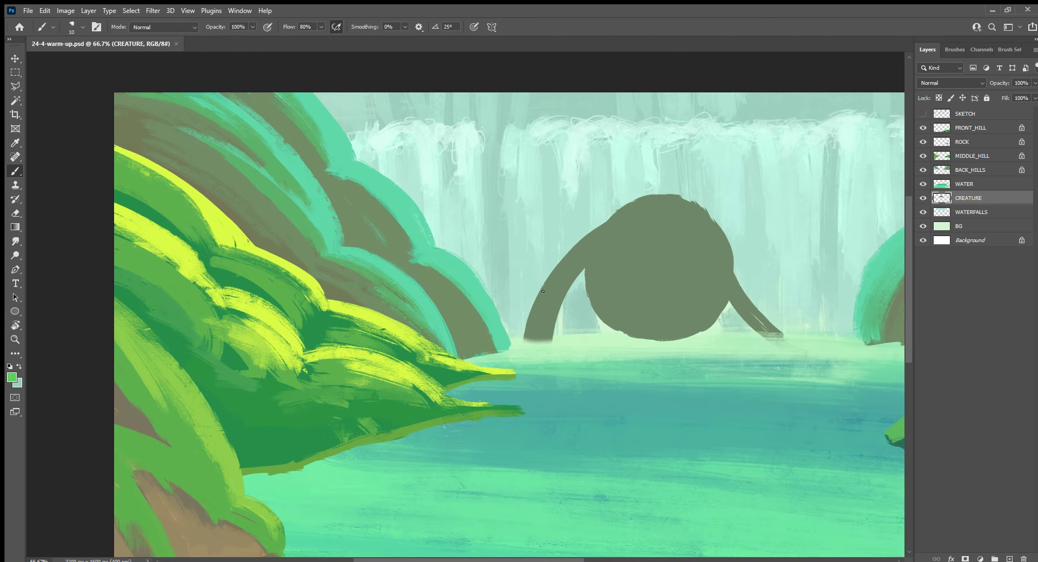
{"action": "left_click_drag", "start_coordinate": [859, 316], "coordinate": [680, 350]}
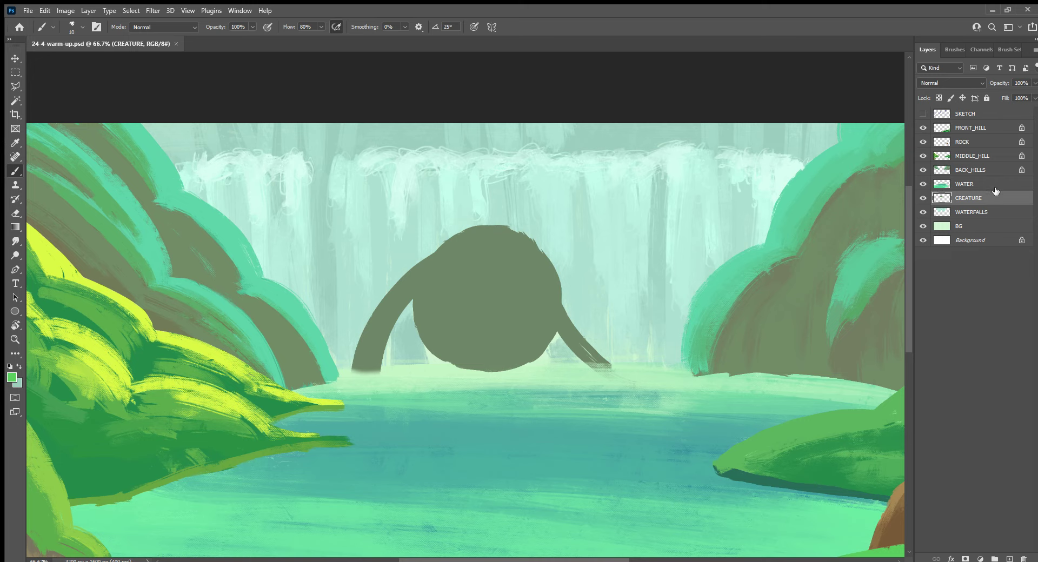
Sample the creature's grey-green and smooth the right leg's edge, then tilt the canvas
{"action": "left_click", "coordinate": [553, 263], "text": "alt"}
{"action": "left_click_drag", "start_coordinate": [553, 262], "coordinate": [526, 234]}
{"action": "key", "text": "bracketright"}
{"action": "left_click_drag", "start_coordinate": [557, 292], "coordinate": [601, 352]}
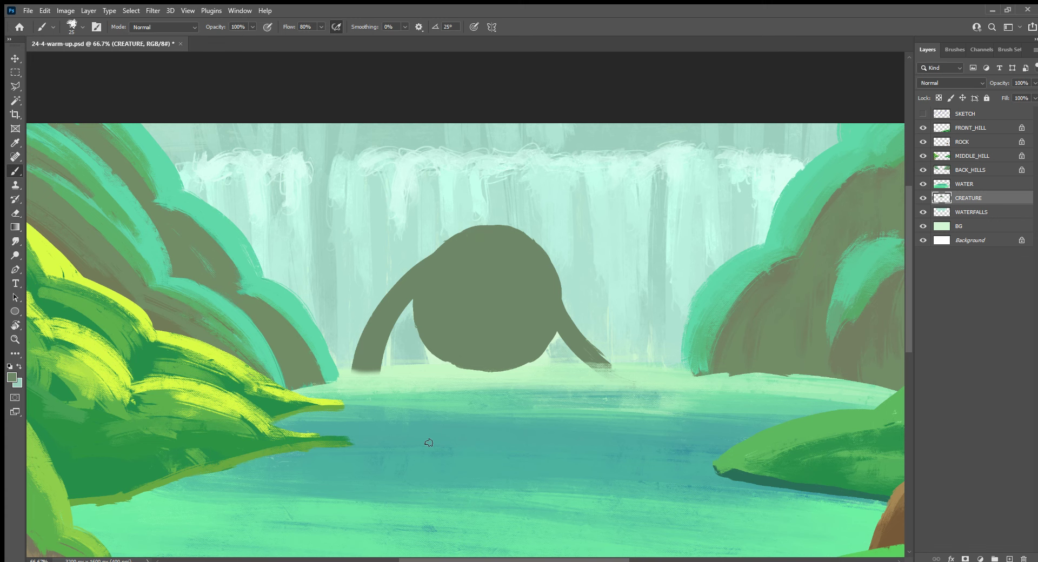
{"action": "key", "text": "r"}
{"action": "mouse_move", "coordinate": [433, 456]}
{"action": "left_mouse_down"}
{"action": "mouse_move", "coordinate": [567, 458]}
{"action": "mouse_move", "coordinate": [525, 348]}
{"action": "left_mouse_up"}
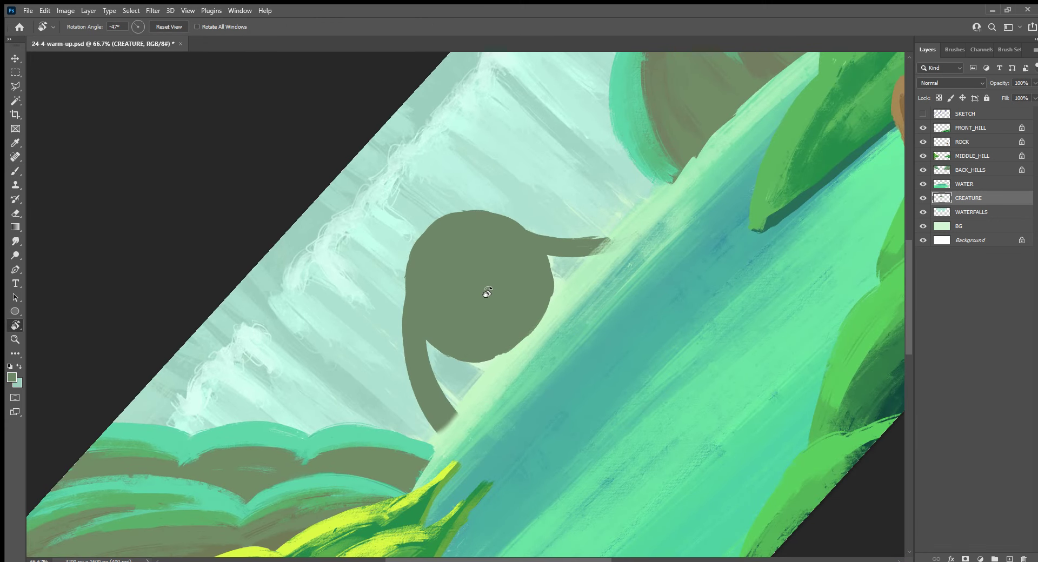
Lock CREATURE's transparent pixels and shade the head's lower-left inner edge and neck
{"action": "key", "text": "b"}
{"action": "key", "text": "slash"}
{"action": "key", "text": "i"}
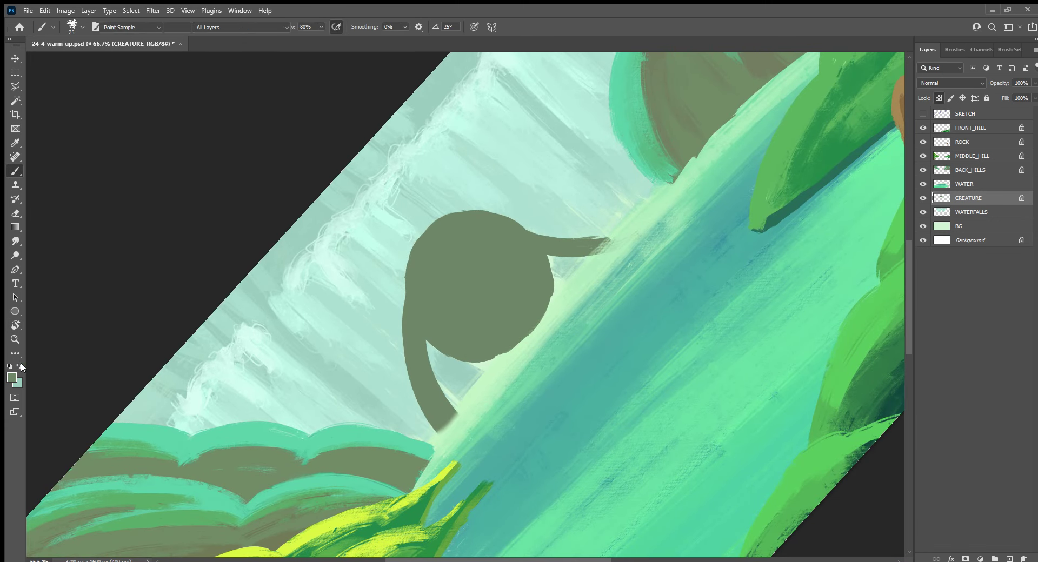
{"action": "key", "text": "b"}
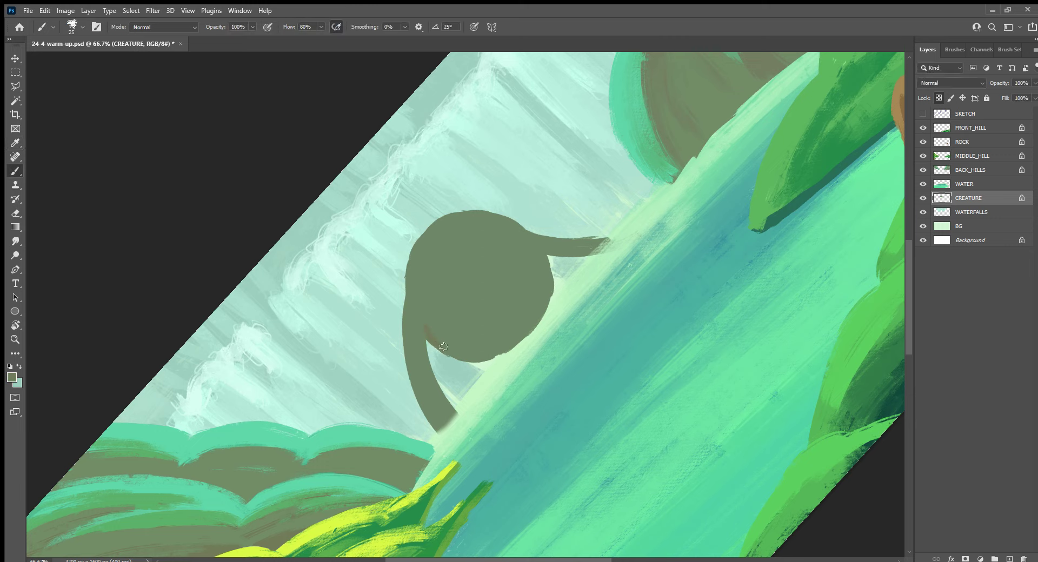
{"action": "left_click_drag", "start_coordinate": [431, 324], "coordinate": [452, 356]}
{"action": "left_click_drag", "start_coordinate": [434, 299], "coordinate": [430, 320]}
{"action": "left_click_drag", "start_coordinate": [424, 322], "coordinate": [430, 280]}
{"action": "left_click_drag", "start_coordinate": [431, 372], "coordinate": [436, 419]}
Draw an arc plate line inside the head and a short one on top, then unlock transparency
{"action": "mouse_move", "coordinate": [460, 272]}
{"action": "left_mouse_down"}
{"action": "mouse_move", "coordinate": [494, 244]}
{"action": "mouse_move", "coordinate": [460, 346]}
{"action": "left_mouse_up"}
{"action": "left_click_drag", "start_coordinate": [485, 213], "coordinate": [477, 240]}
{"action": "key", "text": "i"}
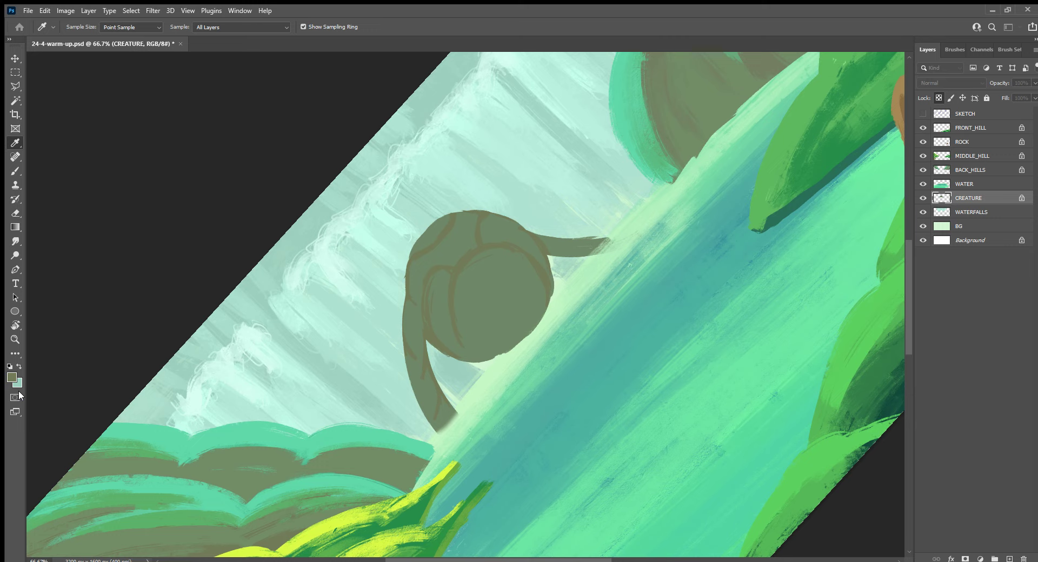
{"action": "key", "text": "b"}
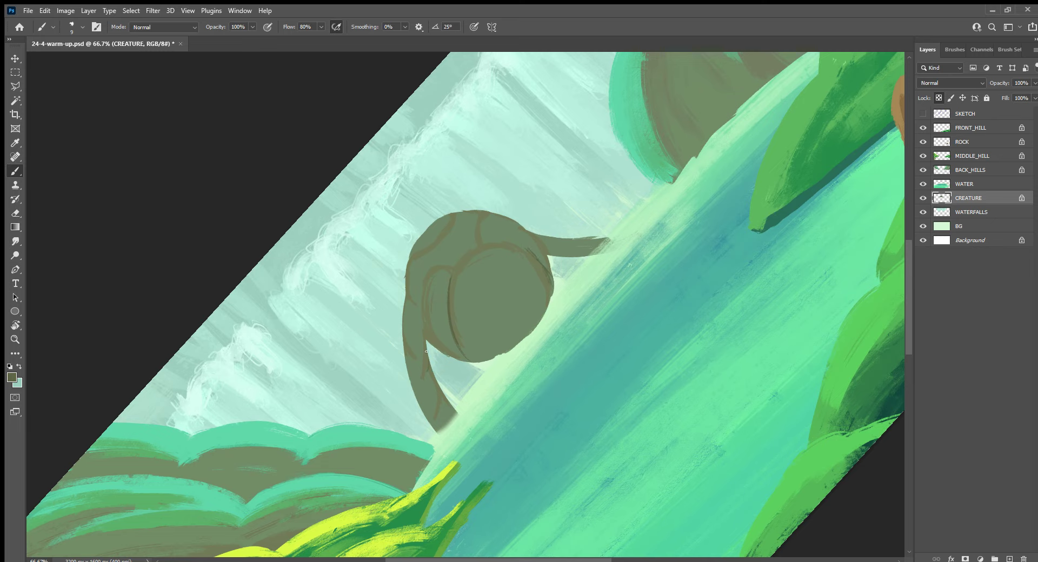
{"action": "key", "text": "slash"}
Outline the creature's left edge, arm and head underside in dark brown, then level the view
{"action": "mouse_move", "coordinate": [409, 385]}
{"action": "left_mouse_down"}
{"action": "mouse_move", "coordinate": [416, 403]}
{"action": "mouse_move", "coordinate": [454, 412]}
{"action": "mouse_move", "coordinate": [401, 346]}
{"action": "left_mouse_up"}
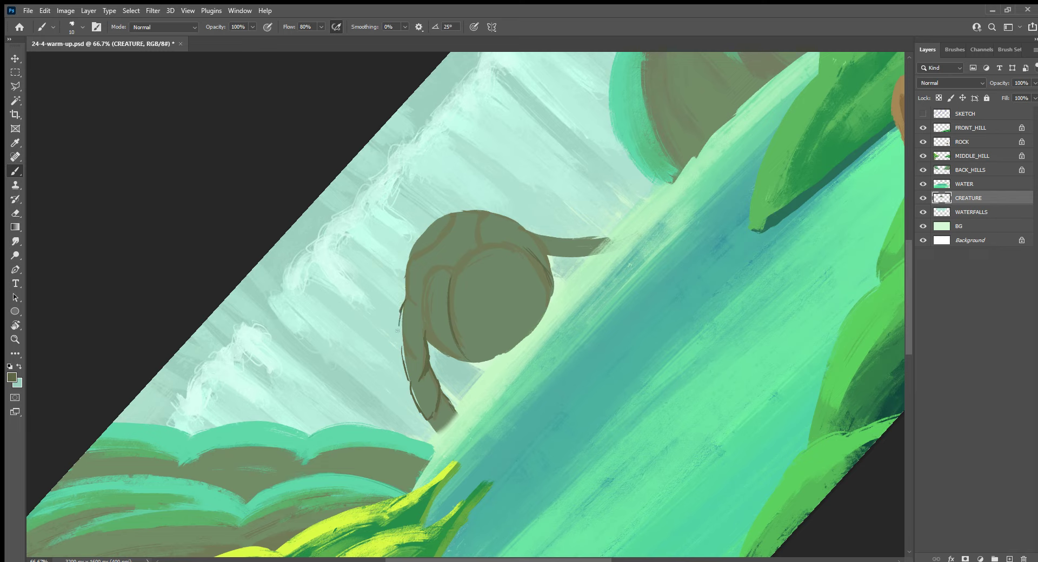
{"action": "left_click_drag", "start_coordinate": [399, 315], "coordinate": [401, 358]}
{"action": "left_click_drag", "start_coordinate": [406, 302], "coordinate": [424, 332]}
{"action": "left_click_drag", "start_coordinate": [425, 336], "coordinate": [463, 361]}
{"action": "left_click_drag", "start_coordinate": [421, 331], "coordinate": [419, 289]}
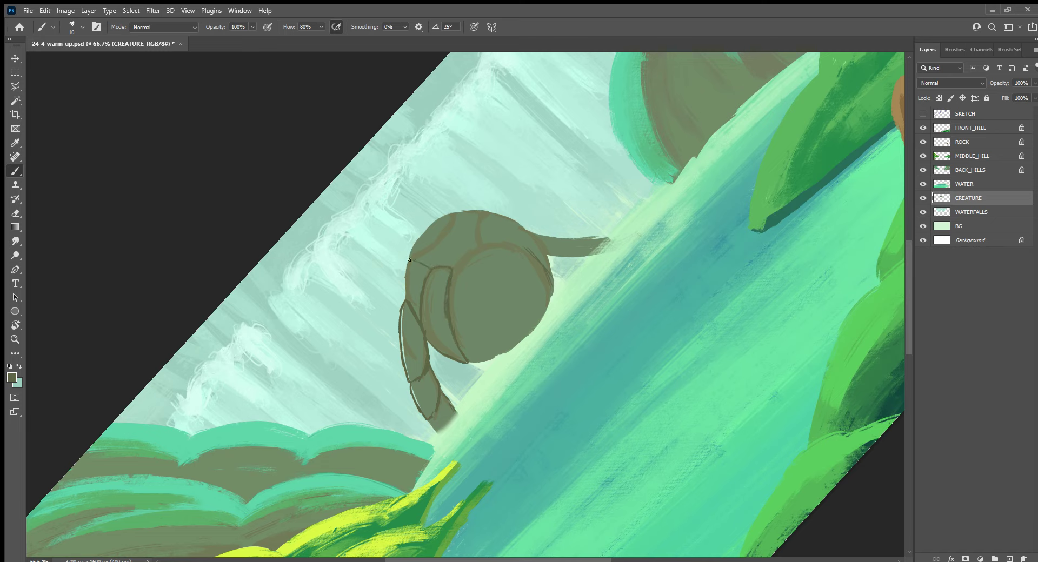
{"action": "left_click_drag", "start_coordinate": [405, 272], "coordinate": [402, 290]}
{"action": "left_click_drag", "start_coordinate": [411, 245], "coordinate": [453, 212]}
{"action": "left_click_drag", "start_coordinate": [638, 257], "coordinate": [344, 386]}
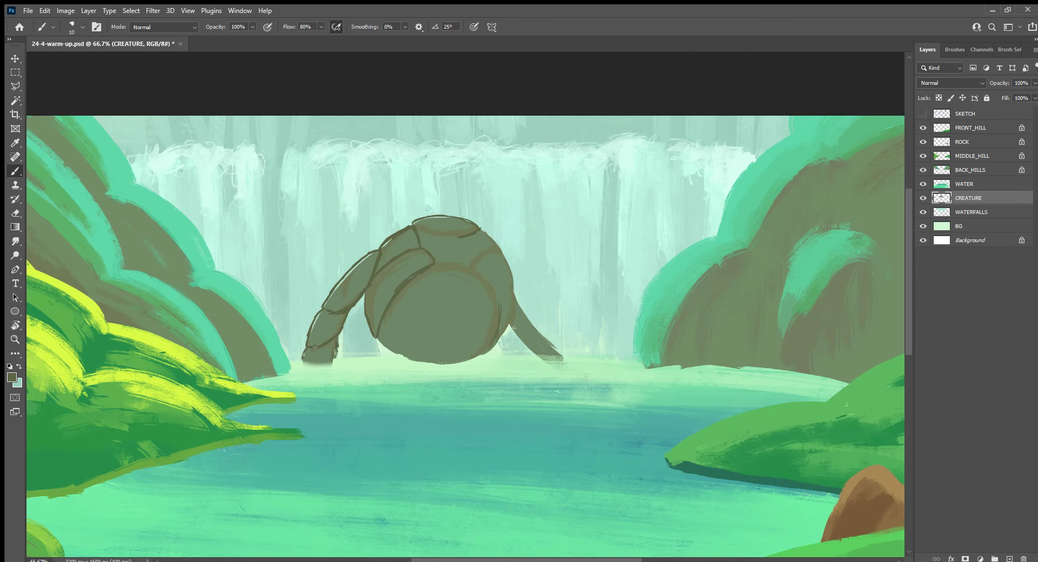
Outline the tail's upper edge, right body edge and lower and upper-right shell edges
{"action": "mouse_move", "coordinate": [512, 331]}
{"action": "left_mouse_down"}
{"action": "mouse_move", "coordinate": [524, 340]}
{"action": "mouse_move", "coordinate": [525, 318]}
{"action": "mouse_move", "coordinate": [561, 357]}
{"action": "left_mouse_up"}
{"action": "left_click_drag", "start_coordinate": [498, 248], "coordinate": [511, 292]}
{"action": "left_click_drag", "start_coordinate": [488, 234], "coordinate": [498, 250]}
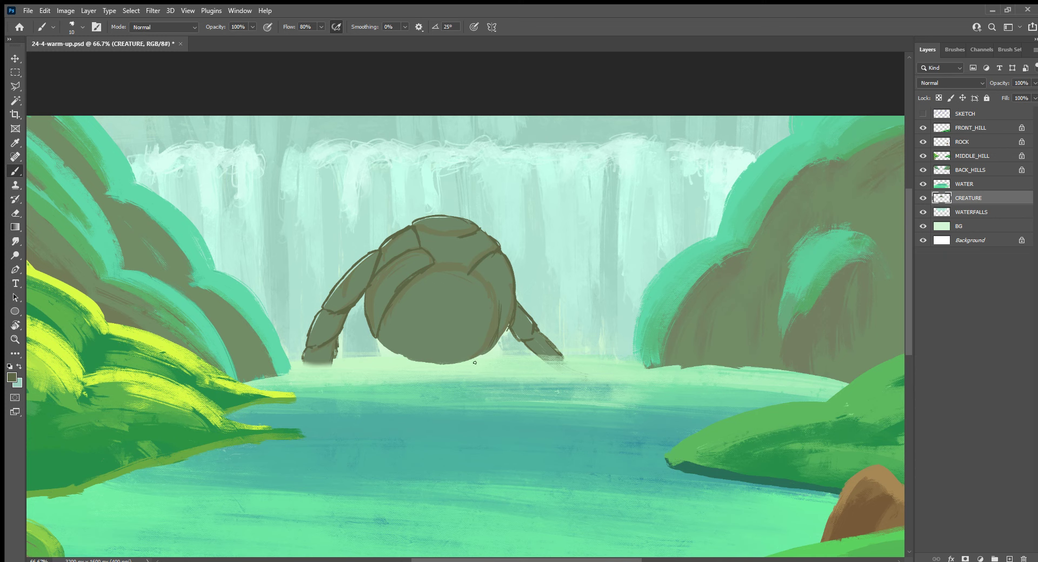
{"action": "mouse_move", "coordinate": [474, 362]}
{"action": "left_mouse_down"}
{"action": "mouse_move", "coordinate": [502, 486]}
{"action": "mouse_move", "coordinate": [584, 363]}
{"action": "mouse_move", "coordinate": [482, 277]}
{"action": "mouse_move", "coordinate": [433, 291]}
{"action": "mouse_move", "coordinate": [415, 323]}
{"action": "left_mouse_up"}
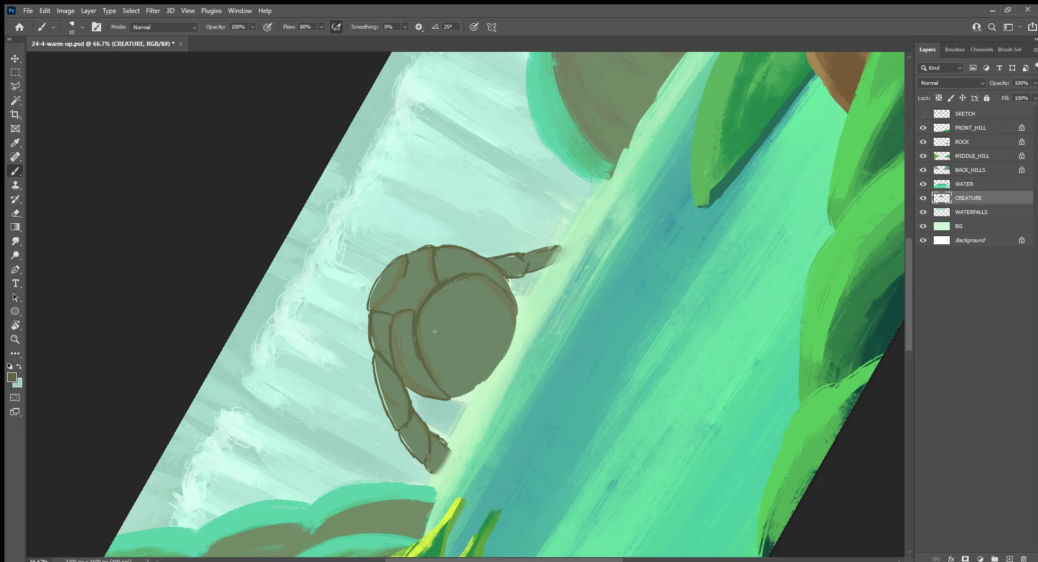
{"action": "left_click_drag", "start_coordinate": [457, 395], "coordinate": [489, 376]}
{"action": "left_click_drag", "start_coordinate": [502, 271], "coordinate": [516, 302]}
{"action": "key", "text": "bracketright"}
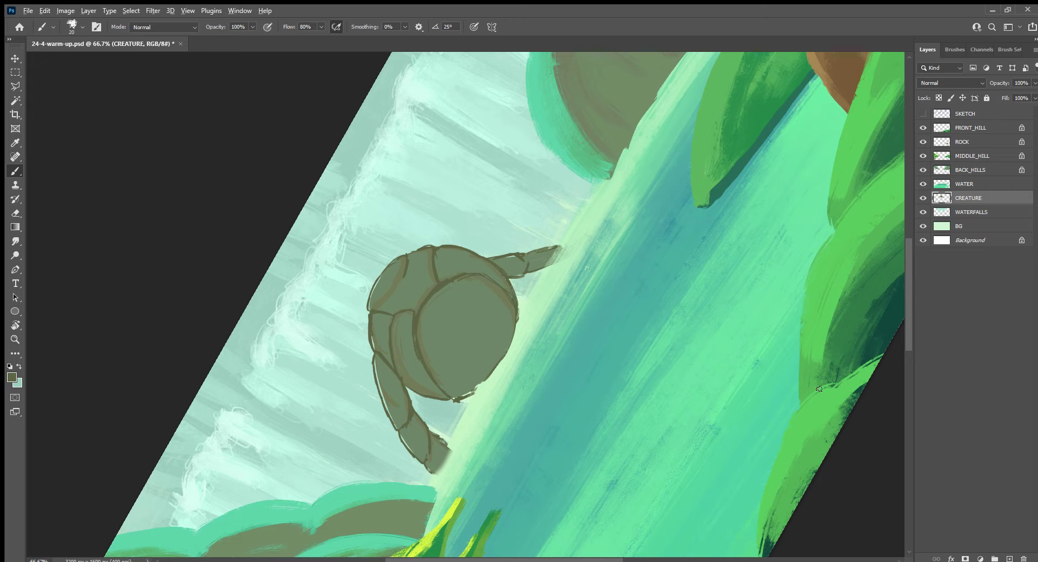
Sample the lighter grey-green and shade the creature's lower arm, resampling olive tones
{"action": "left_click", "coordinate": [388, 389], "text": "alt"}
{"action": "left_click_drag", "start_coordinate": [403, 431], "coordinate": [412, 447]}
{"action": "left_click", "coordinate": [424, 322], "text": "alt"}
{"action": "left_click", "coordinate": [414, 327], "text": "alt"}
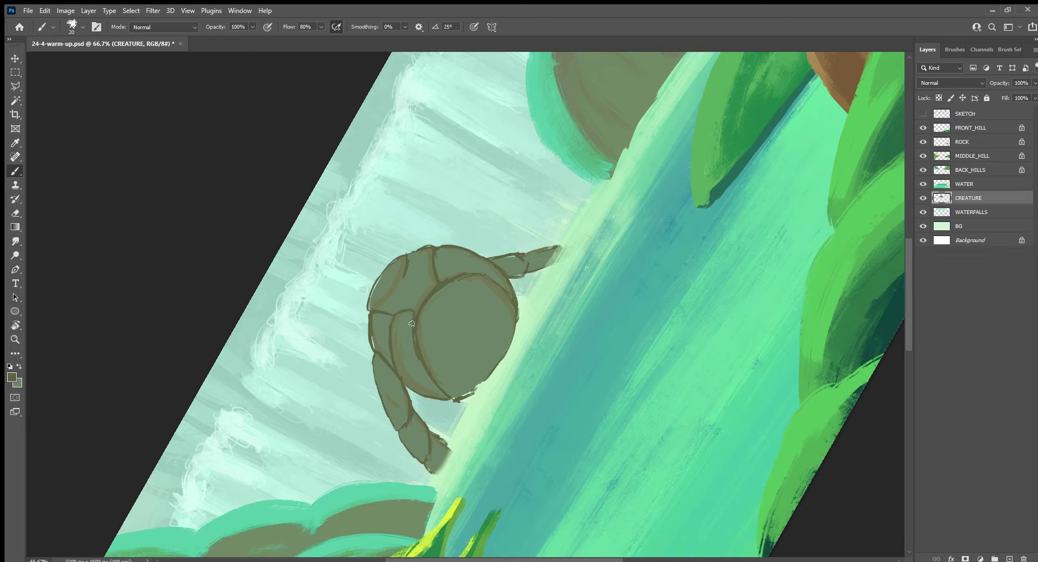
{"action": "left_click", "coordinate": [378, 333], "text": "alt"}
{"action": "key", "text": "bracketleft"}
Paint light highlights on the upper-left shell edge, then lock transparent pixels
{"action": "key", "text": "i"}
{"action": "key", "text": "bracketright"}
{"action": "mouse_move", "coordinate": [400, 262]}
{"action": "left_mouse_down"}
{"action": "mouse_move", "coordinate": [389, 289]}
{"action": "mouse_move", "coordinate": [377, 283]}
{"action": "mouse_move", "coordinate": [398, 259]}
{"action": "mouse_move", "coordinate": [369, 296]}
{"action": "left_mouse_up"}
{"action": "left_click_drag", "start_coordinate": [404, 259], "coordinate": [400, 271]}
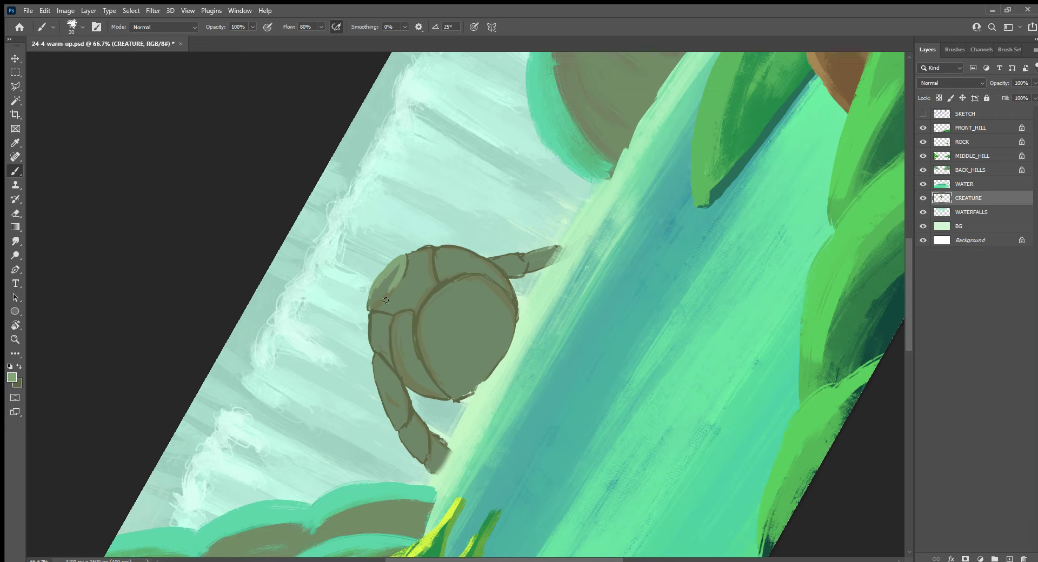
{"action": "key", "text": "slash"}
Select the Ink 2 brush preset and shrink it to 25 px
{"action": "left_click", "coordinate": [954, 49]}
{"action": "scroll", "coordinate": [1027, 235], "scroll_direction": "down", "scroll_amount": 2}
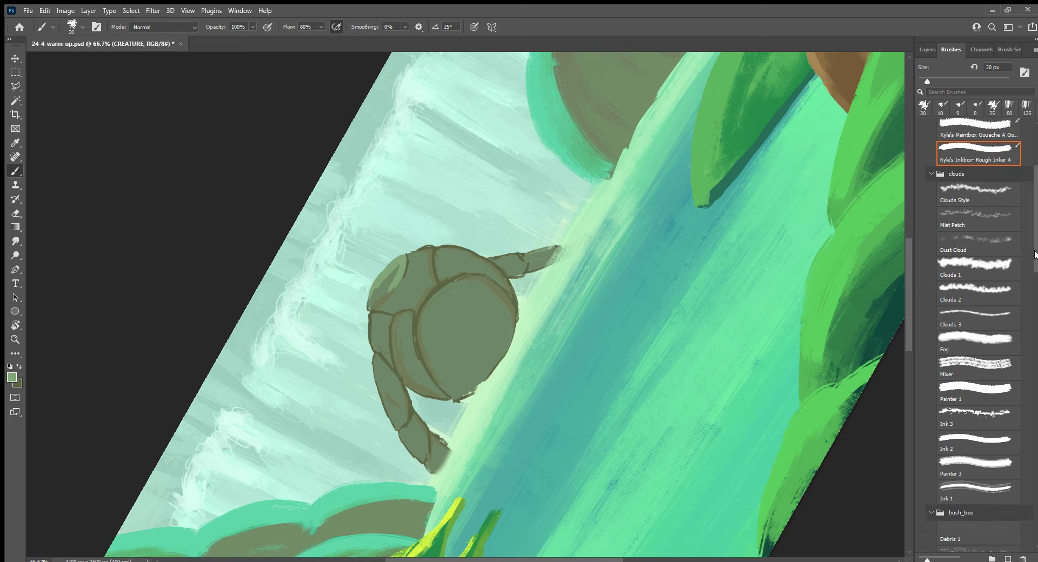
{"action": "scroll", "coordinate": [1026, 275], "scroll_direction": "down", "scroll_amount": 1}
{"action": "left_click", "coordinate": [992, 407]}
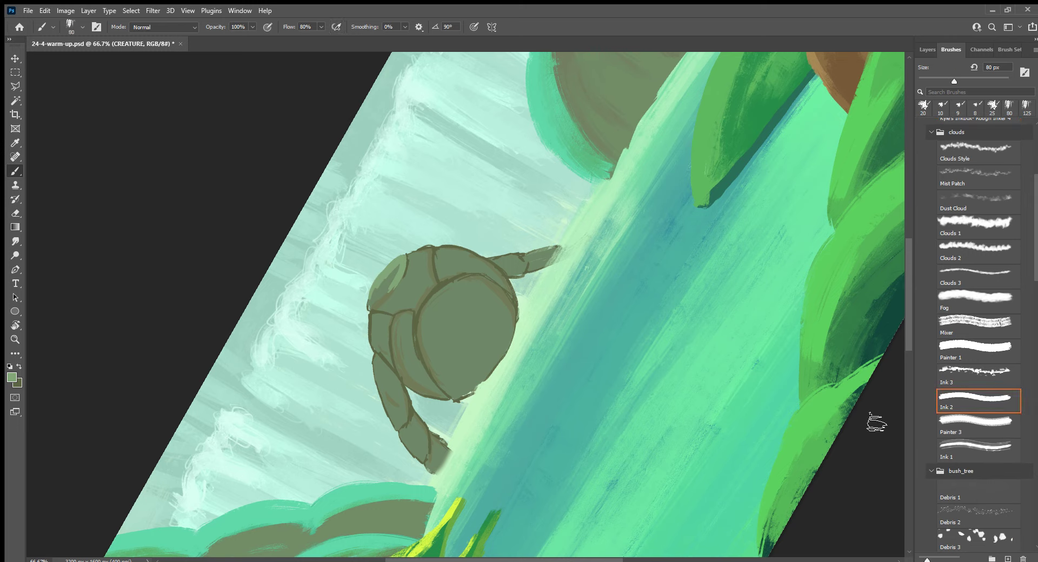
{"action": "key", "text": "bracketleft"}
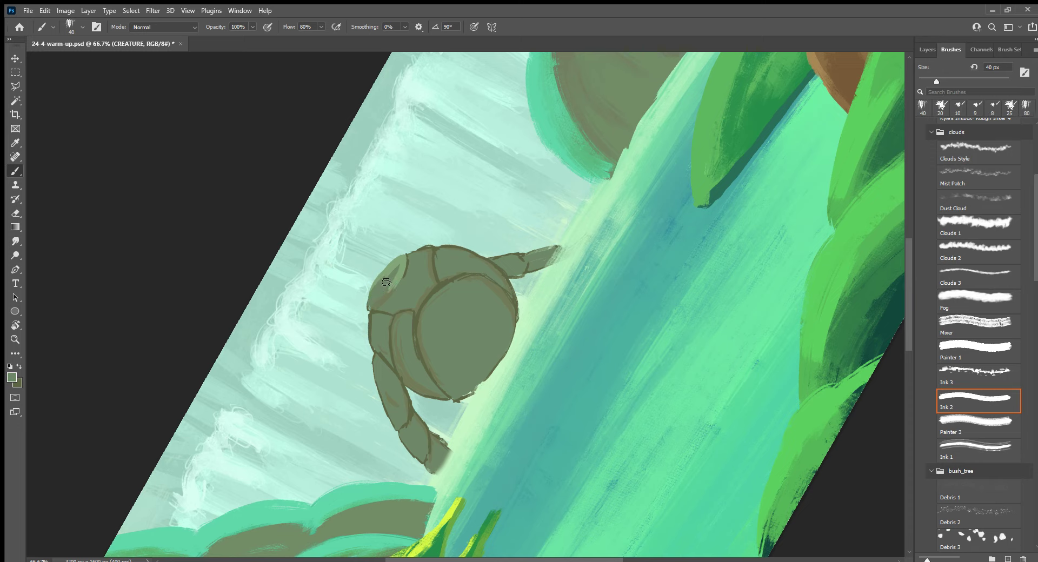
{"action": "key", "text": "bracketleft"}
Darken the creature's outline and paint lighter green along the upper-left and left shell edges
{"action": "left_click", "coordinate": [385, 269], "text": "alt"}
{"action": "mouse_move", "coordinate": [376, 283]}
{"action": "left_mouse_down"}
{"action": "mouse_move", "coordinate": [371, 292]}
{"action": "mouse_move", "coordinate": [400, 262]}
{"action": "left_mouse_up"}
{"action": "left_click", "coordinate": [382, 297], "text": "alt"}
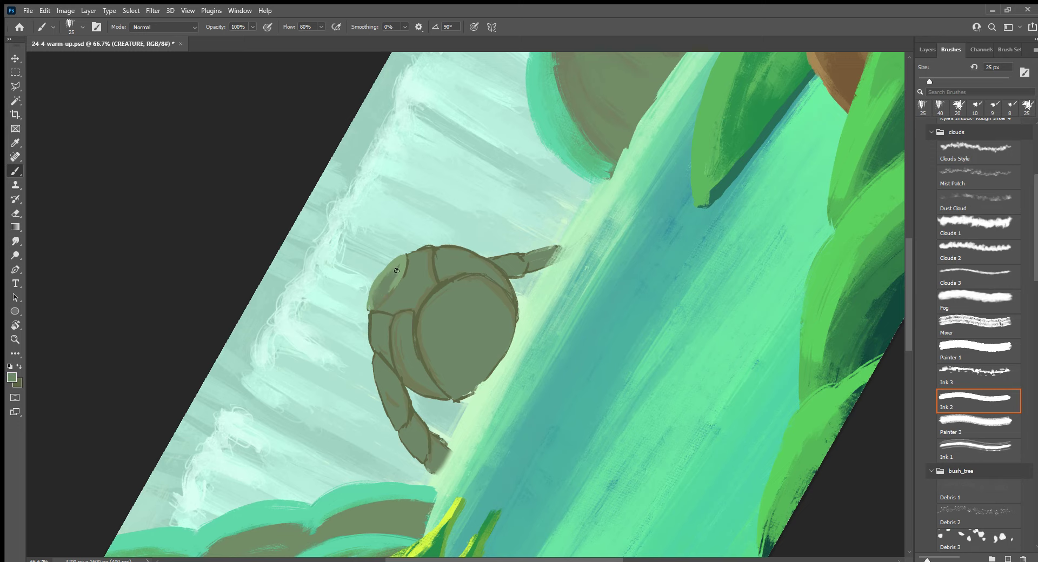
{"action": "left_click", "coordinate": [380, 312], "text": "alt"}
{"action": "left_click_drag", "start_coordinate": [386, 305], "coordinate": [402, 310]}
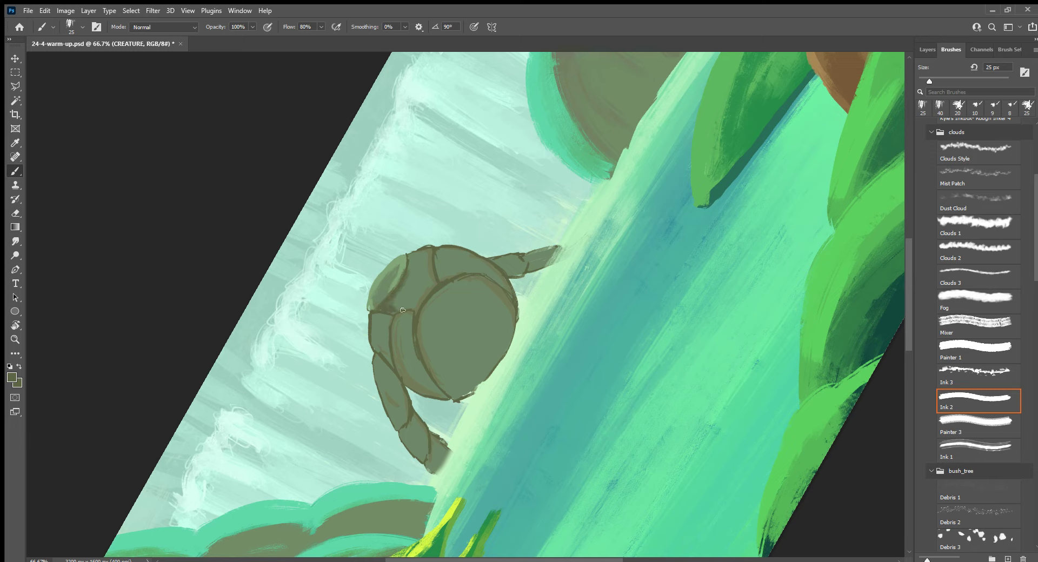
{"action": "left_click", "coordinate": [400, 270], "text": "alt"}
{"action": "mouse_move", "coordinate": [413, 254]}
{"action": "left_mouse_down"}
{"action": "mouse_move", "coordinate": [407, 276]}
{"action": "mouse_move", "coordinate": [417, 272]}
{"action": "mouse_move", "coordinate": [417, 289]}
{"action": "mouse_move", "coordinate": [431, 271]}
{"action": "left_mouse_up"}
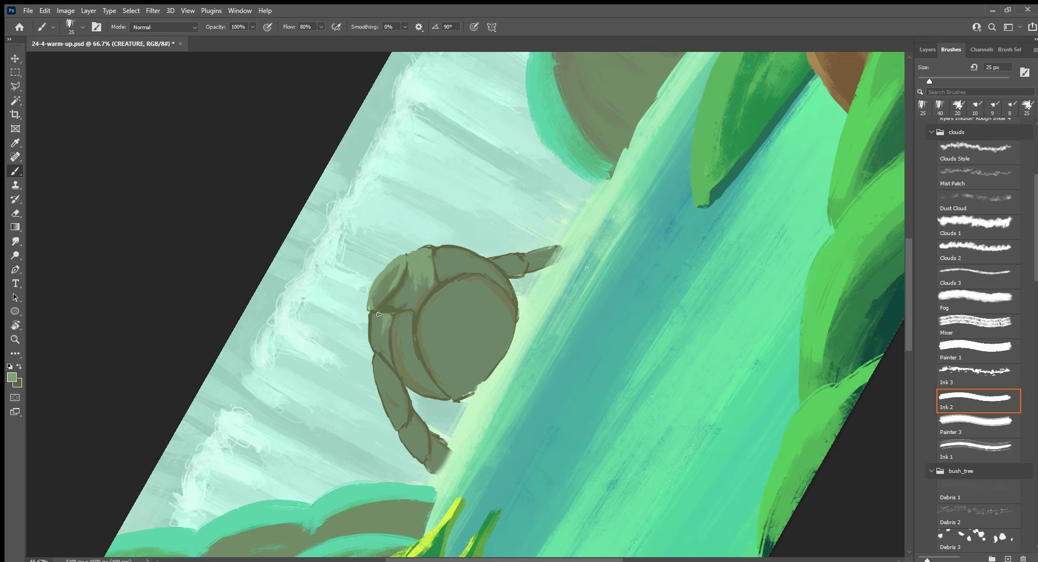
{"action": "left_click_drag", "start_coordinate": [379, 314], "coordinate": [385, 397]}
{"action": "left_click_drag", "start_coordinate": [421, 320], "coordinate": [467, 289]}
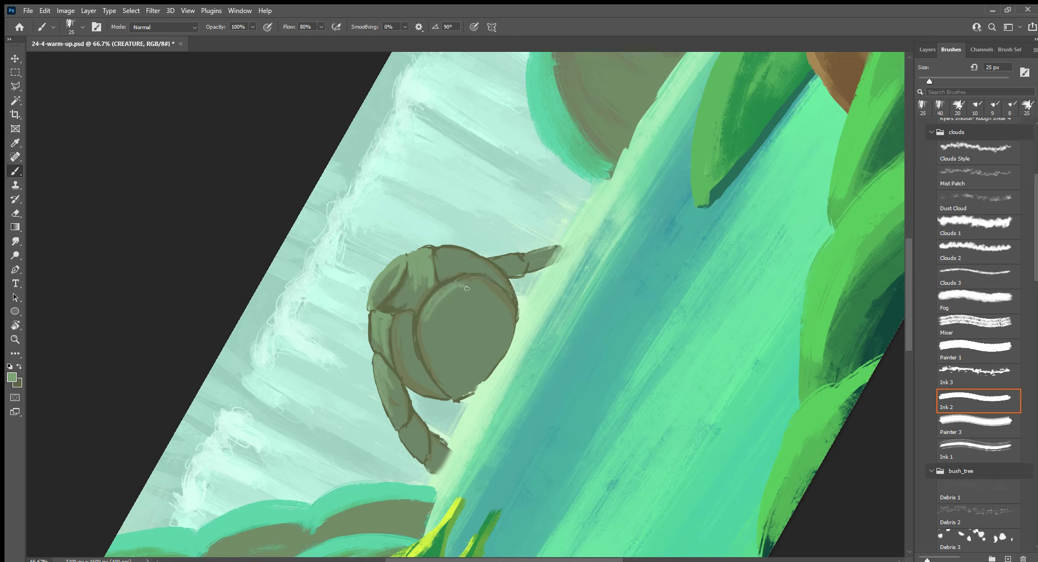
With the view near upright, add pale strokes on the upper and right edges and repaint the lower edge
{"action": "key", "text": "r"}
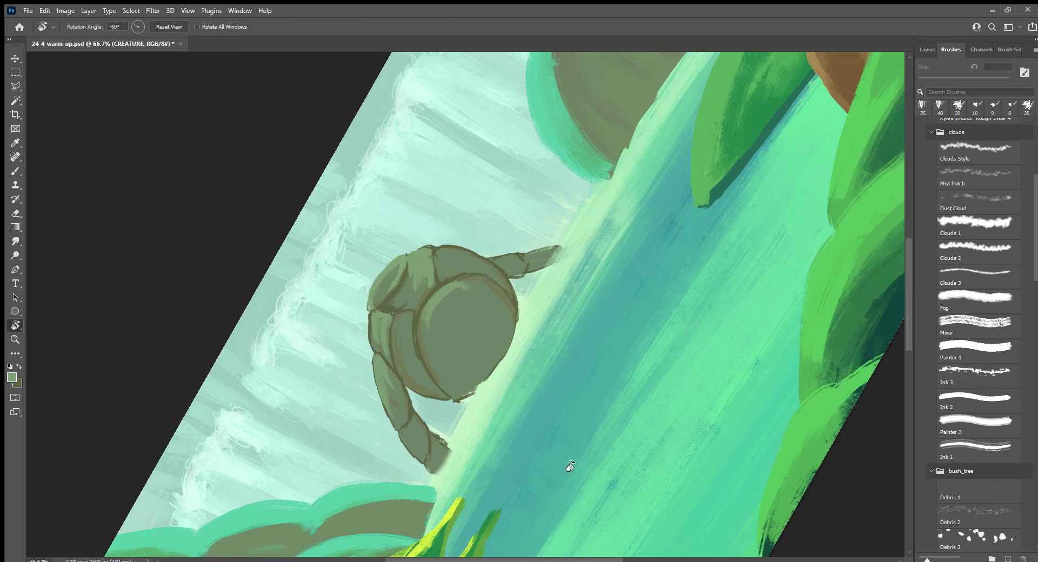
{"action": "left_click_drag", "start_coordinate": [570, 481], "coordinate": [558, 358]}
{"action": "key", "text": "bracketright"}
{"action": "mouse_move", "coordinate": [465, 275]}
{"action": "left_mouse_down"}
{"action": "mouse_move", "coordinate": [447, 288]}
{"action": "mouse_move", "coordinate": [478, 274]}
{"action": "left_mouse_up"}
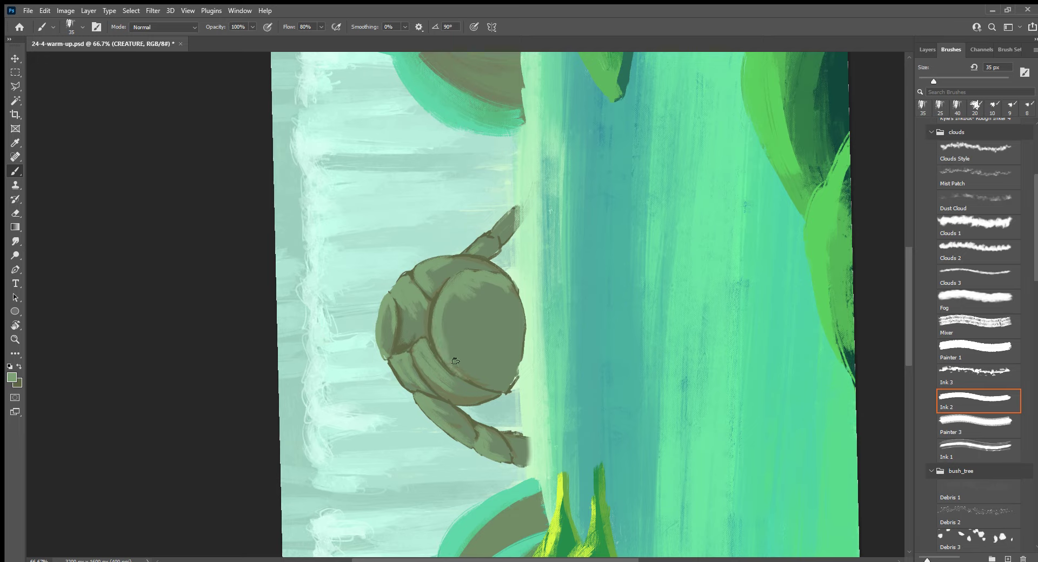
{"action": "key", "text": "bracketright"}
{"action": "key", "text": "bracketright"}
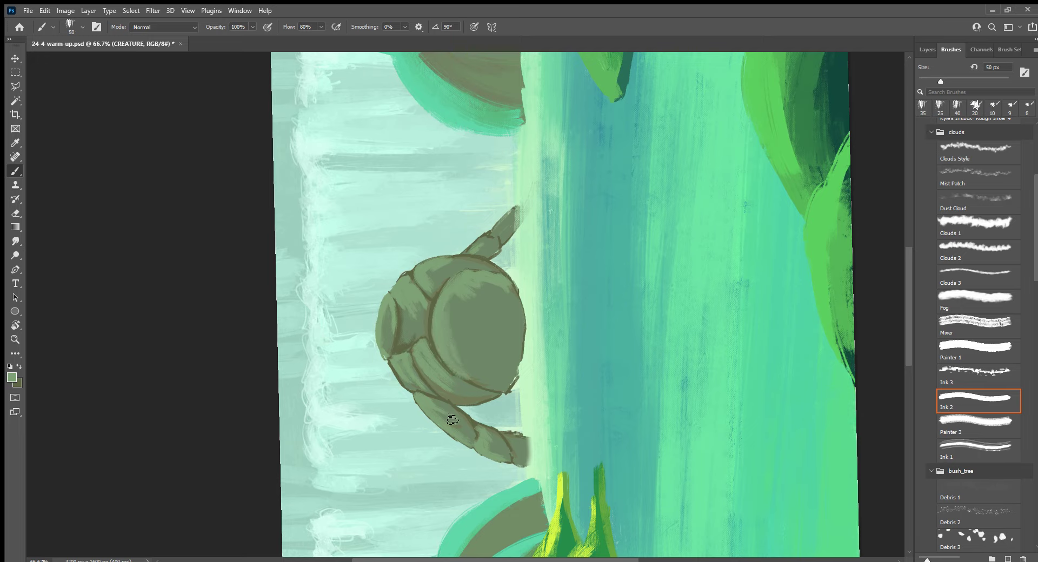
{"action": "left_click", "coordinate": [534, 337], "text": "alt"}
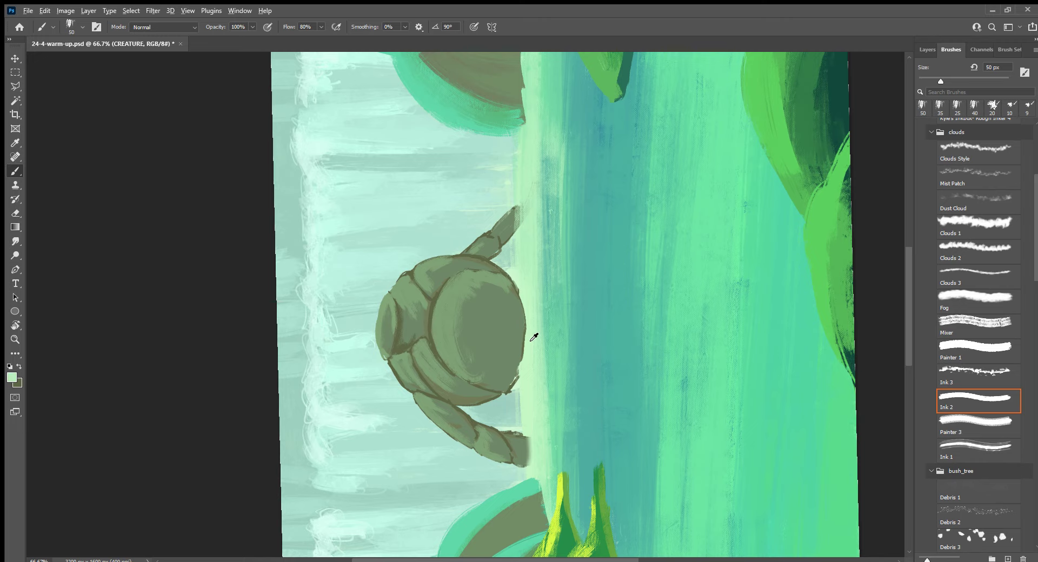
{"action": "left_click_drag", "start_coordinate": [519, 367], "coordinate": [514, 314]}
{"action": "left_click", "coordinate": [517, 323], "text": "alt"}
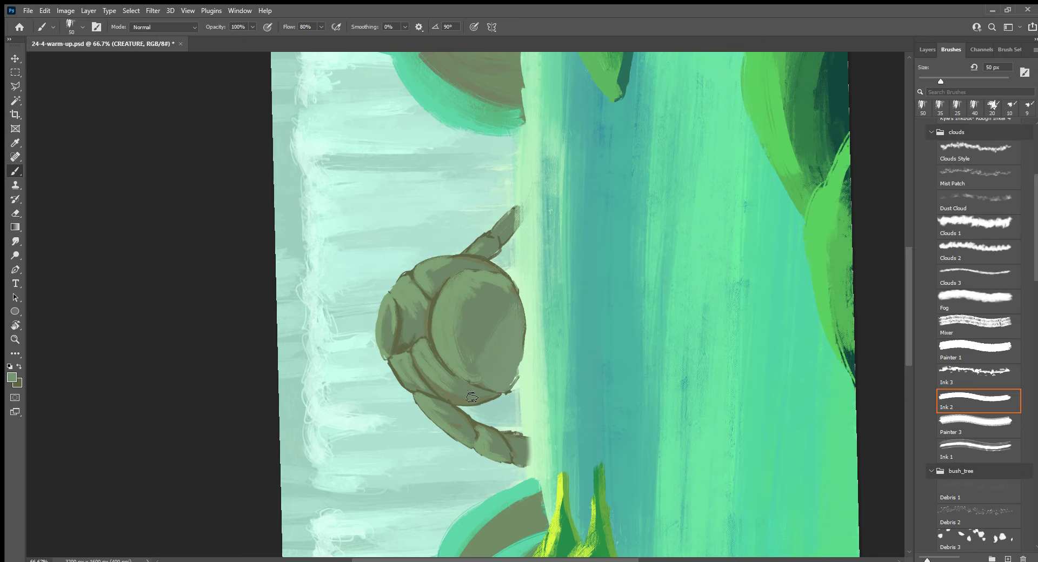
{"action": "left_click_drag", "start_coordinate": [465, 397], "coordinate": [489, 400]}
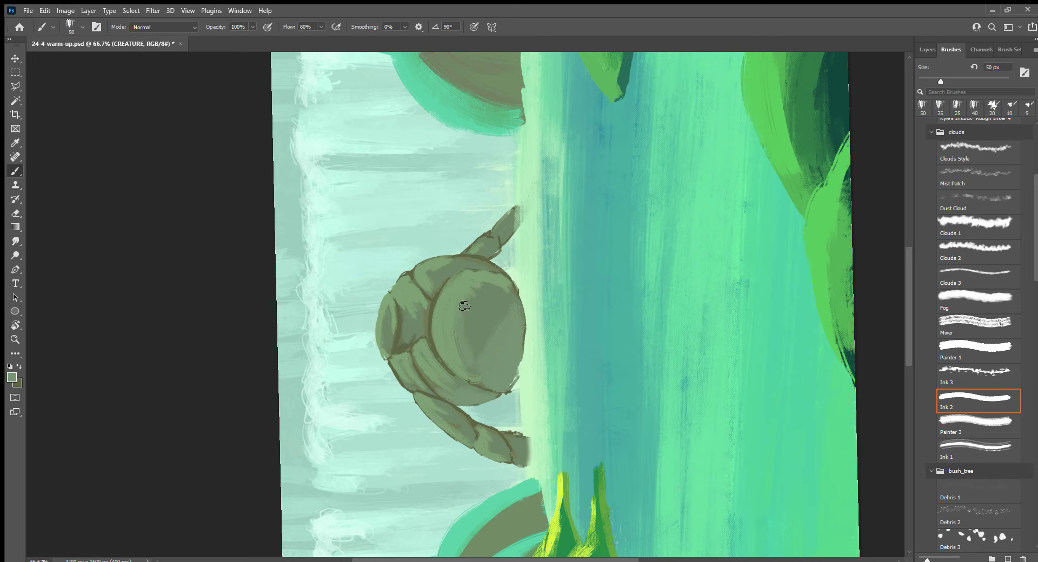
Add a small stroke on the lower belly and switch to the Kyle's Inkbox rough inker brush
{"action": "key", "text": "Escape"}
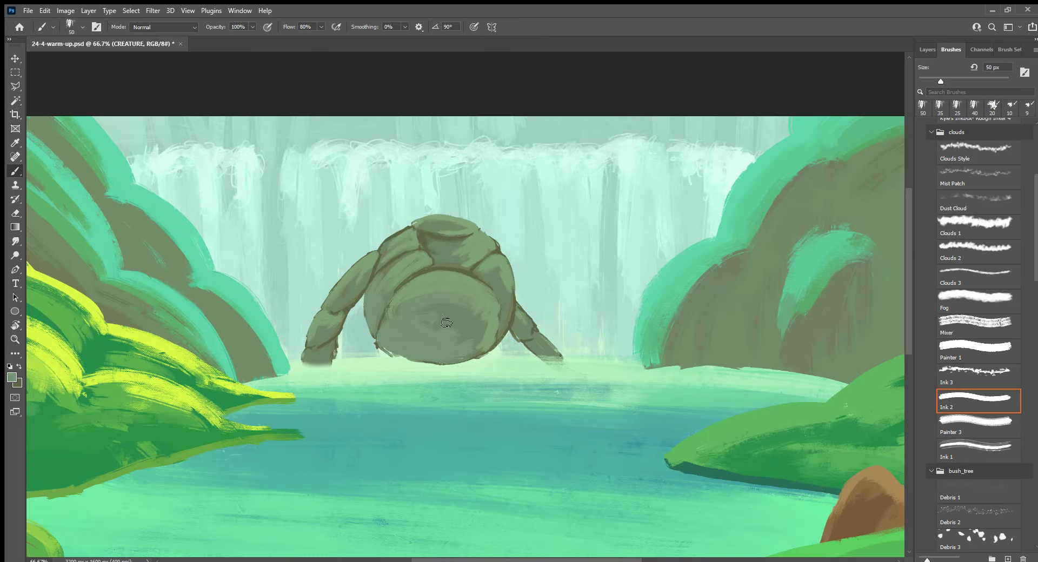
{"action": "left_click_drag", "start_coordinate": [462, 339], "coordinate": [476, 358]}
{"action": "scroll", "coordinate": [1031, 211], "scroll_direction": "up", "scroll_amount": 2}
{"action": "left_click", "coordinate": [998, 179]}
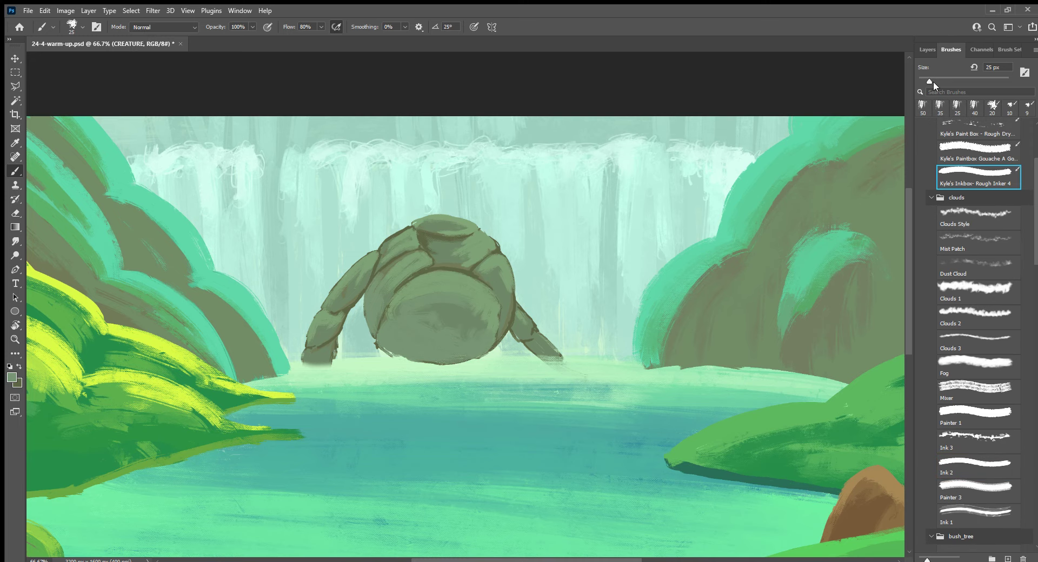
{"action": "left_click", "coordinate": [927, 49]}
Add a new layer above CREATURE named DETAILS
{"action": "left_click_drag", "start_coordinate": [490, 301], "coordinate": [669, 377]}
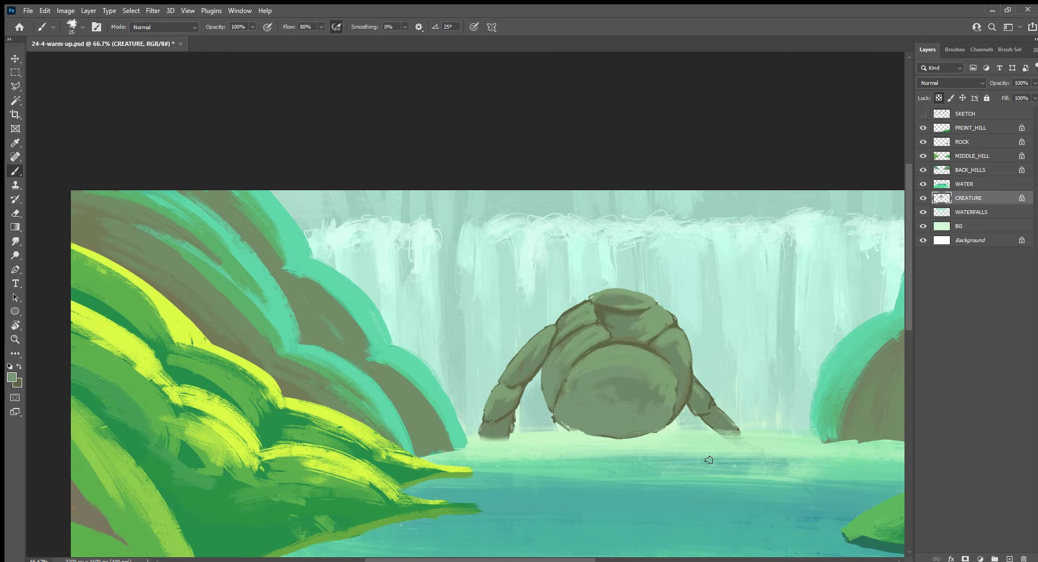
{"action": "left_click", "coordinate": [1008, 558]}
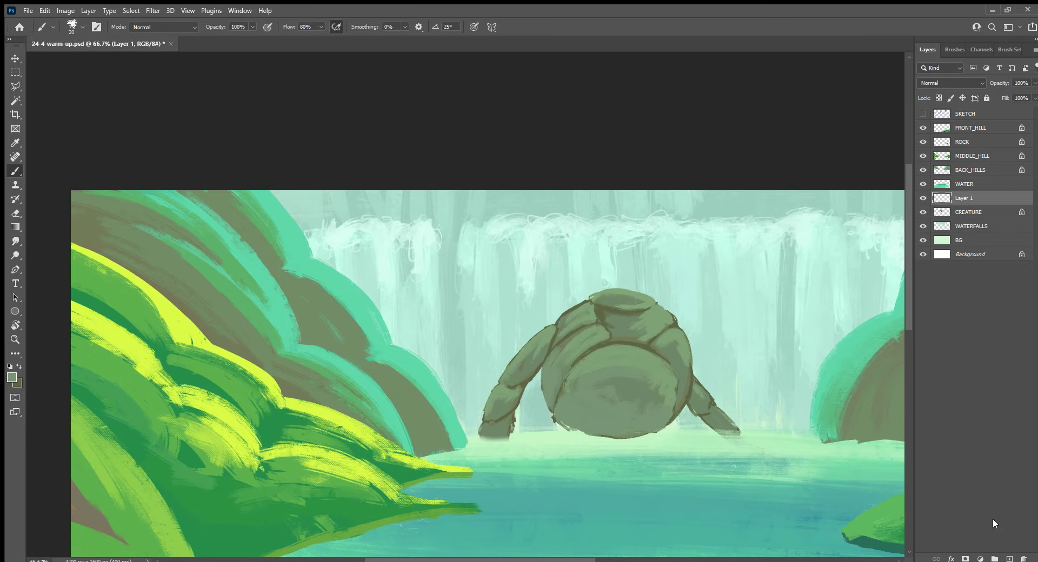
{"action": "double_click", "coordinate": [965, 198]}
{"action": "type", "text": "DETAILS"}
{"action": "key", "text": "Return"}
Paint small teal grass blades on the creature's head and belly with a smaller brush
{"action": "left_click", "coordinate": [439, 382], "text": "alt"}
{"action": "key", "text": "bracketleft"}
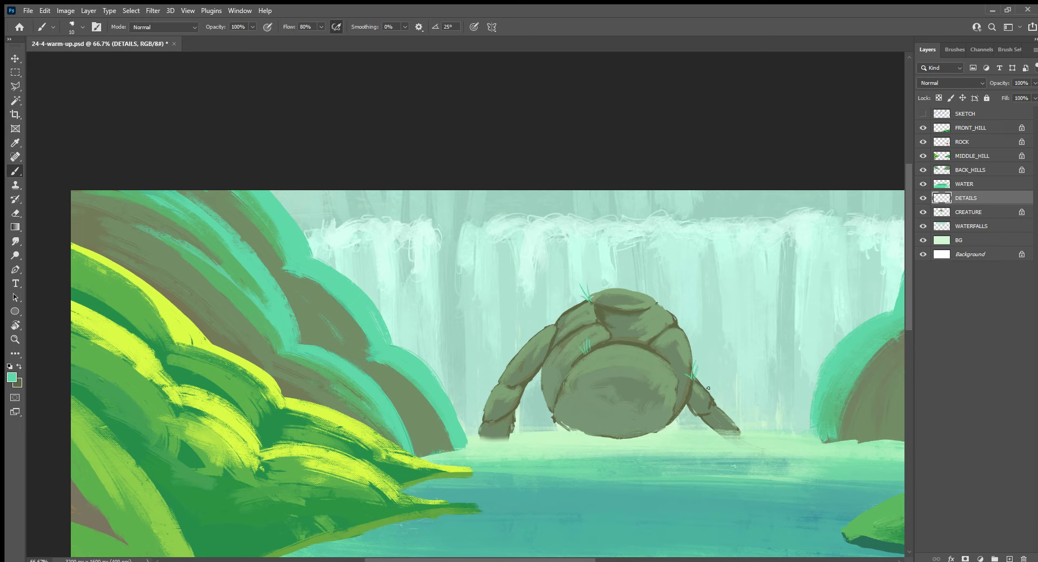
{"action": "left_click", "coordinate": [254, 318], "text": "alt"}
{"action": "left_click", "coordinate": [370, 316], "text": "alt"}
{"action": "left_click_drag", "start_coordinate": [592, 255], "coordinate": [590, 298]}
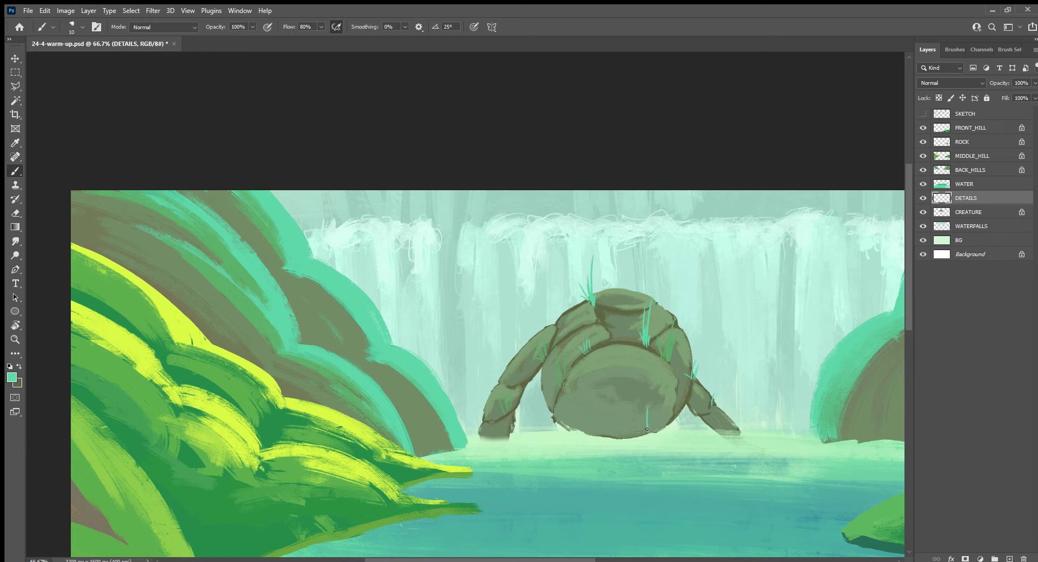
{"action": "left_click_drag", "start_coordinate": [650, 429], "coordinate": [656, 389]}
{"action": "left_click", "coordinate": [269, 332], "text": "alt"}
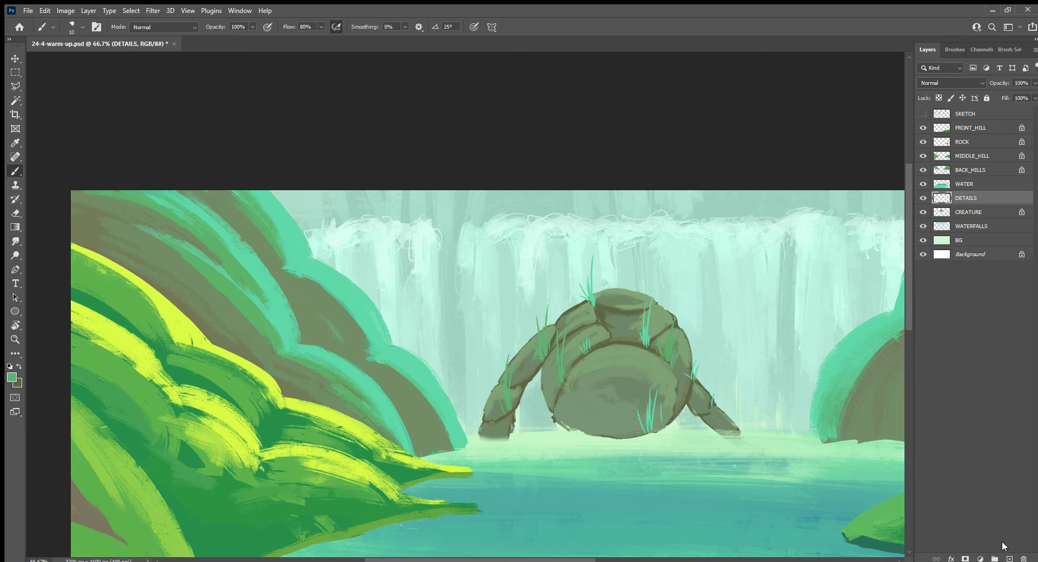
Add a new layer above DETAILS named WATER_OVER
{"action": "left_click", "coordinate": [1008, 558]}
{"action": "double_click", "coordinate": [963, 198]}
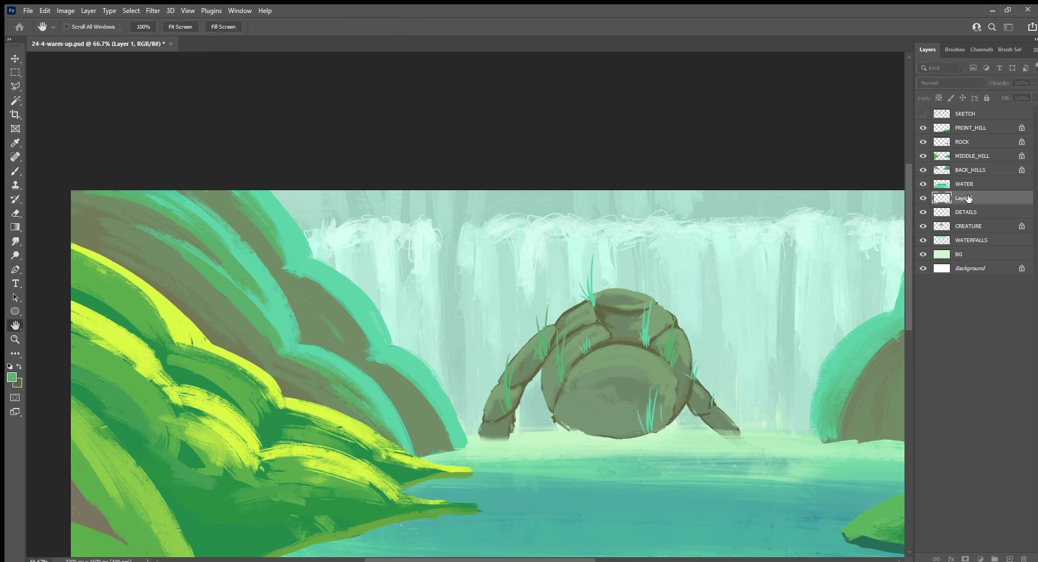
{"action": "left_click", "coordinate": [754, 150]}
{"action": "double_click", "coordinate": [965, 198]}
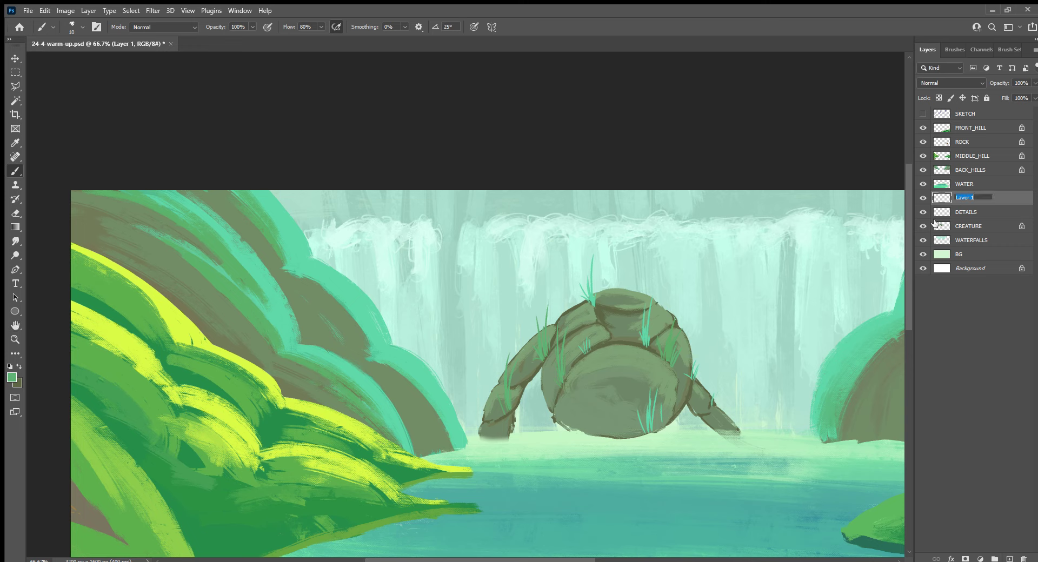
{"action": "type", "text": "WATER"}
{"action": "type", "text": "_OVER"}
{"action": "key", "text": "Return"}
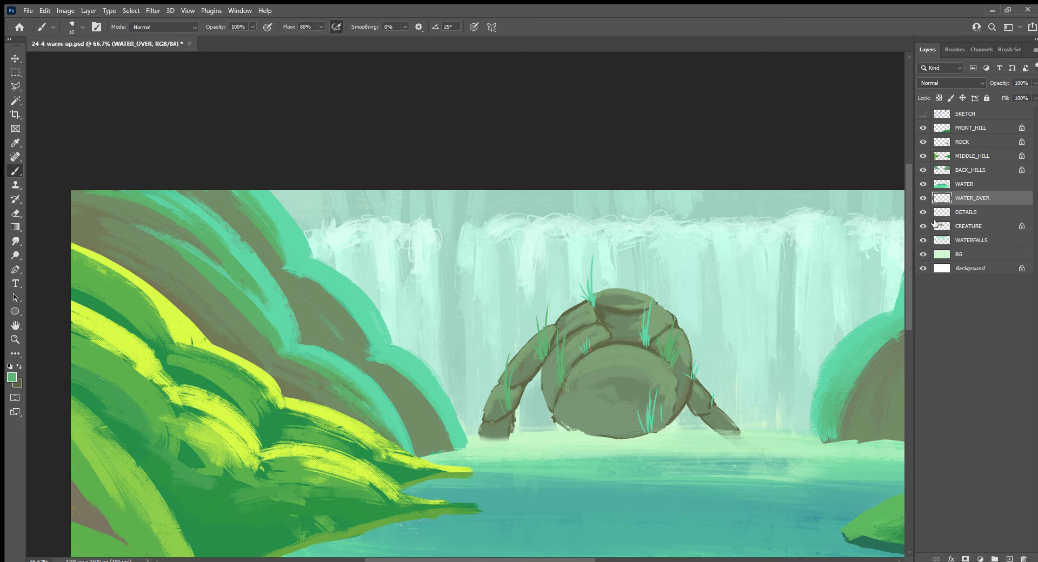
Paint pale mint water streaks down the rock's upper left using the Ink 3 brush at 30 px
{"action": "left_click", "coordinate": [954, 49]}
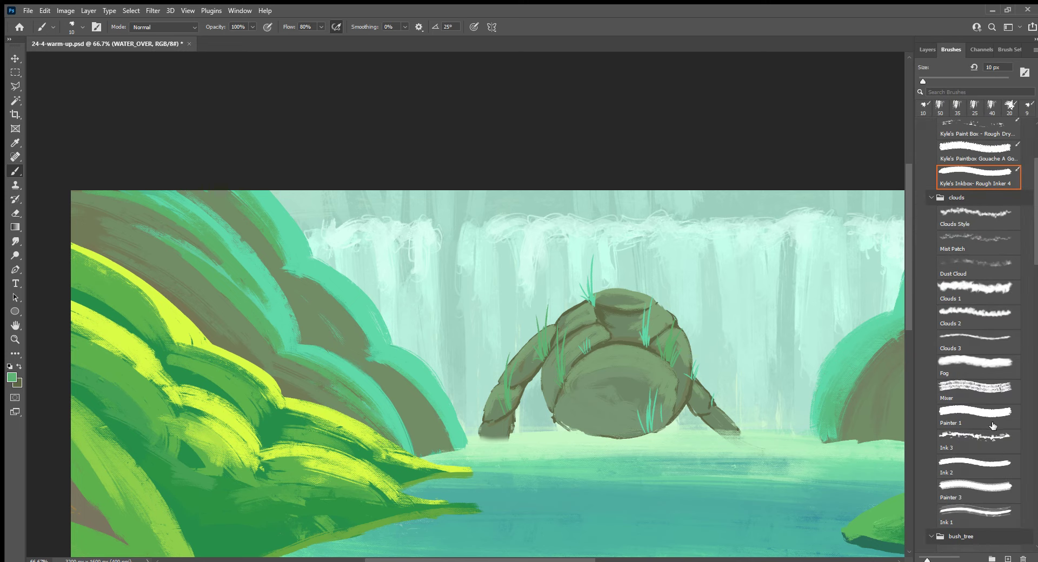
{"action": "left_click", "coordinate": [971, 446]}
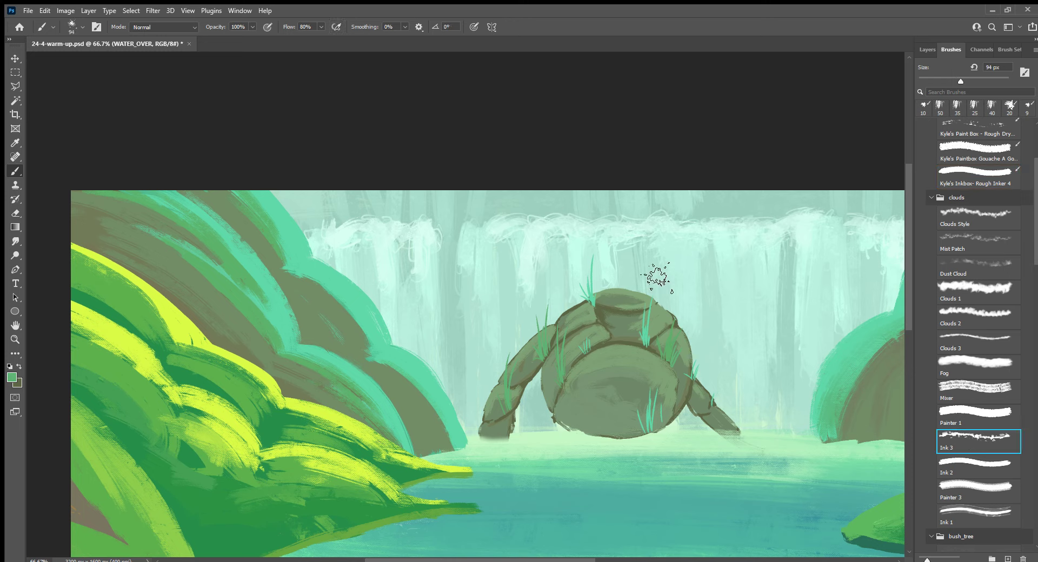
{"action": "key", "text": "["}
{"action": "key", "text": "["}
{"action": "key", "text": "["}
{"action": "key", "text": "["}
{"action": "key", "text": "["}
{"action": "key", "text": "["}
{"action": "key", "text": "["}
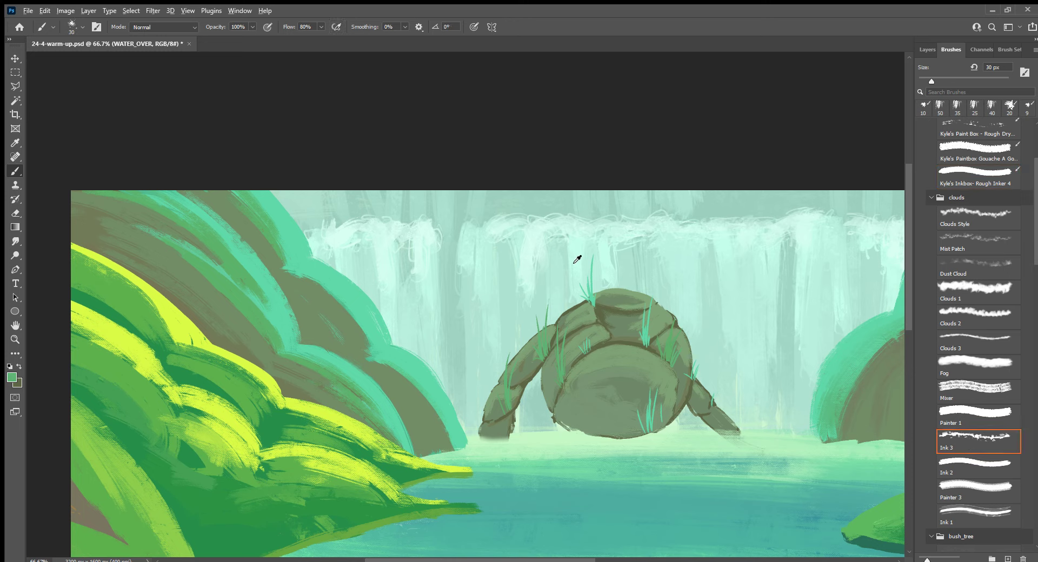
{"action": "left_click", "coordinate": [577, 259], "text": "alt"}
{"action": "left_click_drag", "start_coordinate": [583, 289], "coordinate": [569, 429]}
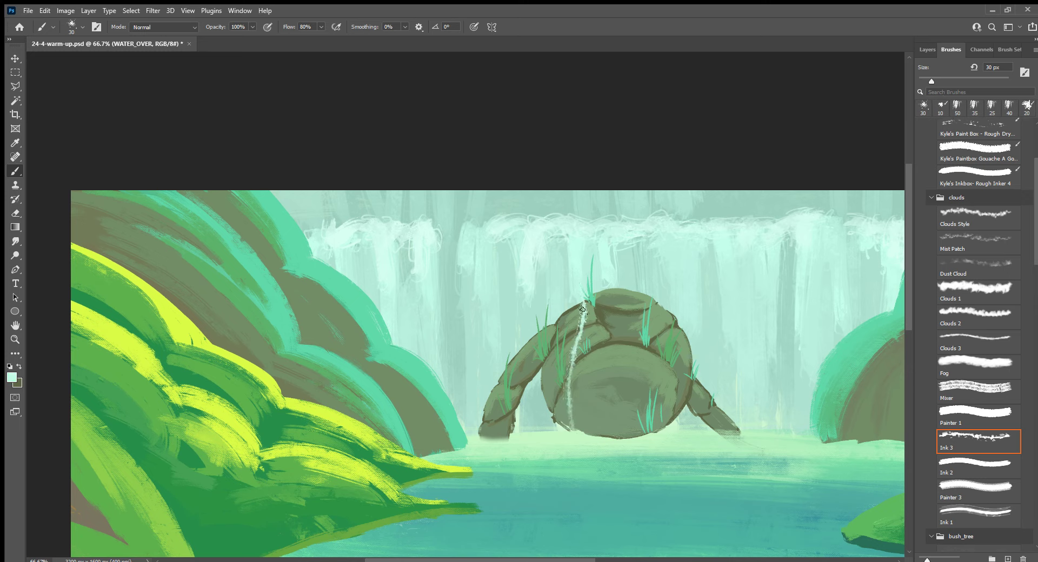
{"action": "left_click_drag", "start_coordinate": [583, 312], "coordinate": [569, 388]}
{"action": "mouse_move", "coordinate": [572, 312]}
{"action": "left_mouse_down"}
{"action": "mouse_move", "coordinate": [558, 327]}
{"action": "mouse_move", "coordinate": [551, 427]}
{"action": "left_mouse_up"}
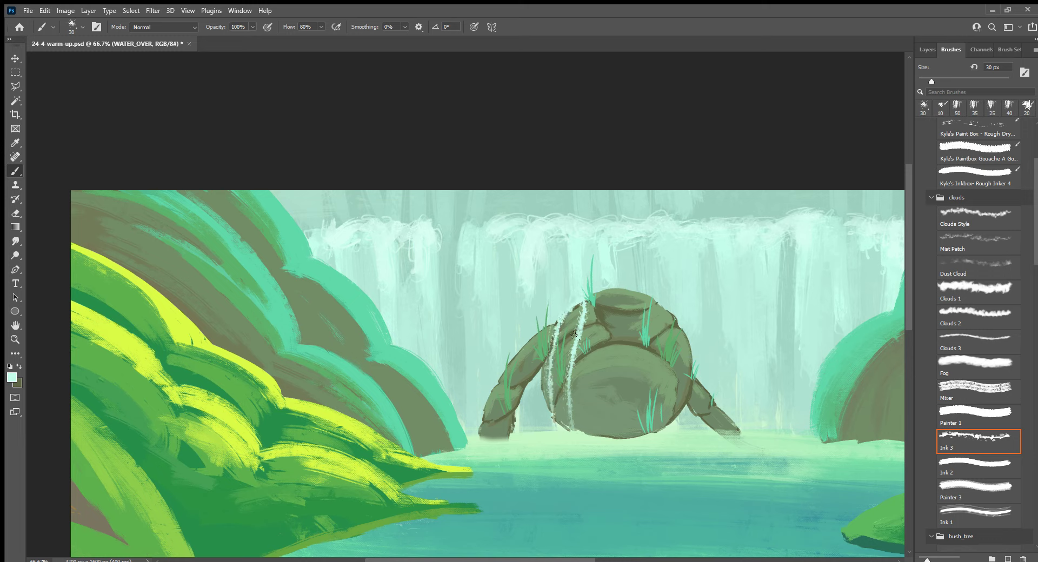
{"action": "mouse_move", "coordinate": [583, 297]}
{"action": "left_mouse_down"}
{"action": "mouse_move", "coordinate": [525, 373]}
{"action": "mouse_move", "coordinate": [528, 436]}
{"action": "left_mouse_up"}
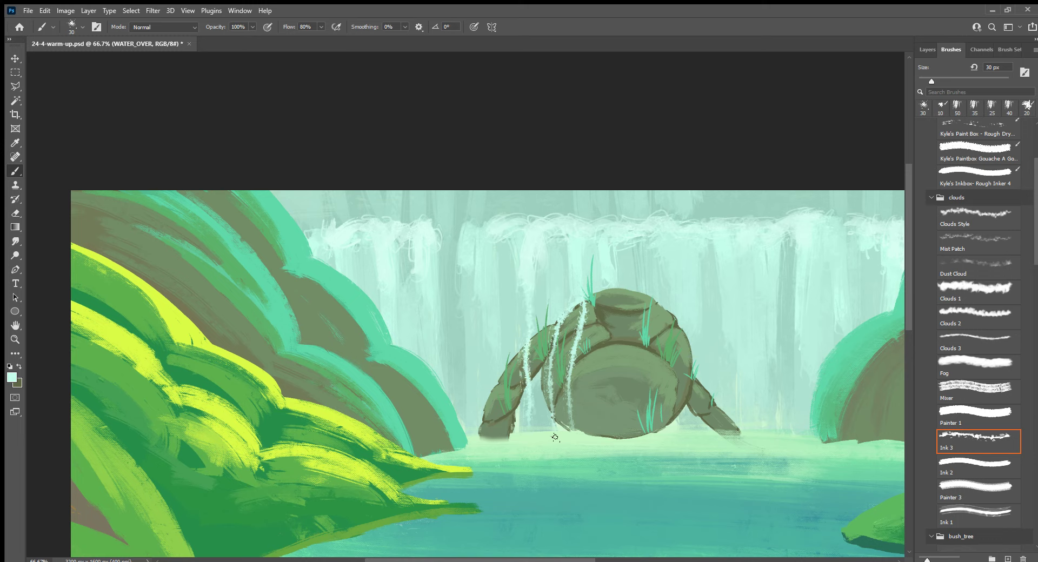
Paint water streaks down the rock's upper right, top, right arm and left arm
{"action": "mouse_move", "coordinate": [656, 298]}
{"action": "left_mouse_down"}
{"action": "mouse_move", "coordinate": [674, 349]}
{"action": "mouse_move", "coordinate": [680, 422]}
{"action": "left_mouse_up"}
{"action": "left_click_drag", "start_coordinate": [691, 335], "coordinate": [703, 438]}
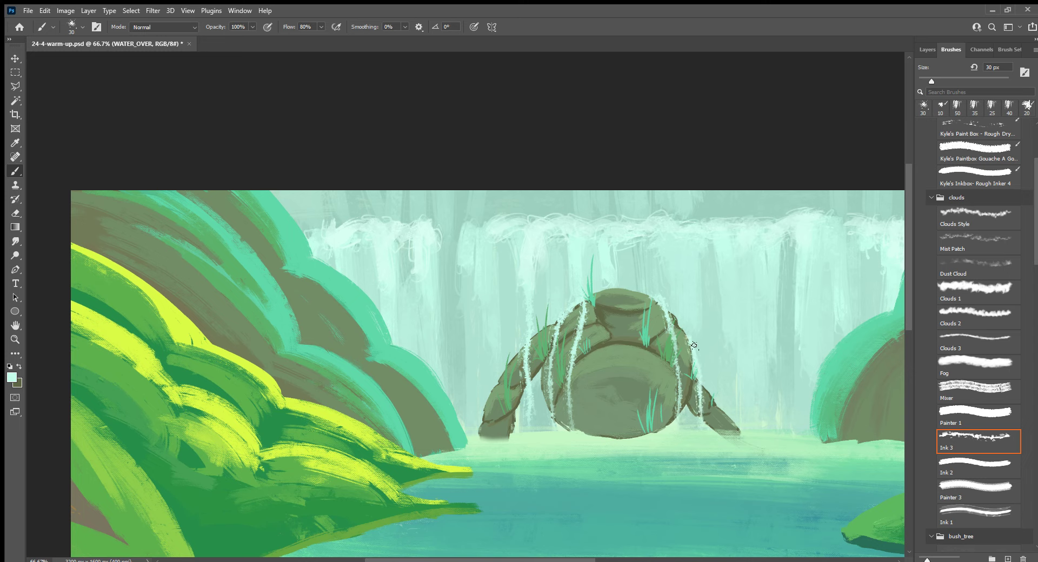
{"action": "left_click_drag", "start_coordinate": [632, 289], "coordinate": [633, 337]}
{"action": "left_click", "coordinate": [543, 414], "text": "alt"}
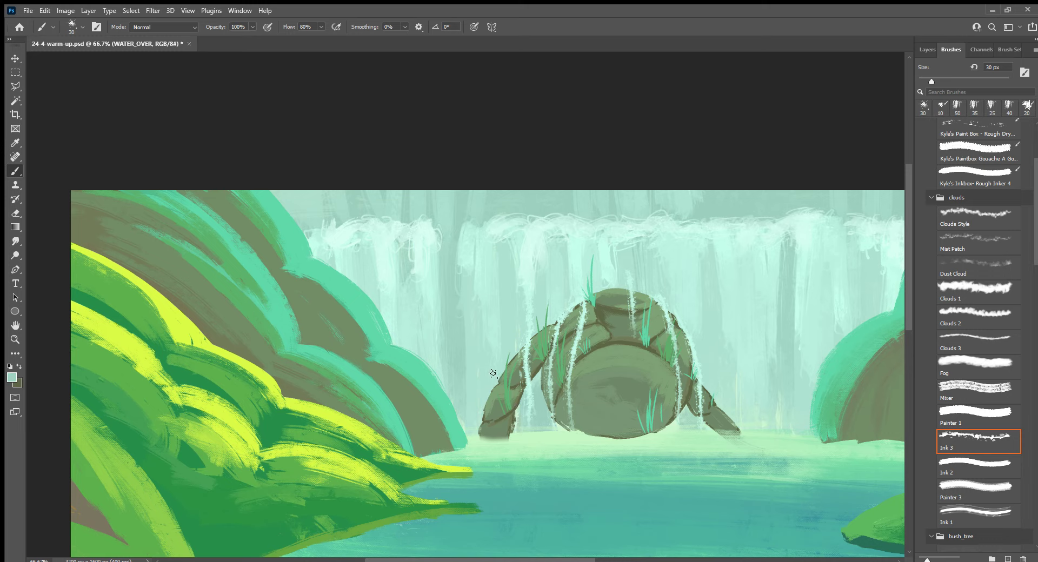
{"action": "left_click_drag", "start_coordinate": [491, 391], "coordinate": [495, 415]}
{"action": "mouse_move", "coordinate": [719, 413]}
{"action": "left_mouse_down"}
{"action": "mouse_move", "coordinate": [720, 433]}
{"action": "mouse_move", "coordinate": [738, 428]}
{"action": "left_mouse_up"}
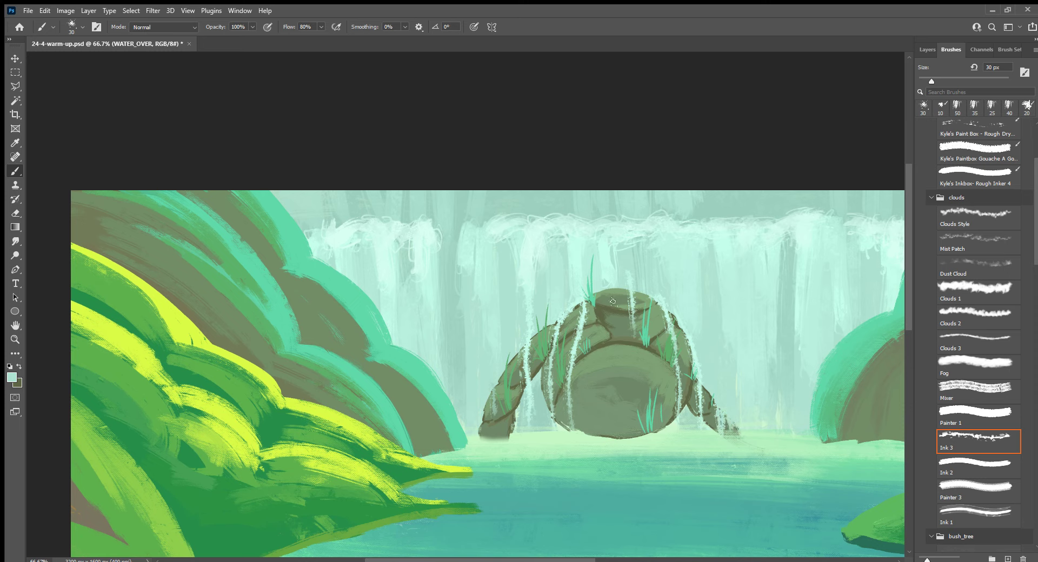
{"action": "left_click_drag", "start_coordinate": [600, 286], "coordinate": [587, 433]}
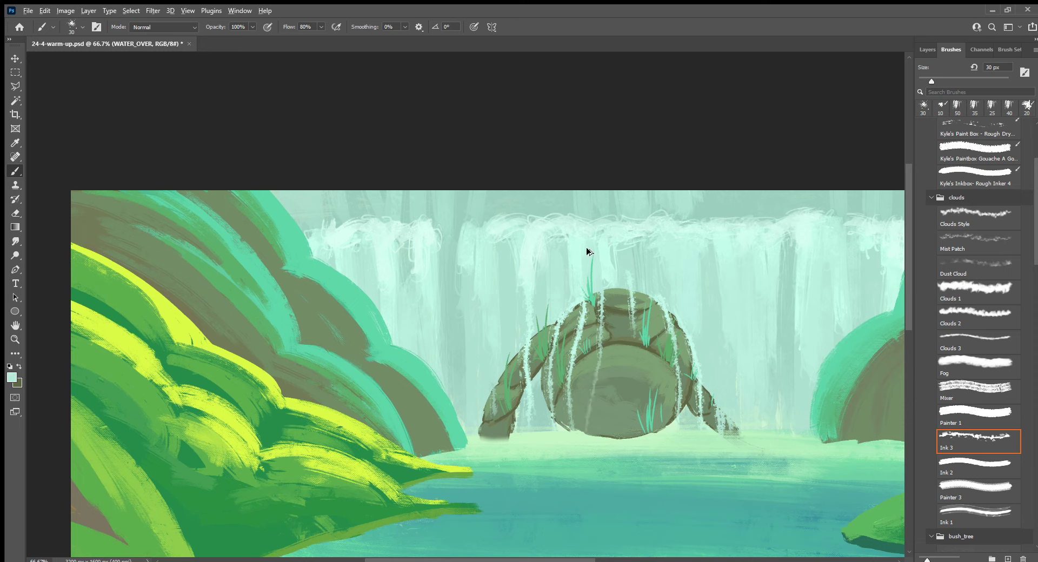
Redo the top streak with pressure-controlled size and add long streaks down the rock and left leg
{"action": "key", "text": "ctrl+z"}
{"action": "left_click", "coordinate": [473, 27]}
{"action": "left_click_drag", "start_coordinate": [599, 282], "coordinate": [590, 435]}
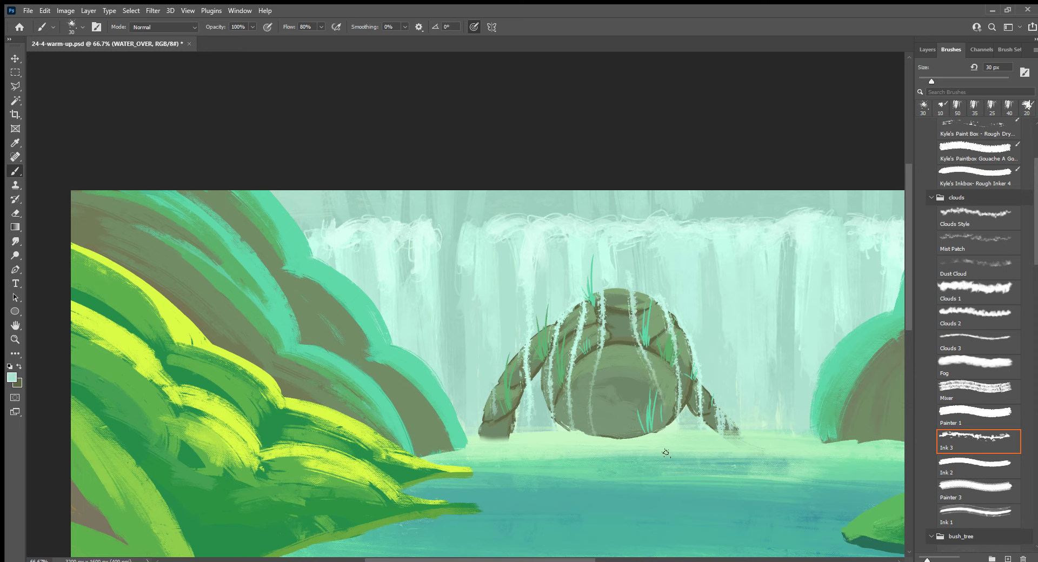
{"action": "left_click_drag", "start_coordinate": [623, 284], "coordinate": [672, 431]}
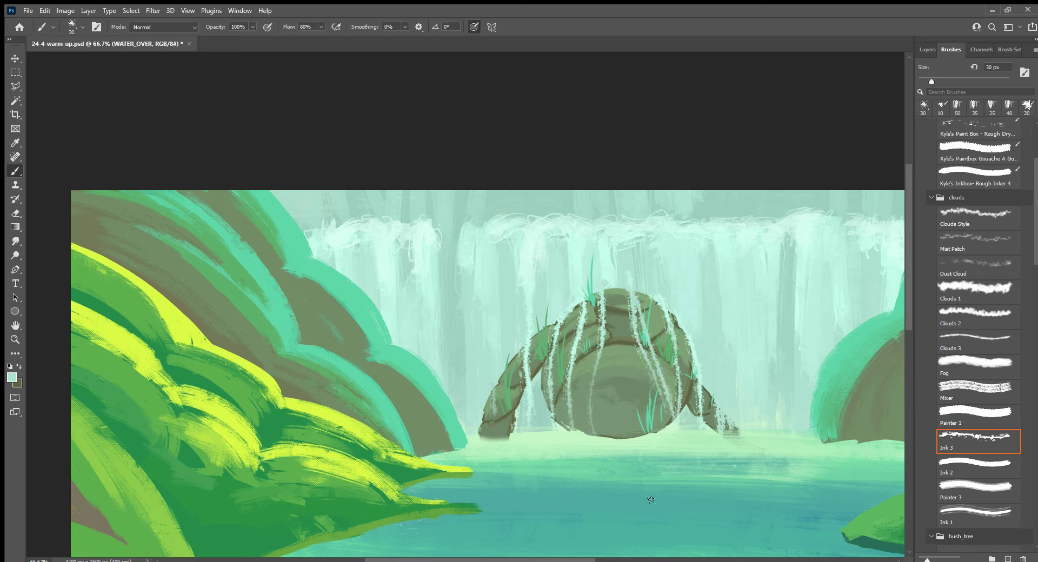
{"action": "left_click_drag", "start_coordinate": [502, 373], "coordinate": [489, 442]}
{"action": "left_click_drag", "start_coordinate": [487, 400], "coordinate": [481, 435]}
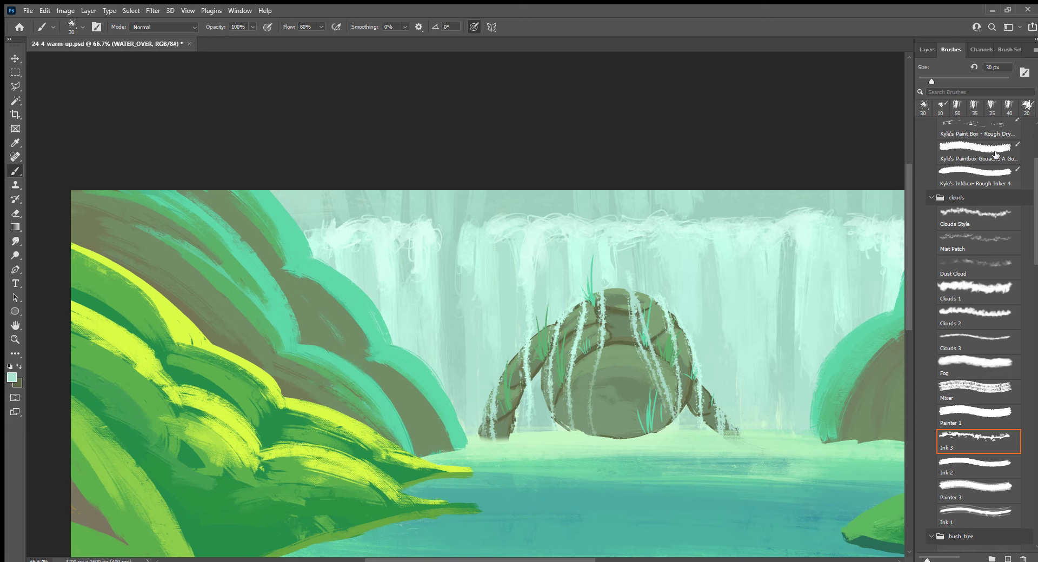
Switch to the Kyle's Inkbox rough inker brush and add a new layer above BACK_HILLS
{"action": "left_click", "coordinate": [994, 174]}
{"action": "key", "text": "F7"}
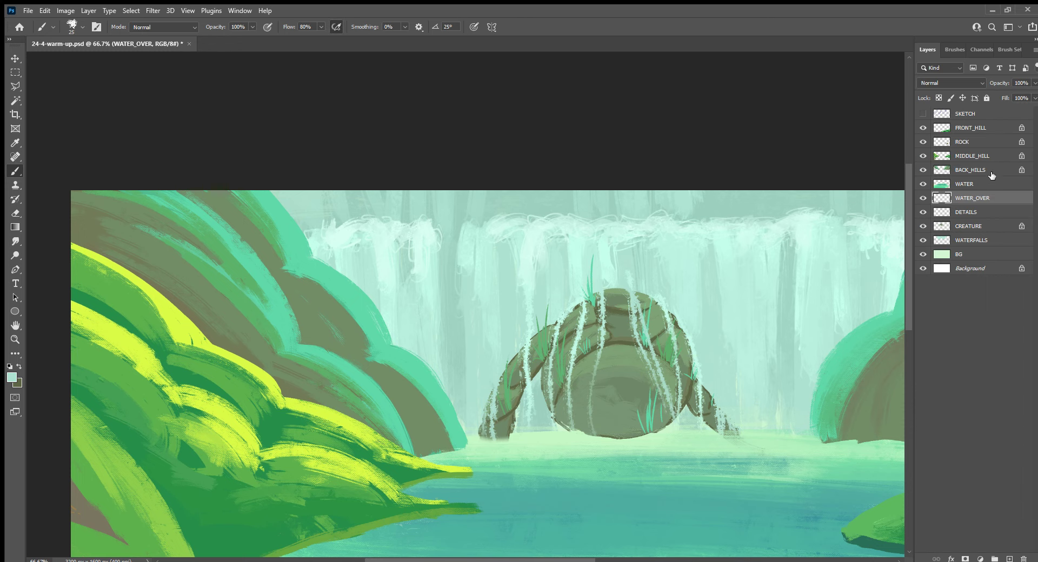
{"action": "left_click", "coordinate": [991, 174]}
{"action": "left_click", "coordinate": [1008, 558]}
Rename the new layer to GRASSr
{"action": "double_click", "coordinate": [964, 170]}
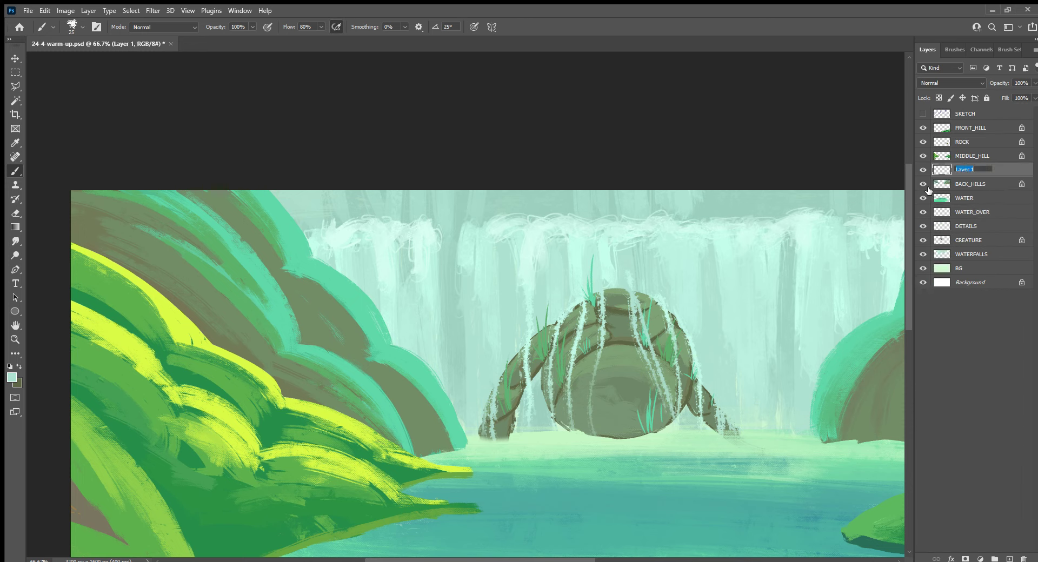
{"action": "type", "text": "GRA"}
{"action": "type", "text": "SS"}
{"action": "type", "text": "r"}
{"action": "key", "text": "Return"}
Tilt the view about 60 degrees and paint teal and dark green grass blades on the hill
{"action": "key", "text": "r"}
{"action": "left_click_drag", "start_coordinate": [355, 482], "coordinate": [441, 394]}
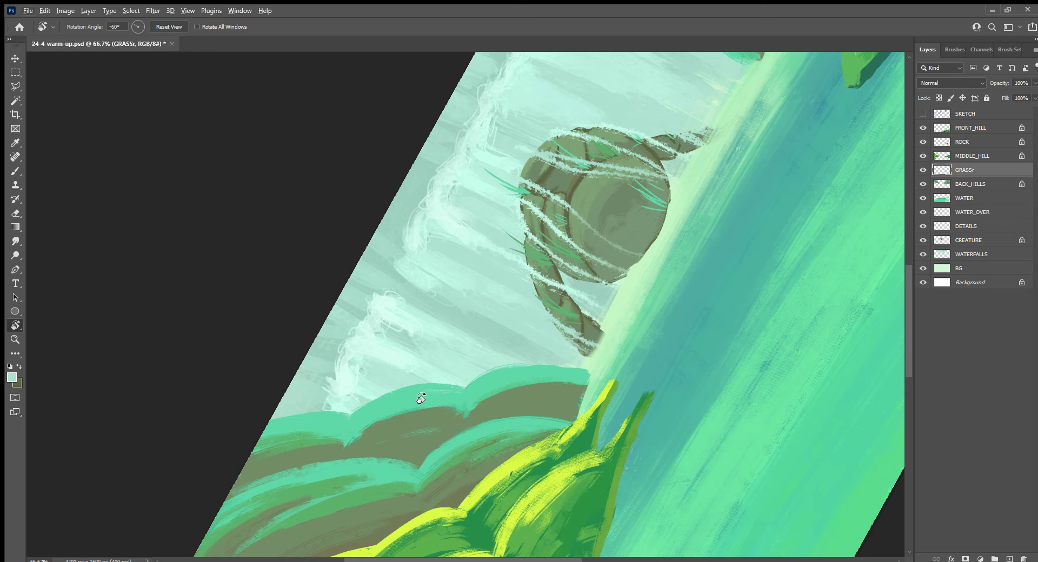
{"action": "key", "text": "b"}
{"action": "left_click", "coordinate": [497, 427], "text": "alt"}
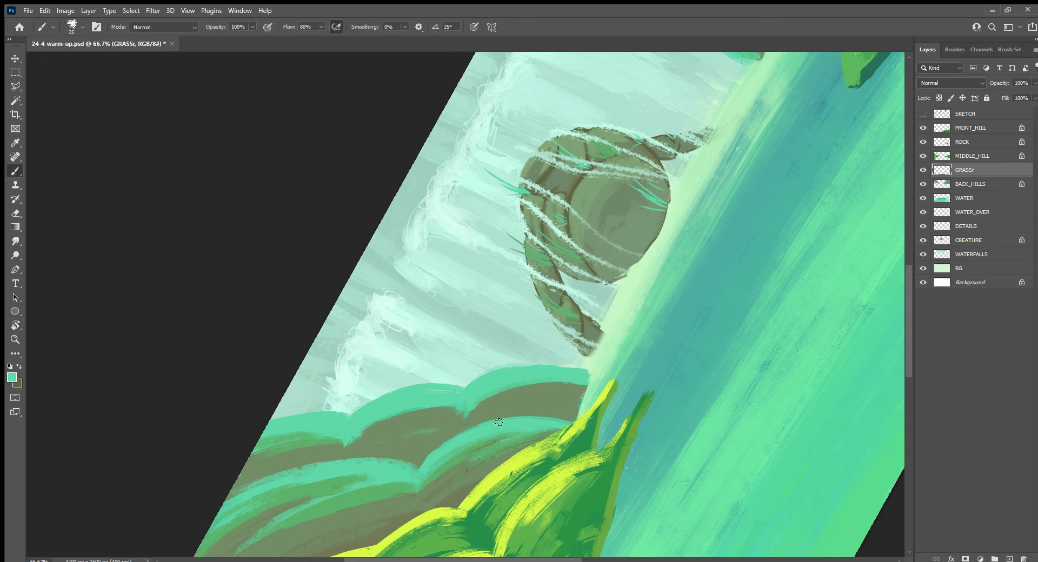
{"action": "mouse_move", "coordinate": [498, 419]}
{"action": "left_mouse_down"}
{"action": "mouse_move", "coordinate": [497, 409]}
{"action": "mouse_move", "coordinate": [516, 403]}
{"action": "left_mouse_up"}
{"action": "key", "text": "bracketleft"}
{"action": "scroll", "coordinate": [477, 427], "scroll_direction": "down", "scroll_amount": 5}
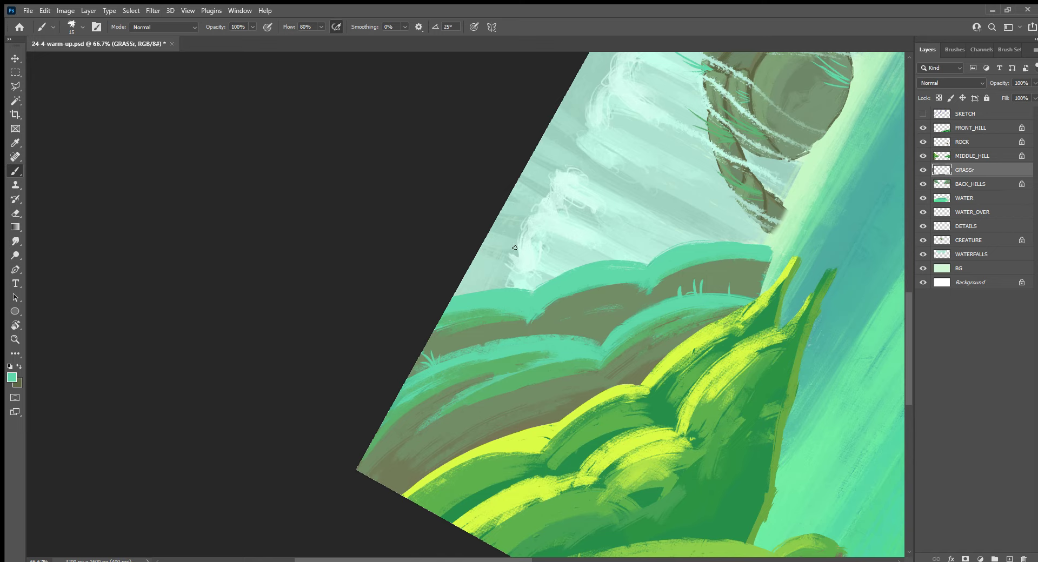
{"action": "left_click", "coordinate": [521, 383], "text": "alt"}
{"action": "left_click_drag", "start_coordinate": [540, 353], "coordinate": [546, 338]}
Rotate the view back near upright and paint teal grass blades along the hill edge
{"action": "left_click_drag", "start_coordinate": [563, 470], "coordinate": [622, 411]}
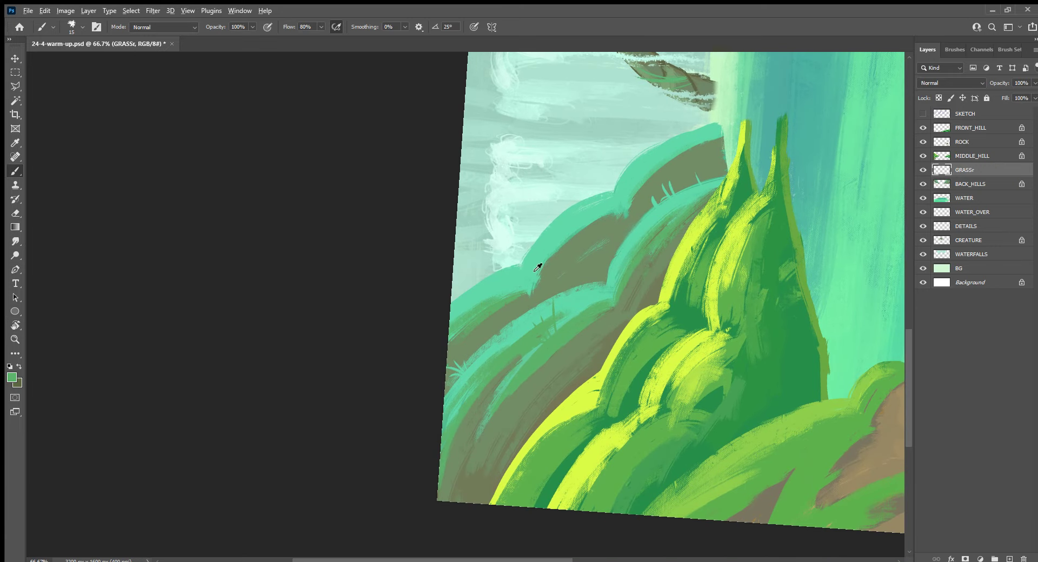
{"action": "left_click", "coordinate": [511, 269], "text": "alt"}
{"action": "mouse_move", "coordinate": [512, 269]}
{"action": "left_mouse_down"}
{"action": "mouse_move", "coordinate": [501, 242]}
{"action": "mouse_move", "coordinate": [511, 238]}
{"action": "left_mouse_up"}
{"action": "left_click", "coordinate": [485, 311], "text": "alt"}
{"action": "left_click", "coordinate": [568, 227], "text": "alt"}
{"action": "left_click_drag", "start_coordinate": [565, 211], "coordinate": [562, 195]}
Paint thin green and teal grass blades along more of the hill's edge
{"action": "left_click", "coordinate": [596, 325], "text": "alt"}
{"action": "left_click", "coordinate": [579, 323], "text": "alt"}
{"action": "left_click_drag", "start_coordinate": [575, 312], "coordinate": [575, 284]}
{"action": "left_click_drag", "start_coordinate": [583, 312], "coordinate": [582, 299]}
{"action": "left_click", "coordinate": [615, 266], "text": "alt"}
{"action": "mouse_move", "coordinate": [611, 265]}
{"action": "left_mouse_down"}
{"action": "mouse_move", "coordinate": [592, 241]}
{"action": "mouse_move", "coordinate": [608, 243]}
{"action": "left_mouse_up"}
{"action": "left_click", "coordinate": [587, 370], "text": "alt"}
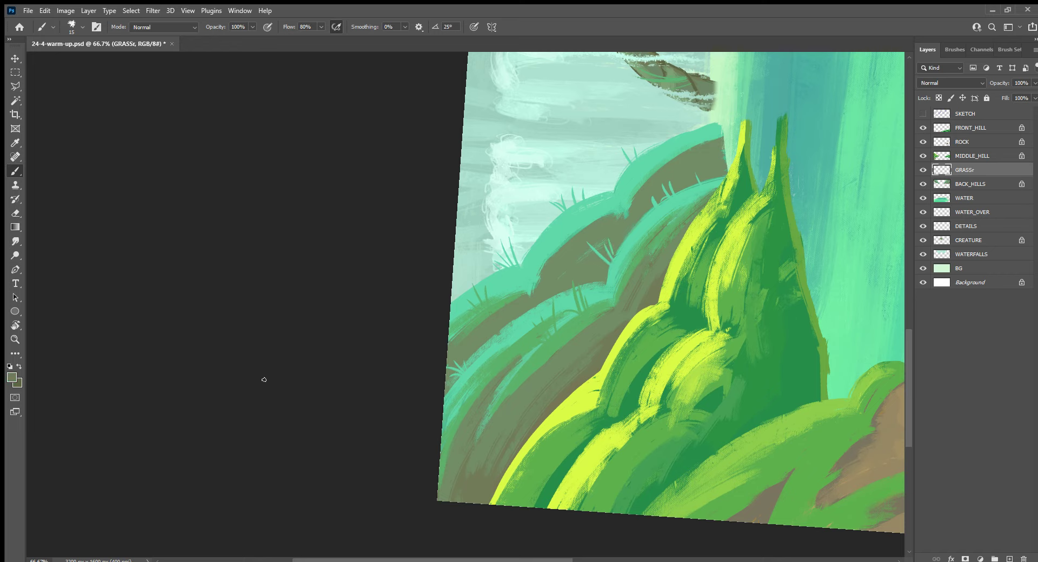
Draw three dark olive curved lines across the brown hill band, then reset the view upright
{"action": "key", "text": "i"}
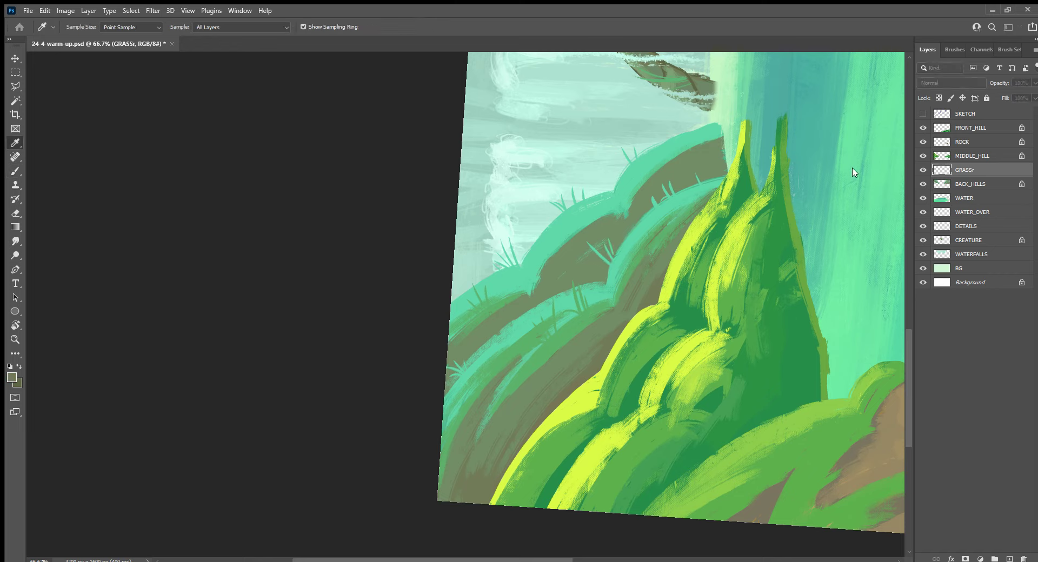
{"action": "key", "text": "b"}
{"action": "left_click_drag", "start_coordinate": [565, 368], "coordinate": [606, 344]}
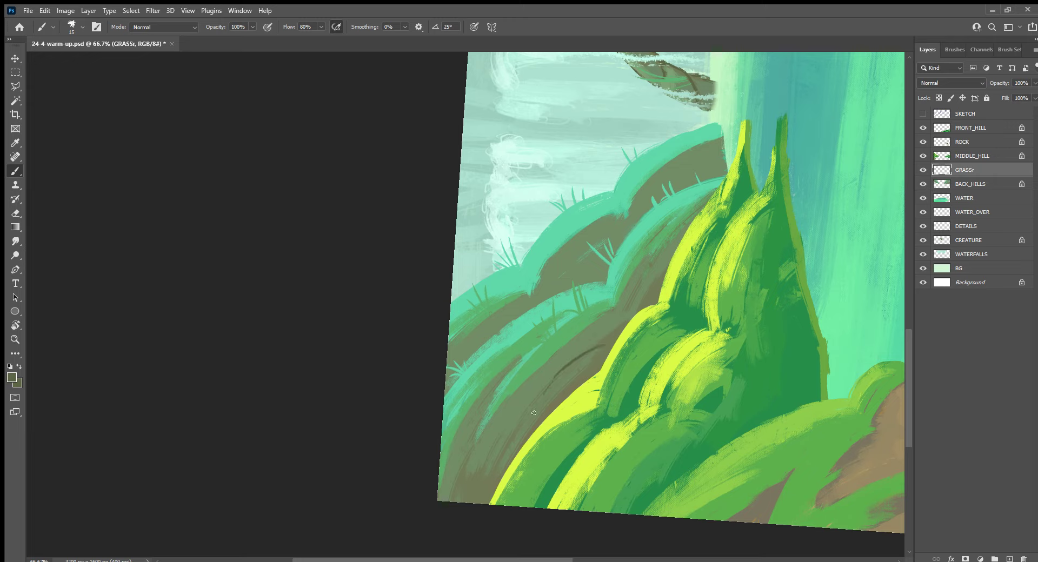
{"action": "left_click", "coordinate": [568, 253], "text": "alt"}
{"action": "left_click", "coordinate": [580, 356], "text": "alt"}
{"action": "mouse_move", "coordinate": [581, 352]}
{"action": "left_mouse_down"}
{"action": "mouse_move", "coordinate": [594, 328]}
{"action": "mouse_move", "coordinate": [620, 326]}
{"action": "left_mouse_up"}
{"action": "left_click_drag", "start_coordinate": [670, 245], "coordinate": [649, 274]}
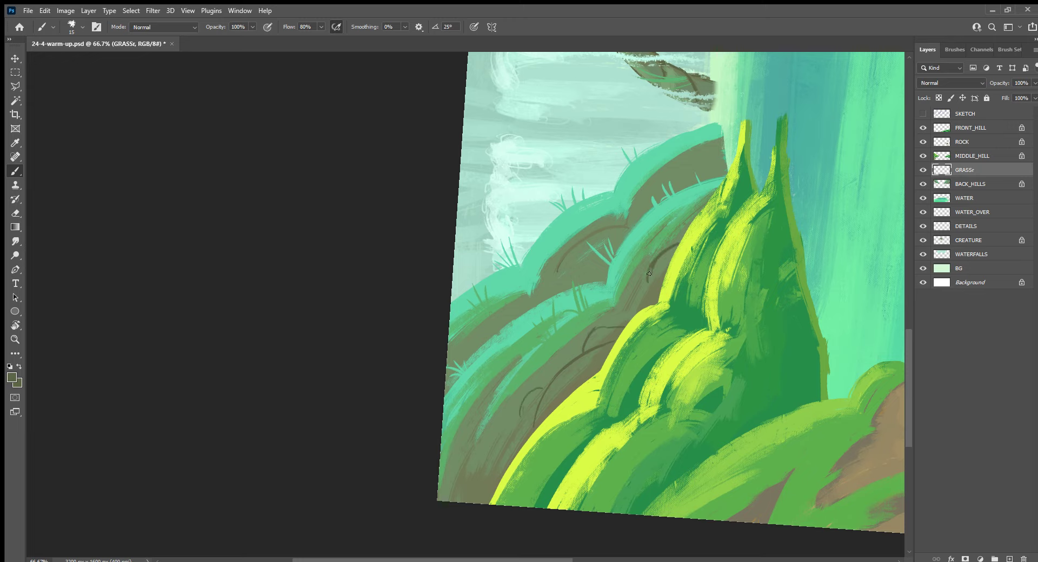
{"action": "left_click", "coordinate": [588, 372], "text": "alt"}
{"action": "key", "text": "h"}
{"action": "left_click_drag", "start_coordinate": [652, 491], "coordinate": [640, 295]}
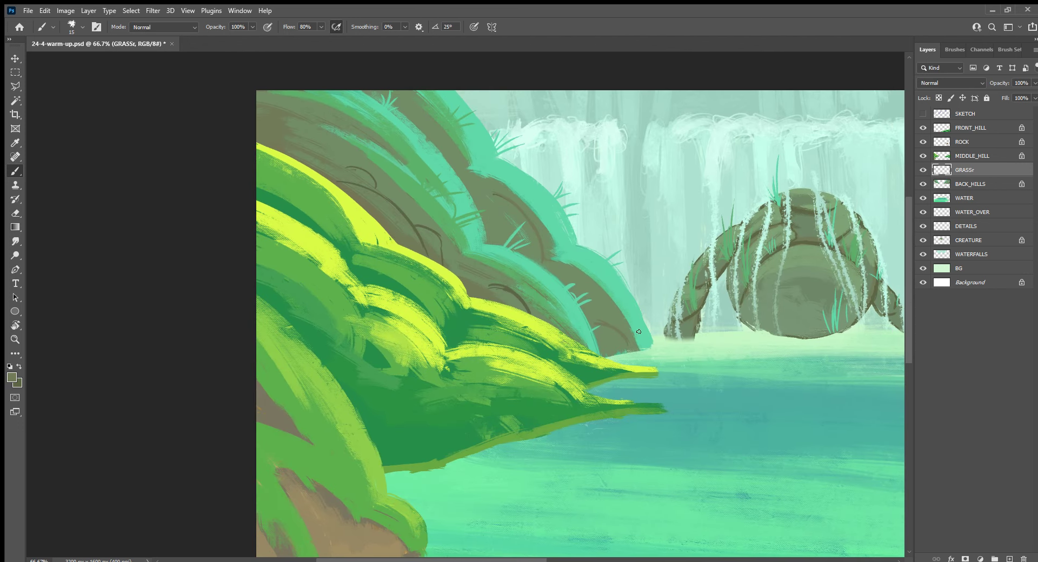
Paint three teal grass blades along the left hill edge
{"action": "left_click", "coordinate": [636, 336], "text": "alt"}
{"action": "left_click_drag", "start_coordinate": [618, 352], "coordinate": [625, 319]}
{"action": "left_click_drag", "start_coordinate": [609, 353], "coordinate": [603, 312]}
{"action": "left_click_drag", "start_coordinate": [622, 352], "coordinate": [630, 325]}
{"action": "left_click", "coordinate": [507, 274], "text": "alt"}
Paint teal and dark green grass blades along the hill edges near the creature and right hill
{"action": "left_click_drag", "start_coordinate": [824, 416], "coordinate": [382, 412]}
{"action": "left_click", "coordinate": [580, 236], "text": "alt"}
{"action": "mouse_move", "coordinate": [576, 232]}
{"action": "left_mouse_down"}
{"action": "mouse_move", "coordinate": [566, 204]}
{"action": "mouse_move", "coordinate": [577, 214]}
{"action": "left_mouse_up"}
{"action": "mouse_move", "coordinate": [543, 280]}
{"action": "left_mouse_down"}
{"action": "mouse_move", "coordinate": [526, 267]}
{"action": "mouse_move", "coordinate": [539, 243]}
{"action": "left_mouse_up"}
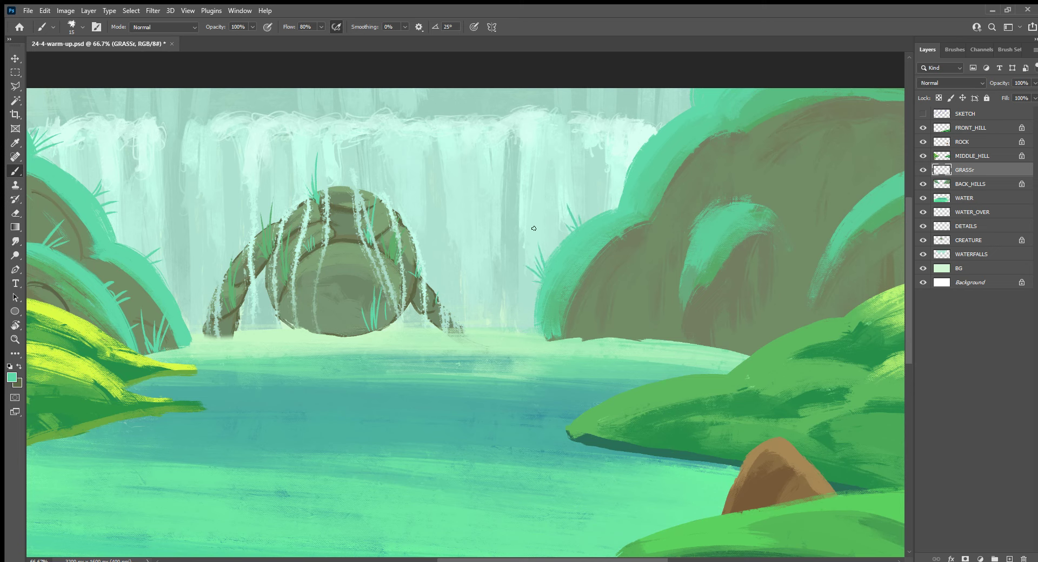
{"action": "left_click_drag", "start_coordinate": [642, 145], "coordinate": [644, 115]}
{"action": "left_click", "coordinate": [683, 158], "text": "alt"}
{"action": "left_click_drag", "start_coordinate": [676, 146], "coordinate": [666, 119]}
{"action": "mouse_move", "coordinate": [601, 246]}
{"action": "left_mouse_down"}
{"action": "mouse_move", "coordinate": [590, 217]}
{"action": "mouse_move", "coordinate": [598, 207]}
{"action": "left_mouse_up"}
Paint grass blades across the large right hill's mounds, sampling darker and brighter greens
{"action": "left_click_drag", "start_coordinate": [758, 103], "coordinate": [562, 246]}
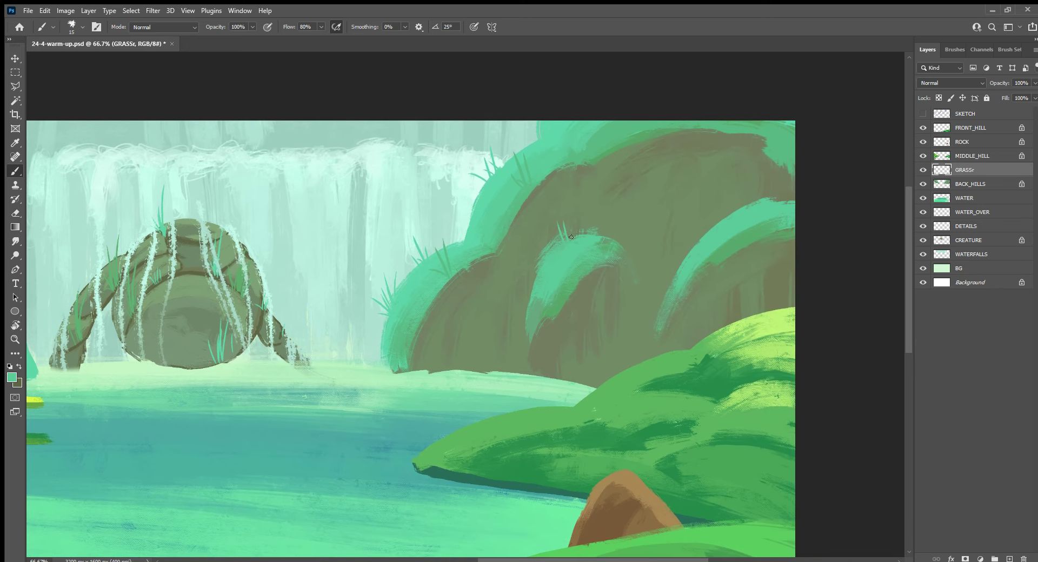
{"action": "left_click_drag", "start_coordinate": [718, 221], "coordinate": [705, 203]}
{"action": "mouse_move", "coordinate": [719, 221]}
{"action": "left_mouse_down"}
{"action": "mouse_move", "coordinate": [720, 203]}
{"action": "mouse_move", "coordinate": [772, 170]}
{"action": "left_mouse_up"}
{"action": "left_click_drag", "start_coordinate": [777, 201], "coordinate": [790, 177]}
{"action": "left_click", "coordinate": [750, 236], "text": "alt"}
{"action": "left_click_drag", "start_coordinate": [746, 228], "coordinate": [741, 191]}
{"action": "left_click_drag", "start_coordinate": [748, 227], "coordinate": [751, 198]}
{"action": "left_click", "coordinate": [779, 134], "text": "alt"}
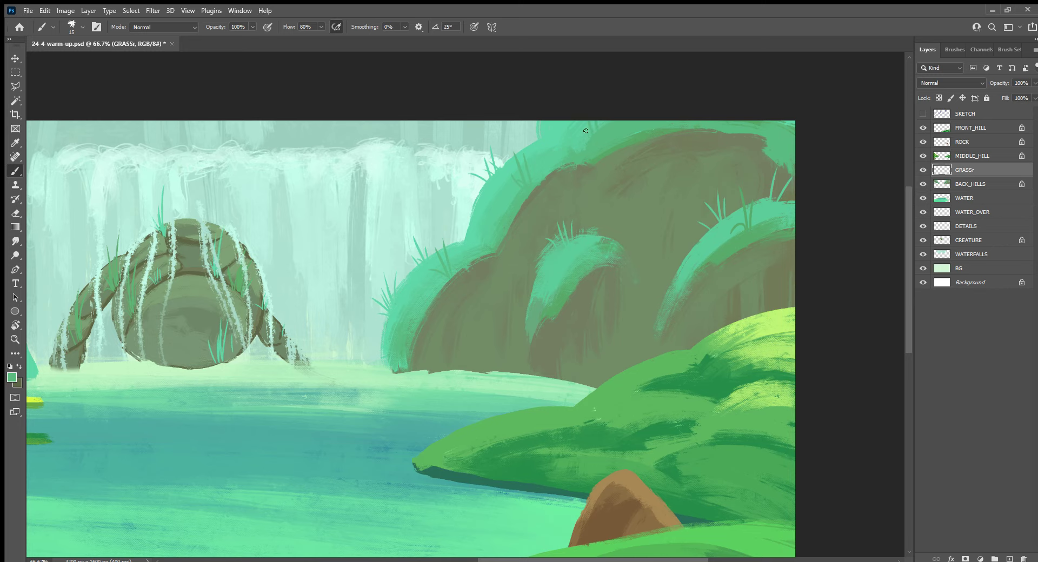
{"action": "left_click", "coordinate": [570, 319], "text": "alt"}
{"action": "key", "text": "i"}
{"action": "left_click", "coordinate": [744, 238]}
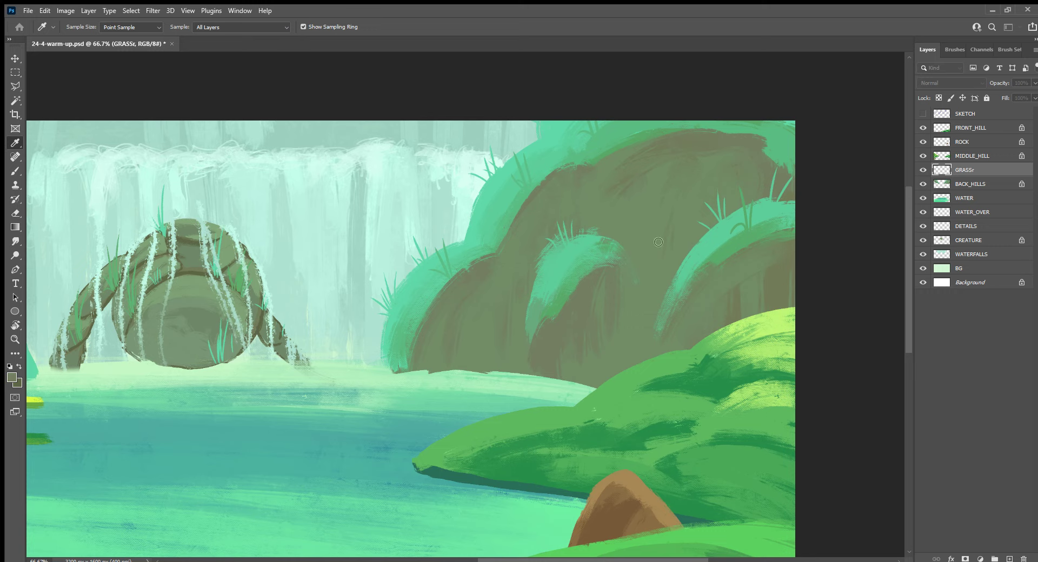
Outline the right hill's mounds and grass clump with dark olive curves, undoing one stray stroke
{"action": "key", "text": "b"}
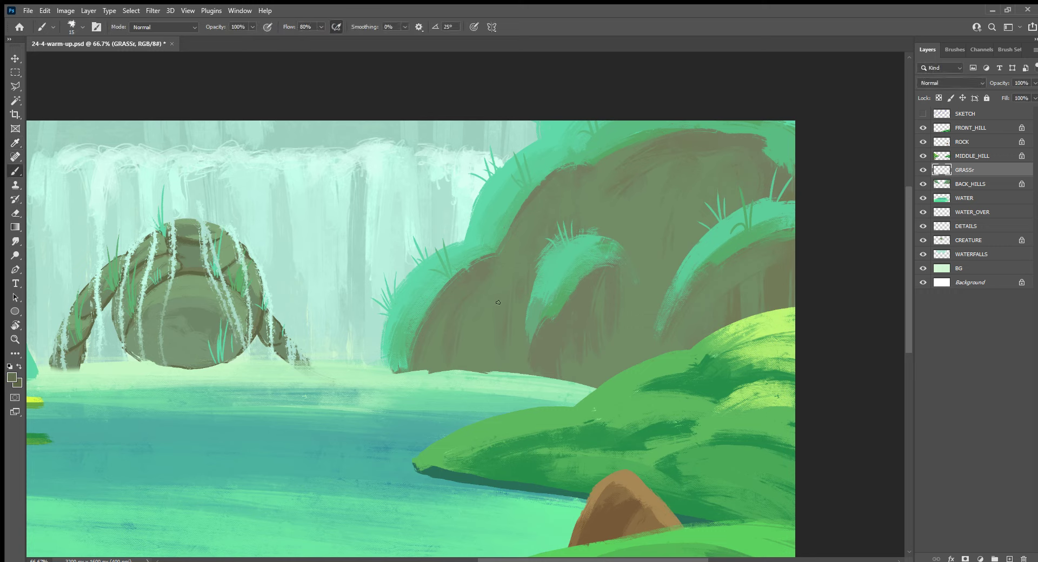
{"action": "mouse_move", "coordinate": [498, 313]}
{"action": "left_mouse_down"}
{"action": "mouse_move", "coordinate": [507, 270]}
{"action": "mouse_move", "coordinate": [549, 209]}
{"action": "mouse_move", "coordinate": [579, 196]}
{"action": "left_mouse_up"}
{"action": "left_click_drag", "start_coordinate": [643, 293], "coordinate": [635, 269]}
{"action": "mouse_move", "coordinate": [648, 303]}
{"action": "left_mouse_down"}
{"action": "mouse_move", "coordinate": [677, 258]}
{"action": "mouse_move", "coordinate": [652, 336]}
{"action": "left_mouse_up"}
{"action": "key", "text": "ctrl+z"}
{"action": "key", "text": "ctrl+z"}
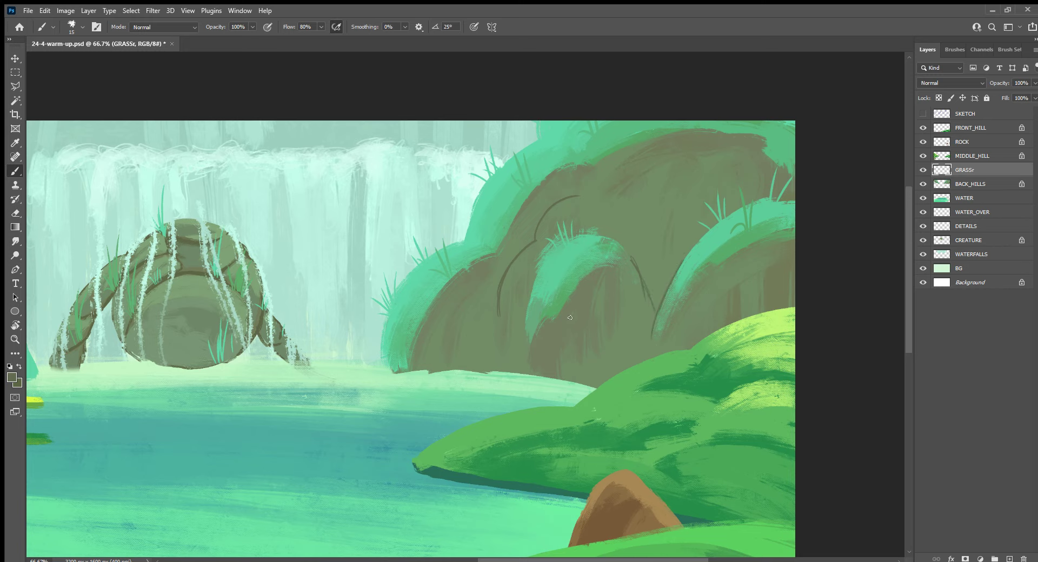
Paint teal-green grass blades along the hill's waterline, then add a new layer above GRASSr
{"action": "key", "text": "r"}
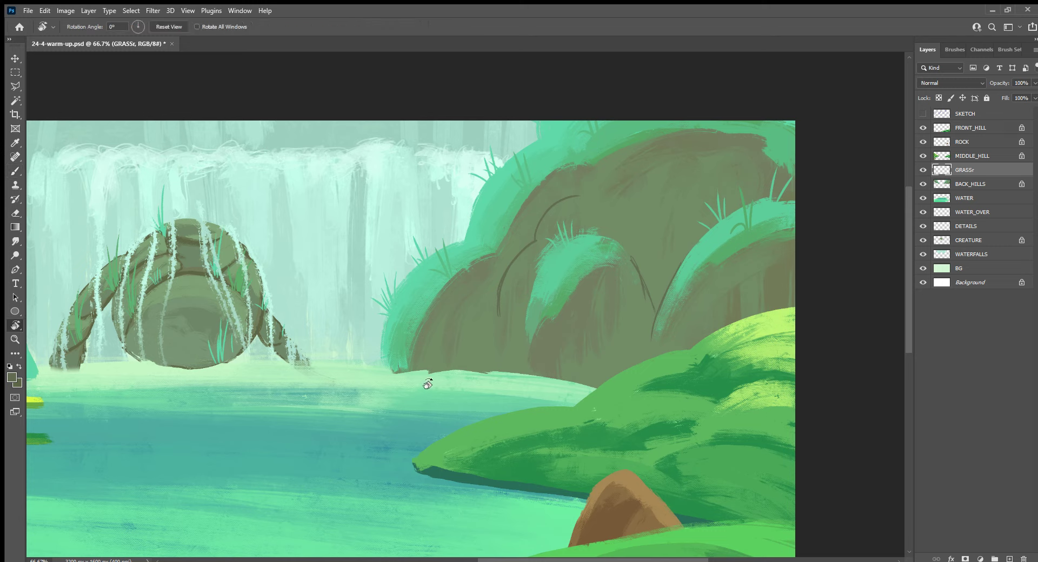
{"action": "key", "text": "b"}
{"action": "left_click", "coordinate": [400, 355], "text": "alt"}
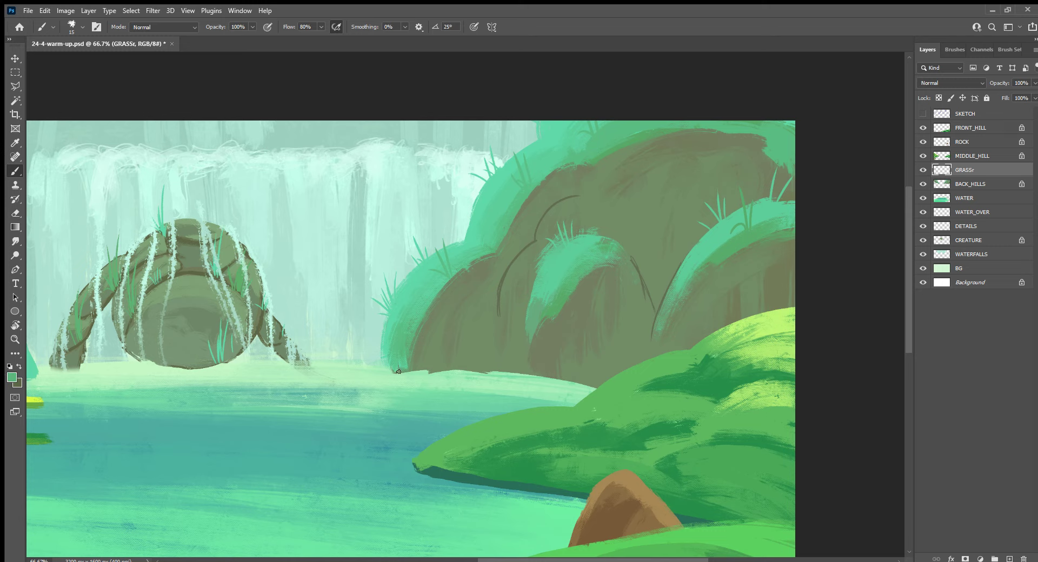
{"action": "left_click_drag", "start_coordinate": [426, 371], "coordinate": [420, 350]}
{"action": "left_click_drag", "start_coordinate": [594, 389], "coordinate": [596, 364]}
{"action": "left_click", "coordinate": [1009, 558]}
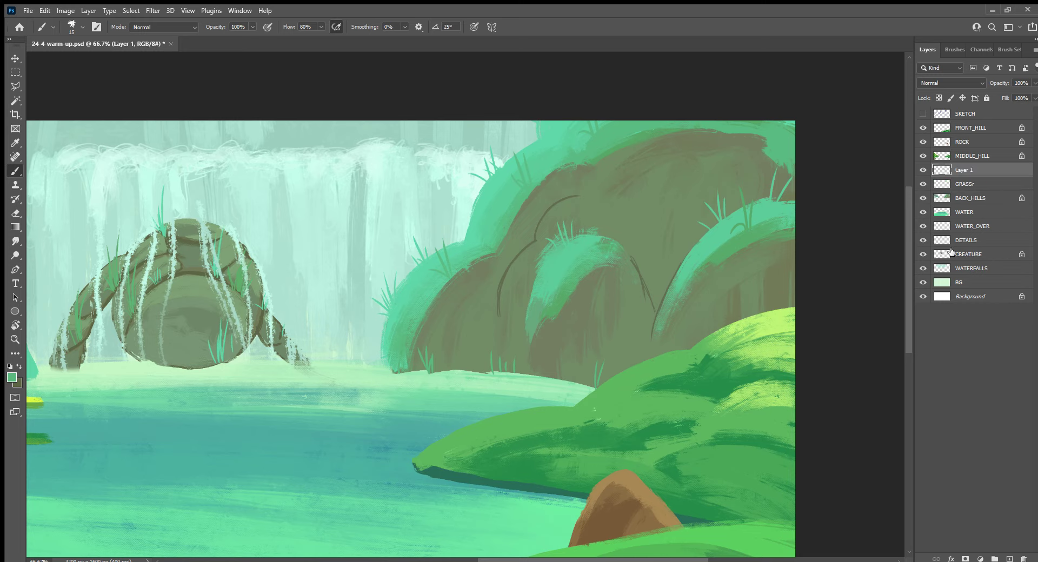
Name the new layer WATER_OVER
{"action": "double_click", "coordinate": [964, 169]}
{"action": "type", "text": "WATER"}
{"action": "type", "text": "_OVER"}
{"action": "key", "text": "Return"}
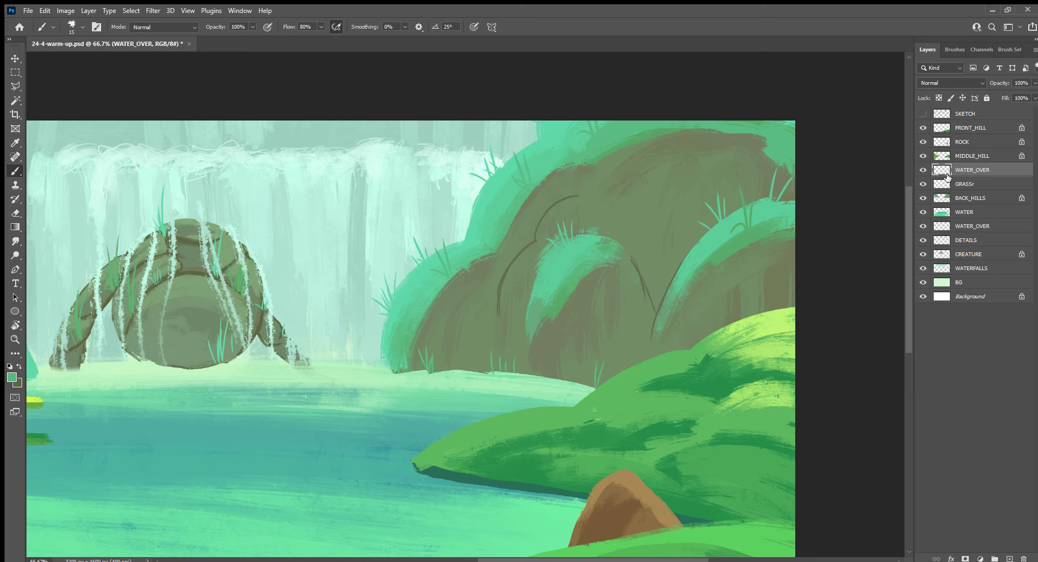
On a tilted view, paint light green bands along the hill's water edge and the rock's lower edge
{"action": "key", "text": "r"}
{"action": "mouse_move", "coordinate": [396, 430]}
{"action": "left_mouse_down"}
{"action": "mouse_move", "coordinate": [501, 435]}
{"action": "mouse_move", "coordinate": [523, 410]}
{"action": "left_mouse_up"}
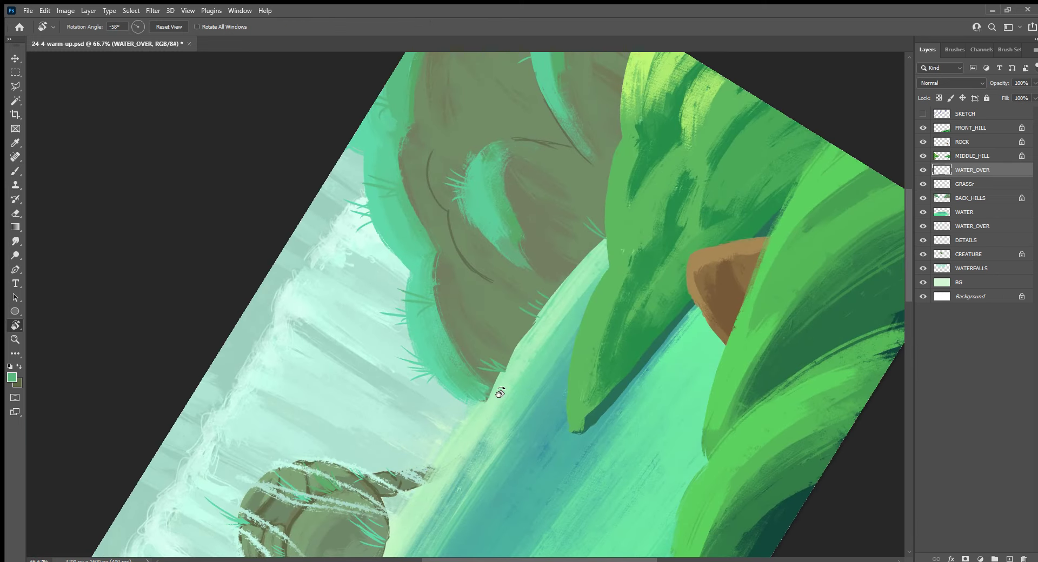
{"action": "key", "text": "b"}
{"action": "key", "text": "bracketright"}
{"action": "left_click", "coordinate": [472, 428], "text": "alt"}
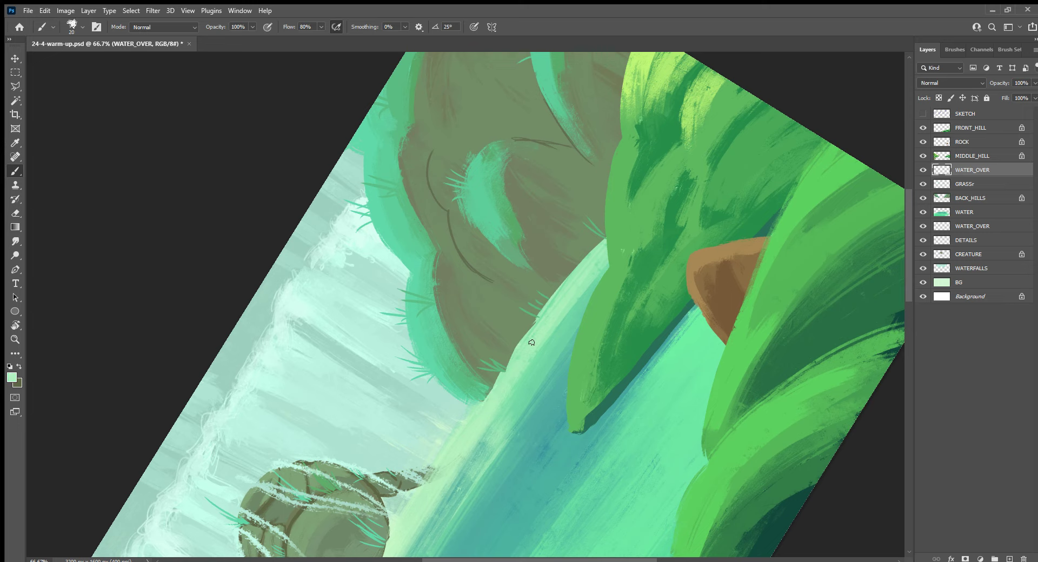
{"action": "mouse_move", "coordinate": [469, 416]}
{"action": "left_mouse_down"}
{"action": "mouse_move", "coordinate": [513, 357]}
{"action": "mouse_move", "coordinate": [481, 400]}
{"action": "left_mouse_up"}
{"action": "left_click_drag", "start_coordinate": [527, 332], "coordinate": [580, 265]}
{"action": "left_click_drag", "start_coordinate": [540, 309], "coordinate": [599, 243]}
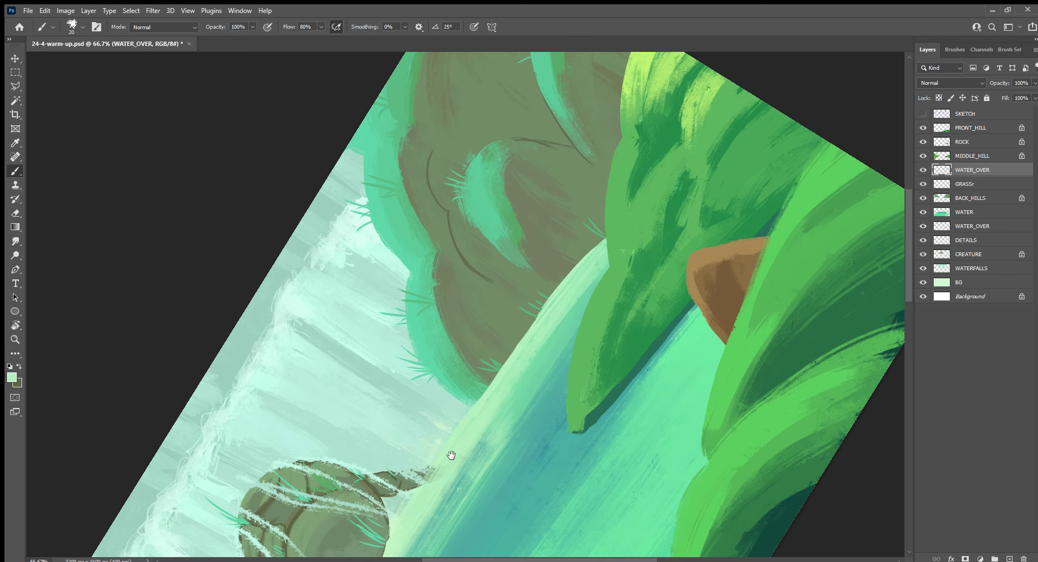
{"action": "mouse_move", "coordinate": [449, 452]}
{"action": "left_mouse_down"}
{"action": "mouse_move", "coordinate": [555, 277]}
{"action": "mouse_move", "coordinate": [545, 282]}
{"action": "left_mouse_up"}
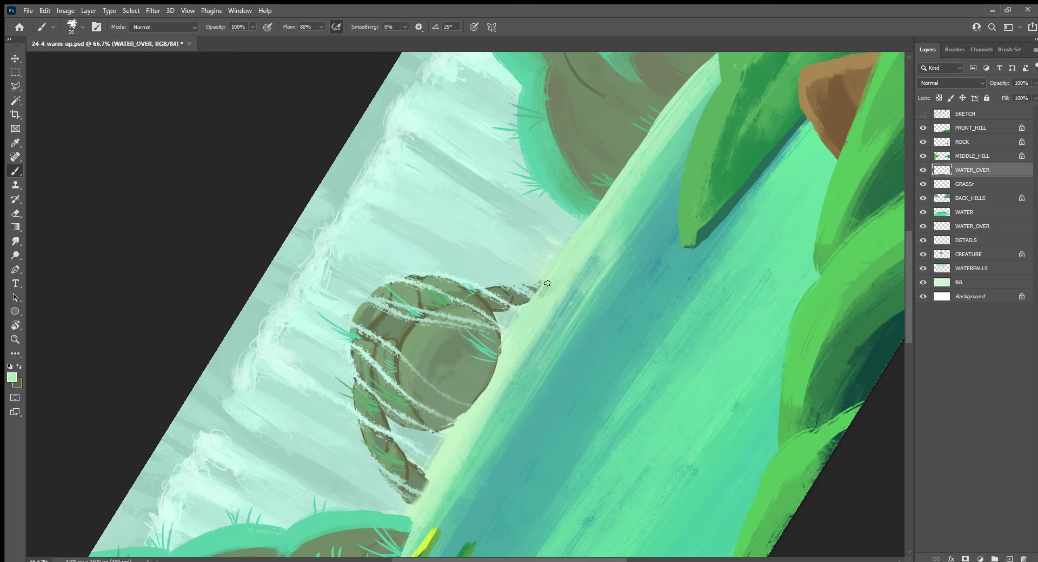
{"action": "mouse_move", "coordinate": [493, 372]}
{"action": "left_mouse_down"}
{"action": "mouse_move", "coordinate": [466, 412]}
{"action": "mouse_move", "coordinate": [499, 352]}
{"action": "mouse_move", "coordinate": [497, 362]}
{"action": "left_mouse_up"}
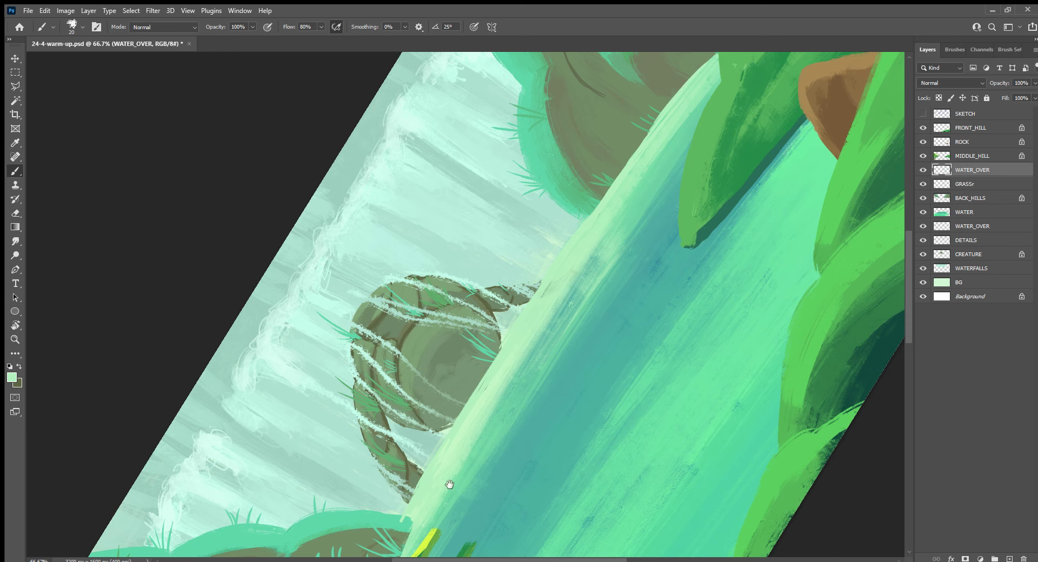
Highlight the yellow grass tip and run light strokes along the leaf's edge
{"action": "left_click_drag", "start_coordinate": [456, 487], "coordinate": [555, 282]}
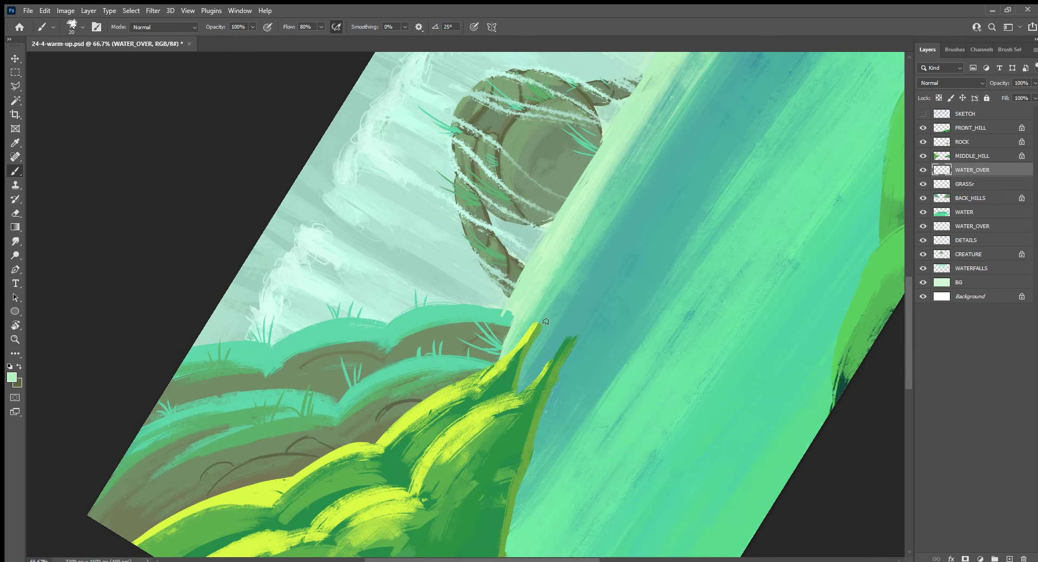
{"action": "mouse_move", "coordinate": [542, 319]}
{"action": "left_mouse_down"}
{"action": "mouse_move", "coordinate": [525, 366]}
{"action": "mouse_move", "coordinate": [542, 340]}
{"action": "mouse_move", "coordinate": [482, 423]}
{"action": "left_mouse_up"}
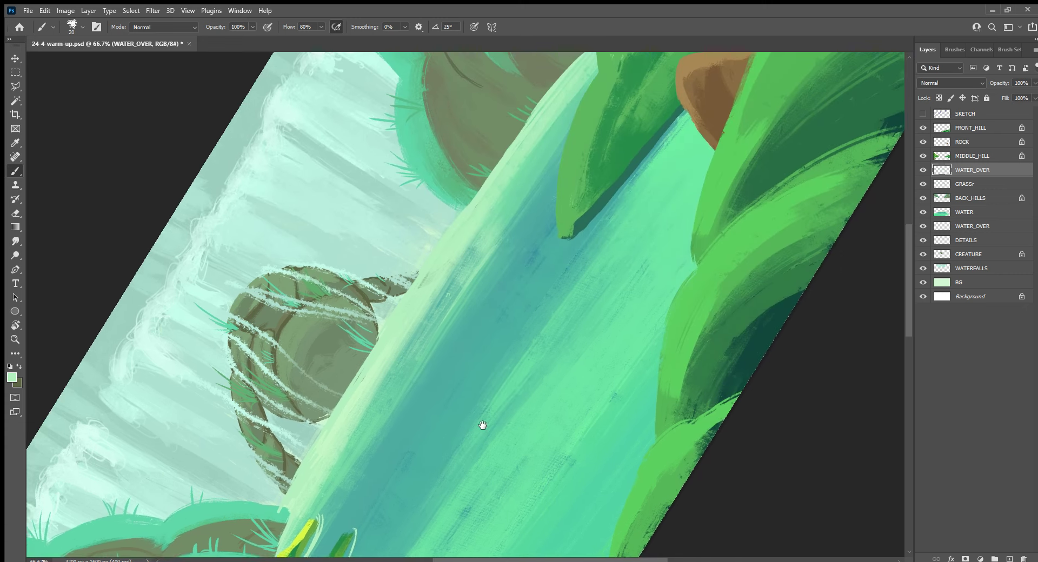
{"action": "mouse_move", "coordinate": [555, 262]}
{"action": "left_mouse_down"}
{"action": "mouse_move", "coordinate": [525, 279]}
{"action": "mouse_move", "coordinate": [527, 289]}
{"action": "left_mouse_up"}
{"action": "left_click_drag", "start_coordinate": [588, 234], "coordinate": [525, 291]}
{"action": "mouse_move", "coordinate": [616, 209]}
{"action": "left_mouse_down"}
{"action": "mouse_move", "coordinate": [518, 289]}
{"action": "mouse_move", "coordinate": [537, 303]}
{"action": "mouse_move", "coordinate": [519, 311]}
{"action": "mouse_move", "coordinate": [634, 208]}
{"action": "left_mouse_up"}
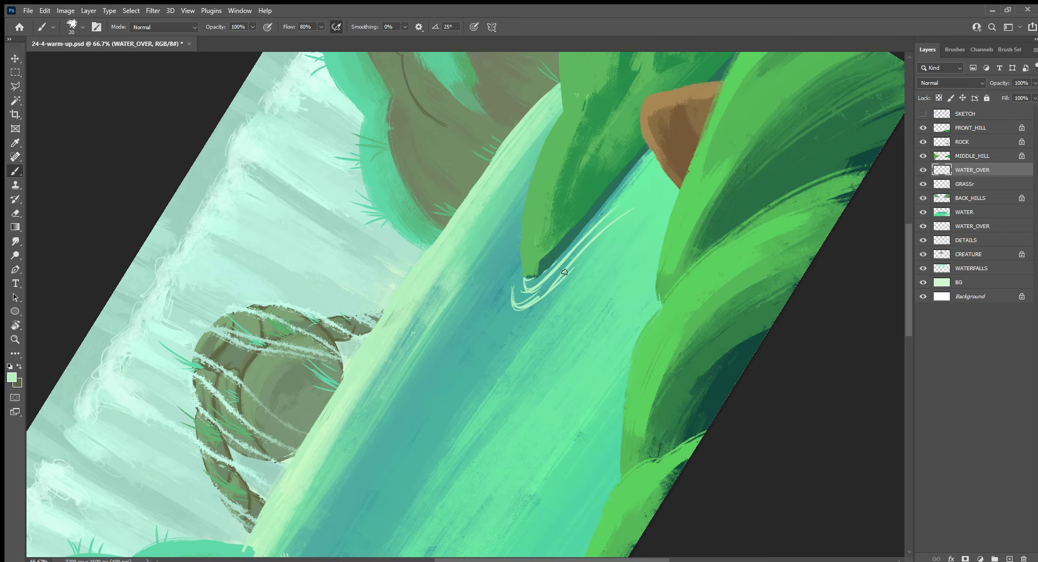
Paint light curved ripple lines on the water beside the rock
{"action": "left_click_drag", "start_coordinate": [512, 435], "coordinate": [589, 139]}
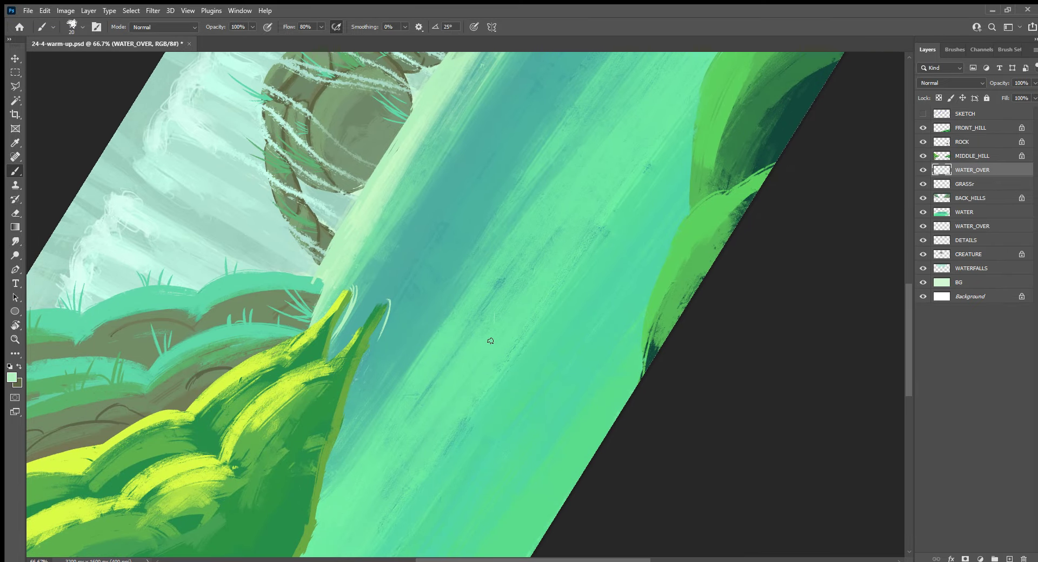
{"action": "left_click_drag", "start_coordinate": [493, 308], "coordinate": [469, 449]}
{"action": "left_click_drag", "start_coordinate": [467, 498], "coordinate": [525, 242]}
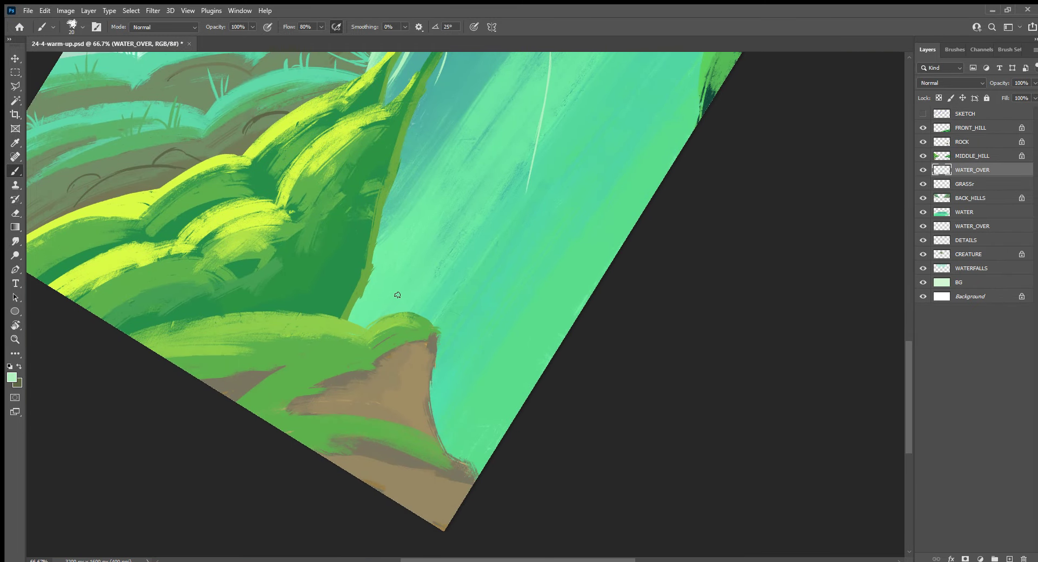
{"action": "mouse_move", "coordinate": [419, 308]}
{"action": "left_mouse_down"}
{"action": "mouse_move", "coordinate": [456, 354]}
{"action": "mouse_move", "coordinate": [446, 379]}
{"action": "left_mouse_up"}
{"action": "mouse_move", "coordinate": [440, 296]}
{"action": "left_mouse_down"}
{"action": "mouse_move", "coordinate": [467, 344]}
{"action": "mouse_move", "coordinate": [455, 409]}
{"action": "mouse_move", "coordinate": [478, 434]}
{"action": "left_mouse_up"}
{"action": "left_click_drag", "start_coordinate": [458, 373], "coordinate": [496, 446]}
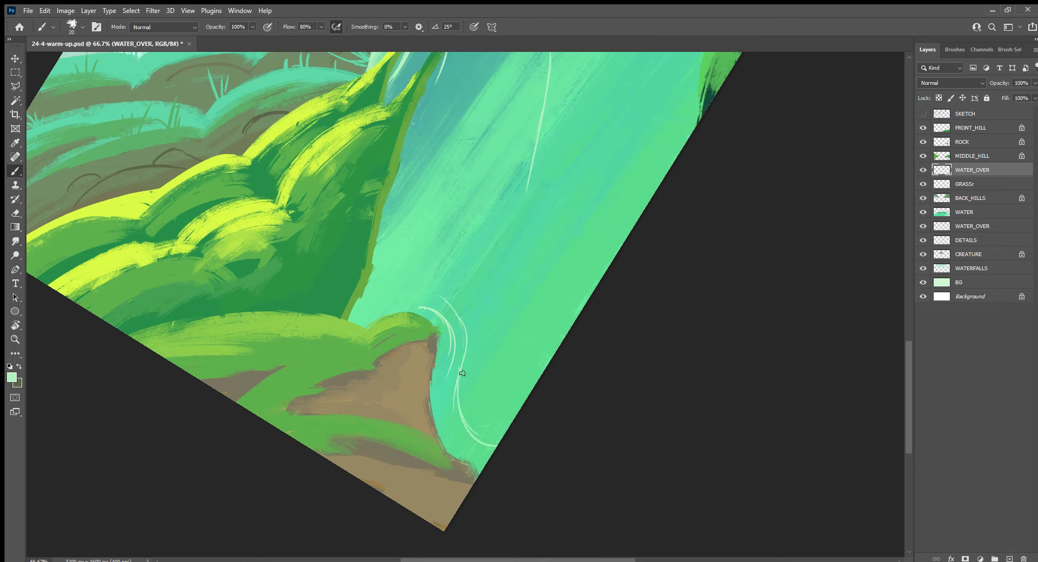
{"action": "left_click_drag", "start_coordinate": [470, 357], "coordinate": [422, 283]}
{"action": "left_click_drag", "start_coordinate": [400, 252], "coordinate": [418, 176]}
Streak the upper stream with thin pale curved highlights, then add a new layer and begin renaming it
{"action": "left_click_drag", "start_coordinate": [704, 197], "coordinate": [561, 358]}
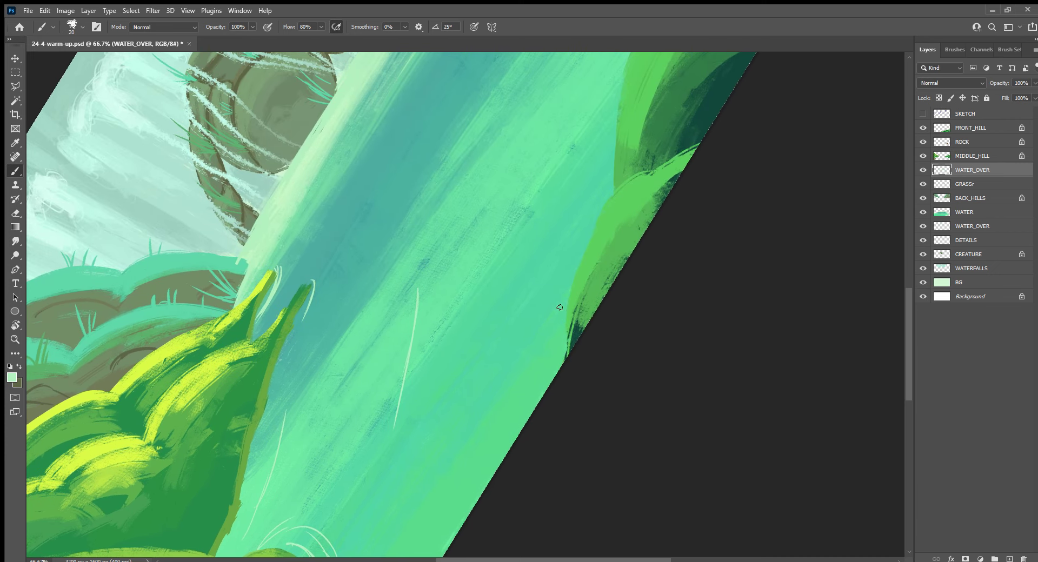
{"action": "left_click_drag", "start_coordinate": [561, 300], "coordinate": [557, 368]}
{"action": "left_click_drag", "start_coordinate": [527, 318], "coordinate": [508, 173]}
{"action": "left_click_drag", "start_coordinate": [459, 127], "coordinate": [522, 191]}
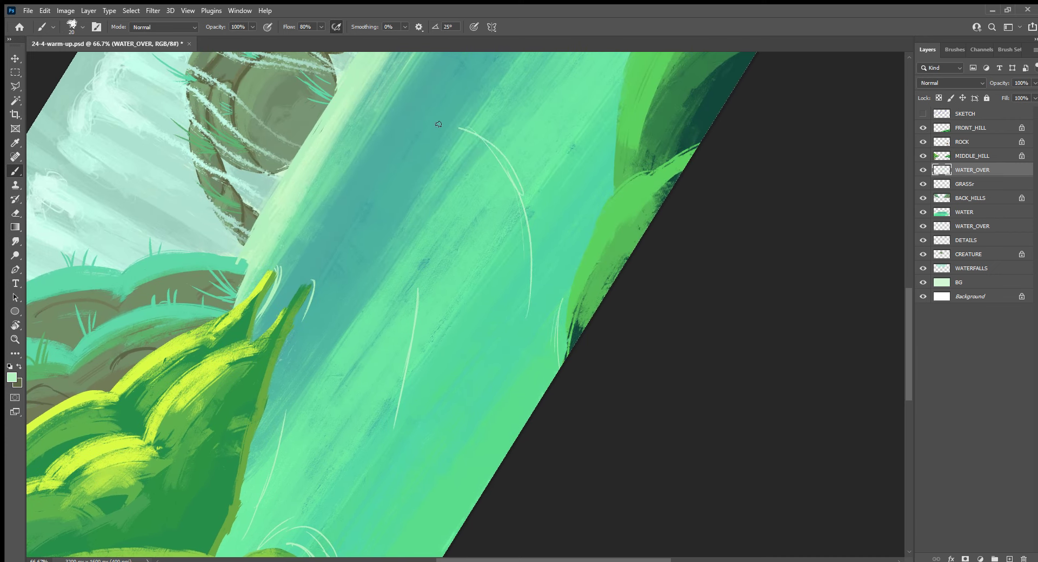
{"action": "left_click_drag", "start_coordinate": [412, 118], "coordinate": [514, 194]}
{"action": "left_click_drag", "start_coordinate": [387, 187], "coordinate": [468, 346]}
{"action": "left_click", "coordinate": [468, 388]}
{"action": "left_click_drag", "start_coordinate": [440, 246], "coordinate": [462, 381]}
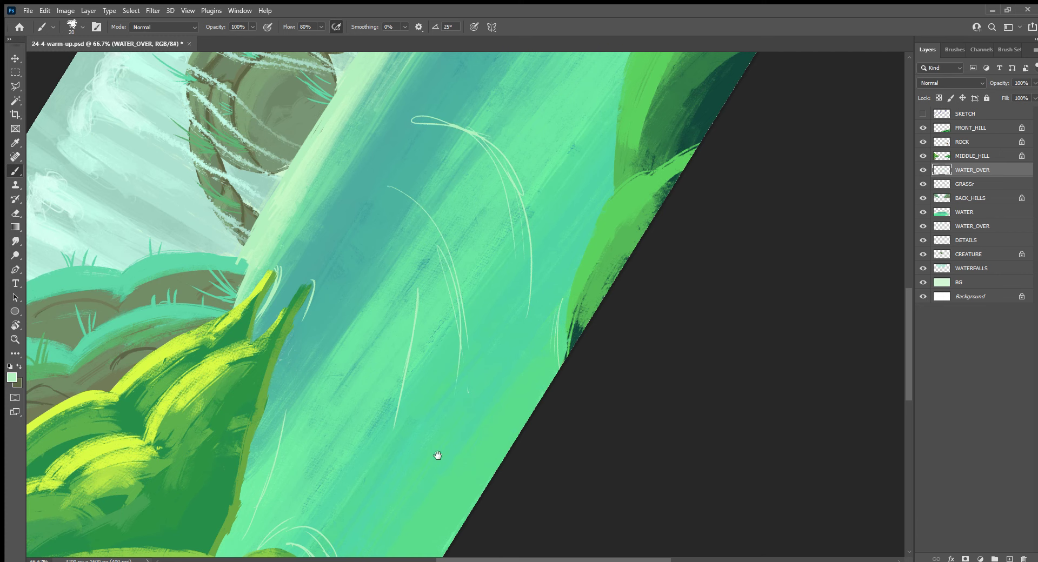
{"action": "left_click_drag", "start_coordinate": [513, 272], "coordinate": [468, 457]}
{"action": "mouse_move", "coordinate": [465, 291]}
{"action": "left_mouse_down"}
{"action": "mouse_move", "coordinate": [530, 282]}
{"action": "mouse_move", "coordinate": [553, 317]}
{"action": "left_mouse_up"}
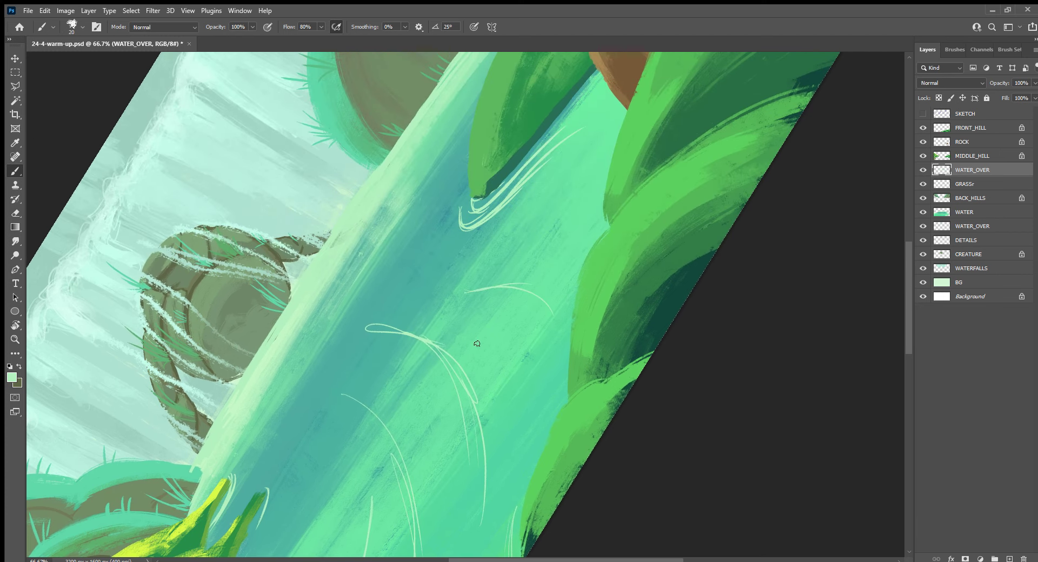
{"action": "mouse_move", "coordinate": [381, 224]}
{"action": "left_mouse_down"}
{"action": "mouse_move", "coordinate": [438, 238]}
{"action": "mouse_move", "coordinate": [445, 275]}
{"action": "left_mouse_up"}
{"action": "left_click", "coordinate": [1008, 558]}
{"action": "double_click", "coordinate": [963, 169]}
Name the layer REF and paint a dark green patch at the hill base with a larger brush
{"action": "type", "text": "RE"}
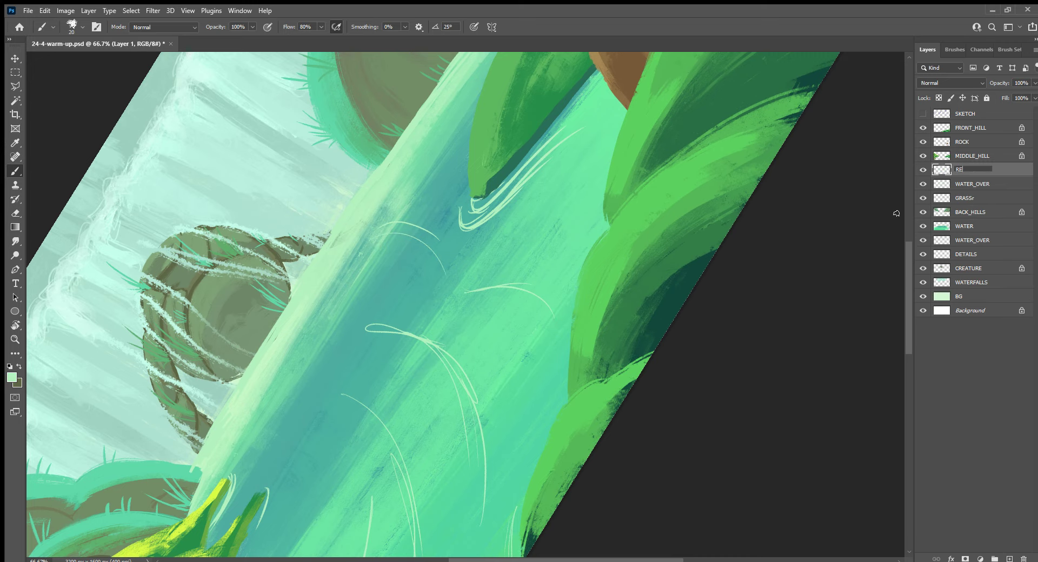
{"action": "key", "text": "Return"}
{"action": "mouse_move", "coordinate": [521, 180]}
{"action": "left_mouse_down"}
{"action": "mouse_move", "coordinate": [574, 348]}
{"action": "mouse_move", "coordinate": [537, 371]}
{"action": "left_mouse_up"}
{"action": "key", "text": "bracketright"}
{"action": "key", "text": "bracketright"}
{"action": "key", "text": "bracketright"}
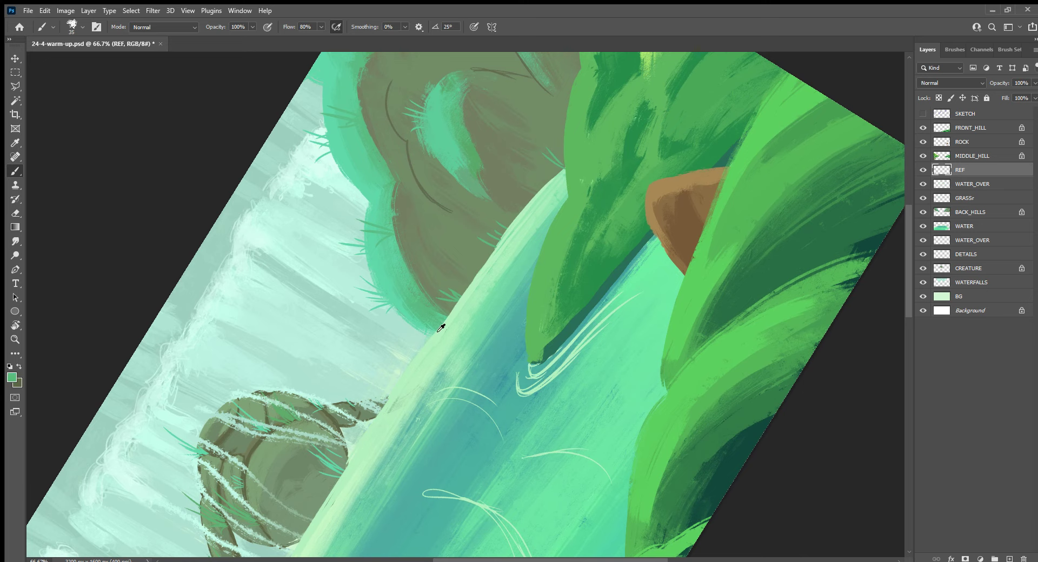
{"action": "left_click", "coordinate": [441, 328], "text": "alt"}
{"action": "left_click_drag", "start_coordinate": [575, 327], "coordinate": [654, 364]}
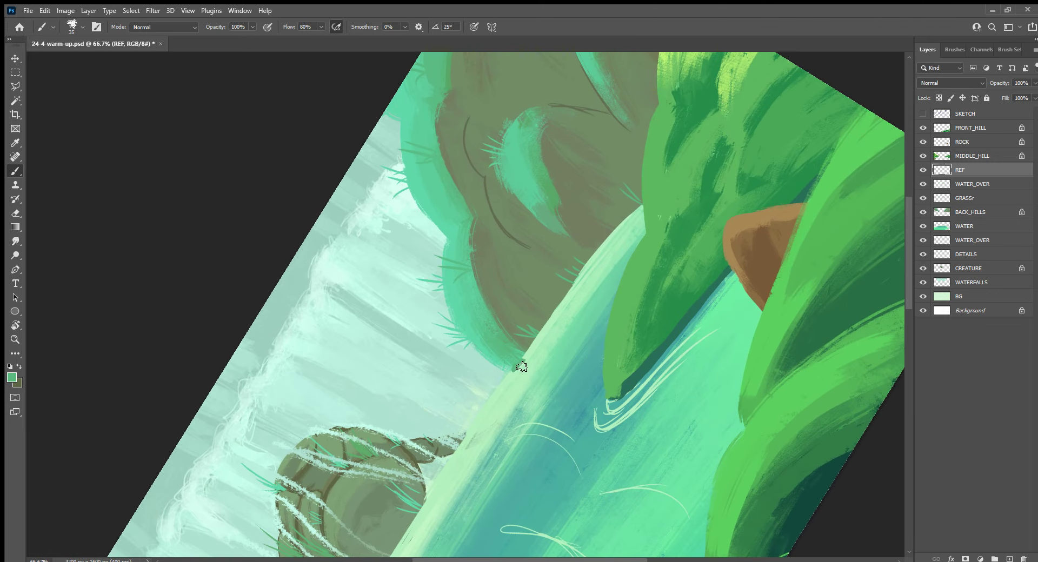
{"action": "mouse_move", "coordinate": [521, 367]}
{"action": "left_mouse_down"}
{"action": "mouse_move", "coordinate": [538, 372]}
{"action": "mouse_move", "coordinate": [533, 384]}
{"action": "mouse_move", "coordinate": [543, 339]}
{"action": "mouse_move", "coordinate": [636, 221]}
{"action": "mouse_move", "coordinate": [535, 346]}
{"action": "mouse_move", "coordinate": [598, 301]}
{"action": "mouse_move", "coordinate": [540, 348]}
{"action": "mouse_move", "coordinate": [641, 220]}
{"action": "mouse_move", "coordinate": [605, 275]}
{"action": "mouse_move", "coordinate": [612, 252]}
{"action": "left_mouse_up"}
Paint dark teal and green strokes along the hill-water edge up to the brown rock
{"action": "left_click", "coordinate": [533, 354], "text": "alt"}
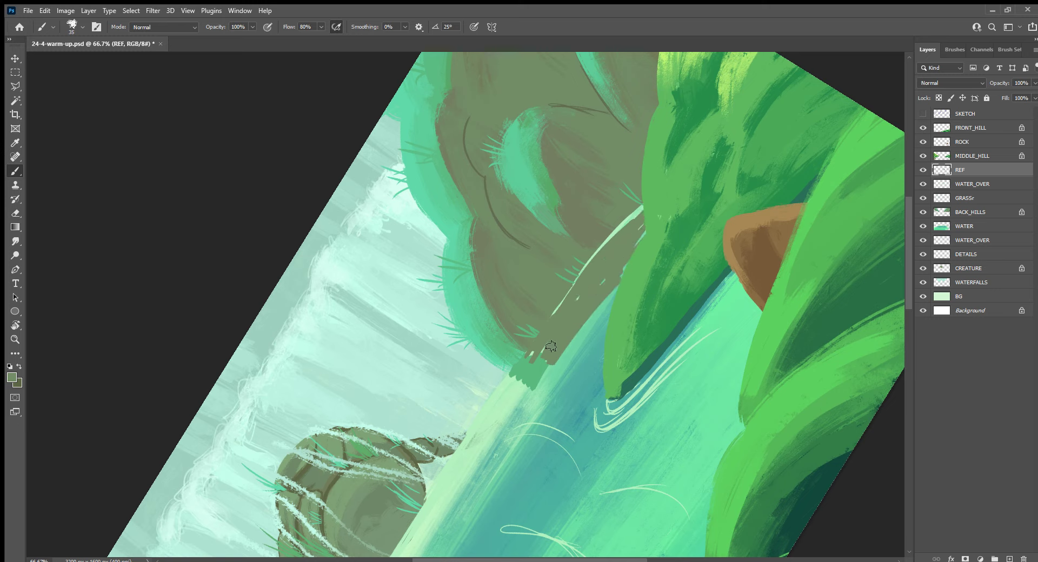
{"action": "left_click", "coordinate": [648, 365], "text": "alt"}
{"action": "mouse_move", "coordinate": [656, 358]}
{"action": "left_mouse_down"}
{"action": "mouse_move", "coordinate": [616, 406]}
{"action": "mouse_move", "coordinate": [734, 277]}
{"action": "mouse_move", "coordinate": [670, 356]}
{"action": "left_mouse_up"}
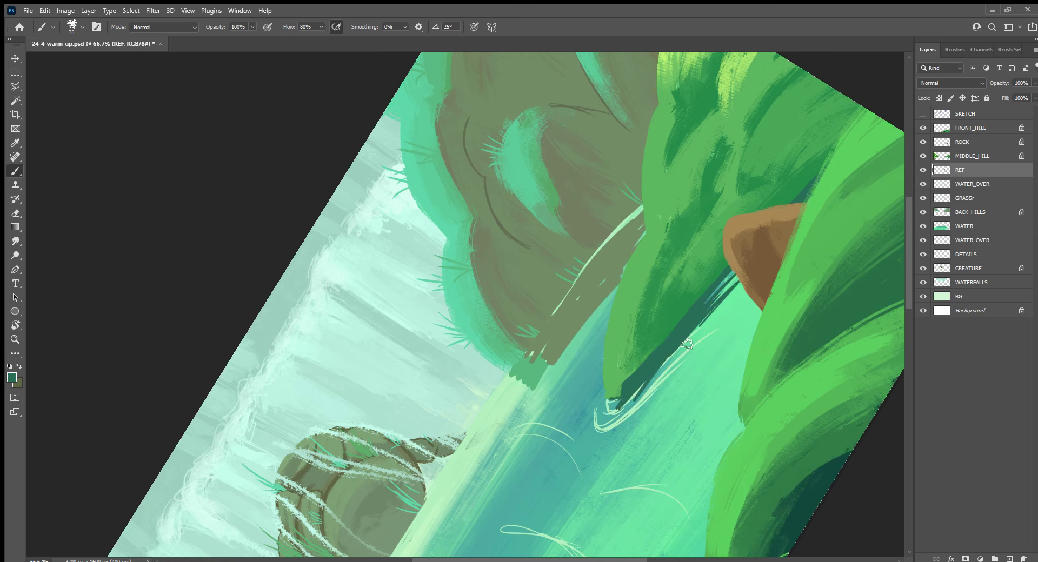
{"action": "left_click_drag", "start_coordinate": [740, 281], "coordinate": [619, 414]}
{"action": "left_click", "coordinate": [649, 362], "text": "alt"}
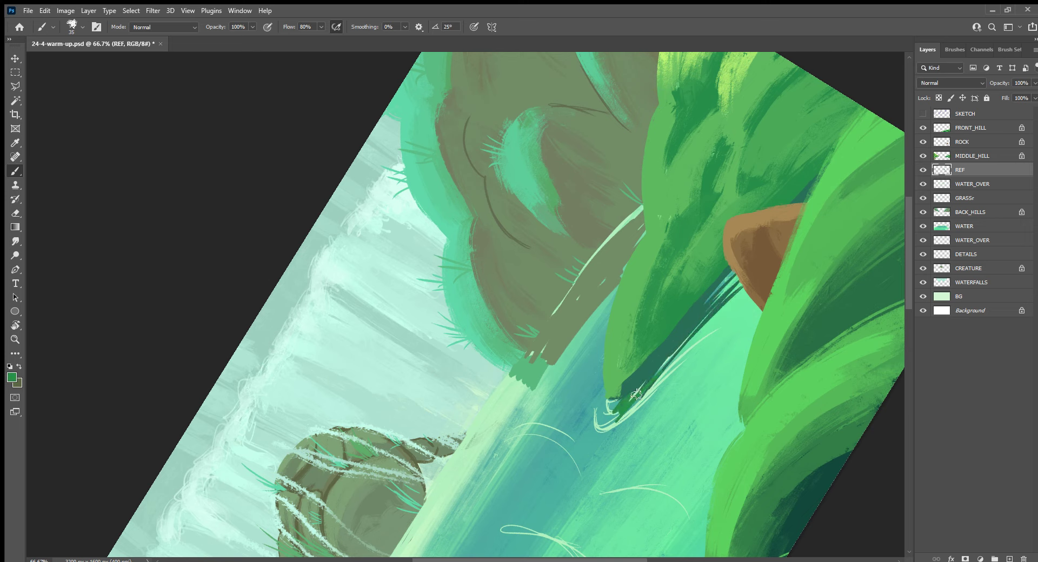
{"action": "mouse_move", "coordinate": [657, 373]}
{"action": "left_mouse_down"}
{"action": "mouse_move", "coordinate": [627, 405]}
{"action": "mouse_move", "coordinate": [741, 284]}
{"action": "mouse_move", "coordinate": [687, 351]}
{"action": "left_mouse_up"}
{"action": "left_click_drag", "start_coordinate": [719, 317], "coordinate": [631, 413]}
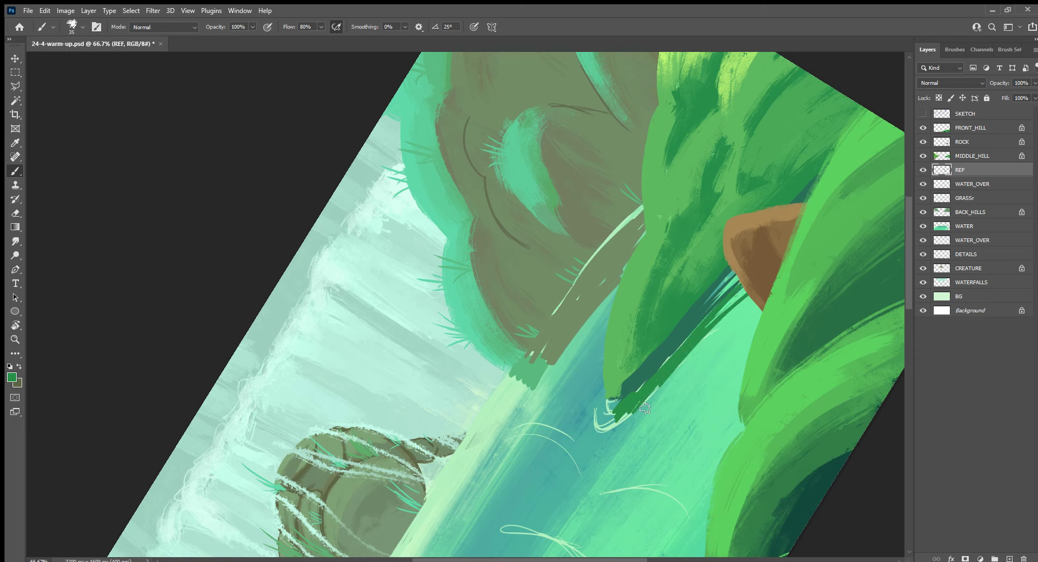
{"action": "mouse_move", "coordinate": [748, 300]}
{"action": "left_mouse_down"}
{"action": "mouse_move", "coordinate": [638, 416]}
{"action": "mouse_move", "coordinate": [745, 287]}
{"action": "left_mouse_up"}
{"action": "mouse_move", "coordinate": [672, 387]}
{"action": "left_mouse_down"}
{"action": "mouse_move", "coordinate": [734, 319]}
{"action": "mouse_move", "coordinate": [676, 384]}
{"action": "left_mouse_up"}
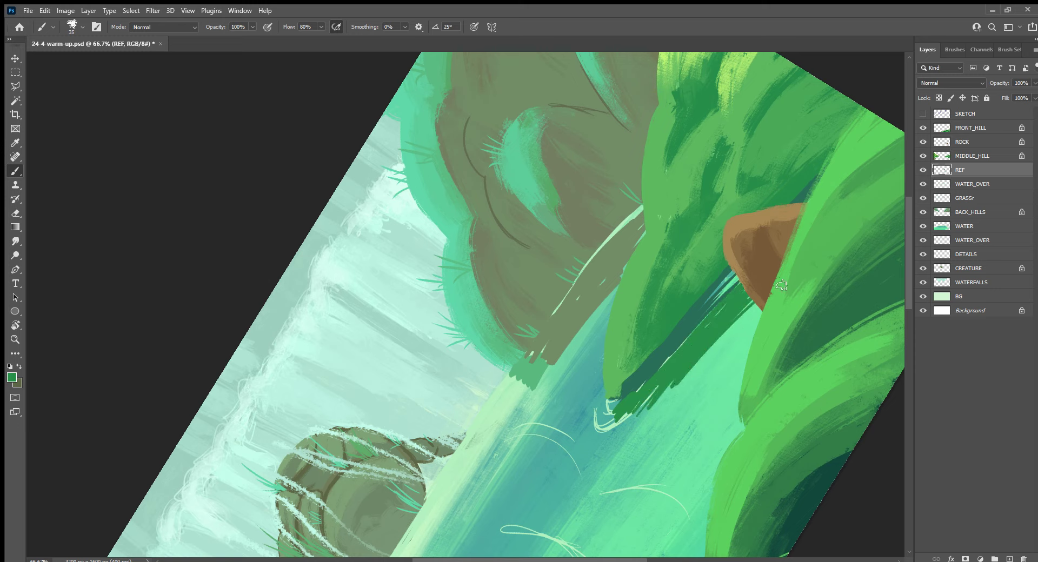
{"action": "left_click_drag", "start_coordinate": [751, 305], "coordinate": [668, 397]}
{"action": "mouse_move", "coordinate": [722, 348]}
{"action": "left_mouse_down"}
{"action": "mouse_move", "coordinate": [708, 317]}
{"action": "mouse_move", "coordinate": [739, 277]}
{"action": "left_mouse_up"}
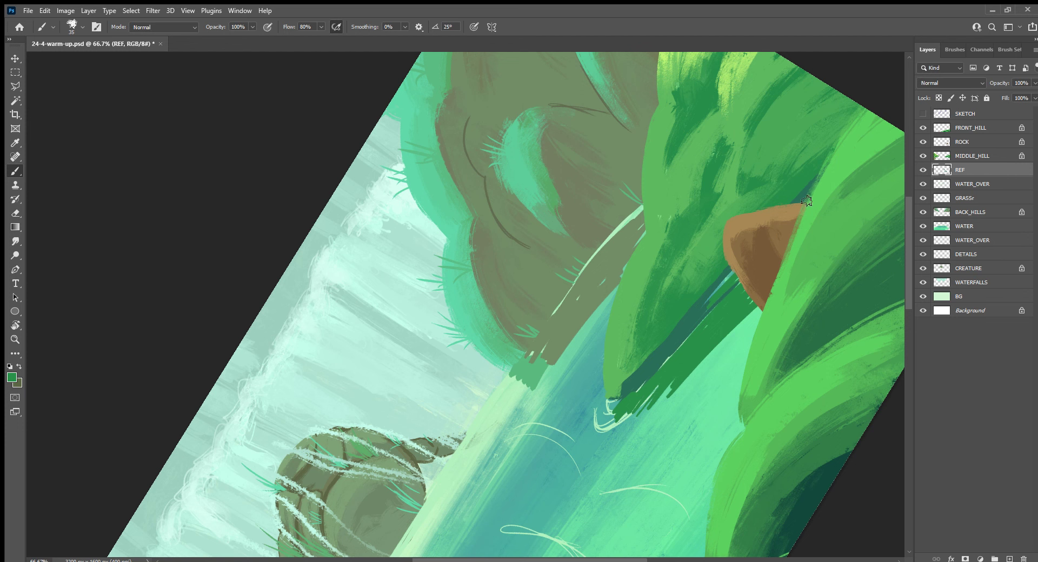
Add small teal strokes near the grass tip and grey-green hatching along the rock's right edge
{"action": "mouse_move", "coordinate": [454, 470]}
{"action": "left_mouse_down"}
{"action": "mouse_move", "coordinate": [528, 347]}
{"action": "mouse_move", "coordinate": [719, 116]}
{"action": "left_mouse_up"}
{"action": "left_click", "coordinate": [619, 319], "text": "alt"}
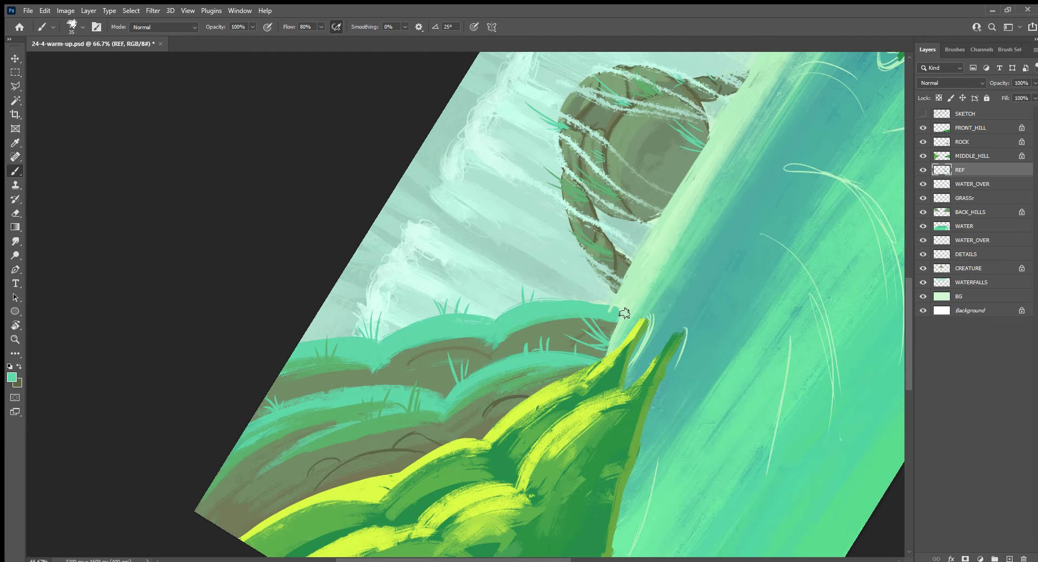
{"action": "left_click_drag", "start_coordinate": [630, 308], "coordinate": [606, 356]}
{"action": "left_click_drag", "start_coordinate": [627, 324], "coordinate": [605, 359]}
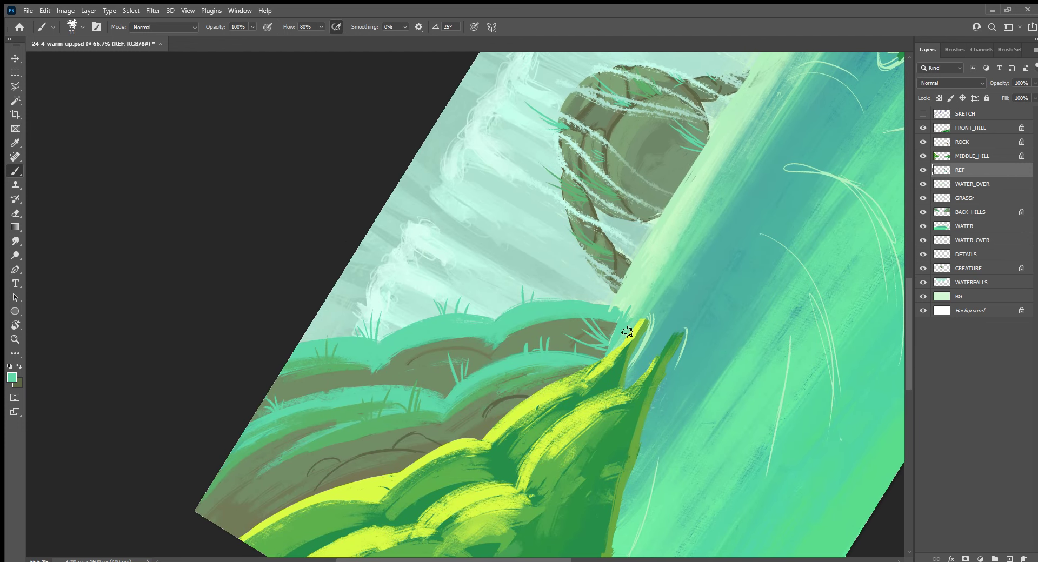
{"action": "left_click", "coordinate": [676, 167], "text": "alt"}
{"action": "left_click_drag", "start_coordinate": [662, 219], "coordinate": [732, 123]}
{"action": "left_click_drag", "start_coordinate": [721, 145], "coordinate": [629, 289]}
{"action": "mouse_move", "coordinate": [646, 254]}
{"action": "left_mouse_down"}
{"action": "mouse_move", "coordinate": [619, 297]}
{"action": "mouse_move", "coordinate": [646, 298]}
{"action": "left_mouse_up"}
{"action": "left_click_drag", "start_coordinate": [755, 76], "coordinate": [748, 88]}
Extend the green spikes along the water and add thin green zigzags at the edge
{"action": "left_click", "coordinate": [663, 369], "text": "alt"}
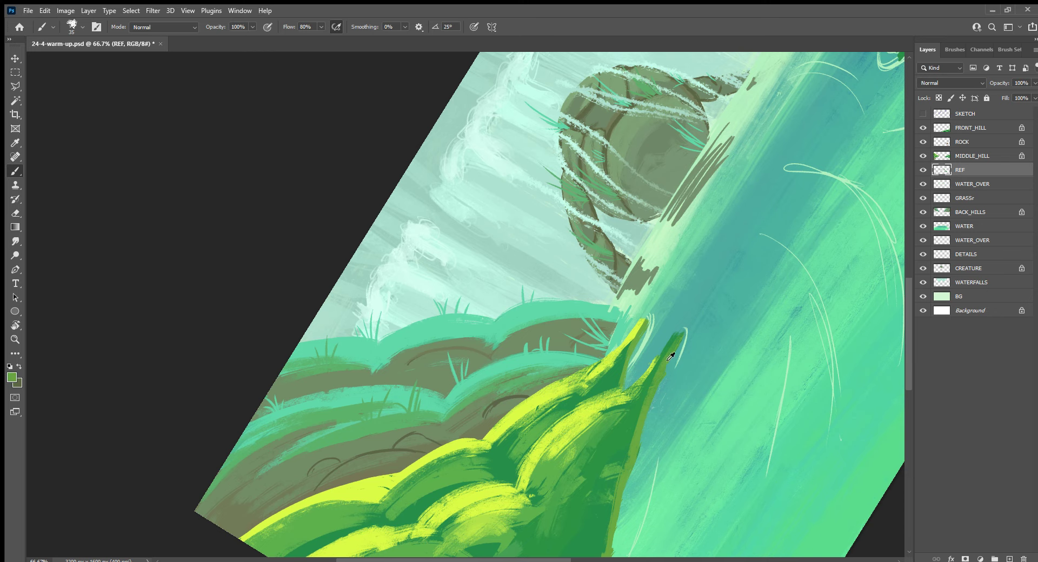
{"action": "mouse_move", "coordinate": [645, 420]}
{"action": "left_mouse_down"}
{"action": "mouse_move", "coordinate": [689, 342]}
{"action": "mouse_move", "coordinate": [652, 425]}
{"action": "left_mouse_up"}
{"action": "left_click_drag", "start_coordinate": [688, 355], "coordinate": [640, 443]}
{"action": "left_click_drag", "start_coordinate": [646, 330], "coordinate": [627, 381]}
{"action": "left_click_drag", "start_coordinate": [697, 472], "coordinate": [673, 253]}
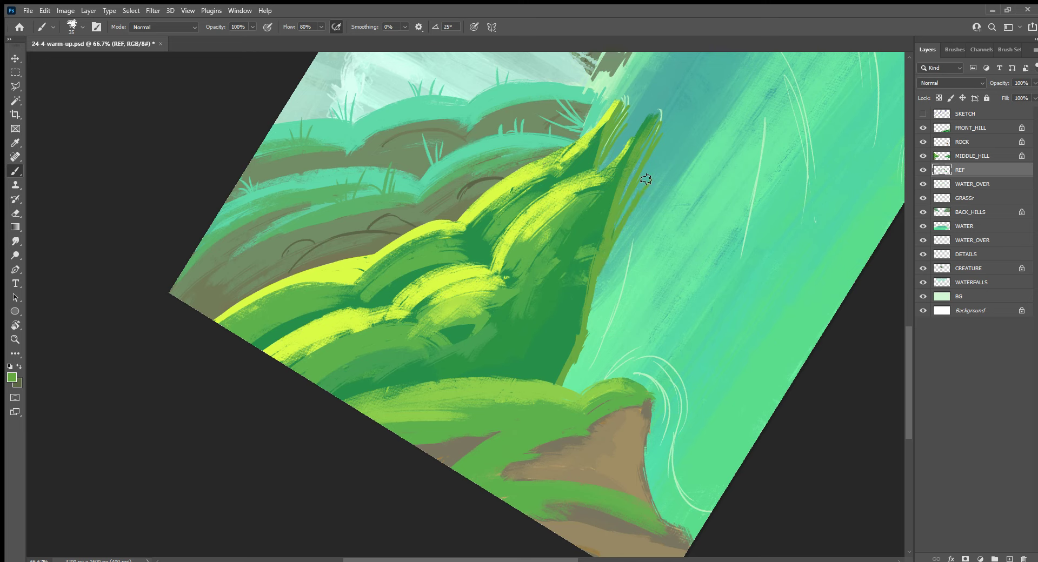
{"action": "left_click_drag", "start_coordinate": [609, 316], "coordinate": [582, 371]}
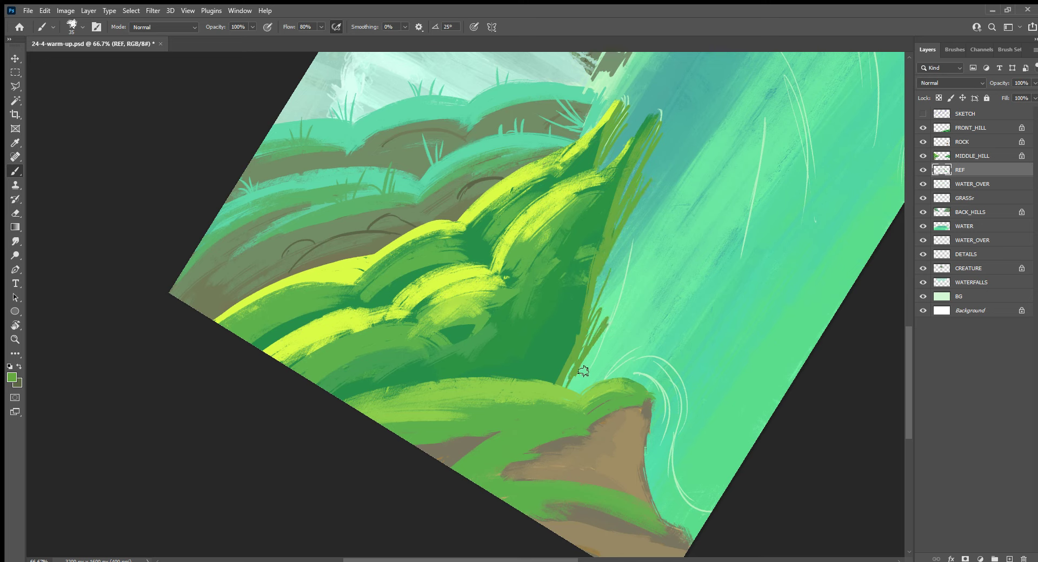
Paint brown and green streaks along the rock's water edge, then fade REF to about 40% opacity
{"action": "left_click", "coordinate": [644, 411], "text": "alt"}
{"action": "left_click_drag", "start_coordinate": [662, 400], "coordinate": [653, 441]}
{"action": "mouse_move", "coordinate": [643, 474]}
{"action": "left_mouse_down"}
{"action": "mouse_move", "coordinate": [671, 486]}
{"action": "mouse_move", "coordinate": [679, 479]}
{"action": "mouse_move", "coordinate": [698, 538]}
{"action": "left_mouse_up"}
{"action": "left_click", "coordinate": [647, 392], "text": "alt"}
{"action": "mouse_move", "coordinate": [660, 403]}
{"action": "left_mouse_down"}
{"action": "mouse_move", "coordinate": [654, 426]}
{"action": "mouse_move", "coordinate": [670, 460]}
{"action": "left_mouse_up"}
{"action": "left_click_drag", "start_coordinate": [664, 420], "coordinate": [658, 441]}
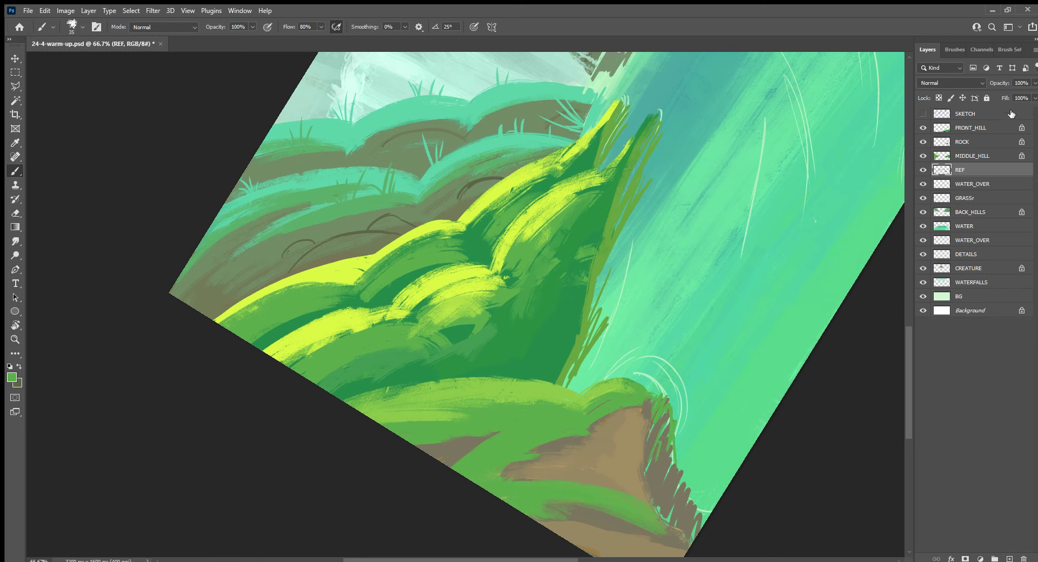
{"action": "left_click", "coordinate": [1034, 82]}
{"action": "left_click_drag", "start_coordinate": [1006, 93], "coordinate": [997, 100]}
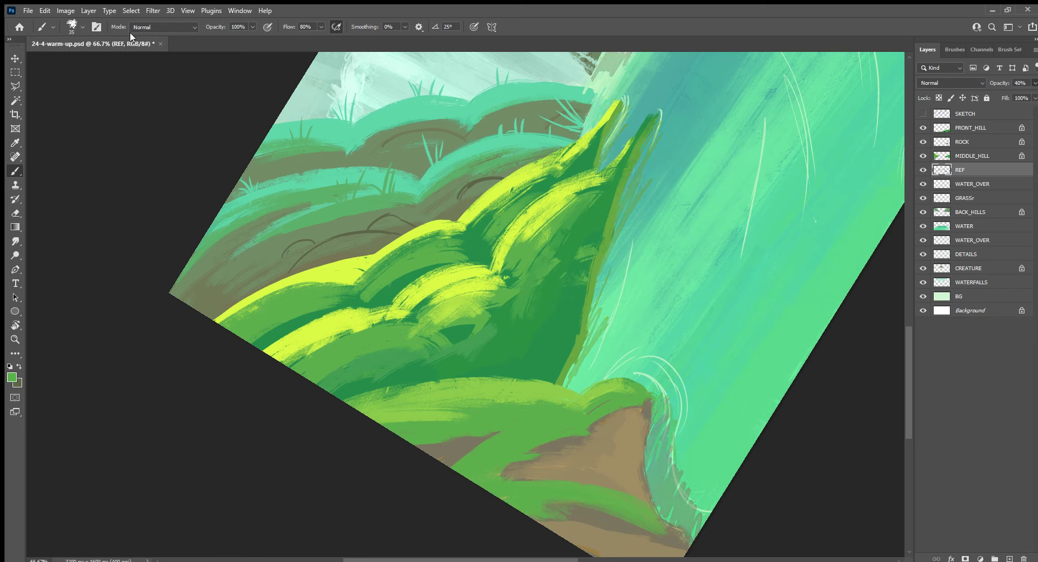
Redo the REF layer fade at 35% opacity with the canvas view straightened
{"action": "key", "text": "ctrl+z"}
{"action": "key", "text": "ctrl+z"}
{"action": "key", "text": "Escape"}
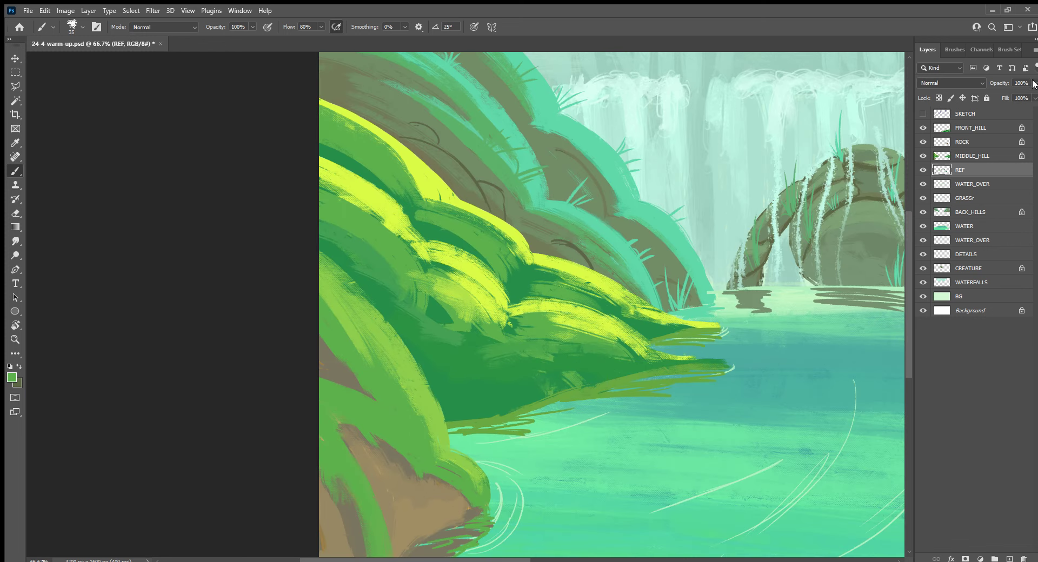
{"action": "left_click", "coordinate": [1034, 83]}
{"action": "left_click_drag", "start_coordinate": [1007, 88], "coordinate": [994, 87]}
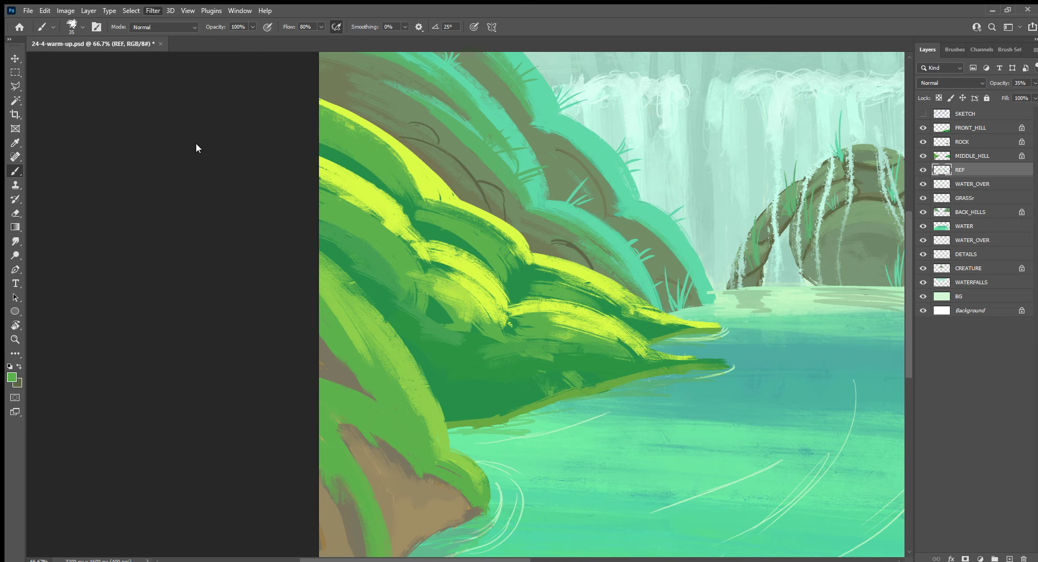
Pan to the creature and lagoon centre and select the MIDDLE_HILL layer
{"action": "key", "text": "h"}
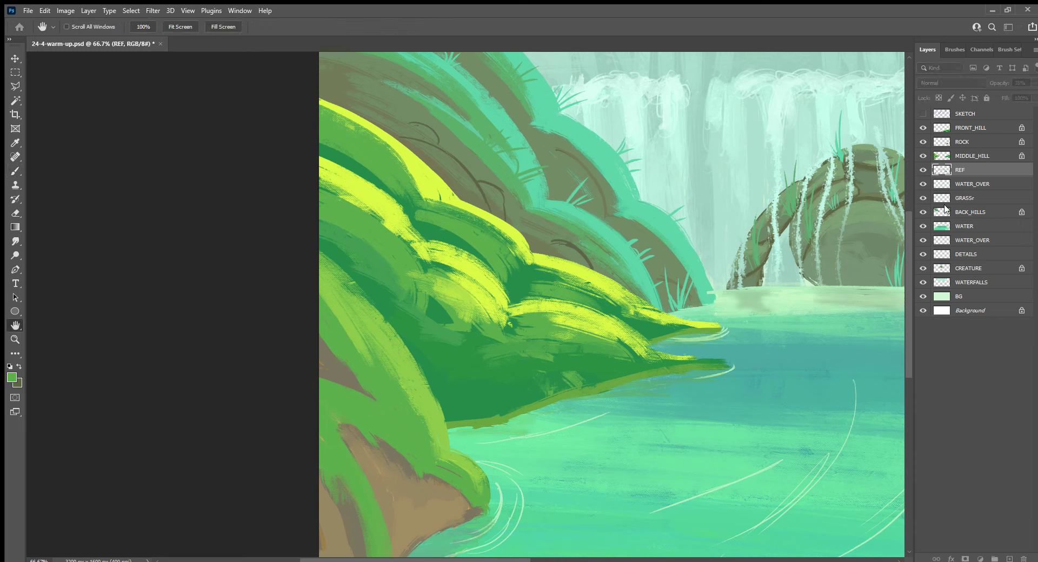
{"action": "key", "text": "b"}
{"action": "left_click_drag", "start_coordinate": [845, 343], "coordinate": [382, 397]}
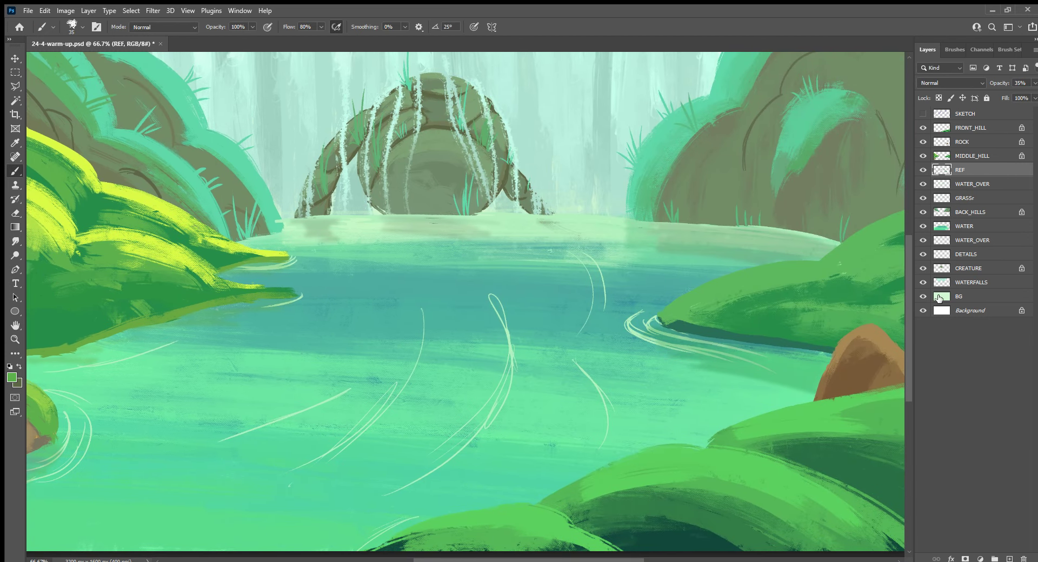
{"action": "left_click", "coordinate": [994, 158]}
Add a new layer above MIDDLE_HILL named GRASS
{"action": "left_click", "coordinate": [1008, 558]}
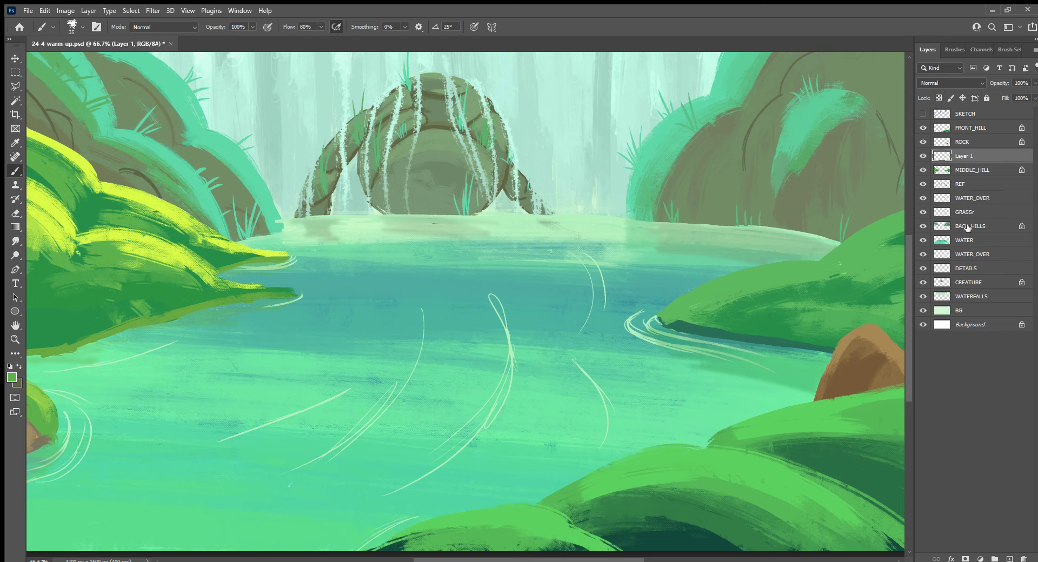
{"action": "double_click", "coordinate": [967, 155]}
{"action": "type", "text": "GRASS"}
{"action": "key", "text": "Return"}
Paint light yellow-green and medium green grass blades on the upper-right hill
{"action": "left_click_drag", "start_coordinate": [820, 322], "coordinate": [551, 400]}
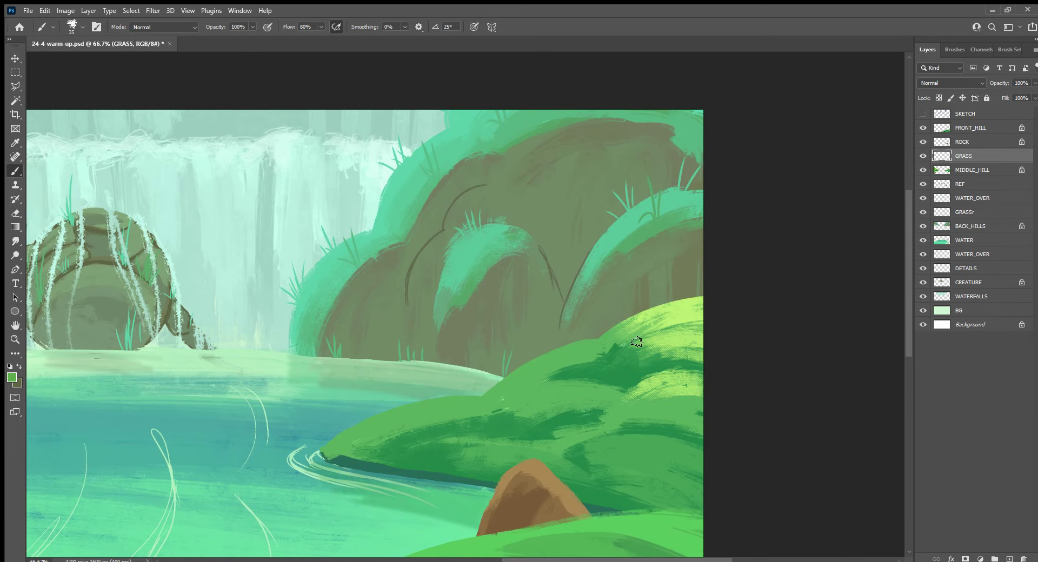
{"action": "left_click", "coordinate": [669, 303], "text": "alt"}
{"action": "mouse_move", "coordinate": [673, 302]}
{"action": "left_mouse_down"}
{"action": "mouse_move", "coordinate": [666, 287]}
{"action": "mouse_move", "coordinate": [682, 284]}
{"action": "mouse_move", "coordinate": [690, 251]}
{"action": "left_mouse_up"}
{"action": "left_click_drag", "start_coordinate": [636, 323], "coordinate": [622, 308]}
{"action": "mouse_move", "coordinate": [633, 322]}
{"action": "left_mouse_down"}
{"action": "mouse_move", "coordinate": [626, 288]}
{"action": "mouse_move", "coordinate": [637, 277]}
{"action": "left_mouse_up"}
{"action": "left_click", "coordinate": [610, 342], "text": "alt"}
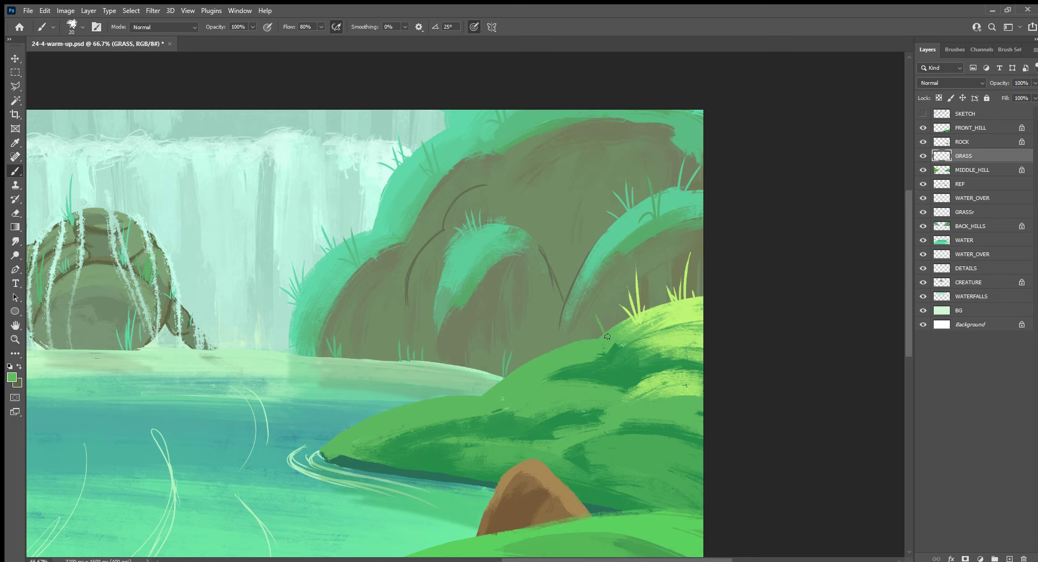
{"action": "mouse_move", "coordinate": [604, 332]}
{"action": "left_mouse_down"}
{"action": "mouse_move", "coordinate": [595, 291]}
{"action": "mouse_move", "coordinate": [609, 274]}
{"action": "left_mouse_up"}
Add dark green and light yellow-green grass blades across the hill
{"action": "left_click", "coordinate": [612, 368], "text": "alt"}
{"action": "mouse_move", "coordinate": [608, 353]}
{"action": "left_mouse_down"}
{"action": "mouse_move", "coordinate": [596, 318]}
{"action": "mouse_move", "coordinate": [611, 323]}
{"action": "left_mouse_up"}
{"action": "left_click_drag", "start_coordinate": [630, 359], "coordinate": [640, 322]}
{"action": "left_click", "coordinate": [672, 384], "text": "alt"}
{"action": "mouse_move", "coordinate": [665, 376]}
{"action": "left_mouse_down"}
{"action": "mouse_move", "coordinate": [664, 347]}
{"action": "mouse_move", "coordinate": [677, 343]}
{"action": "mouse_move", "coordinate": [651, 364]}
{"action": "mouse_move", "coordinate": [682, 337]}
{"action": "mouse_move", "coordinate": [693, 348]}
{"action": "left_mouse_up"}
{"action": "left_click", "coordinate": [678, 405], "text": "alt"}
{"action": "left_click_drag", "start_coordinate": [683, 394], "coordinate": [697, 352]}
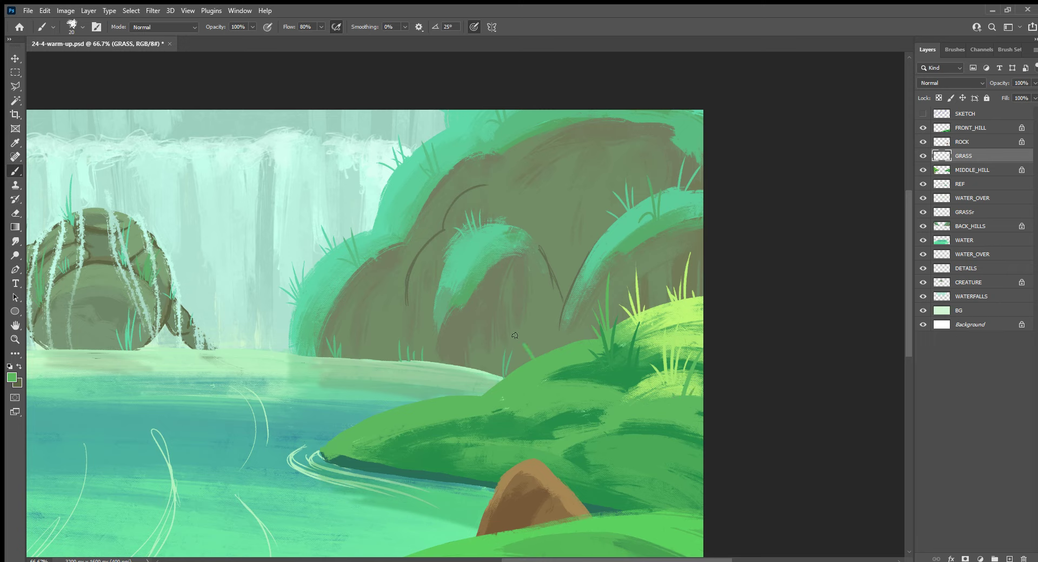
Paint grass blades along the hill edge and a dark blade lower on the hill
{"action": "left_click_drag", "start_coordinate": [539, 360], "coordinate": [534, 343]}
{"action": "left_click_drag", "start_coordinate": [493, 386], "coordinate": [480, 365]}
{"action": "left_click", "coordinate": [406, 447], "text": "alt"}
{"action": "mouse_move", "coordinate": [397, 434]}
{"action": "left_mouse_down"}
{"action": "mouse_move", "coordinate": [389, 408]}
{"action": "mouse_move", "coordinate": [433, 368]}
{"action": "left_mouse_up"}
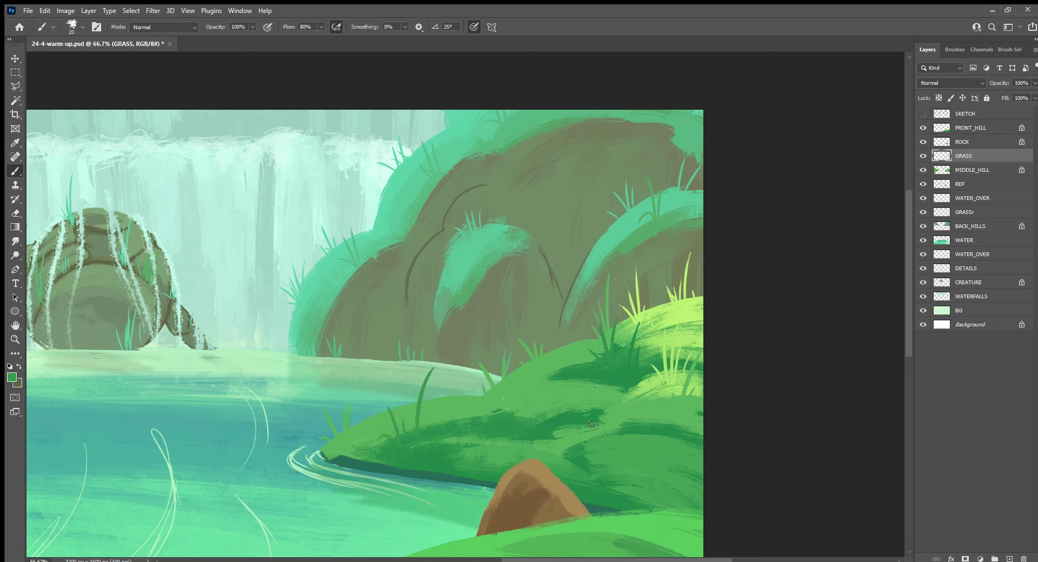
On a view tilted about 20 degrees, paint dark grass blades down to the water's edge
{"action": "key", "text": "r"}
{"action": "left_click_drag", "start_coordinate": [590, 470], "coordinate": [591, 390]}
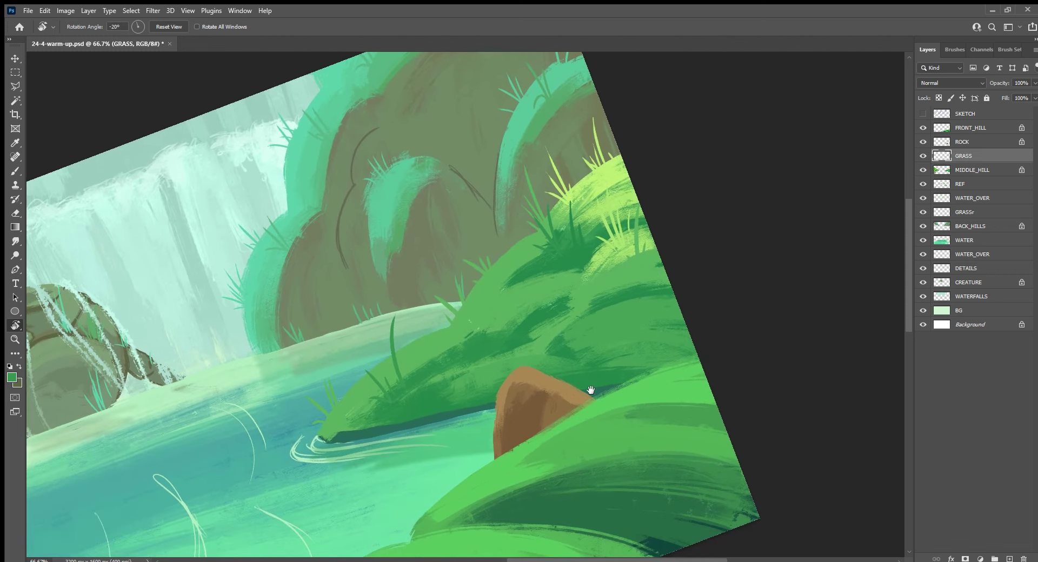
{"action": "scroll", "coordinate": [590, 390], "scroll_direction": "right", "scroll_amount": 1}
{"action": "key", "text": "b"}
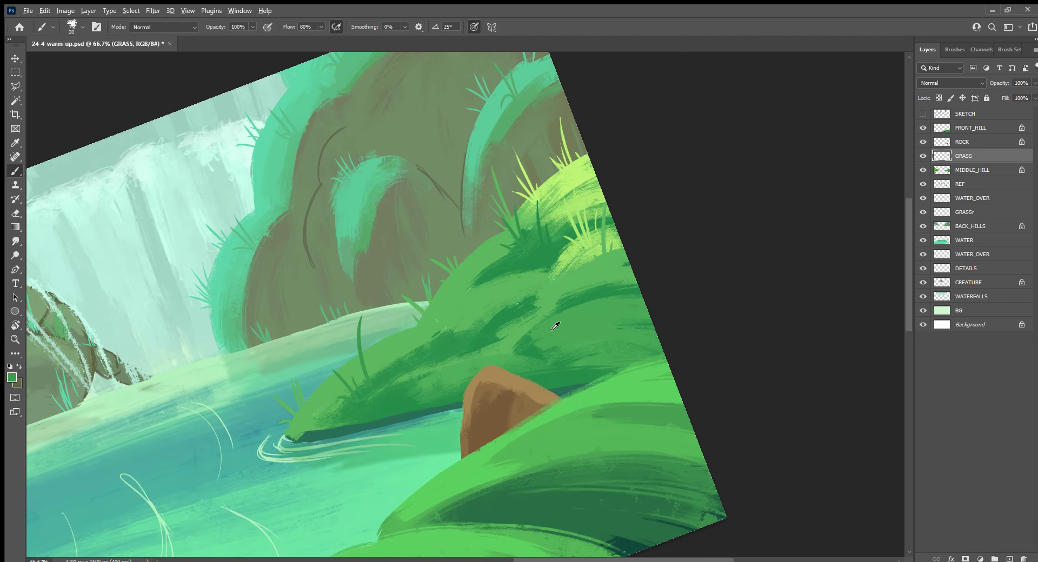
{"action": "left_click", "coordinate": [552, 329], "text": "alt"}
{"action": "left_click_drag", "start_coordinate": [548, 311], "coordinate": [535, 239]}
{"action": "left_click", "coordinate": [585, 280], "text": "alt"}
{"action": "left_click", "coordinate": [493, 323], "text": "alt"}
{"action": "mouse_move", "coordinate": [471, 295]}
{"action": "left_mouse_down"}
{"action": "mouse_move", "coordinate": [484, 316]}
{"action": "mouse_move", "coordinate": [491, 283]}
{"action": "left_mouse_up"}
{"action": "left_click", "coordinate": [441, 410], "text": "alt"}
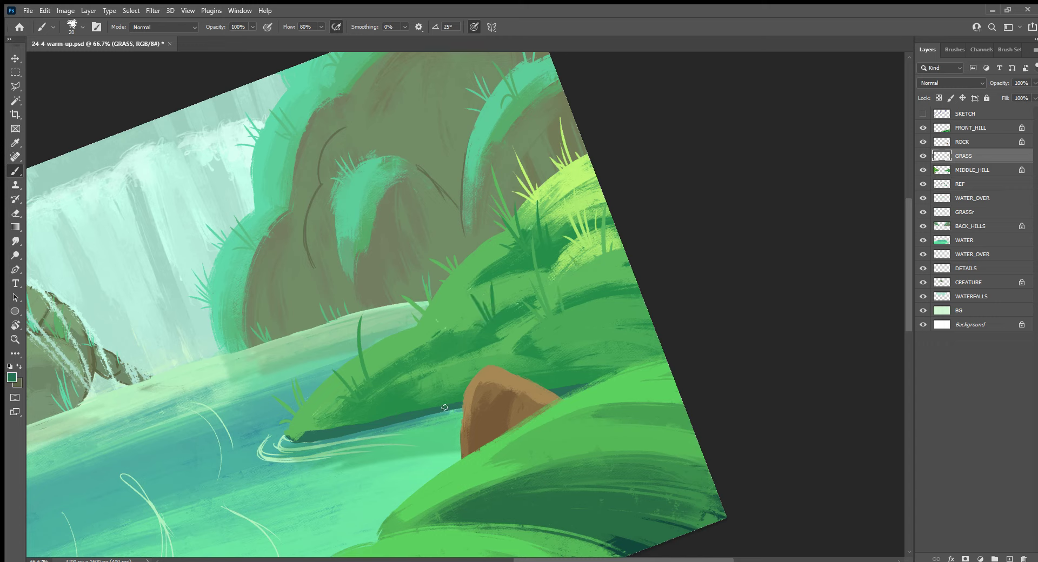
{"action": "left_click_drag", "start_coordinate": [441, 408], "coordinate": [437, 380]}
{"action": "left_click_drag", "start_coordinate": [346, 424], "coordinate": [325, 399]}
Paint two more dark-green blades, then rotate the view about -40° toward the waterfall
{"action": "left_click", "coordinate": [641, 324], "text": "alt"}
{"action": "left_click", "coordinate": [581, 375], "text": "alt"}
{"action": "mouse_move", "coordinate": [583, 365]}
{"action": "left_mouse_down"}
{"action": "mouse_move", "coordinate": [576, 306]}
{"action": "mouse_move", "coordinate": [591, 346]}
{"action": "left_mouse_up"}
{"action": "left_click_drag", "start_coordinate": [122, 394], "coordinate": [760, 340]}
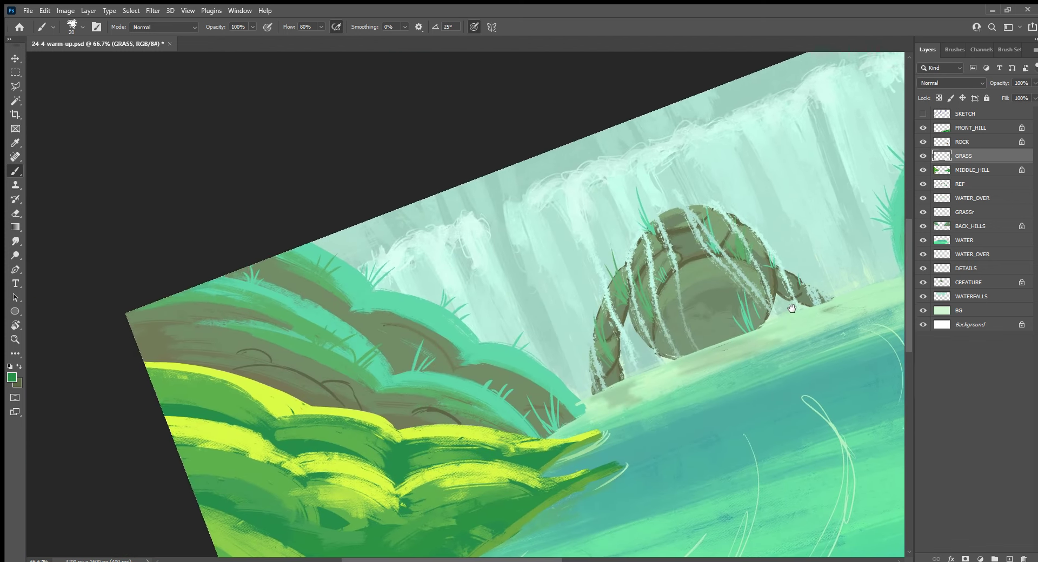
{"action": "key", "text": "r"}
{"action": "left_click_drag", "start_coordinate": [521, 464], "coordinate": [632, 352]}
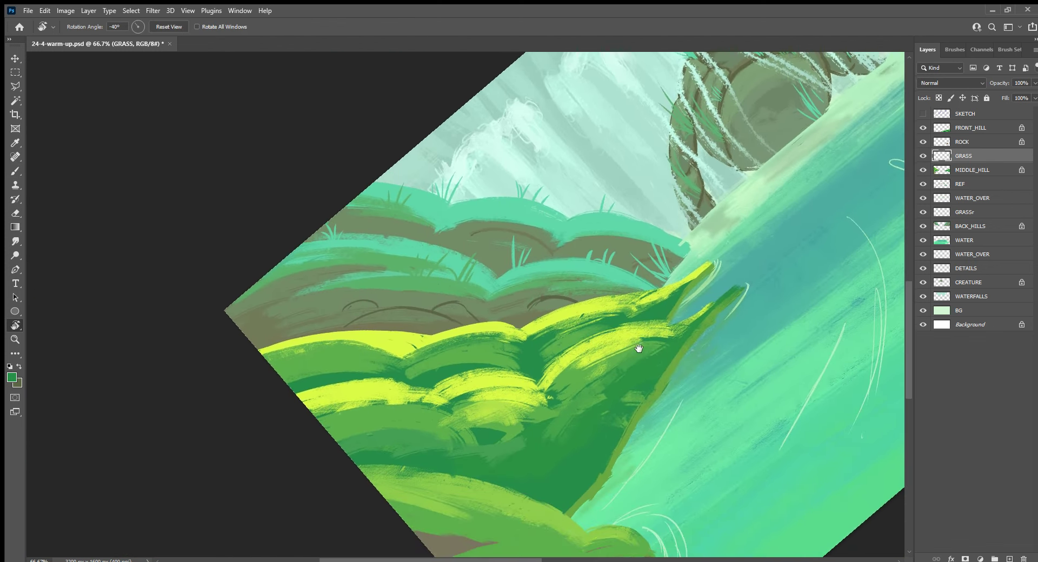
Paint four thin yellow grass blades along the top of the yellow-green hill
{"action": "key", "text": "b"}
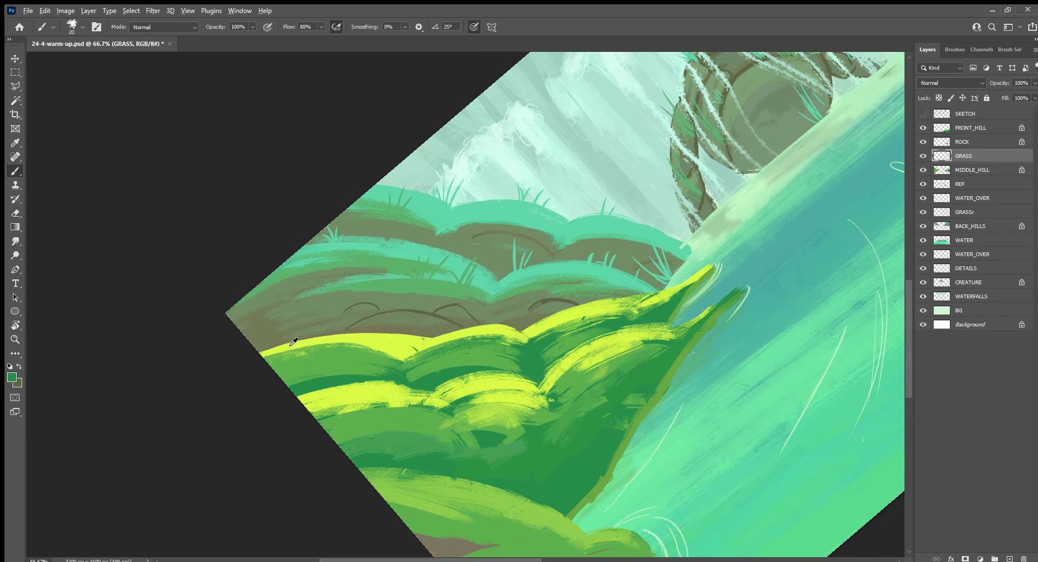
{"action": "left_click", "coordinate": [294, 342], "text": "alt"}
{"action": "left_click_drag", "start_coordinate": [263, 351], "coordinate": [249, 326]}
{"action": "left_click_drag", "start_coordinate": [398, 347], "coordinate": [396, 310]}
{"action": "left_click_drag", "start_coordinate": [424, 340], "coordinate": [422, 321]}
{"action": "mouse_move", "coordinate": [592, 306]}
{"action": "left_mouse_down"}
{"action": "mouse_move", "coordinate": [575, 276]}
{"action": "mouse_move", "coordinate": [598, 287]}
{"action": "left_mouse_up"}
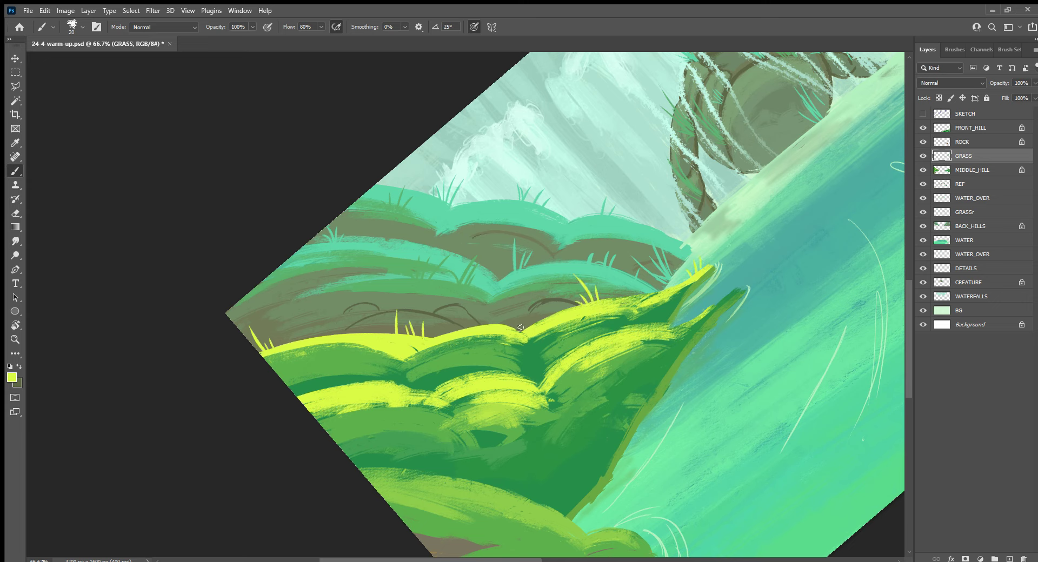
Add dark-green and lighter-green grass blades across the middle of the hill
{"action": "left_click", "coordinate": [437, 381], "text": "alt"}
{"action": "mouse_move", "coordinate": [431, 374]}
{"action": "left_mouse_down"}
{"action": "mouse_move", "coordinate": [418, 335]}
{"action": "mouse_move", "coordinate": [429, 338]}
{"action": "mouse_move", "coordinate": [408, 358]}
{"action": "mouse_move", "coordinate": [355, 306]}
{"action": "left_mouse_up"}
{"action": "left_click", "coordinate": [363, 362], "text": "alt"}
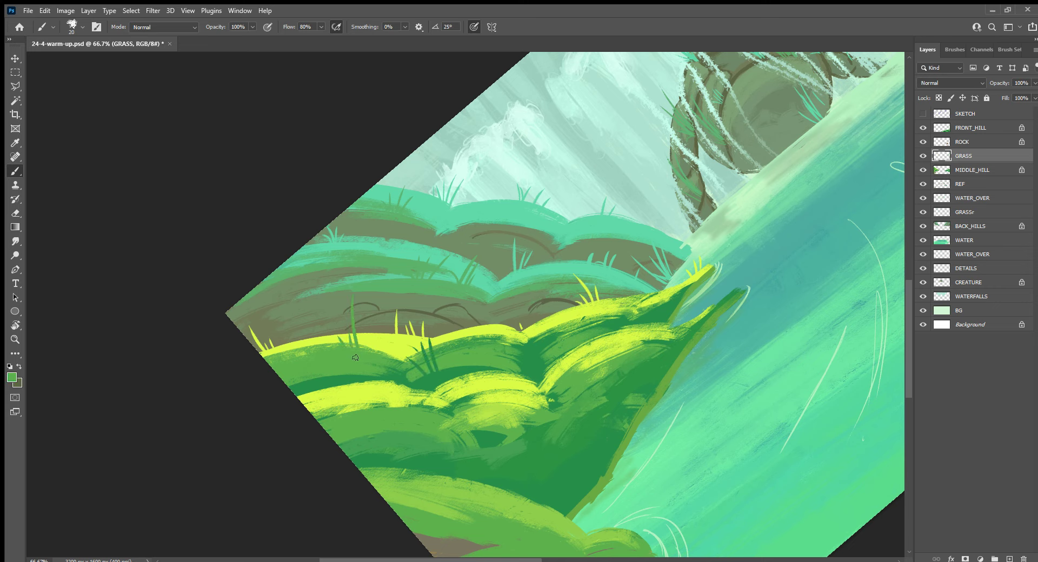
{"action": "left_click_drag", "start_coordinate": [579, 324], "coordinate": [578, 296]}
{"action": "left_click_drag", "start_coordinate": [553, 343], "coordinate": [540, 321]}
Paint dark-green grass blades along the hill's right edge
{"action": "left_click", "coordinate": [660, 313], "text": "alt"}
{"action": "mouse_move", "coordinate": [660, 307]}
{"action": "left_mouse_down"}
{"action": "mouse_move", "coordinate": [662, 271]}
{"action": "mouse_move", "coordinate": [706, 254]}
{"action": "left_mouse_up"}
{"action": "left_click", "coordinate": [672, 314], "text": "alt"}
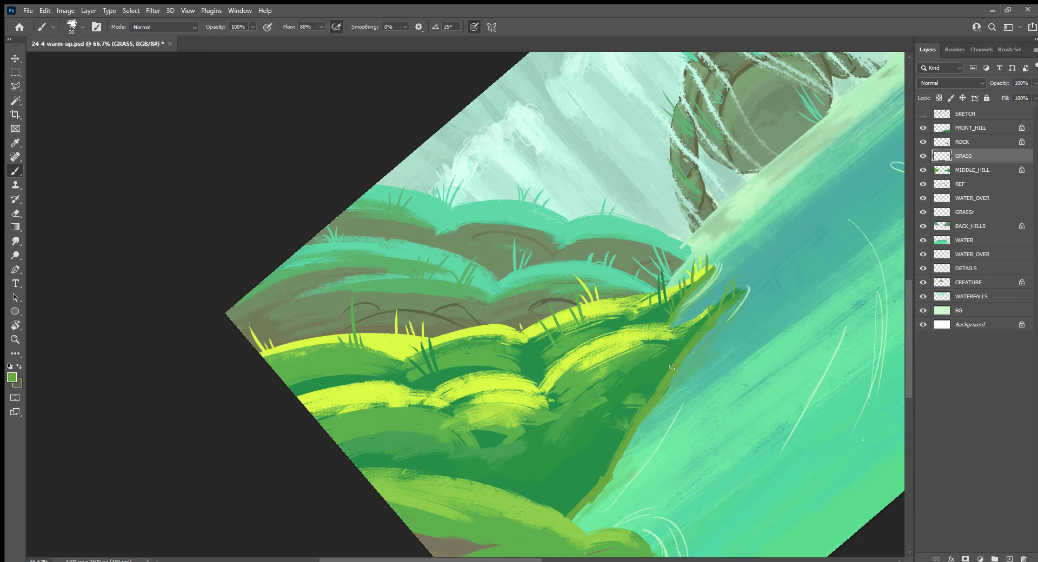
{"action": "left_click_drag", "start_coordinate": [674, 361], "coordinate": [670, 327]}
{"action": "left_click_drag", "start_coordinate": [661, 381], "coordinate": [654, 358]}
Scatter light-yellow, light-green and pale-green grass blades over the hill's centre
{"action": "left_click", "coordinate": [603, 467], "text": "alt"}
{"action": "left_click", "coordinate": [580, 405], "text": "alt"}
{"action": "left_click", "coordinate": [600, 354], "text": "alt"}
{"action": "mouse_move", "coordinate": [597, 339]}
{"action": "left_mouse_down"}
{"action": "mouse_move", "coordinate": [594, 316]}
{"action": "mouse_move", "coordinate": [606, 313]}
{"action": "mouse_move", "coordinate": [576, 332]}
{"action": "left_mouse_up"}
{"action": "left_click", "coordinate": [518, 381], "text": "alt"}
{"action": "left_click_drag", "start_coordinate": [512, 378], "coordinate": [508, 339]}
{"action": "left_click_drag", "start_coordinate": [514, 384], "coordinate": [470, 336]}
{"action": "left_click", "coordinate": [478, 384], "text": "alt"}
{"action": "left_click_drag", "start_coordinate": [459, 381], "coordinate": [447, 359]}
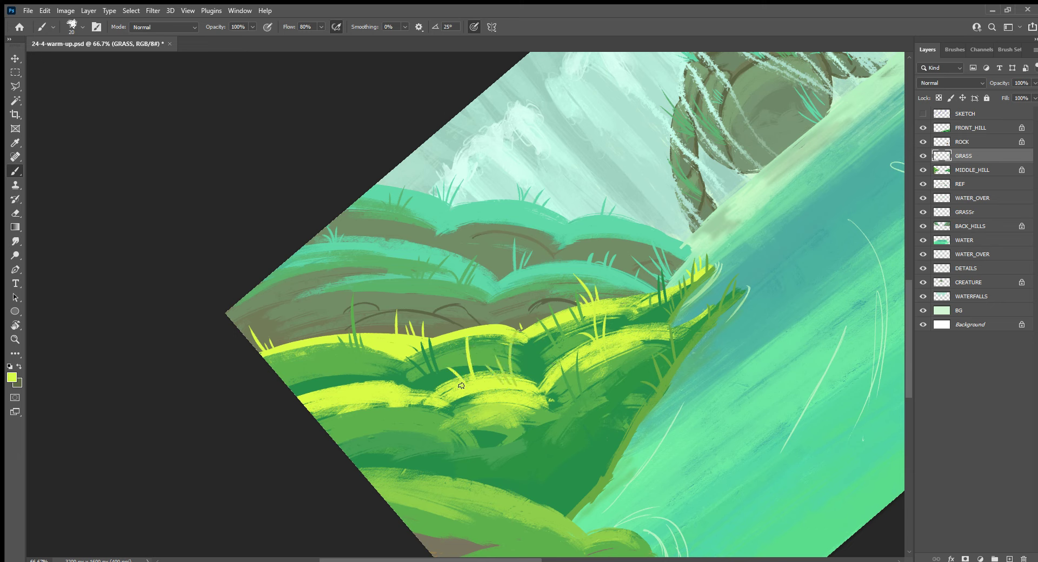
Paint dark-green grass blades on the left and lower parts of the hill
{"action": "left_click", "coordinate": [332, 381], "text": "alt"}
{"action": "left_click_drag", "start_coordinate": [324, 377], "coordinate": [315, 339]}
{"action": "left_click_drag", "start_coordinate": [323, 380], "coordinate": [294, 358]}
{"action": "mouse_move", "coordinate": [417, 454]}
{"action": "left_mouse_down"}
{"action": "mouse_move", "coordinate": [413, 408]}
{"action": "mouse_move", "coordinate": [424, 413]}
{"action": "left_mouse_up"}
{"action": "left_click_drag", "start_coordinate": [409, 457], "coordinate": [402, 439]}
Add yellow-green and darker-green grass blades lower on the hill
{"action": "left_click", "coordinate": [366, 393], "text": "alt"}
{"action": "mouse_move", "coordinate": [366, 393]}
{"action": "left_mouse_down"}
{"action": "mouse_move", "coordinate": [363, 365]}
{"action": "mouse_move", "coordinate": [345, 376]}
{"action": "mouse_move", "coordinate": [316, 372]}
{"action": "left_mouse_up"}
{"action": "left_click", "coordinate": [361, 422], "text": "alt"}
{"action": "left_click_drag", "start_coordinate": [354, 410], "coordinate": [354, 382]}
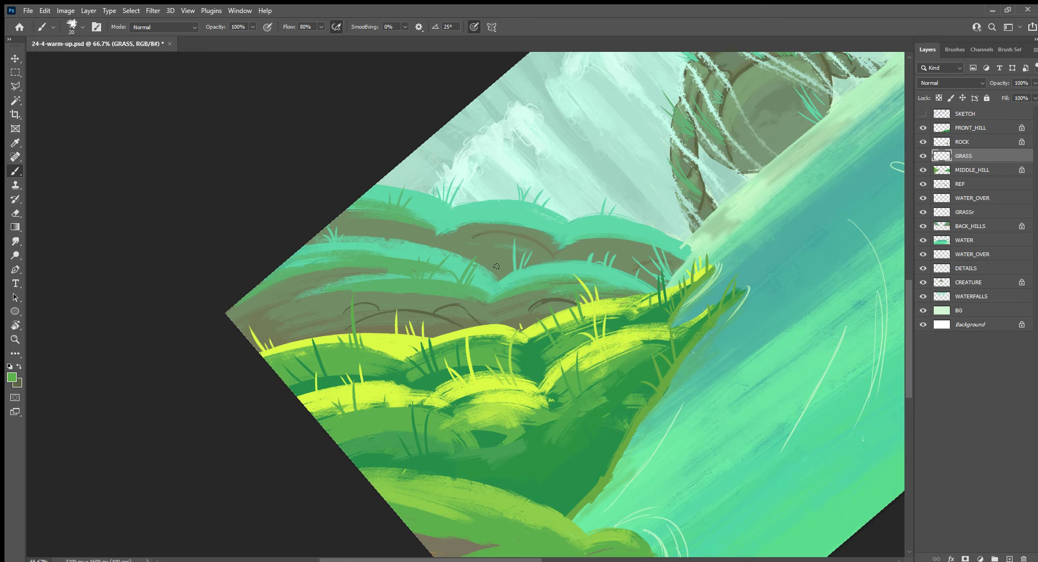
{"action": "left_click", "coordinate": [489, 438], "text": "alt"}
{"action": "mouse_move", "coordinate": [489, 431]}
{"action": "left_mouse_down"}
{"action": "mouse_move", "coordinate": [490, 389]}
{"action": "mouse_move", "coordinate": [476, 414]}
{"action": "left_mouse_up"}
Extend the dark stroke on the brown ground and sample its tan and greyish-olive tones
{"action": "scroll", "coordinate": [559, 345], "scroll_direction": "down", "scroll_amount": 3}
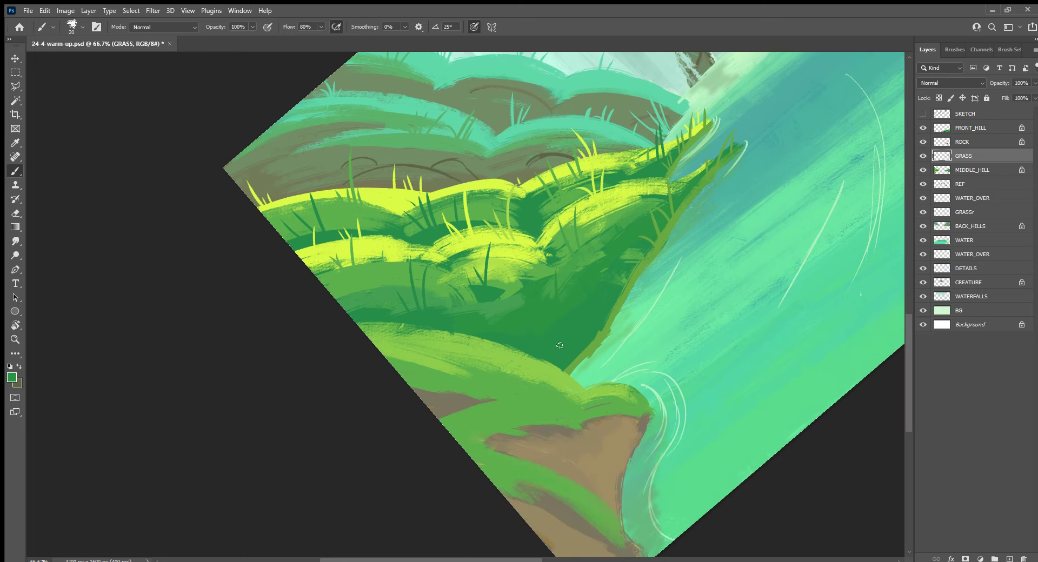
{"action": "left_click", "coordinate": [586, 435], "text": "alt"}
{"action": "left_click_drag", "start_coordinate": [596, 436], "coordinate": [608, 434]}
{"action": "scroll", "coordinate": [590, 494], "scroll_direction": "down", "scroll_amount": 2}
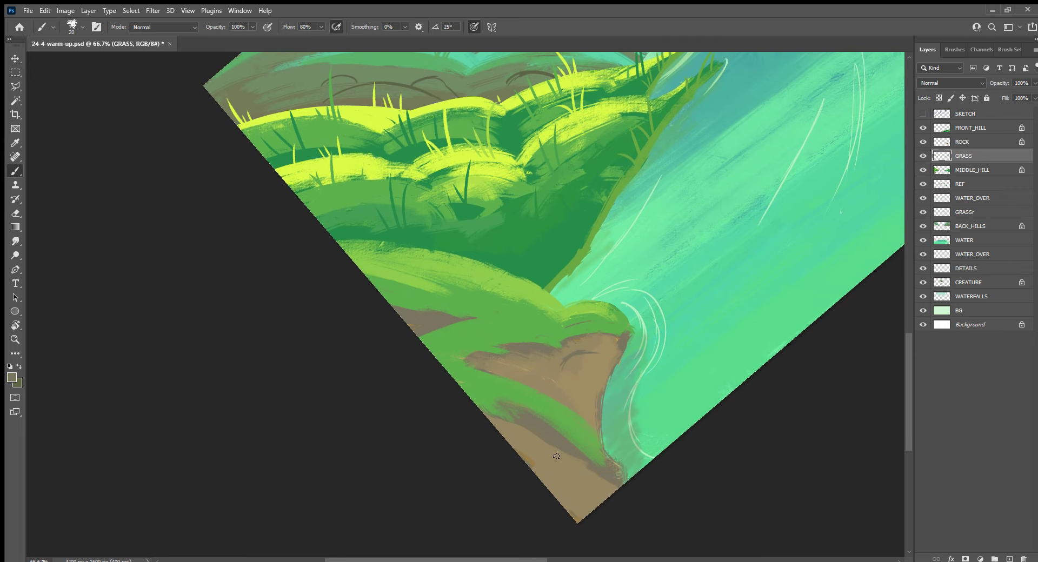
{"action": "left_click", "coordinate": [537, 468], "text": "alt"}
{"action": "left_click", "coordinate": [550, 445], "text": "alt"}
{"action": "left_click", "coordinate": [566, 505], "text": "alt"}
{"action": "left_click", "coordinate": [561, 448], "text": "alt"}
{"action": "key", "text": "r"}
{"action": "left_click_drag", "start_coordinate": [432, 427], "coordinate": [594, 396]}
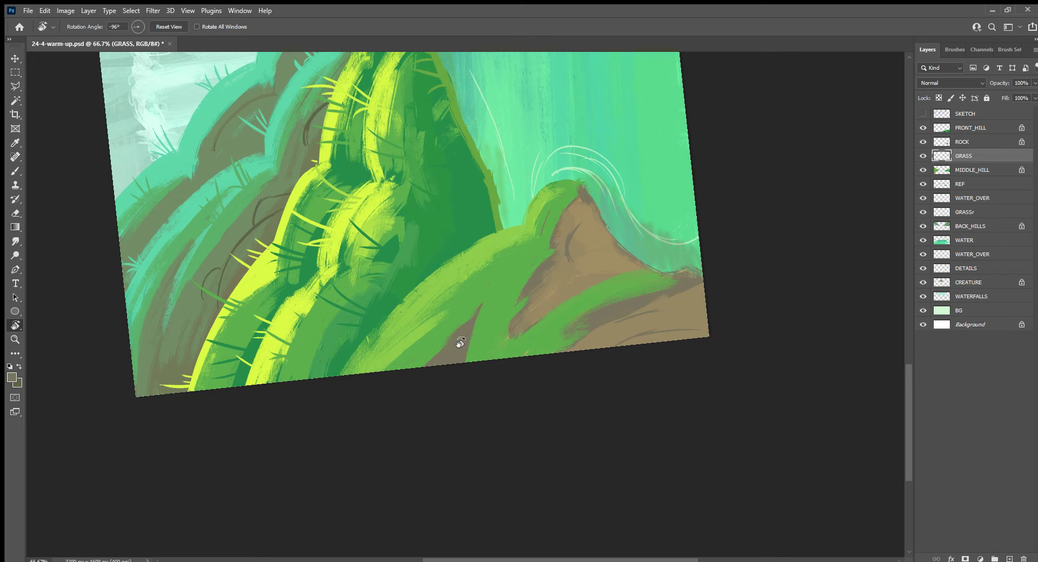
Paint a dark curved line on the brown rock and green grass blades at the hilltop
{"action": "key", "text": "b"}
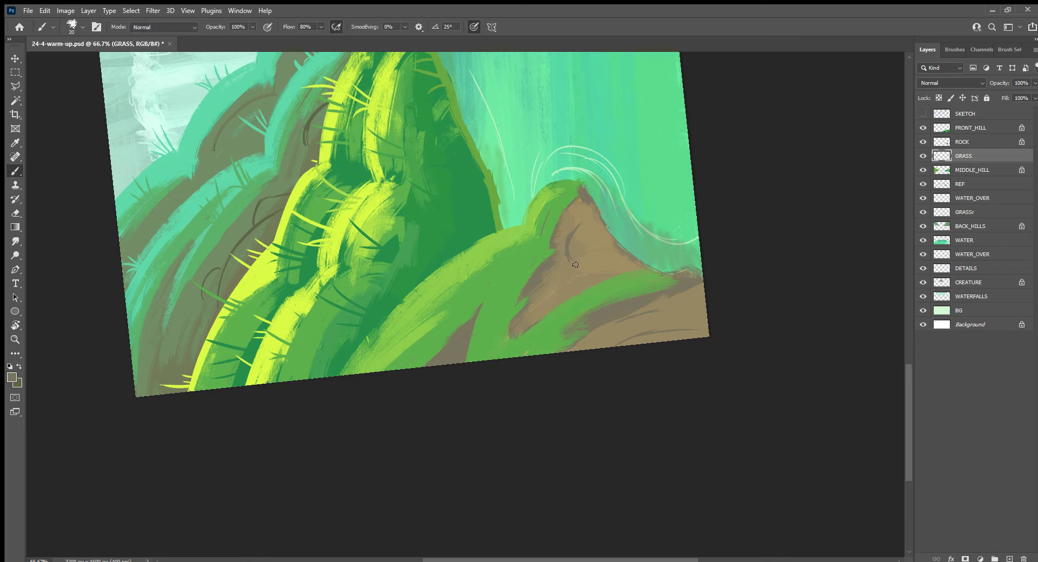
{"action": "left_click_drag", "start_coordinate": [574, 263], "coordinate": [560, 299]}
{"action": "left_click", "coordinate": [462, 261], "text": "alt"}
{"action": "mouse_move", "coordinate": [463, 252]}
{"action": "left_mouse_down"}
{"action": "mouse_move", "coordinate": [446, 218]}
{"action": "mouse_move", "coordinate": [465, 223]}
{"action": "mouse_move", "coordinate": [459, 211]}
{"action": "left_mouse_up"}
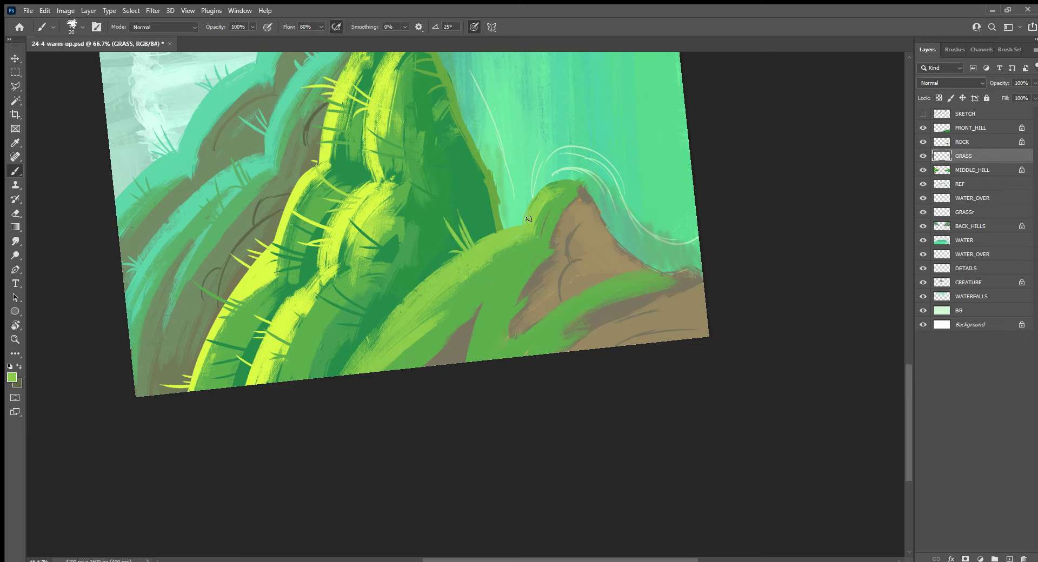
{"action": "mouse_move", "coordinate": [529, 215]}
{"action": "left_mouse_down"}
{"action": "mouse_move", "coordinate": [512, 190]}
{"action": "mouse_move", "coordinate": [542, 157]}
{"action": "left_mouse_up"}
Add dark-green and light-green grass blades down the front hill
{"action": "left_click", "coordinate": [534, 249], "text": "alt"}
{"action": "mouse_move", "coordinate": [527, 243]}
{"action": "left_mouse_down"}
{"action": "mouse_move", "coordinate": [502, 214]}
{"action": "mouse_move", "coordinate": [500, 231]}
{"action": "left_mouse_up"}
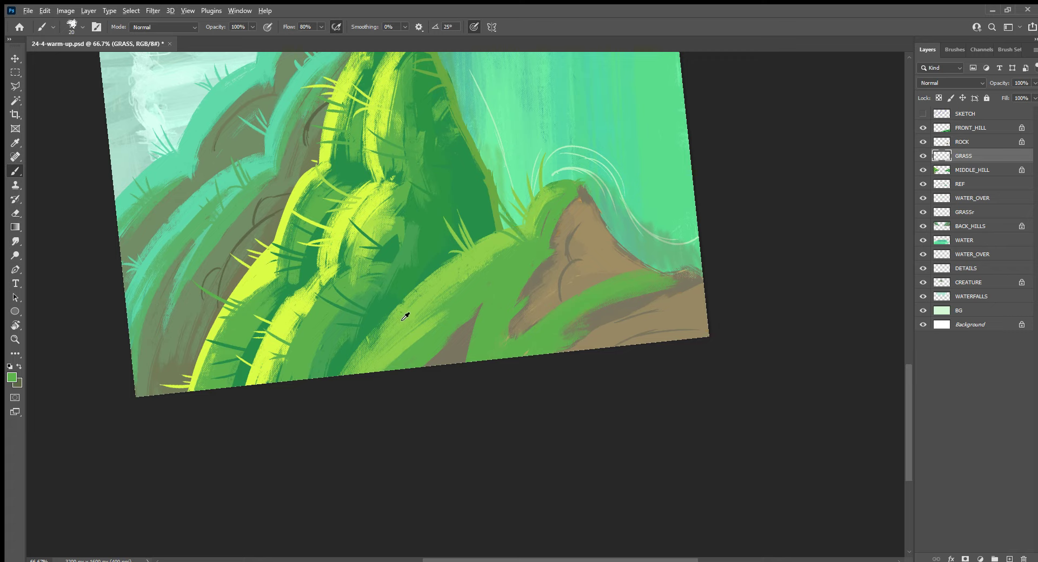
{"action": "left_click", "coordinate": [405, 316], "text": "alt"}
{"action": "mouse_move", "coordinate": [397, 308]}
{"action": "left_mouse_down"}
{"action": "mouse_move", "coordinate": [374, 310]}
{"action": "mouse_move", "coordinate": [374, 267]}
{"action": "mouse_move", "coordinate": [391, 273]}
{"action": "left_mouse_up"}
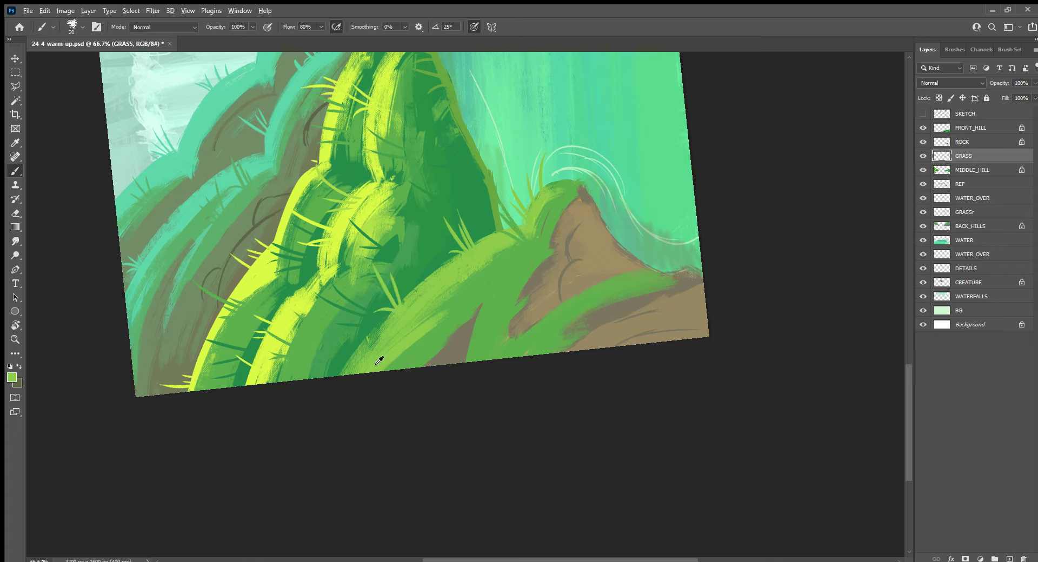
{"action": "left_click", "coordinate": [379, 360], "text": "alt"}
{"action": "mouse_move", "coordinate": [363, 346]}
{"action": "left_mouse_down"}
{"action": "mouse_move", "coordinate": [341, 326]}
{"action": "mouse_move", "coordinate": [346, 303]}
{"action": "mouse_move", "coordinate": [337, 349]}
{"action": "mouse_move", "coordinate": [337, 305]}
{"action": "left_mouse_up"}
{"action": "left_click_drag", "start_coordinate": [381, 339], "coordinate": [356, 290]}
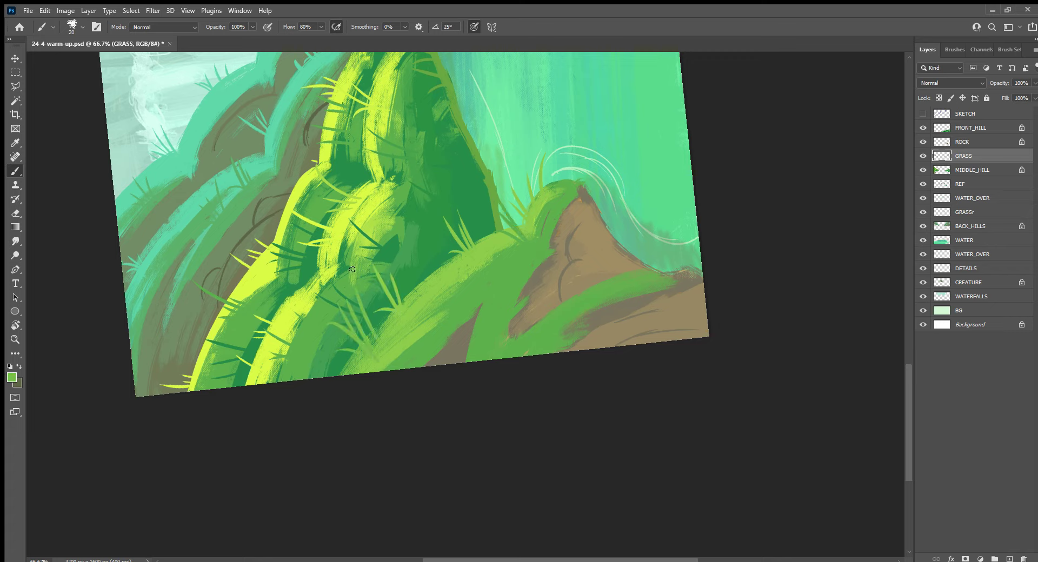
Paint darker grass blades, cover the brown patch with green, and add a blade on the rock
{"action": "left_click", "coordinate": [430, 341], "text": "alt"}
{"action": "mouse_move", "coordinate": [426, 334]}
{"action": "left_mouse_down"}
{"action": "mouse_move", "coordinate": [400, 263]}
{"action": "mouse_move", "coordinate": [419, 307]}
{"action": "left_mouse_up"}
{"action": "mouse_move", "coordinate": [395, 361]}
{"action": "left_mouse_down"}
{"action": "mouse_move", "coordinate": [362, 349]}
{"action": "mouse_move", "coordinate": [384, 331]}
{"action": "left_mouse_up"}
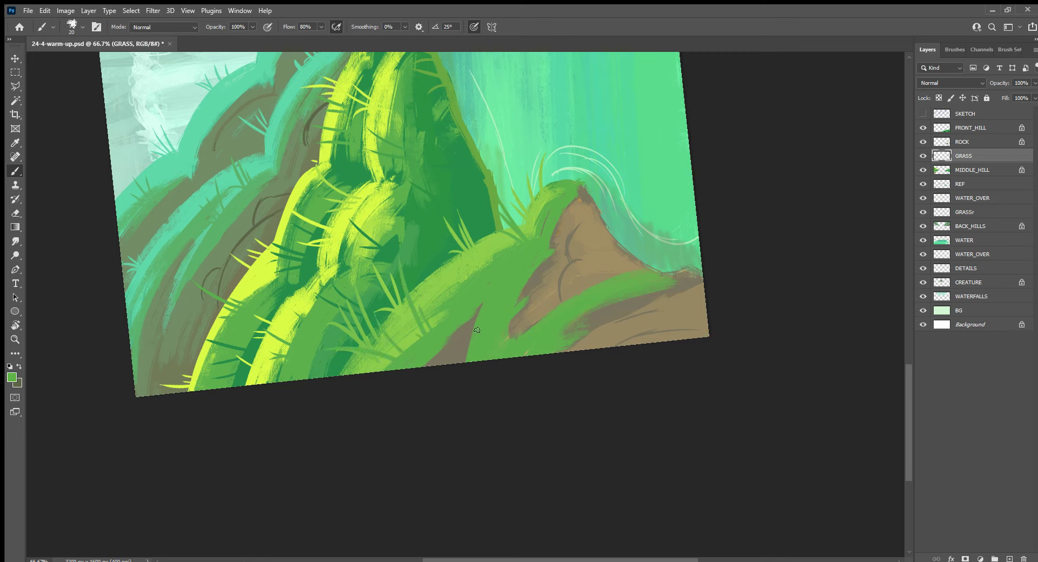
{"action": "mouse_move", "coordinate": [479, 352]}
{"action": "left_mouse_down"}
{"action": "mouse_move", "coordinate": [450, 340]}
{"action": "mouse_move", "coordinate": [437, 356]}
{"action": "left_mouse_up"}
{"action": "left_click_drag", "start_coordinate": [536, 303], "coordinate": [531, 280]}
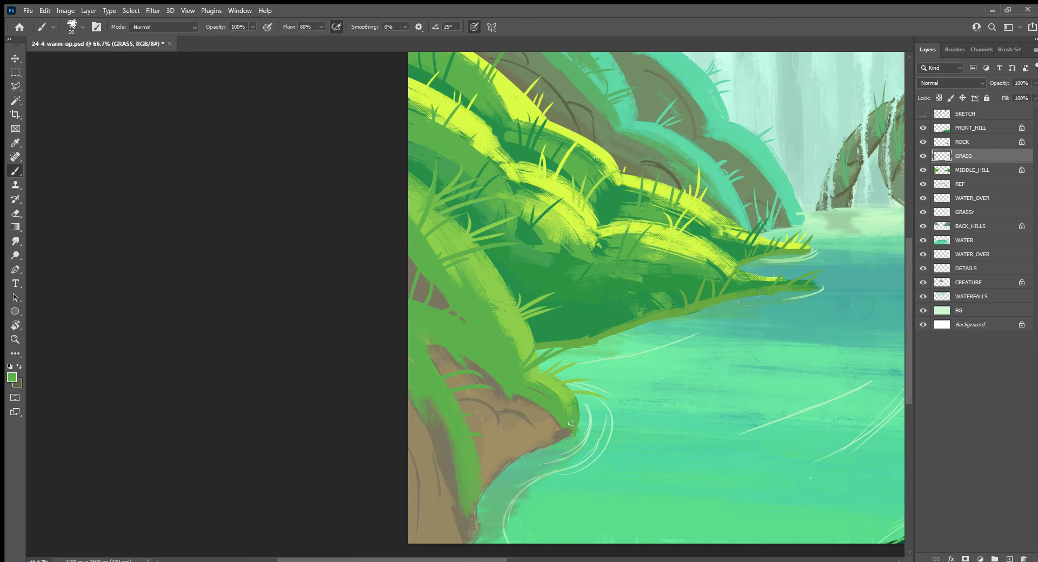
Trace a thin line along the rock's water edge, then select the ROCK layer
{"action": "left_click_drag", "start_coordinate": [529, 458], "coordinate": [538, 341]}
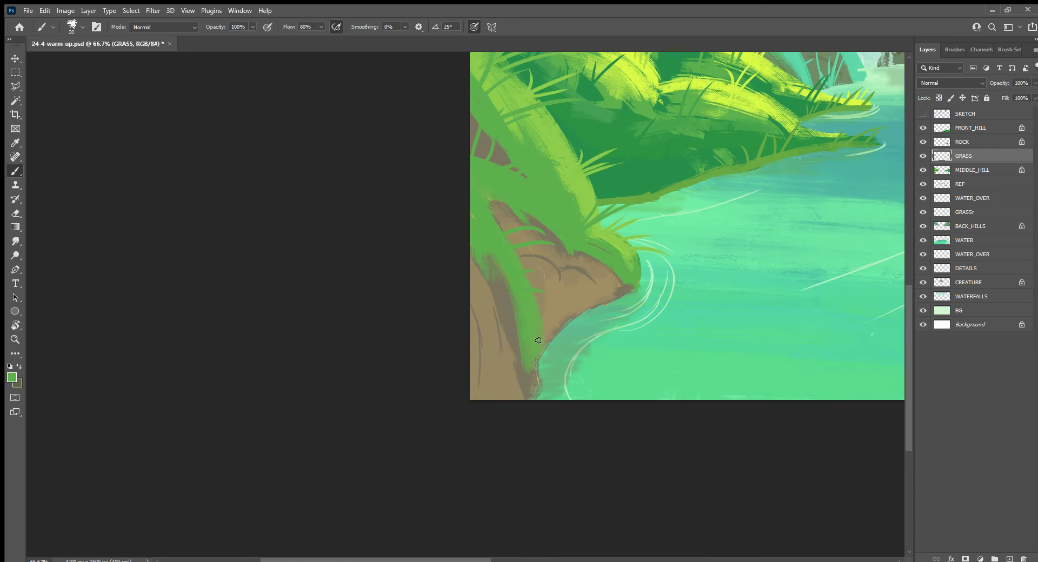
{"action": "left_click_drag", "start_coordinate": [533, 384], "coordinate": [519, 367]}
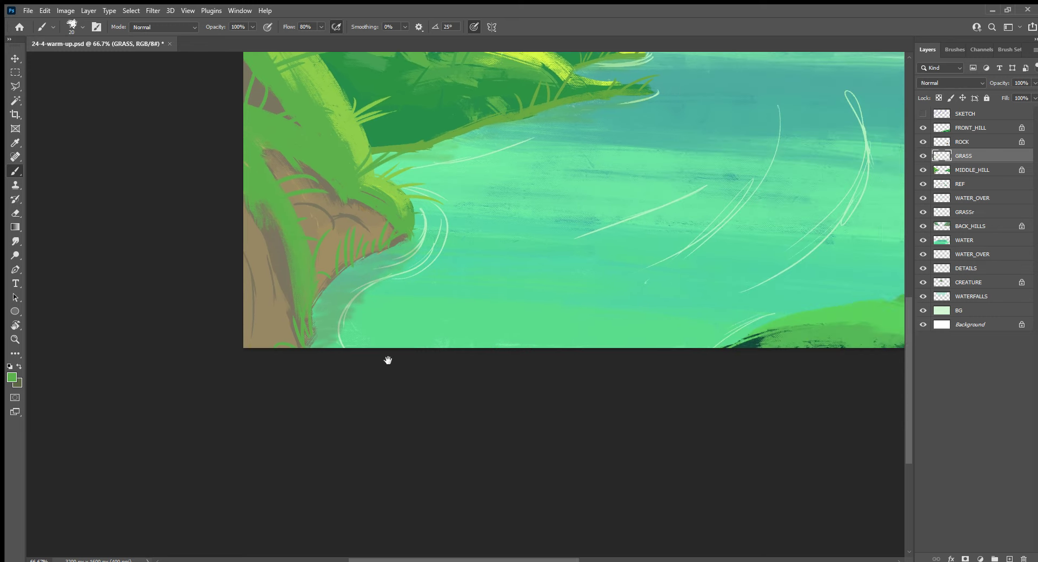
{"action": "left_click_drag", "start_coordinate": [692, 353], "coordinate": [194, 445]}
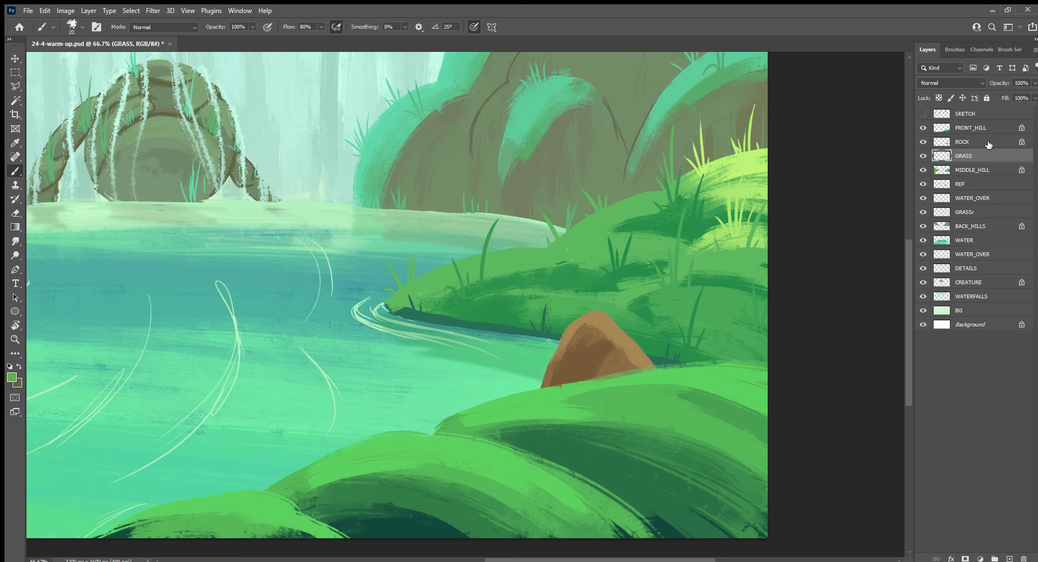
{"action": "left_click", "coordinate": [988, 142]}
Create a new layer above ROCK and rename it DEATILS
{"action": "left_click", "coordinate": [1009, 558]}
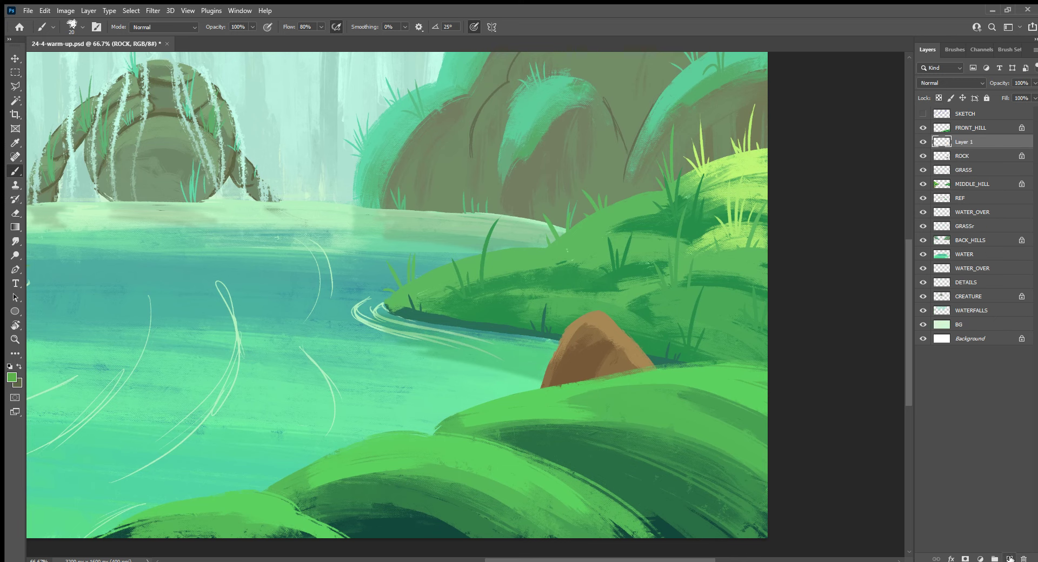
{"action": "double_click", "coordinate": [963, 143]}
{"action": "type", "text": "DEATILS"}
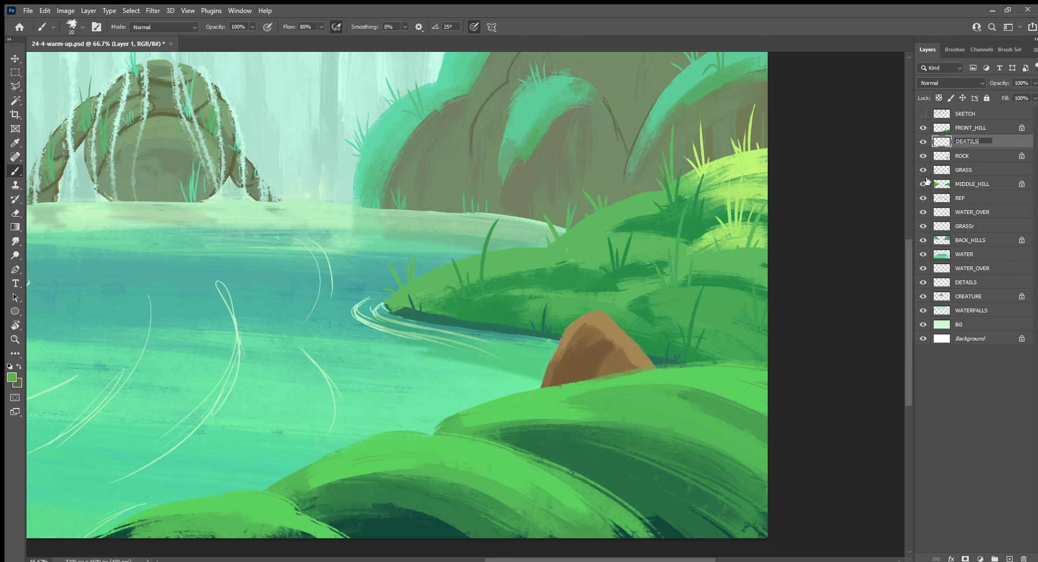
{"action": "key", "text": "Return"}
Sample the rock's brown as the painting colour and return to the Brush
{"action": "left_click", "coordinate": [584, 353], "text": "alt"}
{"action": "key", "text": "i"}
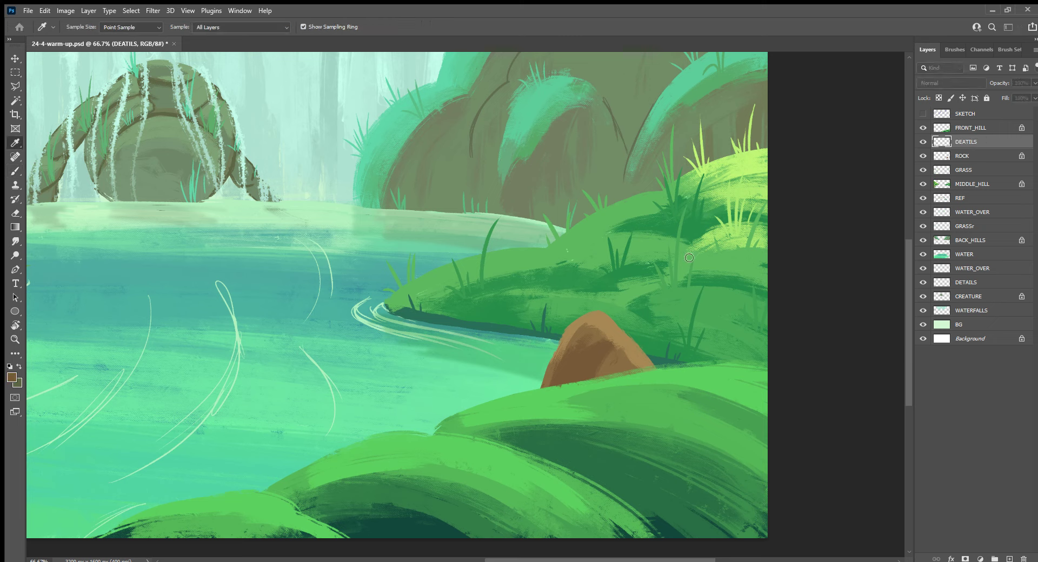
{"action": "key", "text": "b"}
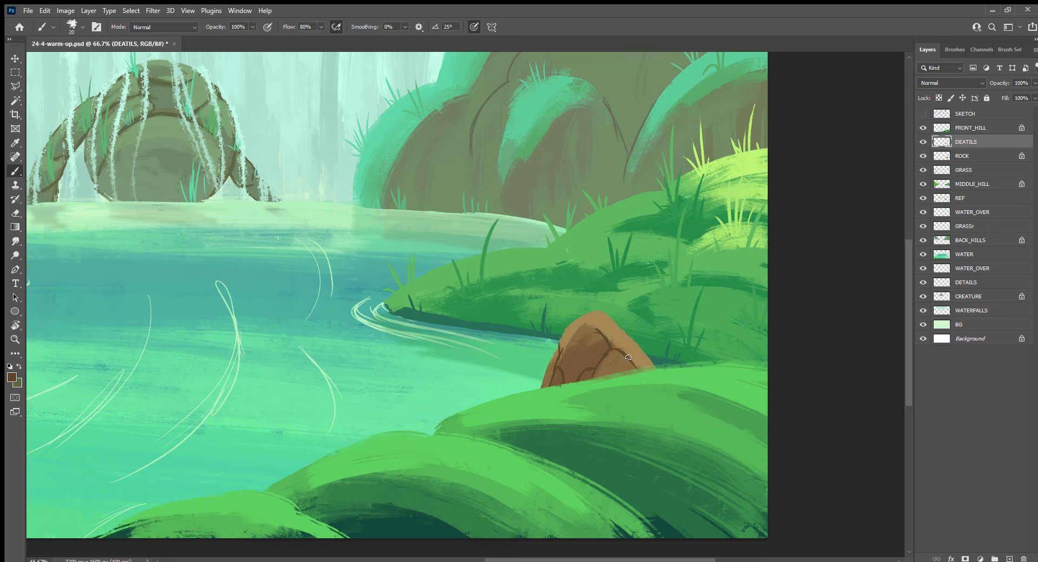
Sample a green from the painting and paint two short grass blades on the brown rock
{"action": "key", "text": "i"}
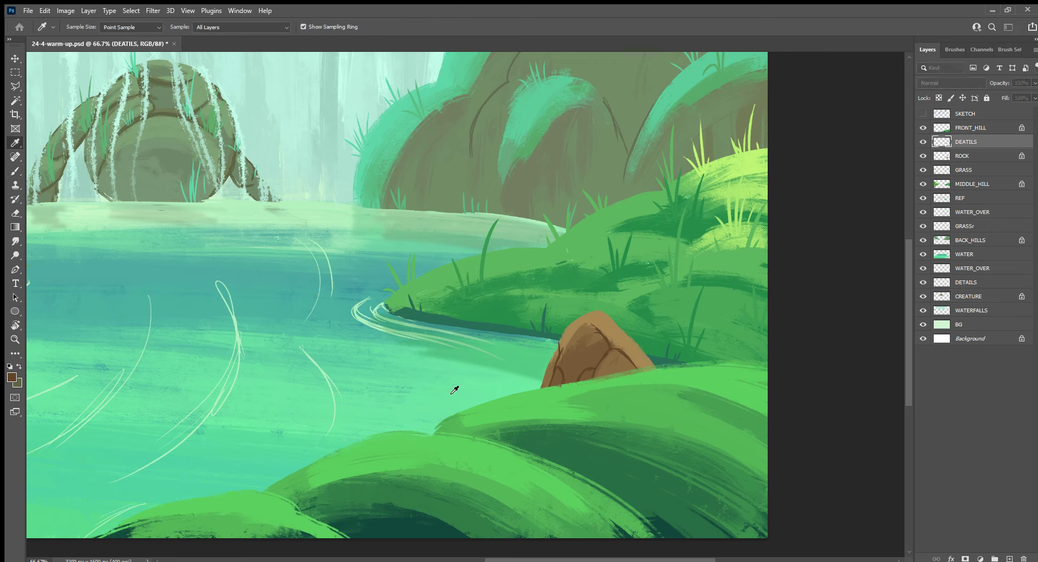
{"action": "key", "text": "b"}
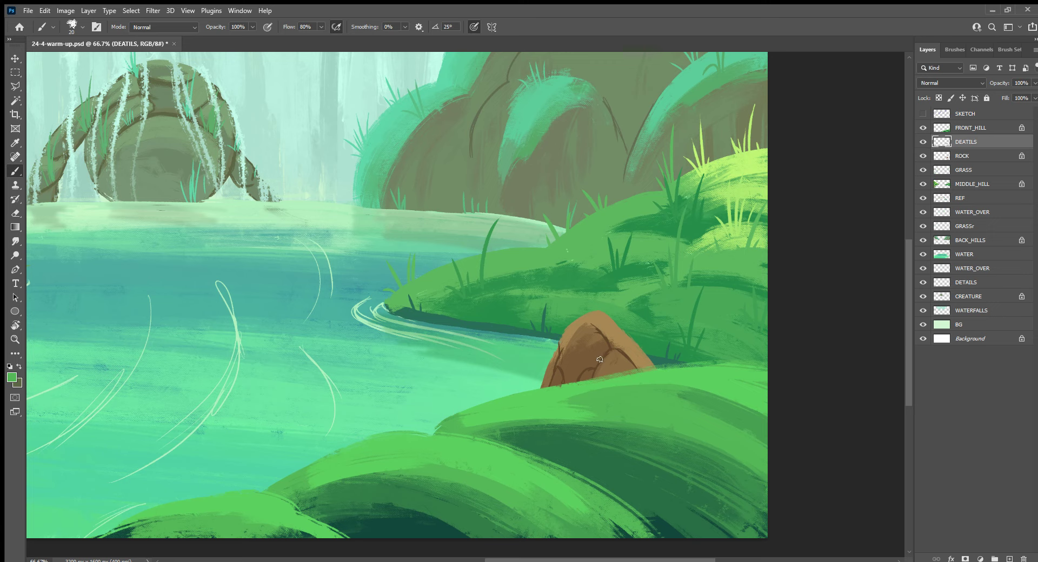
{"action": "left_click_drag", "start_coordinate": [599, 359], "coordinate": [596, 341]}
{"action": "left_click_drag", "start_coordinate": [555, 366], "coordinate": [552, 337]}
Add a new layer above FRONT_HILL and name it GRASS
{"action": "left_click", "coordinate": [995, 129]}
{"action": "left_click", "coordinate": [1008, 558]}
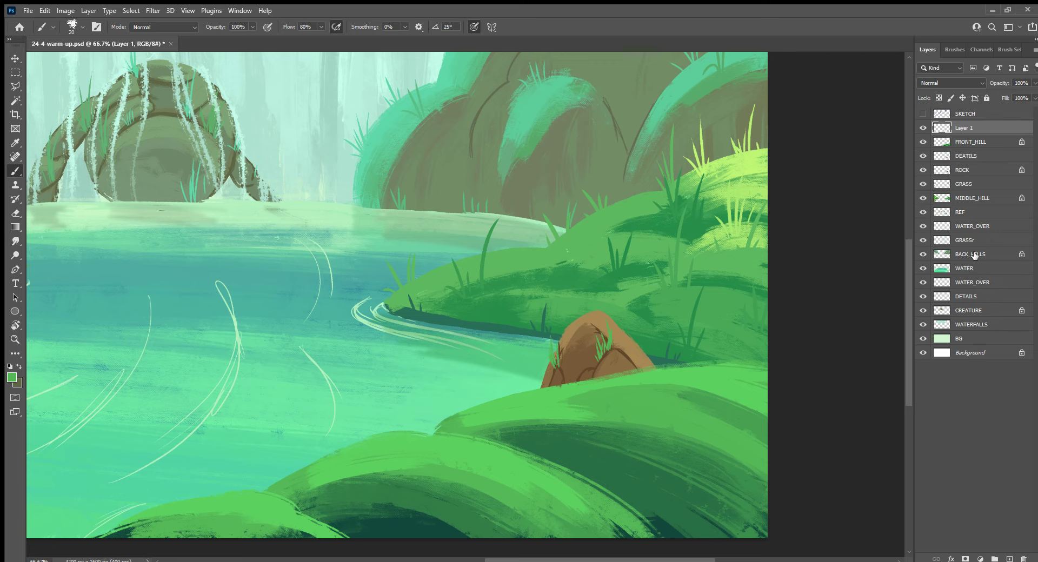
{"action": "double_click", "coordinate": [964, 128]}
{"action": "type", "text": "GRA"}
{"action": "type", "text": "S"}
{"action": "key", "text": "Return"}
Paint light-green grass blades right of the rock with a smaller brush
{"action": "left_click", "coordinate": [719, 377], "text": "alt"}
{"action": "mouse_move", "coordinate": [715, 373]}
{"action": "left_mouse_down"}
{"action": "mouse_move", "coordinate": [714, 280]}
{"action": "mouse_move", "coordinate": [727, 328]}
{"action": "left_mouse_up"}
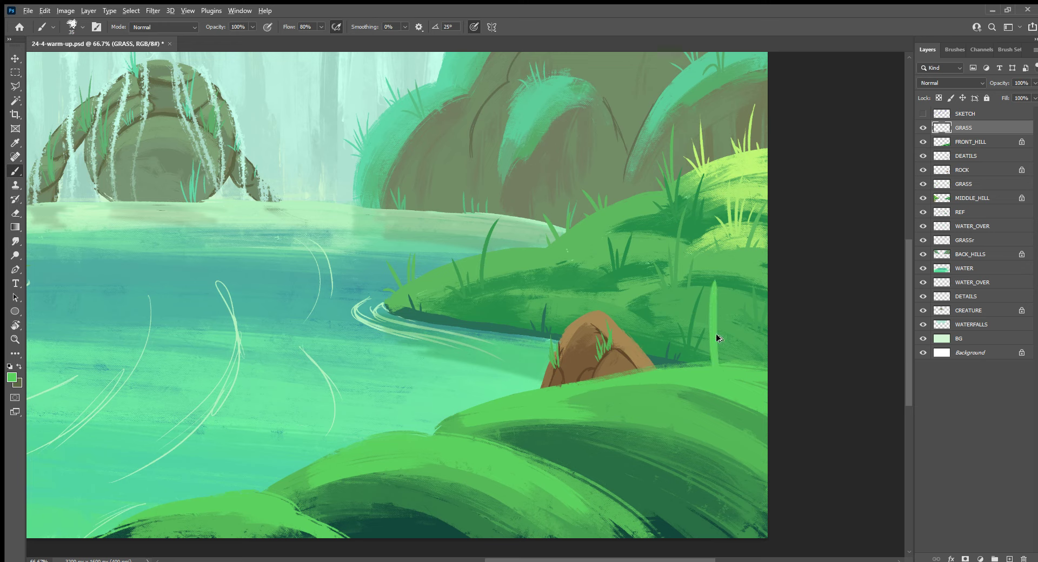
{"action": "key", "text": "ctrl+z"}
{"action": "key", "text": "bracketleft"}
{"action": "mouse_move", "coordinate": [715, 372]}
{"action": "left_mouse_down"}
{"action": "mouse_move", "coordinate": [713, 315]}
{"action": "mouse_move", "coordinate": [724, 331]}
{"action": "left_mouse_up"}
{"action": "mouse_move", "coordinate": [732, 365]}
{"action": "left_mouse_down"}
{"action": "mouse_move", "coordinate": [743, 332]}
{"action": "mouse_move", "coordinate": [736, 305]}
{"action": "left_mouse_up"}
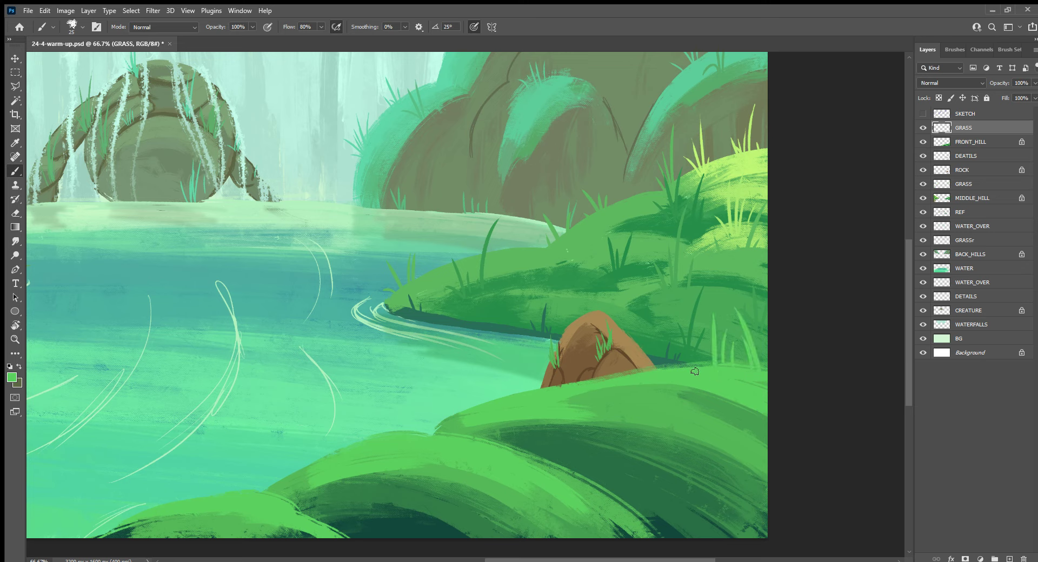
Add grass at the water's edge, on the lower hill, and dark-green blades along the hill edge
{"action": "mouse_move", "coordinate": [478, 395]}
{"action": "left_mouse_down"}
{"action": "mouse_move", "coordinate": [458, 384]}
{"action": "mouse_move", "coordinate": [504, 373]}
{"action": "left_mouse_up"}
{"action": "mouse_move", "coordinate": [627, 384]}
{"action": "left_mouse_down"}
{"action": "mouse_move", "coordinate": [621, 346]}
{"action": "mouse_move", "coordinate": [639, 336]}
{"action": "mouse_move", "coordinate": [667, 353]}
{"action": "left_mouse_up"}
{"action": "left_click_drag", "start_coordinate": [716, 395], "coordinate": [700, 365]}
{"action": "mouse_move", "coordinate": [734, 401]}
{"action": "left_mouse_down"}
{"action": "mouse_move", "coordinate": [730, 362]}
{"action": "mouse_move", "coordinate": [741, 381]}
{"action": "left_mouse_up"}
{"action": "mouse_move", "coordinate": [446, 427]}
{"action": "left_mouse_down"}
{"action": "mouse_move", "coordinate": [424, 416]}
{"action": "mouse_move", "coordinate": [435, 407]}
{"action": "left_mouse_up"}
{"action": "left_click", "coordinate": [545, 446], "text": "alt"}
{"action": "mouse_move", "coordinate": [534, 428]}
{"action": "left_mouse_down"}
{"action": "mouse_move", "coordinate": [493, 422]}
{"action": "mouse_move", "coordinate": [540, 375]}
{"action": "left_mouse_up"}
{"action": "left_click_drag", "start_coordinate": [712, 501], "coordinate": [705, 346]}
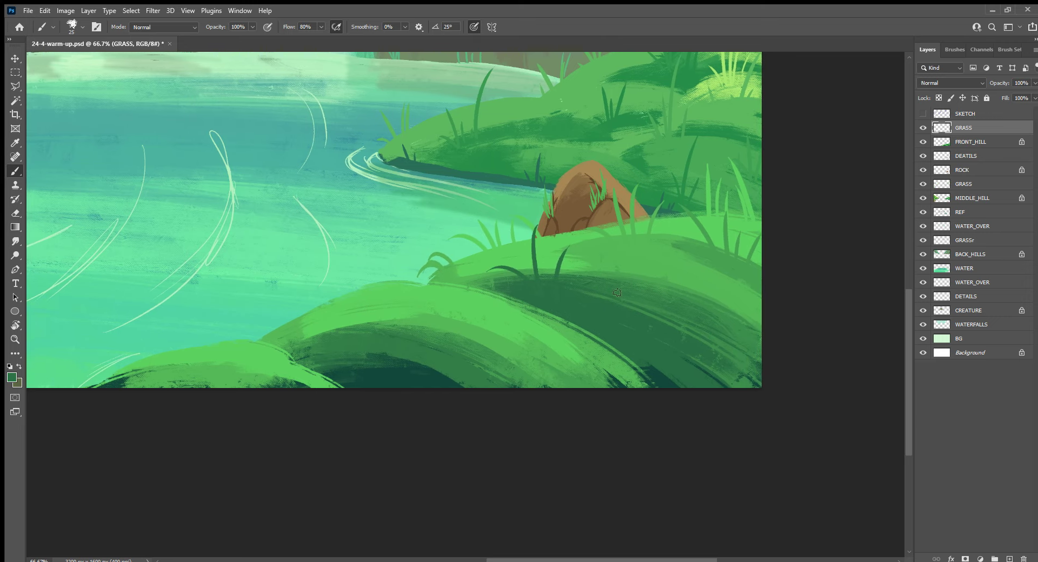
Paint a row of dark-green grass blades across the foreground hill
{"action": "left_click_drag", "start_coordinate": [607, 297], "coordinate": [598, 245]}
{"action": "left_click_drag", "start_coordinate": [625, 306], "coordinate": [614, 247]}
{"action": "left_click_drag", "start_coordinate": [648, 313], "coordinate": [644, 252]}
{"action": "left_click_drag", "start_coordinate": [668, 321], "coordinate": [647, 257]}
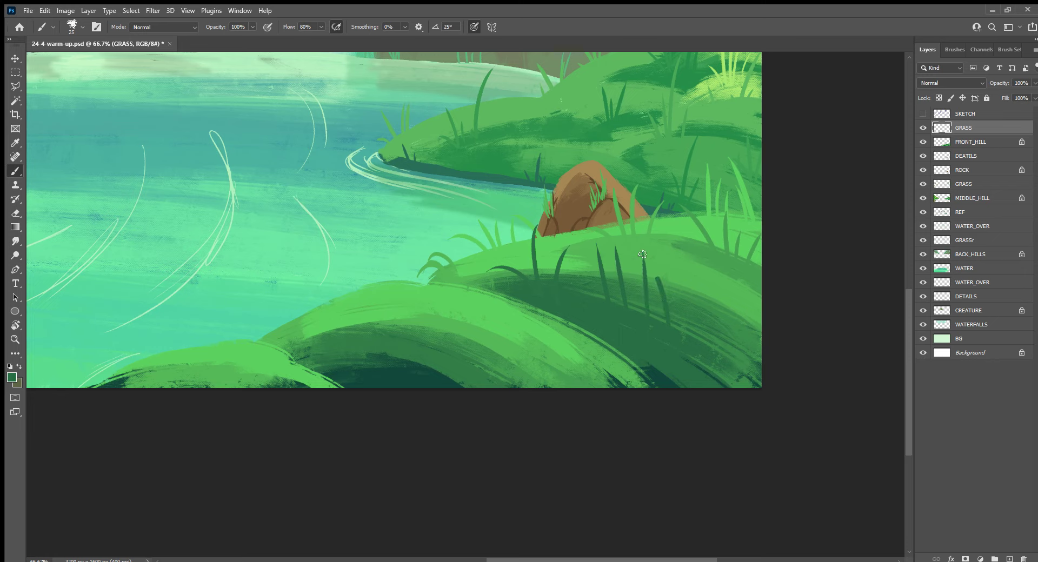
{"action": "left_click", "coordinate": [694, 314], "text": "alt"}
{"action": "mouse_move", "coordinate": [686, 305]}
{"action": "left_mouse_down"}
{"action": "mouse_move", "coordinate": [661, 252]}
{"action": "mouse_move", "coordinate": [684, 258]}
{"action": "left_mouse_up"}
{"action": "mouse_move", "coordinate": [724, 327]}
{"action": "left_mouse_down"}
{"action": "mouse_move", "coordinate": [749, 266]}
{"action": "mouse_move", "coordinate": [760, 300]}
{"action": "left_mouse_up"}
{"action": "left_click", "coordinate": [664, 383], "text": "alt"}
{"action": "mouse_move", "coordinate": [659, 378]}
{"action": "left_mouse_down"}
{"action": "mouse_move", "coordinate": [644, 326]}
{"action": "mouse_move", "coordinate": [694, 331]}
{"action": "mouse_move", "coordinate": [628, 319]}
{"action": "mouse_move", "coordinate": [611, 332]}
{"action": "mouse_move", "coordinate": [733, 265]}
{"action": "left_mouse_up"}
{"action": "left_click_drag", "start_coordinate": [706, 387], "coordinate": [744, 377]}
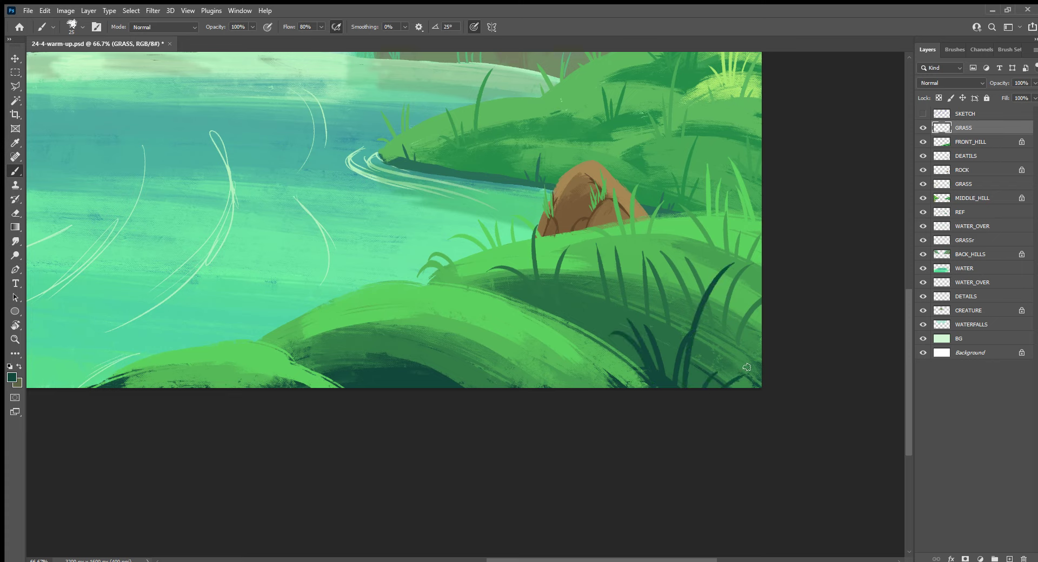
Paint light-green grass blades across the hill from the lower right to the left edge
{"action": "left_click", "coordinate": [603, 356], "text": "alt"}
{"action": "left_click_drag", "start_coordinate": [616, 354], "coordinate": [662, 314]}
{"action": "left_click_drag", "start_coordinate": [634, 373], "coordinate": [708, 354]}
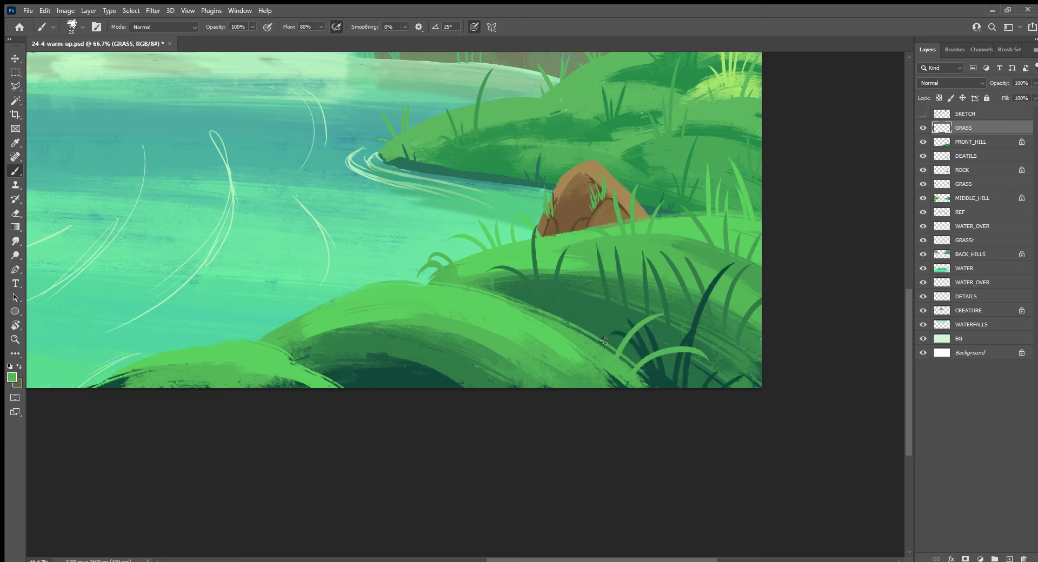
{"action": "left_click_drag", "start_coordinate": [600, 346], "coordinate": [583, 300]}
{"action": "left_click_drag", "start_coordinate": [599, 346], "coordinate": [609, 258]}
{"action": "left_click_drag", "start_coordinate": [579, 336], "coordinate": [592, 271]}
{"action": "mouse_move", "coordinate": [423, 285]}
{"action": "left_mouse_down"}
{"action": "mouse_move", "coordinate": [390, 259]}
{"action": "mouse_move", "coordinate": [431, 246]}
{"action": "left_mouse_up"}
{"action": "mouse_move", "coordinate": [387, 280]}
{"action": "left_mouse_down"}
{"action": "mouse_move", "coordinate": [346, 267]}
{"action": "mouse_move", "coordinate": [281, 298]}
{"action": "left_mouse_up"}
{"action": "left_click_drag", "start_coordinate": [269, 332], "coordinate": [285, 299]}
{"action": "left_click_drag", "start_coordinate": [290, 323], "coordinate": [306, 284]}
Add dark-green blades along the left part of the hill edge
{"action": "left_click", "coordinate": [342, 348], "text": "alt"}
{"action": "mouse_move", "coordinate": [330, 331]}
{"action": "left_mouse_down"}
{"action": "mouse_move", "coordinate": [321, 276]}
{"action": "mouse_move", "coordinate": [288, 304]}
{"action": "left_mouse_up"}
{"action": "left_click_drag", "start_coordinate": [345, 328], "coordinate": [359, 224]}
{"action": "mouse_move", "coordinate": [409, 333]}
{"action": "left_mouse_down"}
{"action": "mouse_move", "coordinate": [427, 217]}
{"action": "mouse_move", "coordinate": [439, 292]}
{"action": "mouse_move", "coordinate": [380, 293]}
{"action": "left_mouse_up"}
Paint light-green blades in the middle of the hill
{"action": "left_click", "coordinate": [500, 349], "text": "alt"}
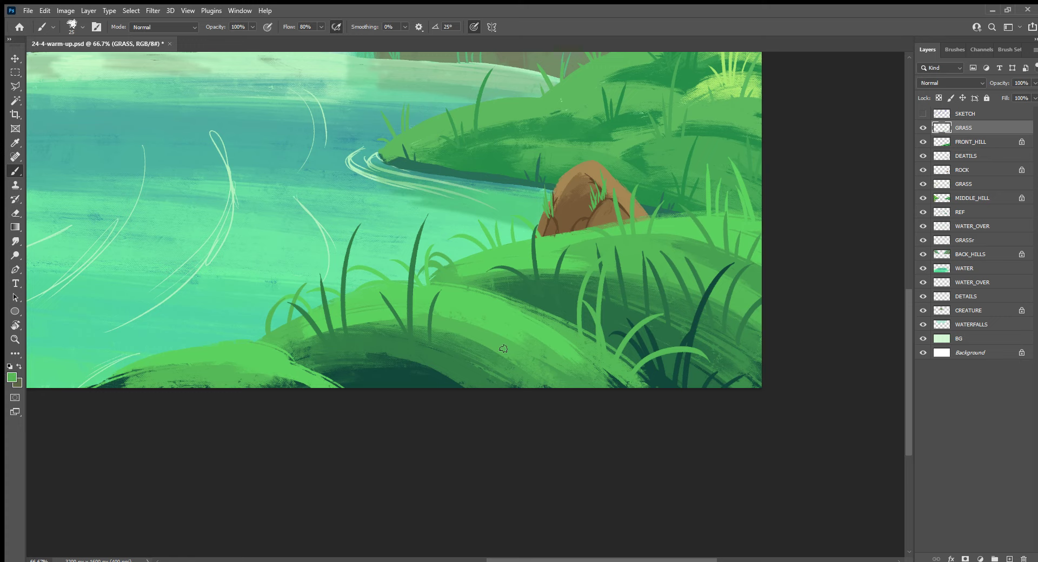
{"action": "left_click_drag", "start_coordinate": [503, 335], "coordinate": [513, 270]}
{"action": "mouse_move", "coordinate": [519, 346]}
{"action": "left_mouse_down"}
{"action": "mouse_move", "coordinate": [541, 300]}
{"action": "mouse_move", "coordinate": [481, 295]}
{"action": "mouse_move", "coordinate": [576, 316]}
{"action": "left_mouse_up"}
{"action": "left_click", "coordinate": [565, 348], "text": "alt"}
{"action": "mouse_move", "coordinate": [564, 354]}
{"action": "left_mouse_down"}
{"action": "mouse_move", "coordinate": [605, 327]}
{"action": "mouse_move", "coordinate": [604, 257]}
{"action": "mouse_move", "coordinate": [597, 296]}
{"action": "left_mouse_up"}
{"action": "left_click_drag", "start_coordinate": [468, 257], "coordinate": [478, 219]}
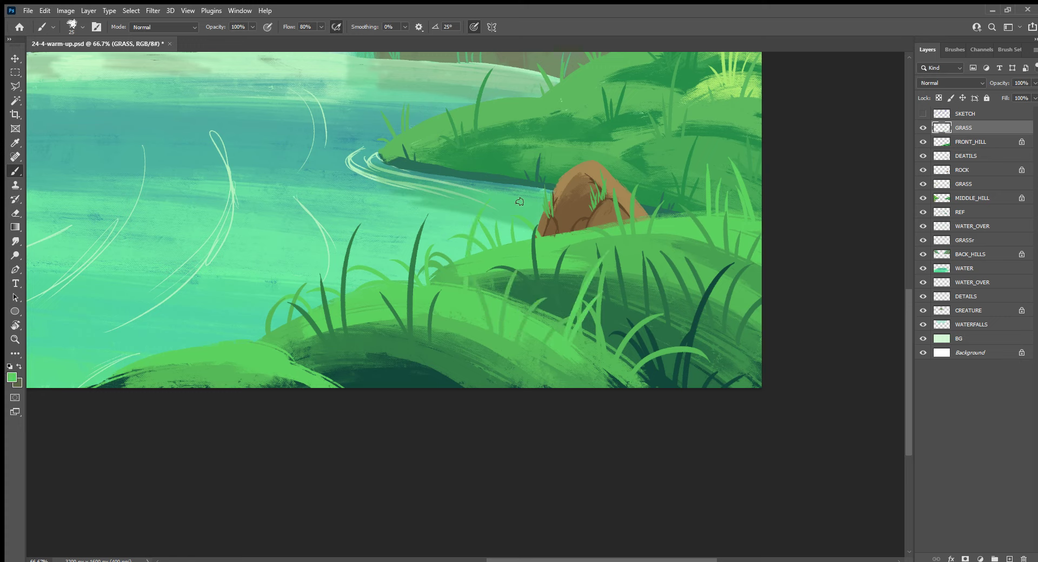
Add dark and medium green blades, including tall ones, on the foreground hill
{"action": "left_click", "coordinate": [598, 373], "text": "alt"}
{"action": "left_click_drag", "start_coordinate": [605, 356], "coordinate": [621, 297]}
{"action": "mouse_move", "coordinate": [611, 384]}
{"action": "left_mouse_down"}
{"action": "mouse_move", "coordinate": [641, 327]}
{"action": "mouse_move", "coordinate": [647, 341]}
{"action": "left_mouse_up"}
{"action": "left_click", "coordinate": [617, 386], "text": "alt"}
{"action": "mouse_move", "coordinate": [445, 375]}
{"action": "left_mouse_down"}
{"action": "mouse_move", "coordinate": [488, 283]}
{"action": "mouse_move", "coordinate": [500, 315]}
{"action": "left_mouse_up"}
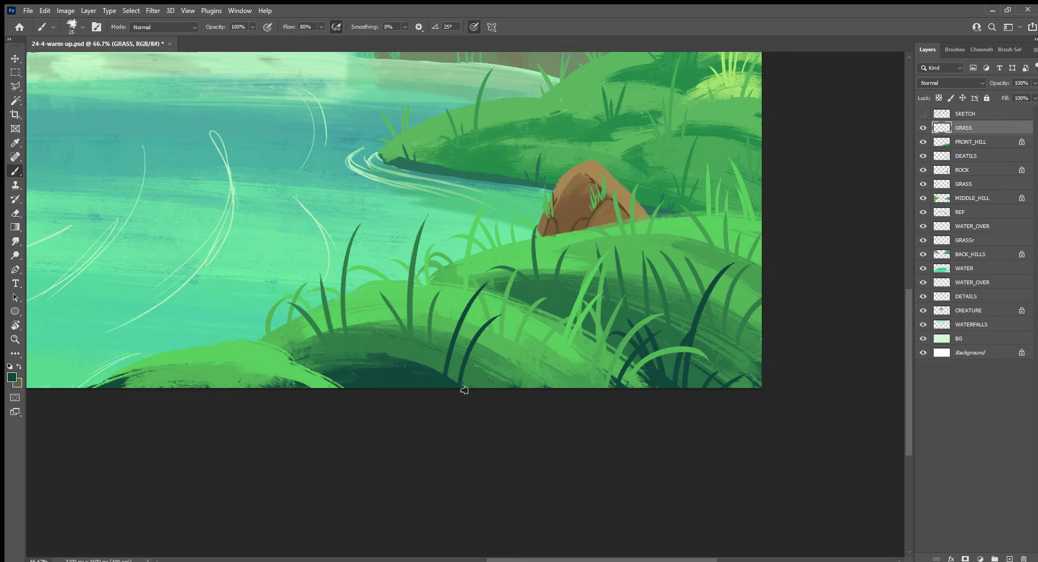
{"action": "left_click", "coordinate": [373, 364], "text": "alt"}
{"action": "left_click_drag", "start_coordinate": [376, 364], "coordinate": [380, 254]}
{"action": "left_click", "coordinate": [393, 385], "text": "alt"}
{"action": "mouse_move", "coordinate": [378, 367]}
{"action": "left_mouse_down"}
{"action": "mouse_move", "coordinate": [400, 263]}
{"action": "mouse_move", "coordinate": [336, 333]}
{"action": "left_mouse_up"}
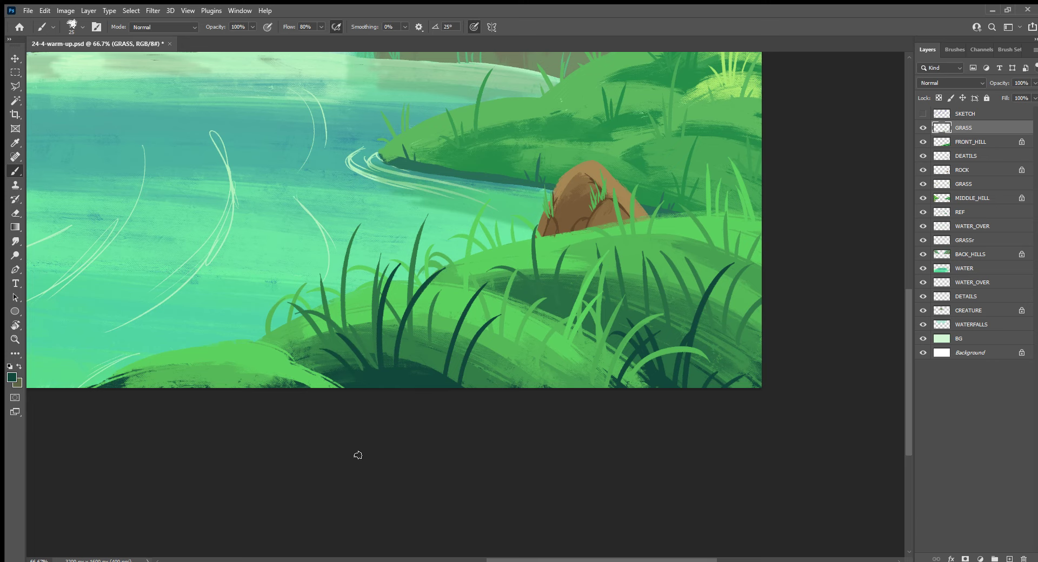
Paint dark blades rising from the painting's bottom edge and zoom out to view the whole scene
{"action": "left_click_drag", "start_coordinate": [356, 453], "coordinate": [664, 382]}
{"action": "left_click", "coordinate": [512, 327], "text": "alt"}
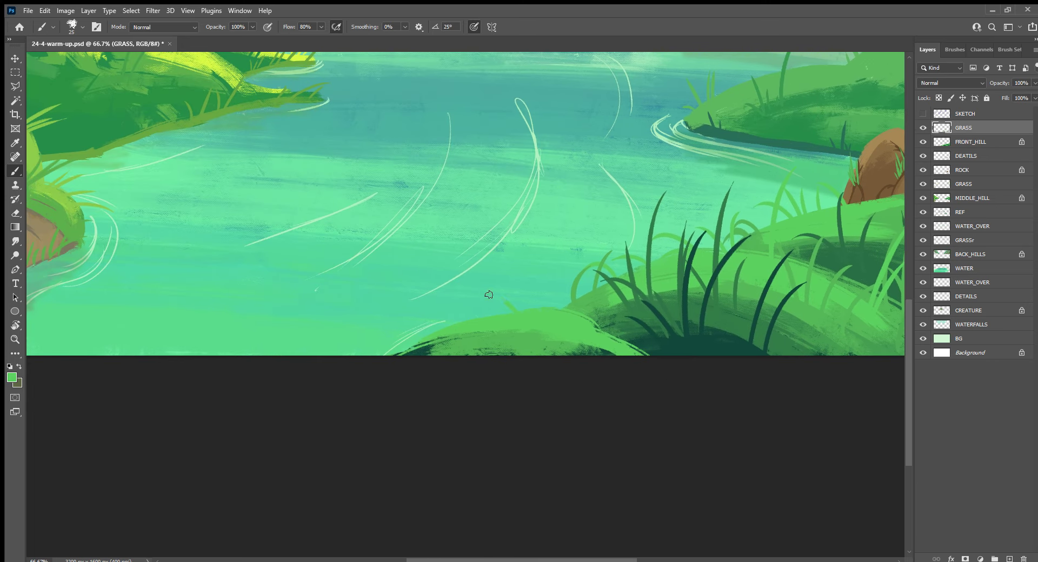
{"action": "left_click", "coordinate": [422, 356], "text": "alt"}
{"action": "mouse_move", "coordinate": [426, 354]}
{"action": "left_mouse_down"}
{"action": "mouse_move", "coordinate": [393, 332]}
{"action": "mouse_move", "coordinate": [424, 306]}
{"action": "mouse_move", "coordinate": [357, 351]}
{"action": "left_mouse_up"}
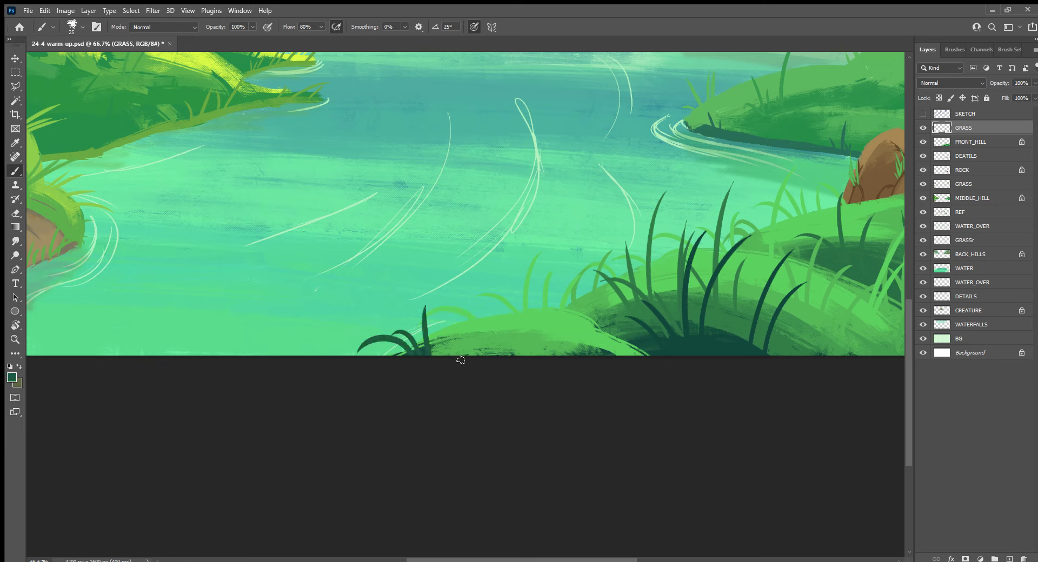
{"action": "left_click_drag", "start_coordinate": [457, 355], "coordinate": [483, 275]}
{"action": "mouse_move", "coordinate": [528, 355]}
{"action": "left_mouse_down"}
{"action": "mouse_move", "coordinate": [583, 273]}
{"action": "mouse_move", "coordinate": [611, 297]}
{"action": "left_mouse_up"}
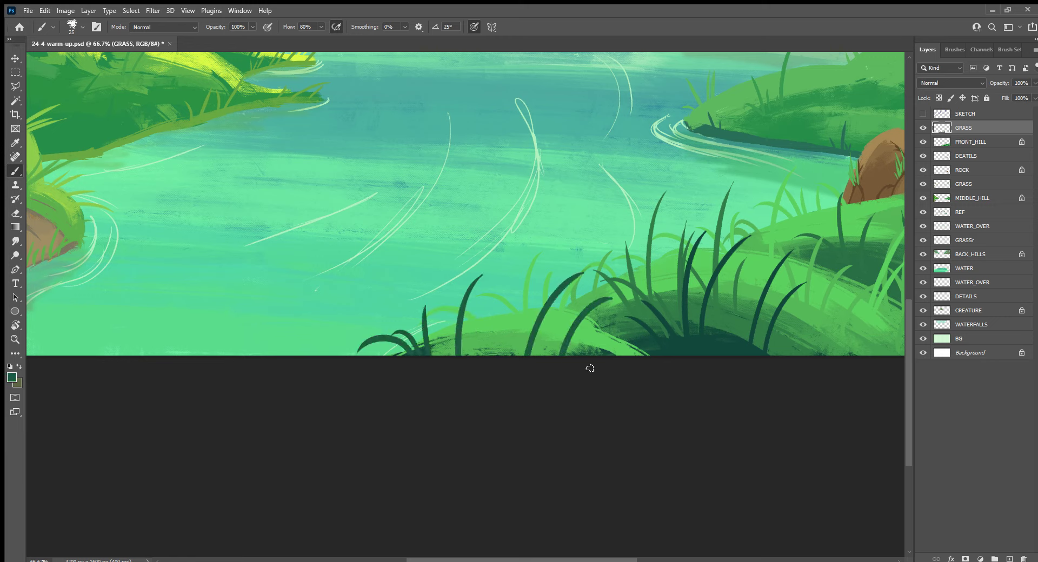
{"action": "mouse_move", "coordinate": [482, 355]}
{"action": "left_mouse_down"}
{"action": "mouse_move", "coordinate": [568, 331]}
{"action": "mouse_move", "coordinate": [676, 263]}
{"action": "left_mouse_up"}
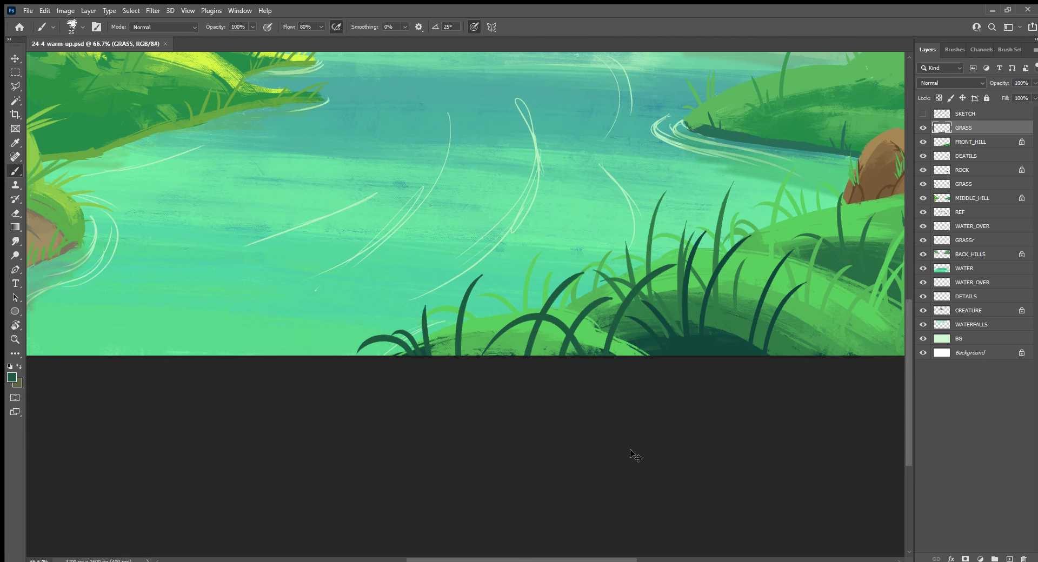
{"action": "key", "text": "ctrl+minus"}
{"action": "key", "text": "ctrl+minus"}
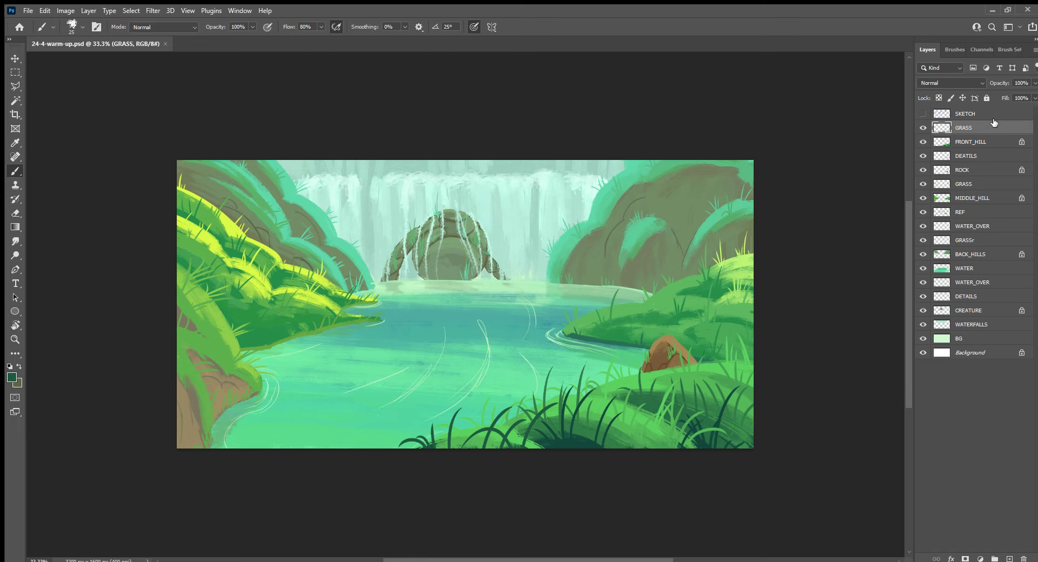
Create a new layer named ATMSO and move it beneath MIDDLE_HILL
{"action": "left_click", "coordinate": [1012, 559]}
{"action": "double_click", "coordinate": [965, 127]}
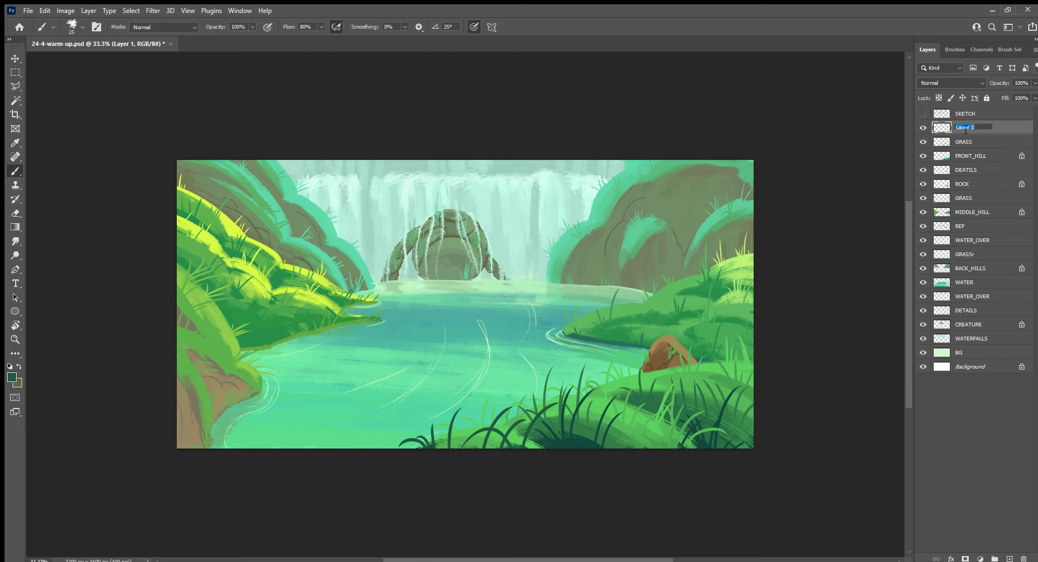
{"action": "type", "text": "ATMSO"}
{"action": "key", "text": "Return"}
{"action": "left_click_drag", "start_coordinate": [990, 128], "coordinate": [989, 221]}
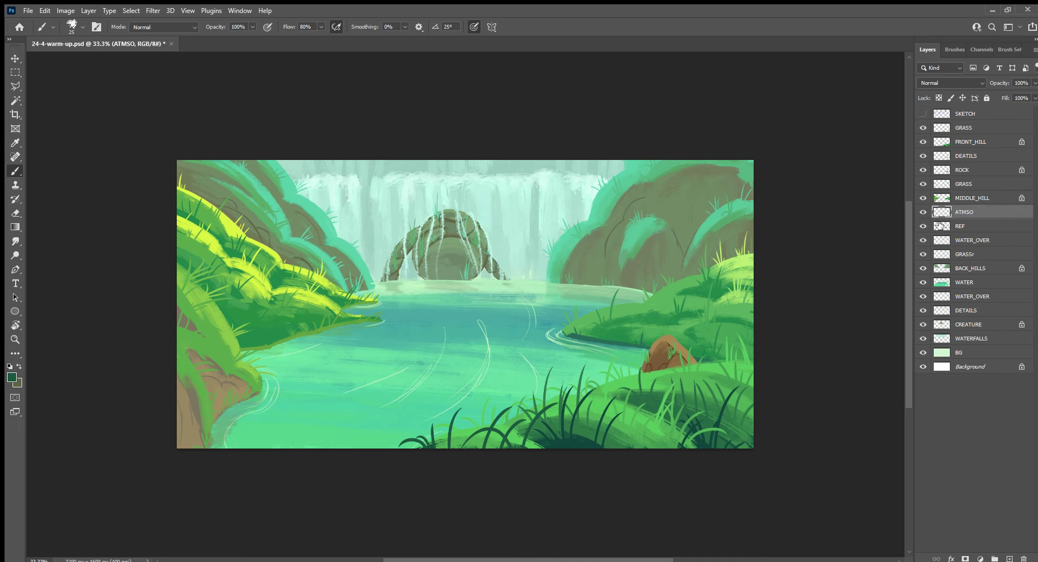
Choose the Soft Round brush from General Brushes and enlarge it to 600 px
{"action": "left_click", "coordinate": [956, 49]}
{"action": "left_click_drag", "start_coordinate": [1037, 201], "coordinate": [1034, 132]}
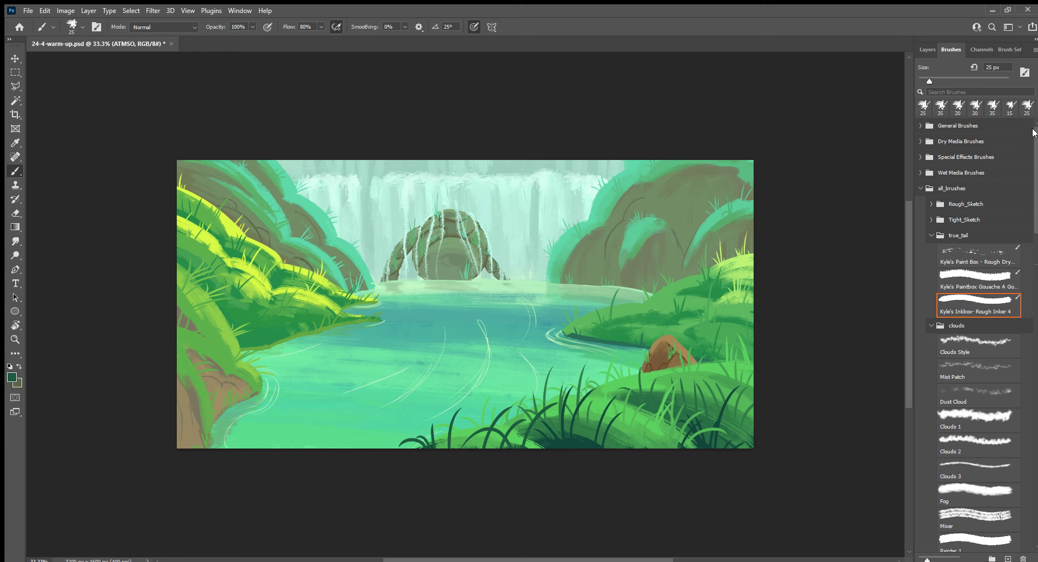
{"action": "left_click", "coordinate": [930, 128]}
{"action": "left_click", "coordinate": [976, 147]}
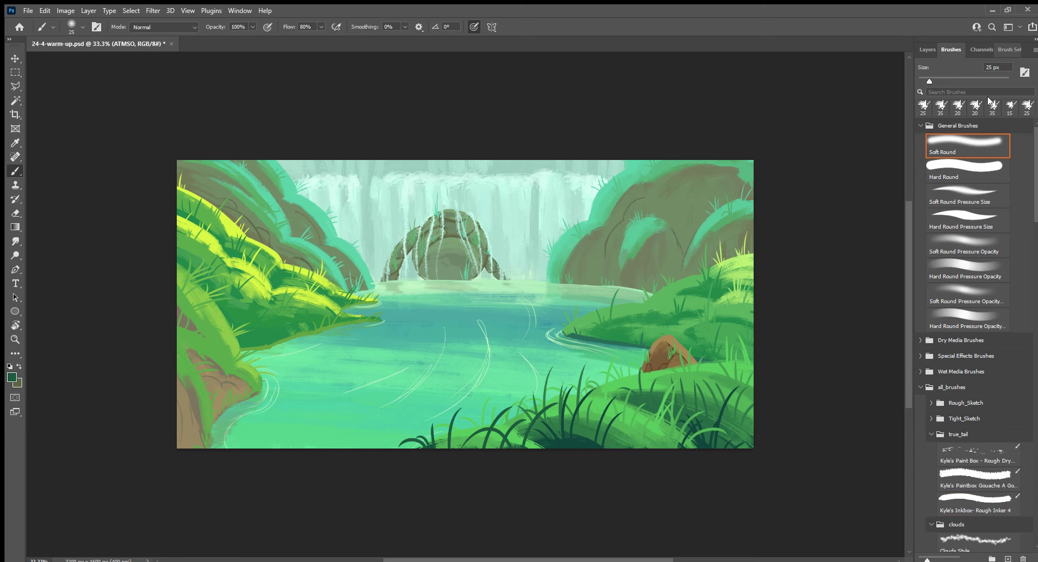
{"action": "key", "text": "F5"}
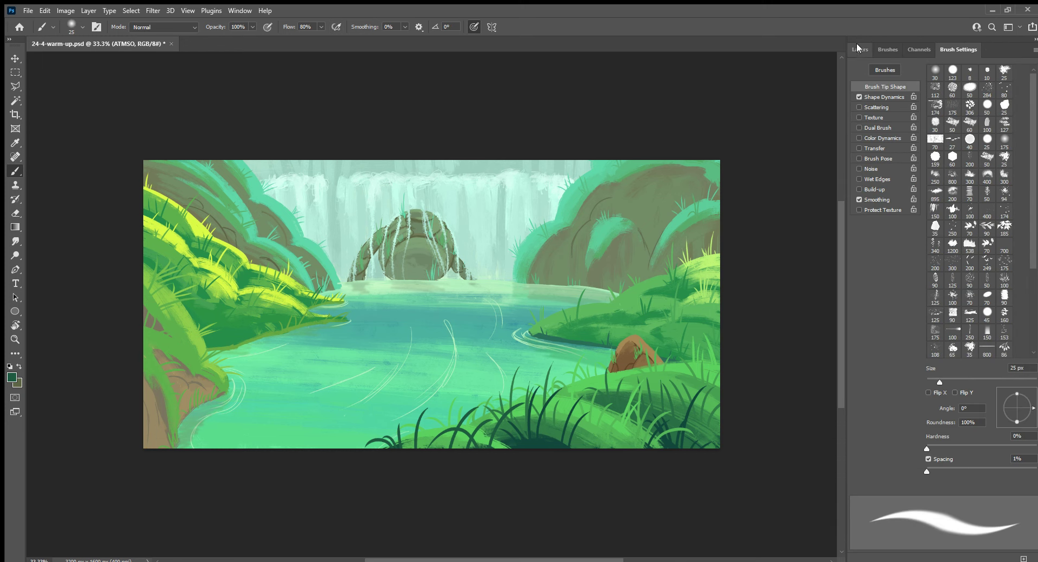
{"action": "left_click", "coordinate": [859, 49]}
{"action": "left_click_drag", "start_coordinate": [841, 306], "coordinate": [908, 306]}
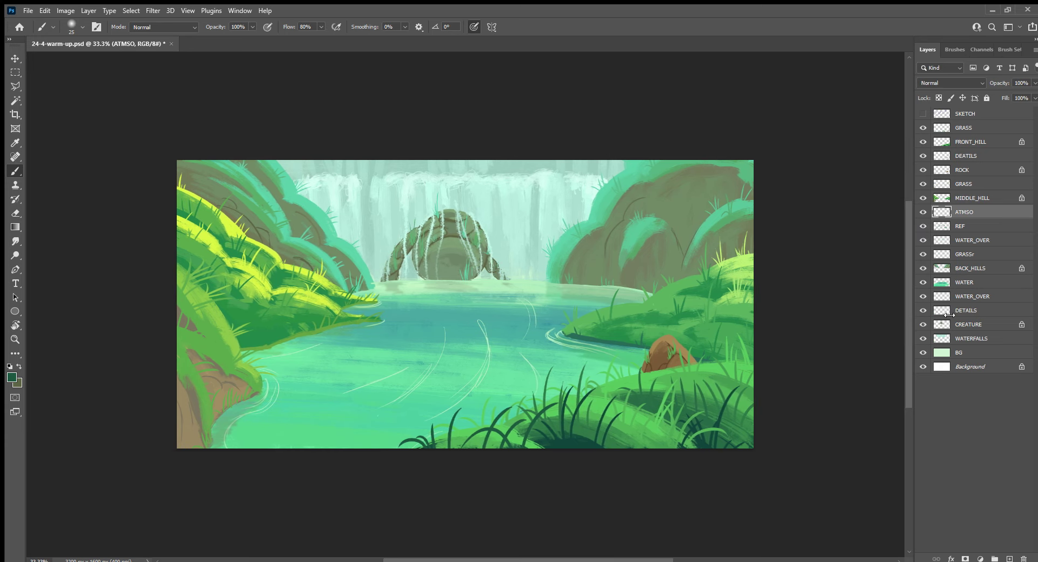
{"action": "mouse_move", "coordinate": [553, 369]}
{"action": "left_mouse_down"}
{"action": "mouse_move", "coordinate": [653, 366]}
{"action": "mouse_move", "coordinate": [698, 428]}
{"action": "left_mouse_up"}
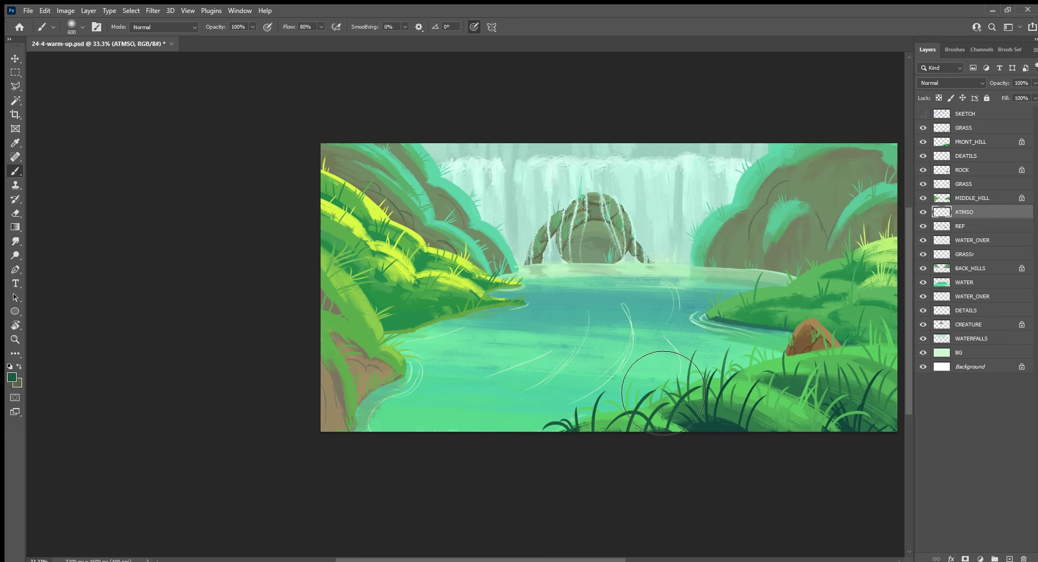
Brush light mint haze over the pond, waterfall base and right hill, then set ATMSO opacity to 53%
{"action": "key", "text": "3"}
{"action": "left_click", "coordinate": [658, 232], "text": "alt"}
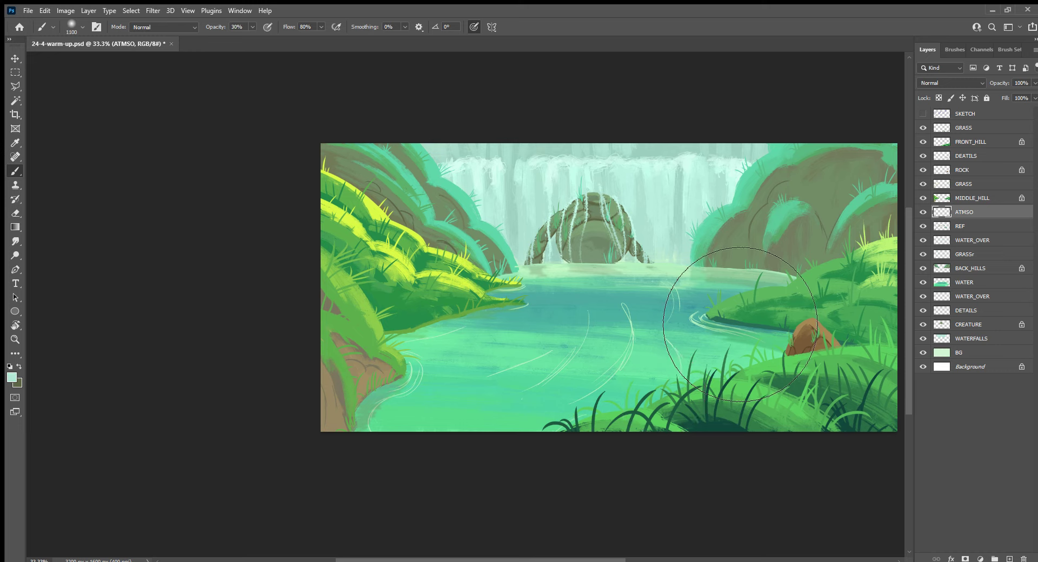
{"action": "mouse_move", "coordinate": [680, 346]}
{"action": "left_mouse_down"}
{"action": "mouse_move", "coordinate": [631, 336]}
{"action": "mouse_move", "coordinate": [593, 348]}
{"action": "mouse_move", "coordinate": [625, 365]}
{"action": "left_mouse_up"}
{"action": "mouse_move", "coordinate": [757, 254]}
{"action": "left_mouse_down"}
{"action": "mouse_move", "coordinate": [804, 347]}
{"action": "mouse_move", "coordinate": [713, 259]}
{"action": "left_mouse_up"}
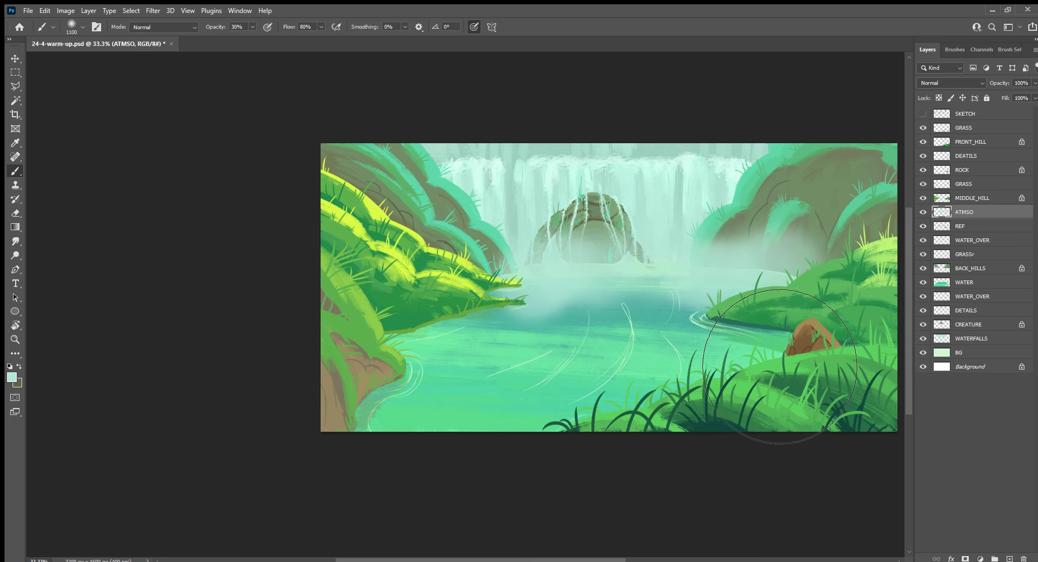
{"action": "left_click_drag", "start_coordinate": [1034, 83], "coordinate": [1009, 96]}
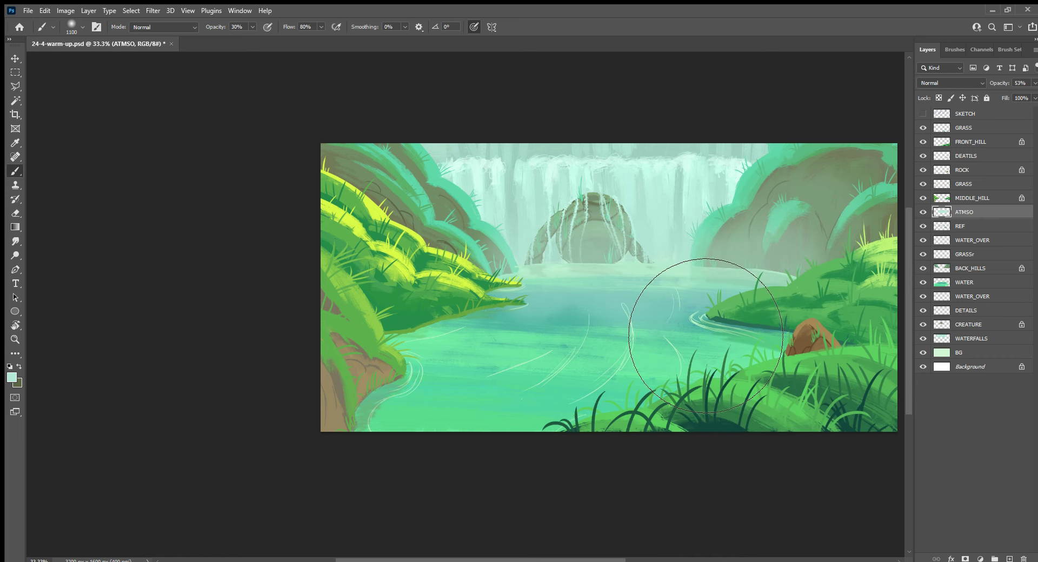
Add faint yellow-green and mint mist strokes with a 250 px brush, then add a layer below FRONT_HILL
{"action": "key", "text": "bracketleft"}
{"action": "key", "text": "bracketleft"}
{"action": "key", "text": "bracketleft"}
{"action": "key", "text": "bracketleft"}
{"action": "key", "text": "bracketleft"}
{"action": "key", "text": "bracketleft"}
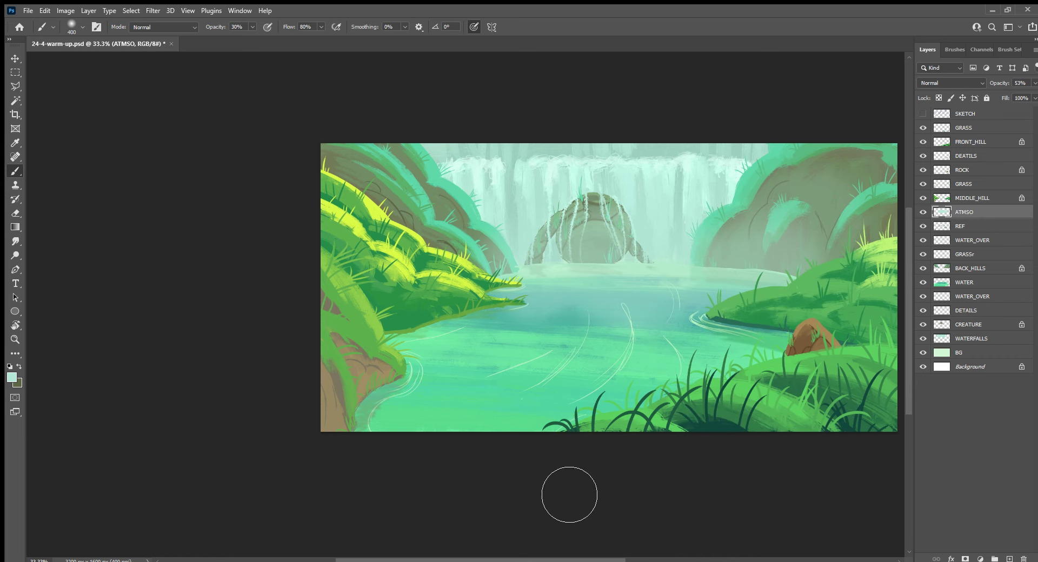
{"action": "key", "text": "bracketleft"}
{"action": "key", "text": "bracketleft"}
{"action": "left_click", "coordinate": [470, 263], "text": "alt"}
{"action": "left_click_drag", "start_coordinate": [651, 237], "coordinate": [669, 238]}
{"action": "left_click", "coordinate": [707, 231], "text": "alt"}
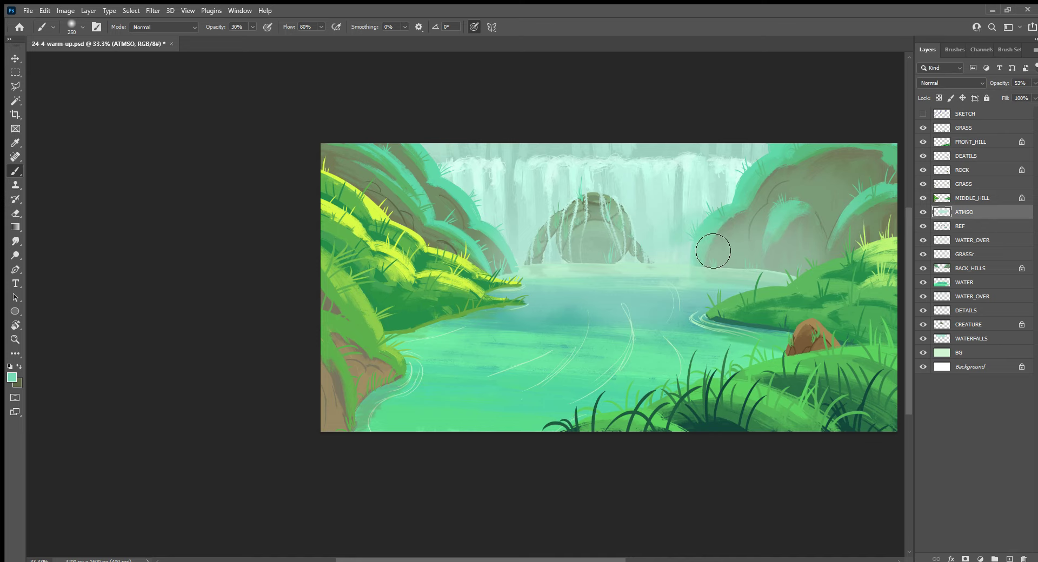
{"action": "left_click_drag", "start_coordinate": [682, 295], "coordinate": [689, 285]}
{"action": "left_click_drag", "start_coordinate": [709, 263], "coordinate": [801, 227]}
{"action": "left_click_drag", "start_coordinate": [846, 216], "coordinate": [862, 178]}
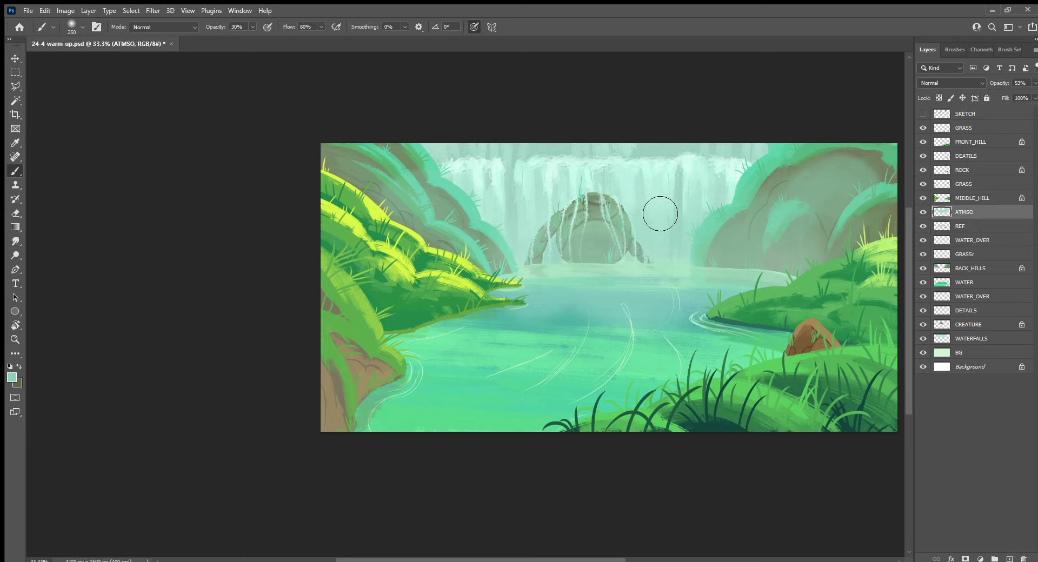
{"action": "left_click", "coordinate": [1009, 558]}
{"action": "left_click_drag", "start_coordinate": [979, 214], "coordinate": [981, 151]}
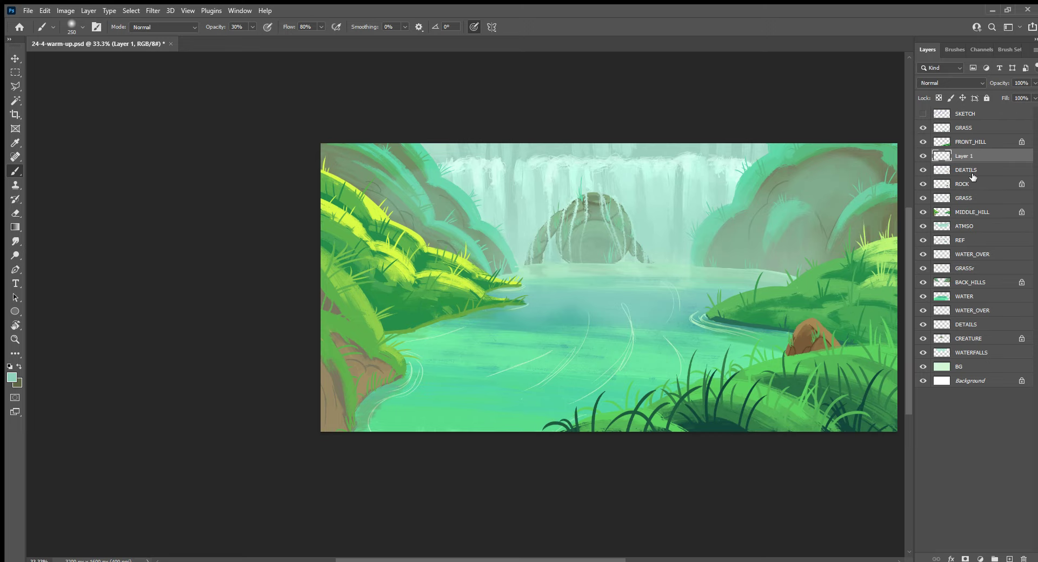
Name the new layer LIGHT and pick a yellow-green colour for the light
{"action": "key", "text": "ctrl+minus"}
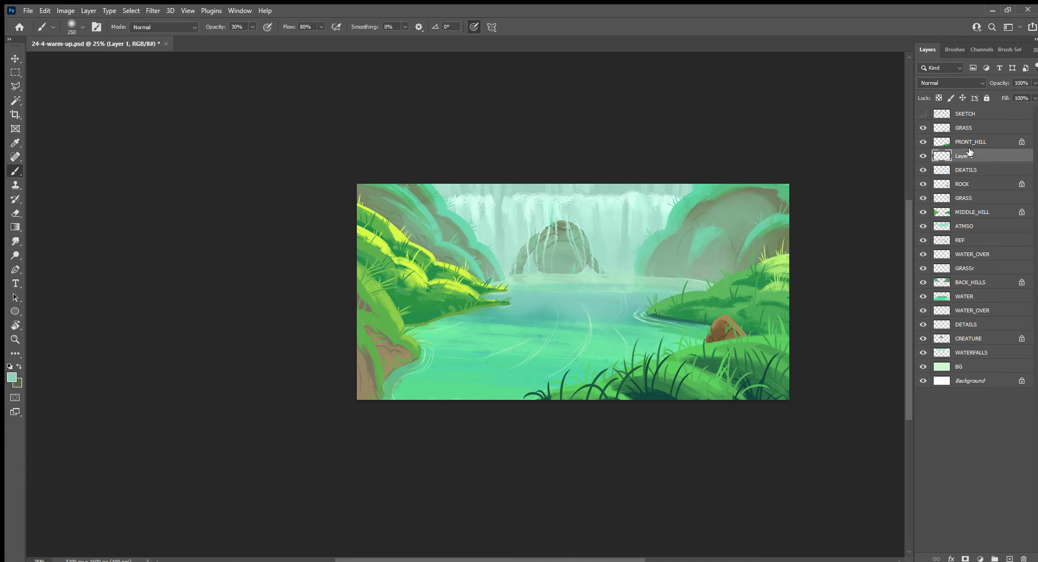
{"action": "double_click", "coordinate": [969, 154]}
{"action": "type", "text": "LIGHT"}
{"action": "key", "text": "Return"}
{"action": "left_click", "coordinate": [410, 264], "text": "alt"}
{"action": "left_click_drag", "start_coordinate": [773, 194], "coordinate": [473, 351]}
{"action": "key", "text": "ctrl+z"}
Outline a diagonal light-beam selection with the Polygonal Lasso
{"action": "key", "text": "l"}
{"action": "left_click", "coordinate": [684, 111]}
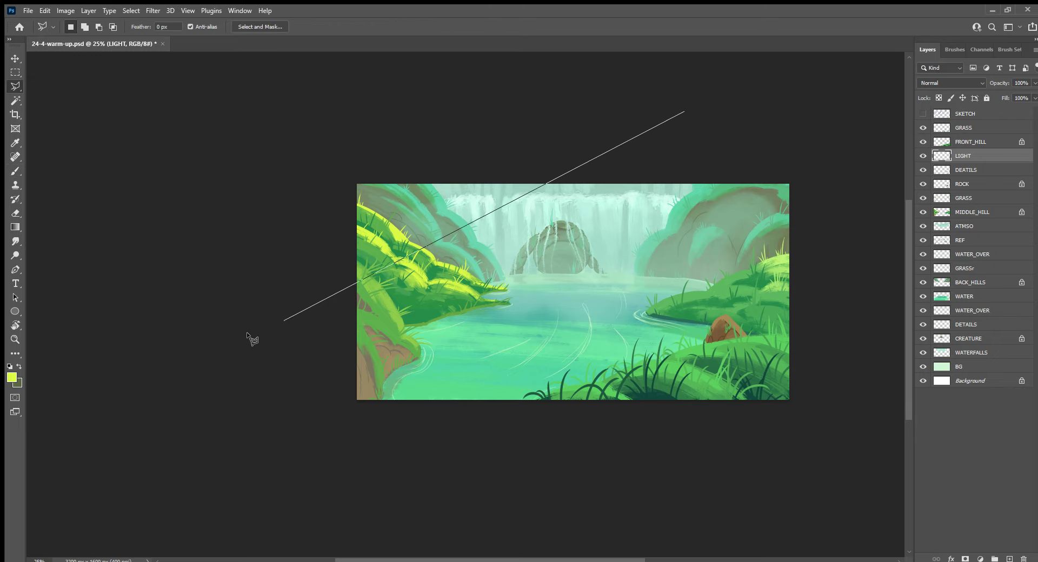
{"action": "left_click", "coordinate": [186, 359]}
{"action": "left_click", "coordinate": [223, 479]}
{"action": "left_click", "coordinate": [340, 508]}
{"action": "left_click", "coordinate": [434, 500]}
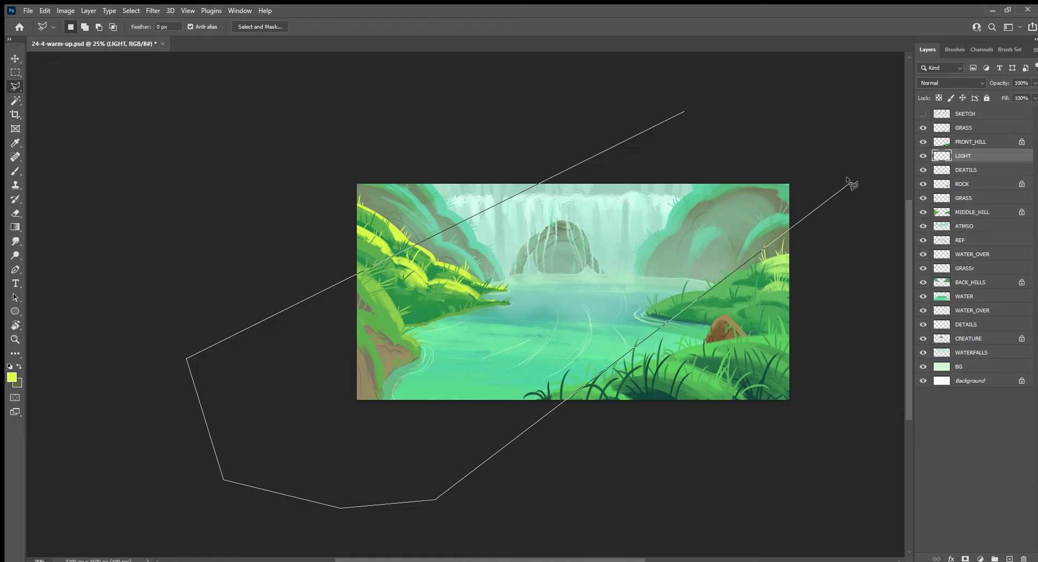
{"action": "left_click", "coordinate": [872, 179]}
{"action": "left_click", "coordinate": [833, 116]}
{"action": "left_click", "coordinate": [684, 112]}
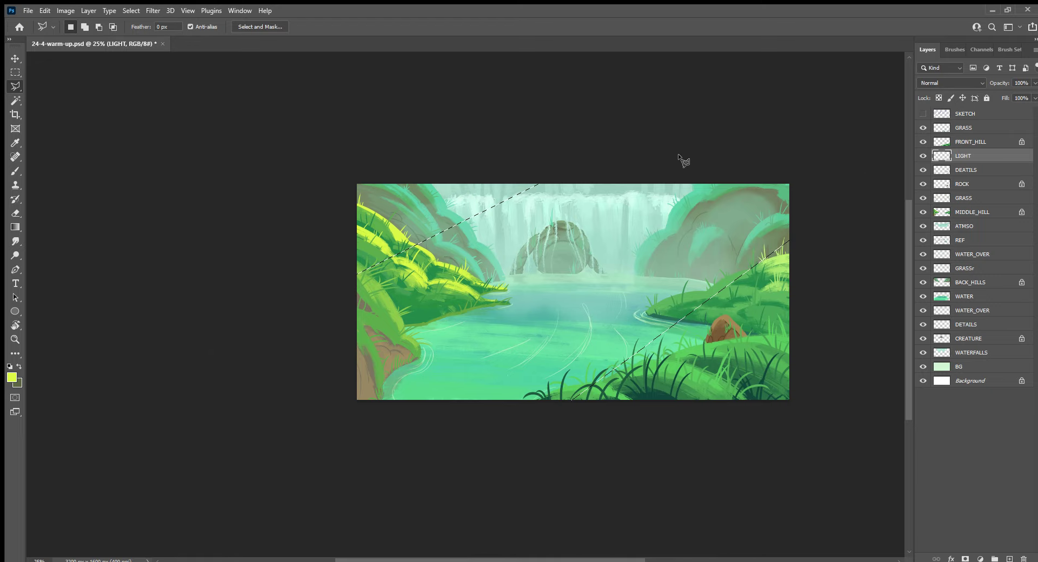
Set LIGHT to Color Dodge and paint yellow-green inside the beam with a 1400 px brush, then deselect
{"action": "key", "text": "b"}
{"action": "key", "text": "bracketright"}
{"action": "key", "text": "bracketright"}
{"action": "key", "text": "bracketright"}
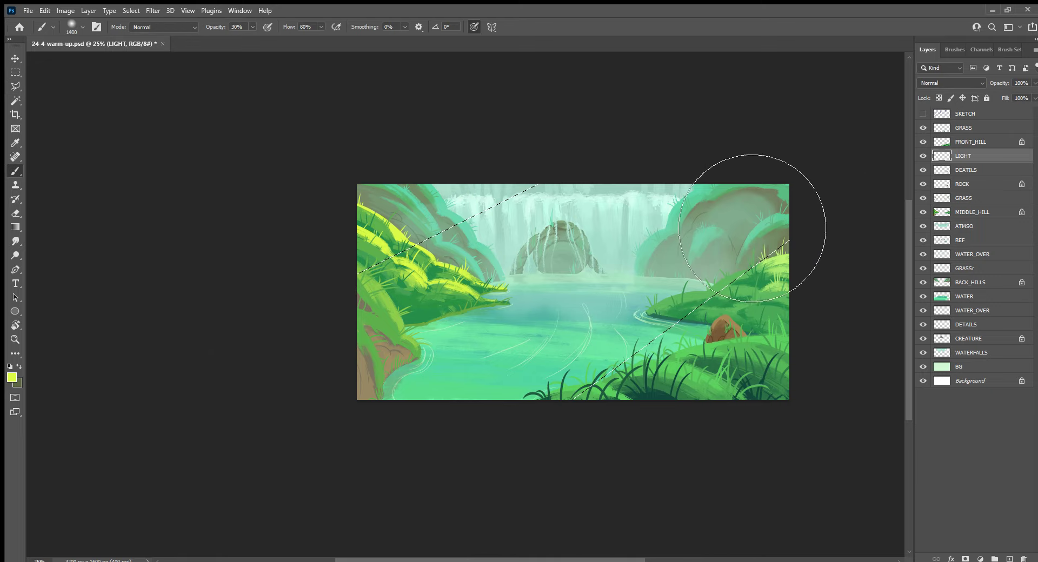
{"action": "key", "text": "Down"}
{"action": "key", "text": "Down"}
{"action": "key", "text": "Down"}
{"action": "key", "text": "Down"}
{"action": "key", "text": "Down"}
{"action": "key", "text": "Down"}
{"action": "mouse_move", "coordinate": [865, 249]}
{"action": "left_mouse_down"}
{"action": "mouse_move", "coordinate": [827, 275]}
{"action": "mouse_move", "coordinate": [770, 241]}
{"action": "mouse_move", "coordinate": [837, 233]}
{"action": "left_mouse_up"}
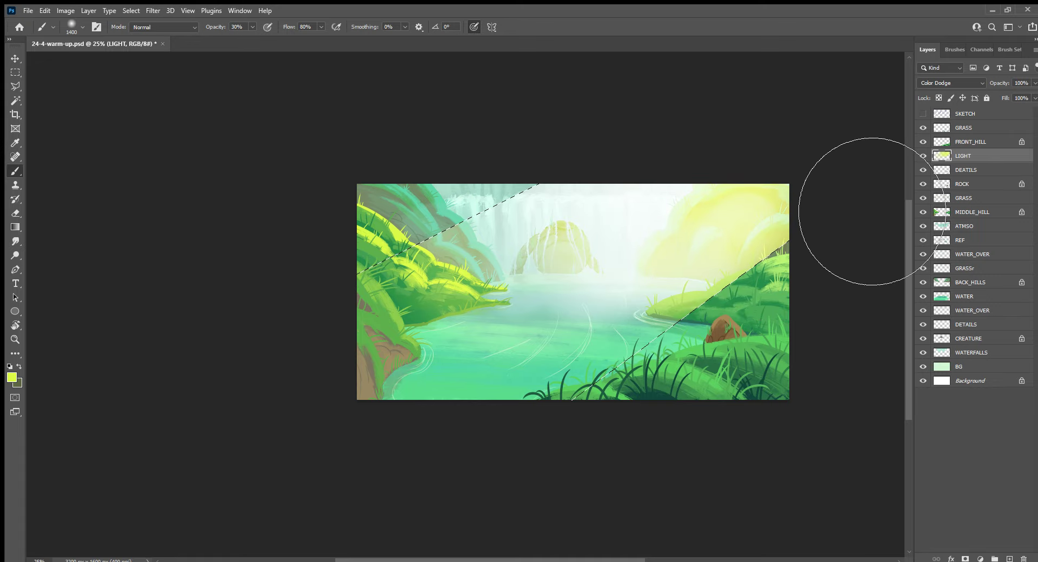
{"action": "key", "text": "ctrl+d"}
Lower the LIGHT layer's opacity to 32% and save the document
{"action": "key", "text": "ctrl+s"}
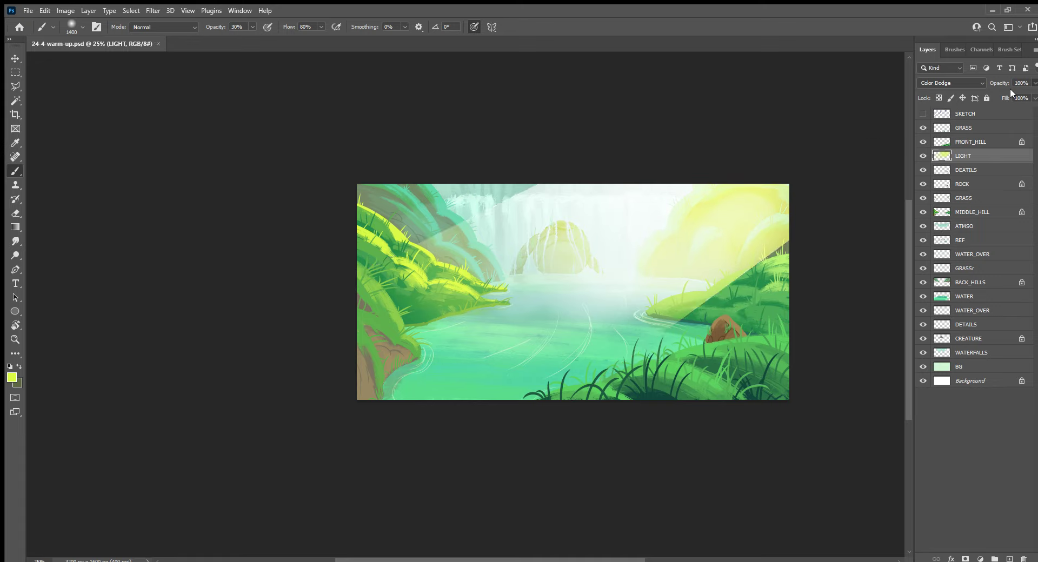
{"action": "left_click_drag", "start_coordinate": [1010, 91], "coordinate": [994, 94]}
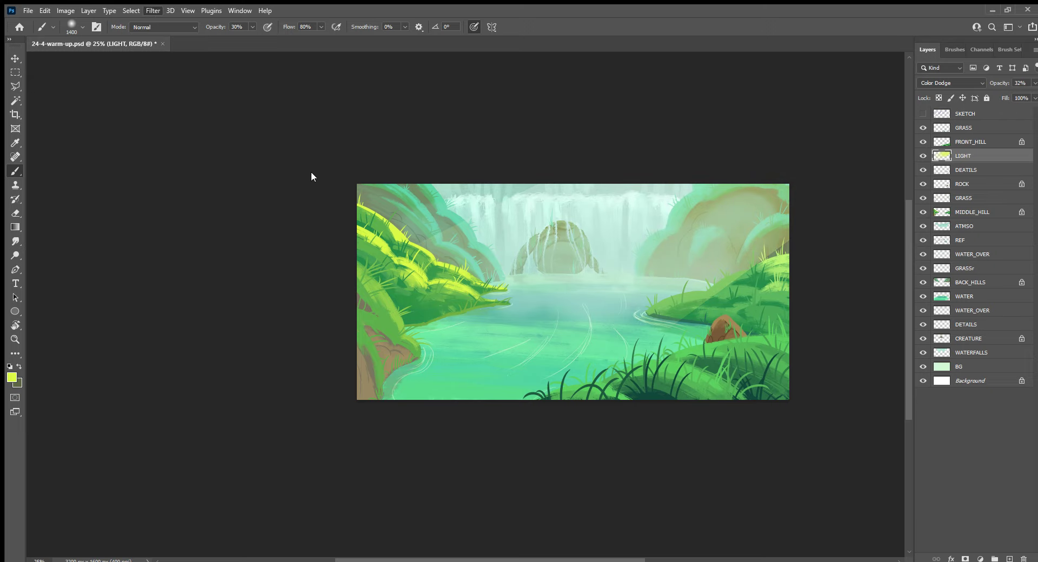
{"action": "key", "text": "h"}
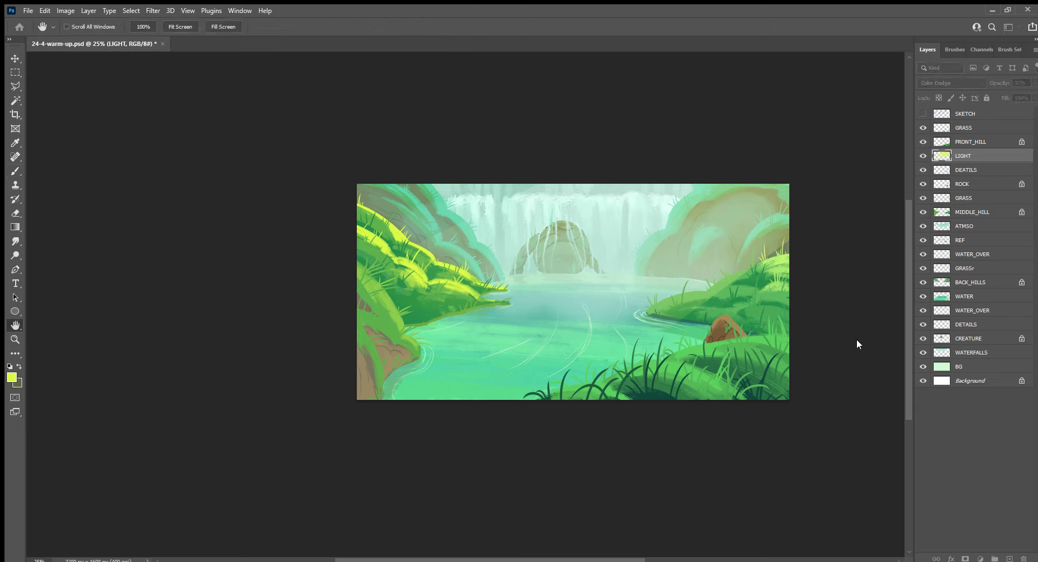
{"action": "key", "text": "b"}
{"action": "key", "text": "ctrl+s"}
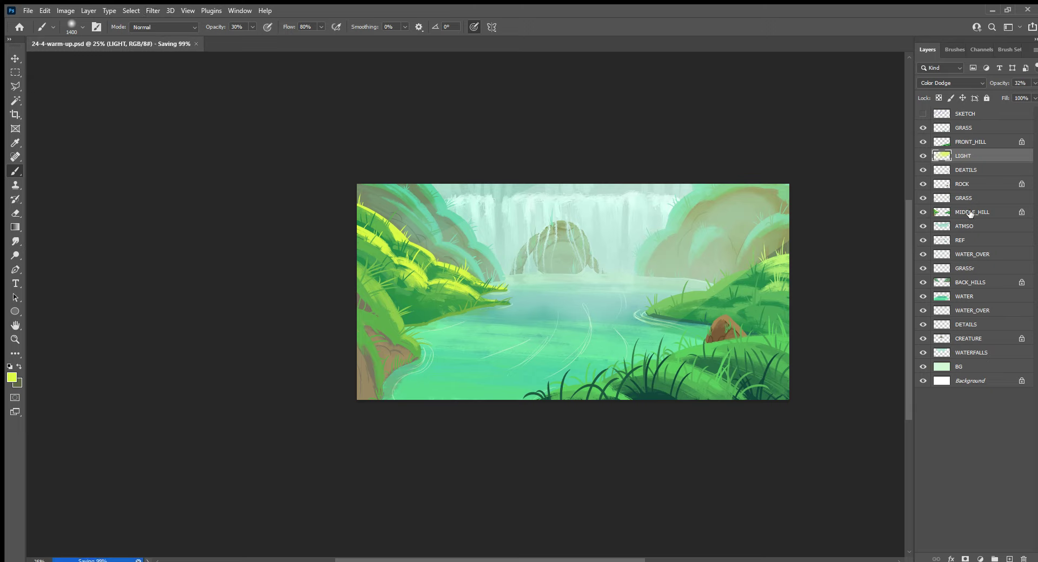
Load a spatter brush from Special Effects Brushes and add a new layer above LIGHT
{"action": "left_click", "coordinate": [953, 49]}
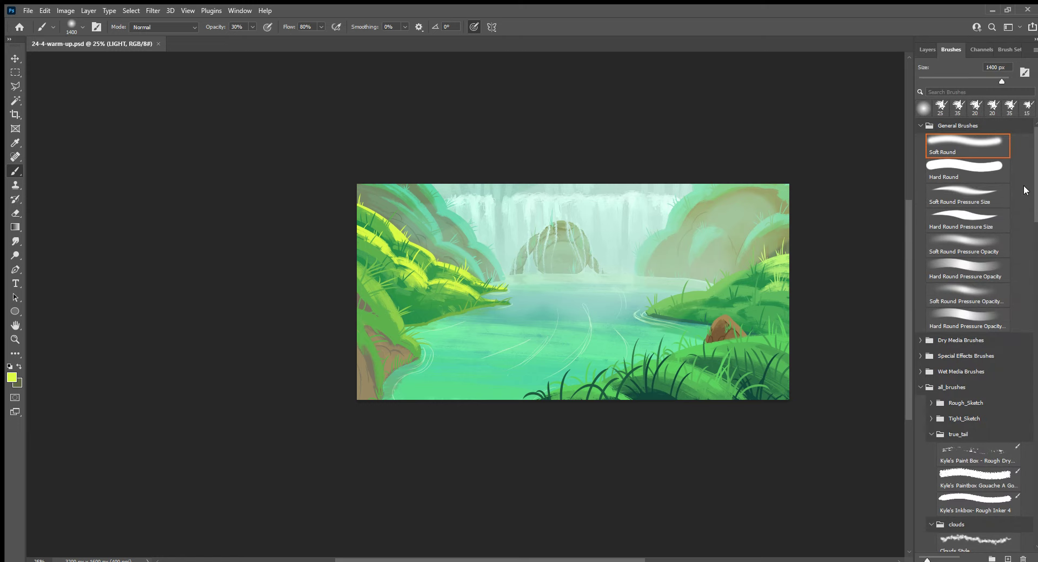
{"action": "scroll", "coordinate": [962, 206], "scroll_direction": "down", "scroll_amount": 2}
{"action": "scroll", "coordinate": [940, 207], "scroll_direction": "down", "scroll_amount": 2}
{"action": "scroll", "coordinate": [923, 207], "scroll_direction": "down", "scroll_amount": 1}
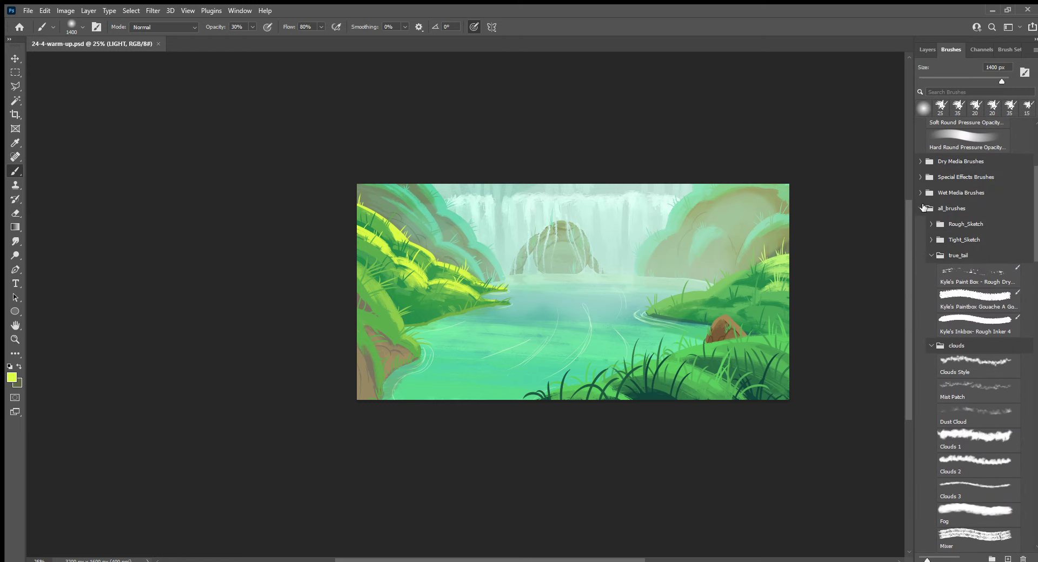
{"action": "left_click", "coordinate": [920, 192]}
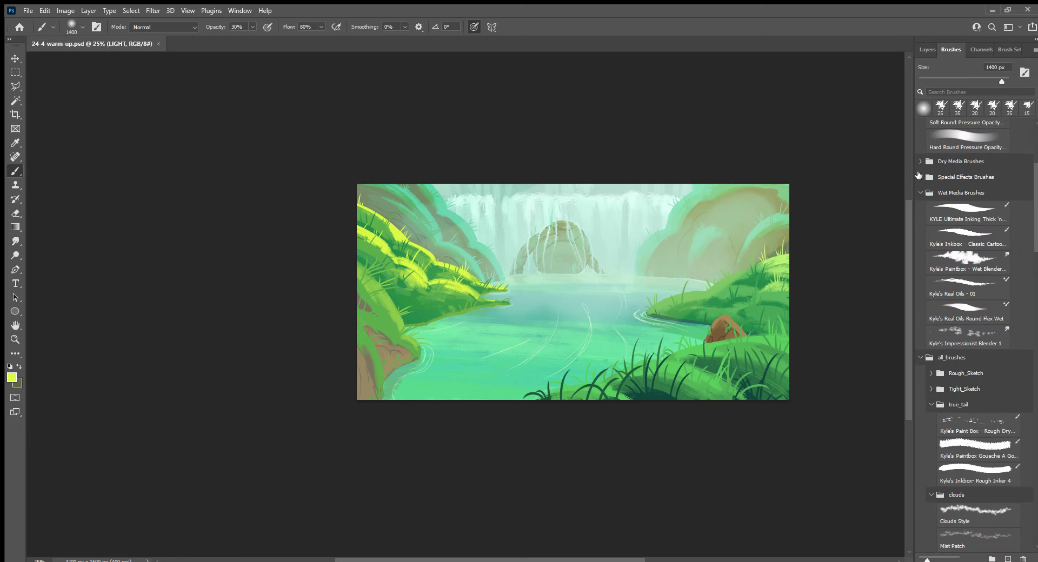
{"action": "left_click", "coordinate": [919, 177]}
{"action": "left_click", "coordinate": [984, 224]}
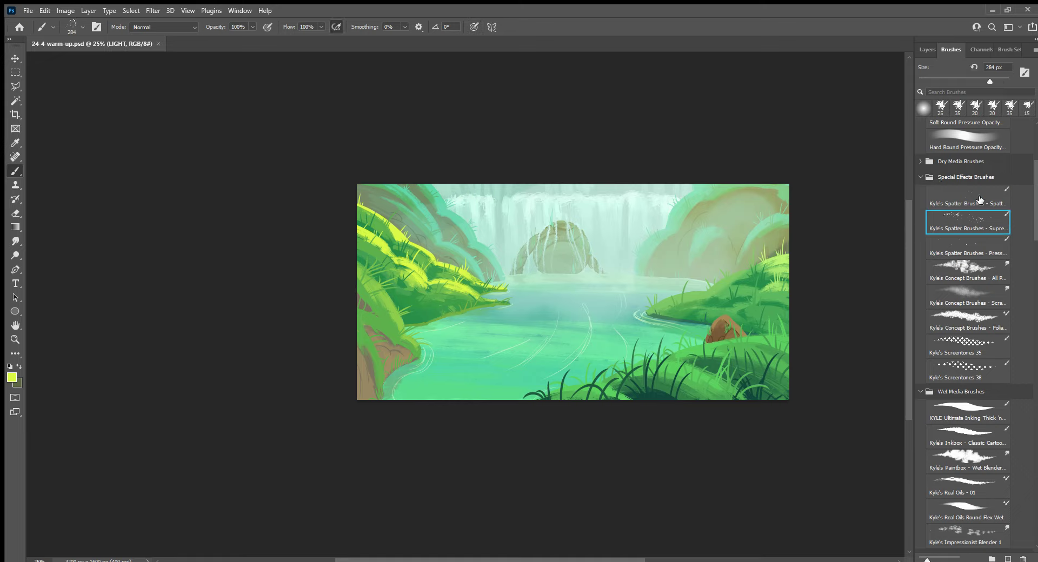
{"action": "left_click", "coordinate": [927, 49]}
{"action": "left_click", "coordinate": [1010, 558]}
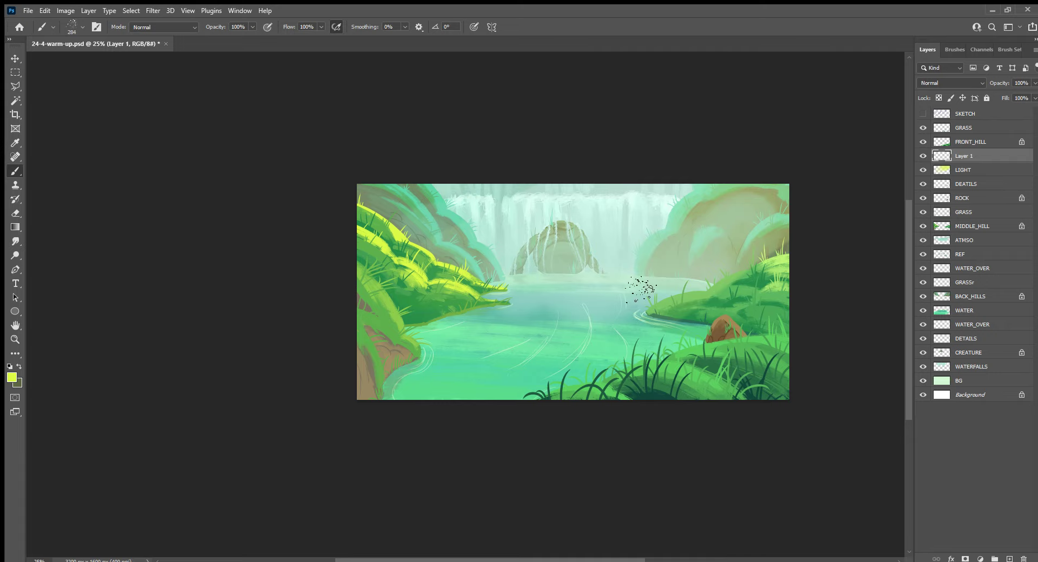
Spatter yellow particles at 500 px over the right hill and the water below the waterfall
{"action": "key", "text": "bracketright"}
{"action": "key", "text": "bracketright"}
{"action": "key", "text": "bracketright"}
{"action": "left_click_drag", "start_coordinate": [730, 243], "coordinate": [703, 281]}
{"action": "mouse_move", "coordinate": [573, 273]}
{"action": "left_mouse_down"}
{"action": "mouse_move", "coordinate": [493, 296]}
{"action": "mouse_move", "coordinate": [537, 342]}
{"action": "mouse_move", "coordinate": [557, 338]}
{"action": "left_mouse_up"}
Set the particle layer to Color Dodge at 25% opacity and rename it part
{"action": "left_click_drag", "start_coordinate": [997, 92], "coordinate": [968, 123]}
{"action": "left_click", "coordinate": [947, 82]}
{"action": "left_click", "coordinate": [941, 178]}
{"action": "double_click", "coordinate": [964, 156]}
{"action": "type", "text": "pa"}
{"action": "key", "text": "Return"}
Switch to a rough inking brush and add a new layer above GRASS
{"action": "left_click", "coordinate": [951, 49]}
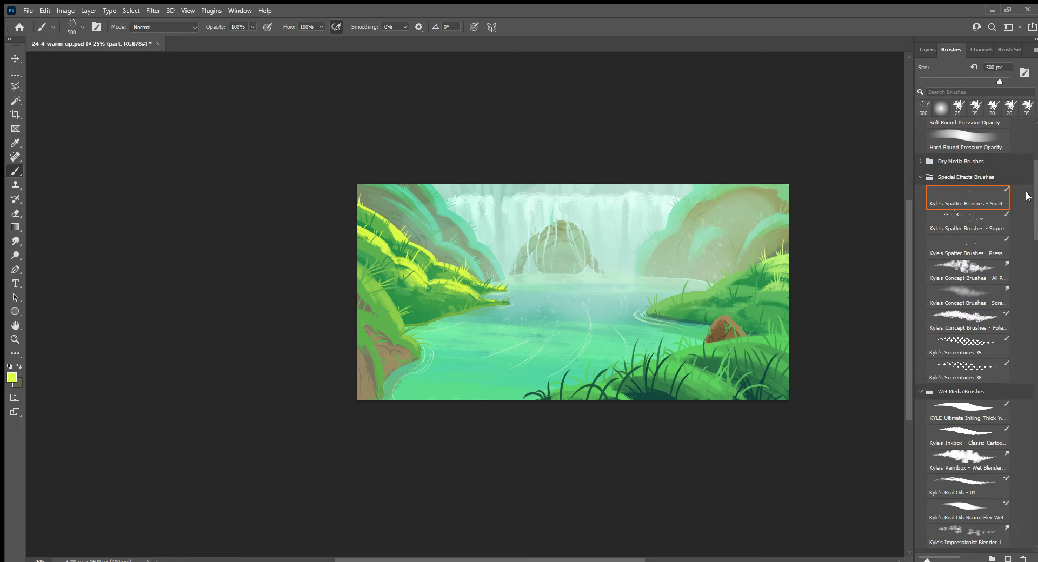
{"action": "left_click", "coordinate": [920, 176]}
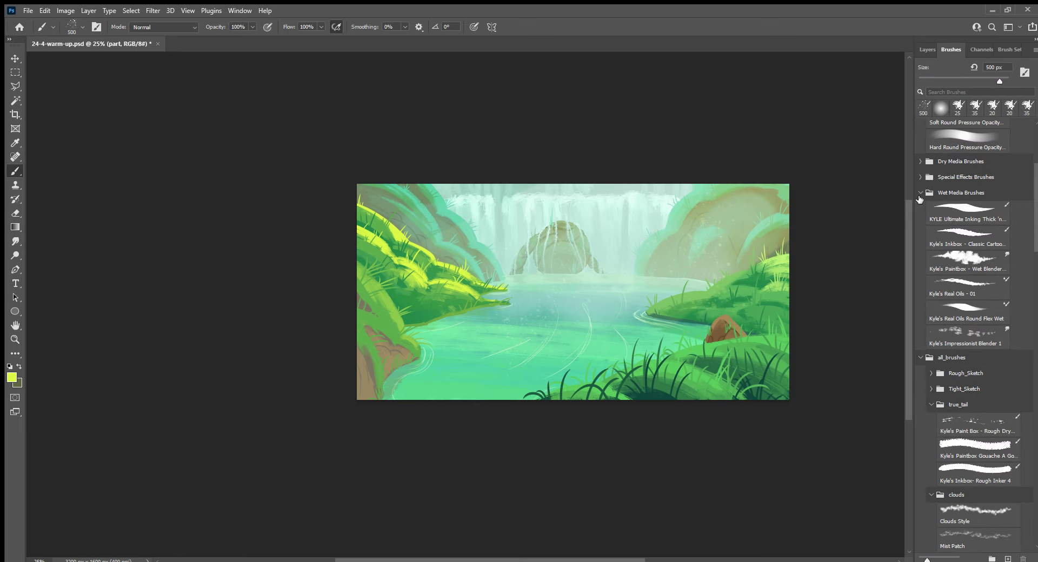
{"action": "left_click", "coordinate": [920, 193]}
{"action": "left_click", "coordinate": [993, 324]}
{"action": "key", "text": "F7"}
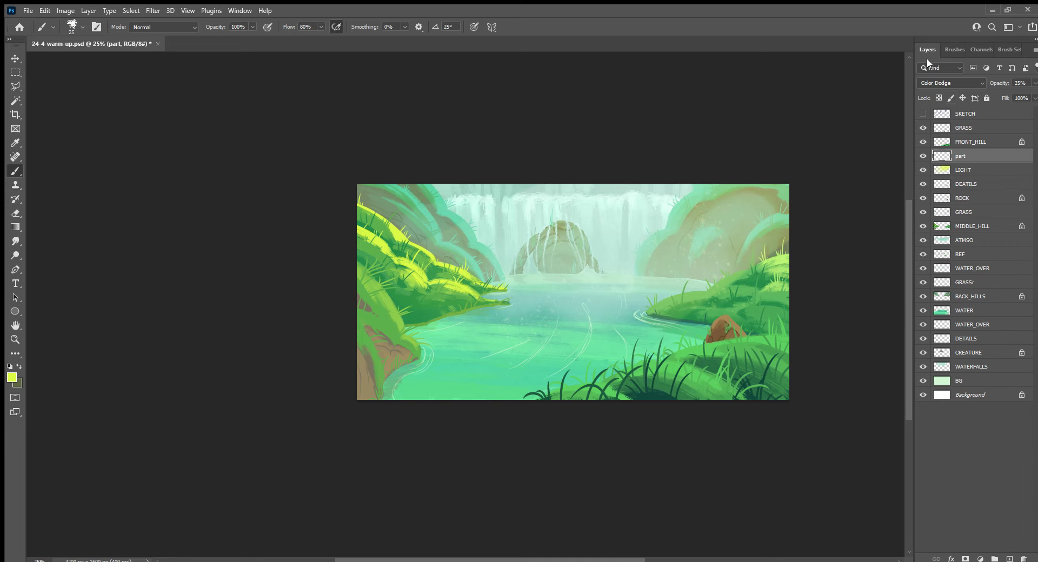
{"action": "left_click", "coordinate": [989, 129]}
Add a new layer above GRASS named person
{"action": "left_click", "coordinate": [1009, 559]}
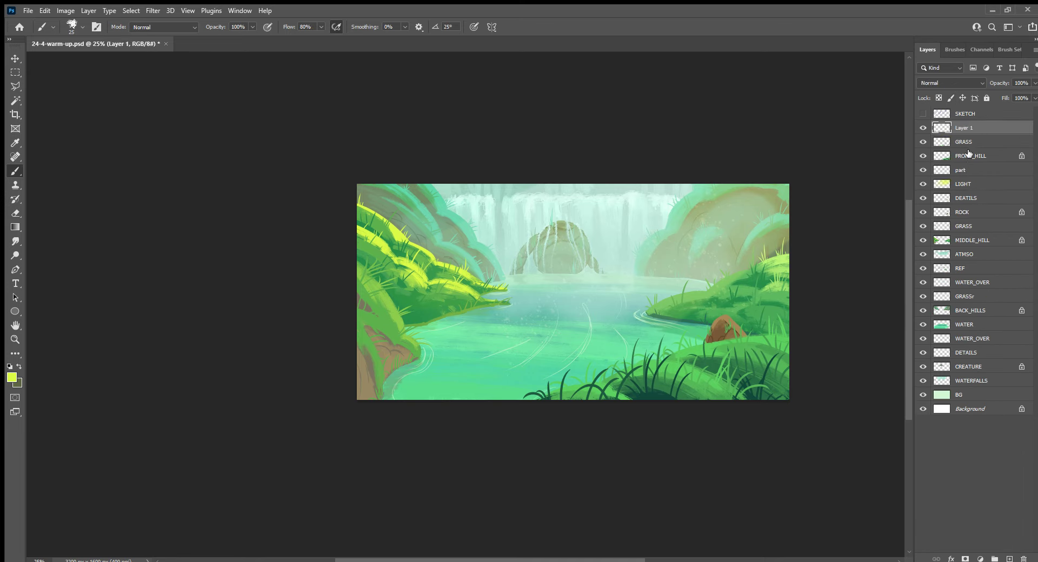
{"action": "double_click", "coordinate": [964, 128]}
{"action": "type", "text": "De"}
{"action": "key", "text": "Return"}
Zoom in and paint a thin dark-green figure standing on the rock, sampling the rock's brown
{"action": "key", "text": "ctrl+plus"}
{"action": "key", "text": "ctrl+plus"}
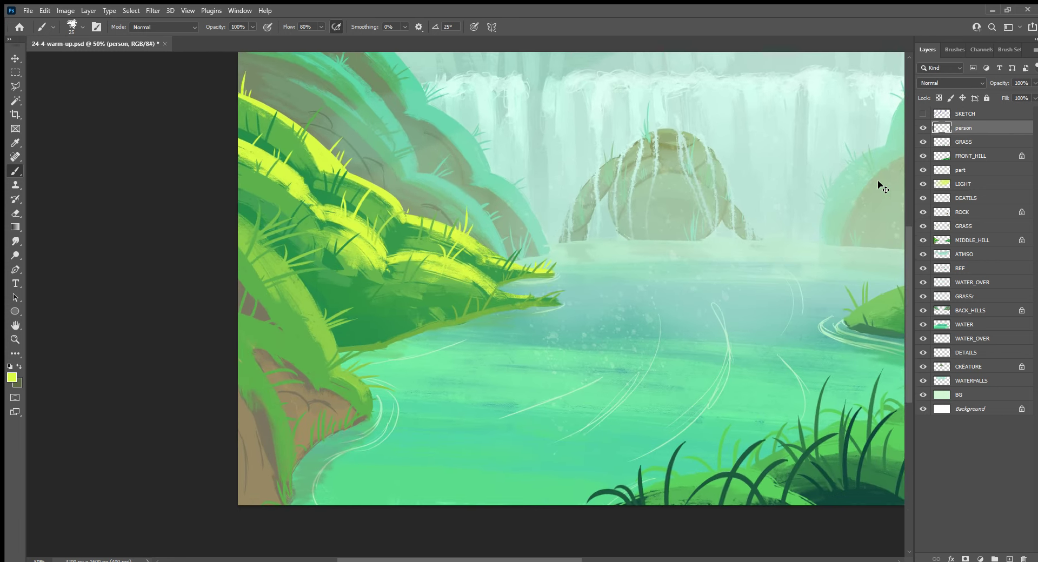
{"action": "key", "text": "ctrl+plus"}
{"action": "left_click_drag", "start_coordinate": [782, 441], "coordinate": [585, 367]}
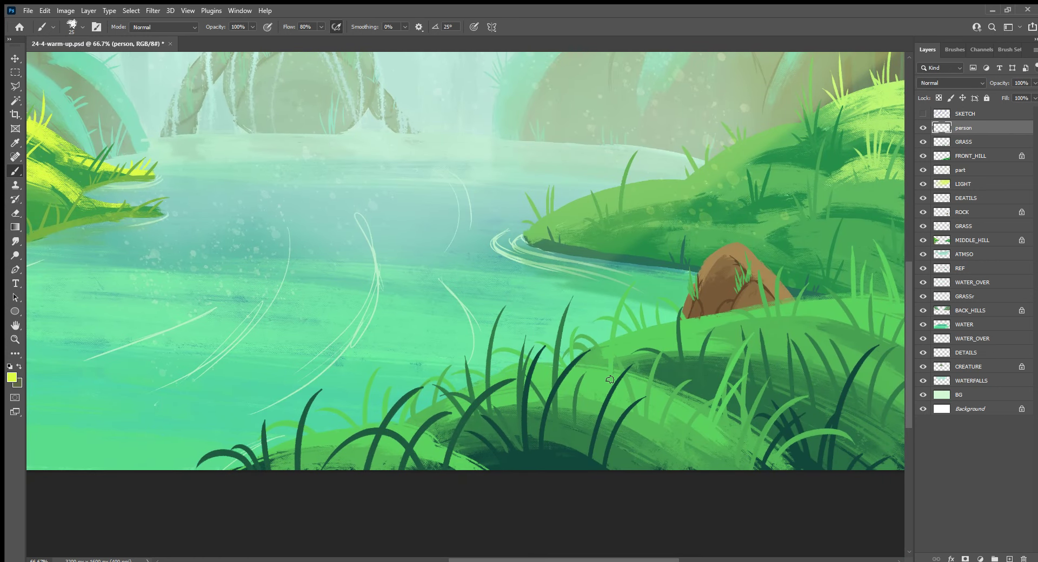
{"action": "left_click", "coordinate": [564, 466], "text": "alt"}
{"action": "mouse_move", "coordinate": [650, 310]}
{"action": "left_mouse_down"}
{"action": "mouse_move", "coordinate": [661, 332]}
{"action": "mouse_move", "coordinate": [655, 320]}
{"action": "left_mouse_up"}
{"action": "key", "text": "ctrl+z"}
{"action": "key", "text": "ctrl+z"}
{"action": "left_click_drag", "start_coordinate": [729, 225], "coordinate": [734, 248]}
{"action": "left_click", "coordinate": [728, 269], "text": "alt"}
Move the person layer between DEATILS and ROCK, save, and zoom out to the whole image
{"action": "left_click_drag", "start_coordinate": [988, 128], "coordinate": [988, 210]}
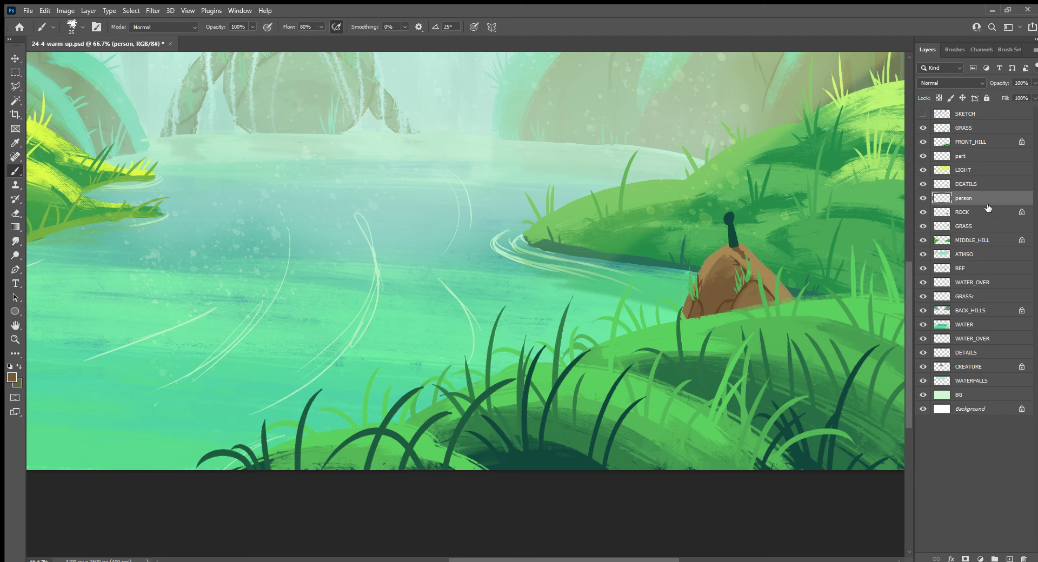
{"action": "key", "text": "ctrl+s"}
{"action": "key", "text": "ctrl+0"}
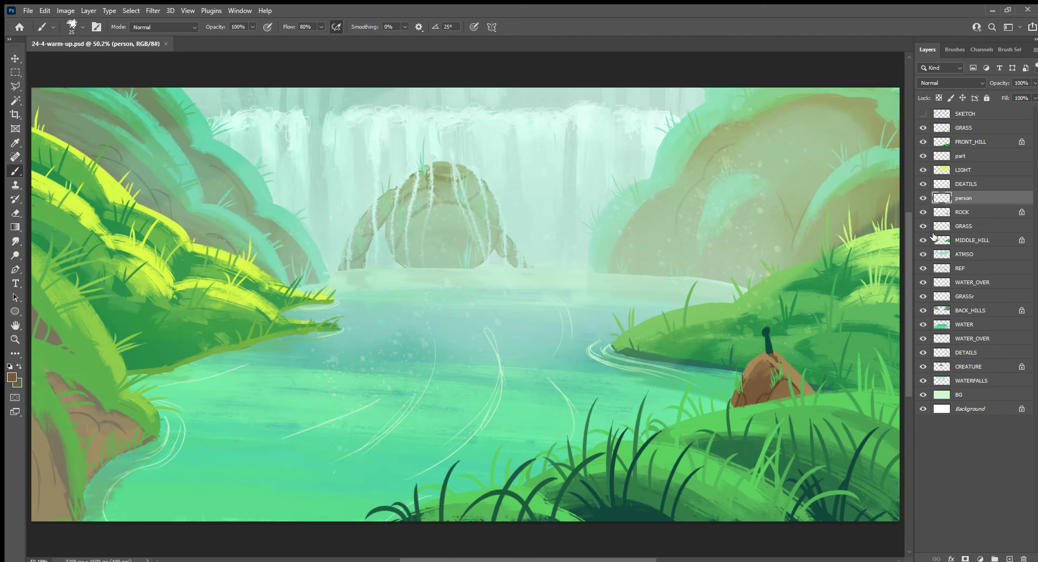
{"action": "key", "text": "ctrl+minus"}
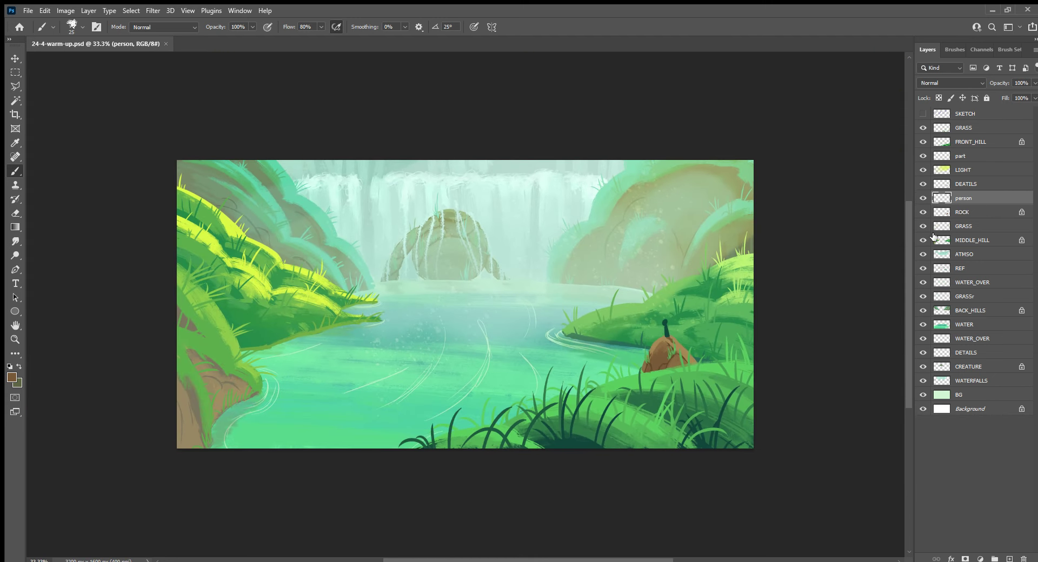
Load the Fog brush, sample a pale mint colour, and enlarge the brush
{"action": "left_click_drag", "start_coordinate": [718, 440], "coordinate": [789, 435]}
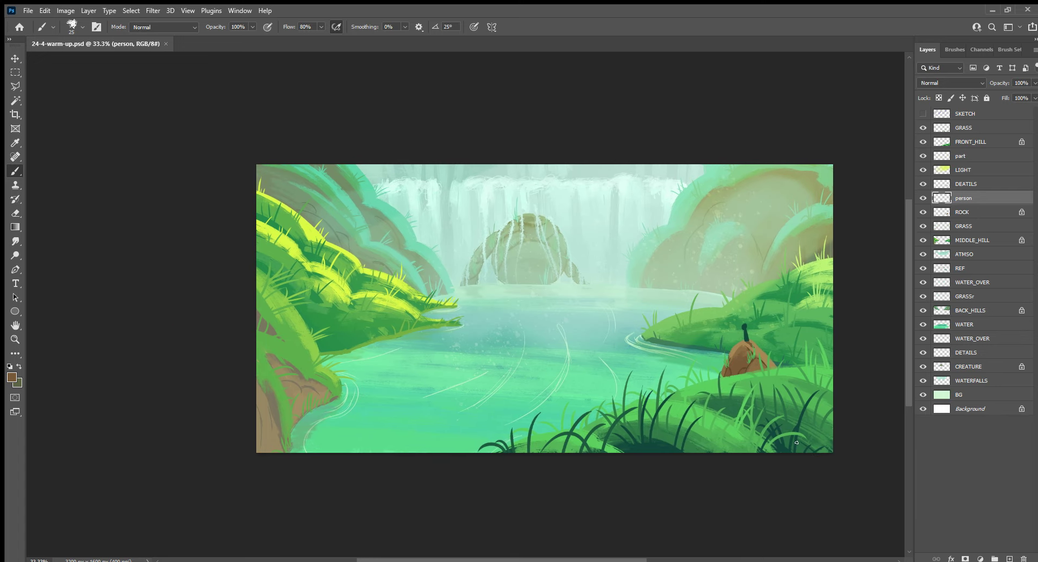
{"action": "left_click", "coordinate": [951, 49]}
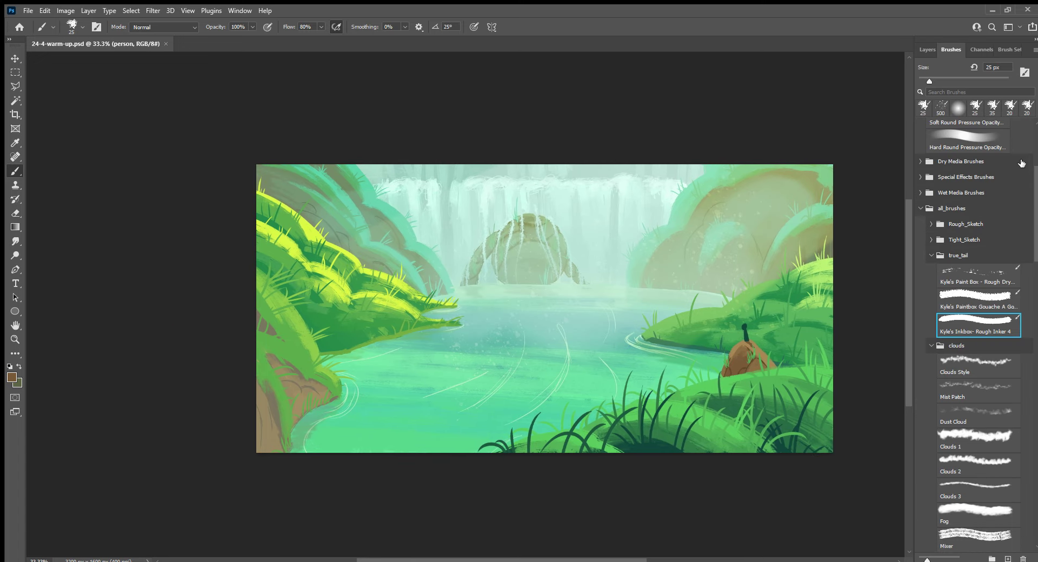
{"action": "left_click_drag", "start_coordinate": [1032, 208], "coordinate": [1028, 251]}
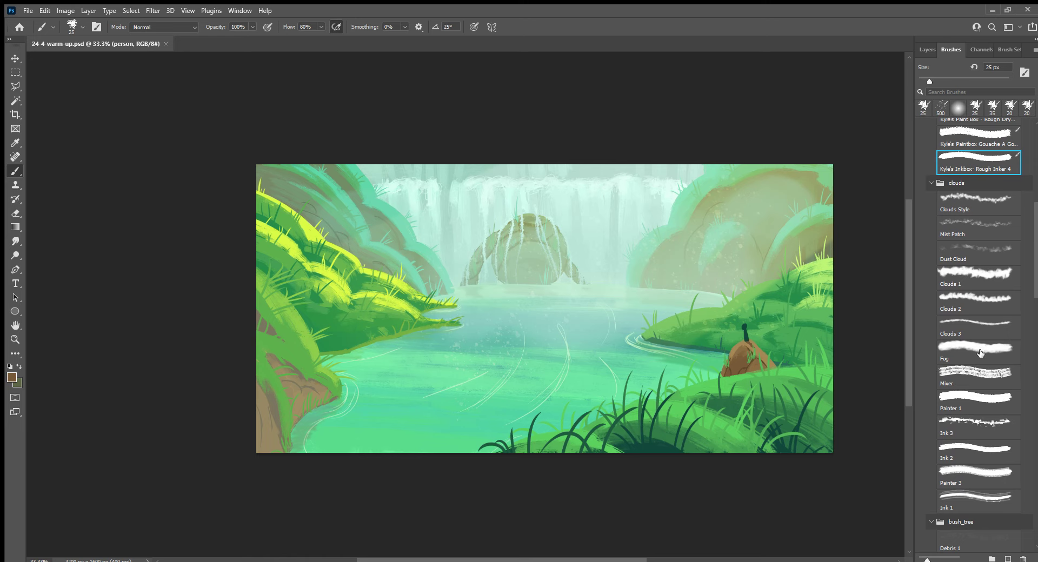
{"action": "left_click", "coordinate": [978, 352]}
{"action": "left_click", "coordinate": [926, 49]}
{"action": "left_click", "coordinate": [601, 247], "text": "alt"}
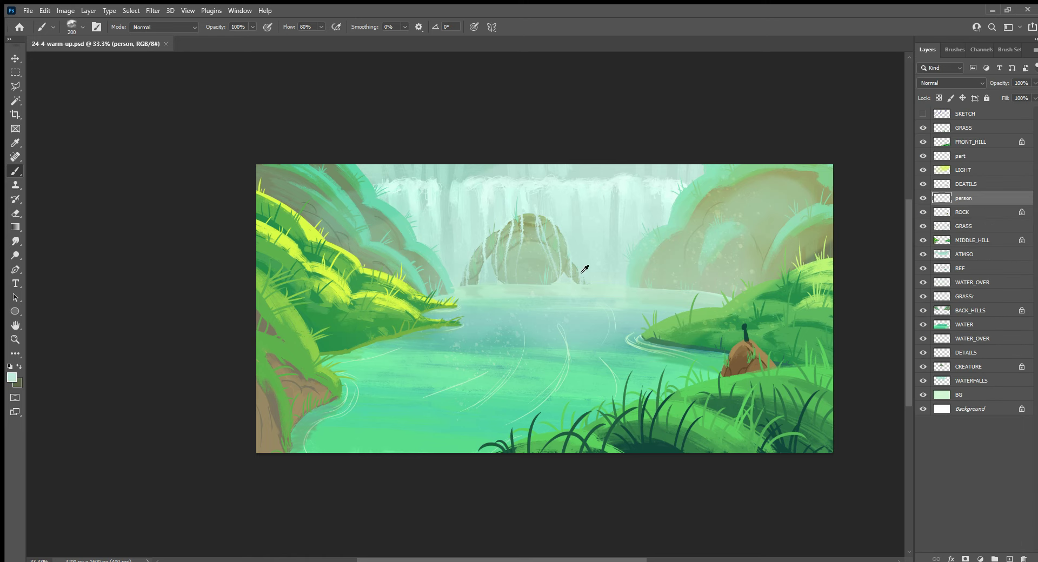
{"action": "key", "text": "bracketright"}
{"action": "key", "text": "bracketright"}
{"action": "key", "text": "bracketright"}
{"action": "key", "text": "bracketright"}
{"action": "key", "text": "bracketright"}
Add a new layer named ATMSO above GRASS
{"action": "left_click", "coordinate": [985, 128]}
{"action": "left_click", "coordinate": [1008, 559]}
{"action": "double_click", "coordinate": [967, 127]}
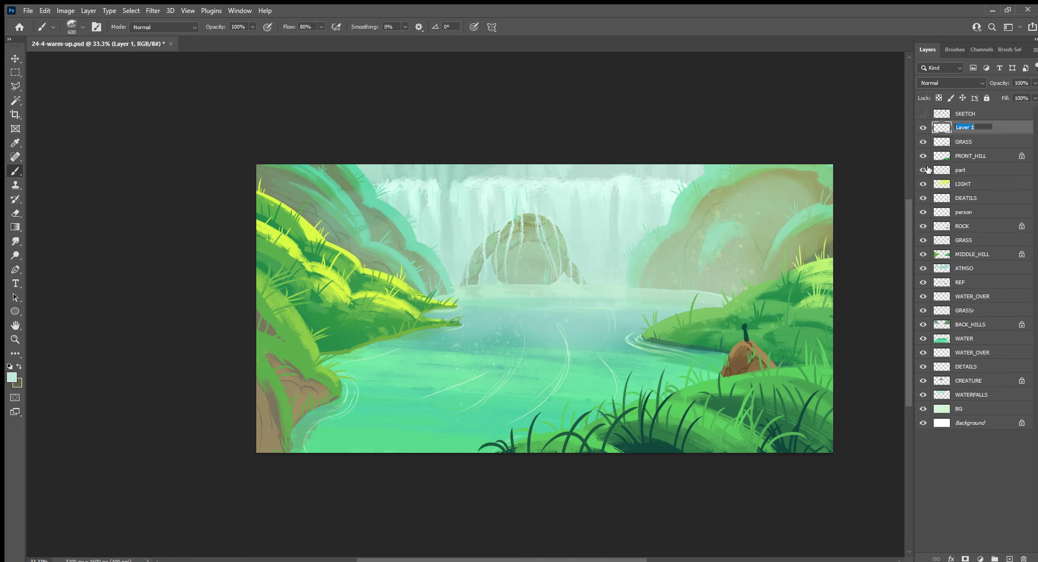
{"action": "type", "text": "AR"}
{"action": "key", "text": "Return"}
Paint soft mist over the bottom-left corner with a 1100 px brush
{"action": "key", "text": "bracketright"}
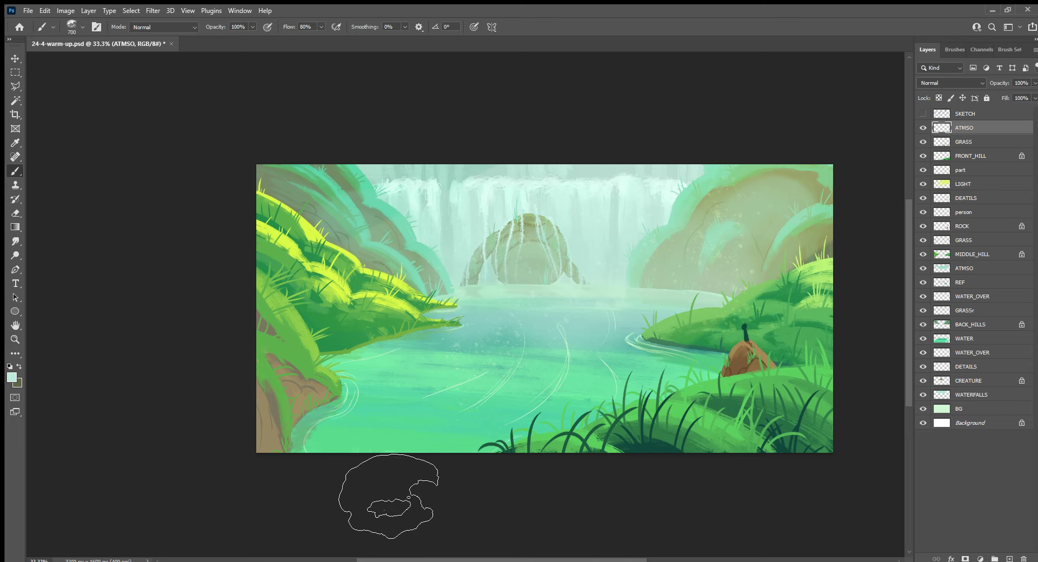
{"action": "key", "text": "bracketright"}
{"action": "key", "text": "bracketright"}
{"action": "key", "text": "bracketright"}
{"action": "left_click_drag", "start_coordinate": [357, 487], "coordinate": [303, 476]}
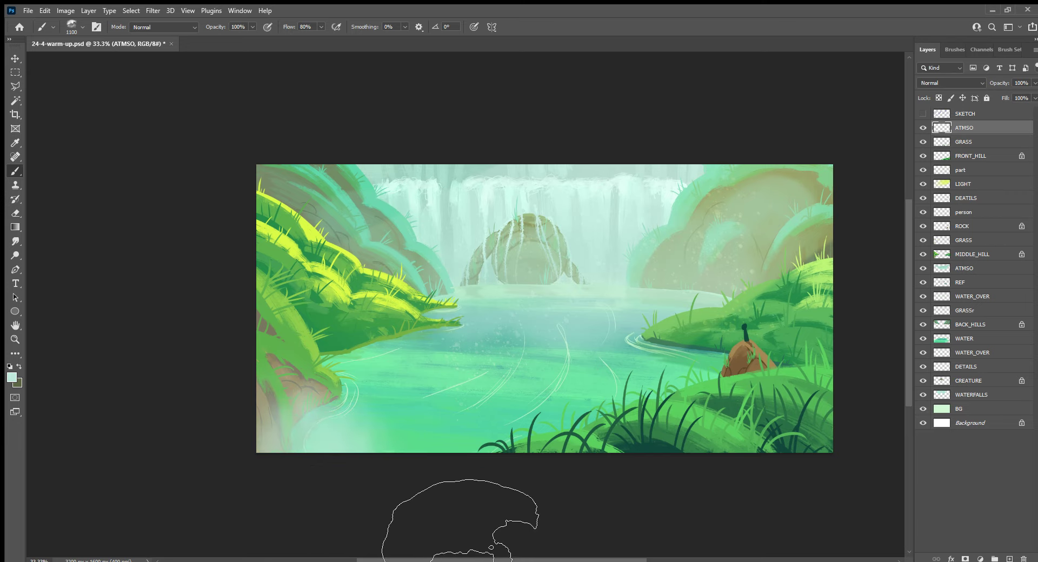
{"action": "mouse_move", "coordinate": [460, 557]}
{"action": "left_mouse_down"}
{"action": "mouse_move", "coordinate": [419, 561]}
{"action": "mouse_move", "coordinate": [586, 561]}
{"action": "left_mouse_up"}
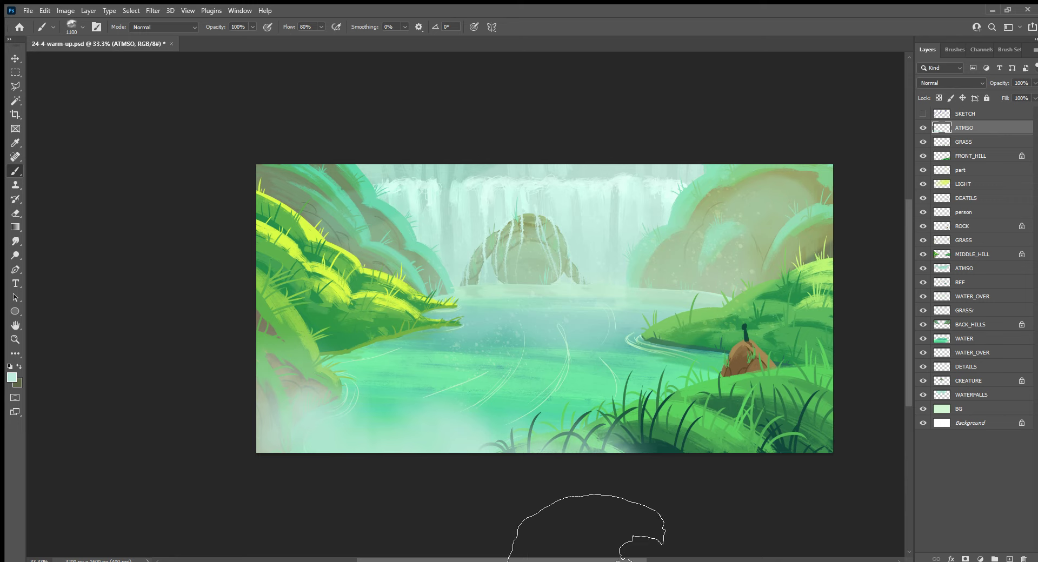
Lower the ATMSO haze layer to 37% opacity and save
{"action": "left_click", "coordinate": [1035, 82]}
{"action": "left_click_drag", "start_coordinate": [1013, 97], "coordinate": [1005, 97]}
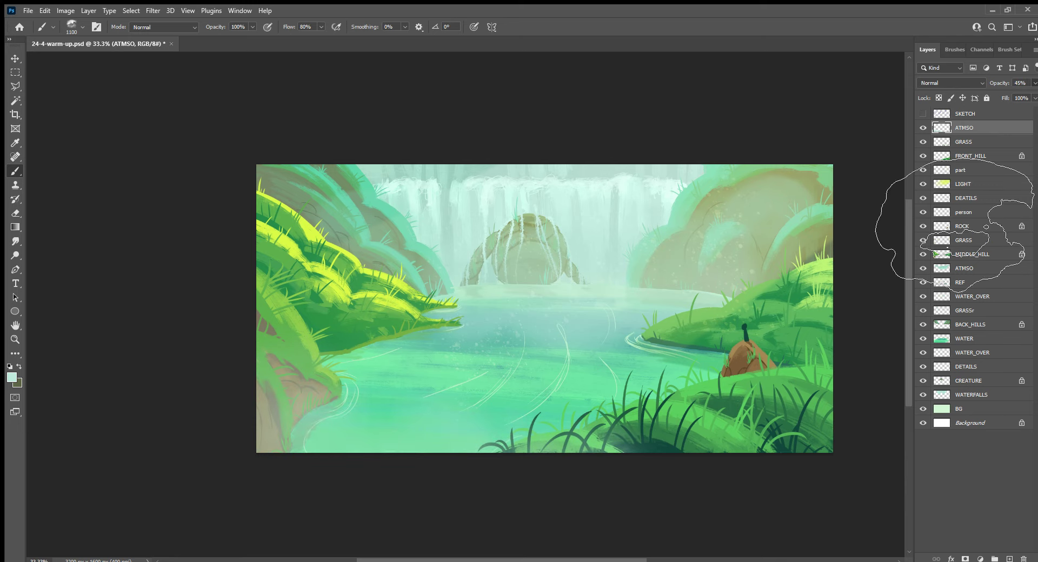
{"action": "left_click", "coordinate": [988, 269]}
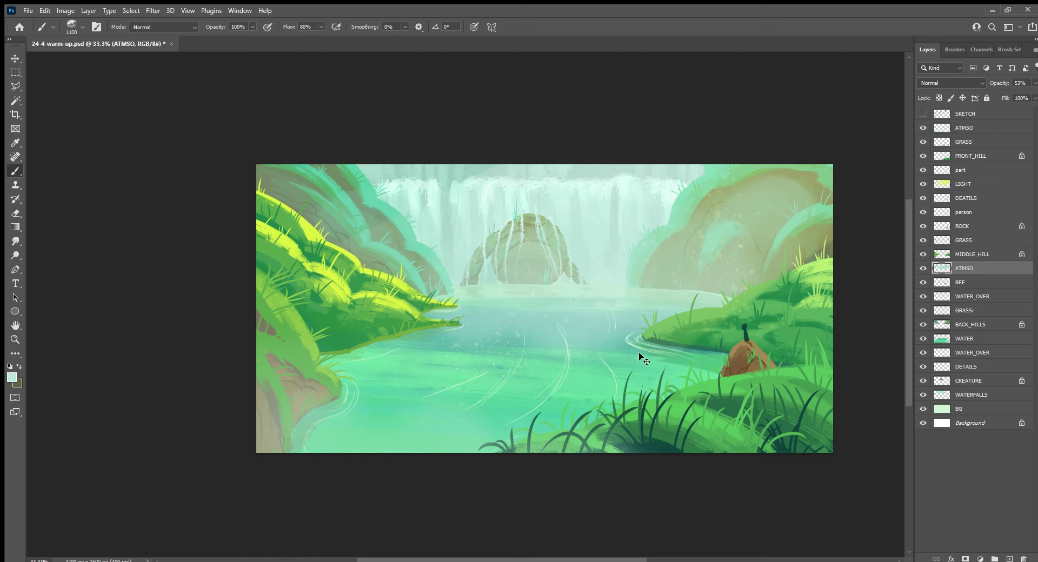
{"action": "key", "text": "ctrl+s"}
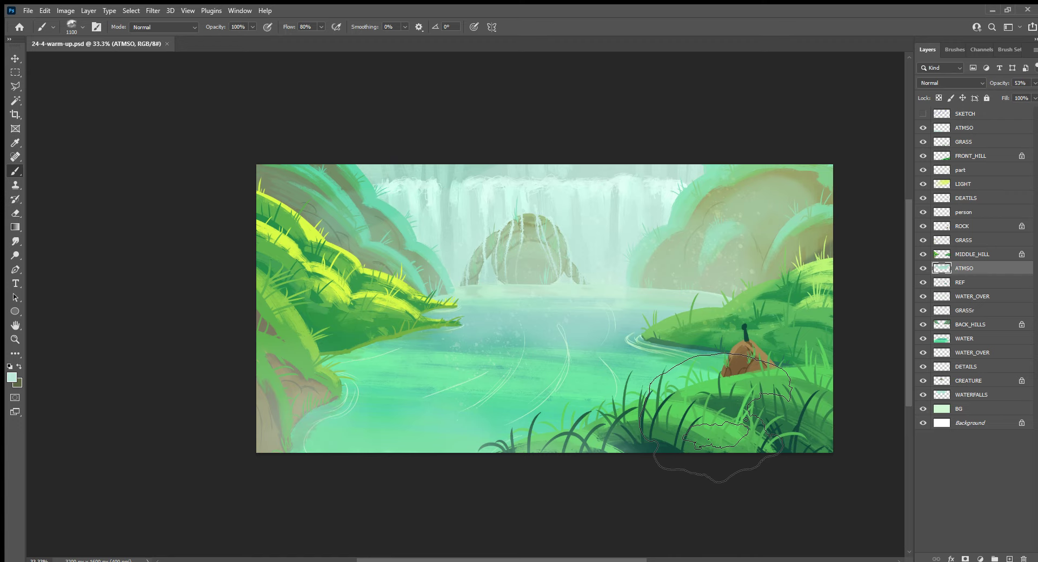
Switch to a 25 px brush, zoom to 50%, and sample bright yellow-green from the grass
{"action": "left_click", "coordinate": [989, 128]}
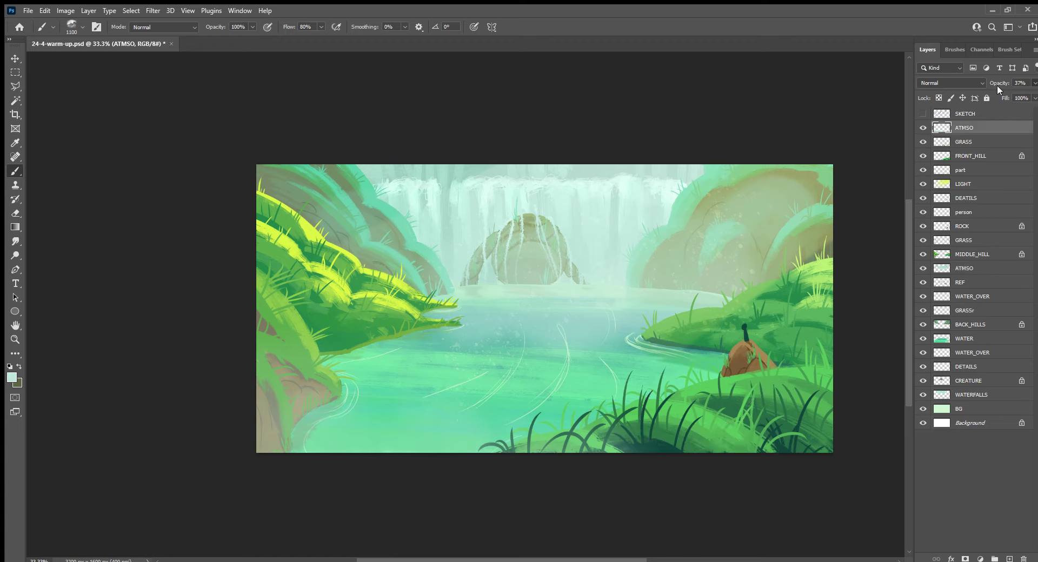
{"action": "left_click", "coordinate": [957, 49]}
{"action": "scroll", "coordinate": [1035, 226], "scroll_direction": "up", "scroll_amount": 3}
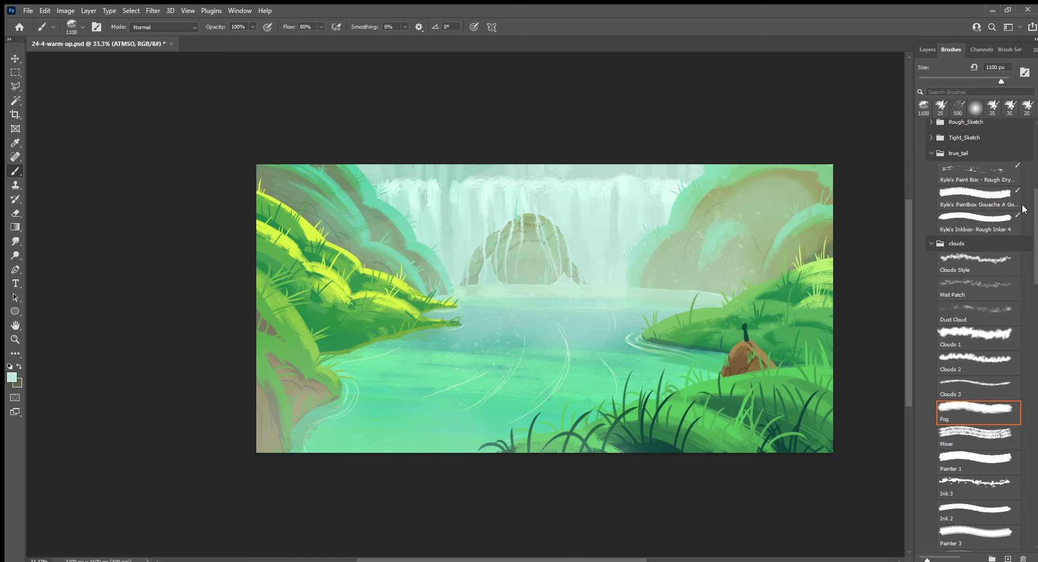
{"action": "left_click", "coordinate": [976, 223]}
{"action": "left_click", "coordinate": [927, 49]}
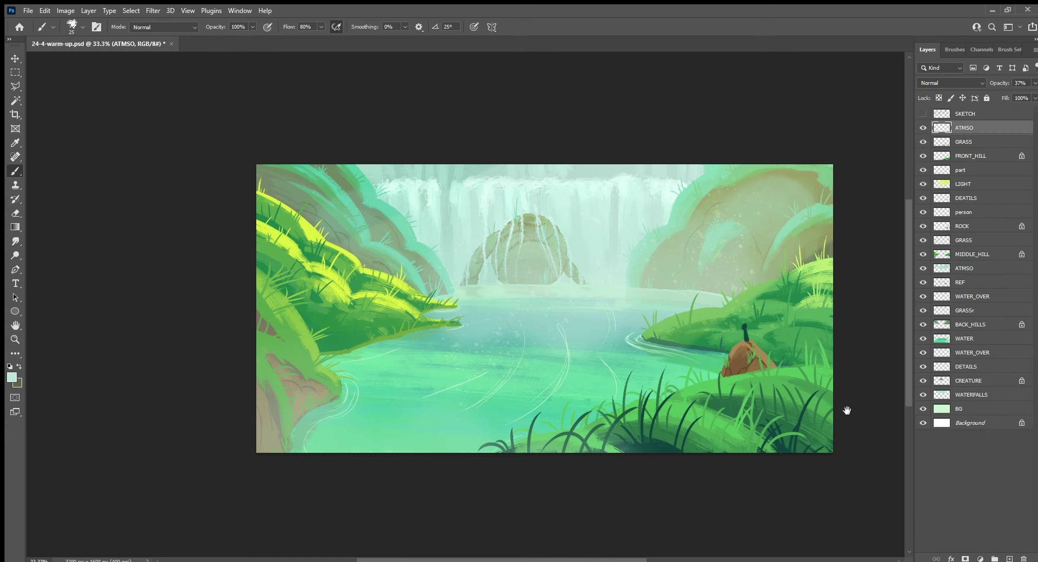
{"action": "left_click_drag", "start_coordinate": [847, 410], "coordinate": [763, 407]}
{"action": "key", "text": "ctrl+plus"}
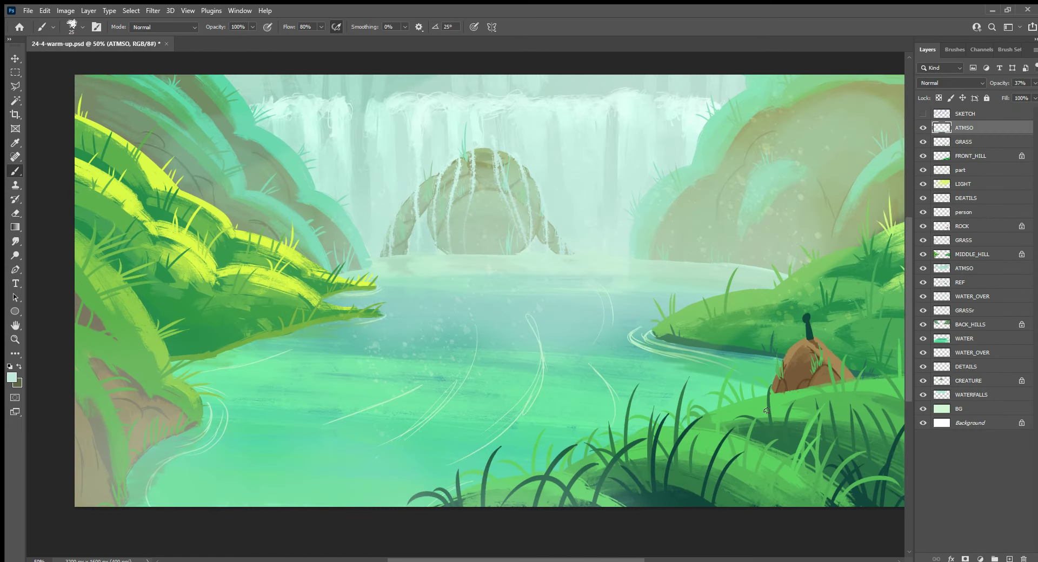
{"action": "left_click", "coordinate": [311, 268], "text": "alt"}
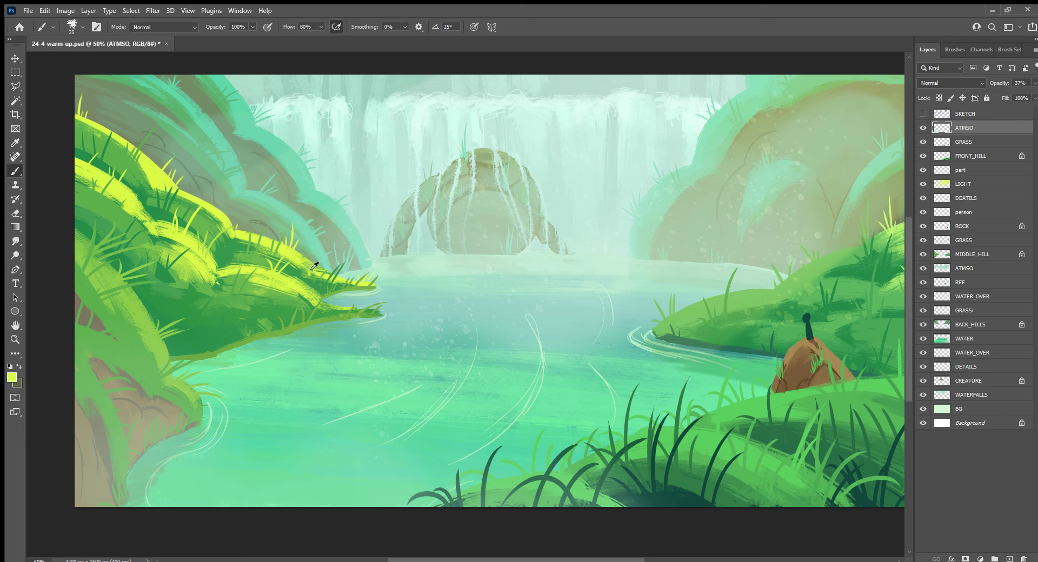
On a new layer, handwrite the signature and 2023 in the bottom-right grass, then save
{"action": "left_click", "coordinate": [1009, 558]}
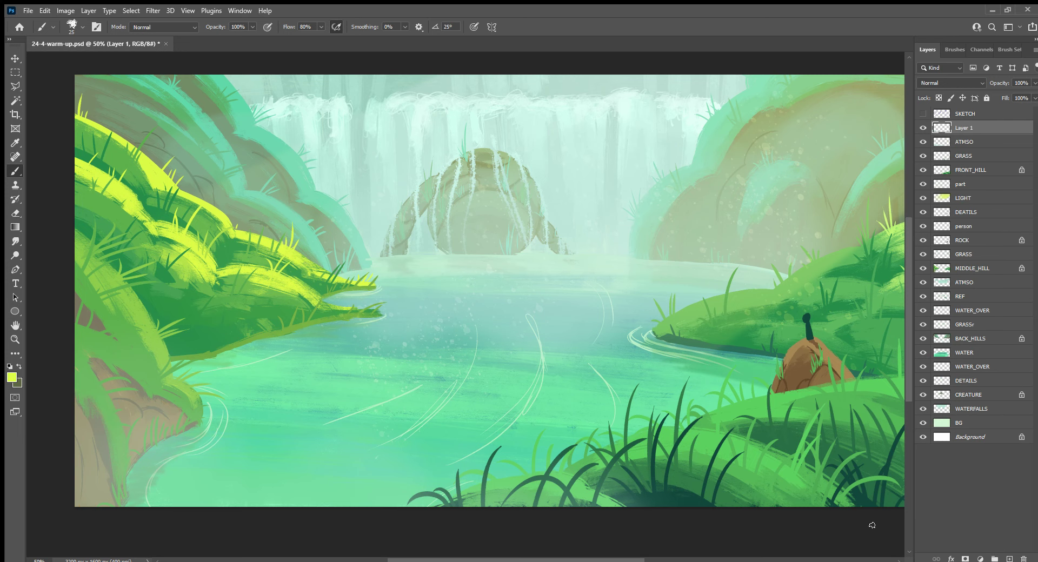
{"action": "scroll", "coordinate": [872, 525], "scroll_direction": "up", "scroll_amount": 1}
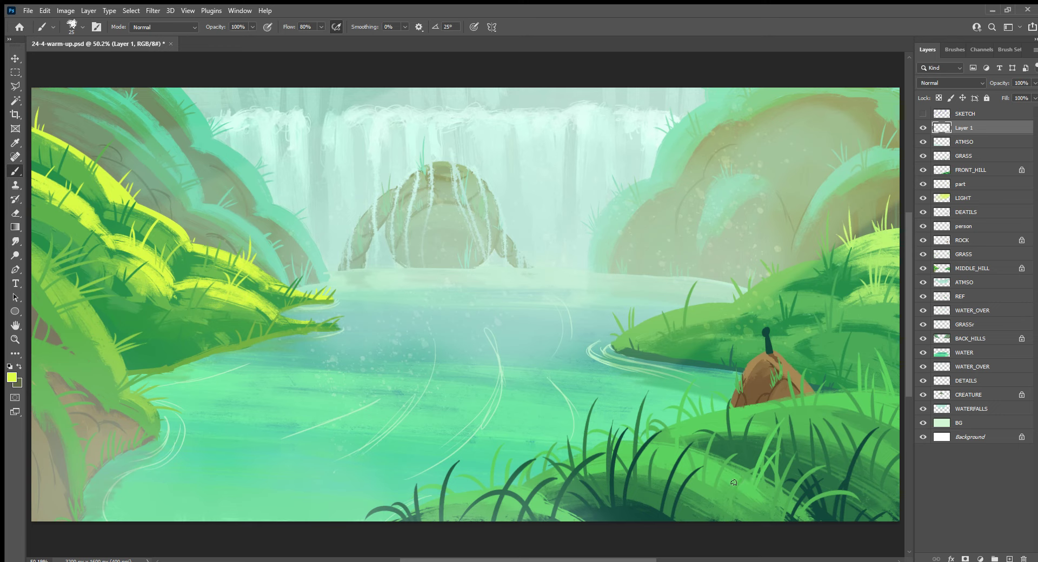
{"action": "mouse_move", "coordinate": [751, 462]}
{"action": "left_mouse_down"}
{"action": "mouse_move", "coordinate": [802, 489]}
{"action": "mouse_move", "coordinate": [807, 470]}
{"action": "left_mouse_up"}
{"action": "left_click_drag", "start_coordinate": [813, 465], "coordinate": [830, 479]}
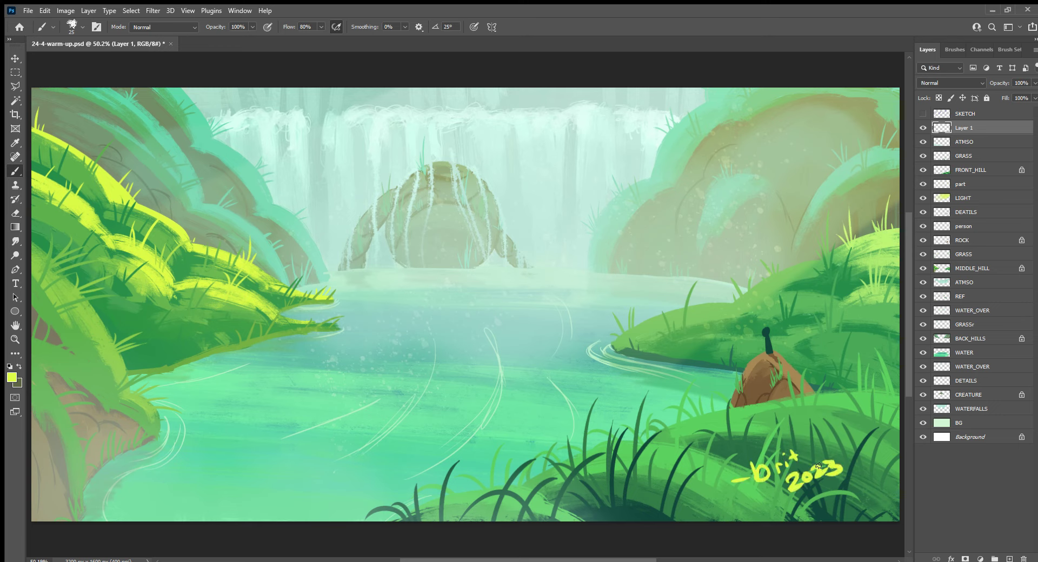
{"action": "key", "text": "ctrl+s"}
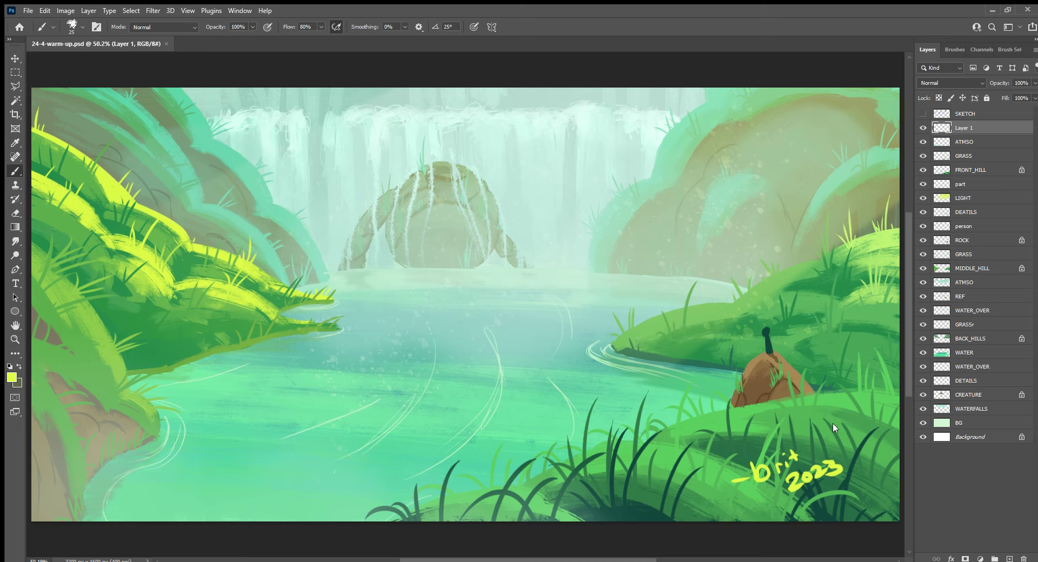